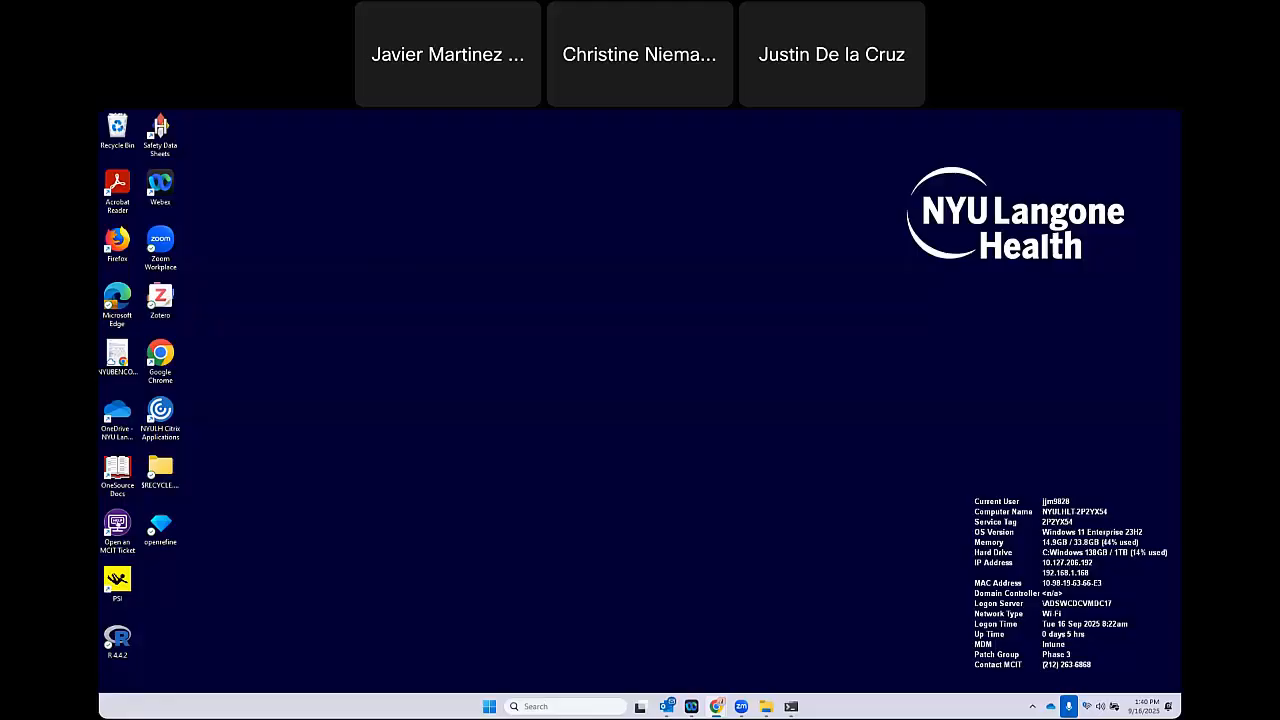
# Switch to the OpenRefine window in Chrome and show the list of existing projects.
pyautogui.click(158, 534)
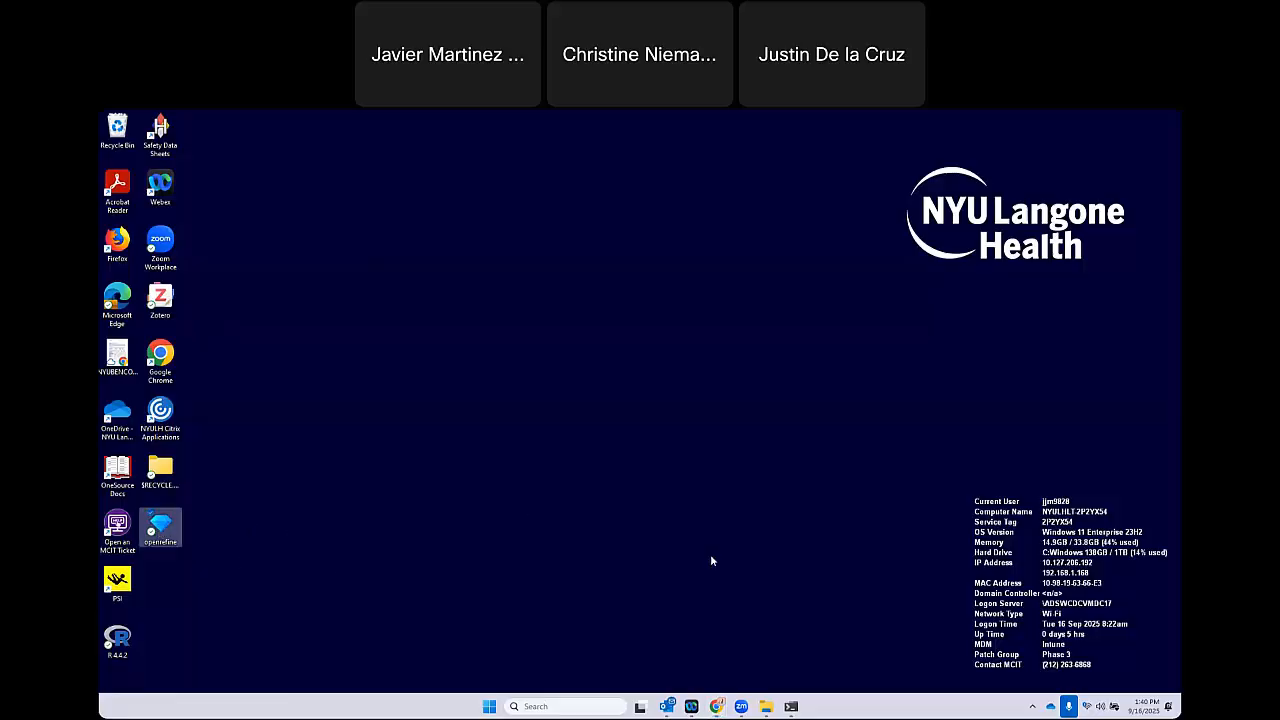
pyautogui.moveTo(716, 706)
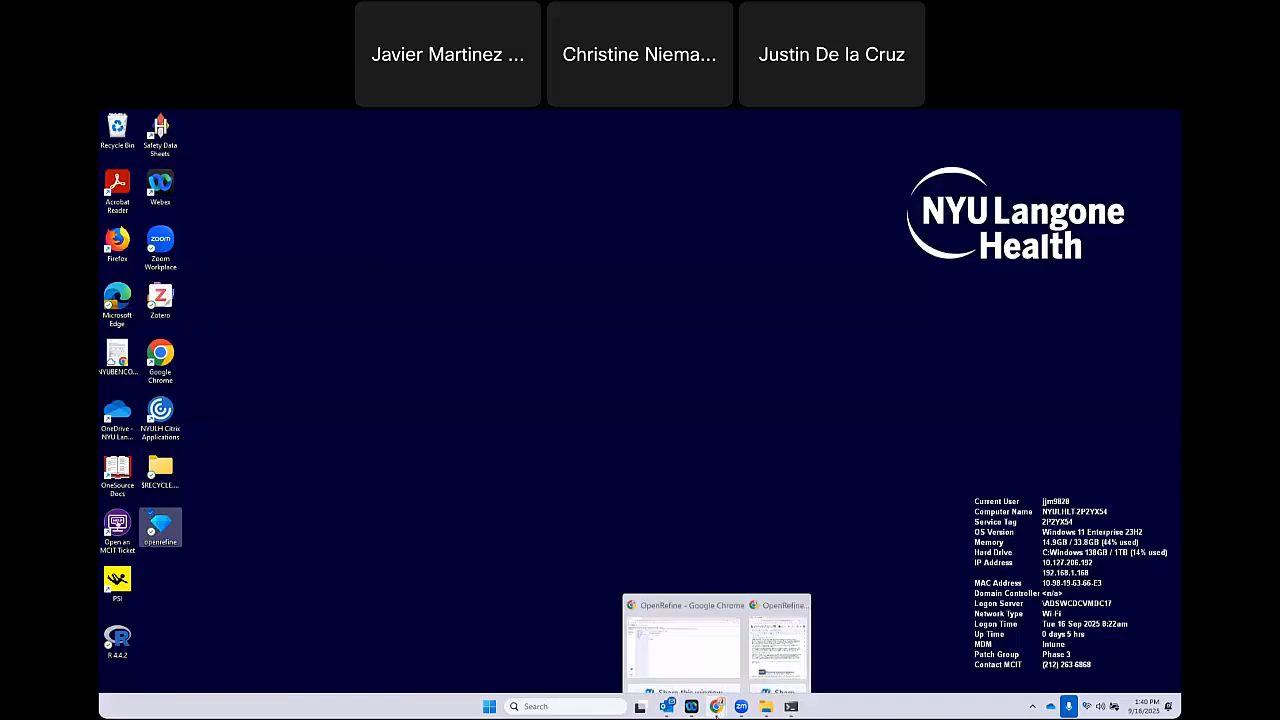
pyautogui.click(679, 652)
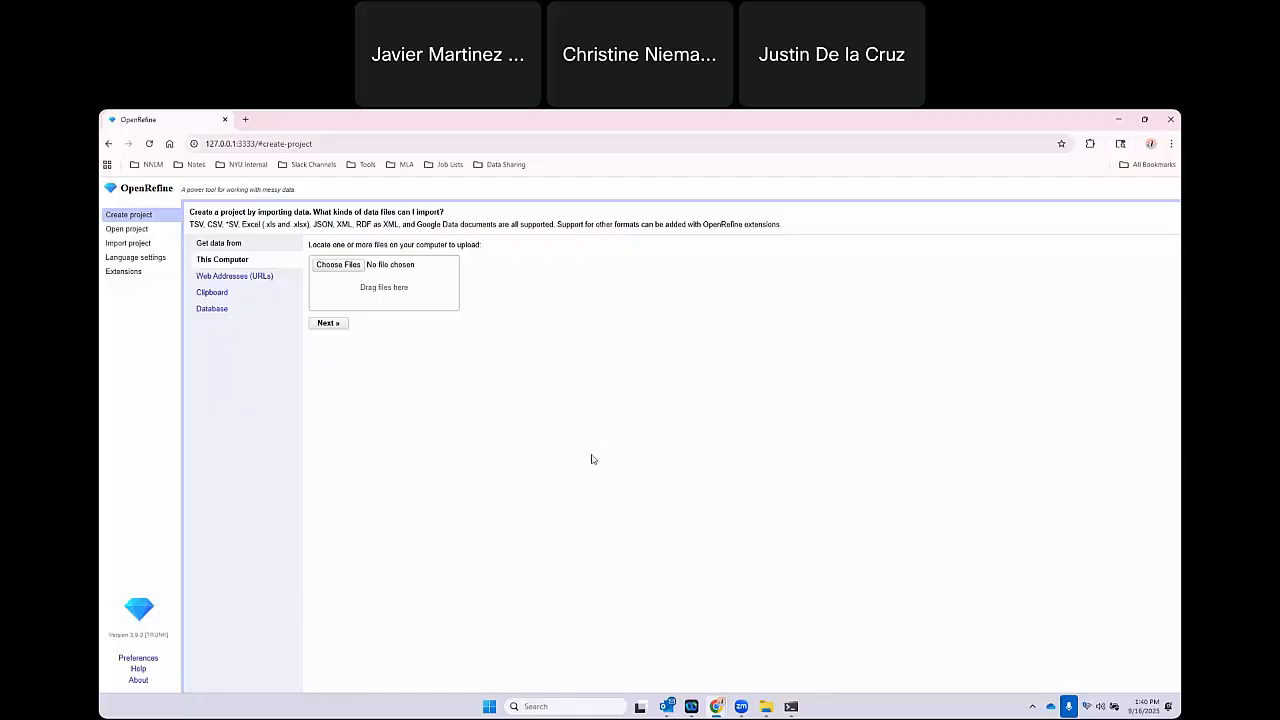
pyautogui.click(126, 229)
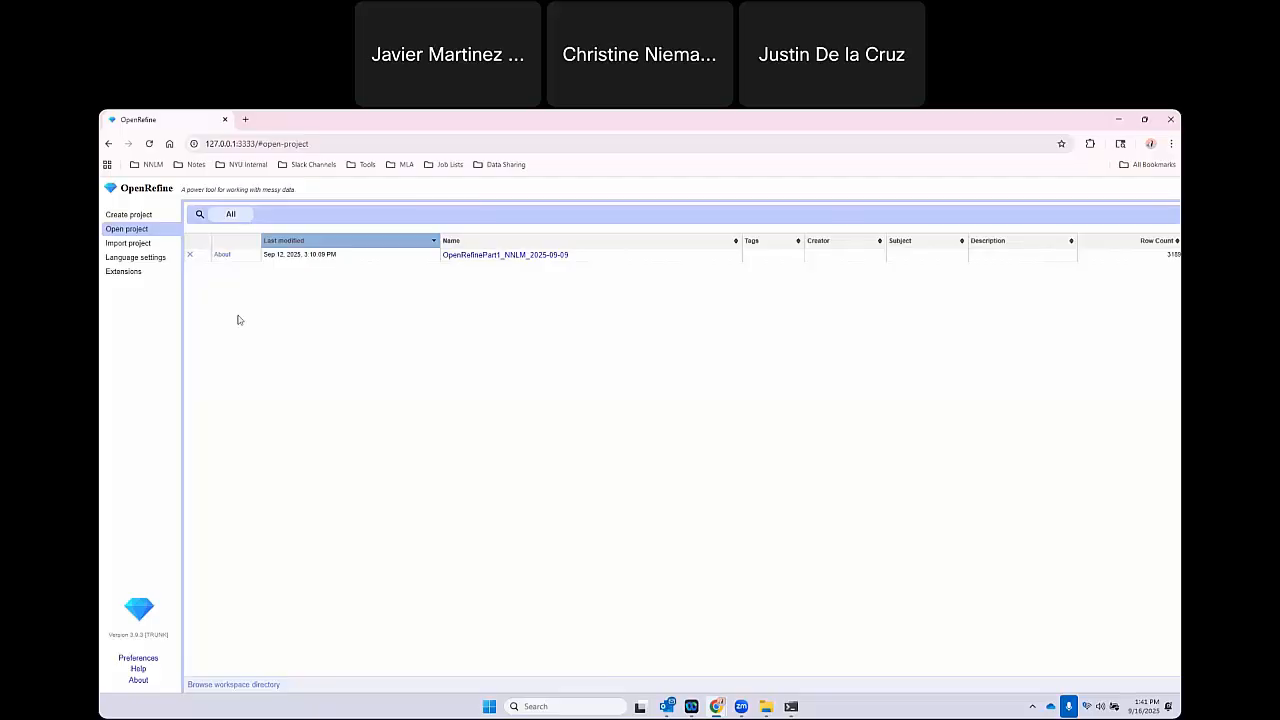
# Choose the archive OpenRefinePart1_NNLM_2025-09-09.openrefine.tar.gz from Downloads as the project file to import.
pyautogui.click(119, 246)
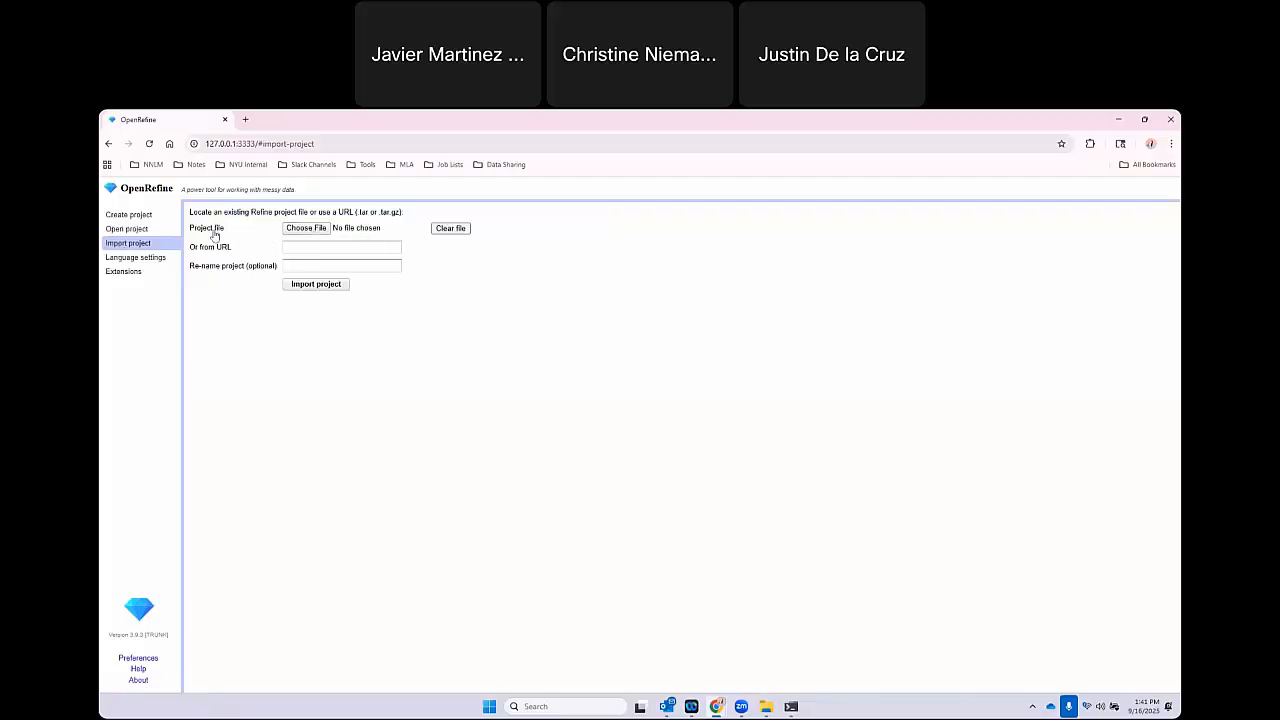
pyautogui.click(302, 230)
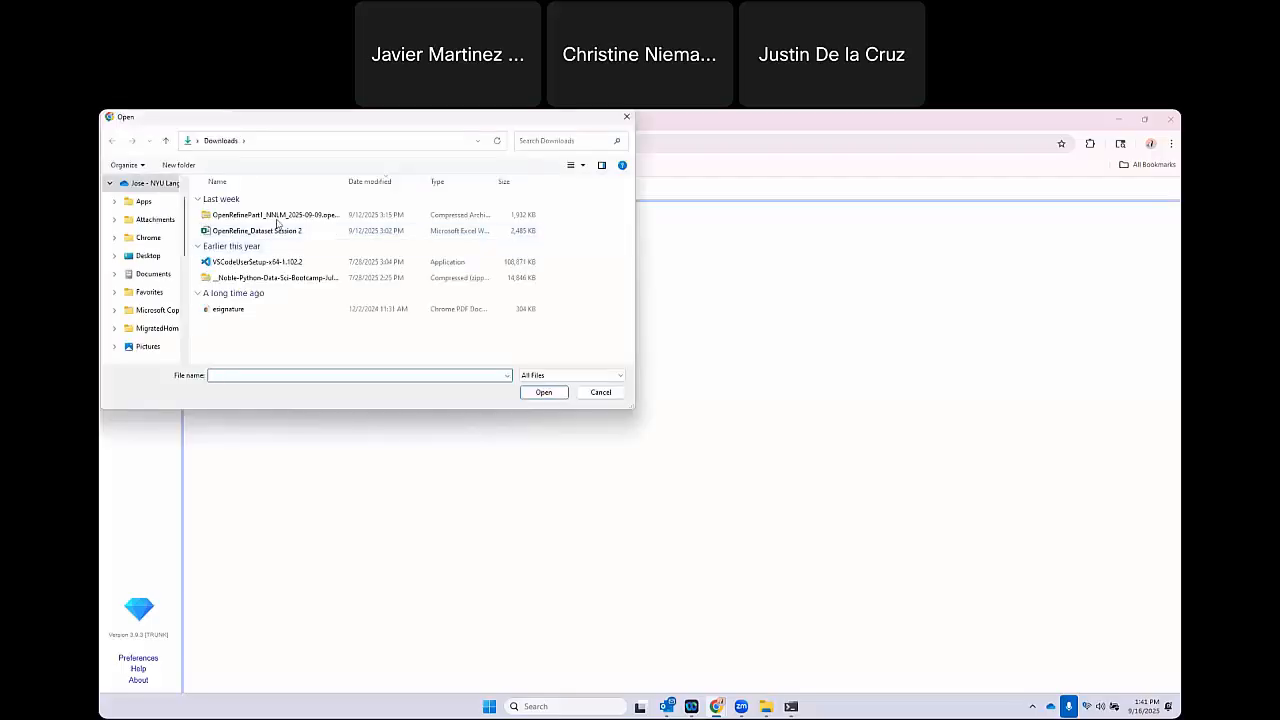
pyautogui.click(277, 218)
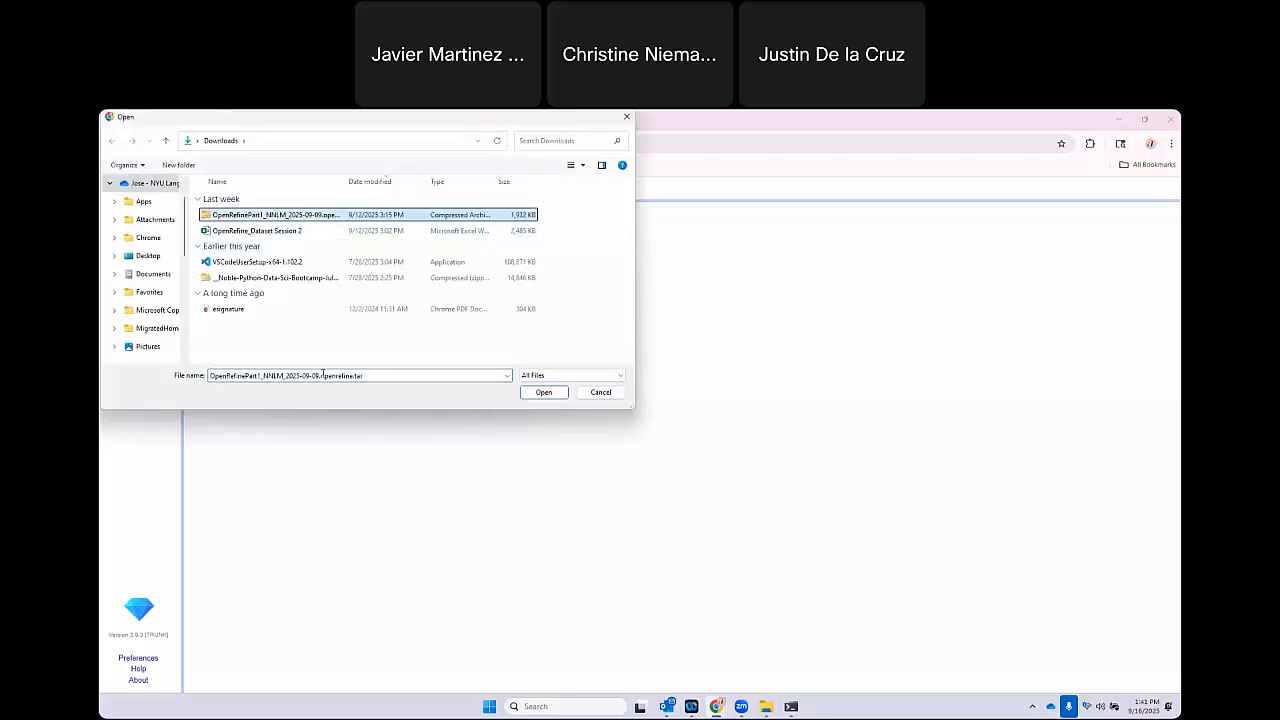
pyautogui.click(543, 392)
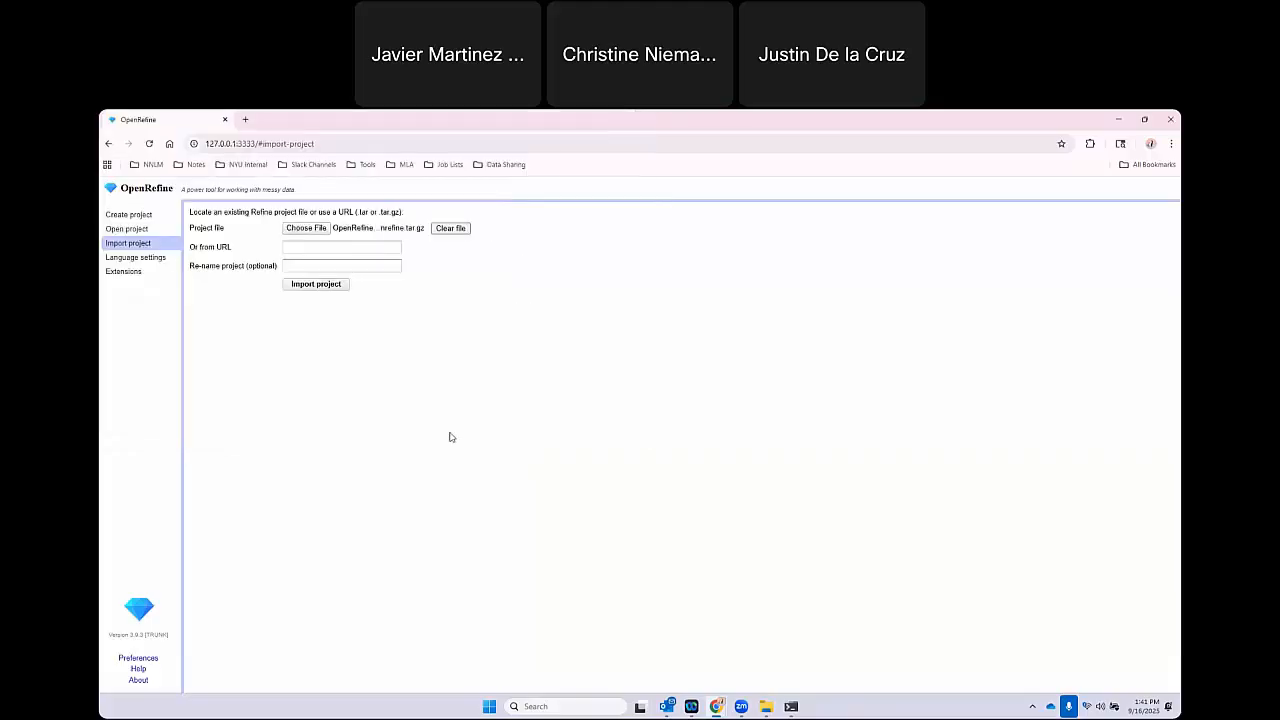
pyautogui.click(318, 285)
pyautogui.moveTo(357, 212); pyautogui.dragTo(402, 212)
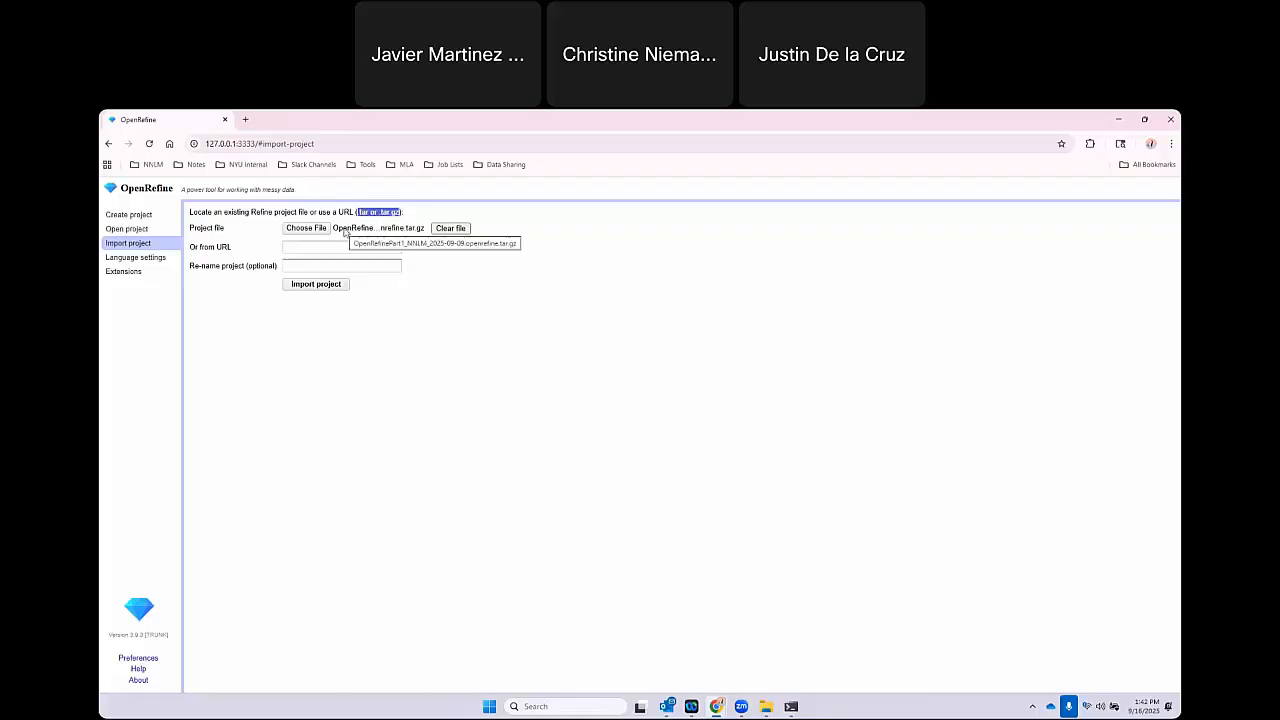
# Open the existing project OpenRefinePart1_NNLM_2025-09-09 to view its data, and return to the start page.
pyautogui.click(140, 230)
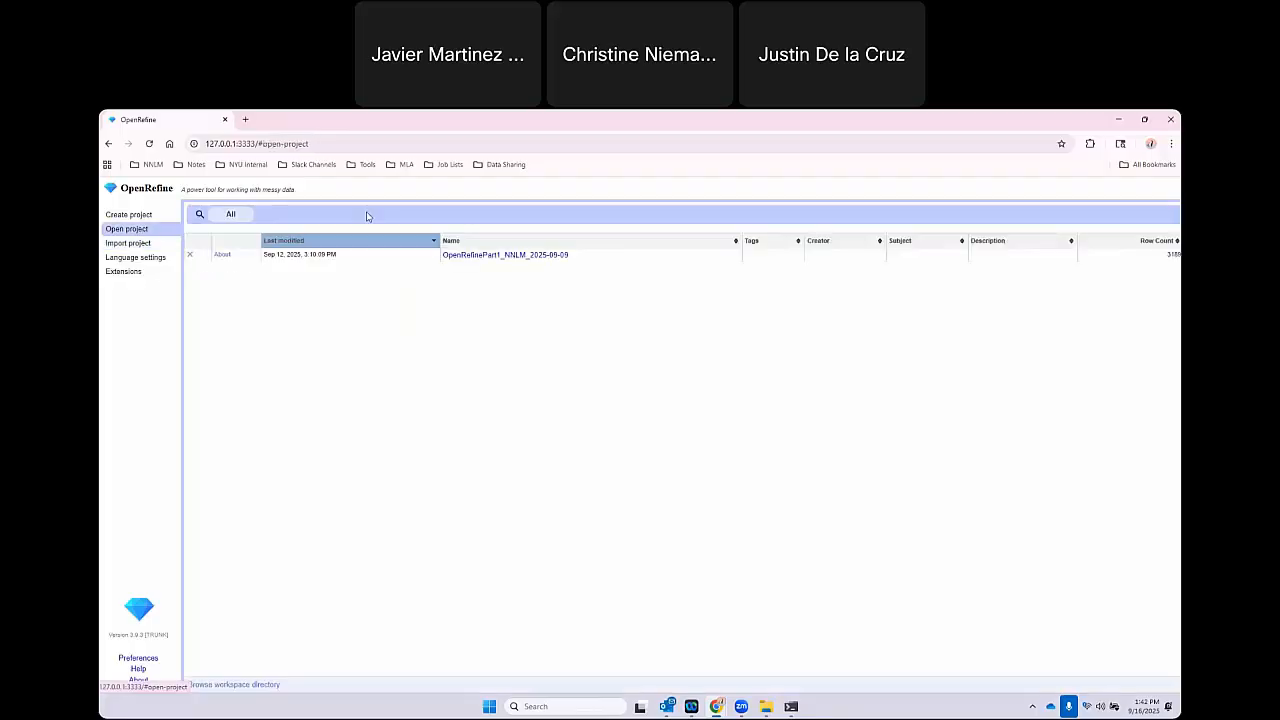
pyautogui.click(522, 256)
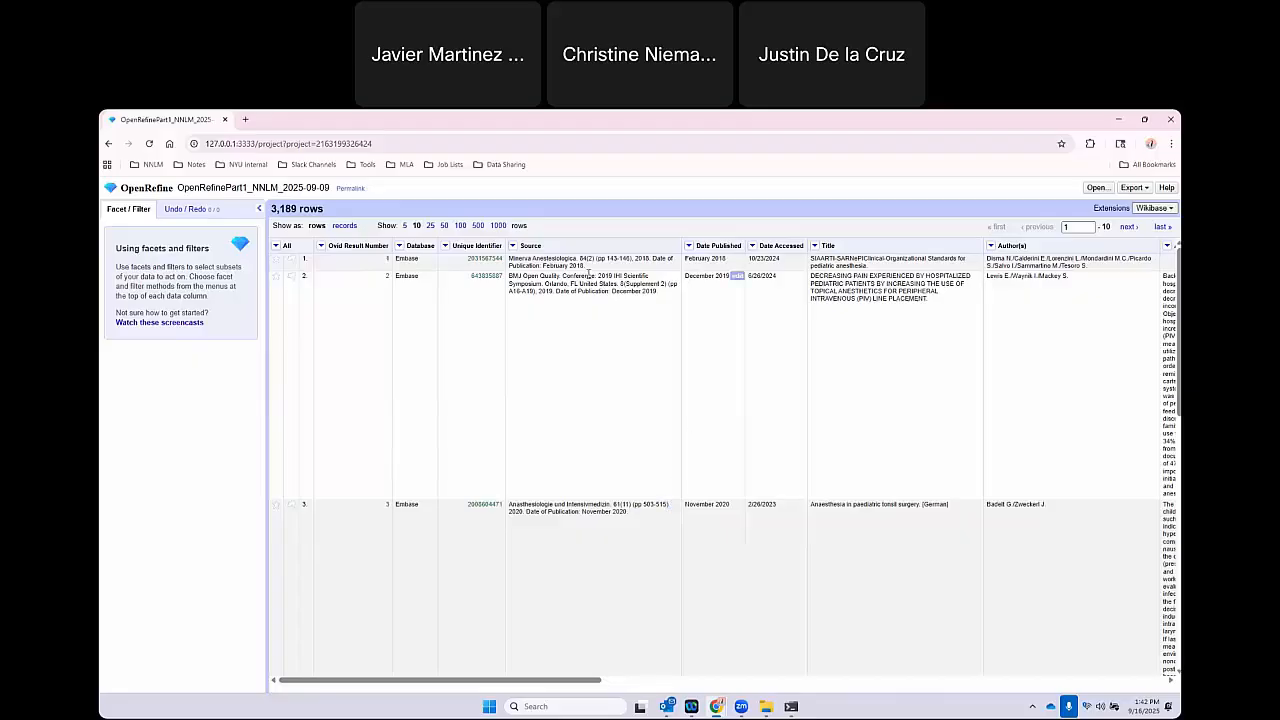
pyautogui.click(114, 191)
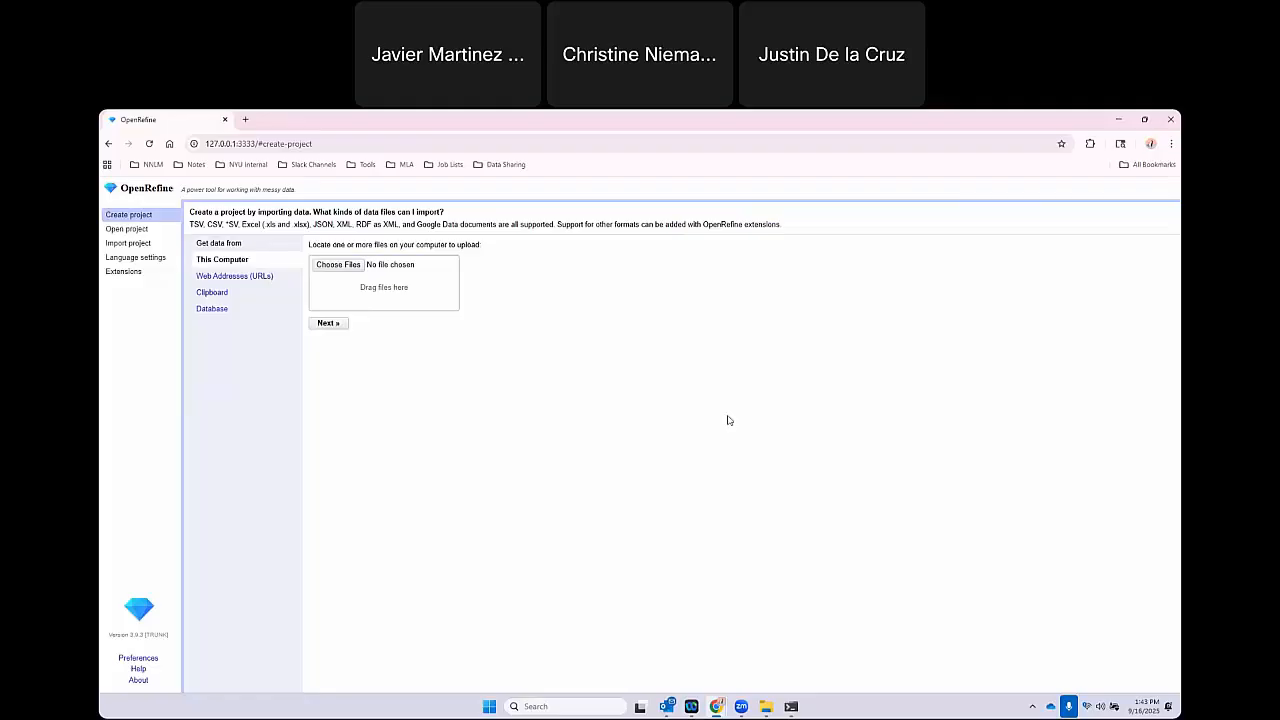
# Upload the Excel file OpenRefine_Dataset Session 2 from Downloads as the data source for a new project.
pyautogui.click(341, 270)
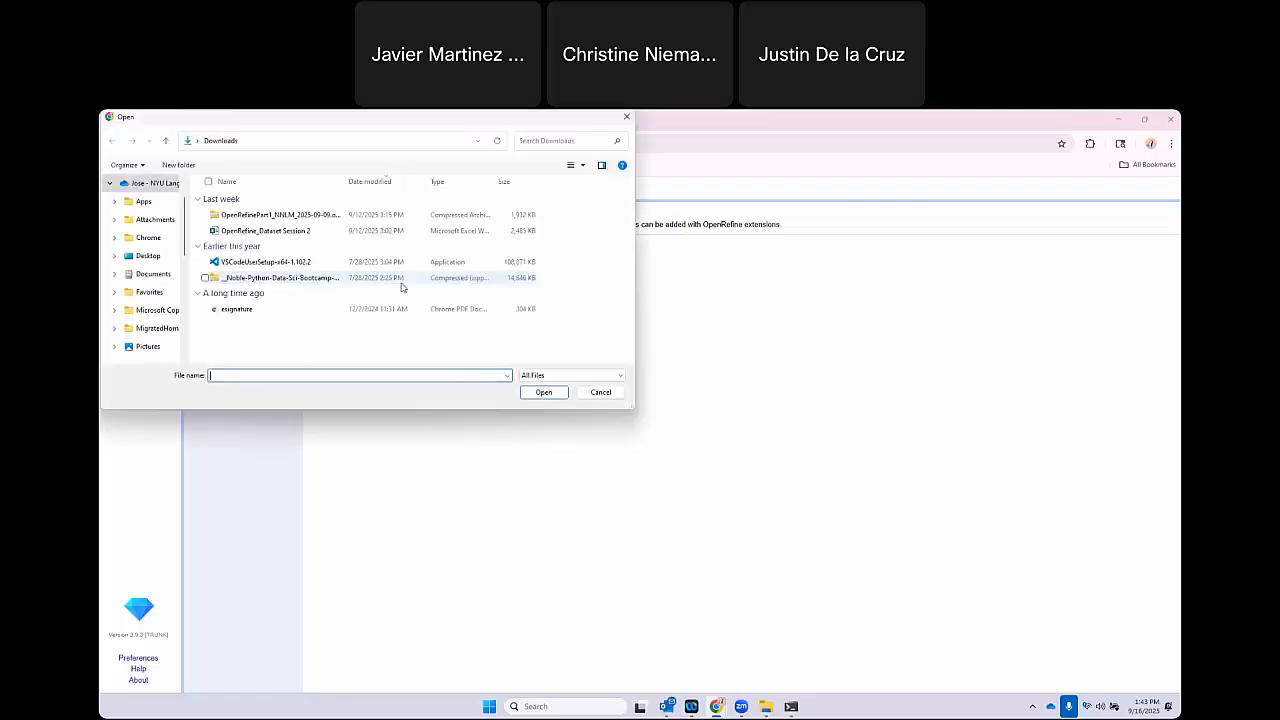
pyautogui.click(300, 231)
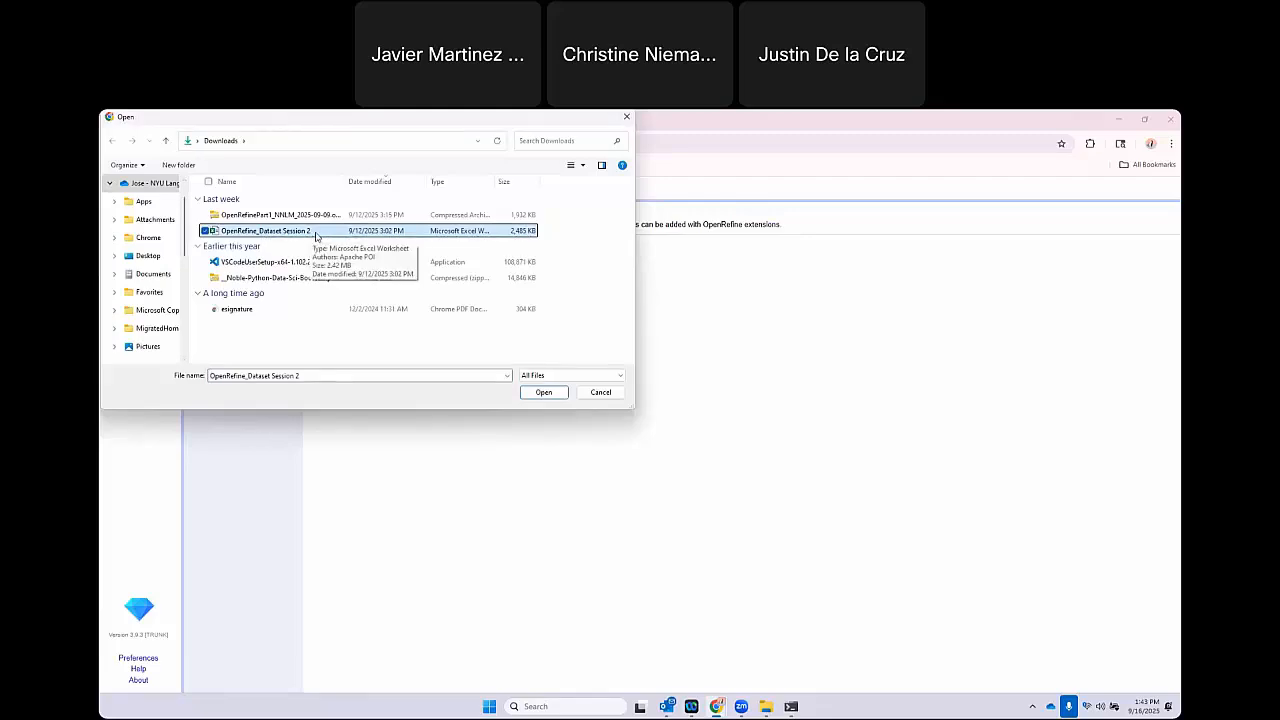
pyautogui.click(544, 392)
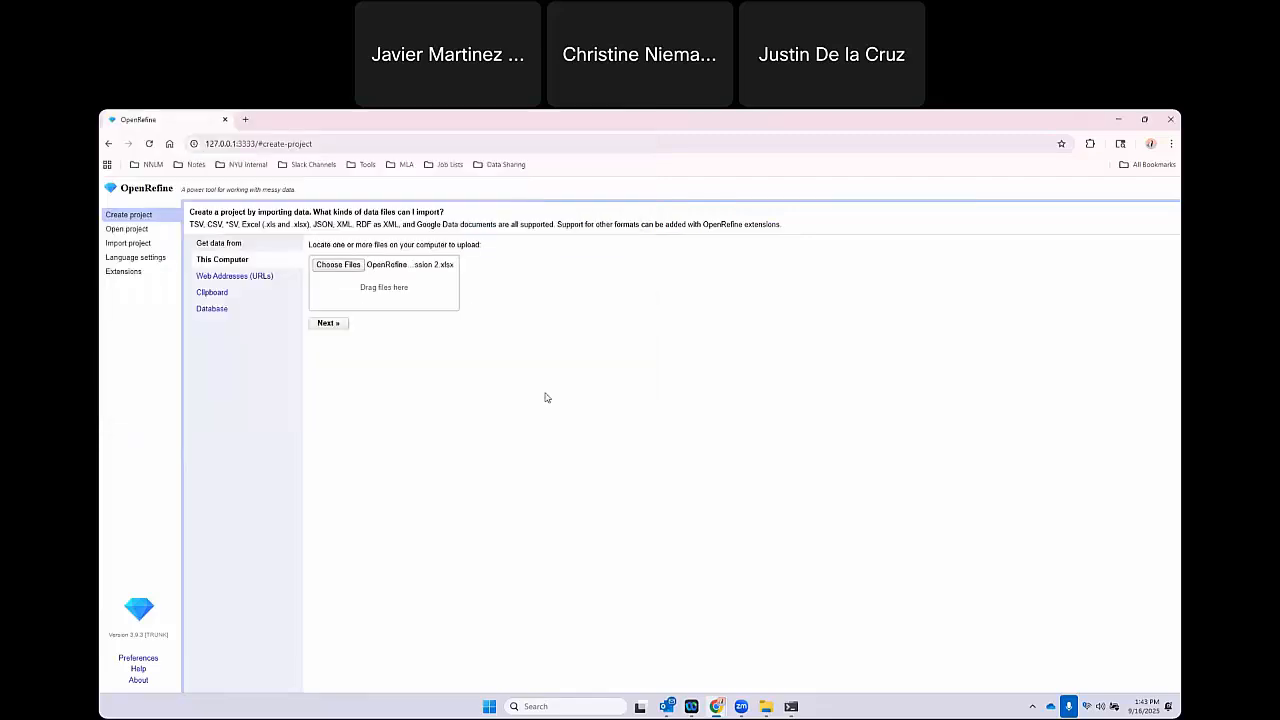
pyautogui.click(329, 324)
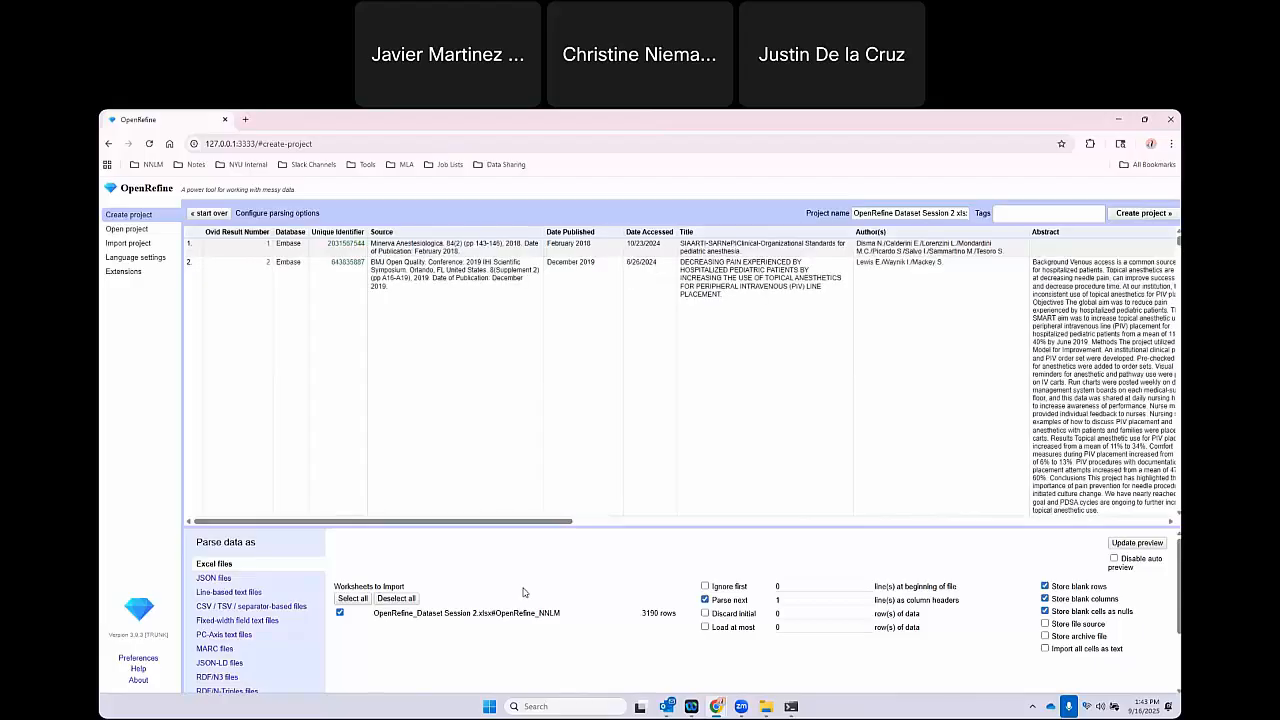
# Check the data preview and create the project, keeping the suggested project name and default Excel parsing options.
pyautogui.scroll(-3, 708, 362)
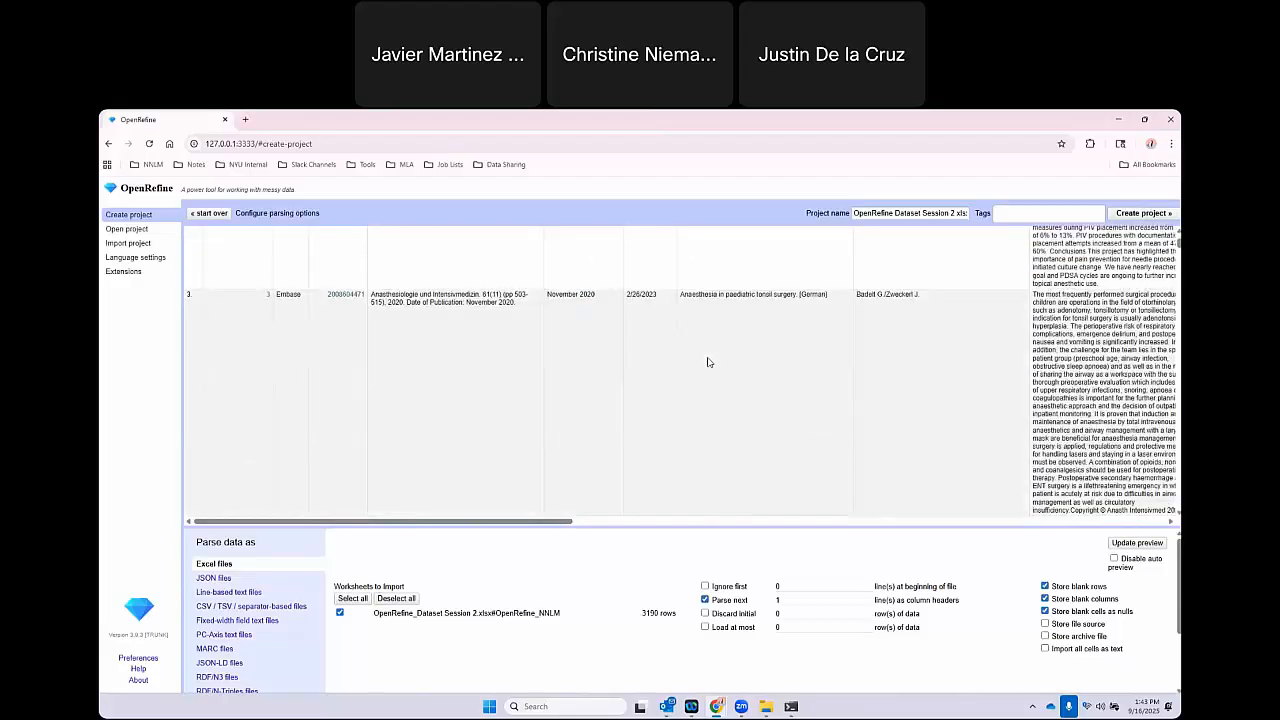
pyautogui.scroll(3, 708, 362)
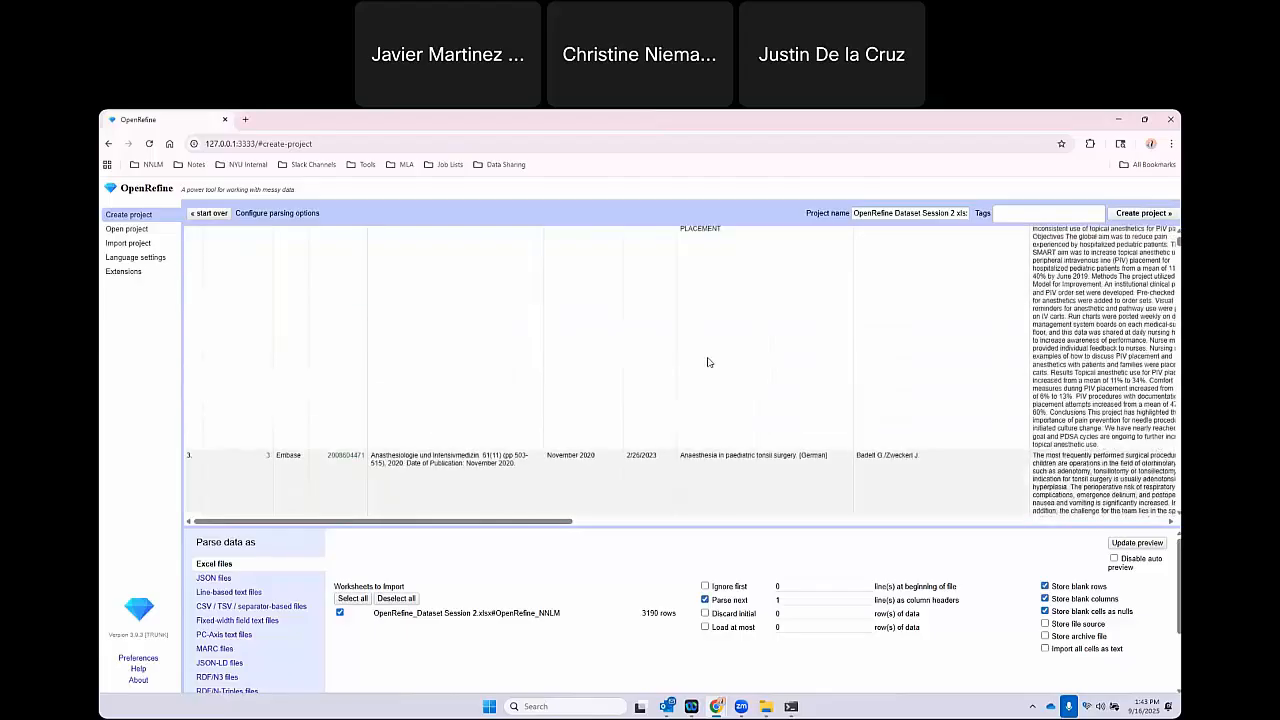
pyautogui.scroll(3, 708, 362)
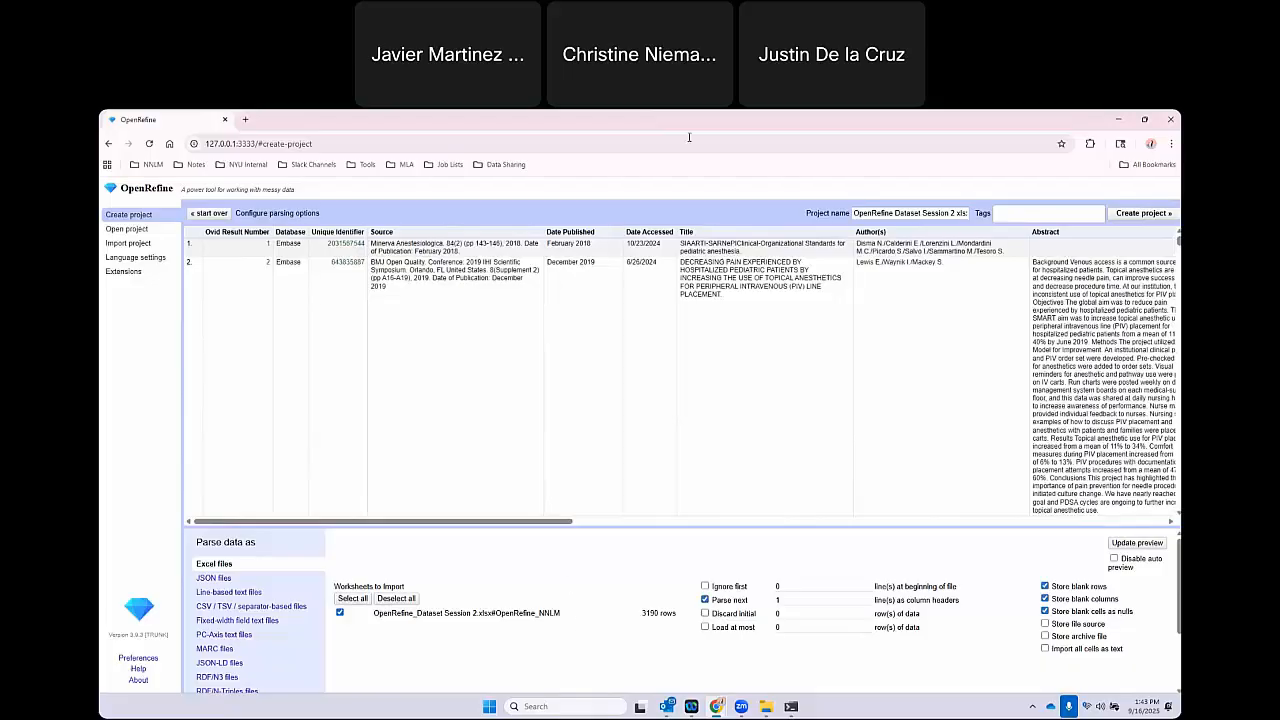
pyautogui.moveTo(856, 213); pyautogui.dragTo(1021, 210)
pyautogui.click(835, 220)
pyautogui.click(1127, 214)
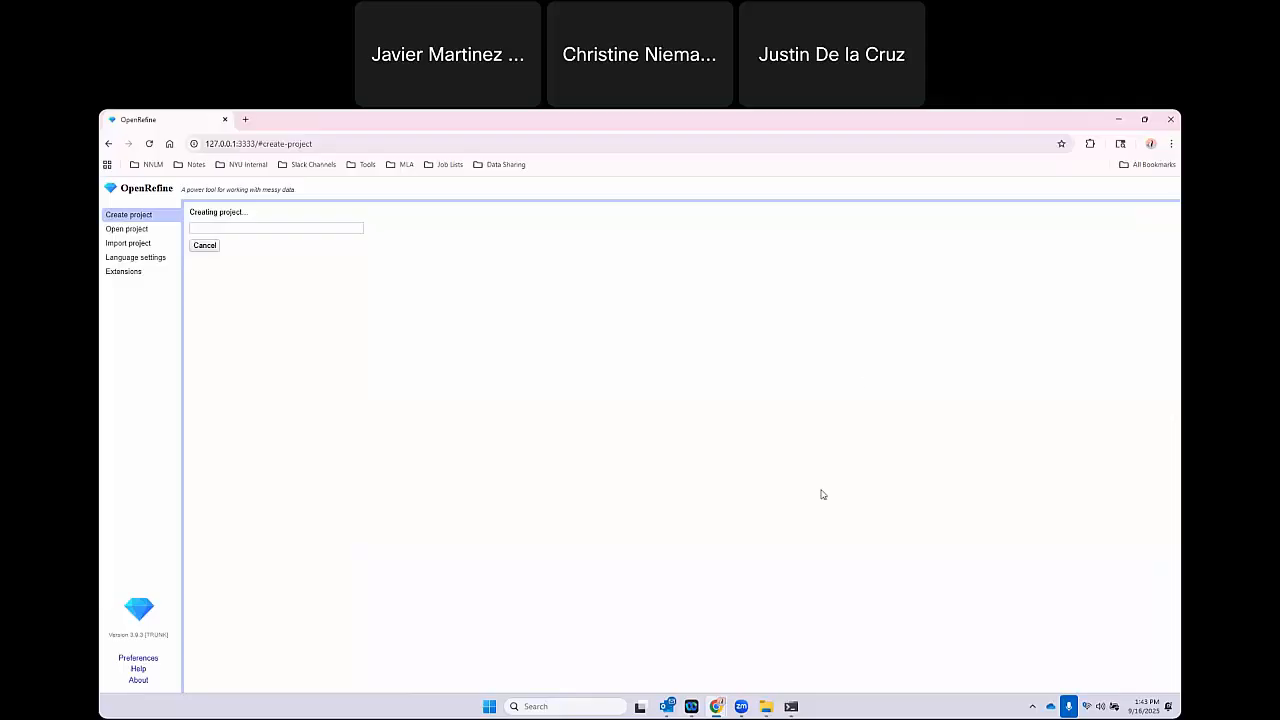
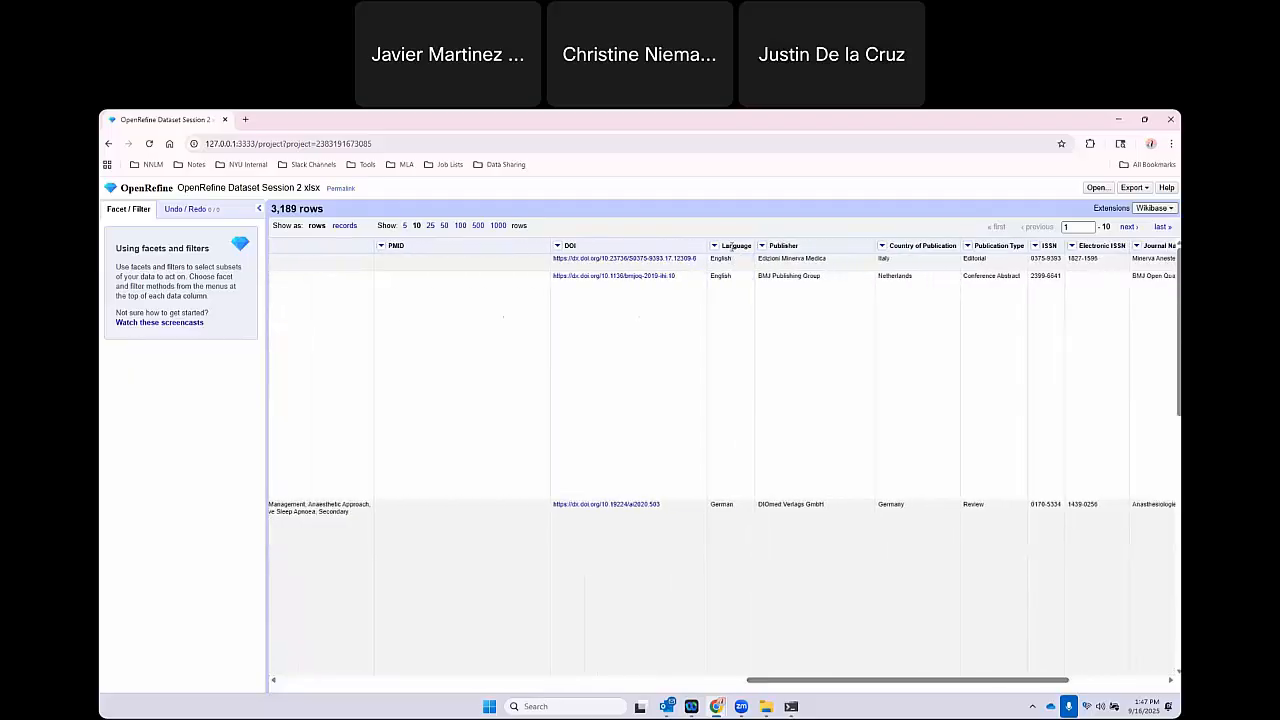
# Add a text facet on the Language column and look through its listed values for entries with line breaks.
pyautogui.moveTo(725, 246); pyautogui.dragTo(754, 246)
pyautogui.click(718, 264)
pyautogui.click(715, 246)
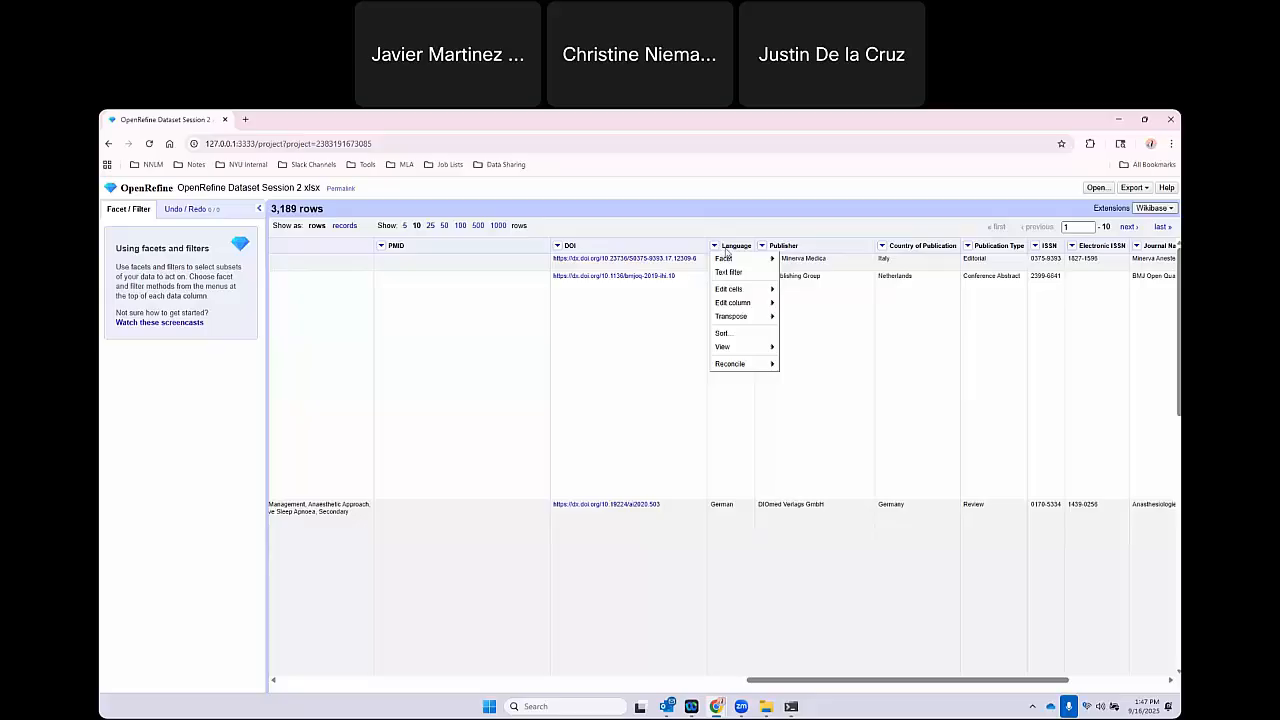
pyautogui.moveTo(735, 259)
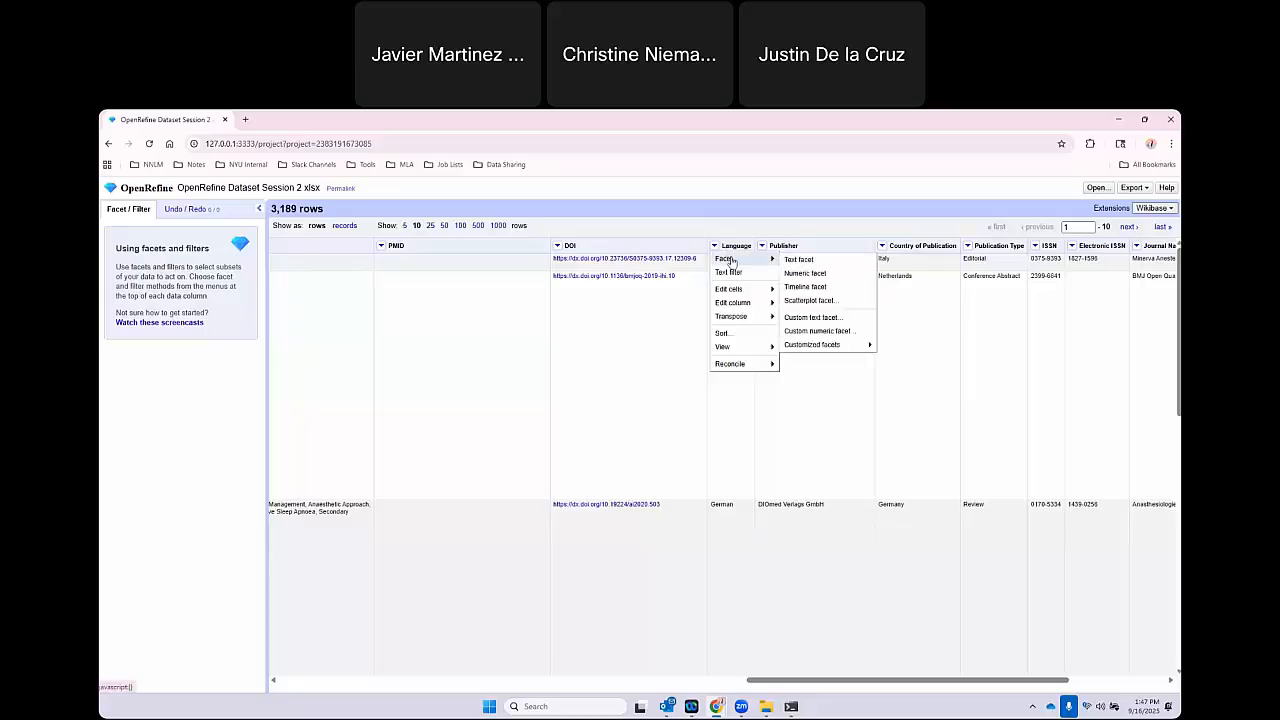
pyautogui.click(810, 261)
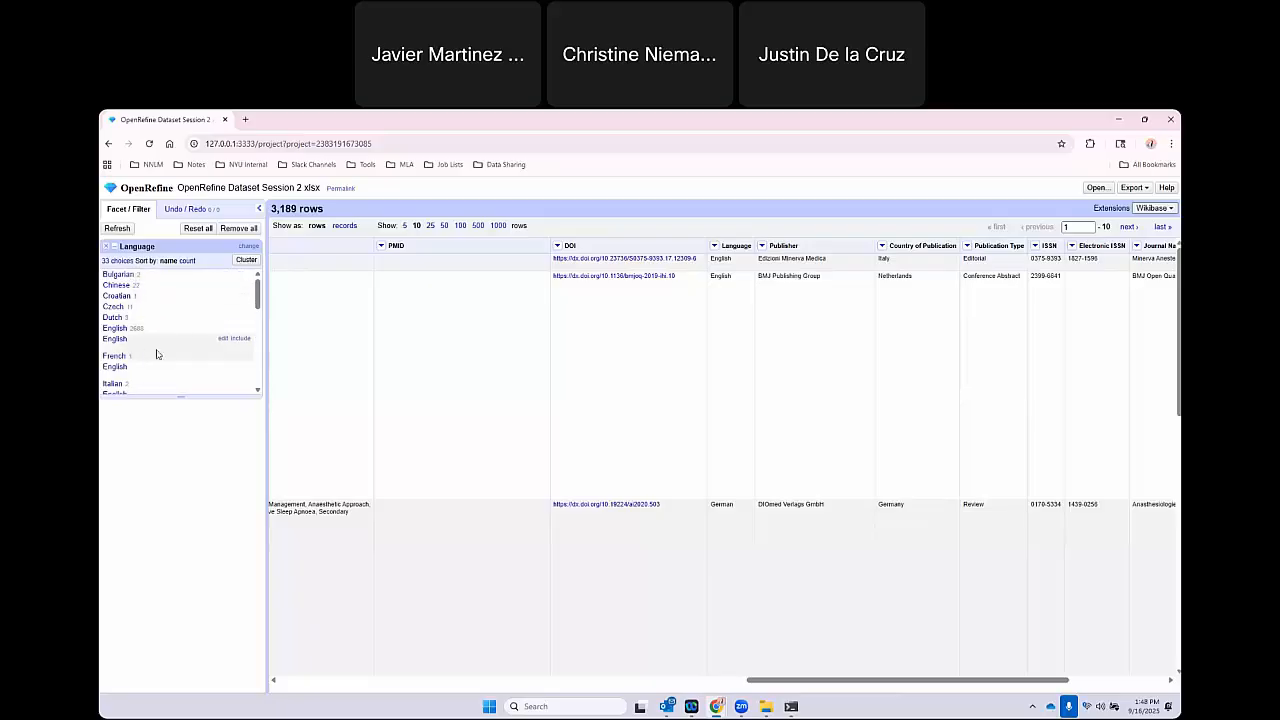
pyautogui.scroll(-1, 157, 354)
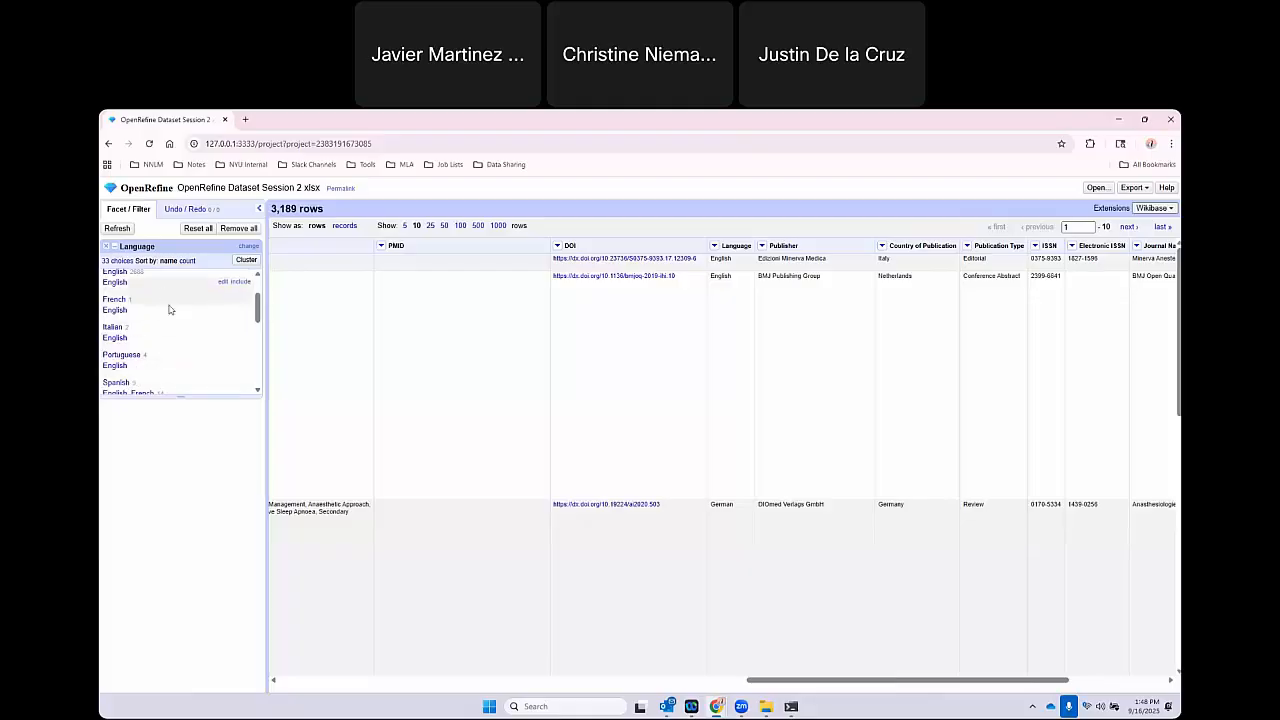
# Collapse consecutive whitespace in the Language column's cells and check the cleaned values in its facet.
pyautogui.click(714, 246)
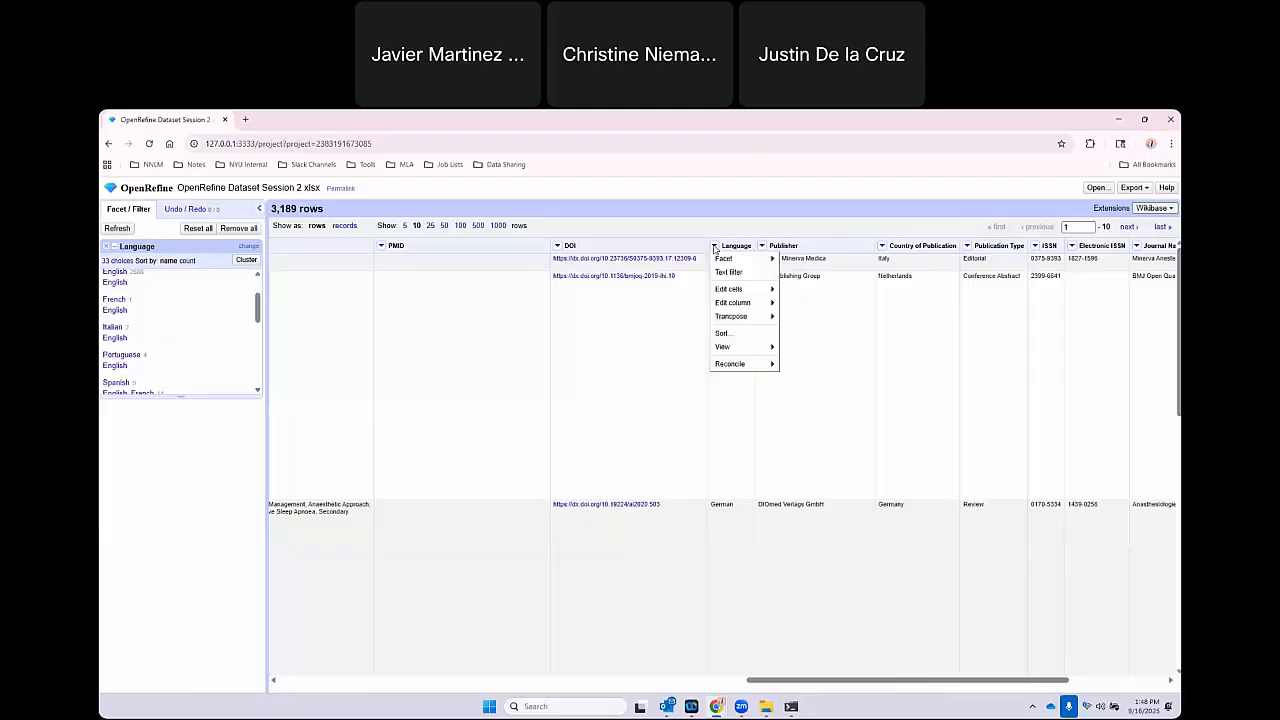
pyautogui.moveTo(728, 289)
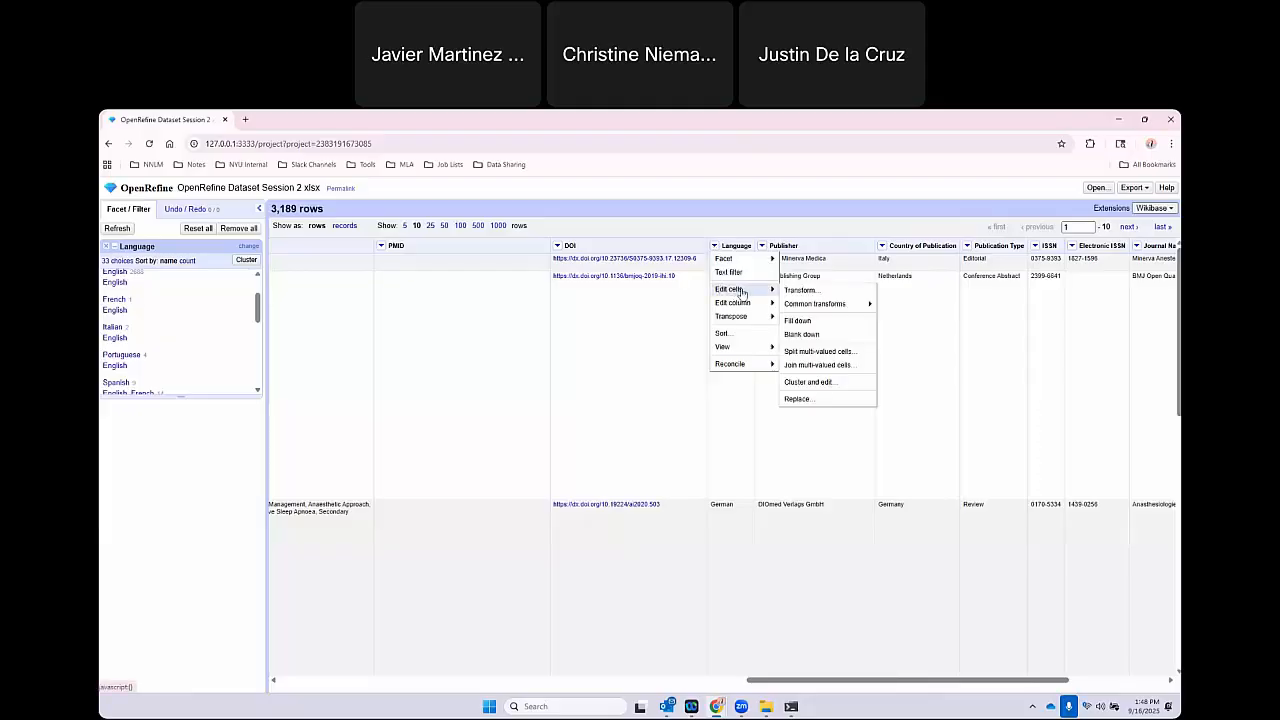
pyautogui.moveTo(813, 308)
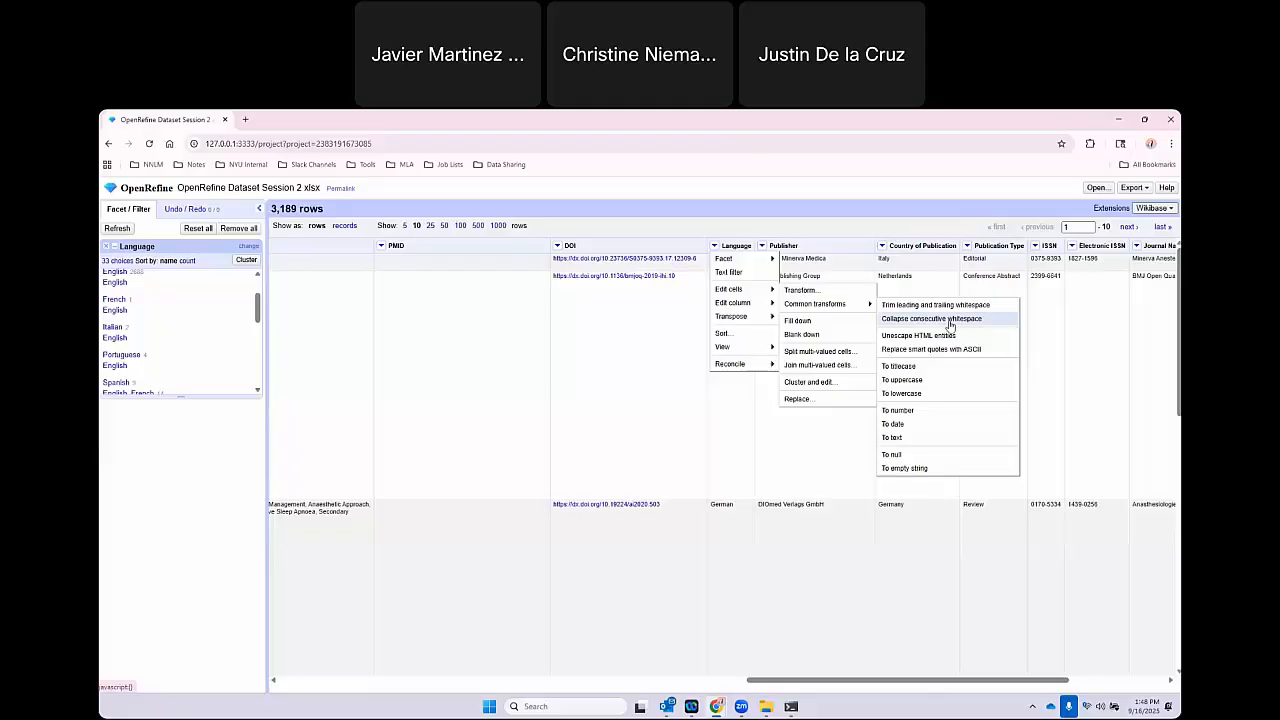
pyautogui.click(950, 322)
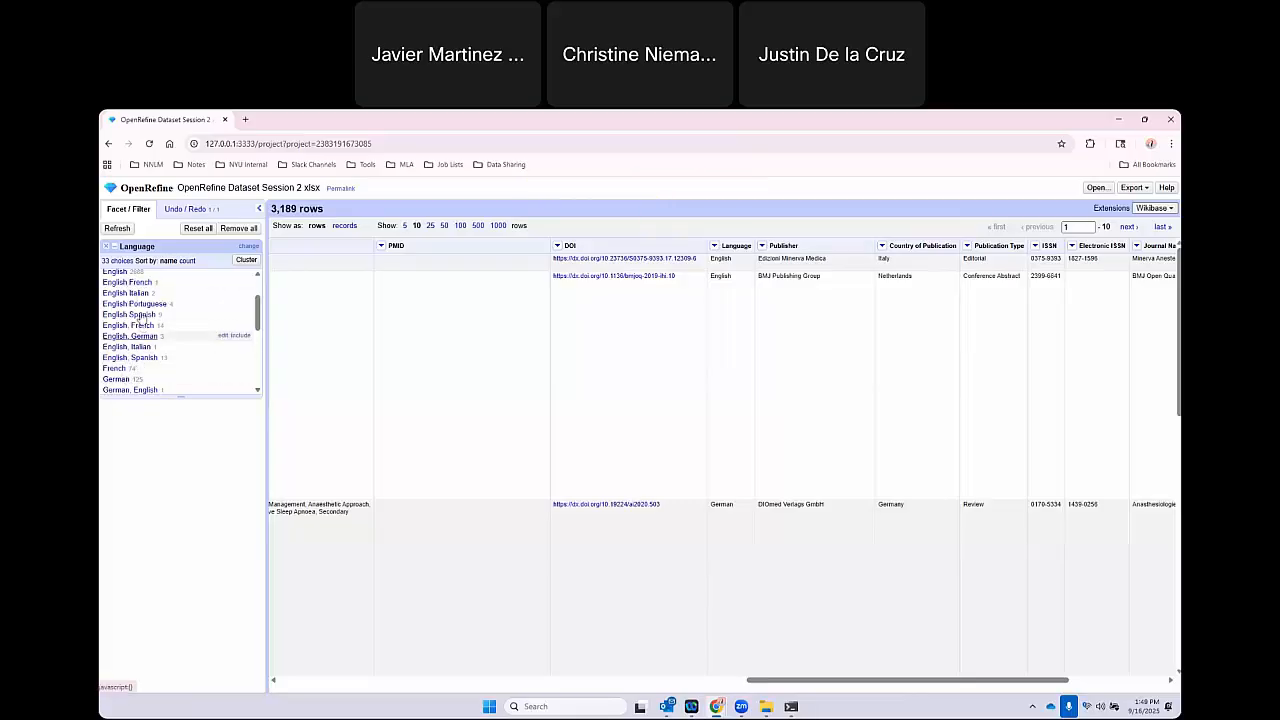
pyautogui.scroll(-5, 138, 322)
pyautogui.scroll(8, 148, 362)
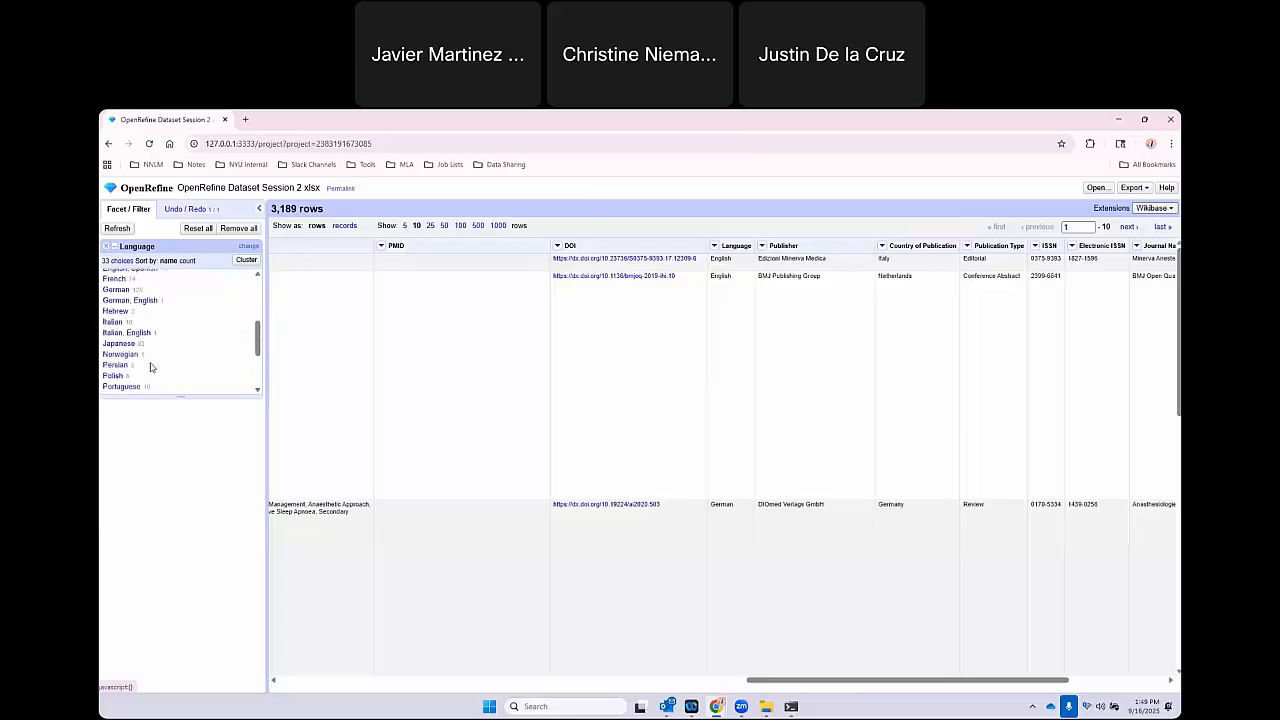
pyautogui.scroll(-4, 150, 367)
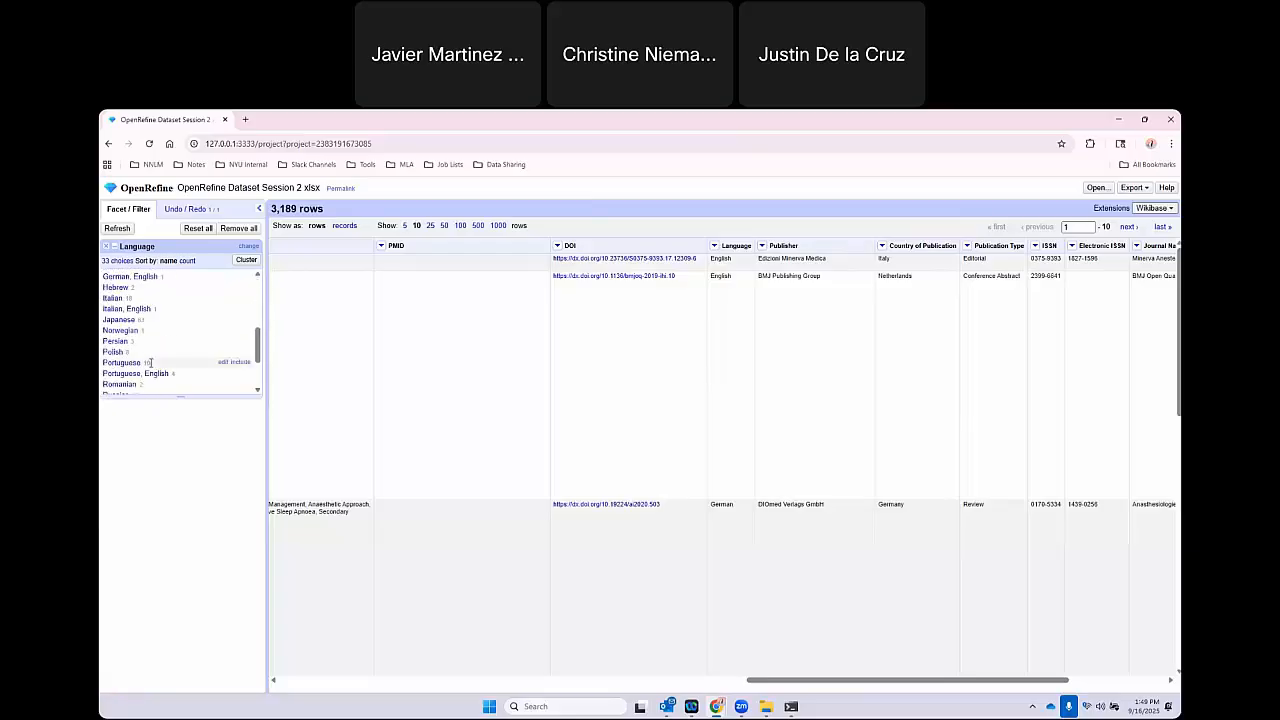
pyautogui.click(714, 246)
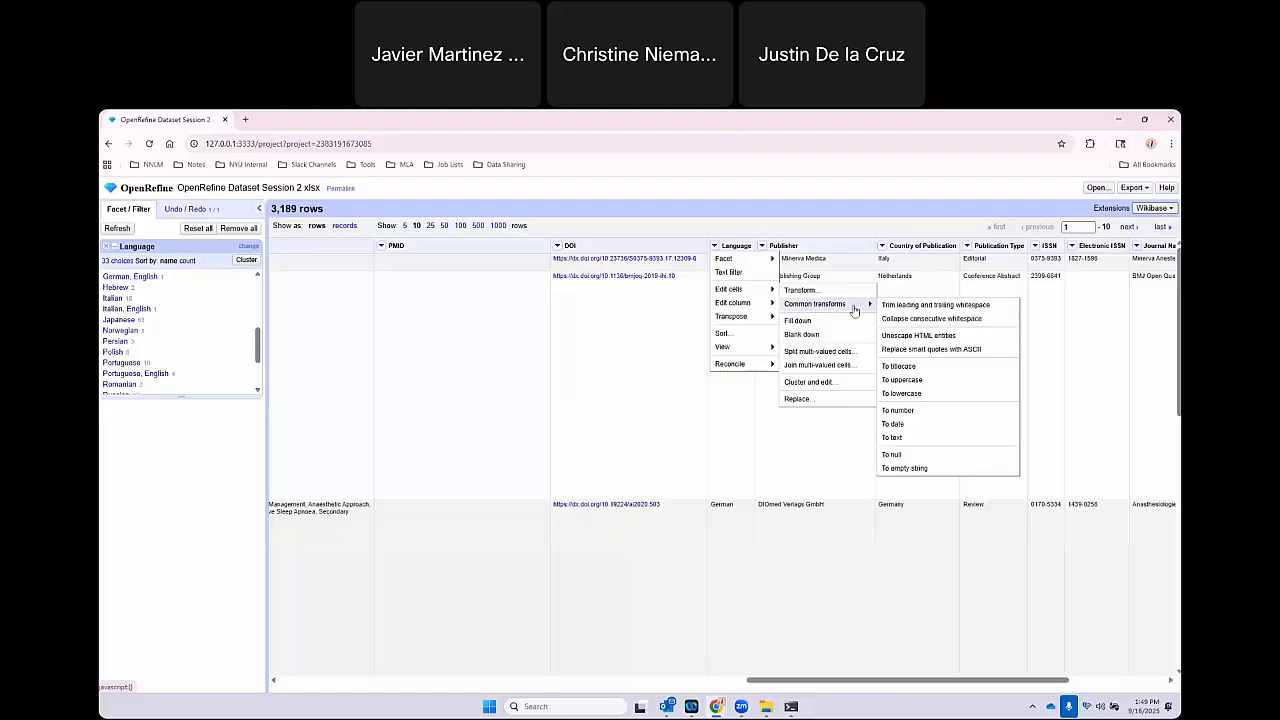
pyautogui.click(687, 423)
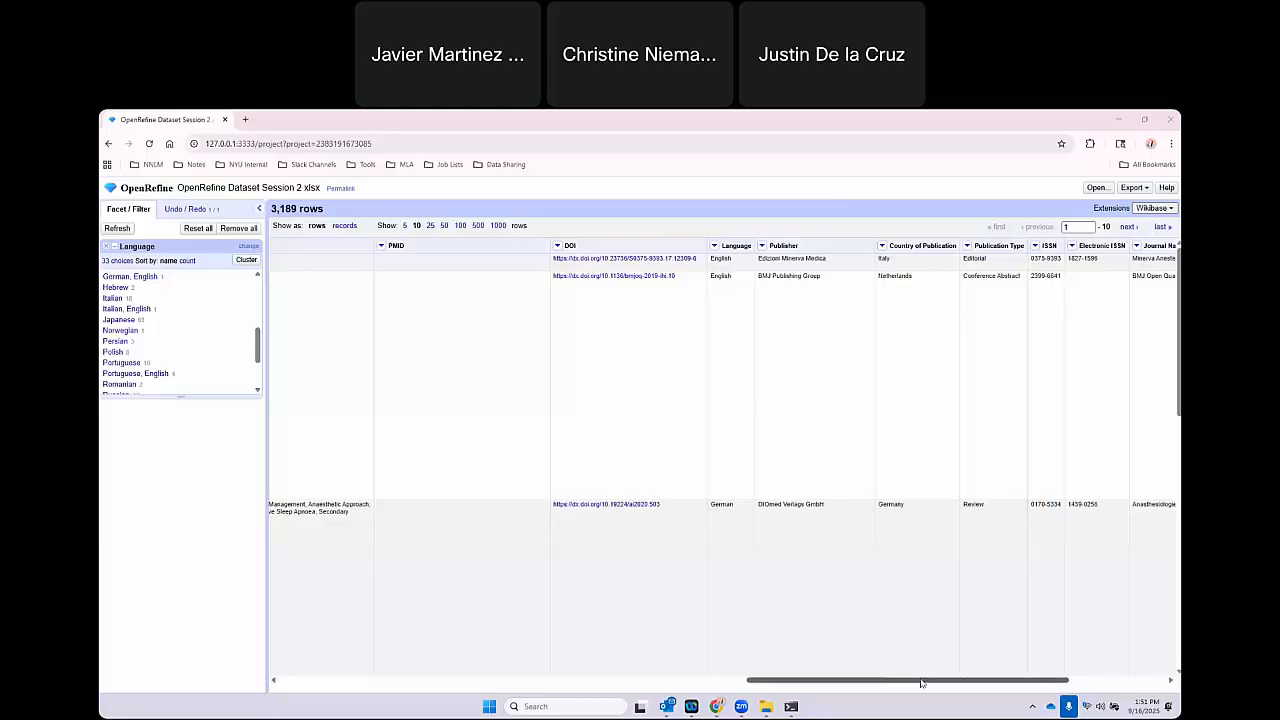
# Remove the Language facet and add a text facet on the Publication Type column, looking over its values.
pyautogui.moveTo(926, 682); pyautogui.dragTo(982, 682)
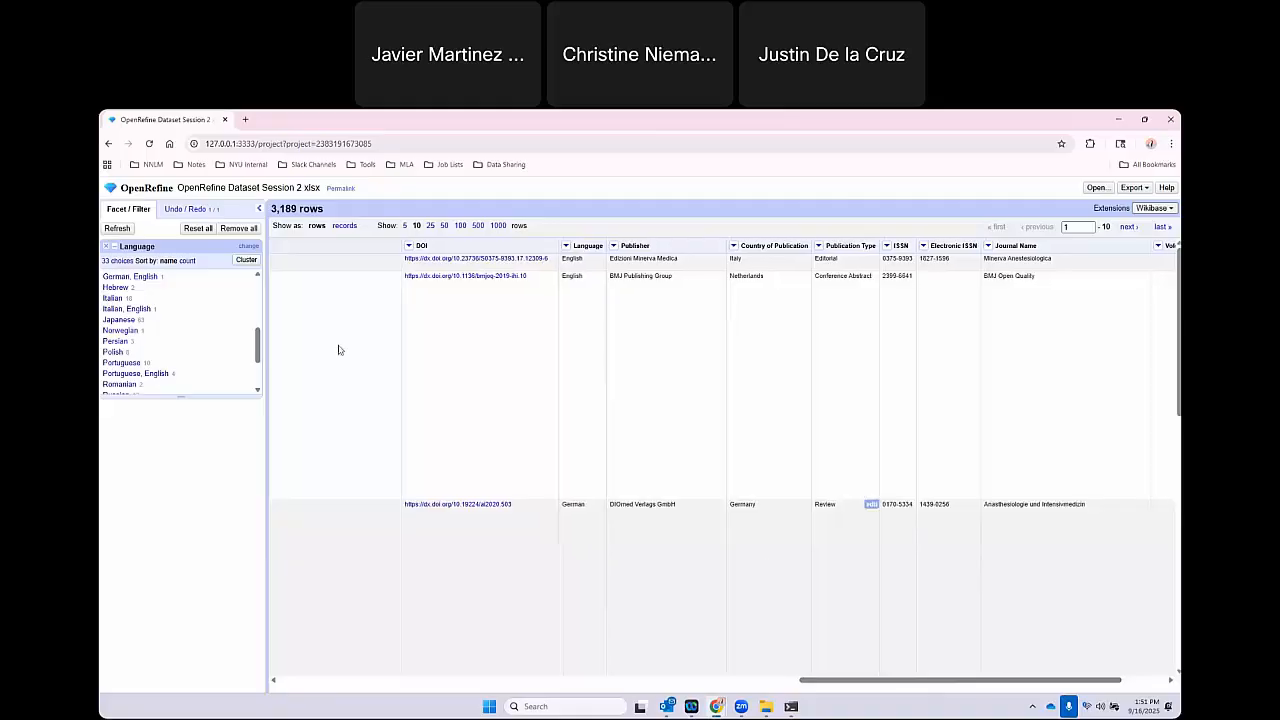
pyautogui.click(106, 246)
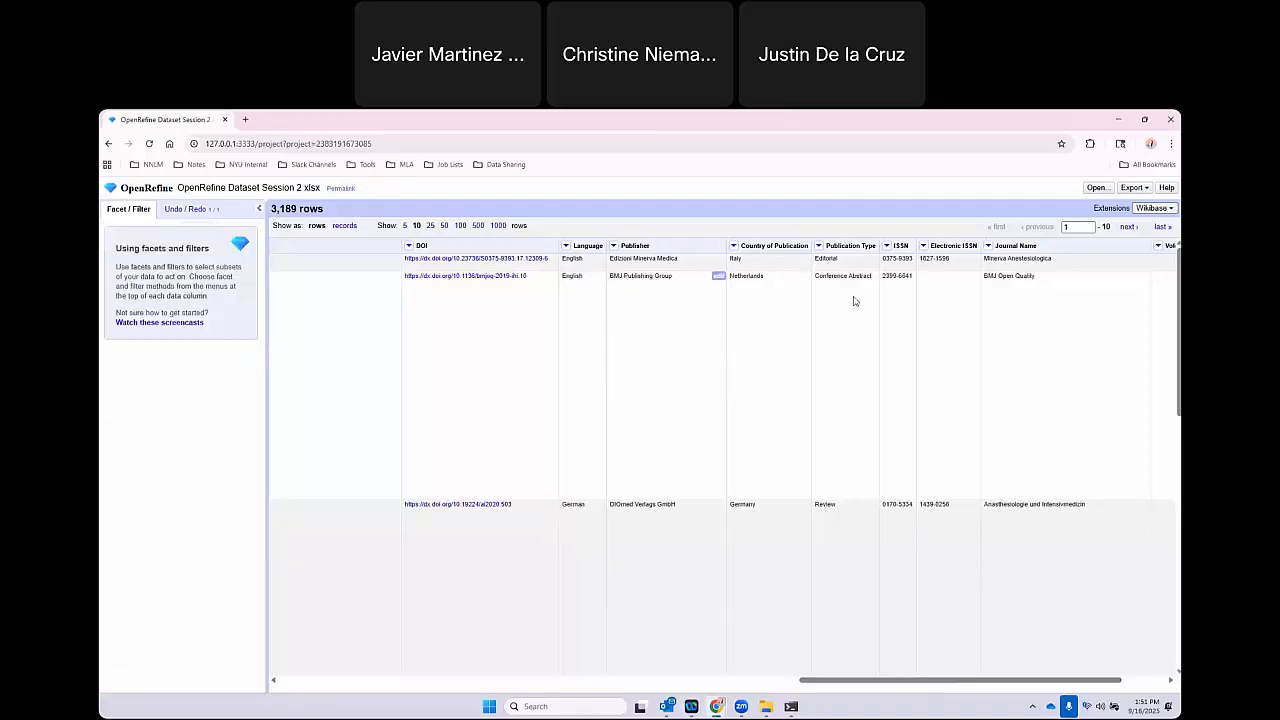
pyautogui.moveTo(831, 246); pyautogui.dragTo(878, 248)
pyautogui.click(834, 332)
pyautogui.click(818, 246)
pyautogui.moveTo(855, 262)
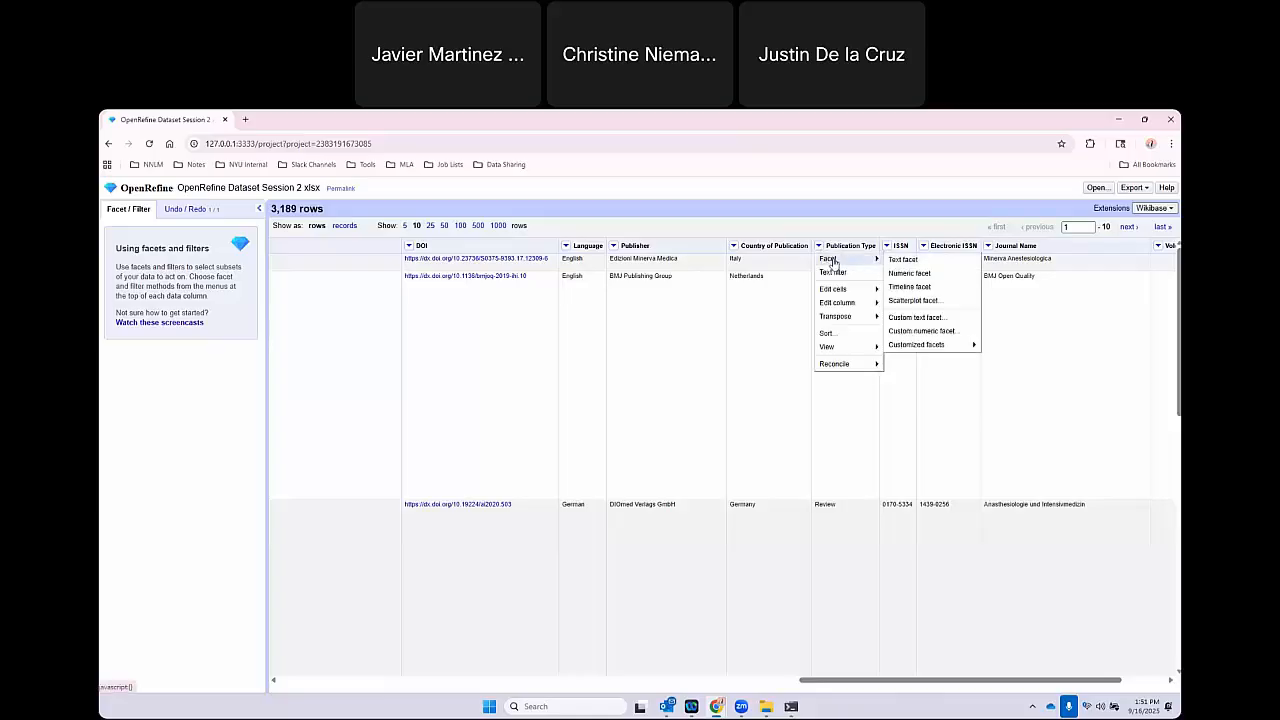
pyautogui.click(905, 259)
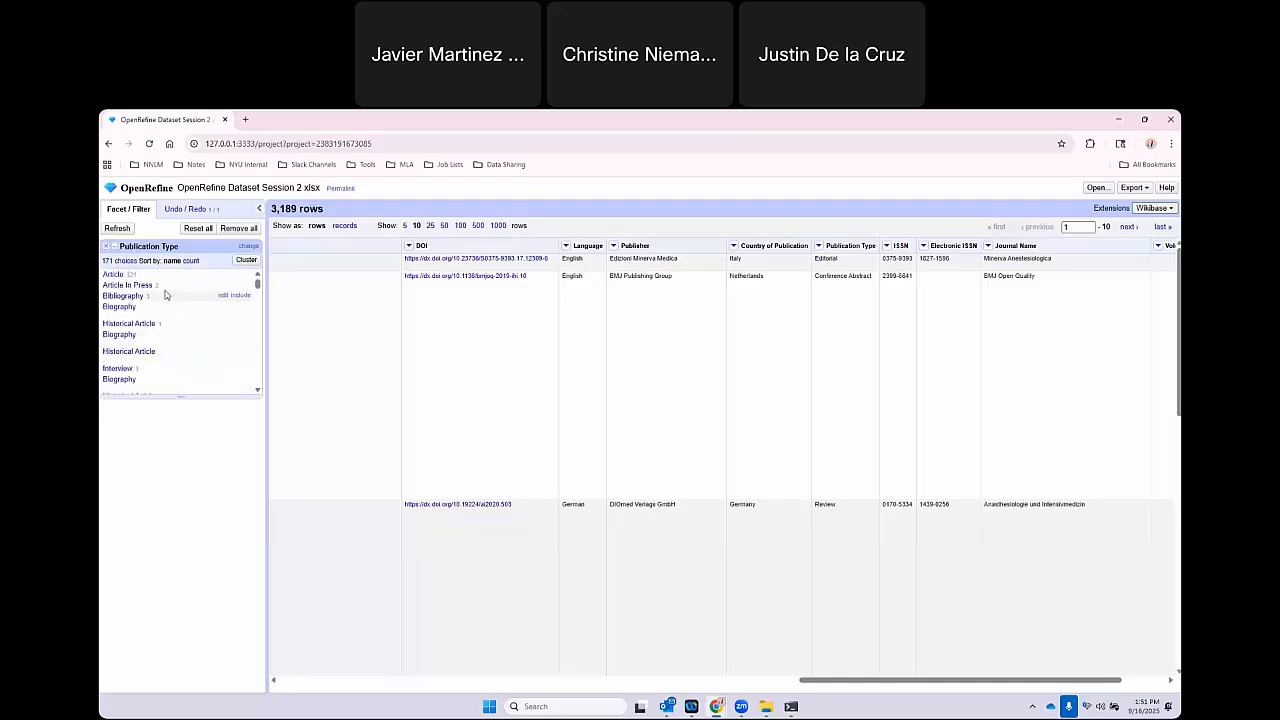
pyautogui.scroll(-3, 170, 311)
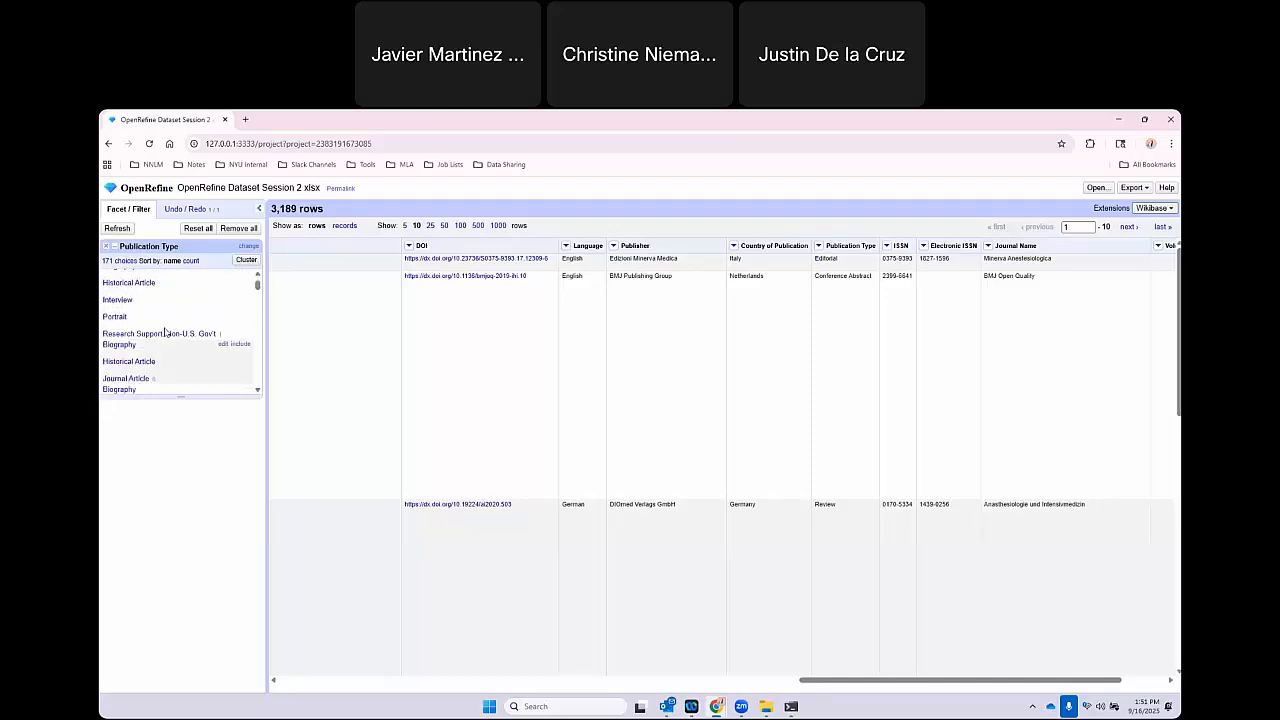
pyautogui.scroll(3, 165, 311)
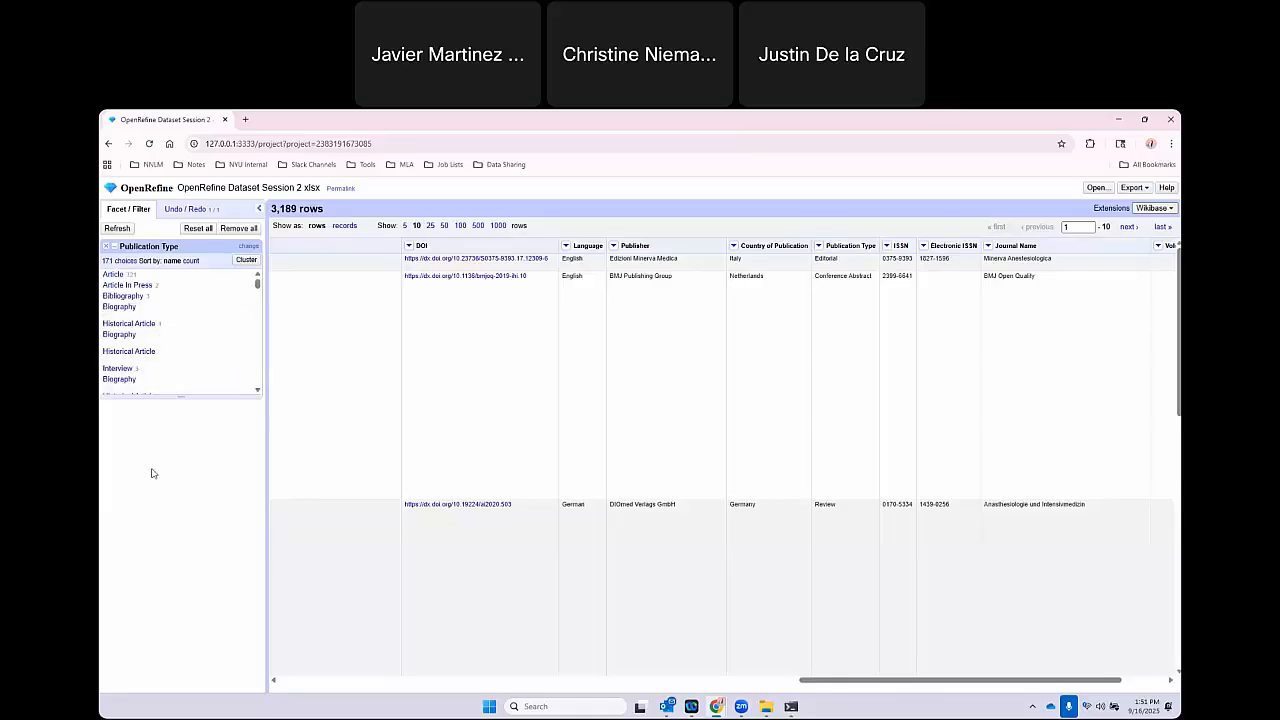
# Collapse consecutive whitespace in the Publication Type column's cells.
pyautogui.click(820, 247)
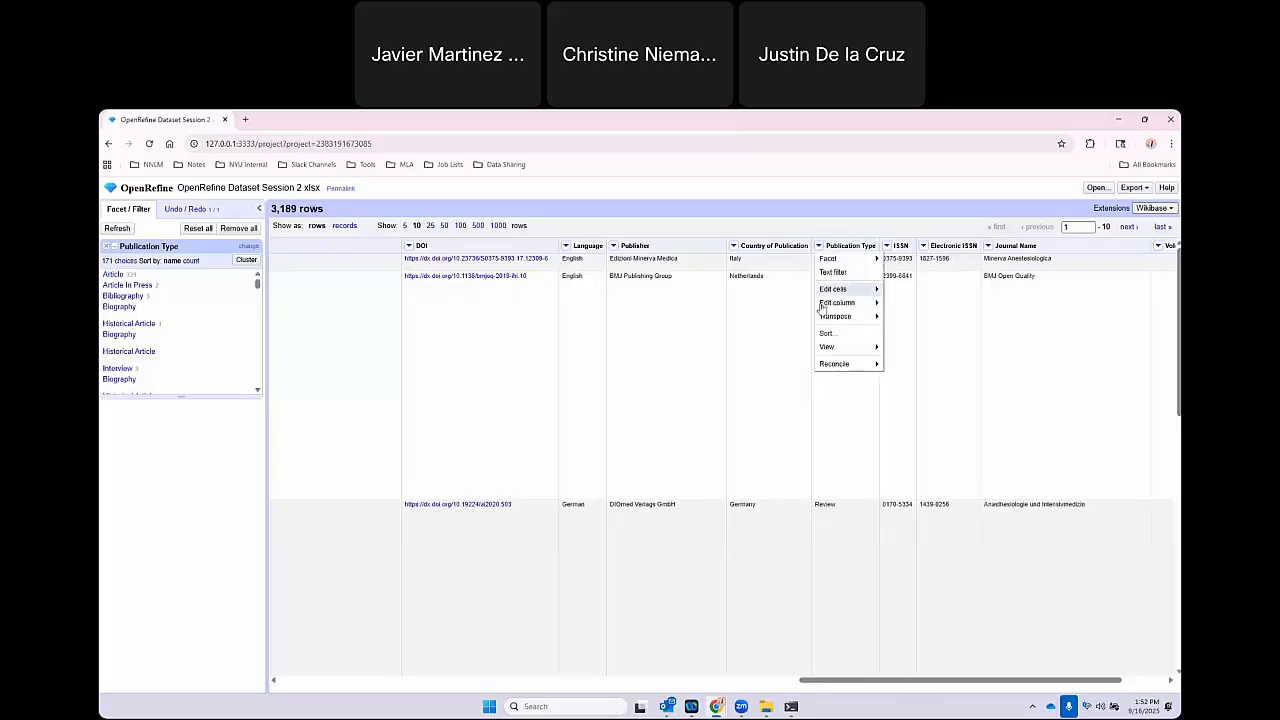
pyautogui.moveTo(837, 289)
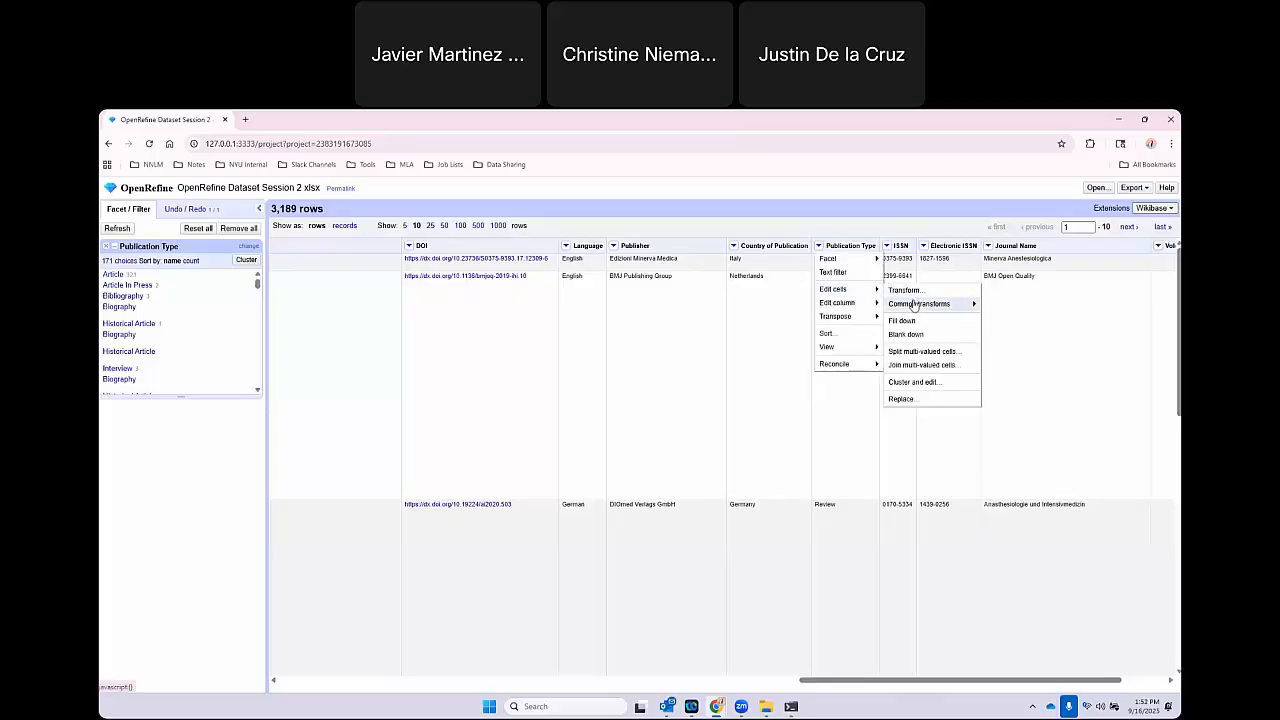
pyautogui.moveTo(914, 305)
pyautogui.click(1040, 319)
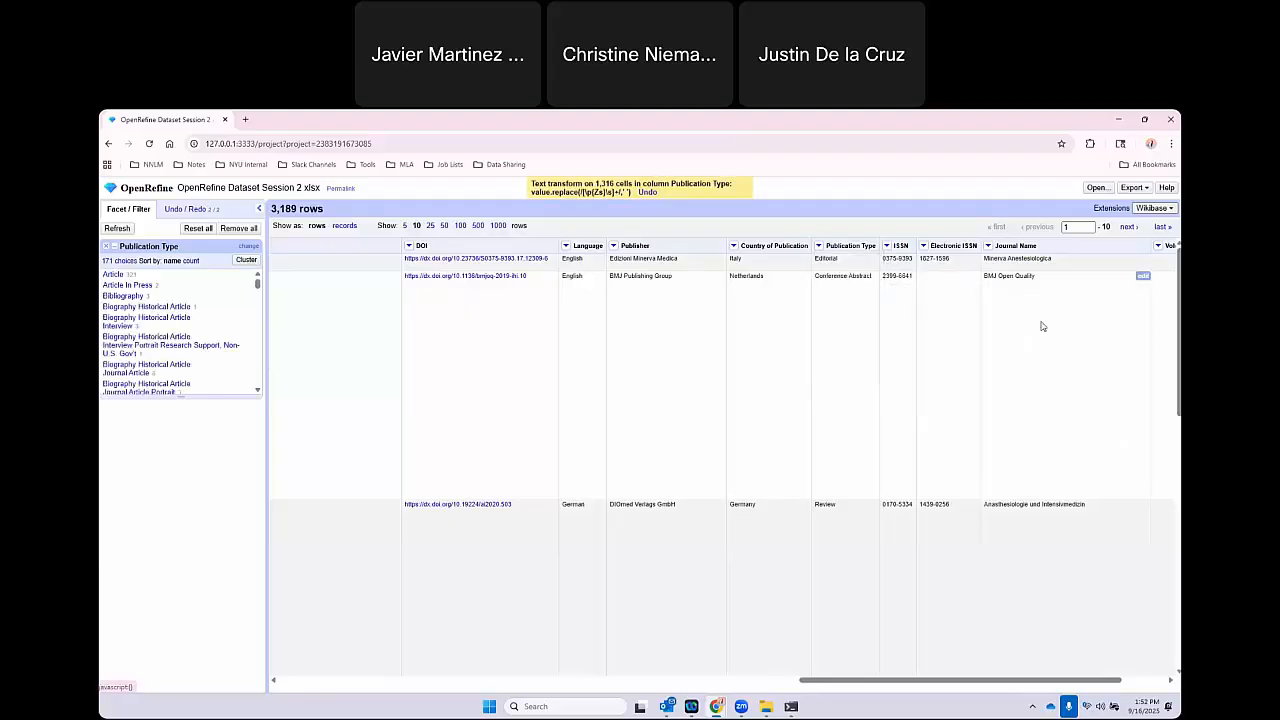
pyautogui.doubleClick(597, 183)
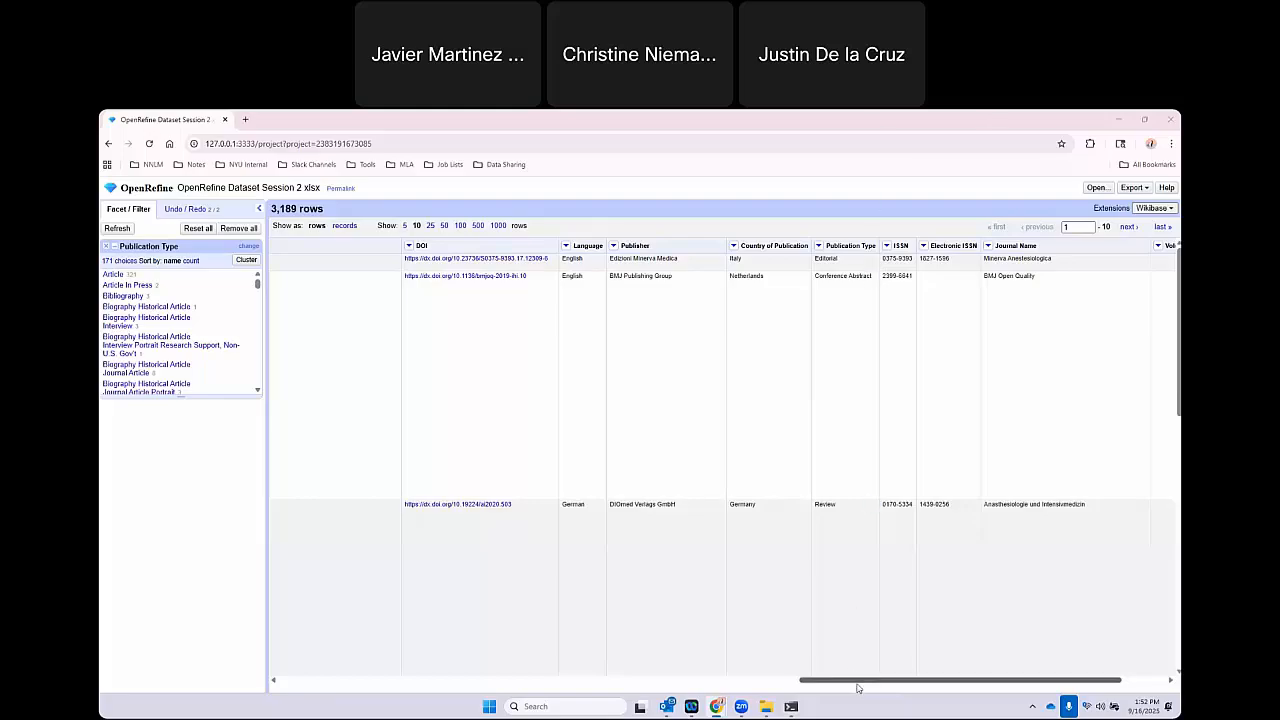
# Highlight the all-capitals title in the second row of the Title column, and remove the Publication Type facet.
pyautogui.moveTo(857, 688); pyautogui.dragTo(432, 681)
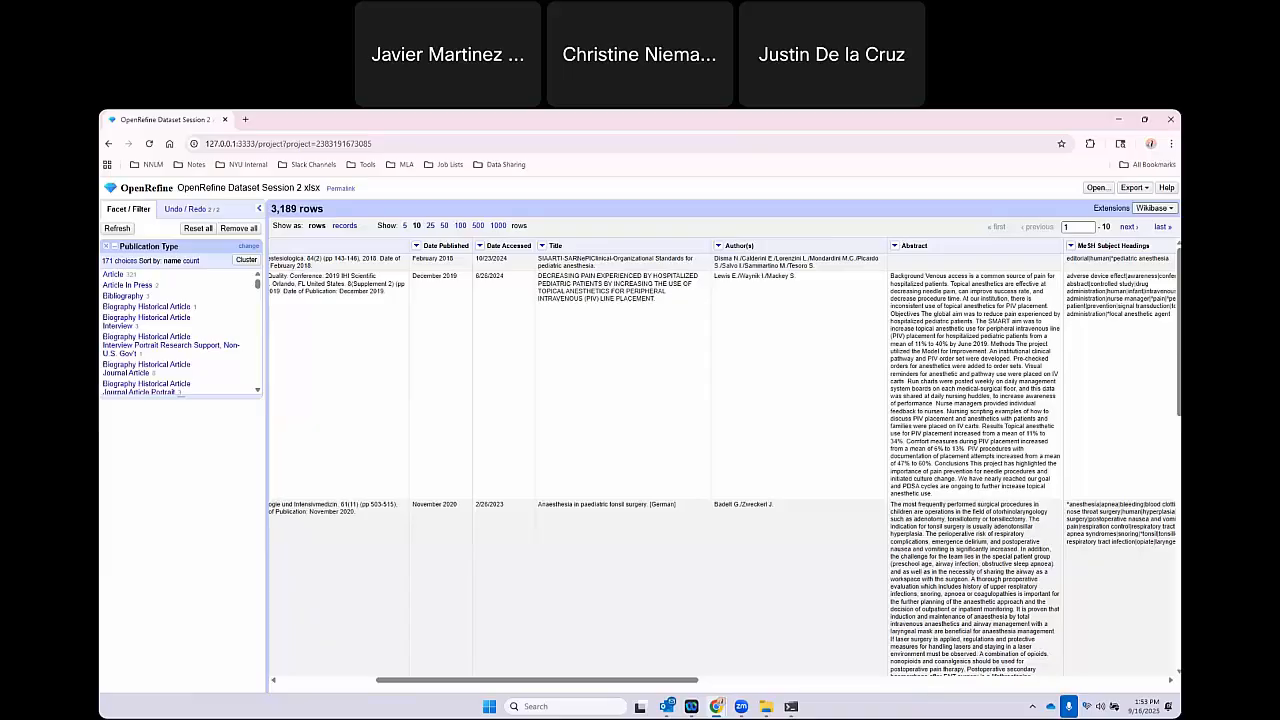
pyautogui.moveTo(642, 681); pyautogui.dragTo(601, 684)
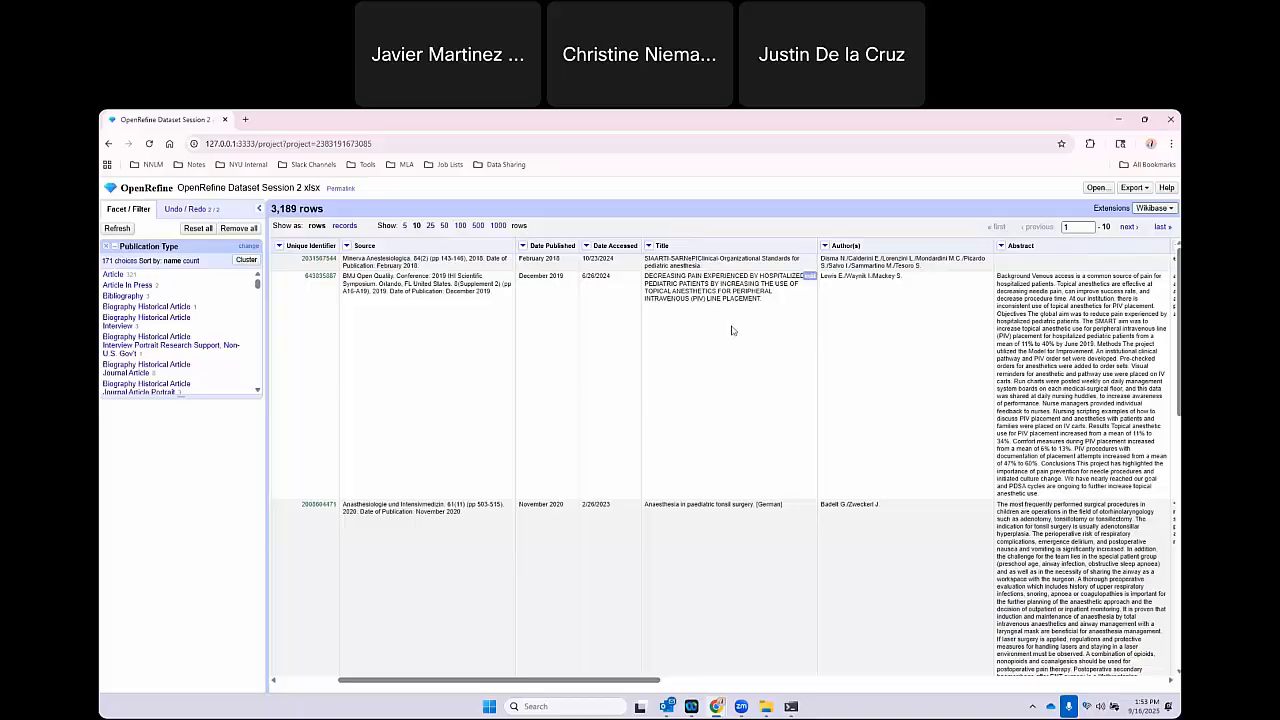
pyautogui.moveTo(766, 300); pyautogui.dragTo(640, 277)
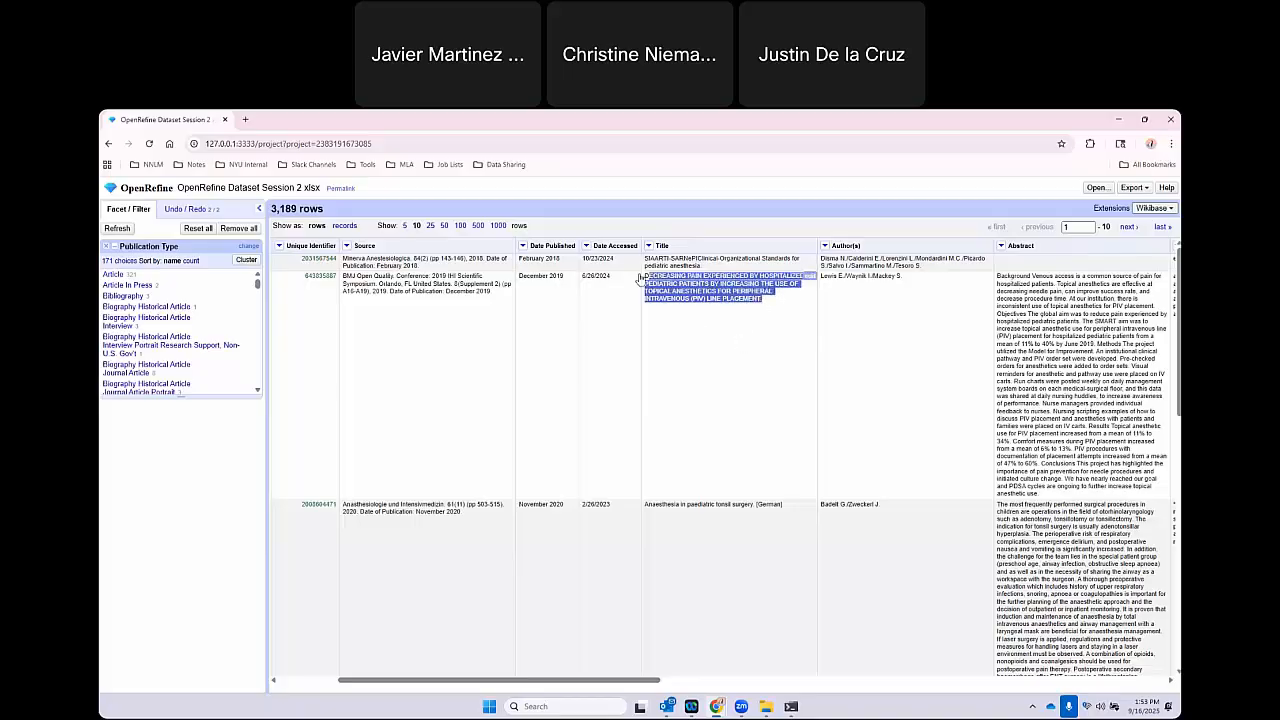
pyautogui.click(767, 303)
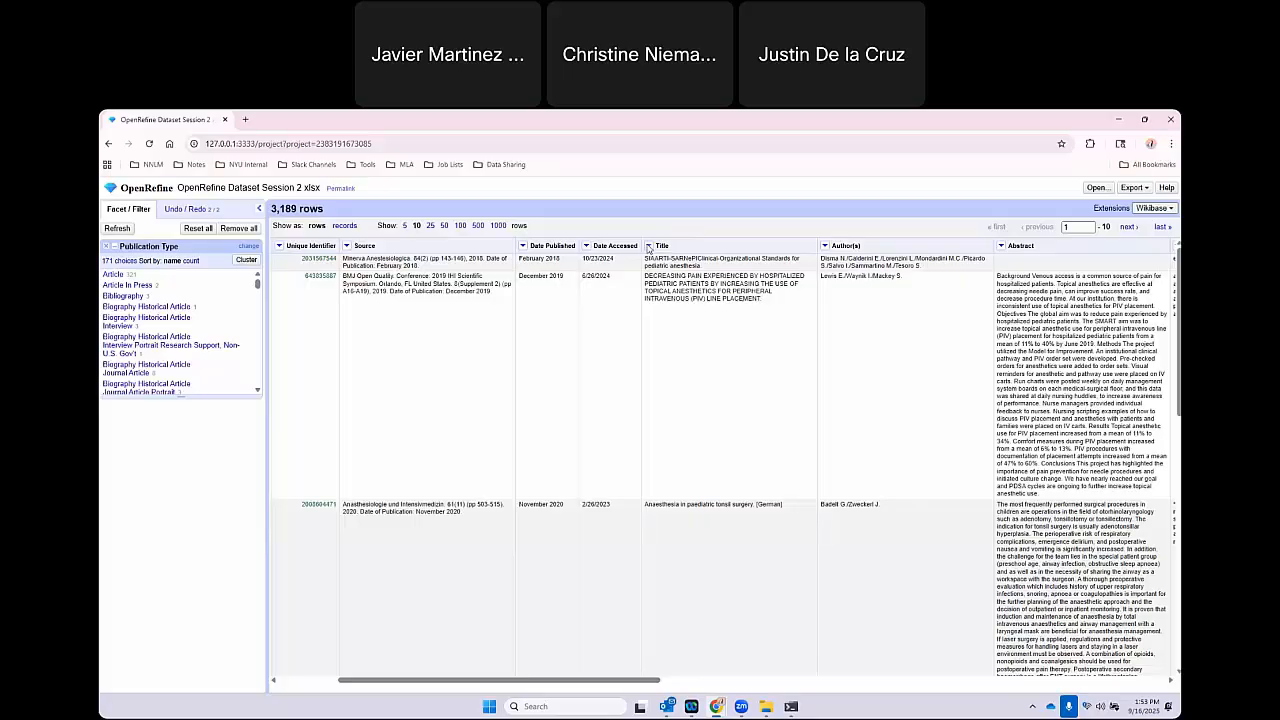
pyautogui.click(648, 246)
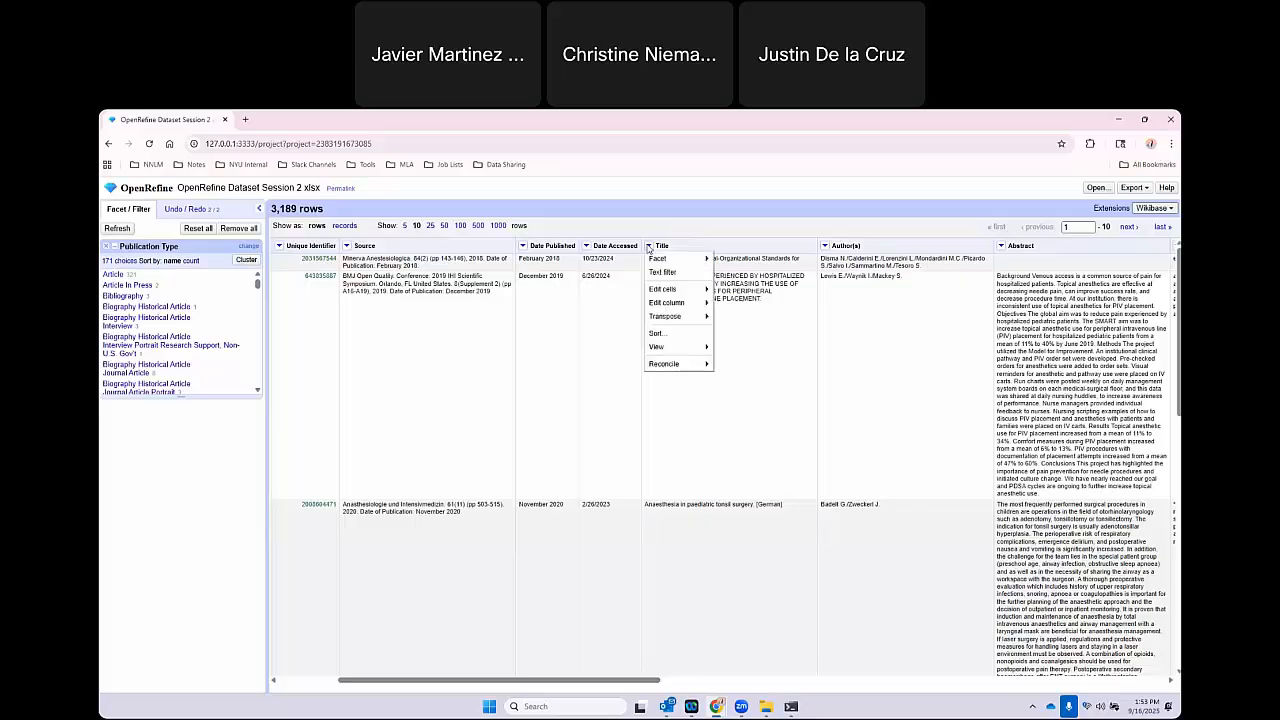
pyautogui.click(107, 247)
pyautogui.click(107, 247)
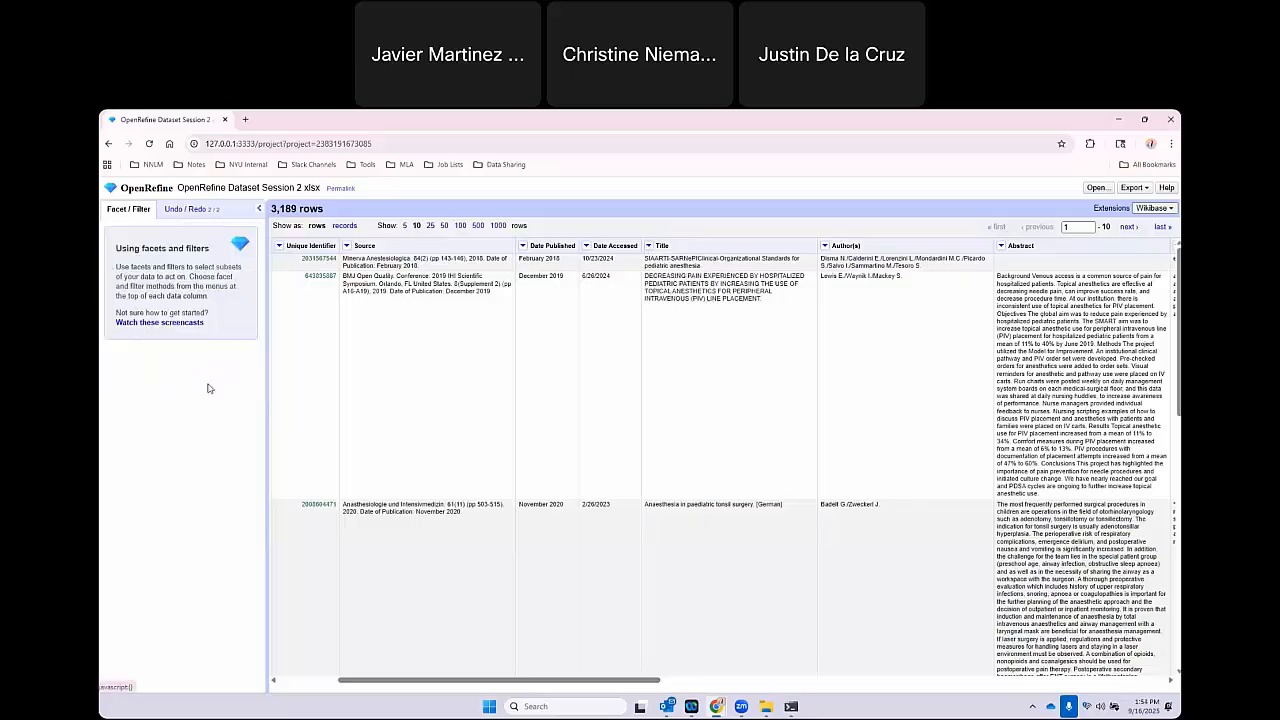
# Try a text facet on the Title column, open its choice count limit without changing it, and remove the facet.
pyautogui.click(648, 246)
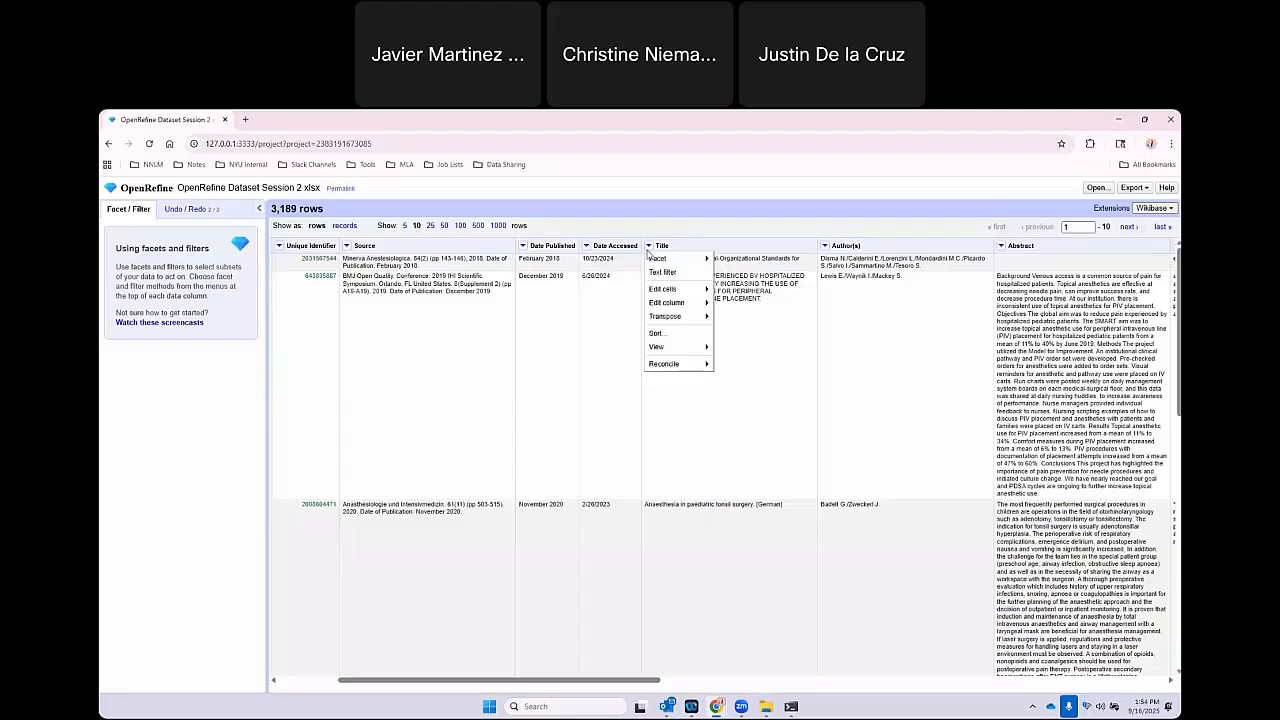
pyautogui.moveTo(660, 258)
pyautogui.click(765, 258)
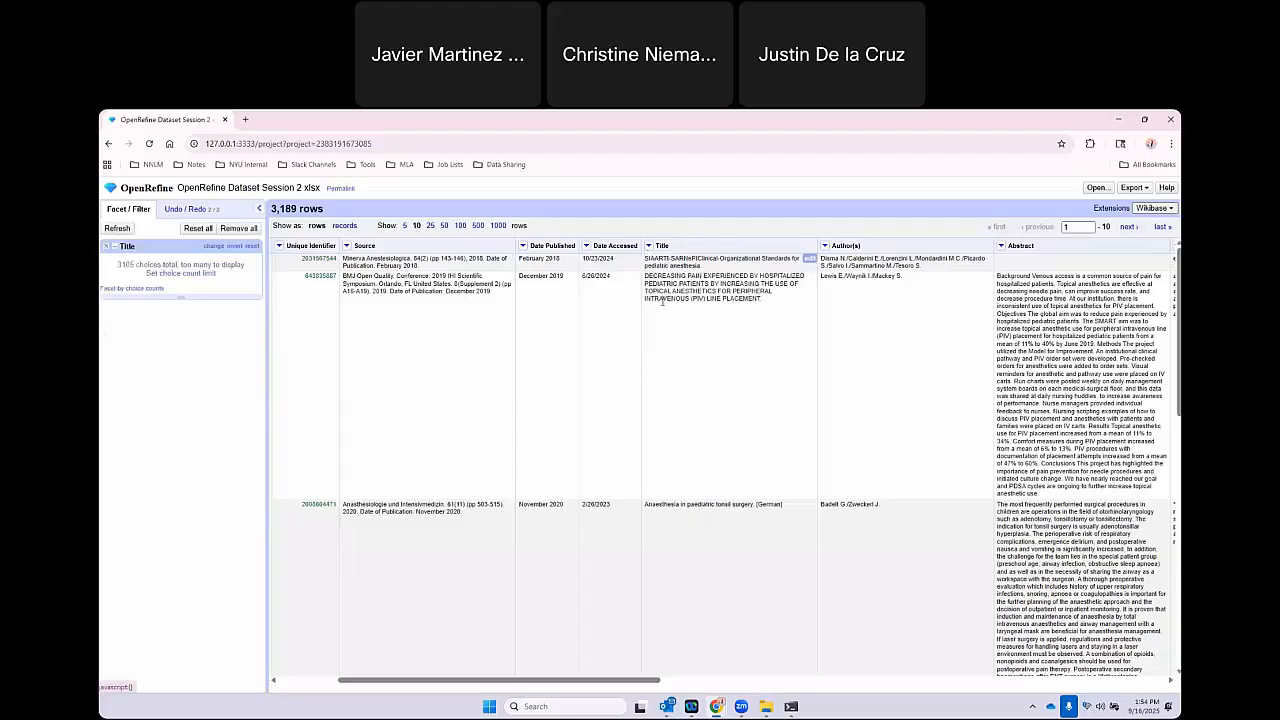
pyautogui.click(191, 275)
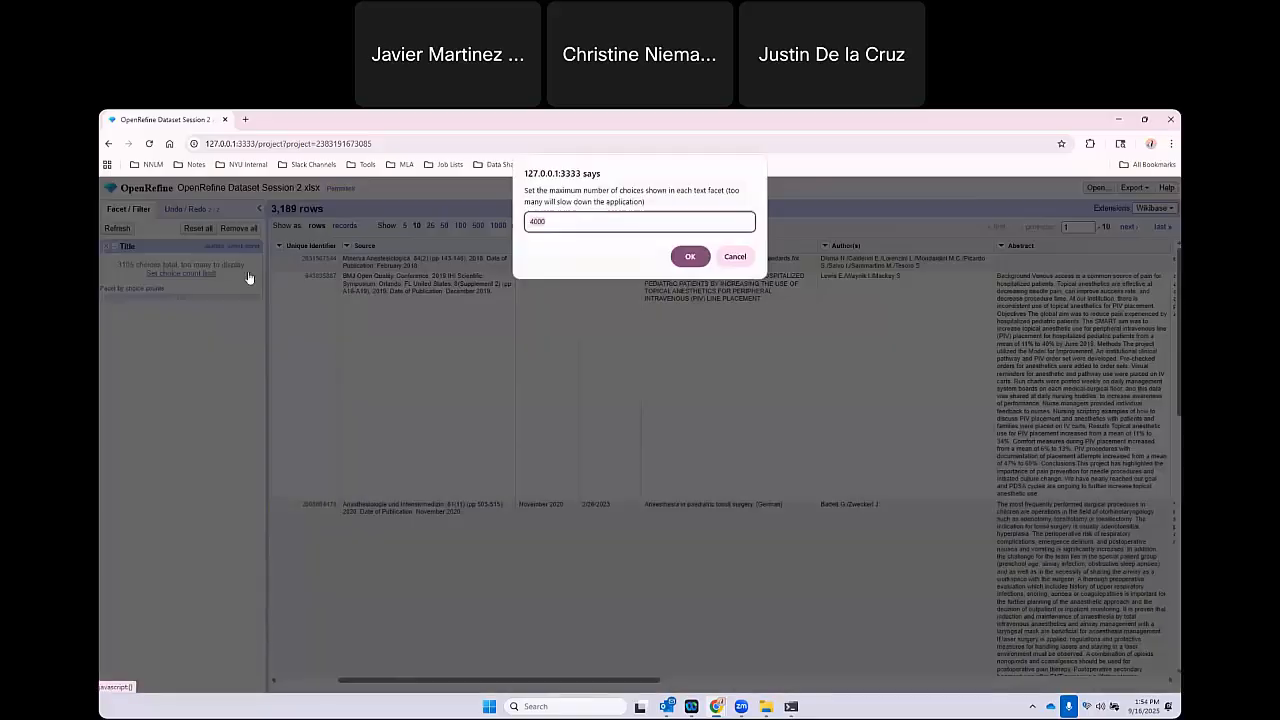
pyautogui.click(735, 257)
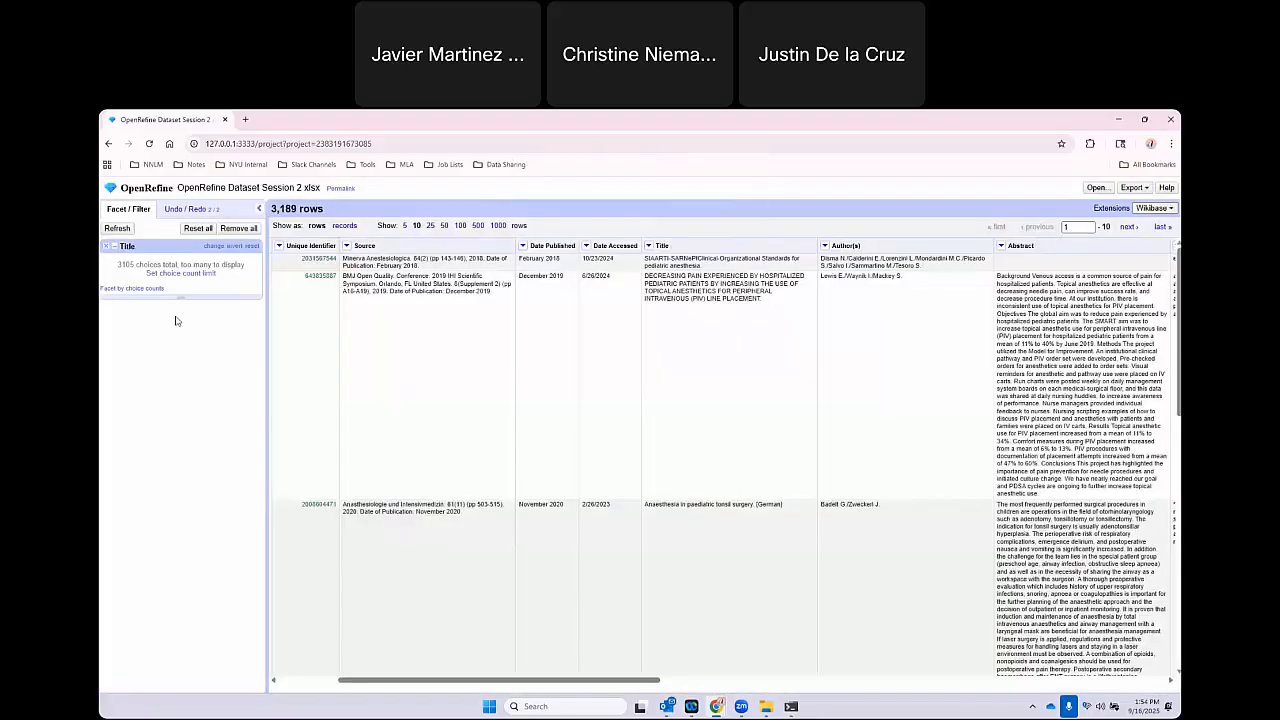
pyautogui.click(106, 246)
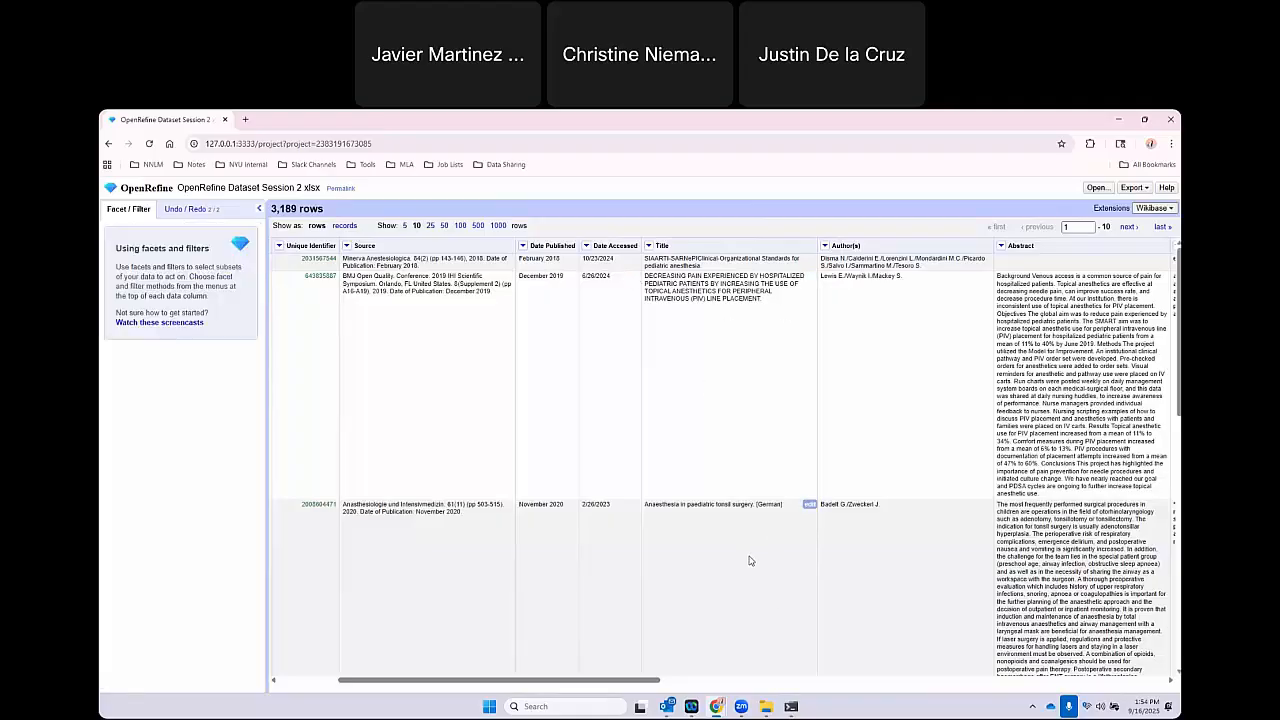
# Convert the Title column's cells to titlecase with the common transform.
pyautogui.click(649, 246)
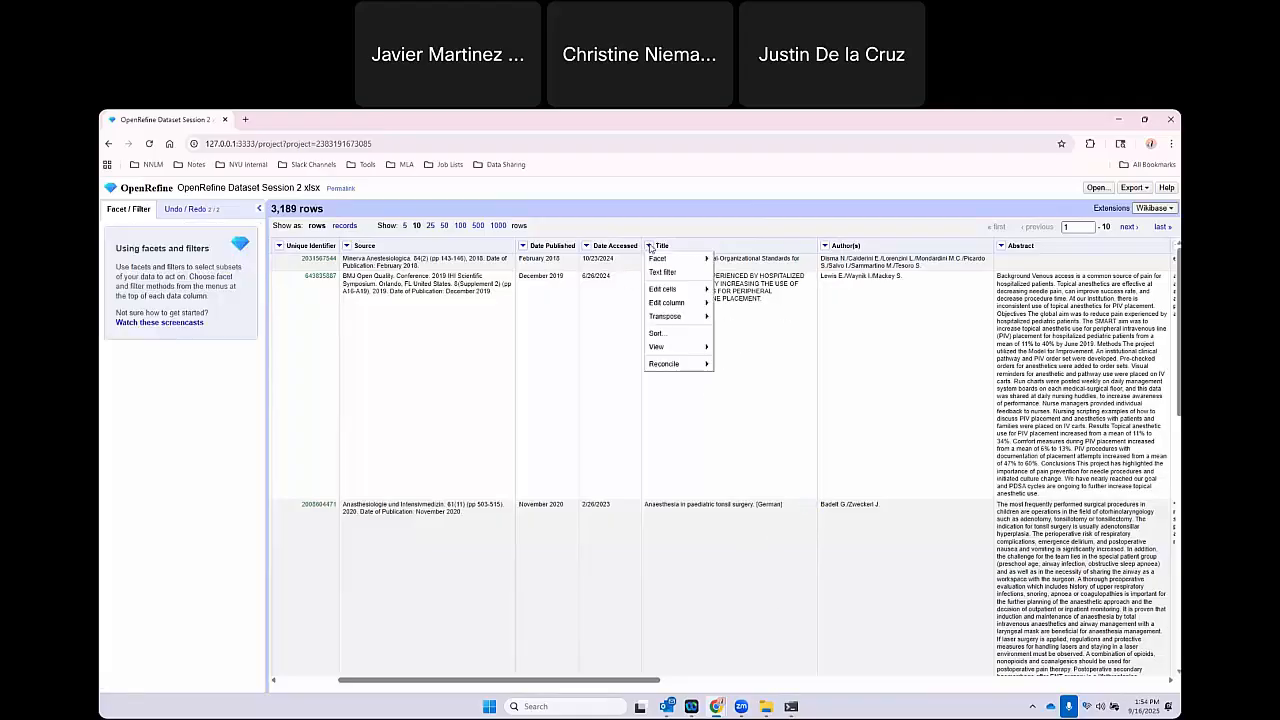
pyautogui.moveTo(656, 297)
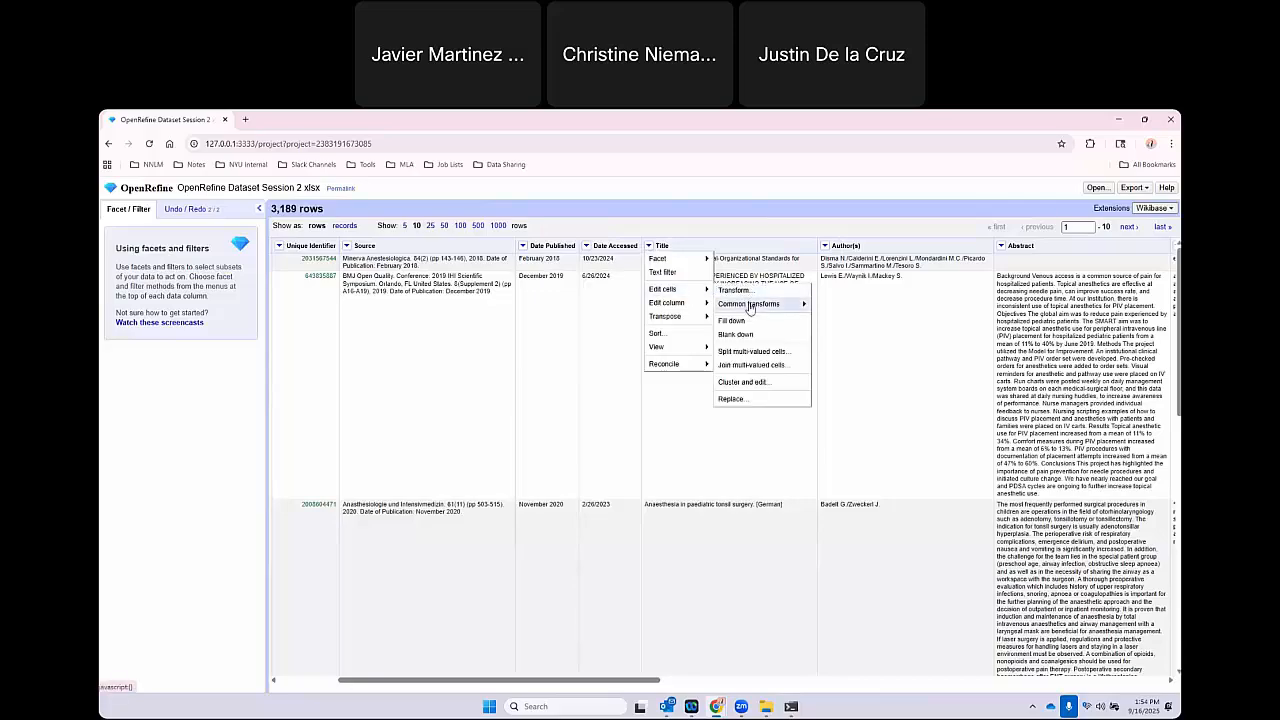
pyautogui.moveTo(750, 308)
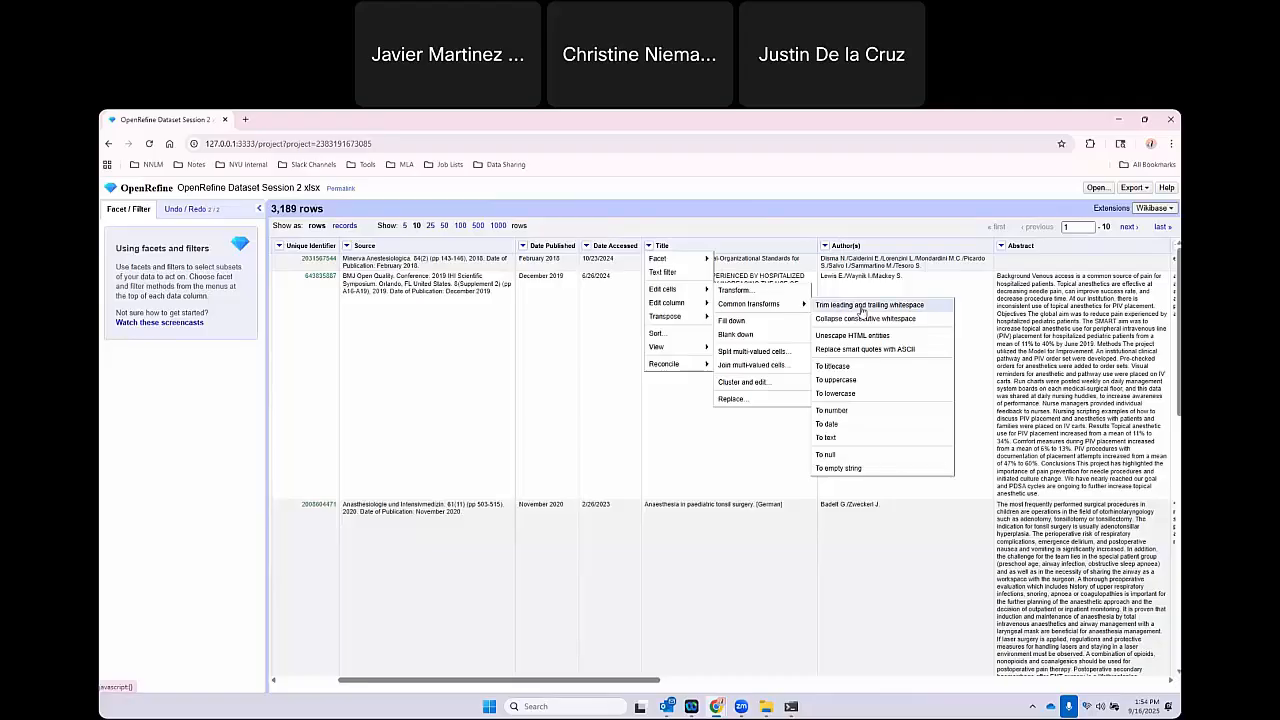
pyautogui.click(851, 369)
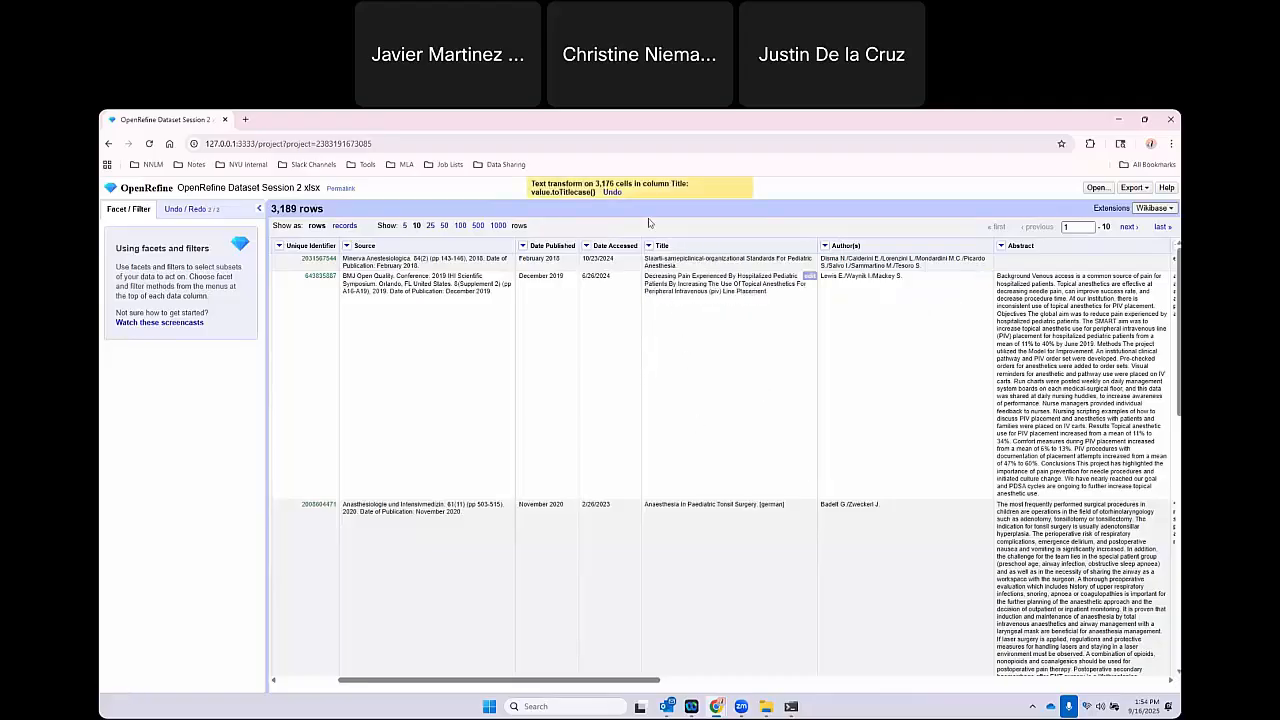
pyautogui.moveTo(595, 183); pyautogui.dragTo(614, 181)
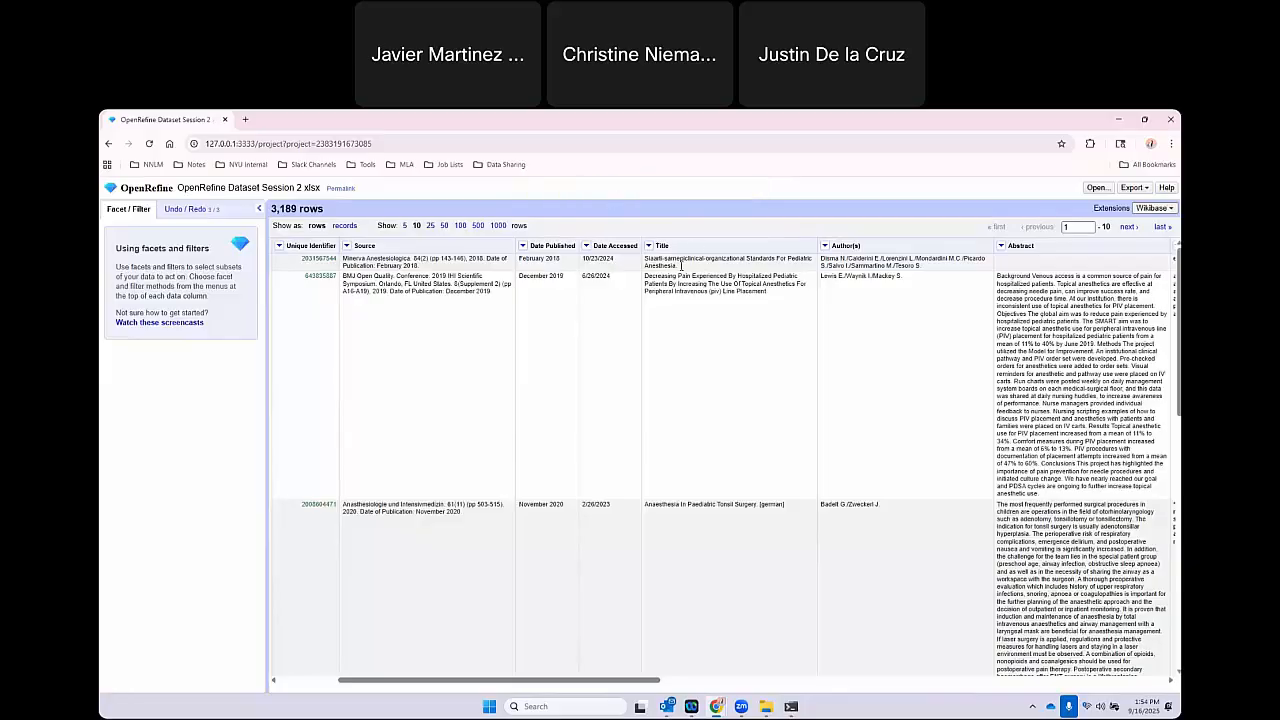
# Roll the project history back to the Publication Type whitespace transform, undoing the Title column's titlecase change.
pyautogui.click(190, 209)
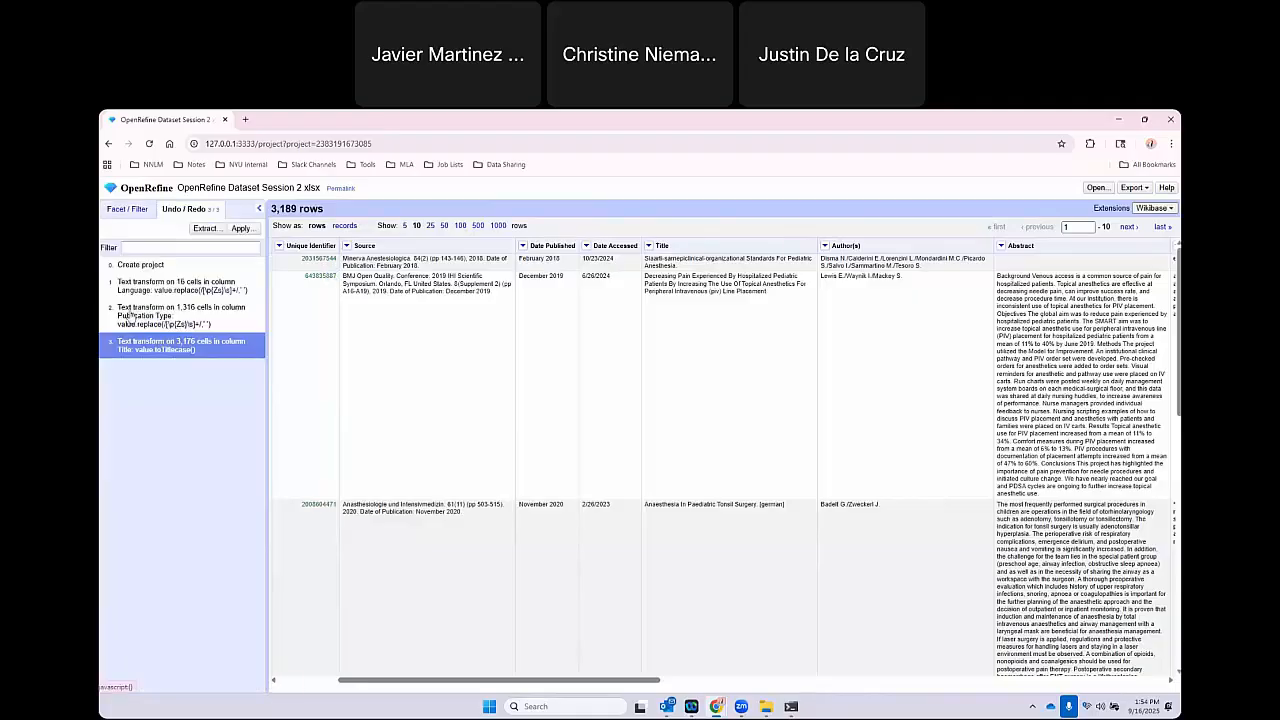
pyautogui.click(180, 315)
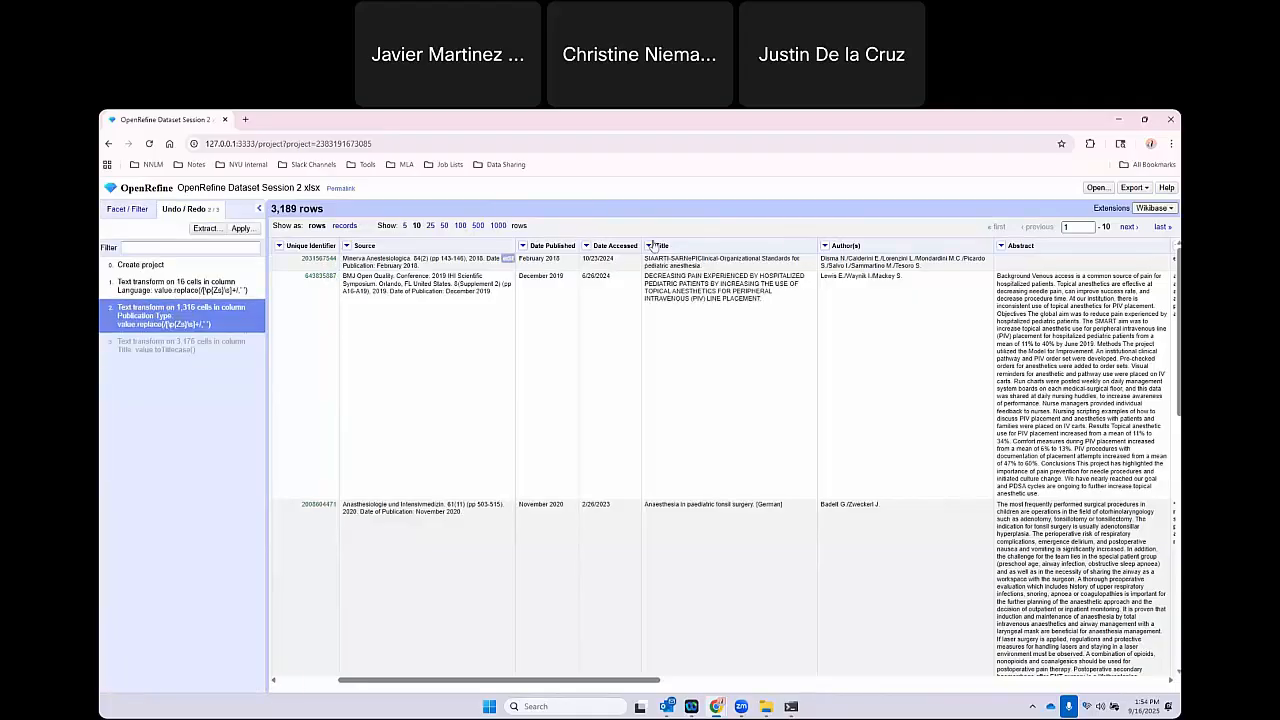
pyautogui.moveTo(646, 265); pyautogui.dragTo(690, 259)
# Reapply the titlecase transform to the Title column, overwriting the undone history entry, and highlight the second row's title.
pyautogui.click(648, 245)
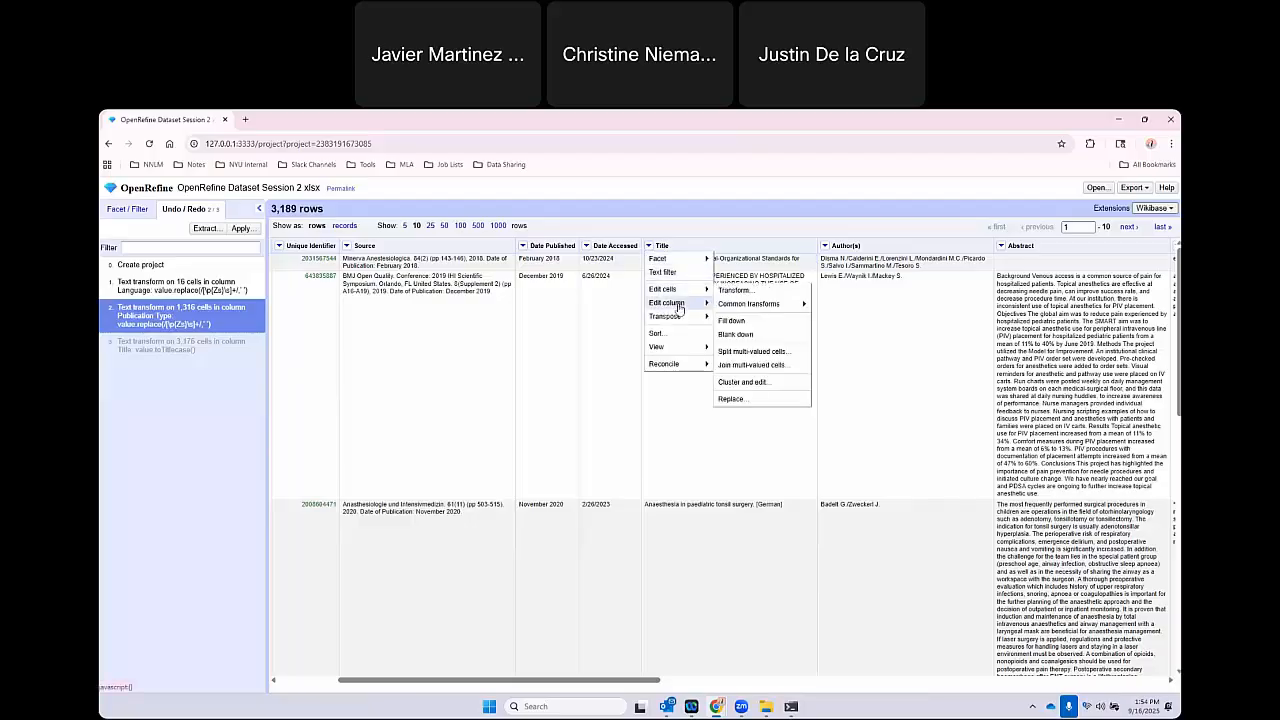
pyautogui.moveTo(790, 303)
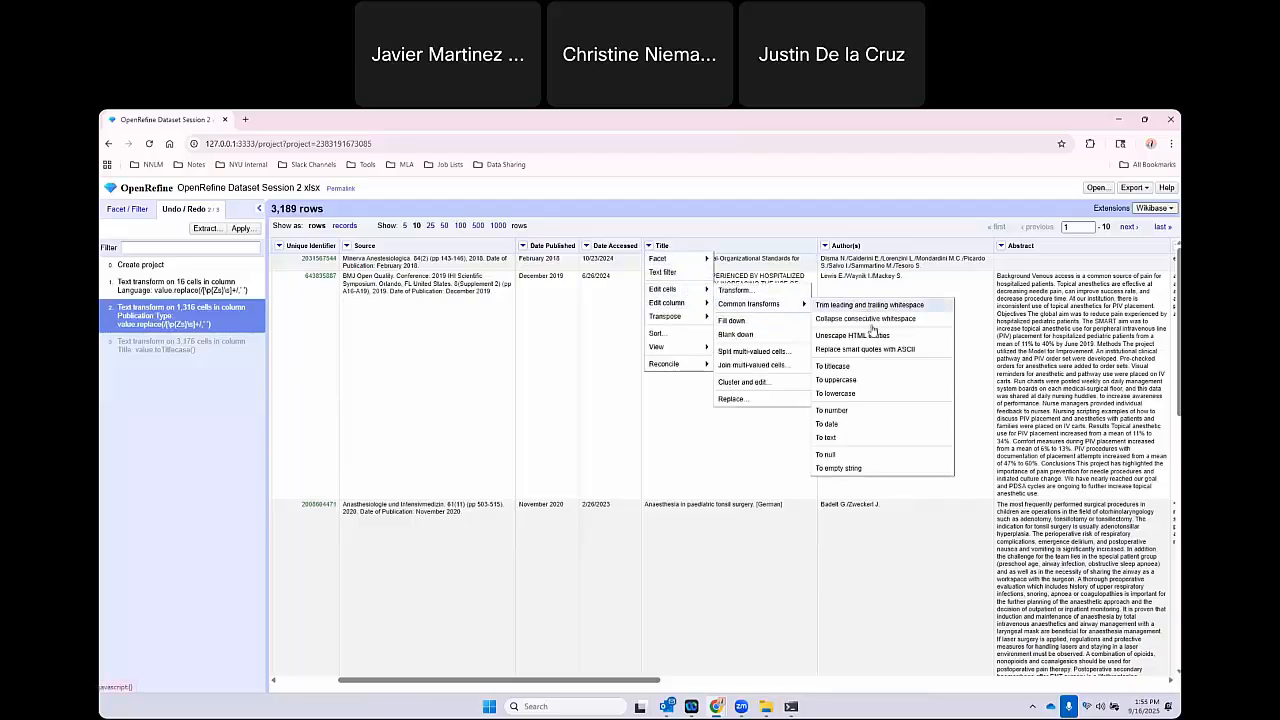
pyautogui.click(856, 367)
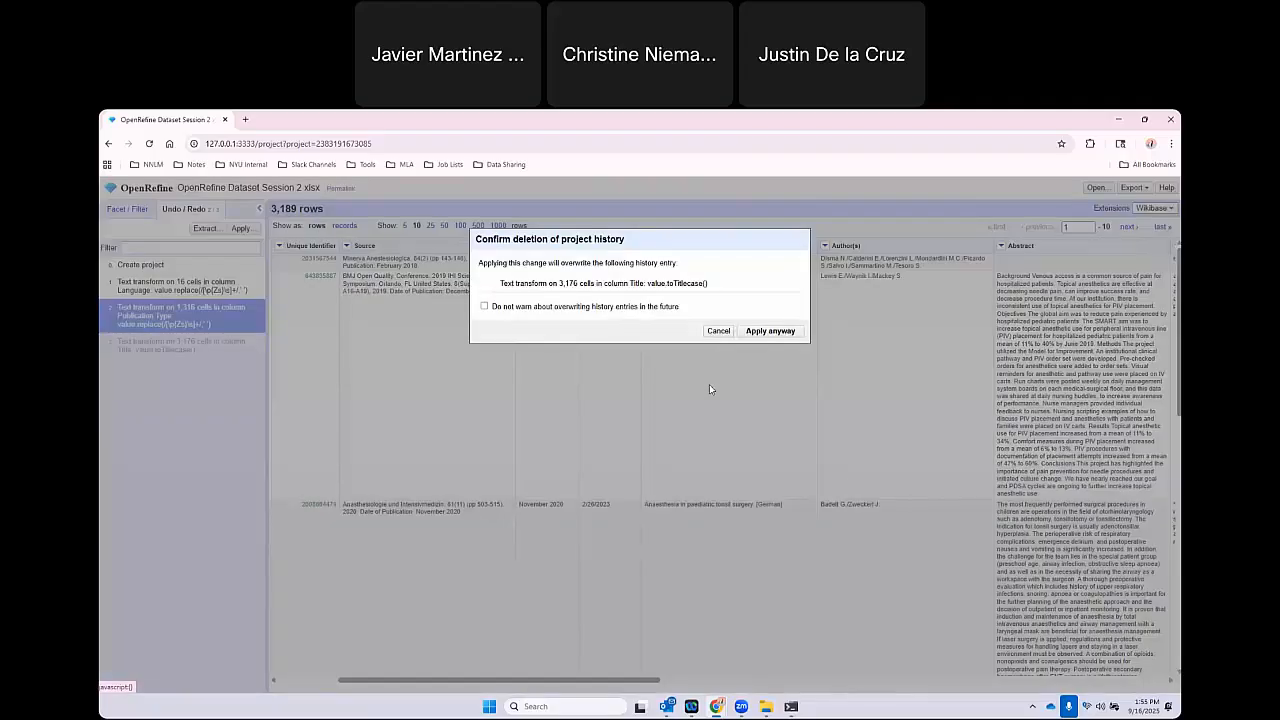
pyautogui.click(770, 330)
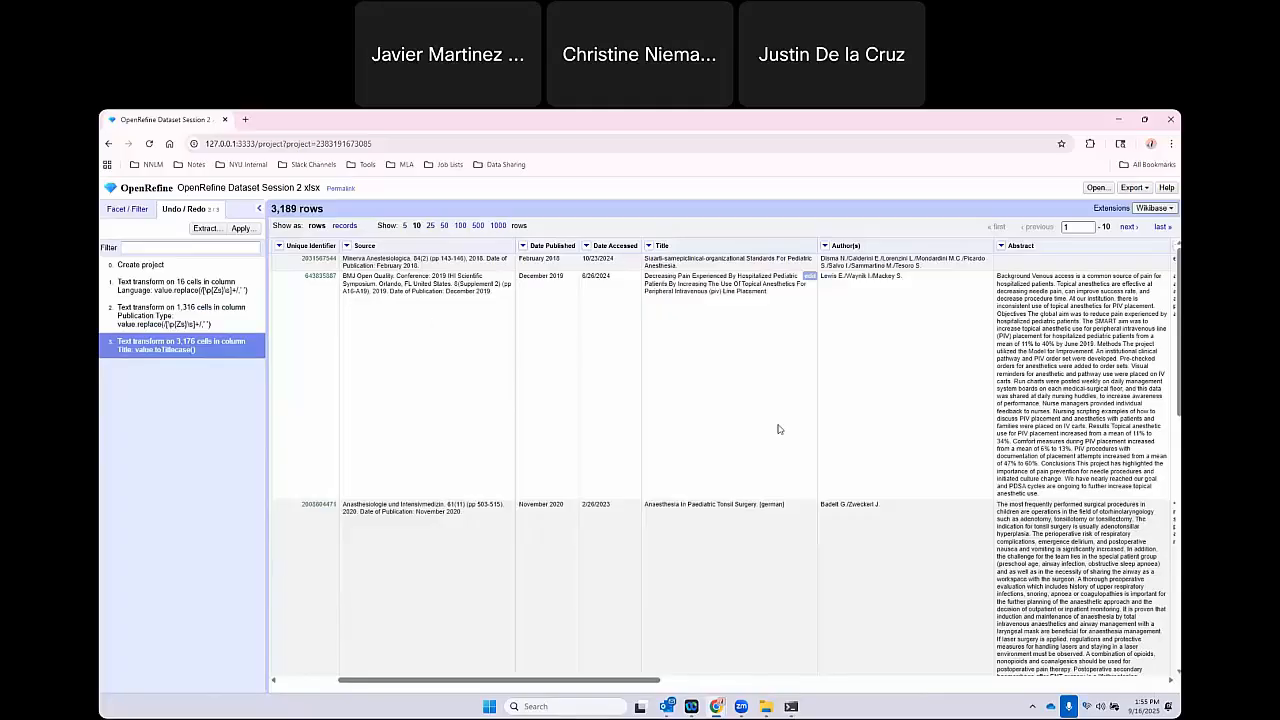
pyautogui.tripleClick(764, 290)
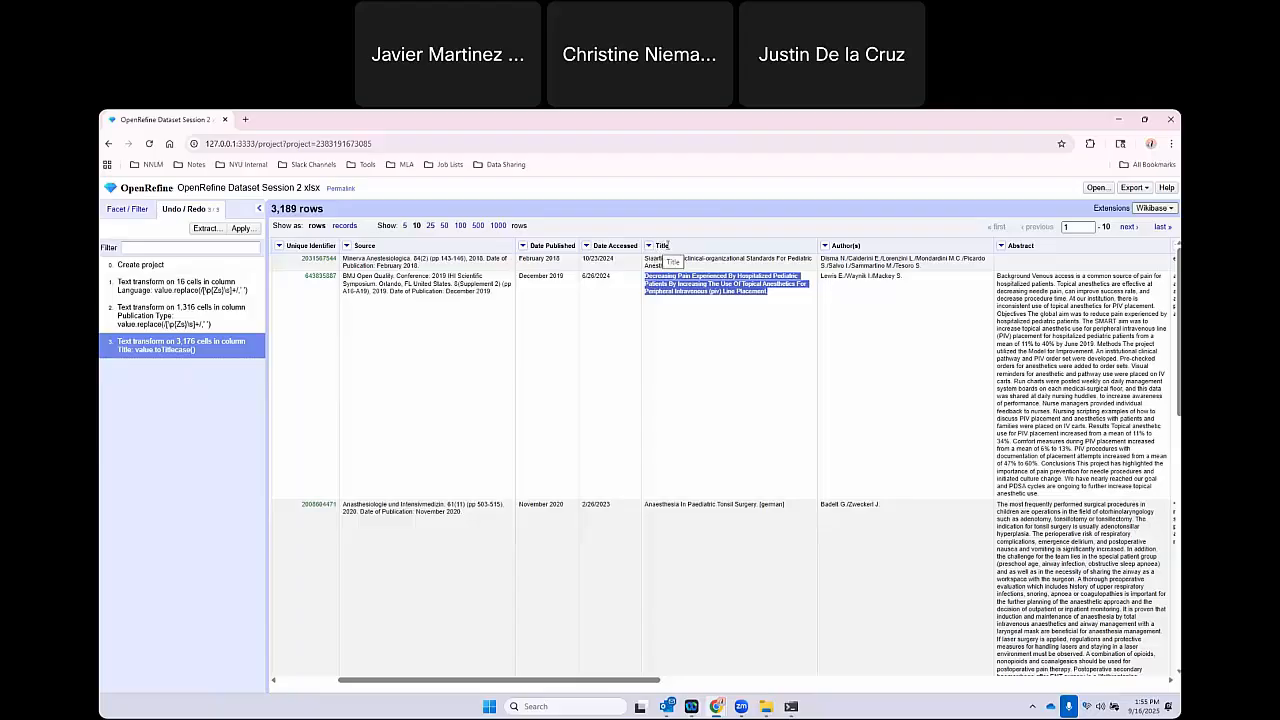
pyautogui.click(806, 275)
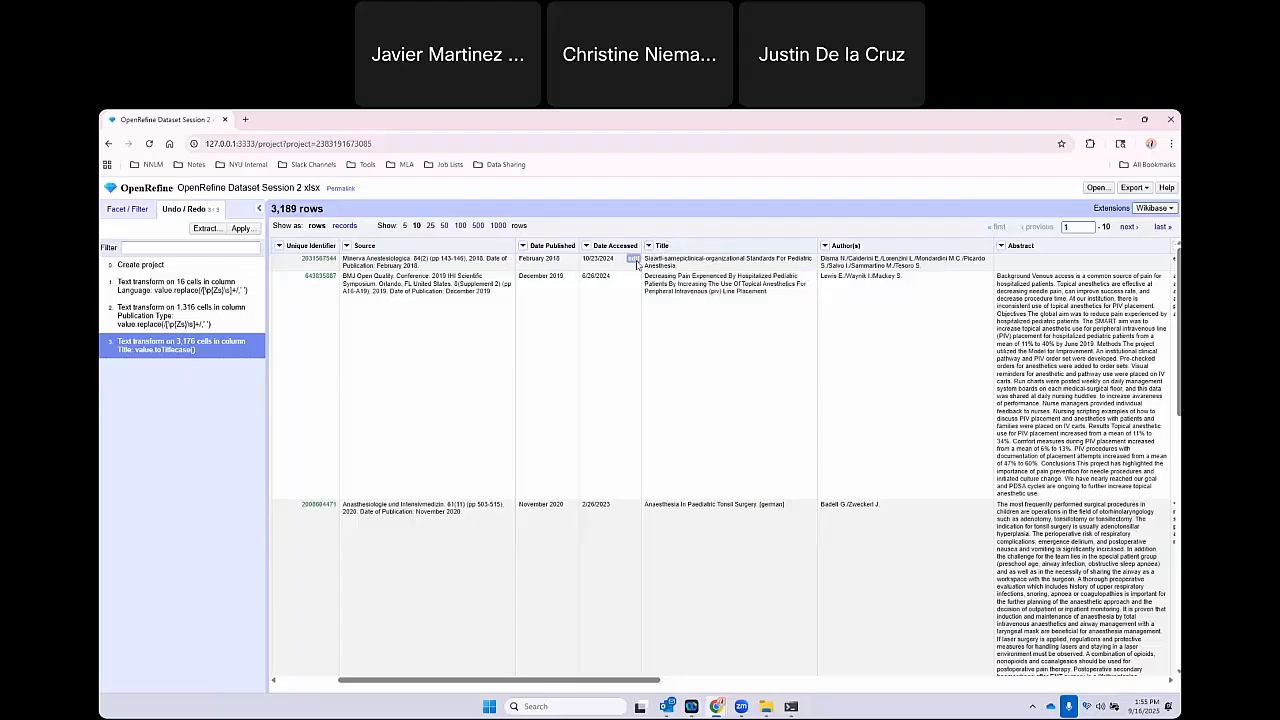
# Open the list of common cell transforms for the Title column.
pyautogui.click(648, 245)
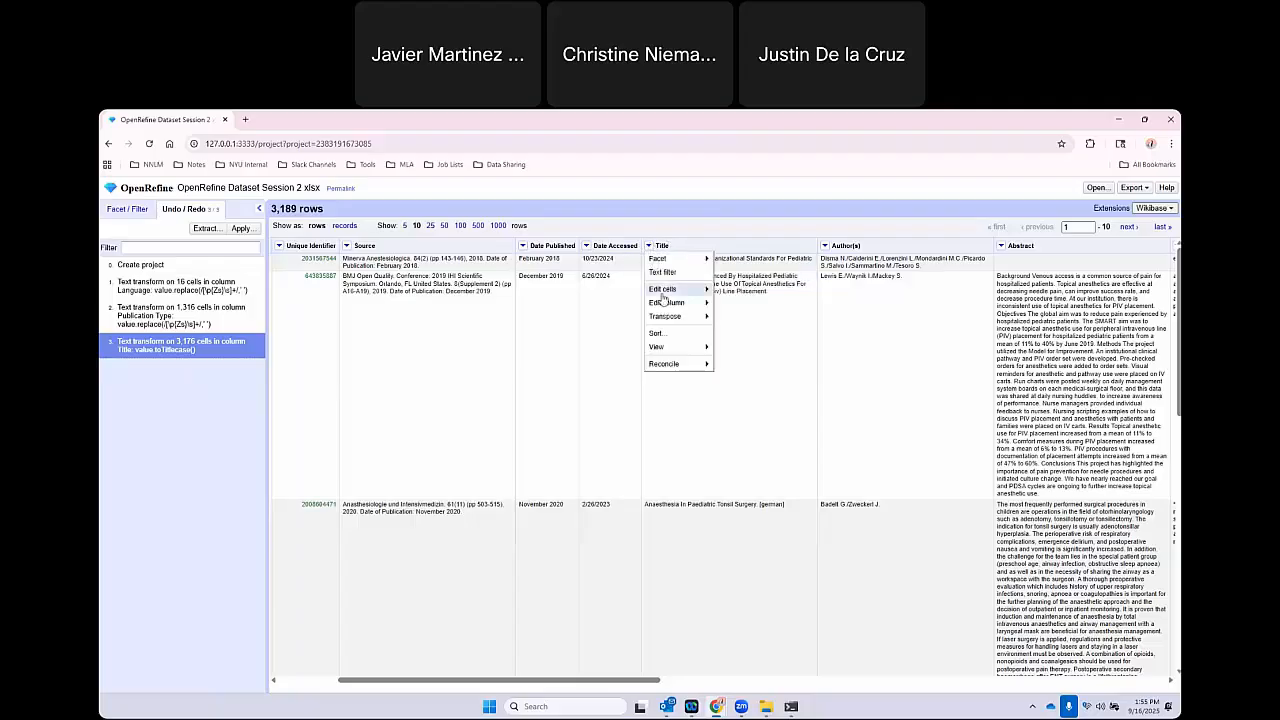
pyautogui.moveTo(690, 289)
pyautogui.moveTo(790, 311)
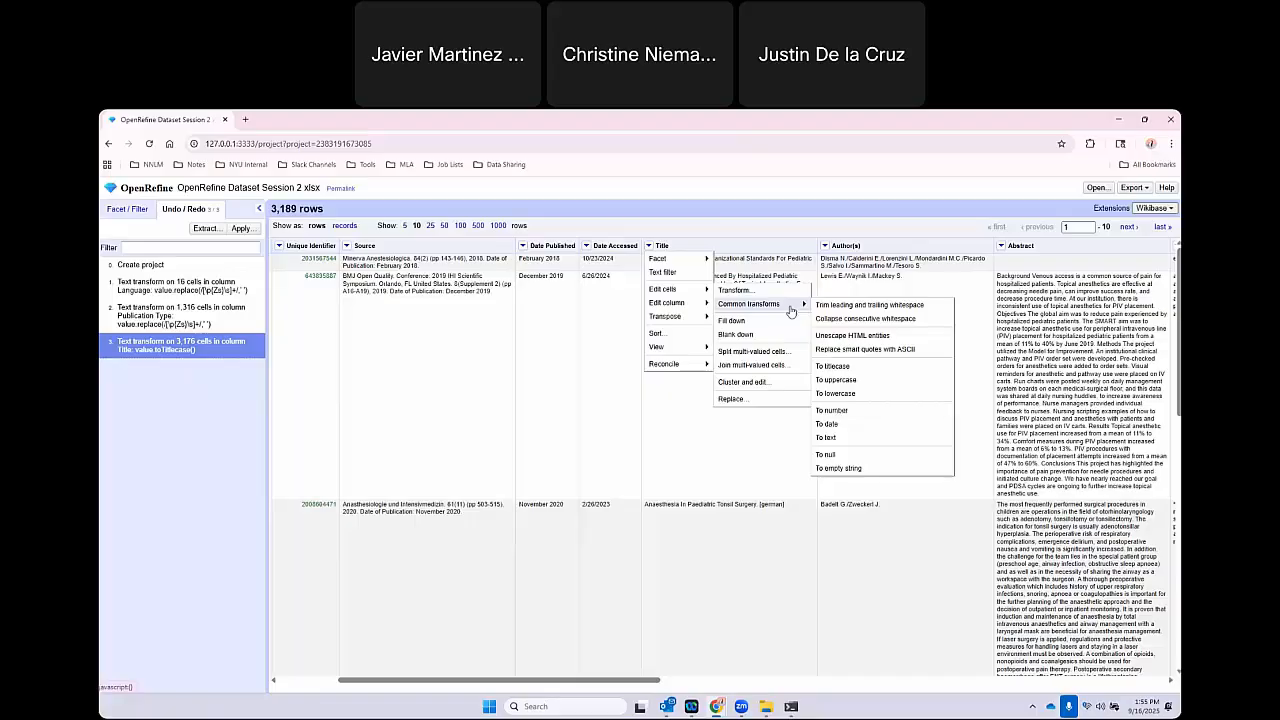
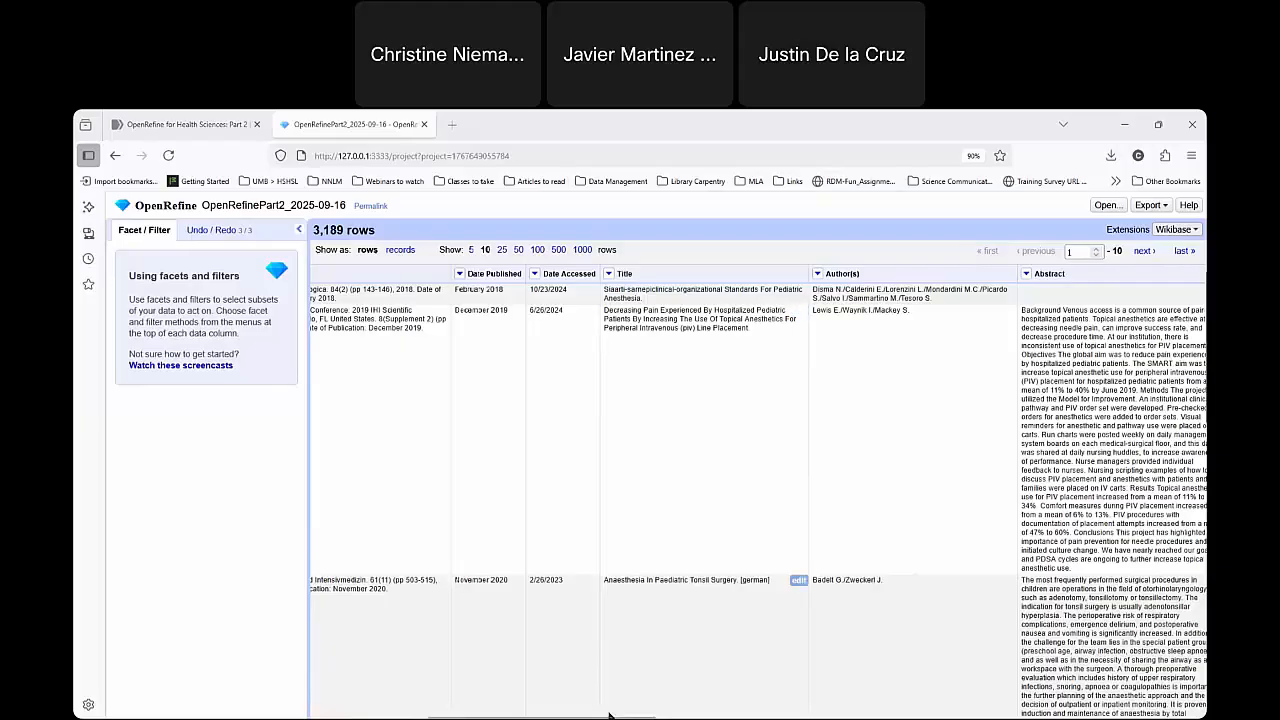
# Open the custom text transform for the Keyword Heading column and highlight the default value expression.
pyautogui.moveTo(612, 714); pyautogui.dragTo(892, 711)
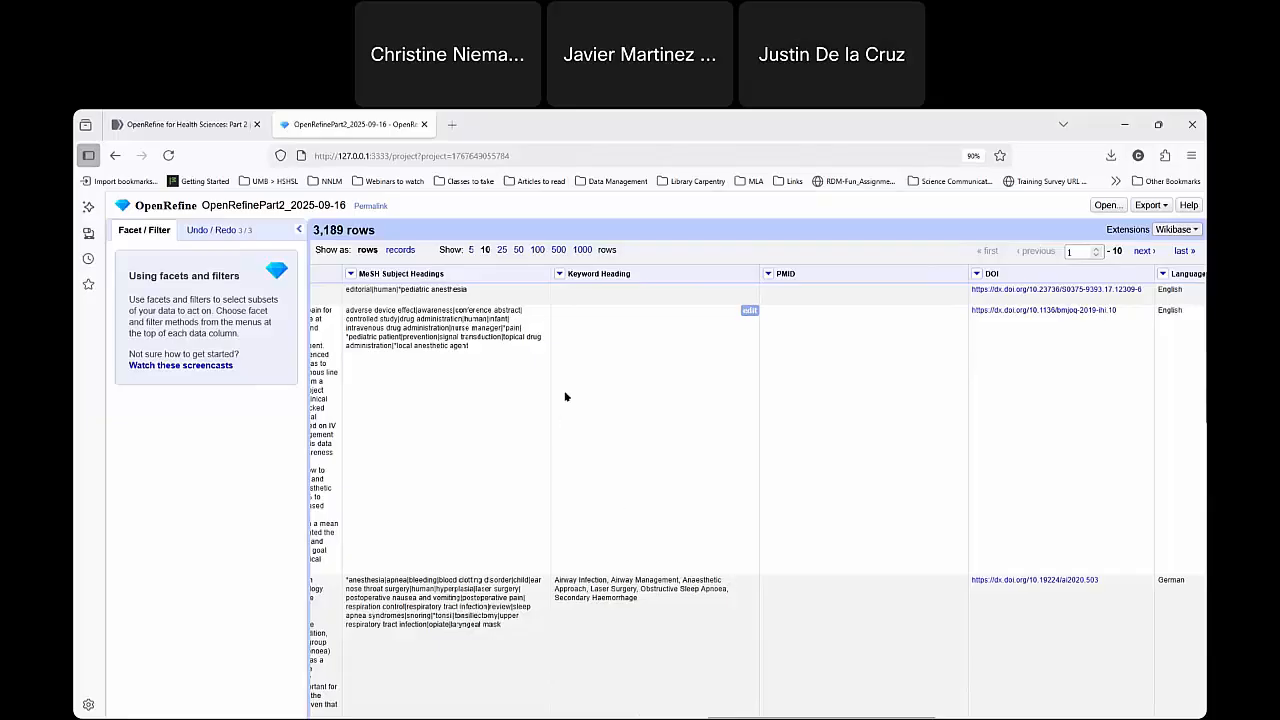
pyautogui.click(561, 274)
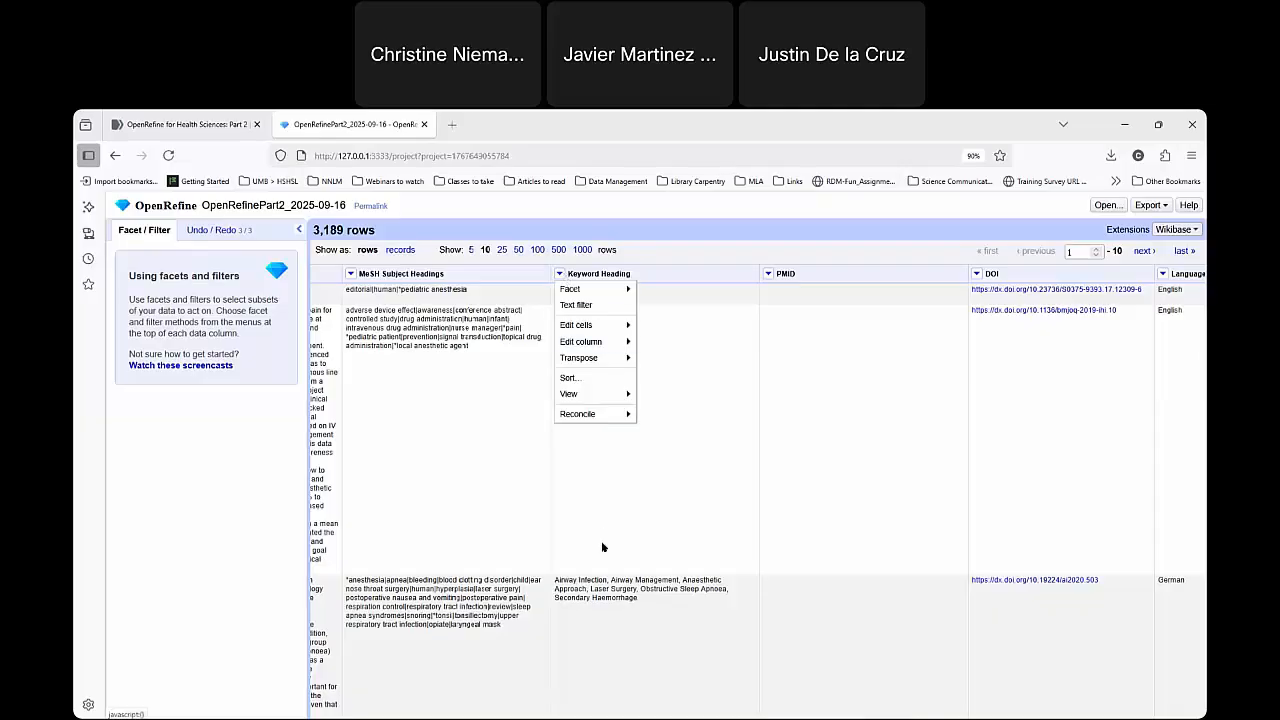
pyautogui.moveTo(598, 328)
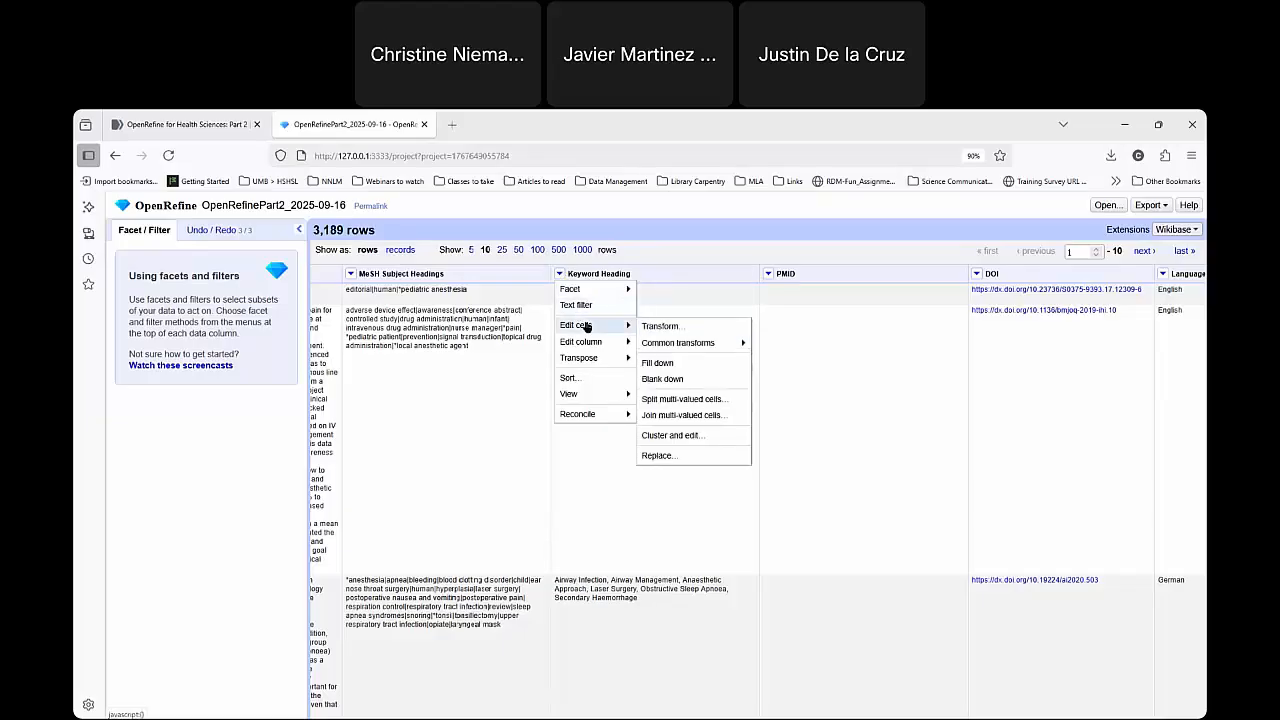
pyautogui.click(662, 326)
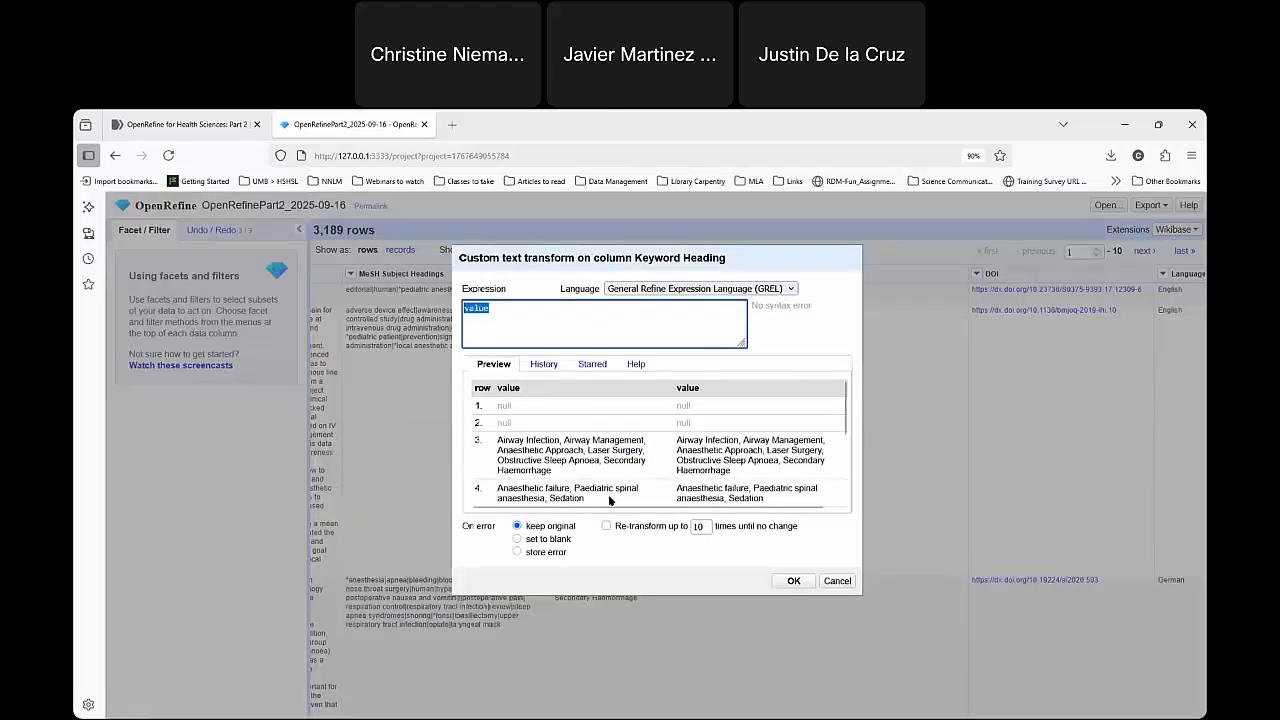
pyautogui.click(543, 318)
pyautogui.doubleClick(479, 308)
pyautogui.click(517, 325)
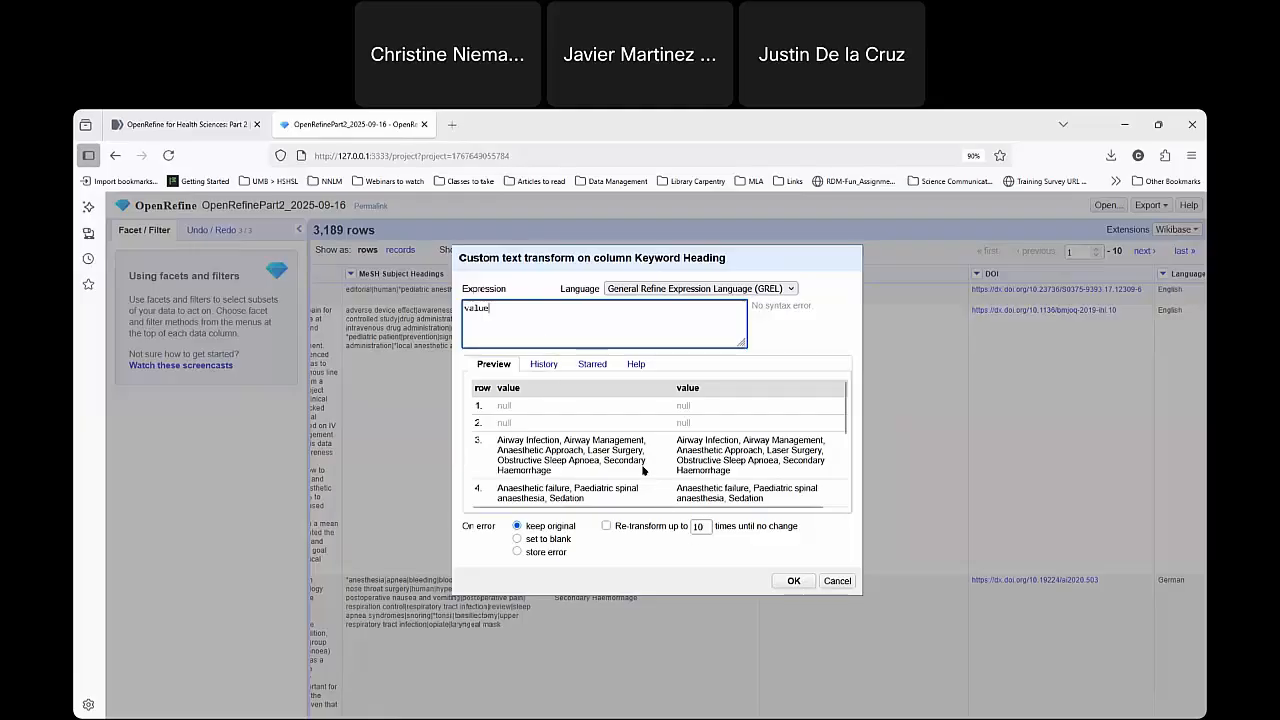
# Review the previously used expressions and the starred expressions available for the Keyword Heading transform.
pyautogui.click(545, 366)
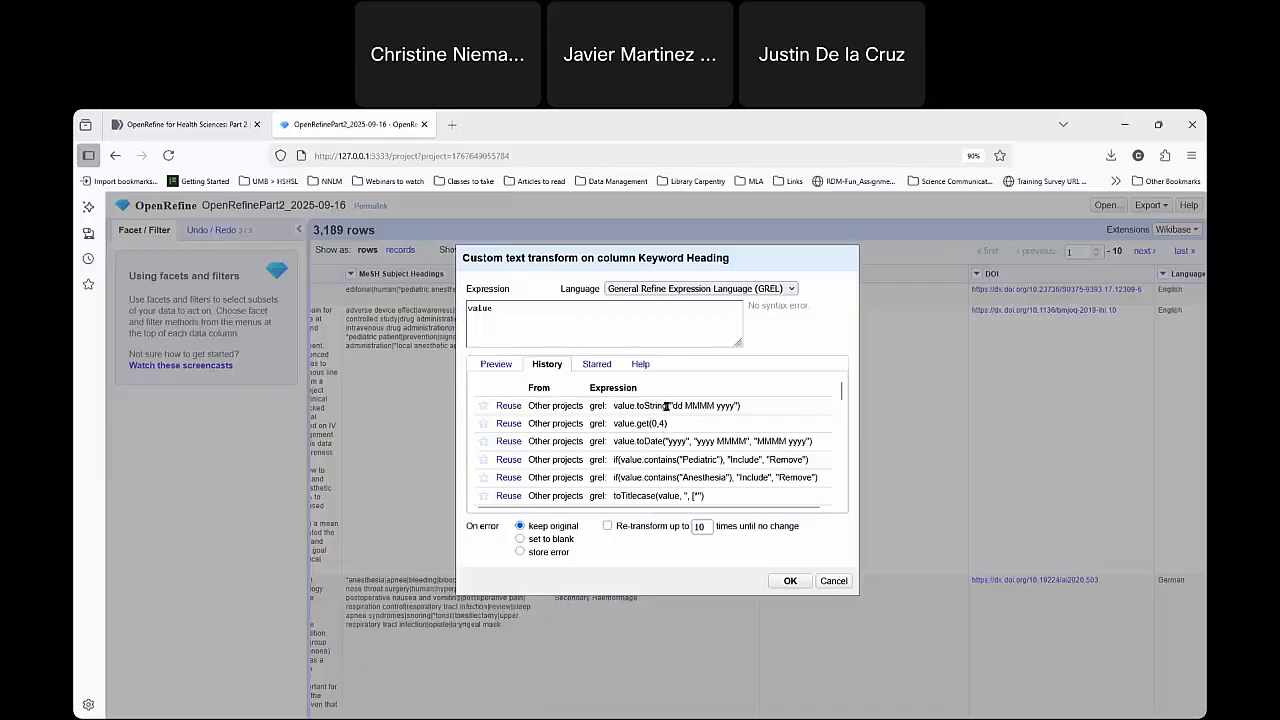
pyautogui.click(505, 311)
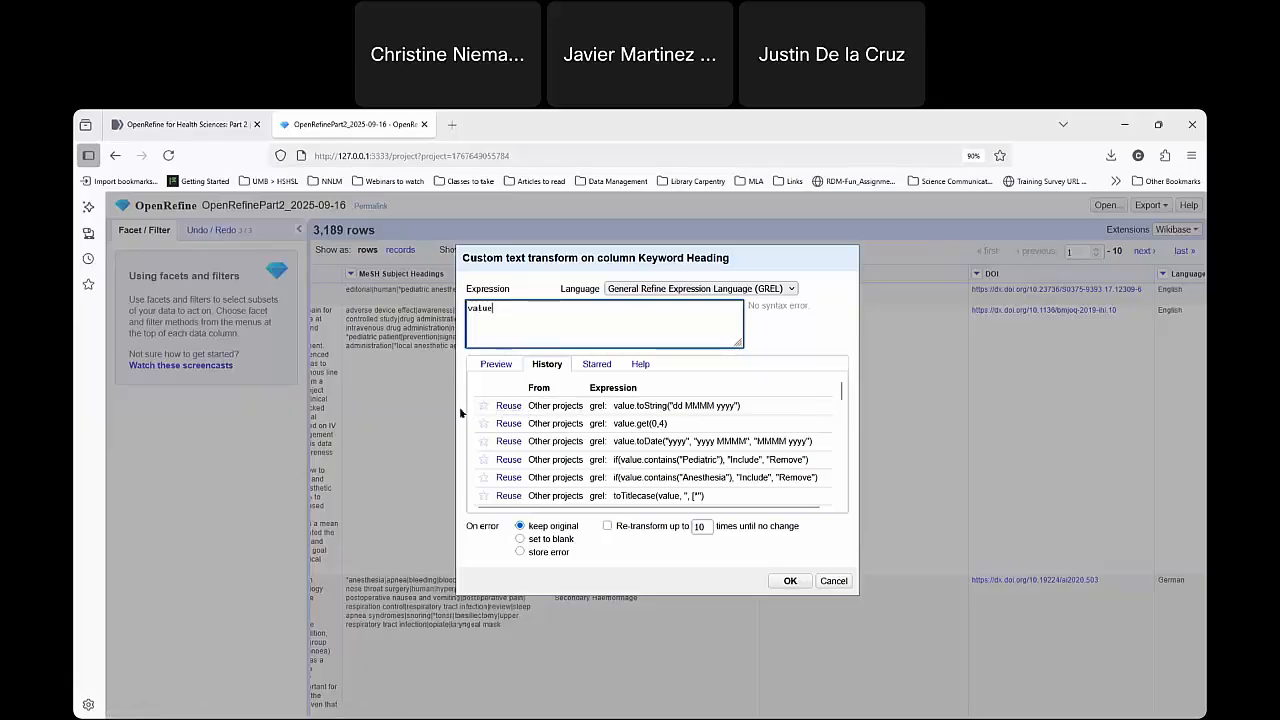
pyautogui.click(600, 364)
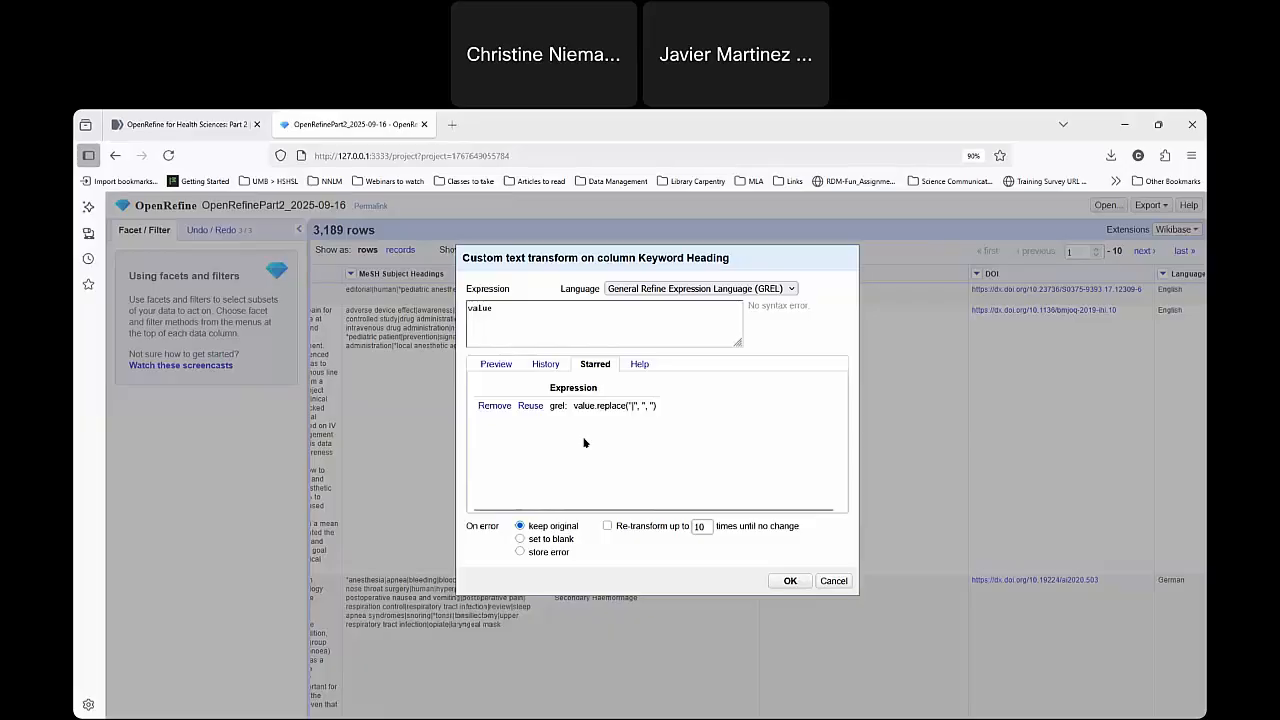
# Browse the GREL help for variables and functions from the start through datePart, and return to the expression preview.
pyautogui.click(640, 365)
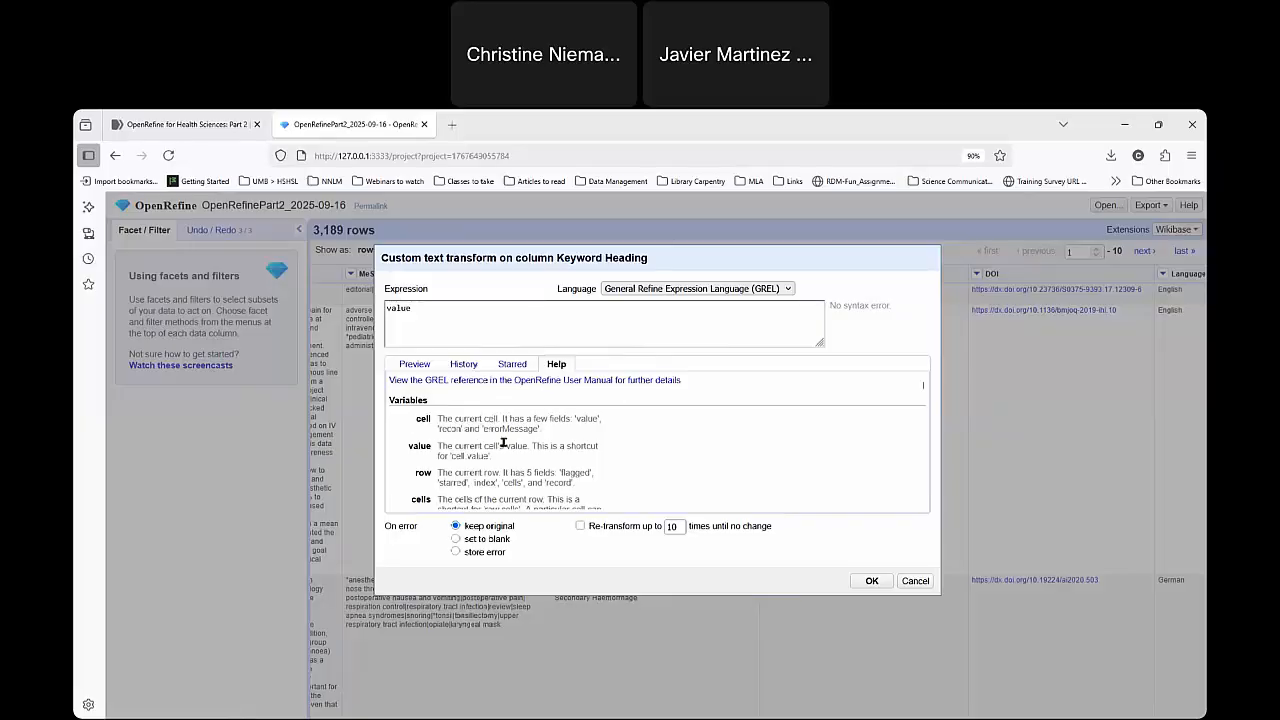
pyautogui.scroll(-3, 504, 447)
pyautogui.scroll(-3, 470, 455)
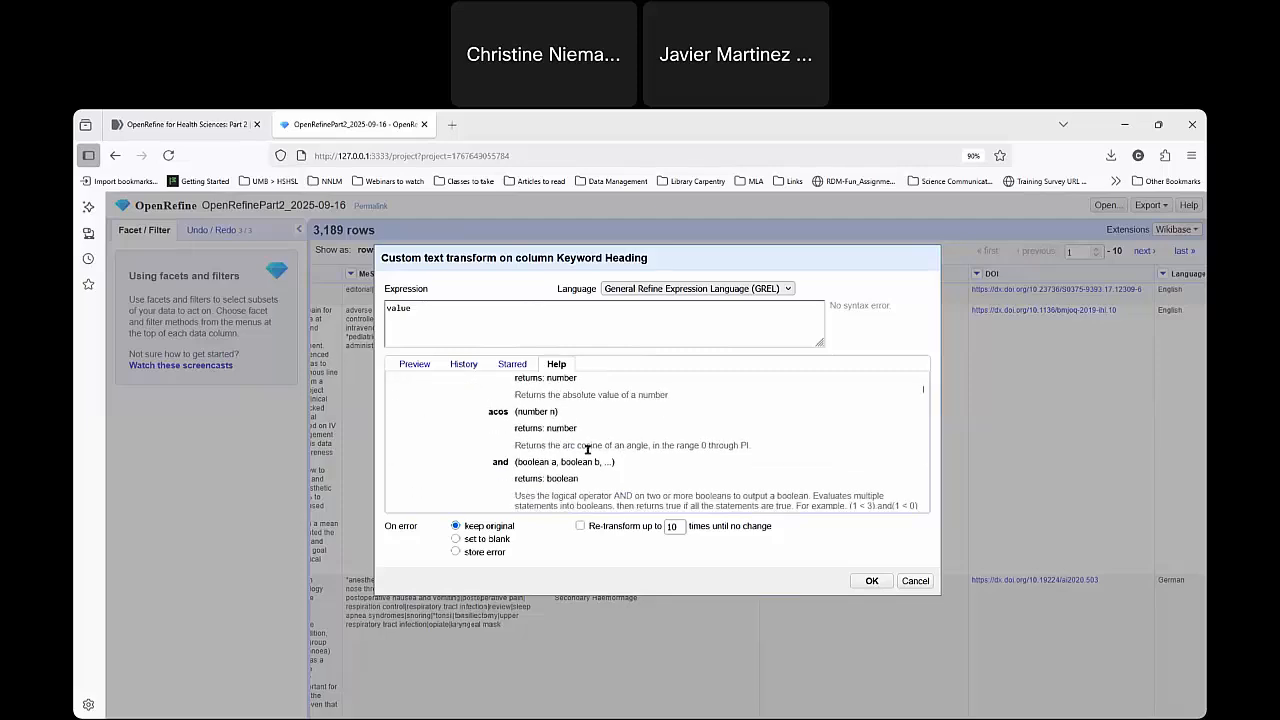
pyautogui.scroll(-3, 560, 448)
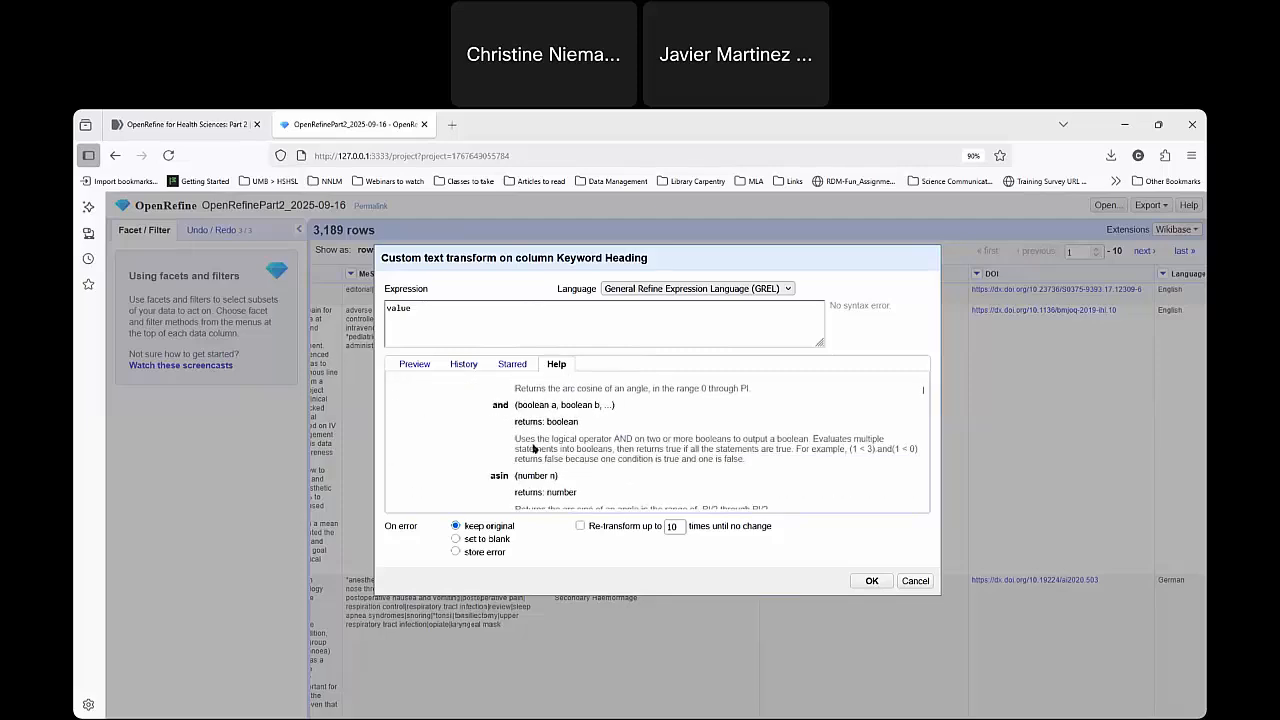
pyautogui.scroll(-5, 560, 445)
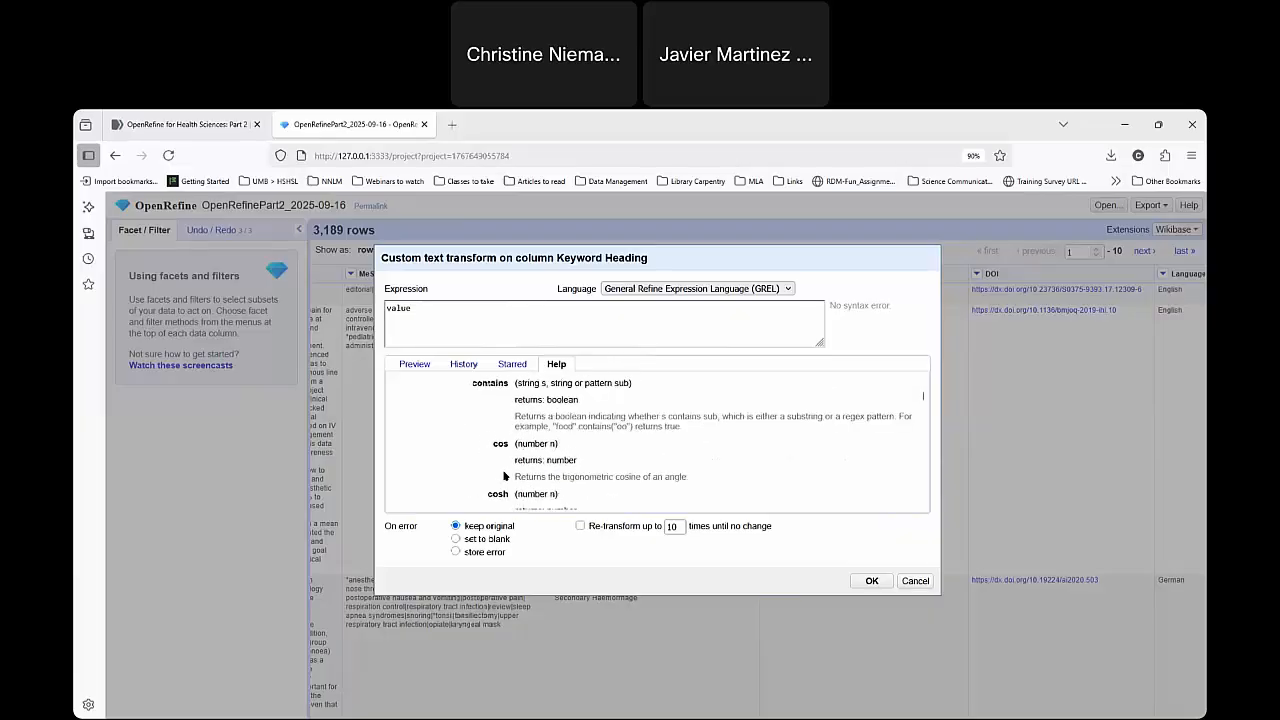
pyautogui.scroll(-2, 505, 476)
pyautogui.moveTo(516, 430)
pyautogui.mouseDown()
pyautogui.moveTo(752, 431)
pyautogui.moveTo(530, 443)
pyautogui.moveTo(527, 432)
pyautogui.mouseUp()
pyautogui.click(821, 433)
pyautogui.click(669, 535)
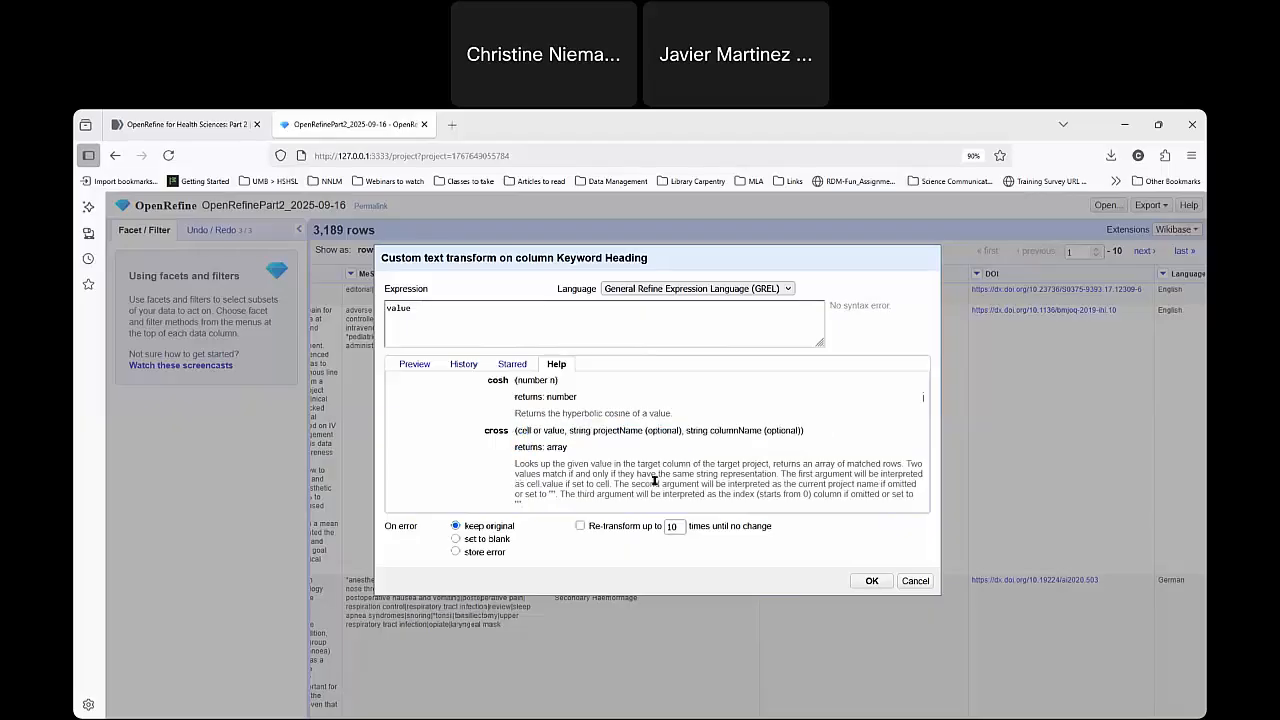
pyautogui.scroll(-2, 608, 462)
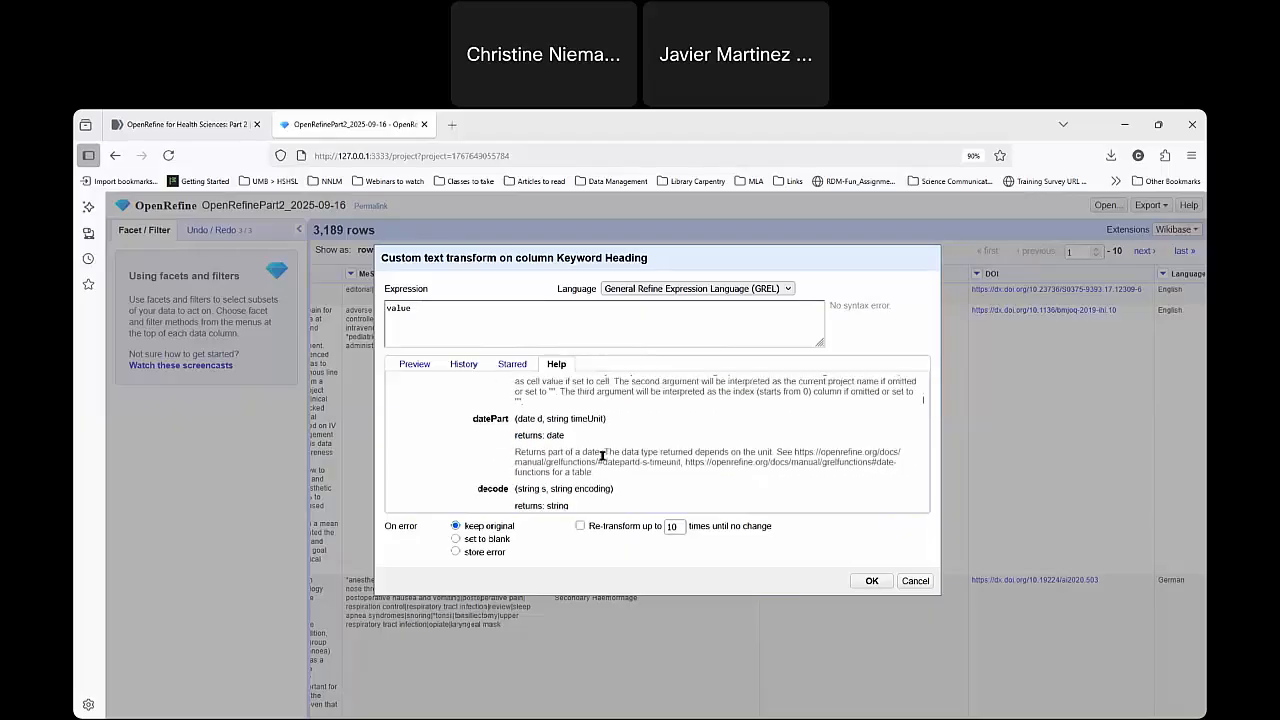
pyautogui.scroll(2, 418, 366)
pyautogui.click(409, 366)
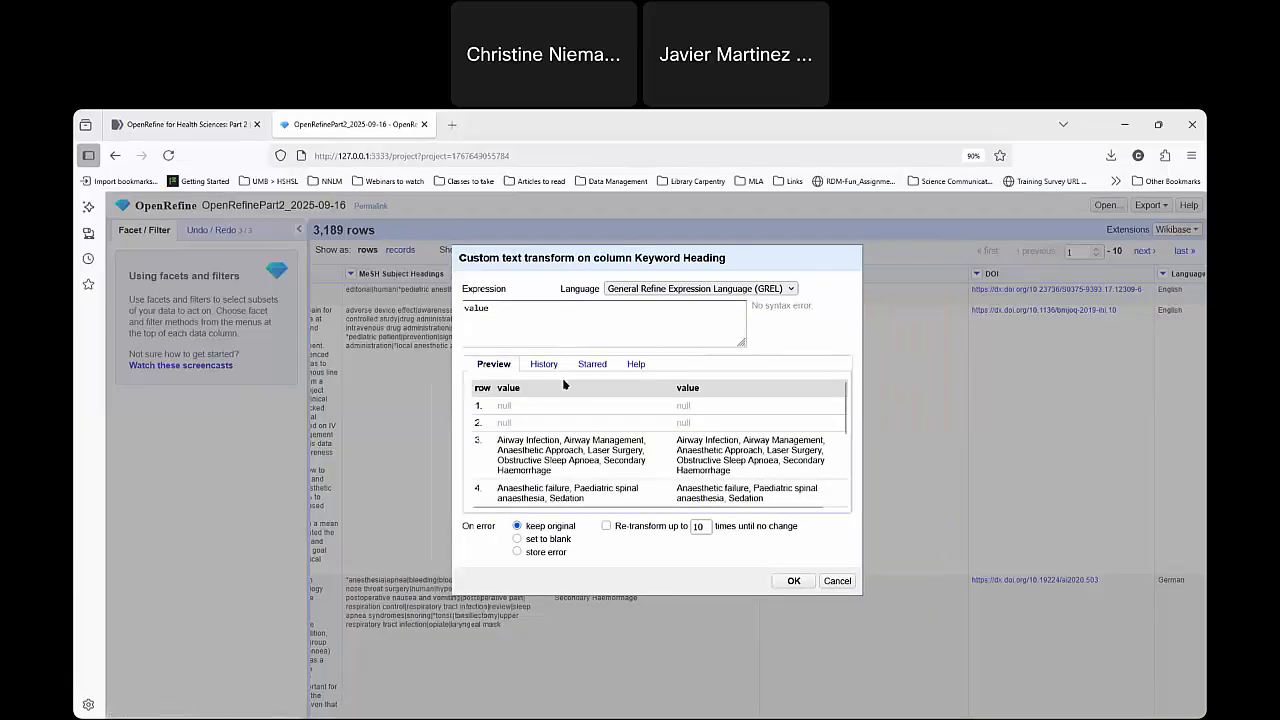
# Enter value.toTitlecase() as the Keyword Heading transform expression and check its syntax status.
pyautogui.click(500, 314)
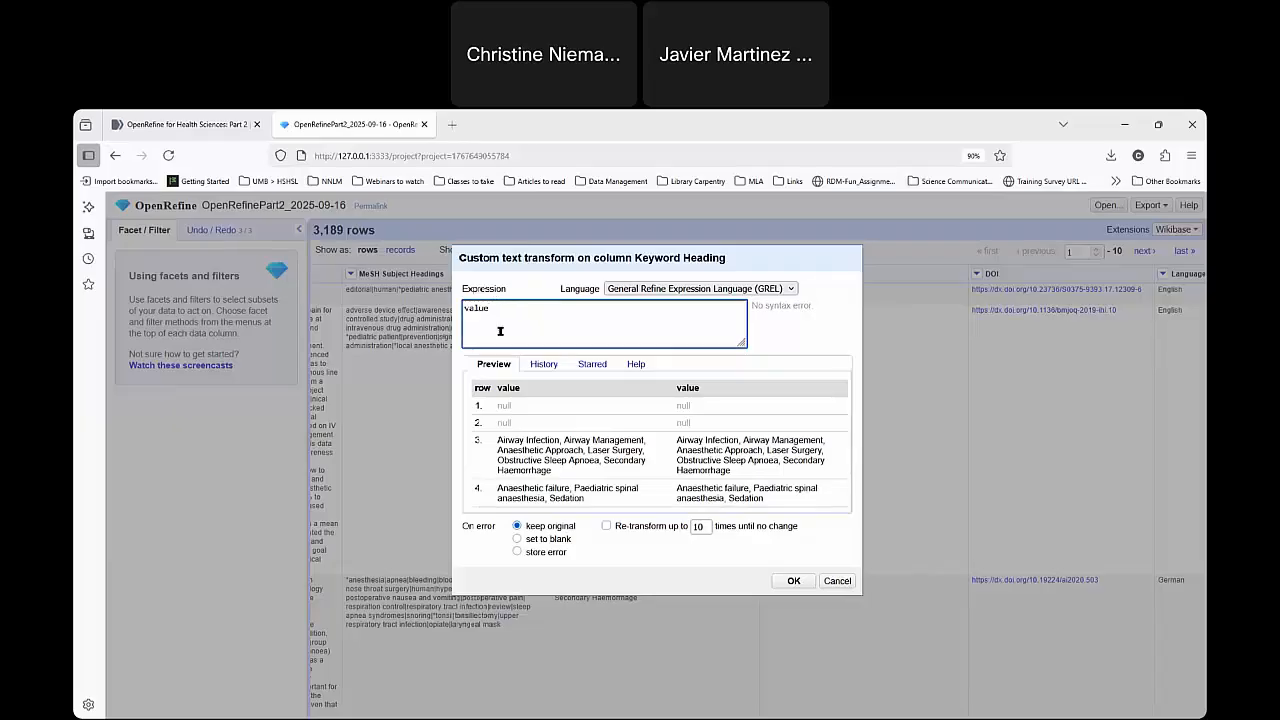
pyautogui.write('.to')
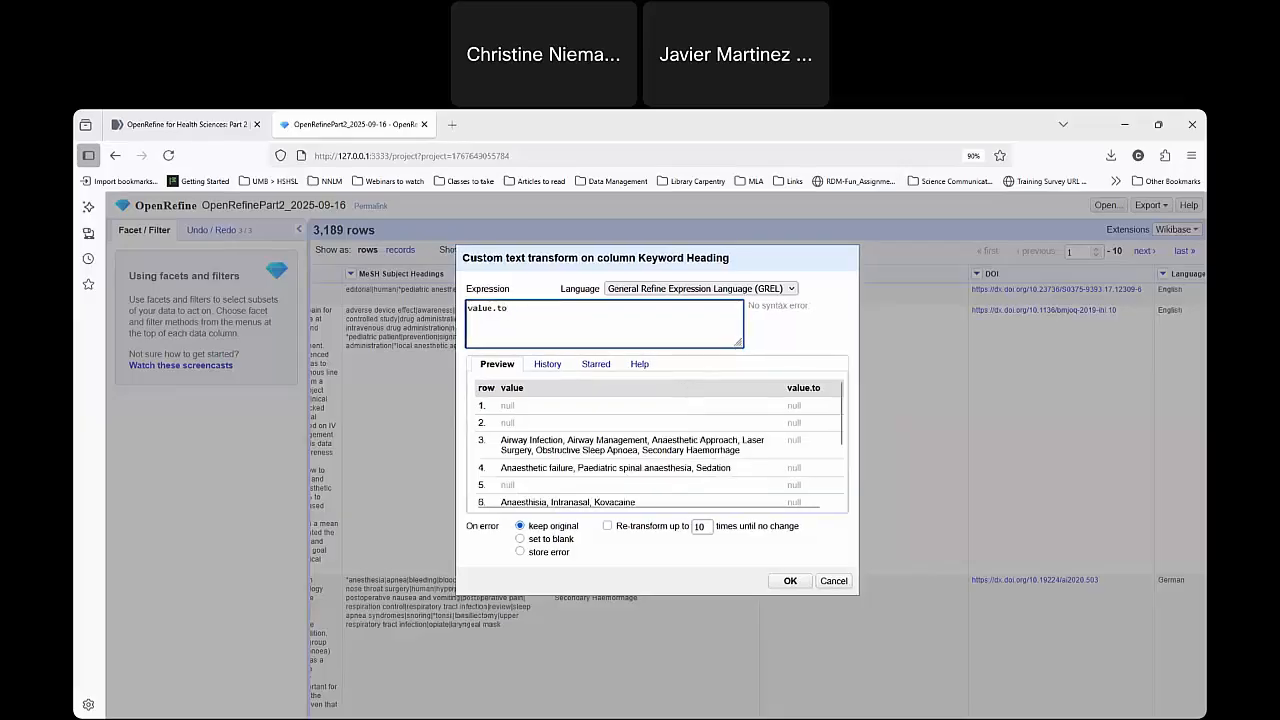
pyautogui.write('Titlecase(')
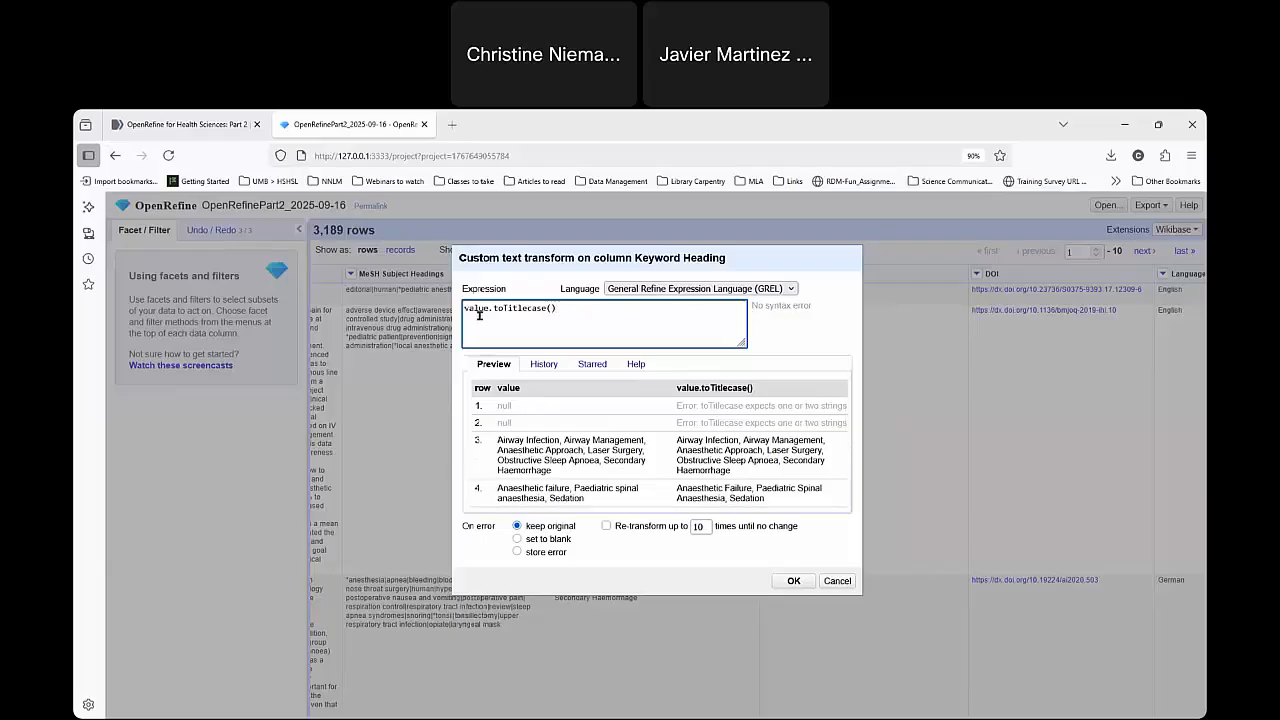
pyautogui.moveTo(753, 307); pyautogui.dragTo(822, 310)
pyautogui.click(779, 312)
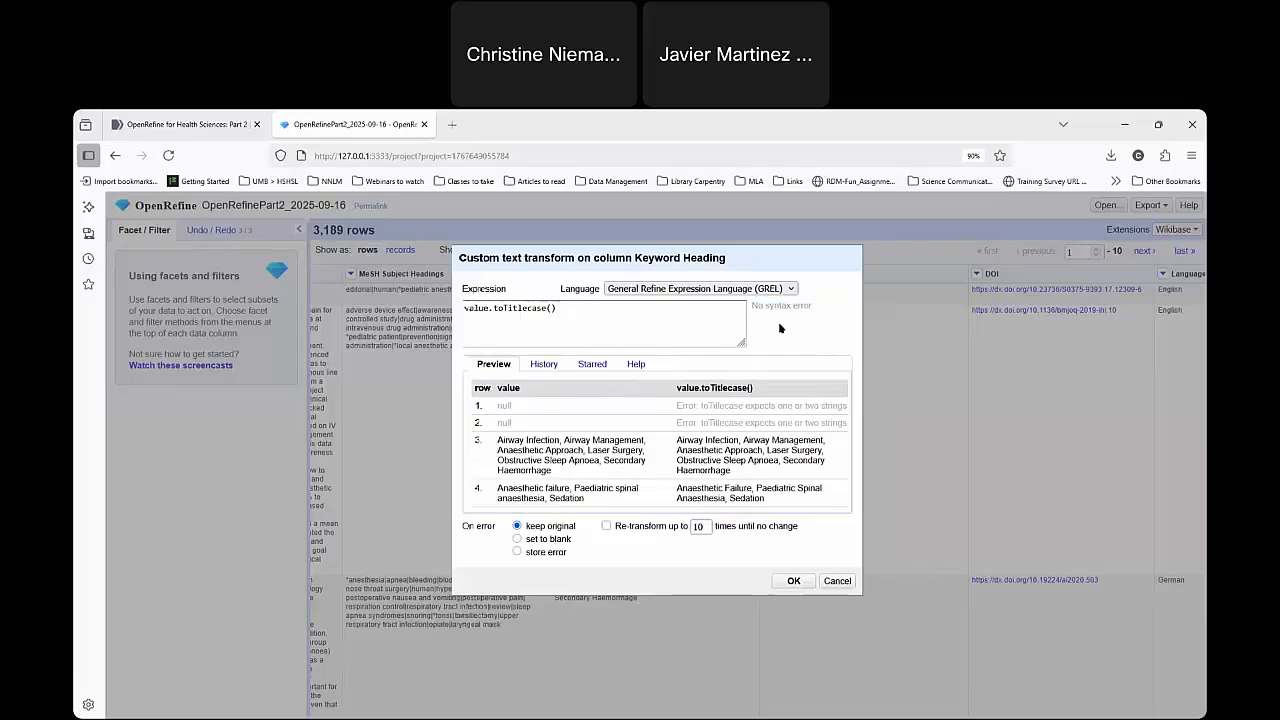
pyautogui.click(523, 320)
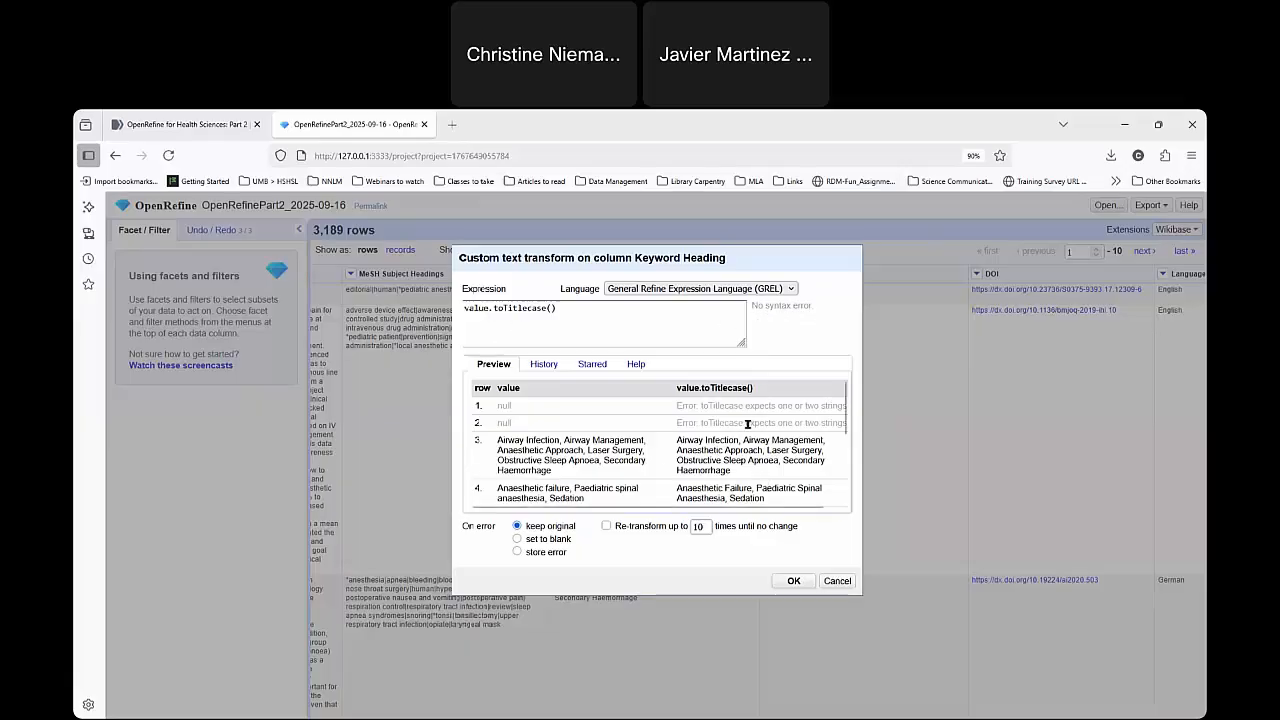
# Compare the original and titlecased keywords in the preview rows, and apply the transform to the Keyword Heading column.
pyautogui.scroll(-1, 660, 460)
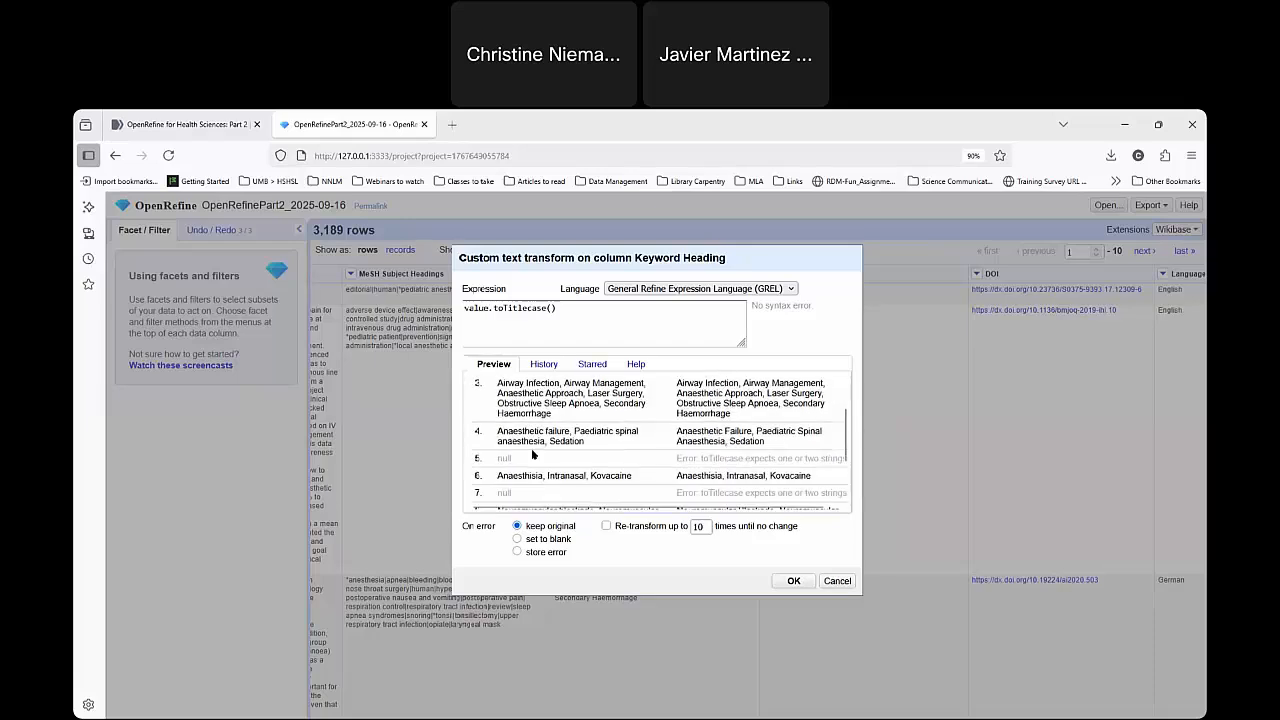
pyautogui.scroll(1, 770, 455)
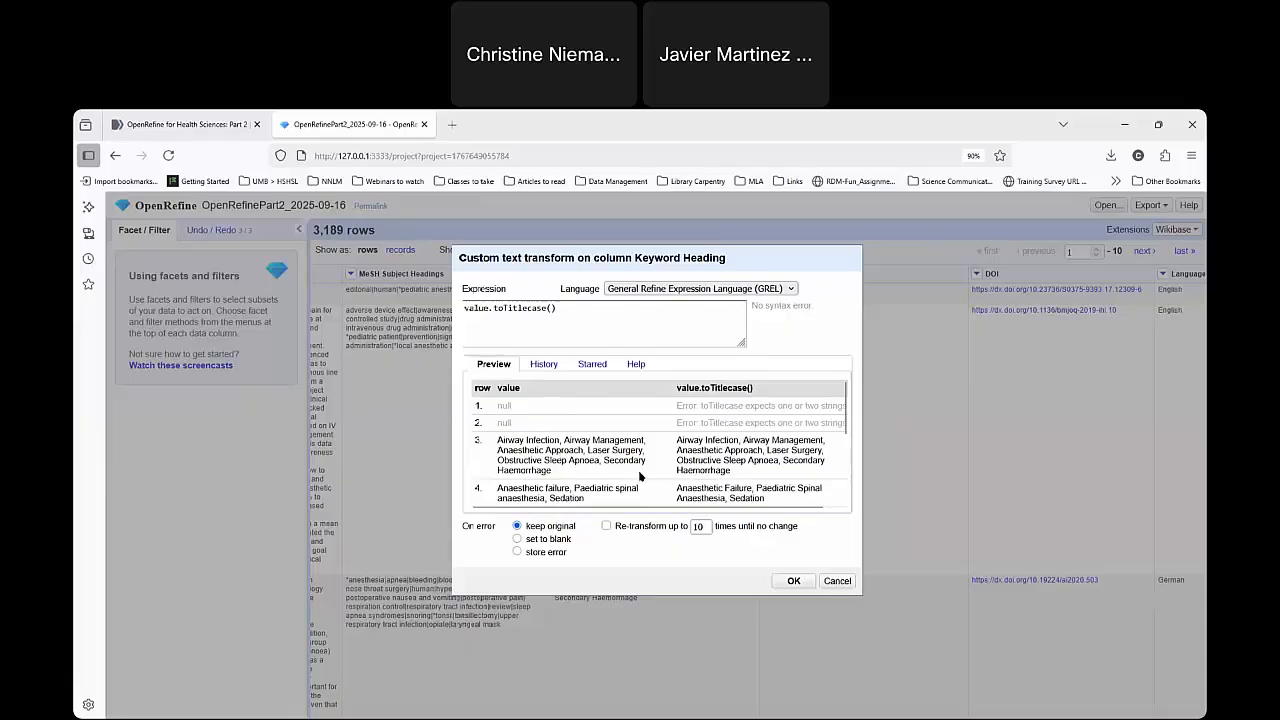
pyautogui.scroll(-1, 612, 472)
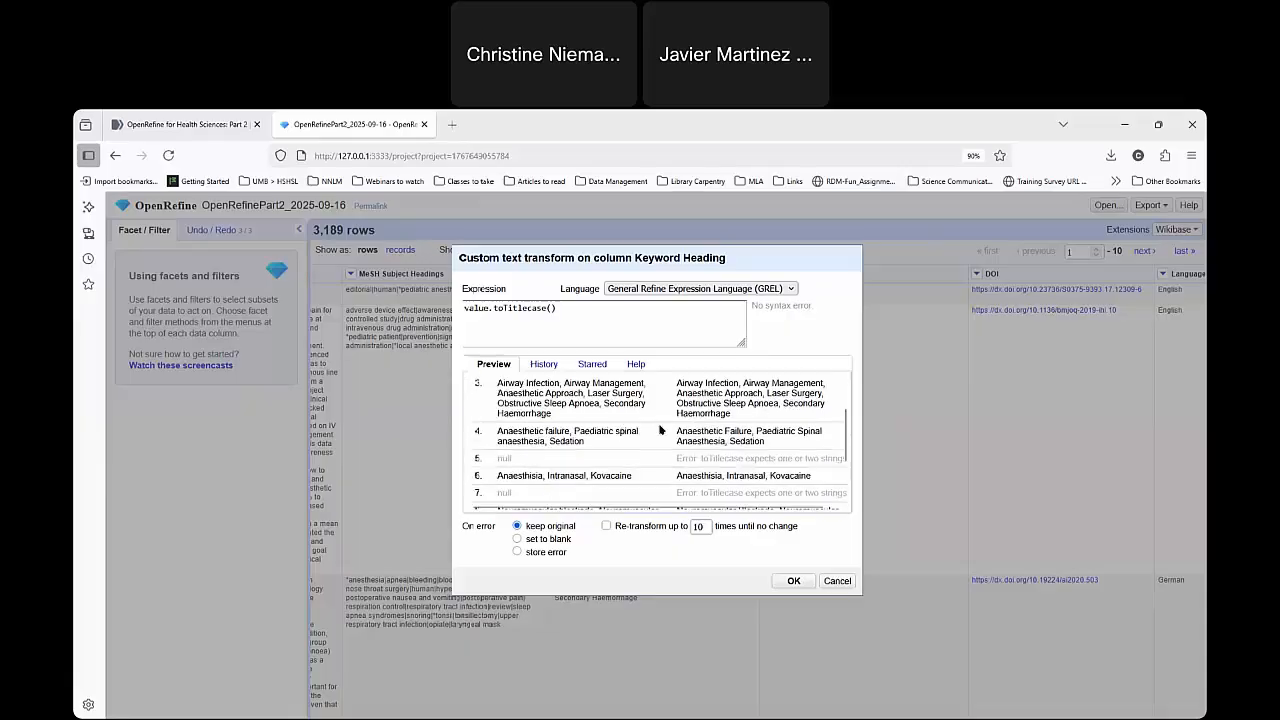
pyautogui.tripleClick(725, 432)
pyautogui.click(783, 431)
pyautogui.scroll(-1, 764, 462)
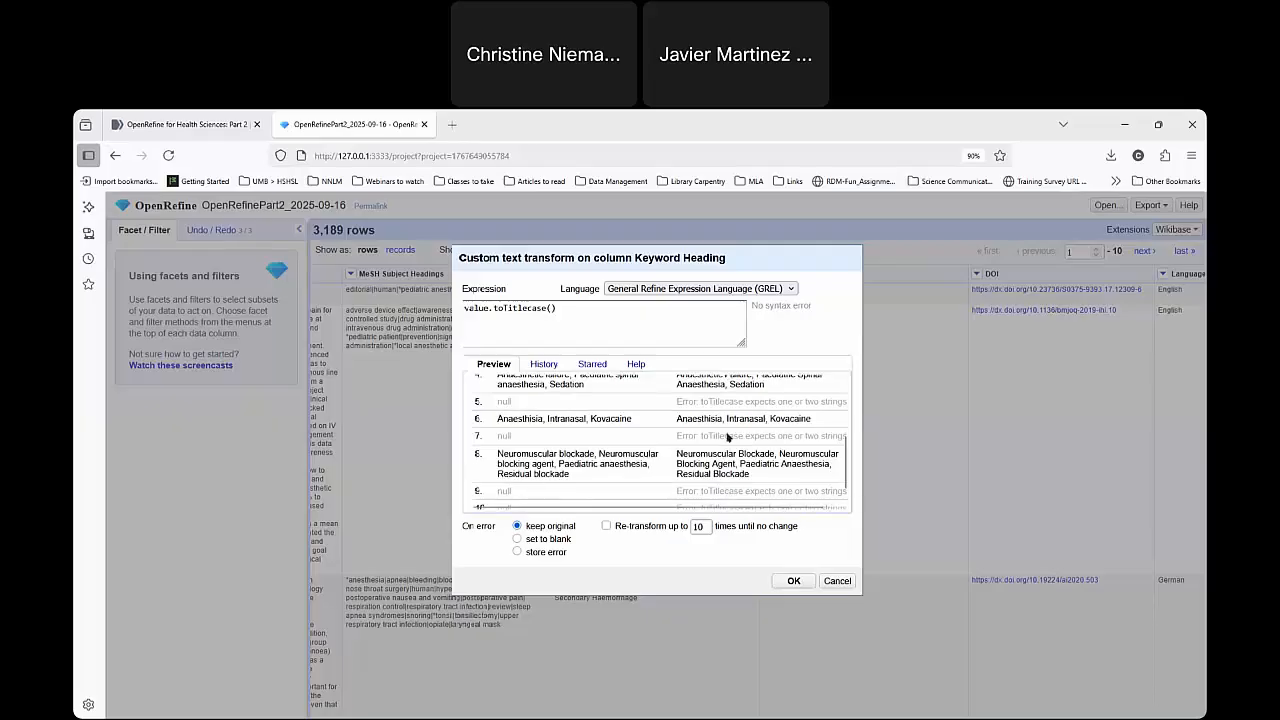
pyautogui.scroll(-1, 745, 451)
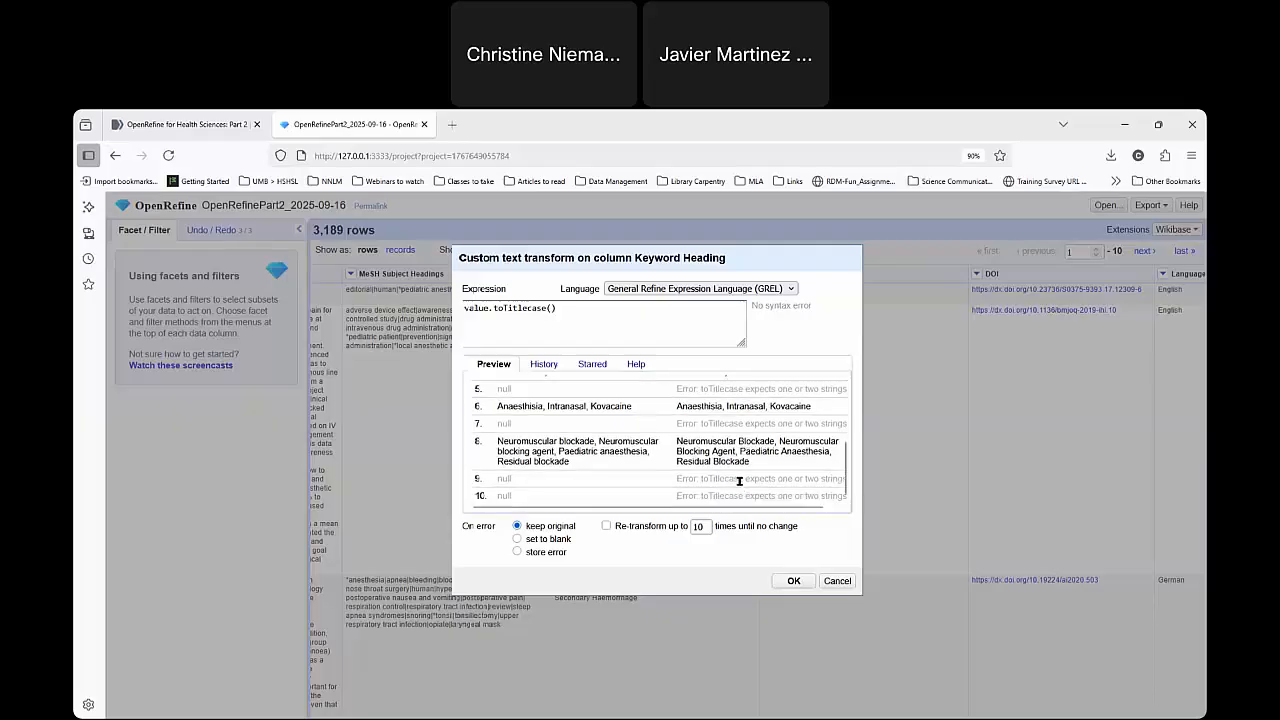
pyautogui.scroll(3, 684, 455)
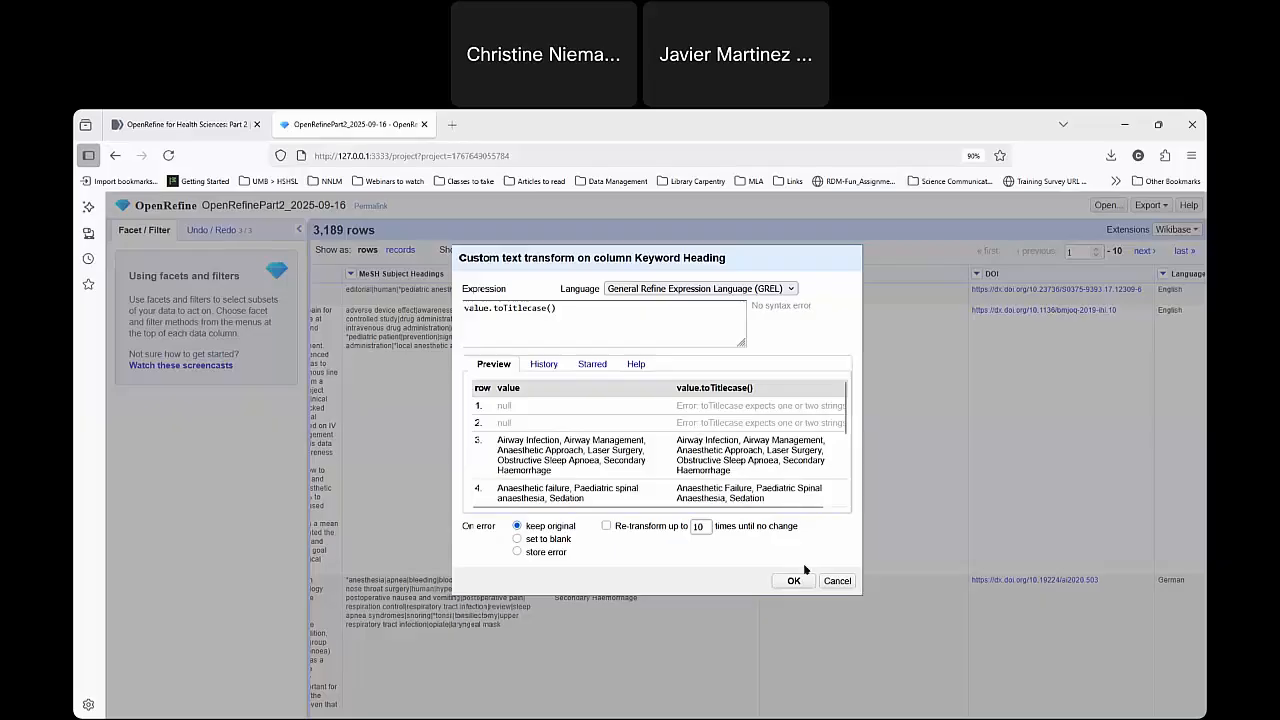
pyautogui.click(793, 581)
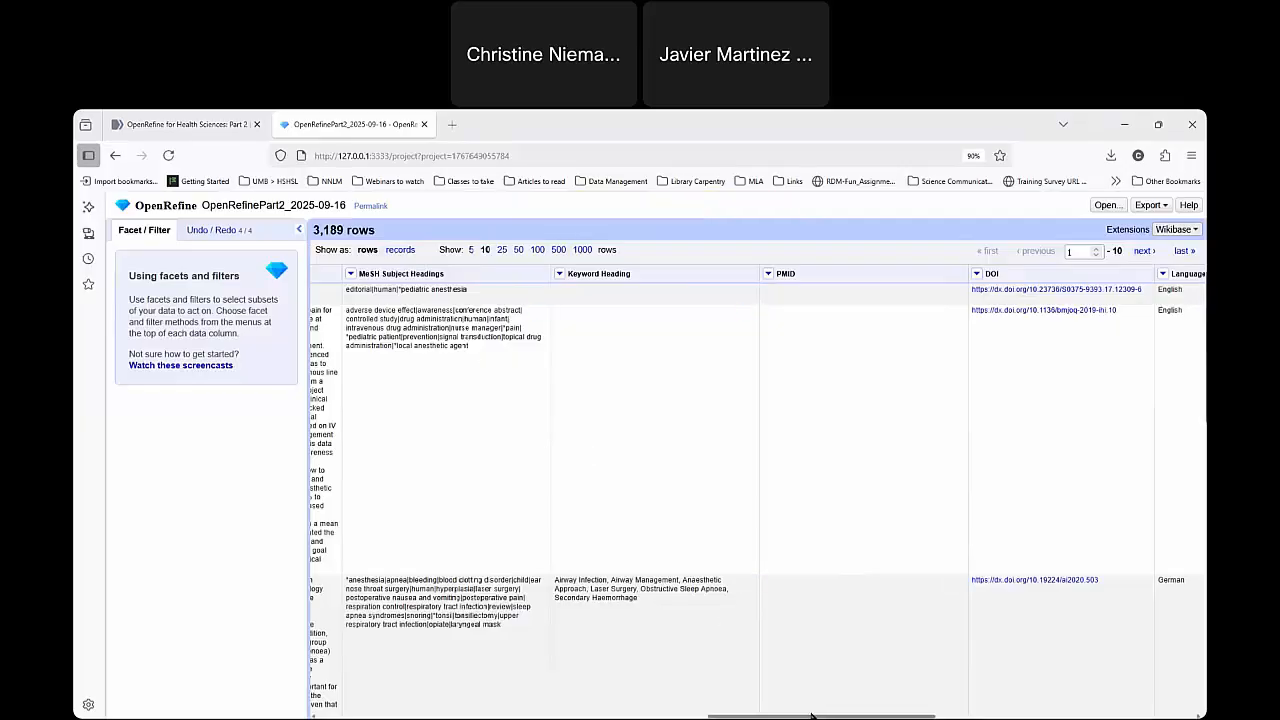
# Start a custom text transform on the MeSH Subject Headings column and preview value.toTitlecase(), reused from this project's expression history.
pyautogui.moveTo(822, 713); pyautogui.dragTo(760, 714)
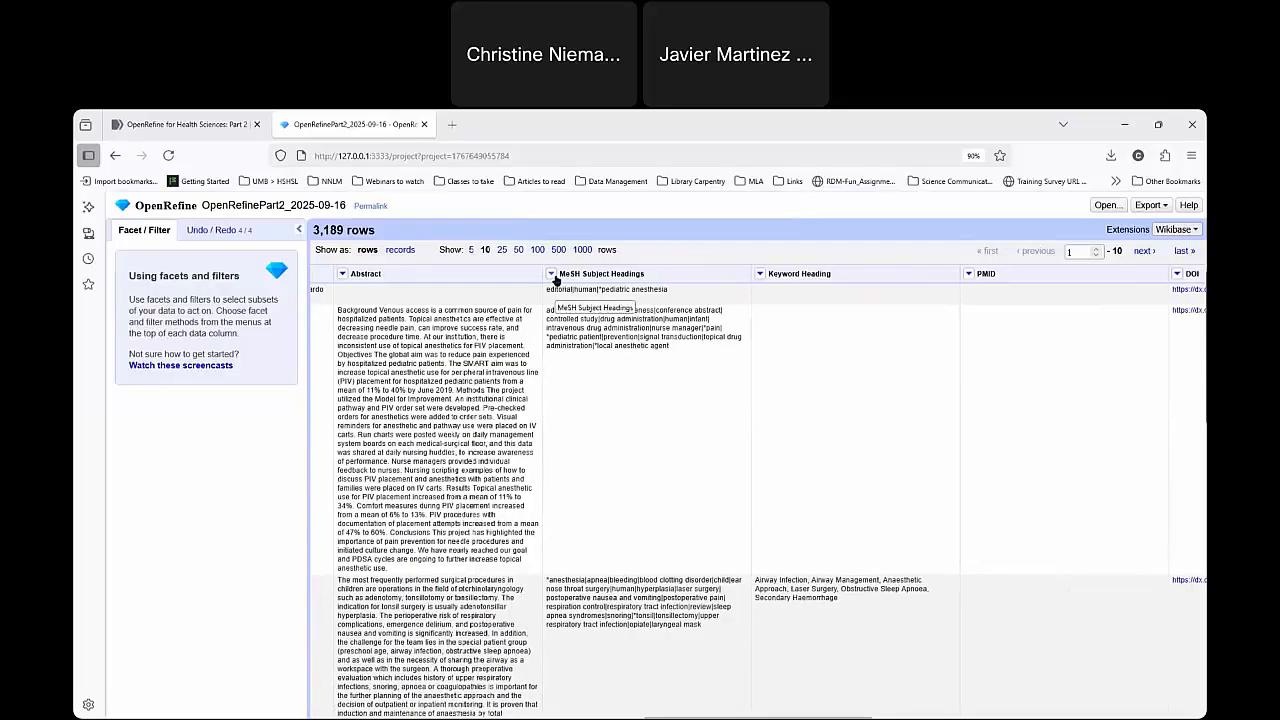
pyautogui.click(553, 275)
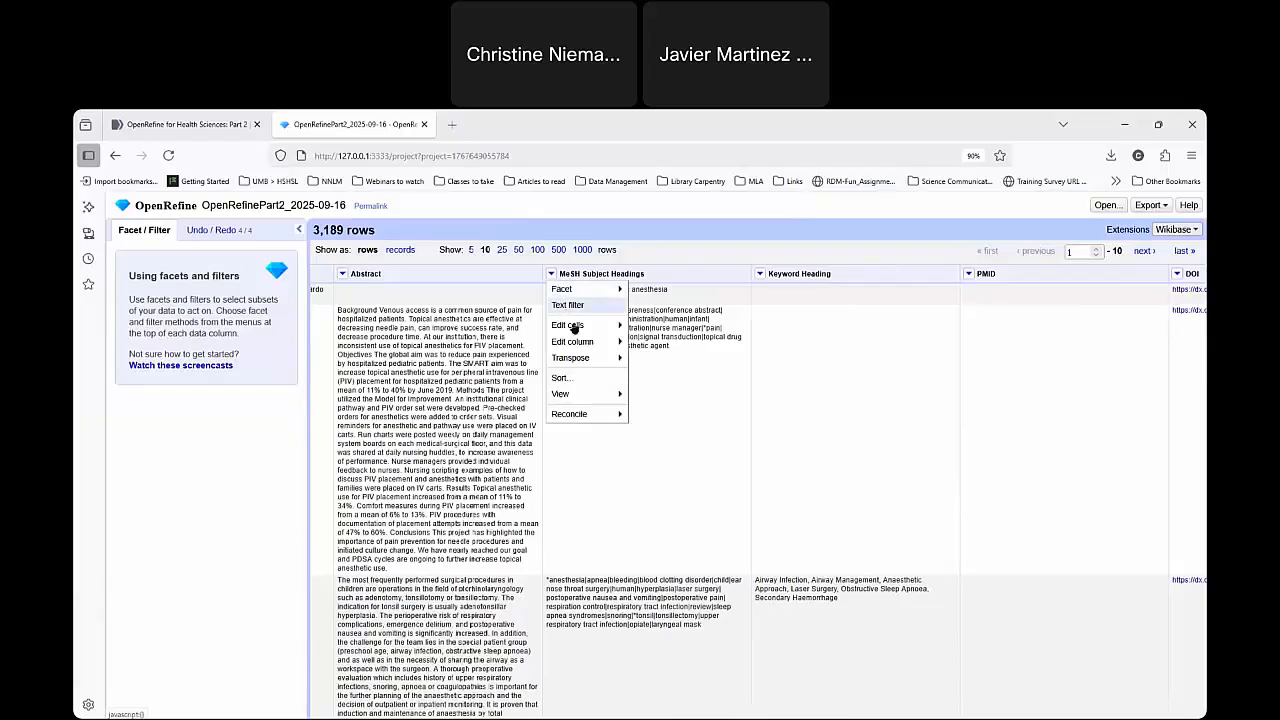
pyautogui.moveTo(577, 331)
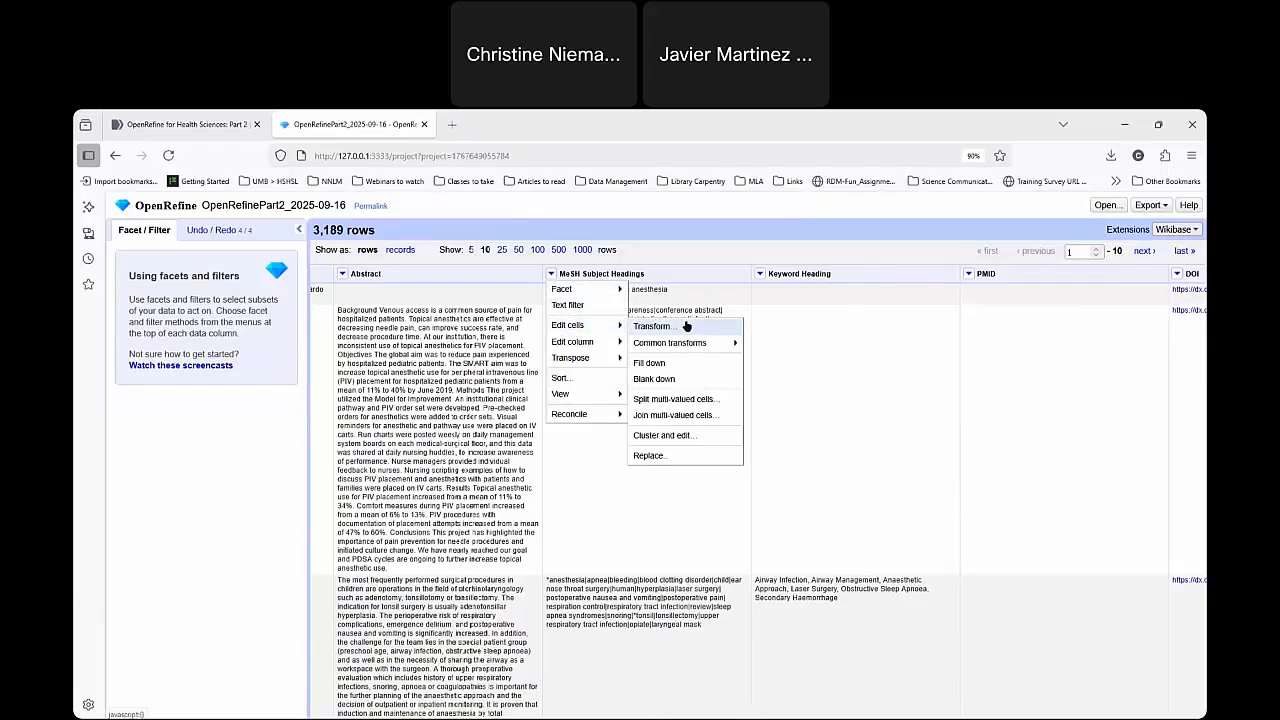
pyautogui.click(687, 327)
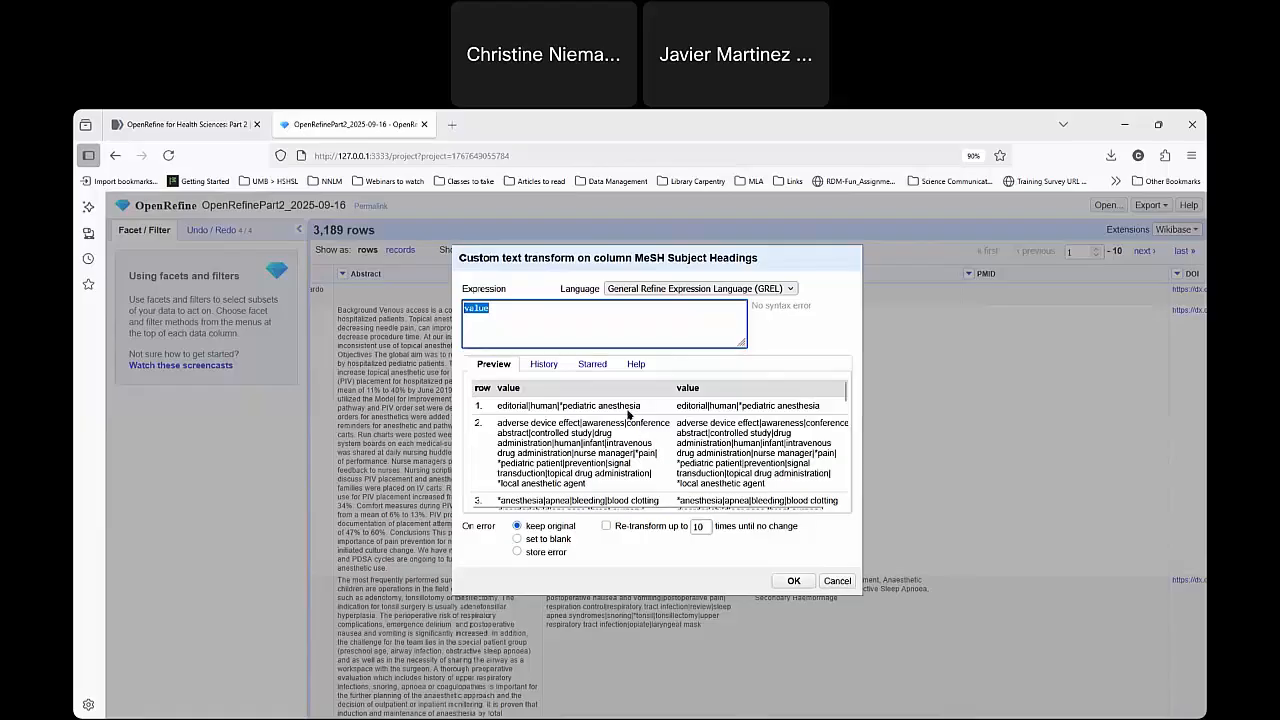
pyautogui.click(539, 315)
pyautogui.write('.to')
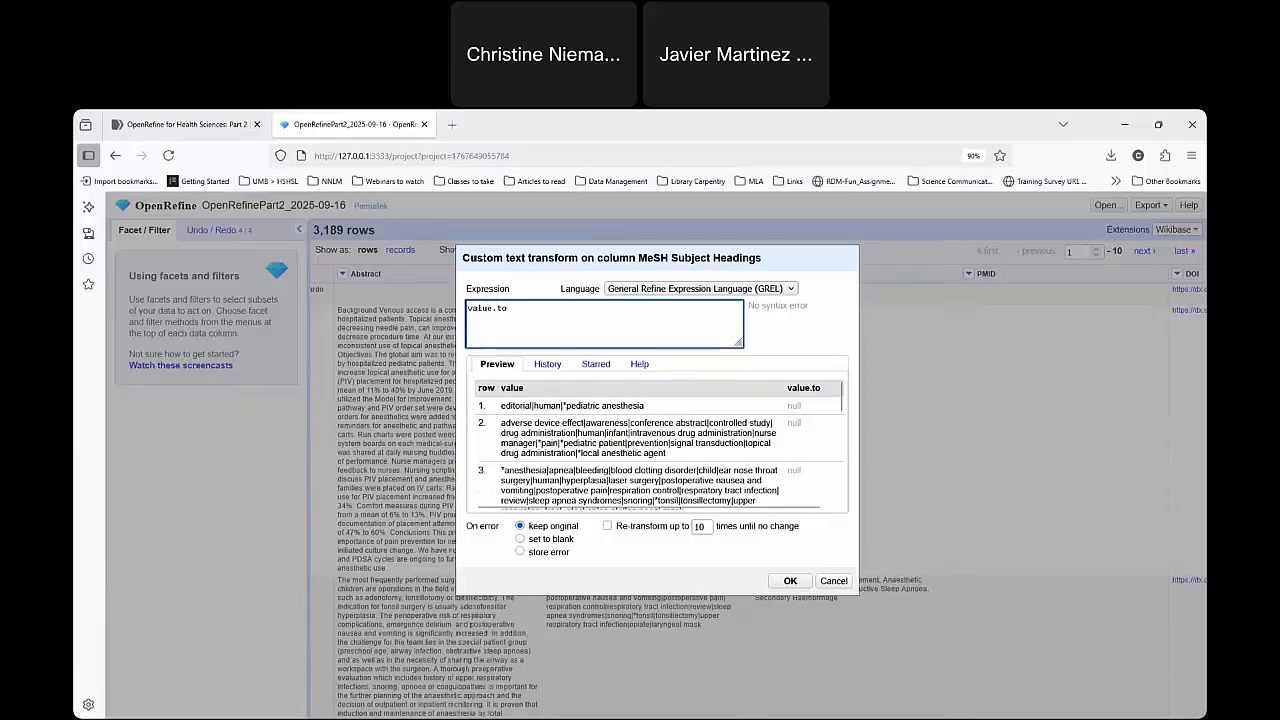
pyautogui.write('Titlecase')
pyautogui.click(557, 364)
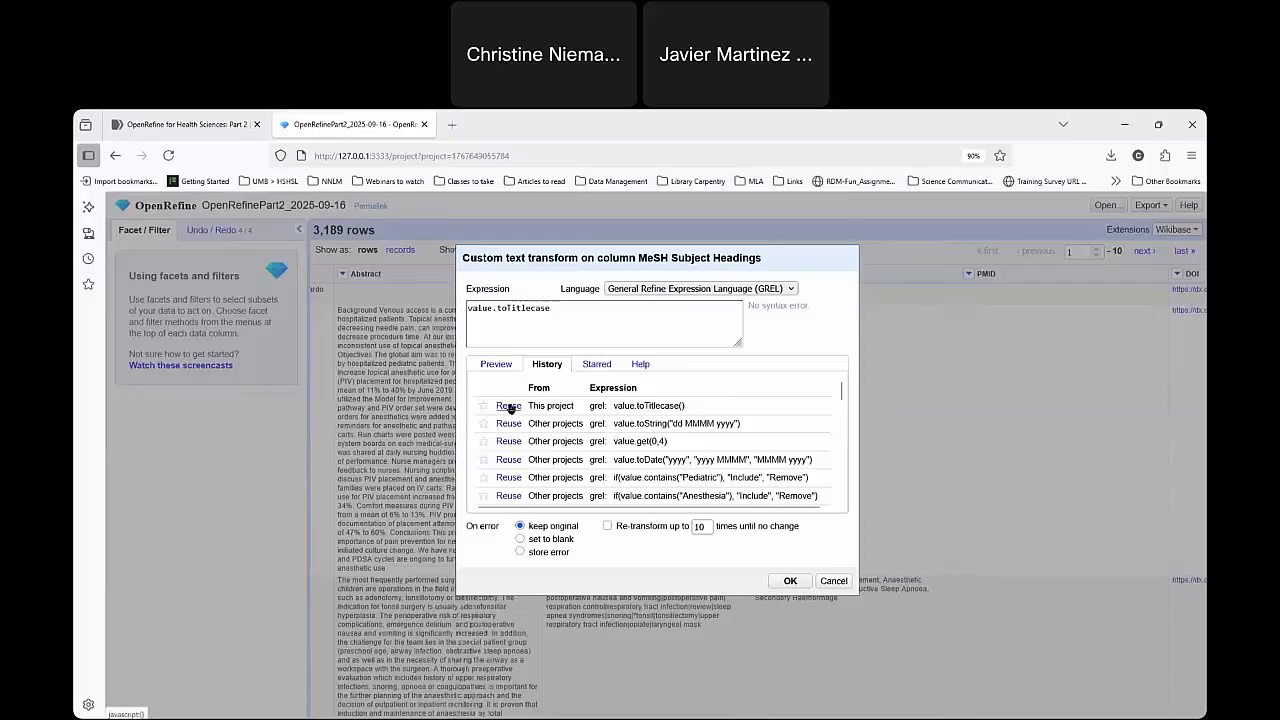
pyautogui.click(508, 405)
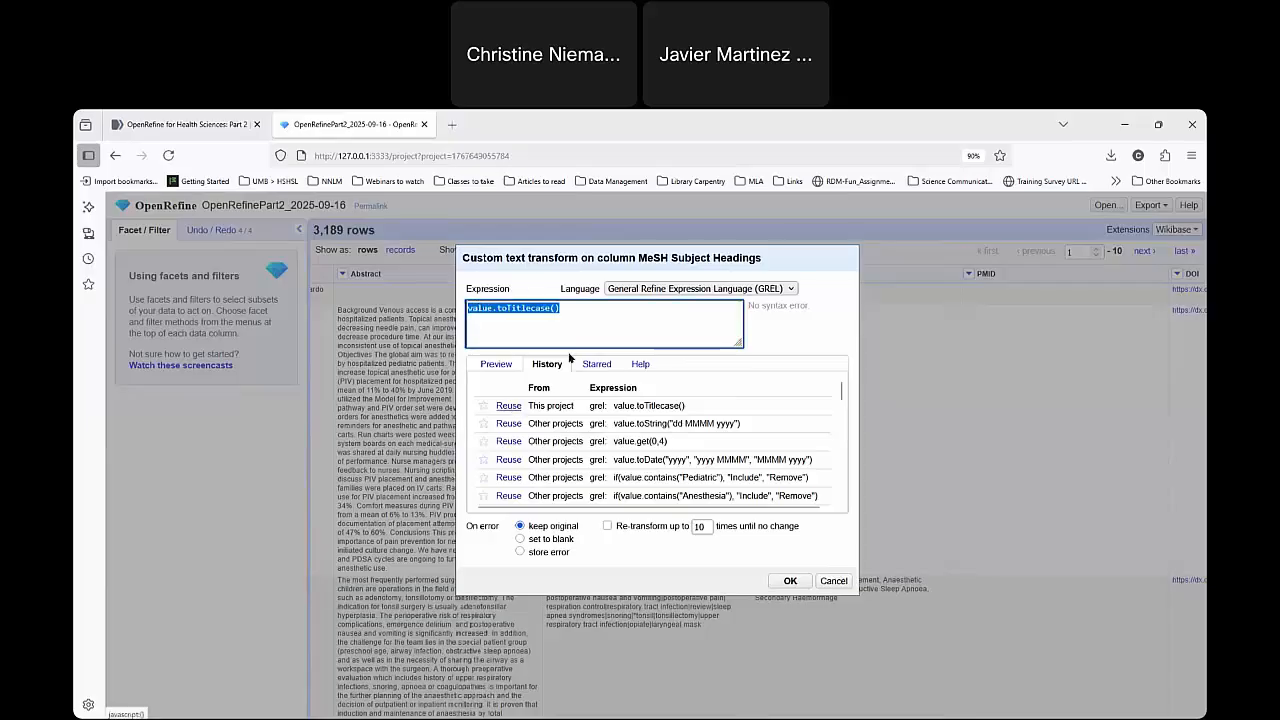
pyautogui.click(509, 370)
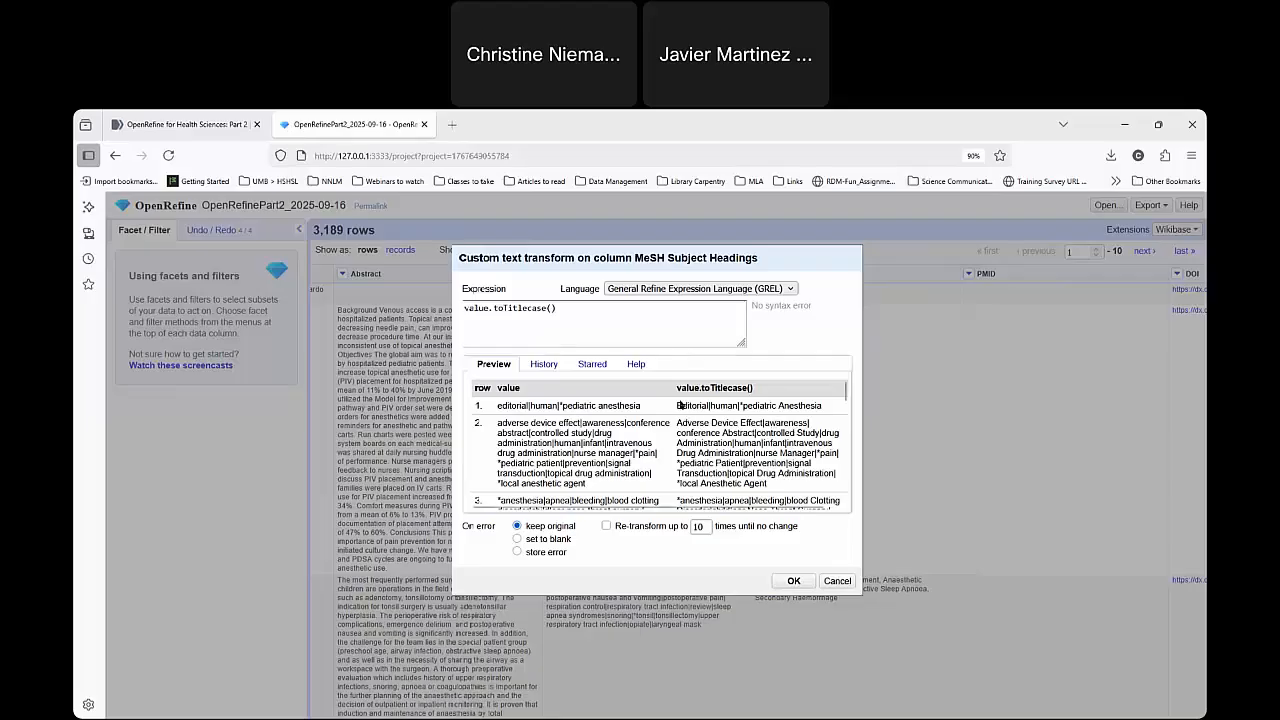
# Examine how the titlecase expression treats words next to the pipe separators in the first two preview rows.
pyautogui.moveTo(677, 405); pyautogui.dragTo(779, 405)
pyautogui.click(779, 405)
pyautogui.moveTo(774, 487); pyautogui.dragTo(678, 472)
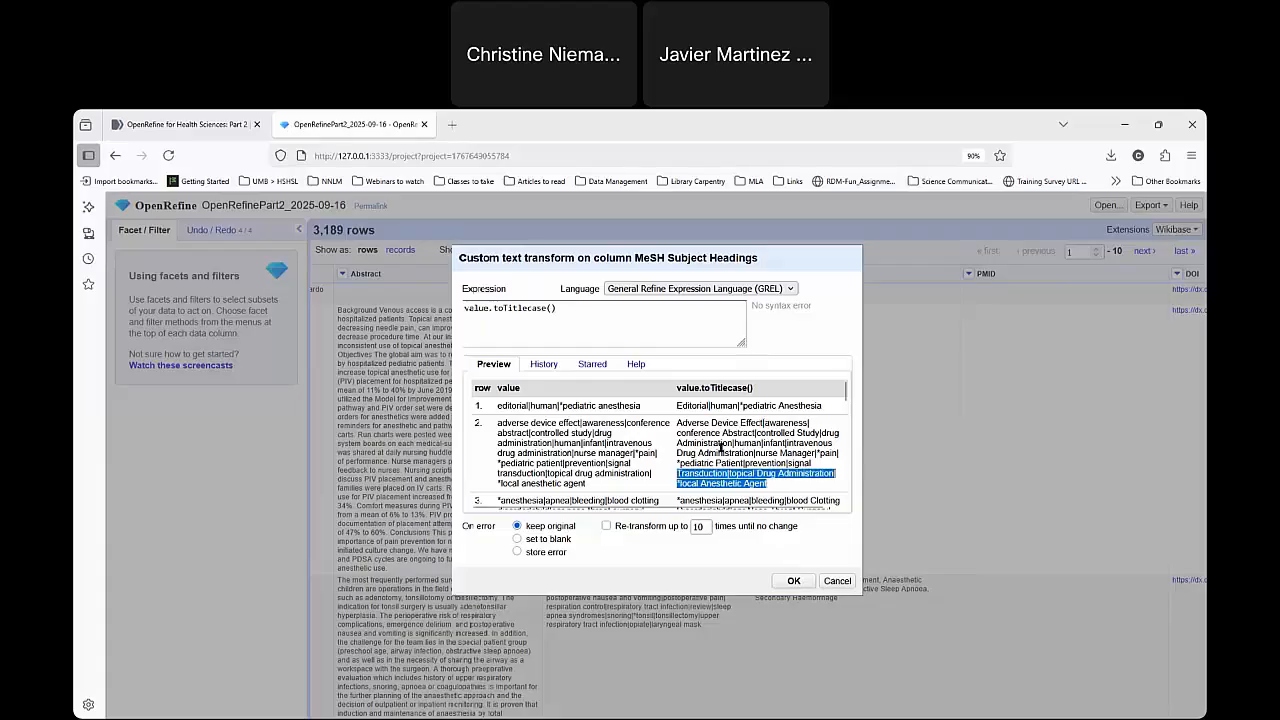
pyautogui.click(736, 442)
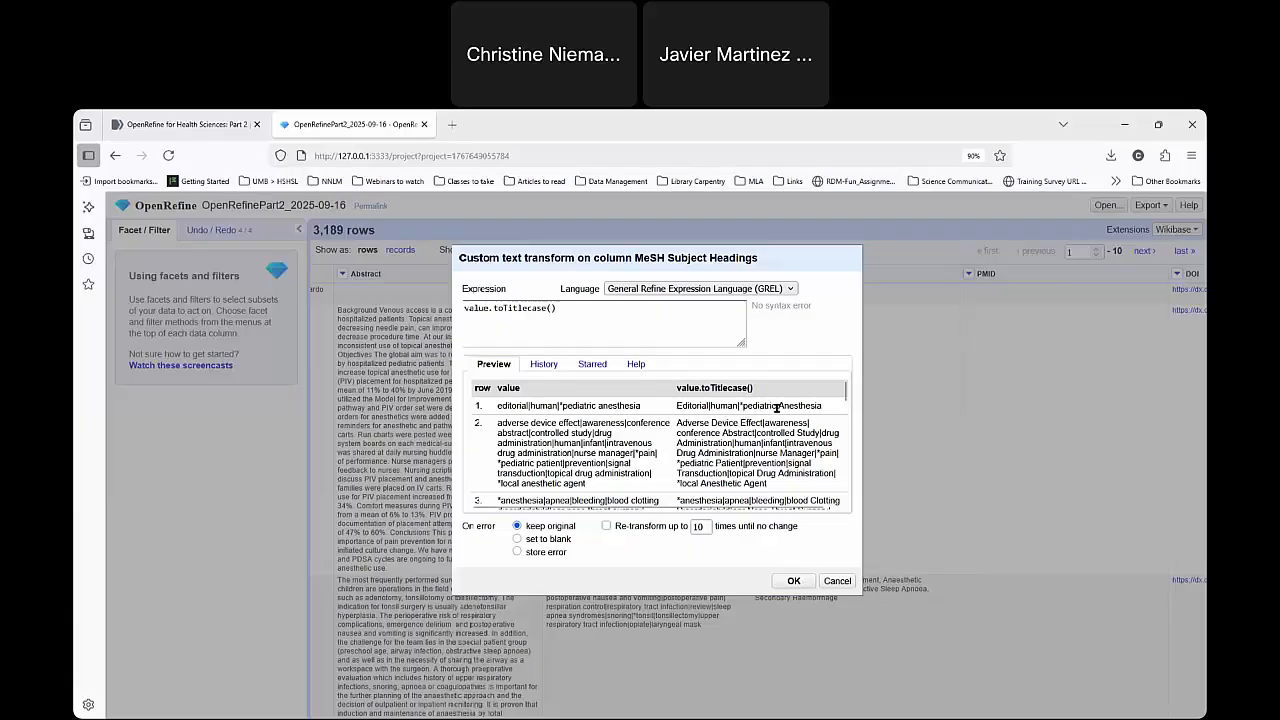
pyautogui.moveTo(778, 406)
pyautogui.mouseDown()
pyautogui.moveTo(678, 405)
pyautogui.moveTo(778, 404)
pyautogui.mouseUp()
pyautogui.click(677, 405)
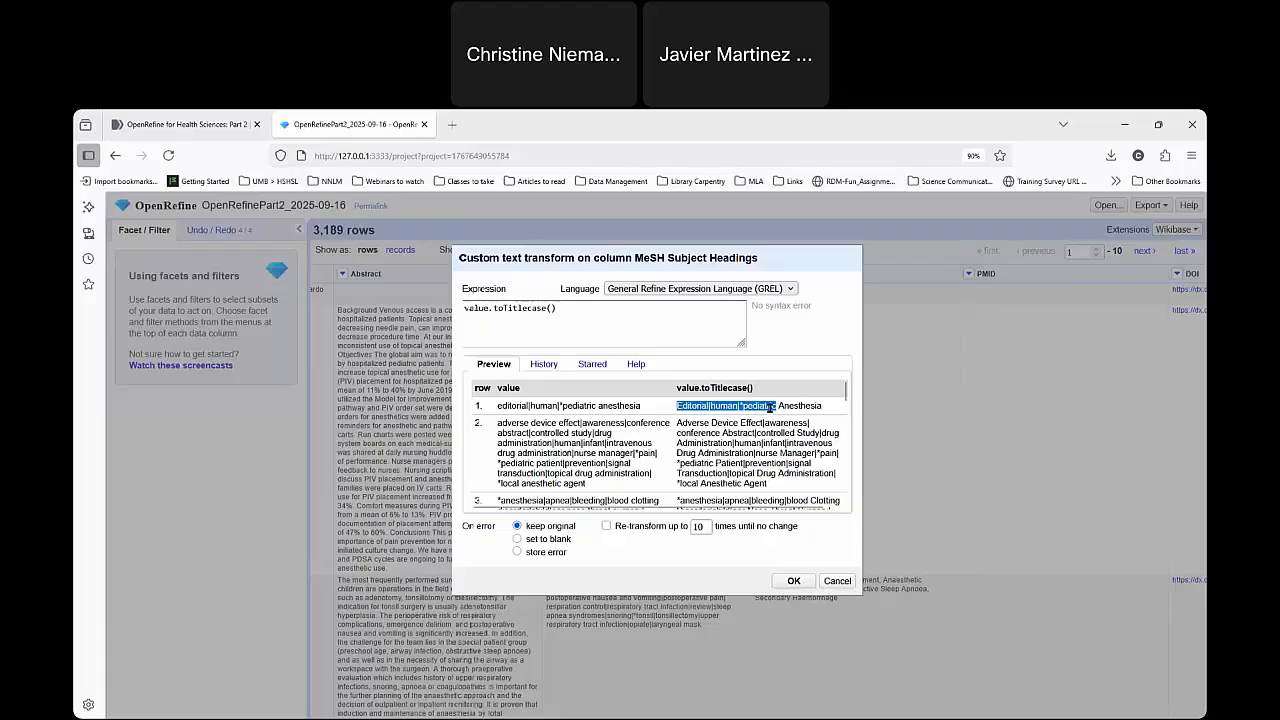
pyautogui.click(745, 410)
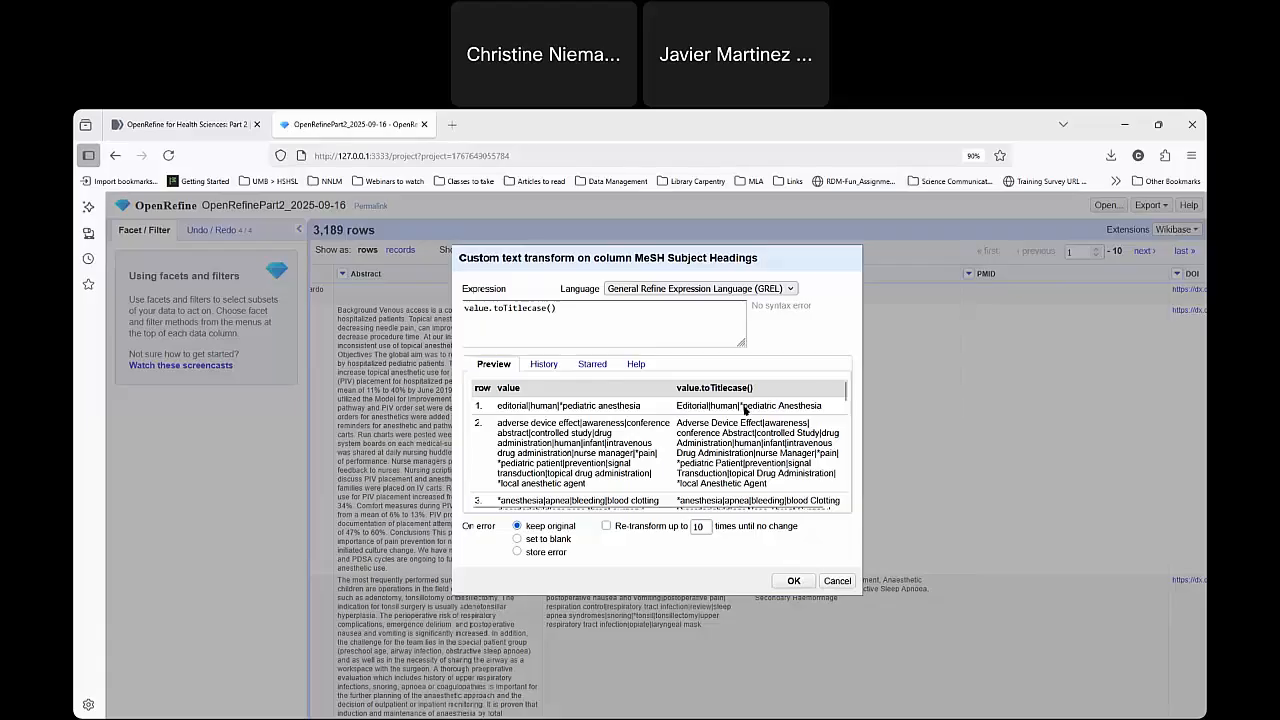
# Change the expression's function from toTitlecase() to replace, with the pipe "|" as the text to find.
pyautogui.click(502, 308)
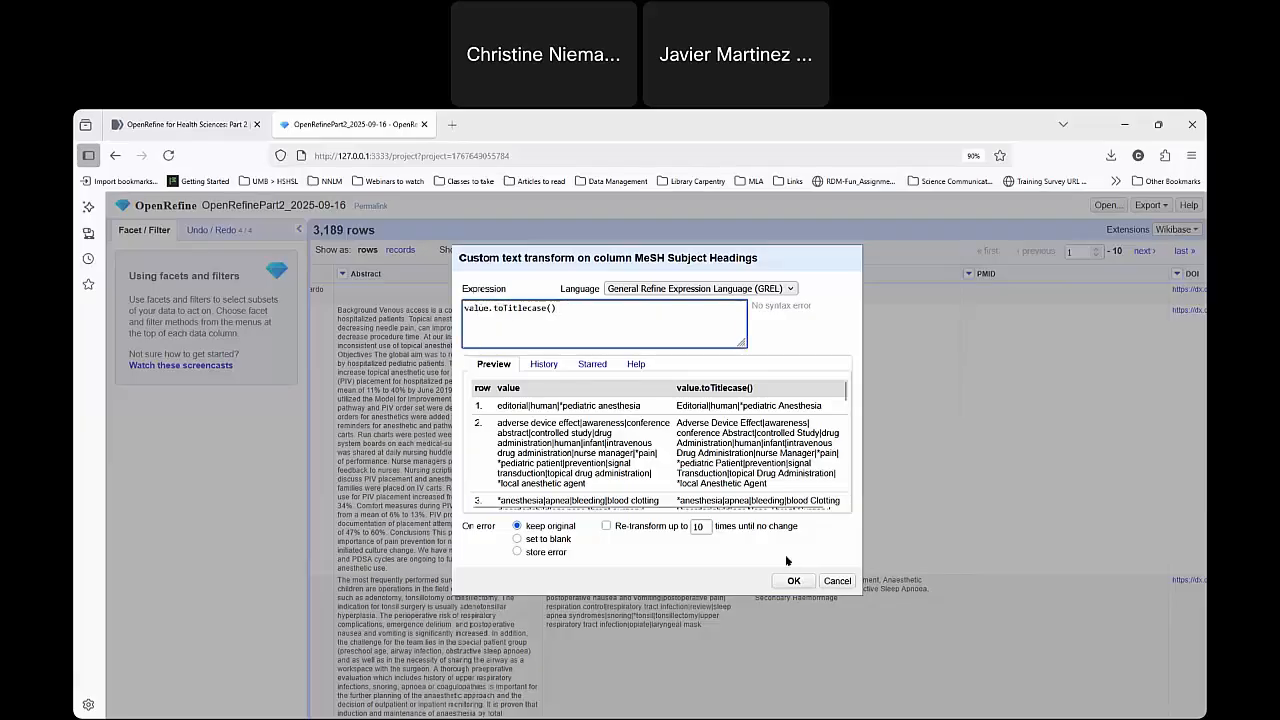
pyautogui.moveTo(555, 308); pyautogui.dragTo(493, 309)
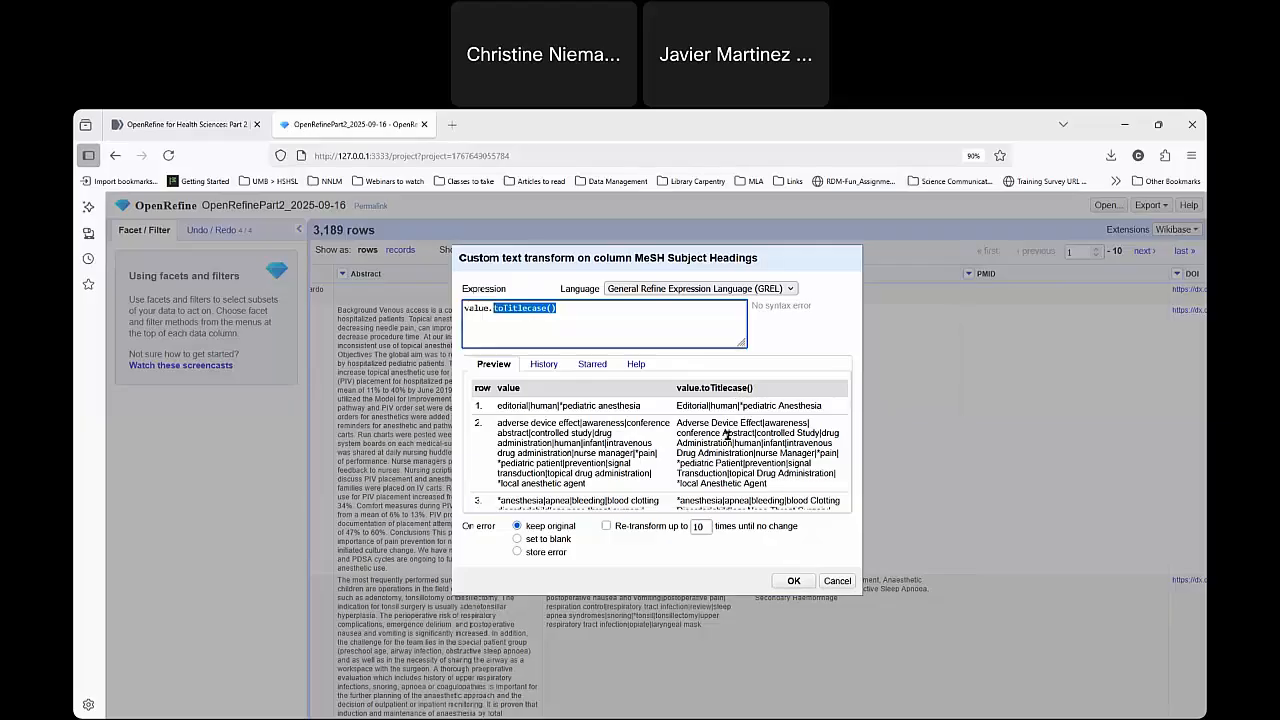
pyautogui.write('rep')
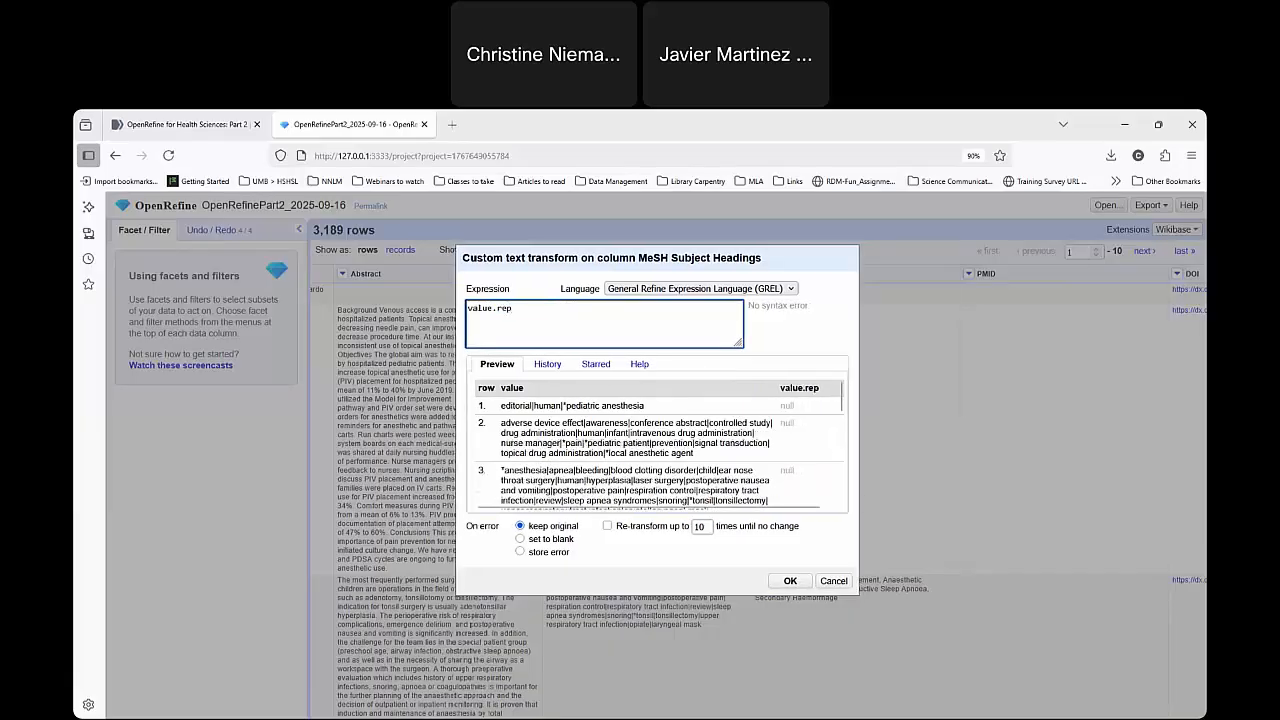
pyautogui.write('lace(')
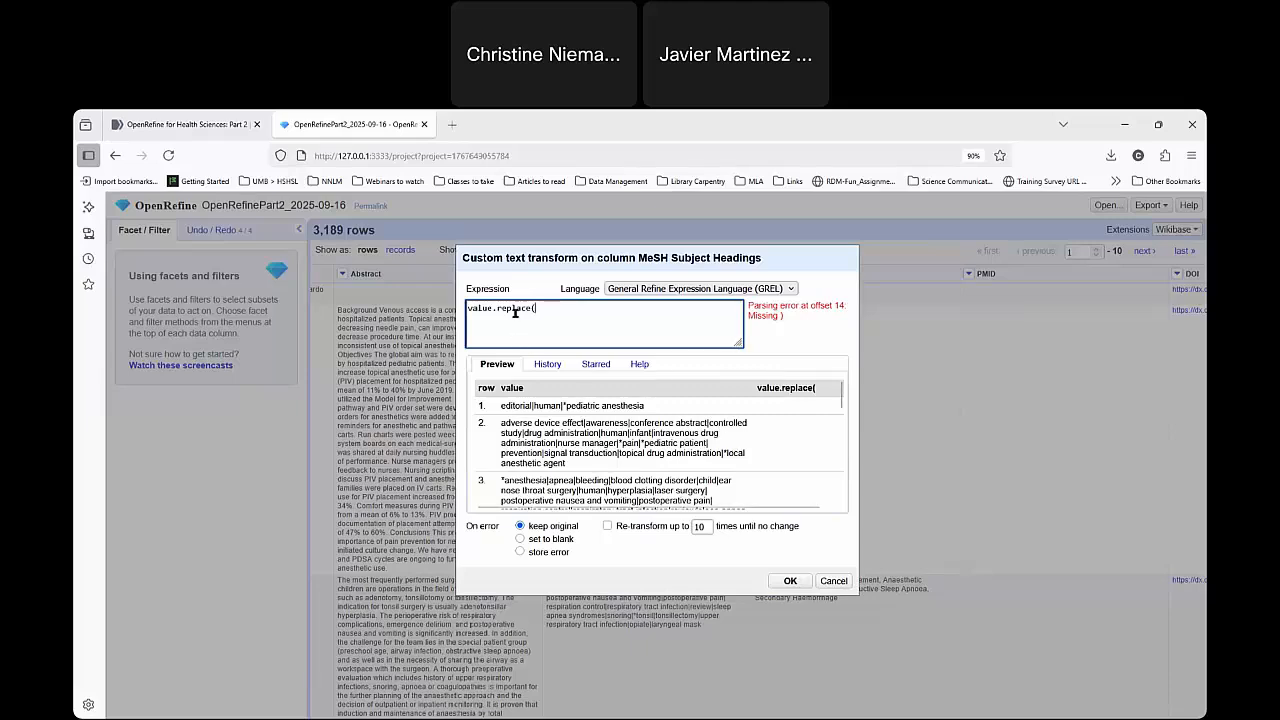
pyautogui.write('"')
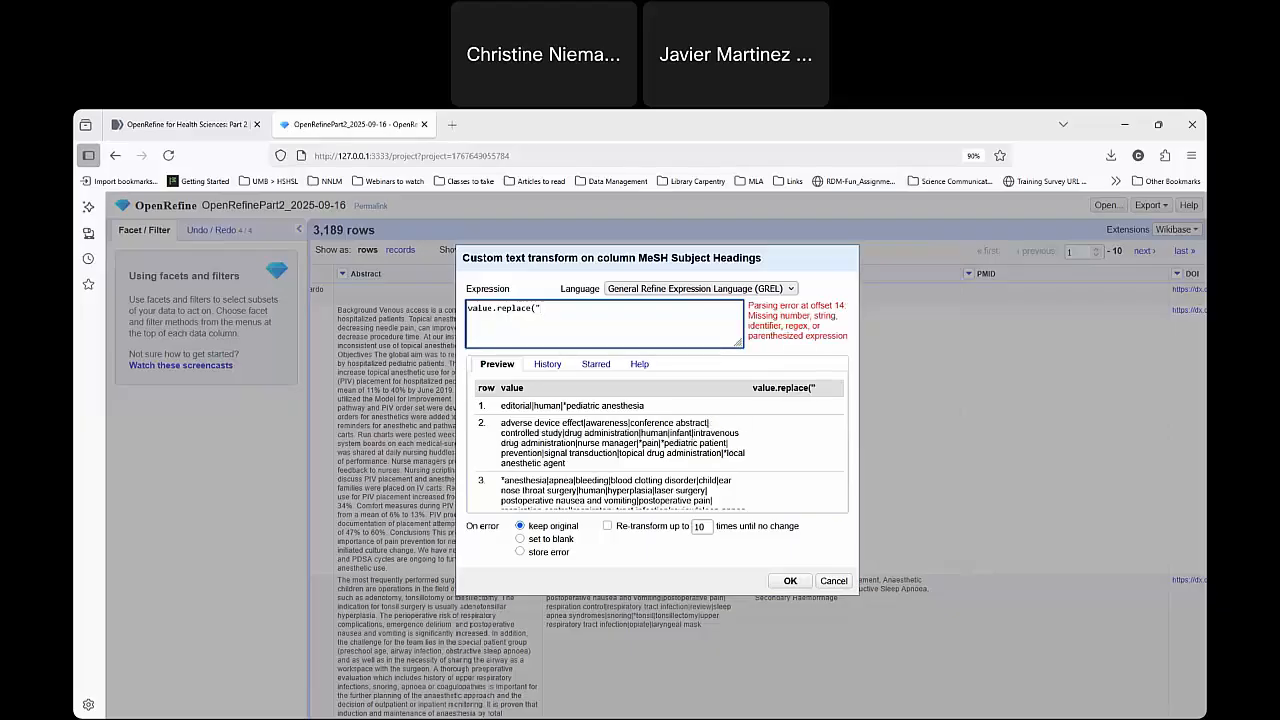
pyautogui.write('|')
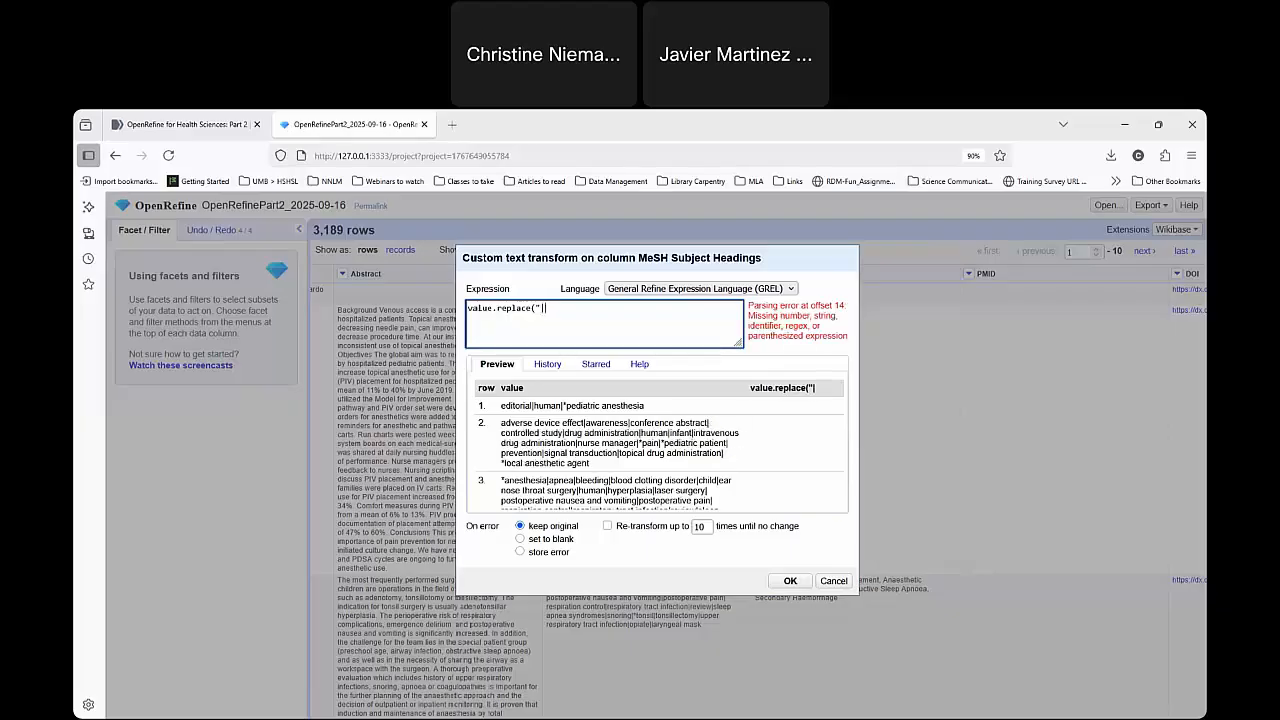
pyautogui.write('"')
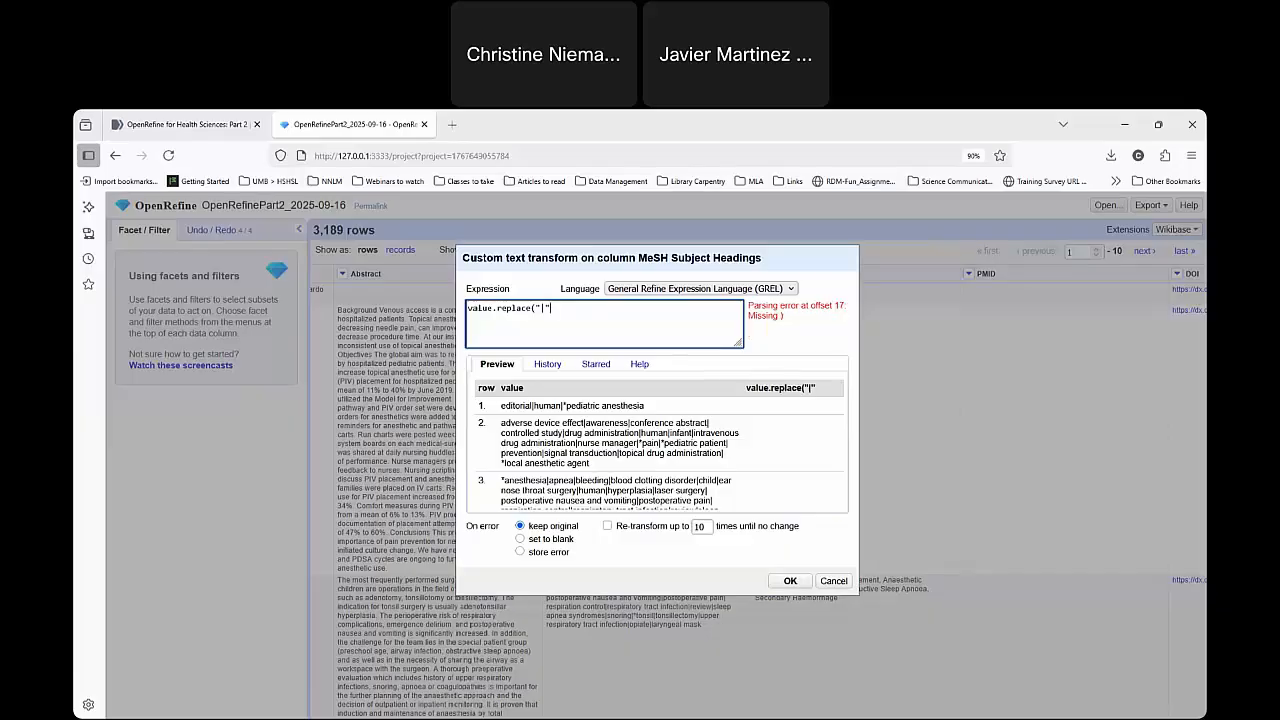
pyautogui.write(',')
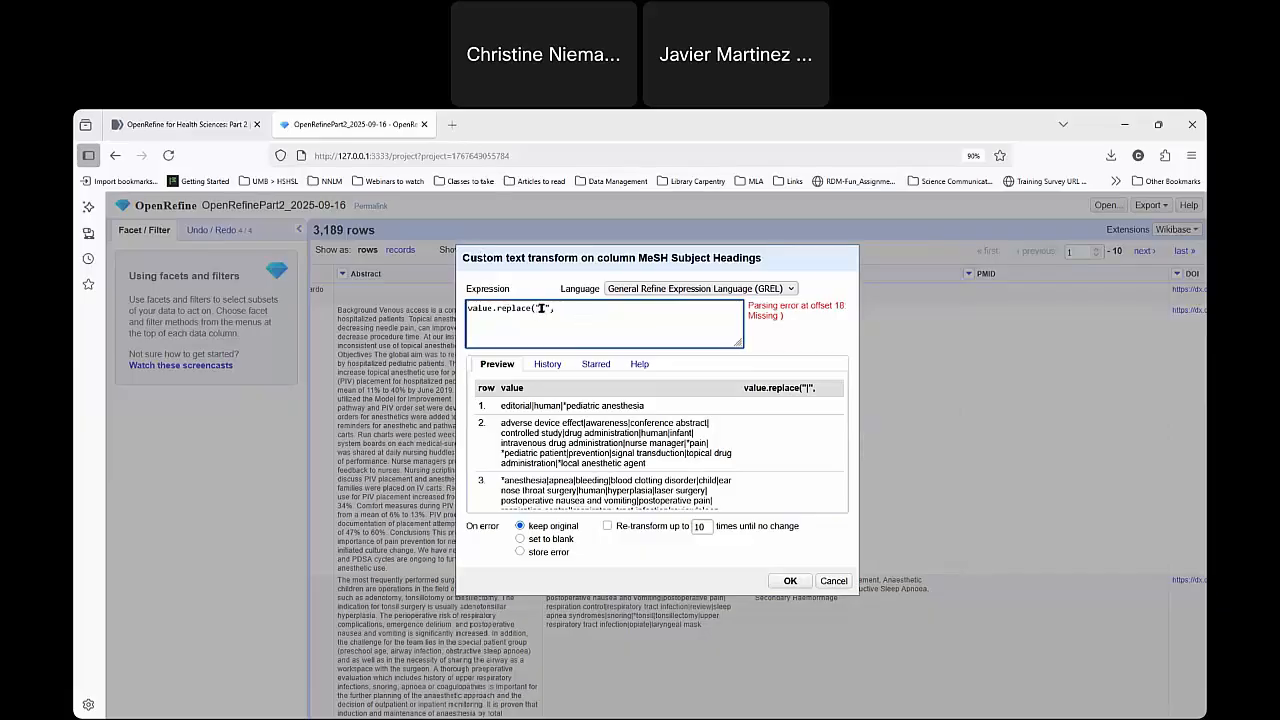
# Complete the expression as value.replace("|", ", ") with a comma and space as the replacement text.
pyautogui.moveTo(540, 308); pyautogui.dragTo(546, 308)
pyautogui.click(575, 340)
pyautogui.moveTo(536, 308); pyautogui.dragTo(545, 308)
pyautogui.moveTo(535, 308); pyautogui.dragTo(552, 308)
pyautogui.click(563, 304)
pyautogui.write('"')
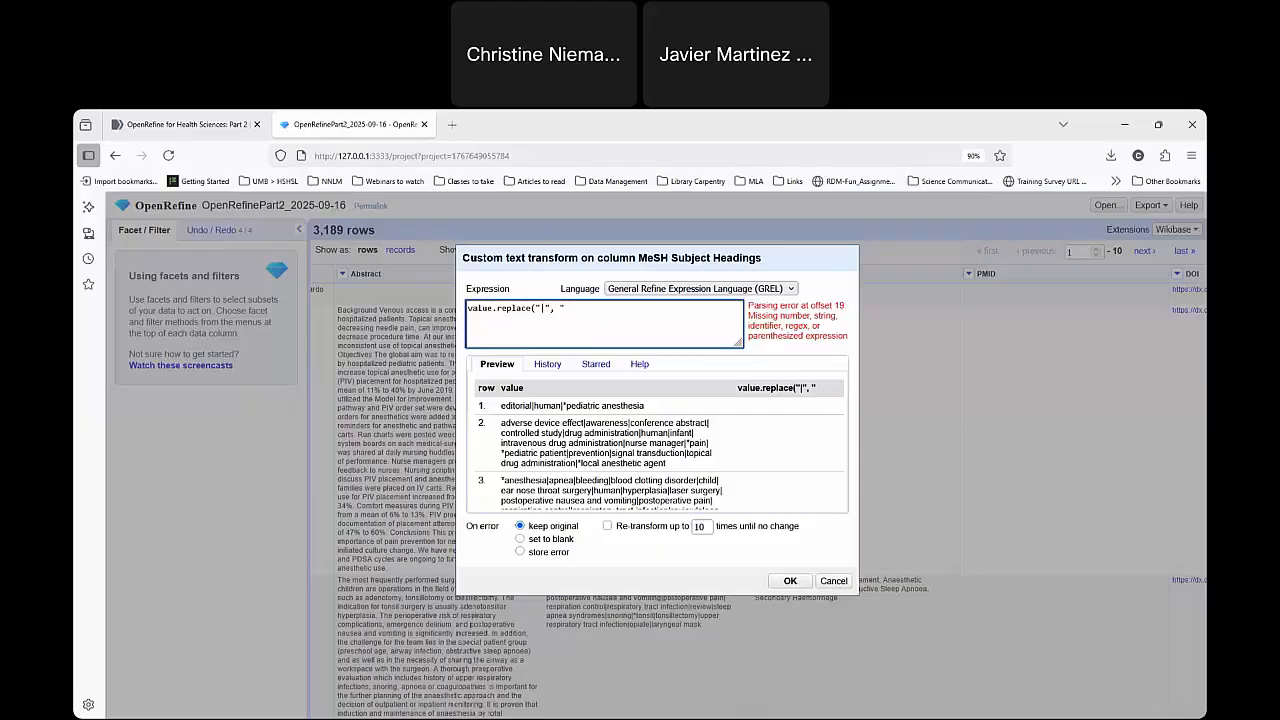
pyautogui.write(',')
pyautogui.write('"')
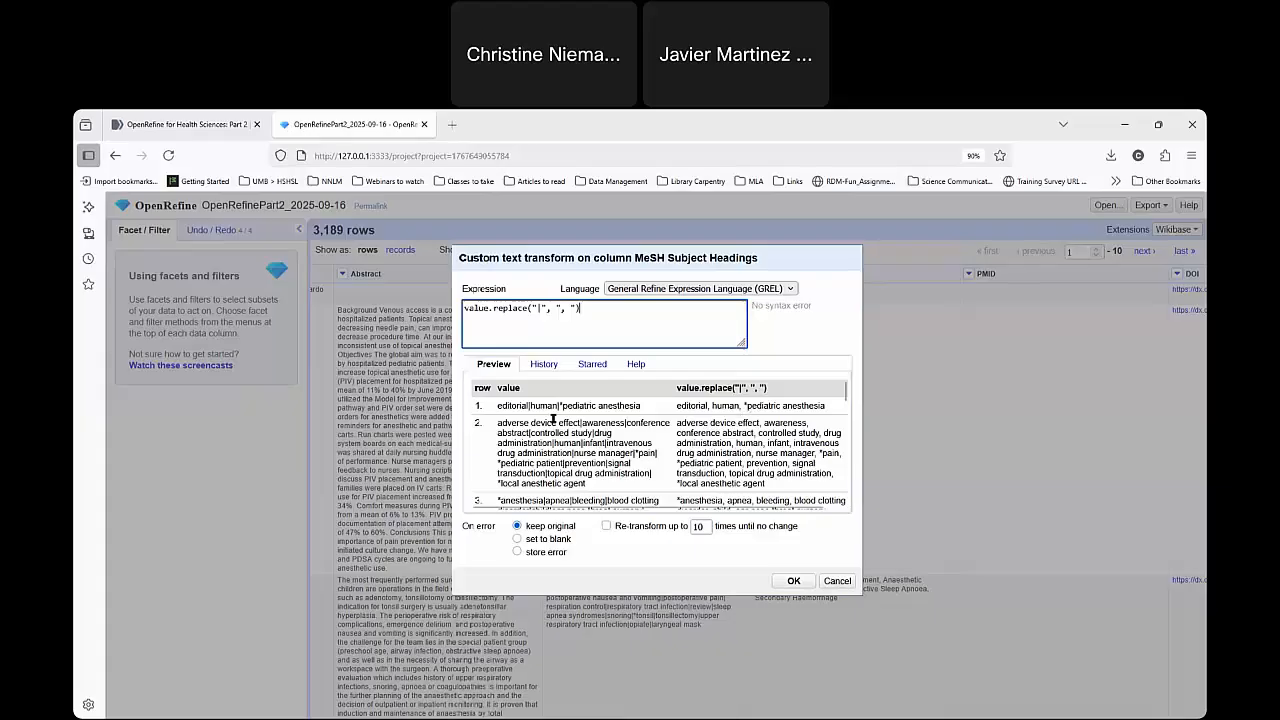
# Compare the original and comma-separated headings in the preview rows, and apply the replace transform to the MeSH Subject Headings column.
pyautogui.moveTo(532, 405); pyautogui.dragTo(636, 406)
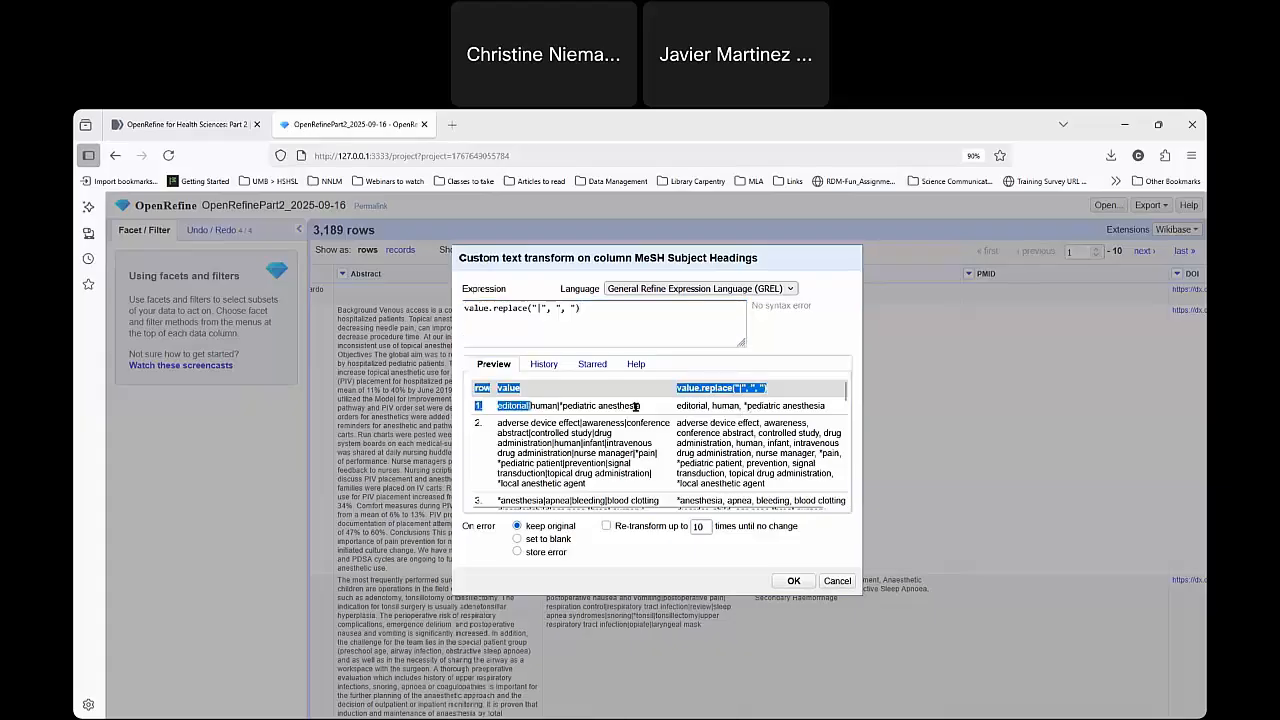
pyautogui.click(768, 406)
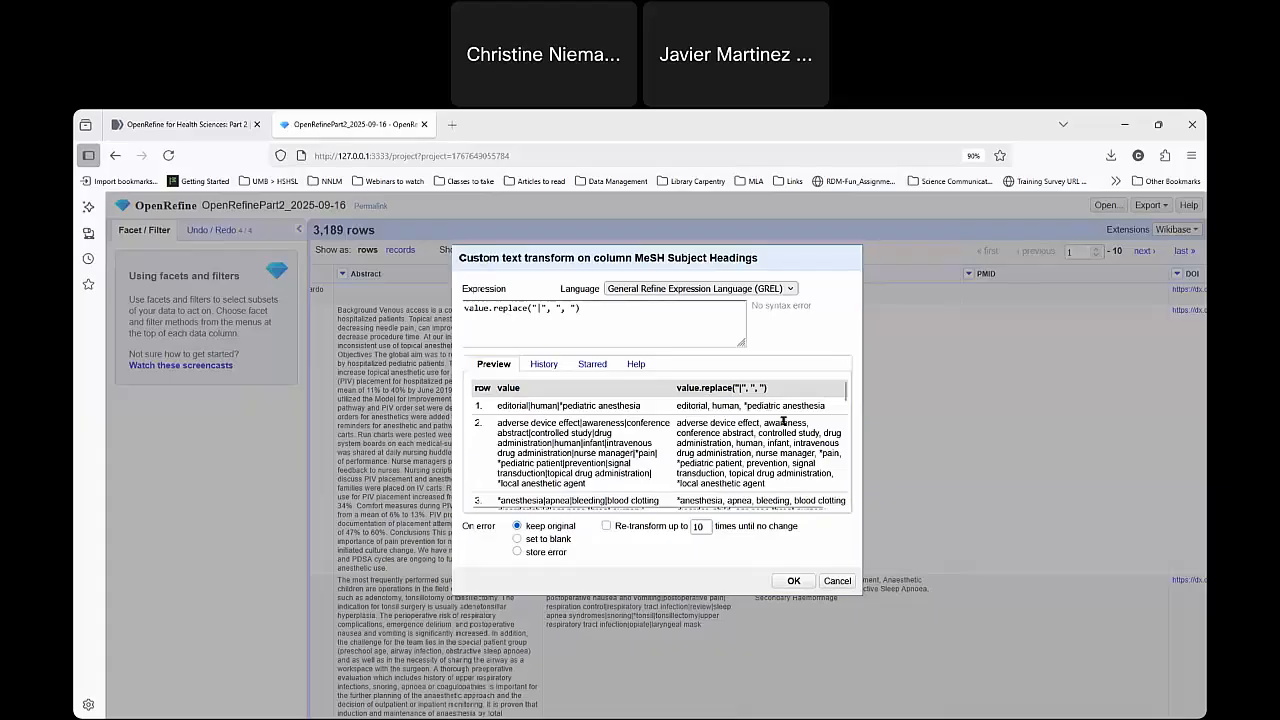
pyautogui.scroll(-1, 760, 502)
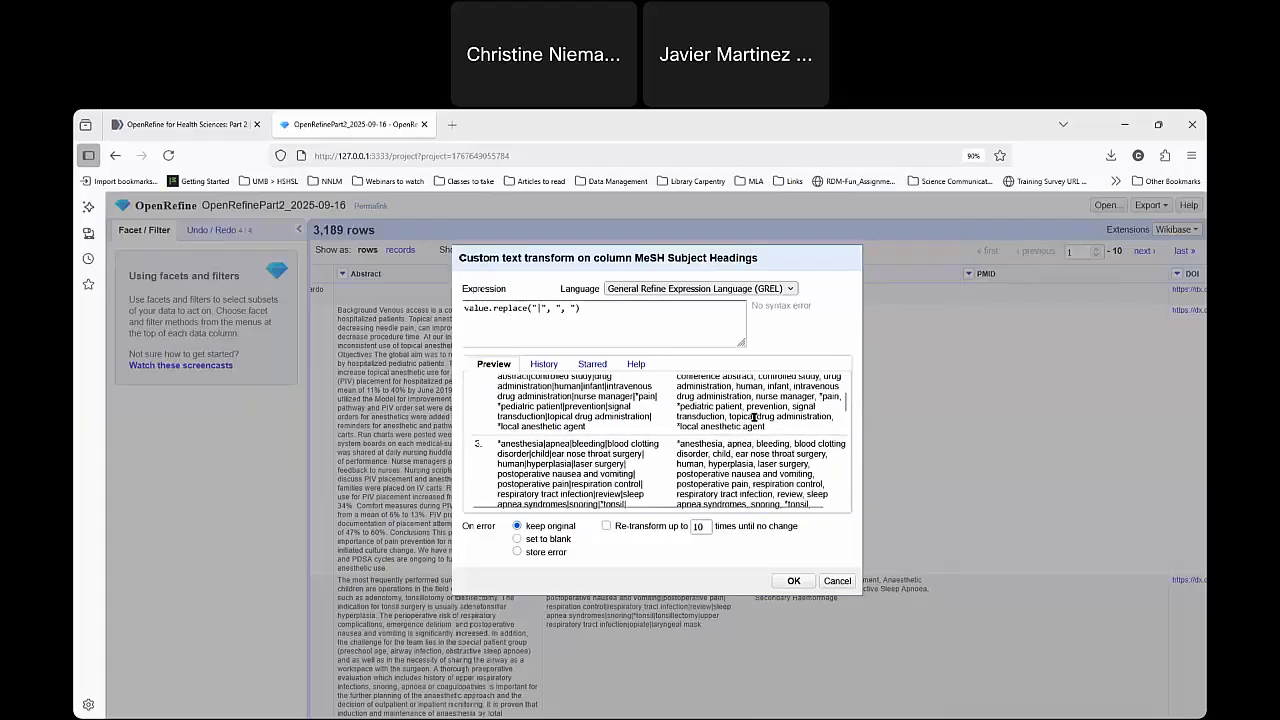
pyautogui.scroll(-1, 797, 460)
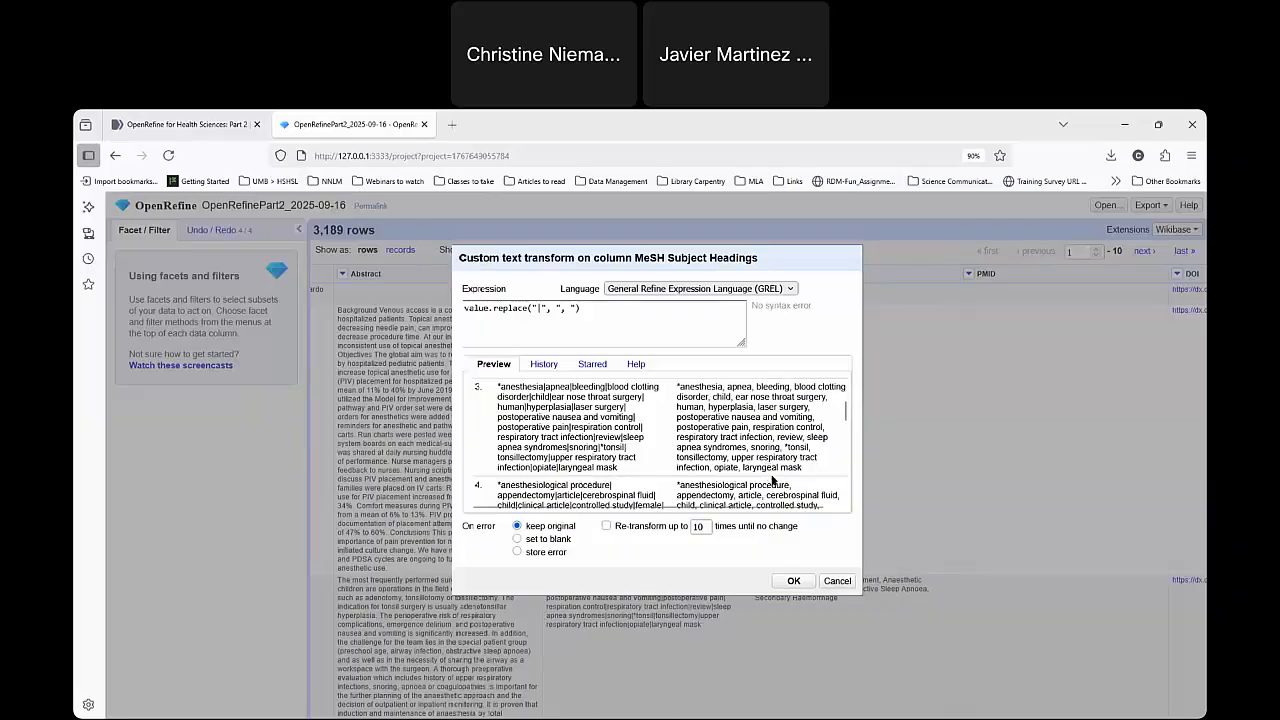
pyautogui.scroll(2, 772, 480)
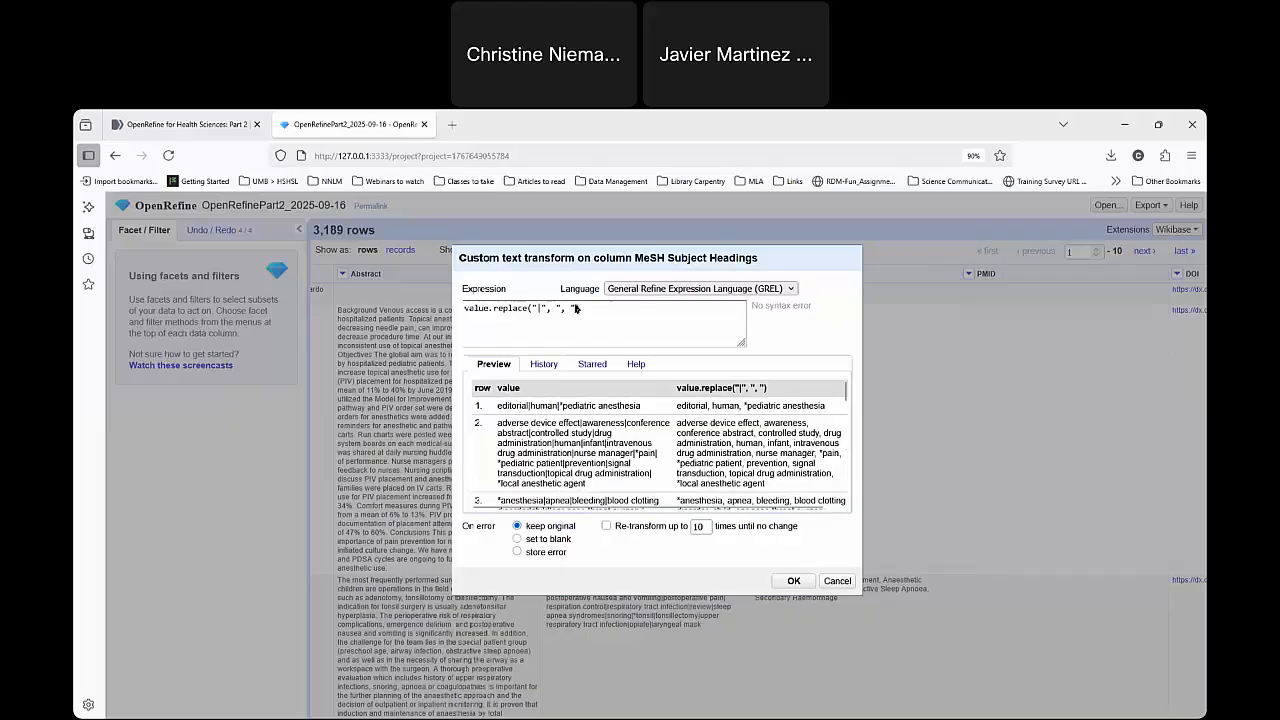
pyautogui.click(593, 312)
pyautogui.write(')')
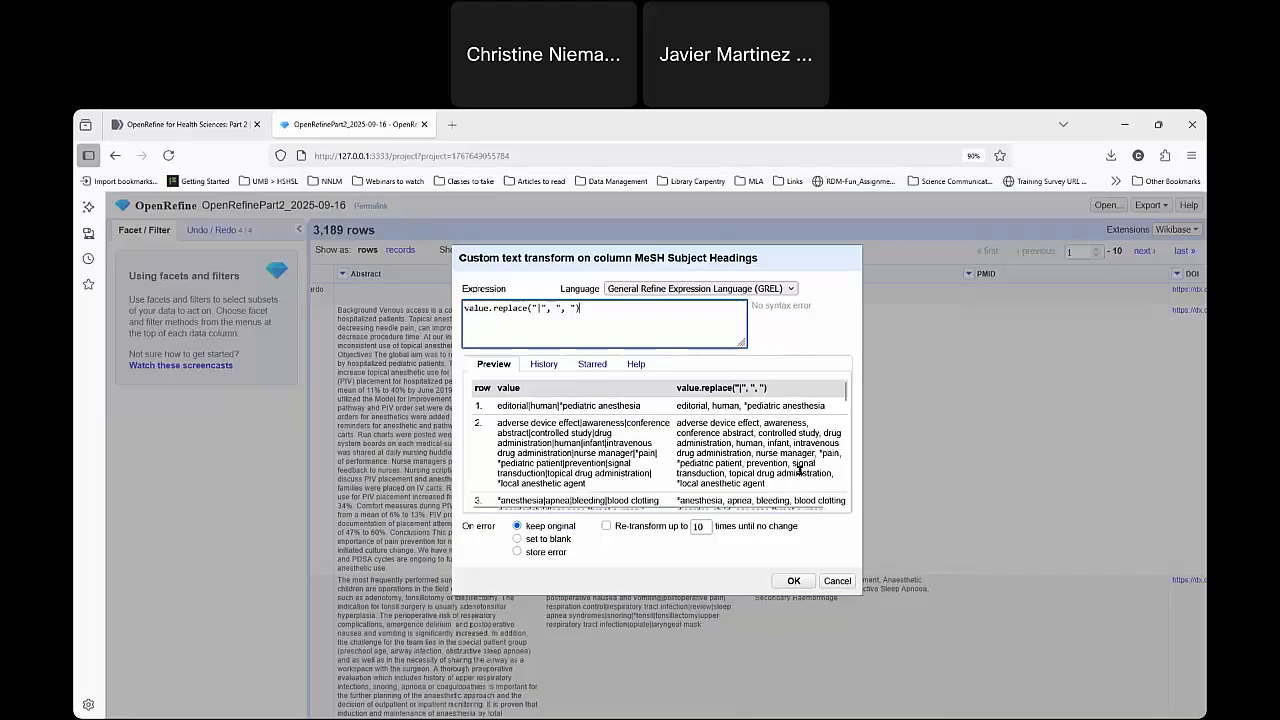
pyautogui.click(803, 584)
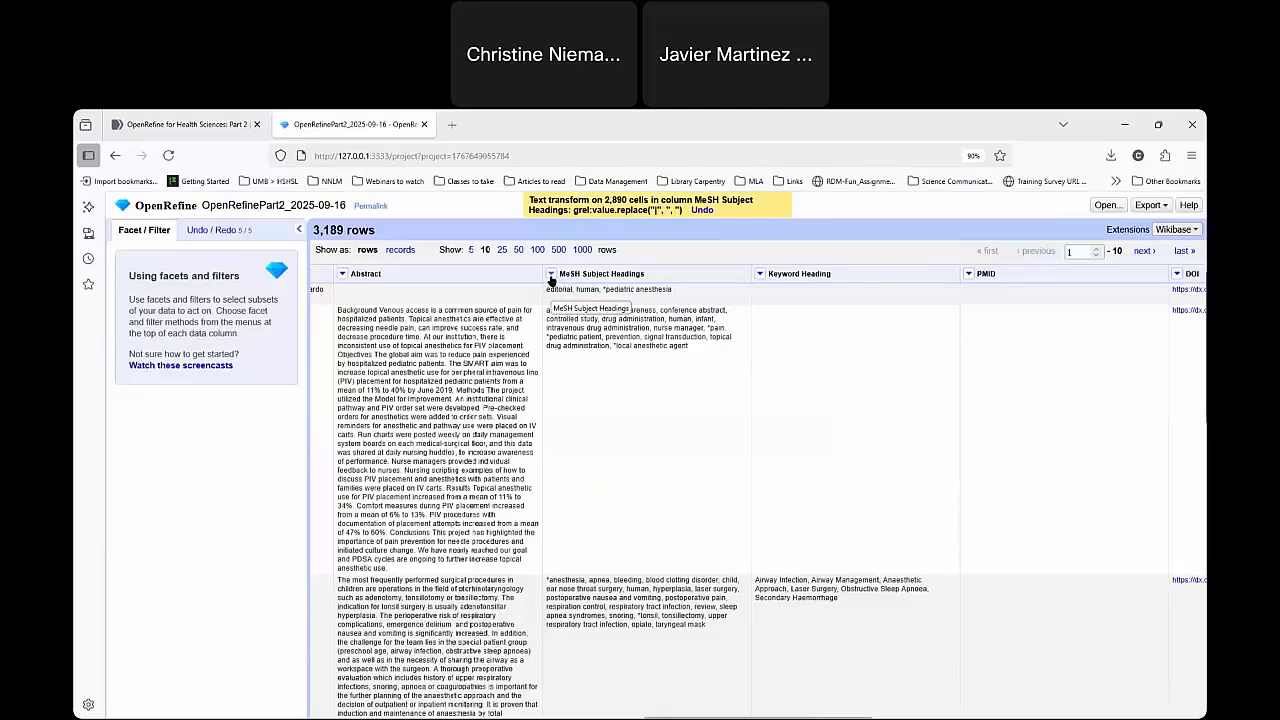
# Start another custom text transform on the MeSH Subject Headings column and enter value.toTitlecase() as its expression.
pyautogui.click(551, 276)
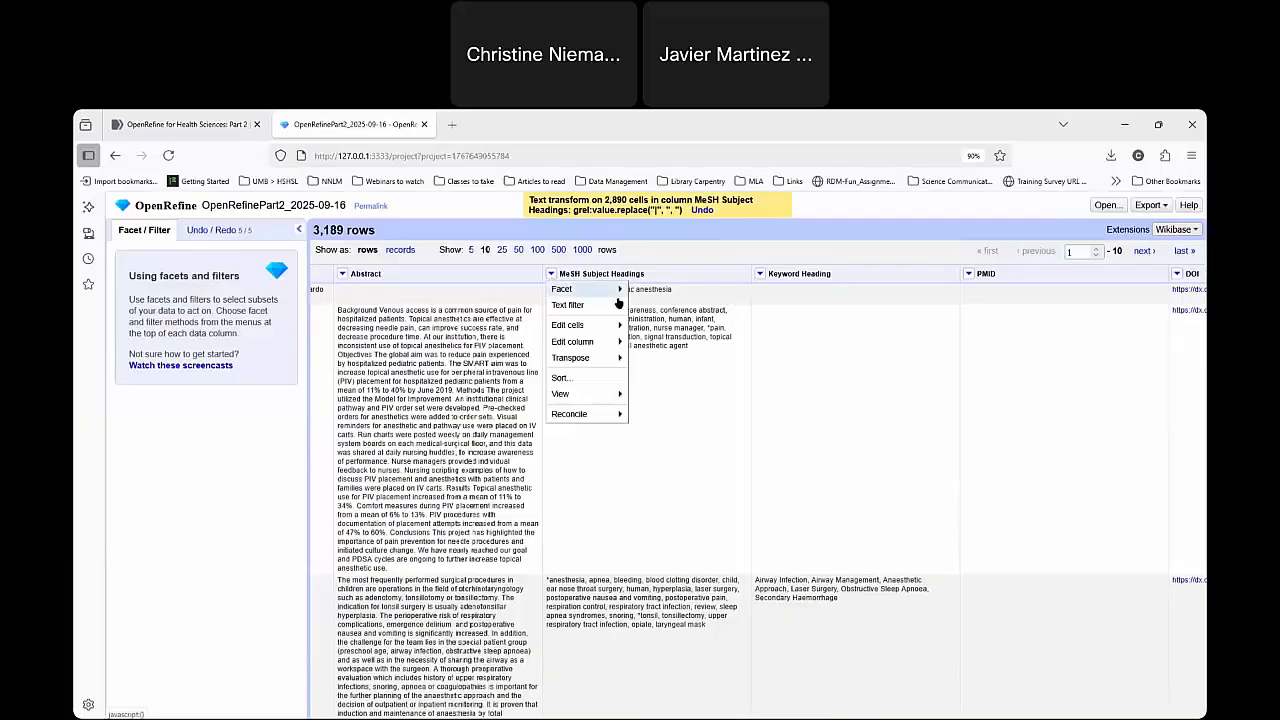
pyautogui.moveTo(609, 330)
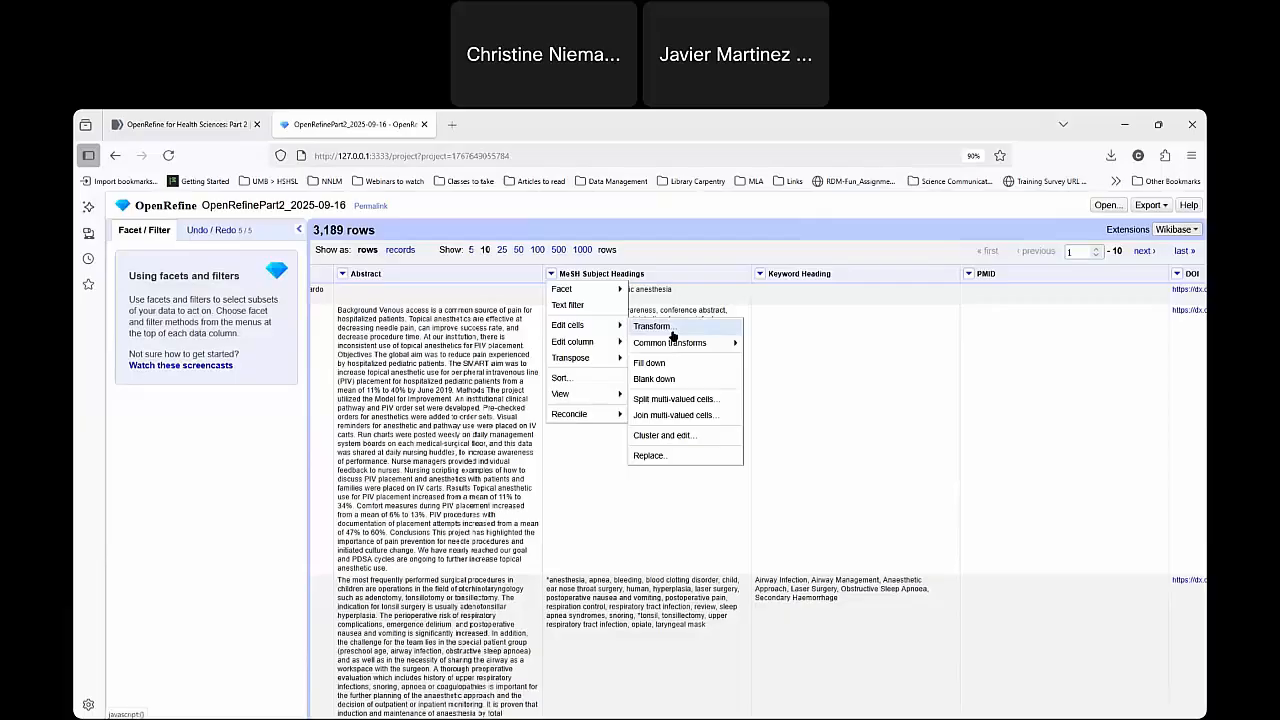
pyautogui.click(673, 335)
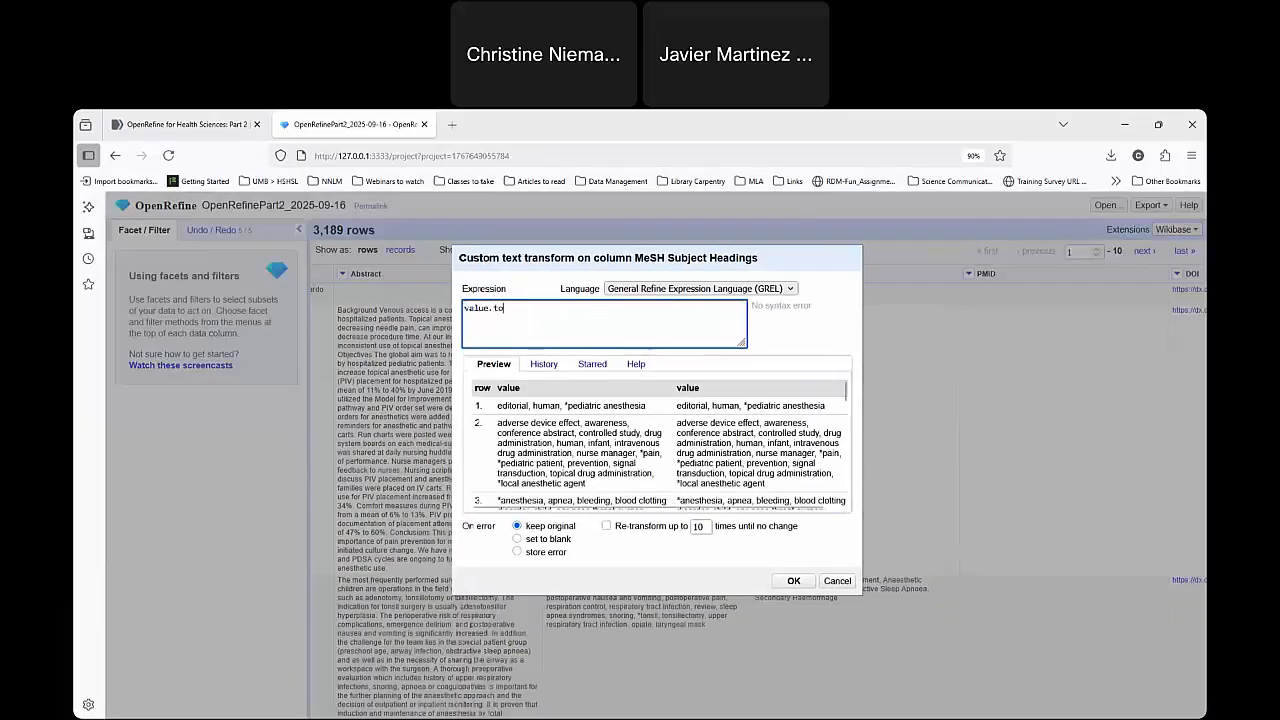
pyautogui.write('.toTi')
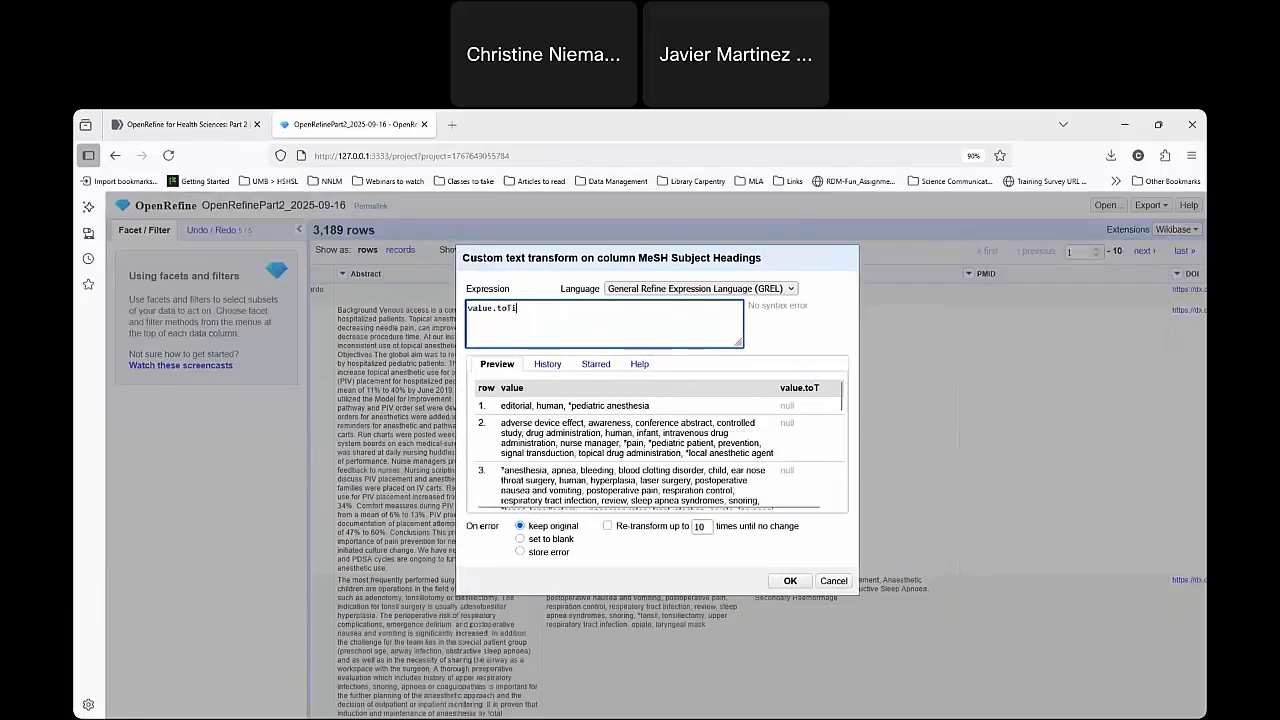
pyautogui.write('tlecase()')
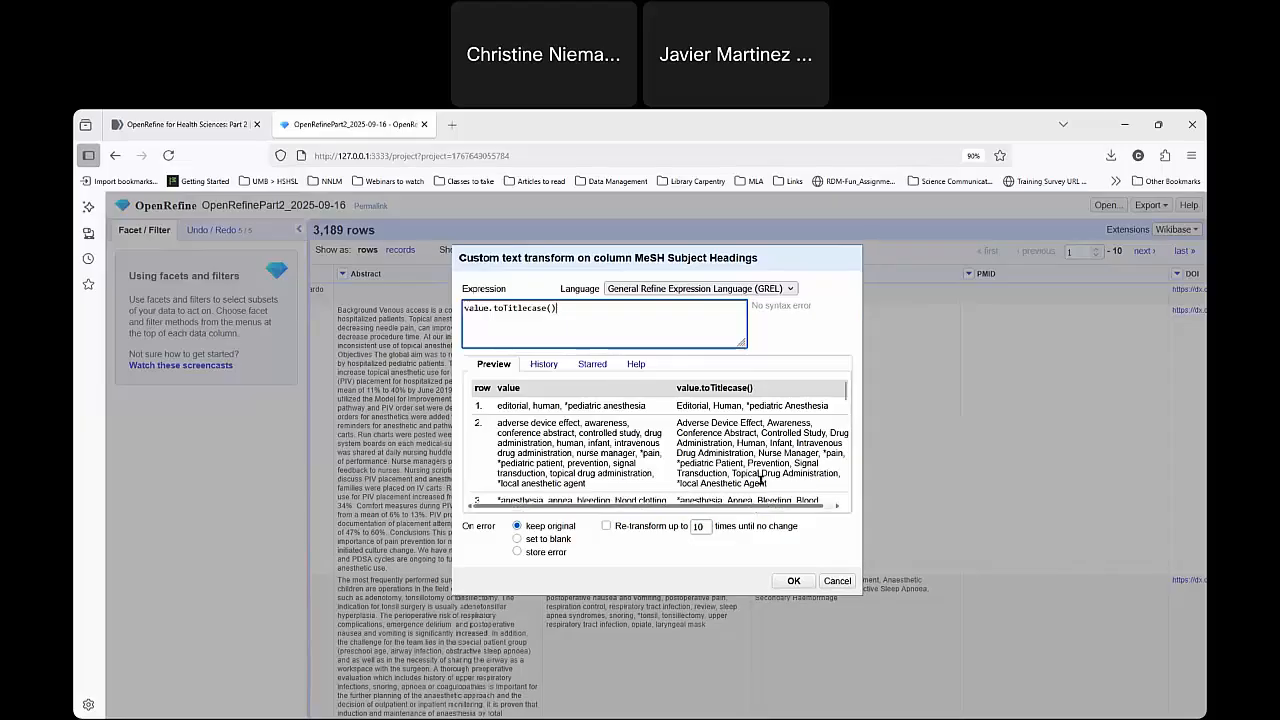
# Compare the original and title-cased headings in the preview rows, checking the words that follow an asterisk.
pyautogui.scroll(-1, 810, 452)
pyautogui.scroll(-1, 798, 464)
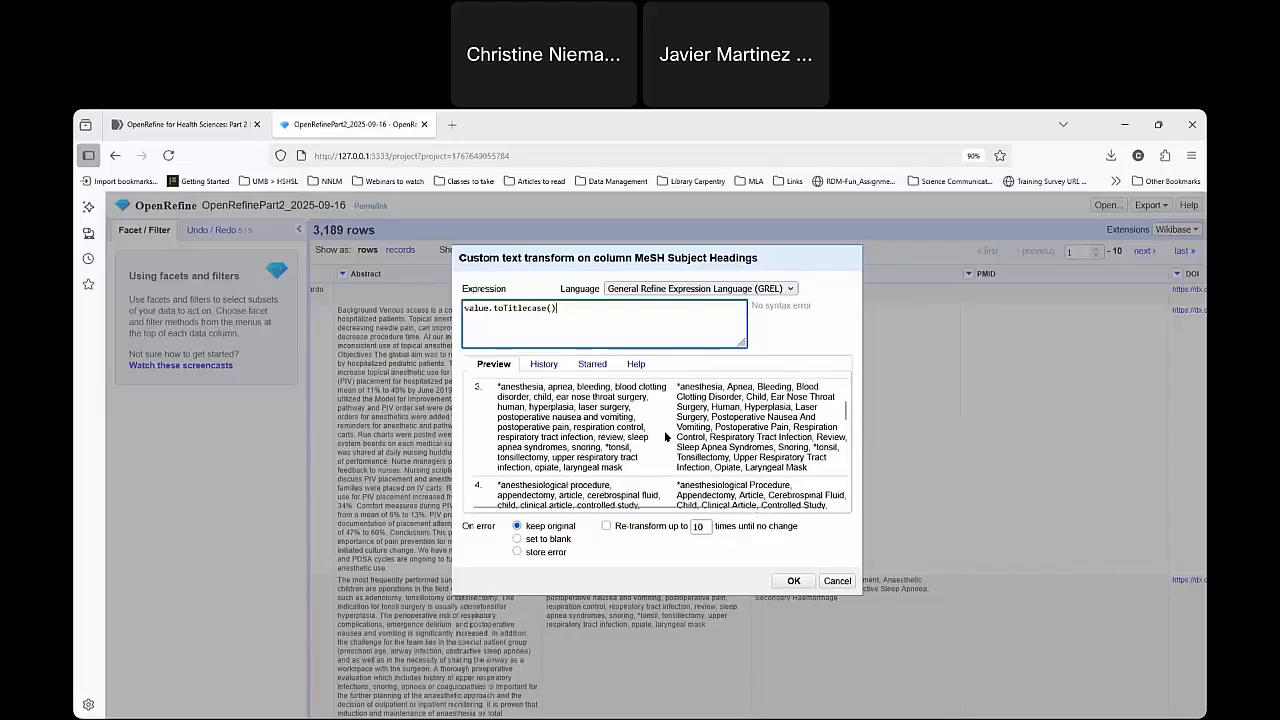
pyautogui.scroll(1, 700, 430)
pyautogui.moveTo(678, 446); pyautogui.dragTo(681, 444)
pyautogui.click(681, 443)
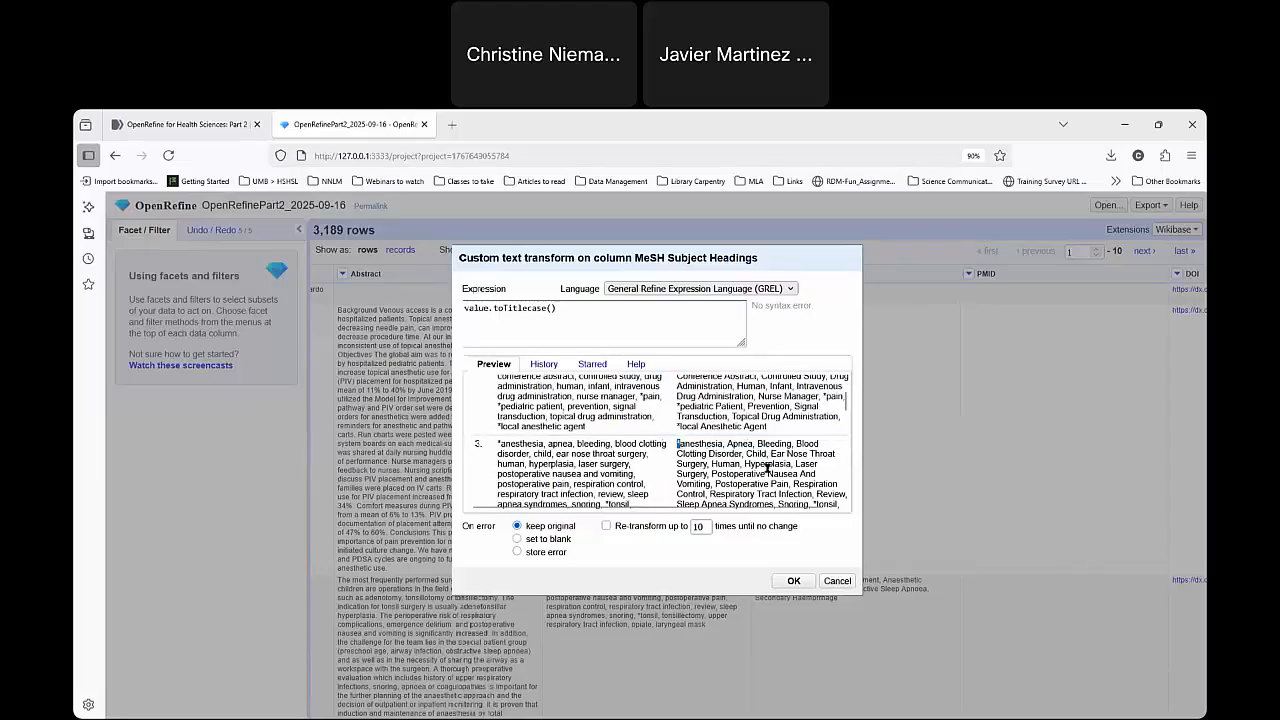
pyautogui.scroll(1, 771, 466)
pyautogui.scroll(-2, 774, 478)
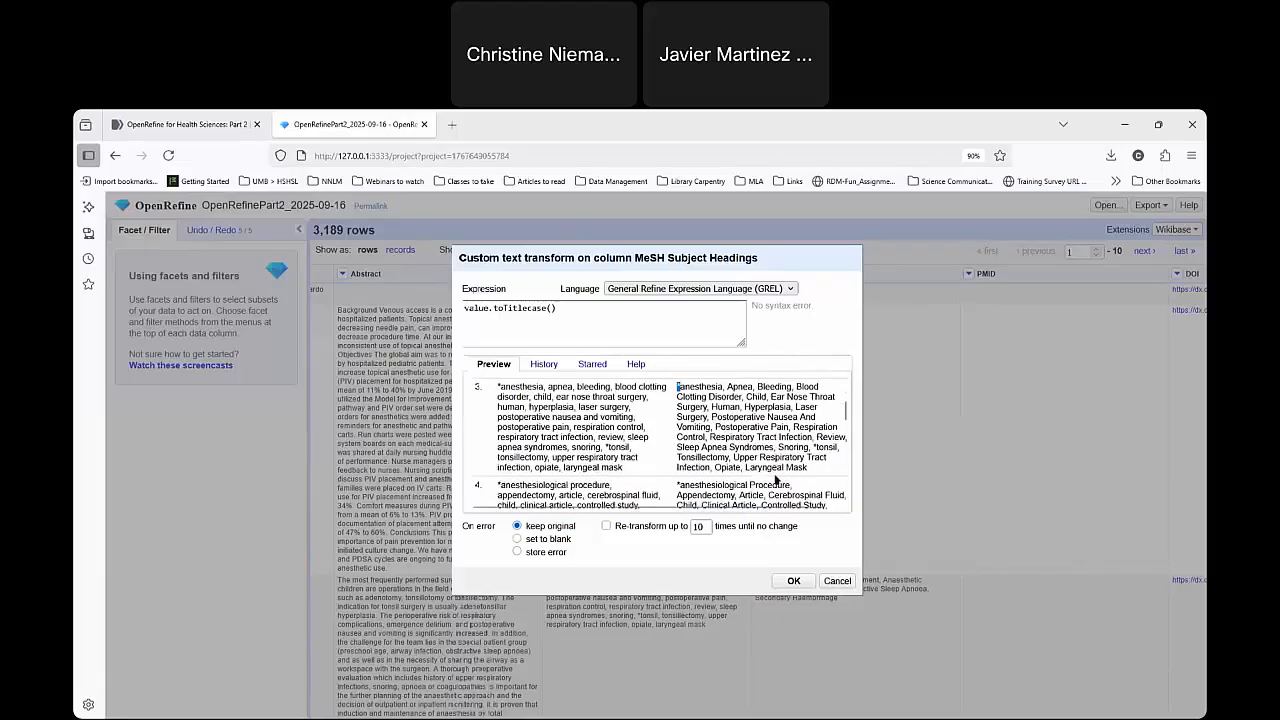
pyautogui.scroll(2, 755, 478)
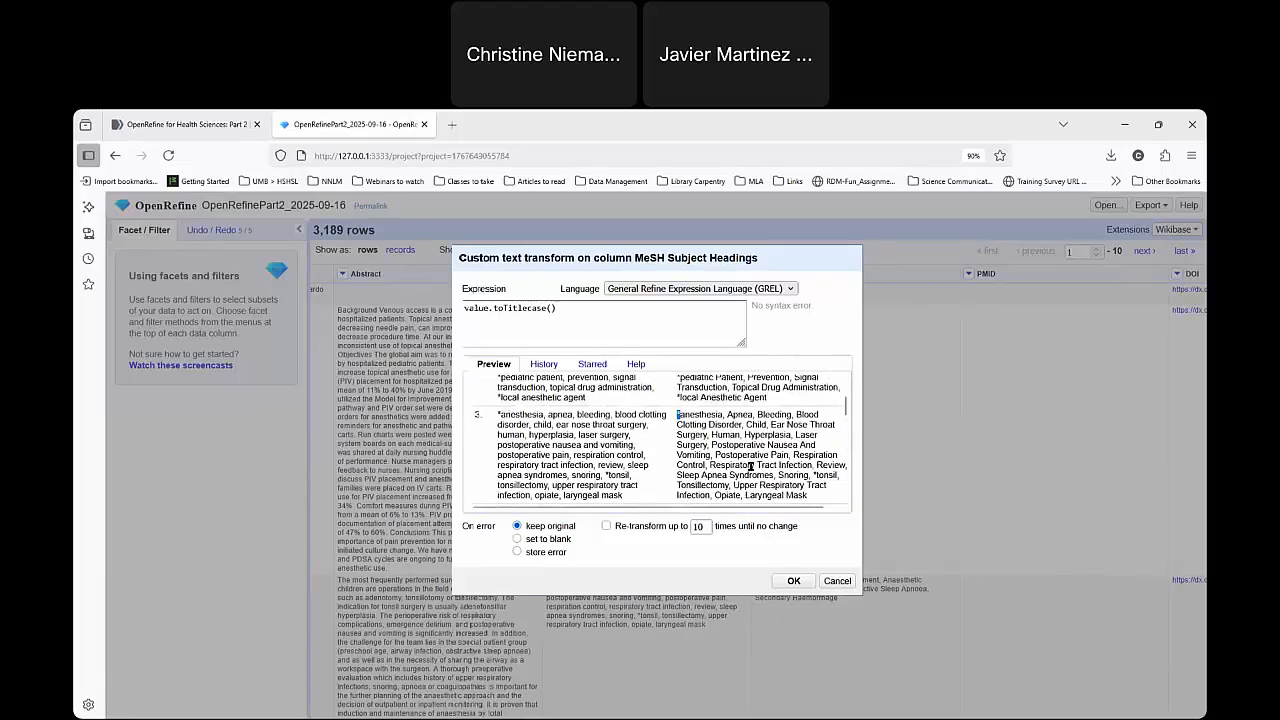
pyautogui.click(724, 473)
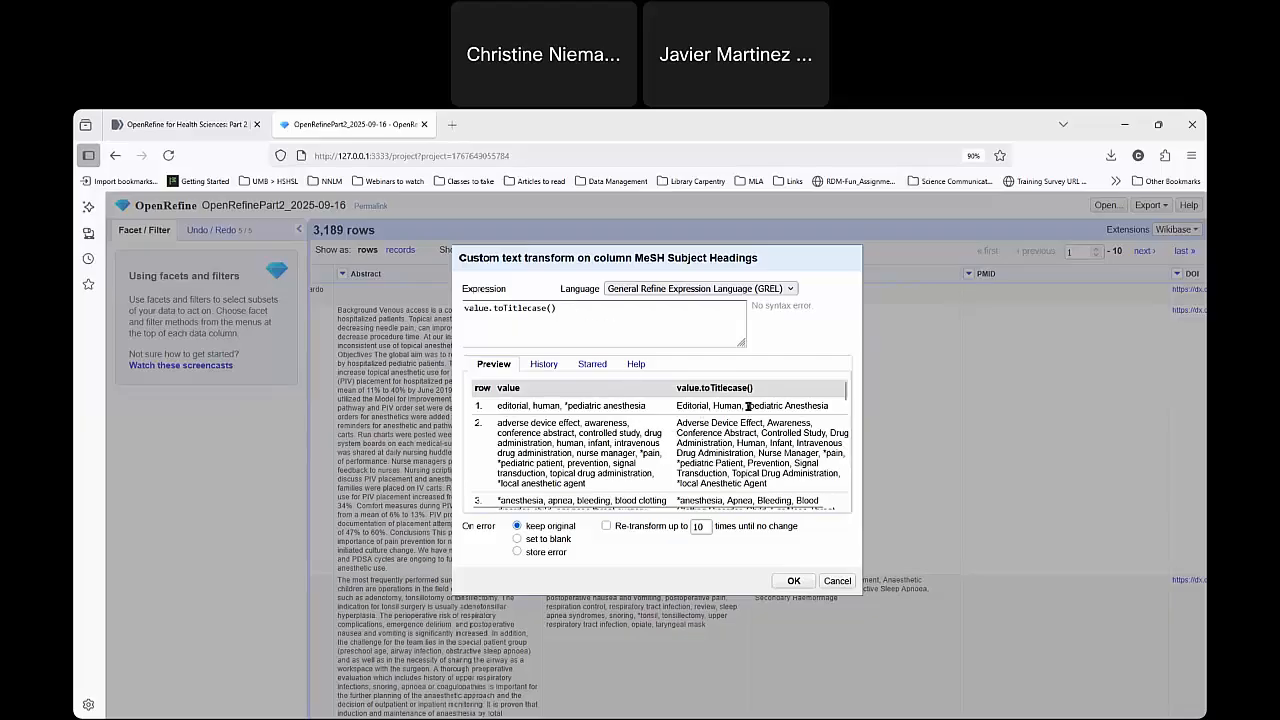
# Look up the toTitlecase function in the expression help and examine its string and optional delimiters arguments.
pyautogui.click(636, 365)
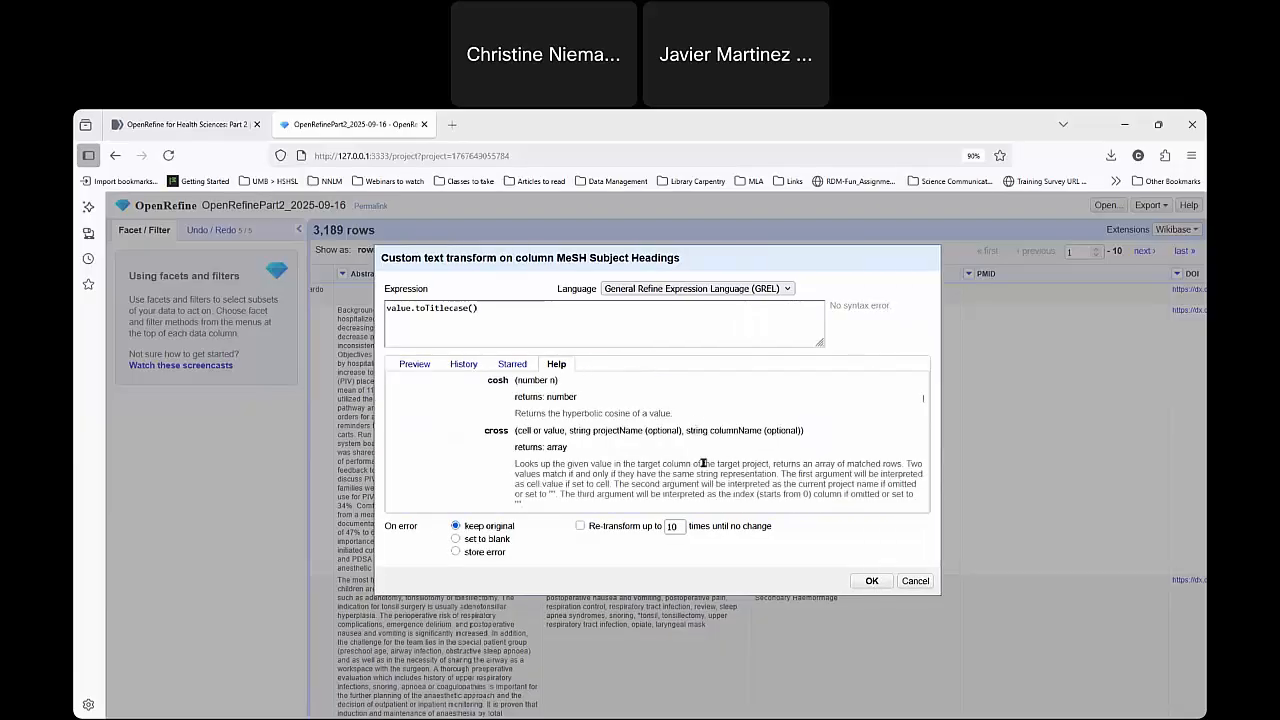
pyautogui.scroll(-1, 567, 427)
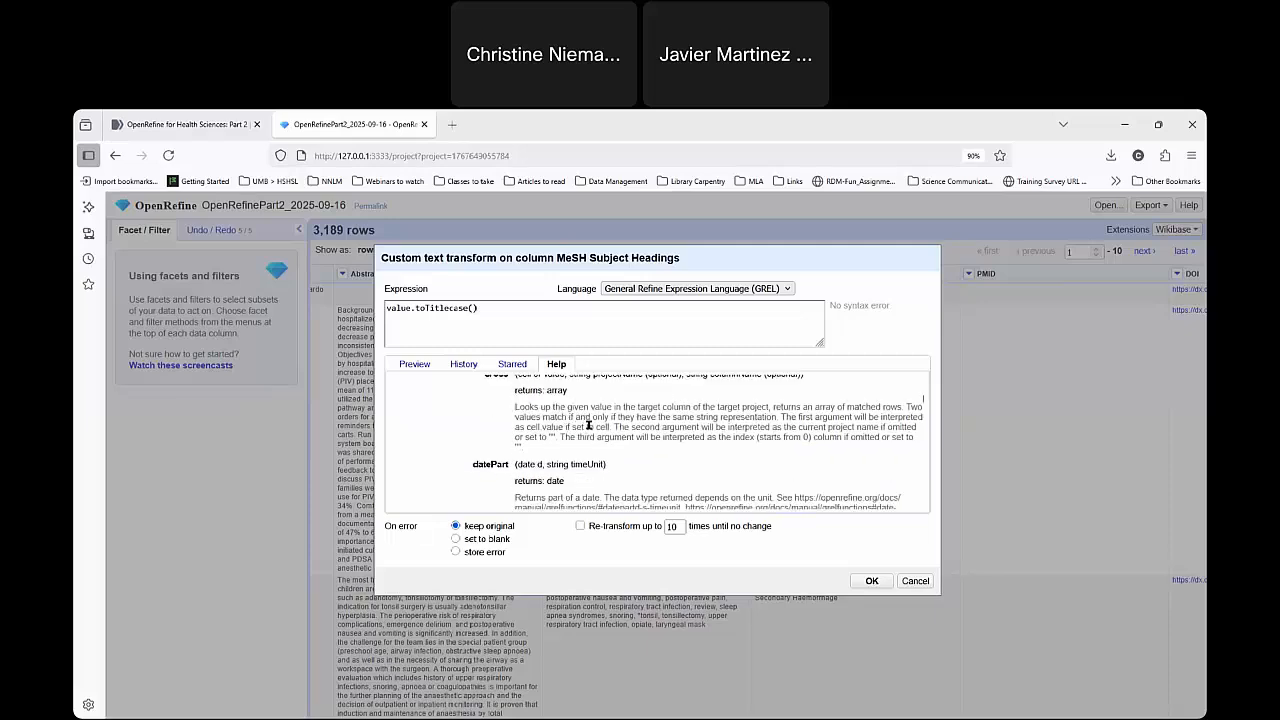
pyautogui.scroll(-3, 587, 427)
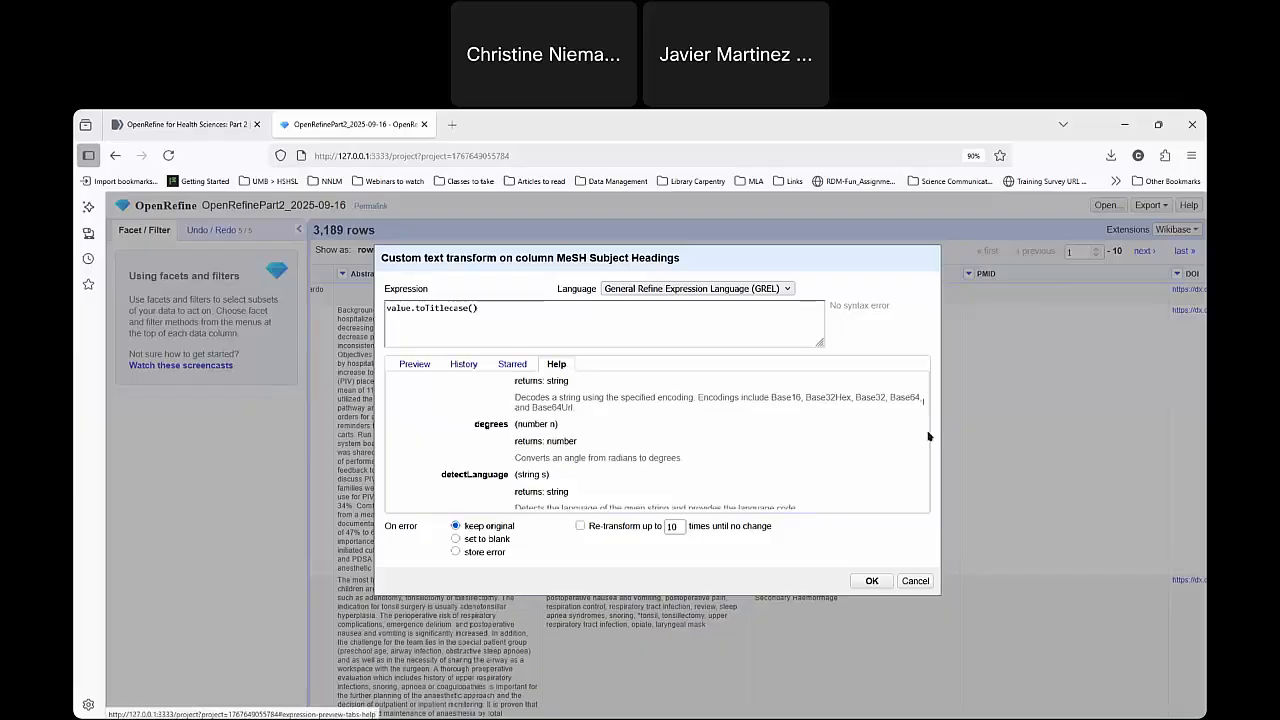
pyautogui.moveTo(925, 405); pyautogui.dragTo(921, 482)
pyautogui.scroll(-3, 550, 450)
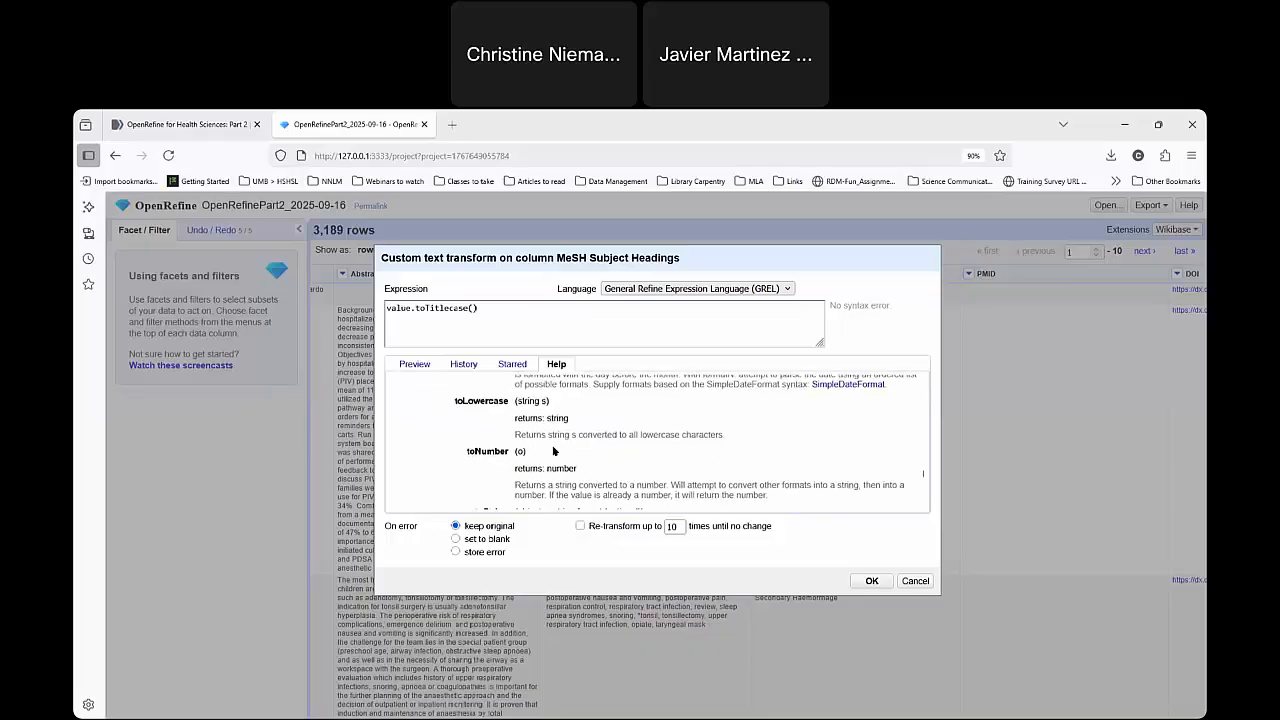
pyautogui.scroll(-2, 546, 452)
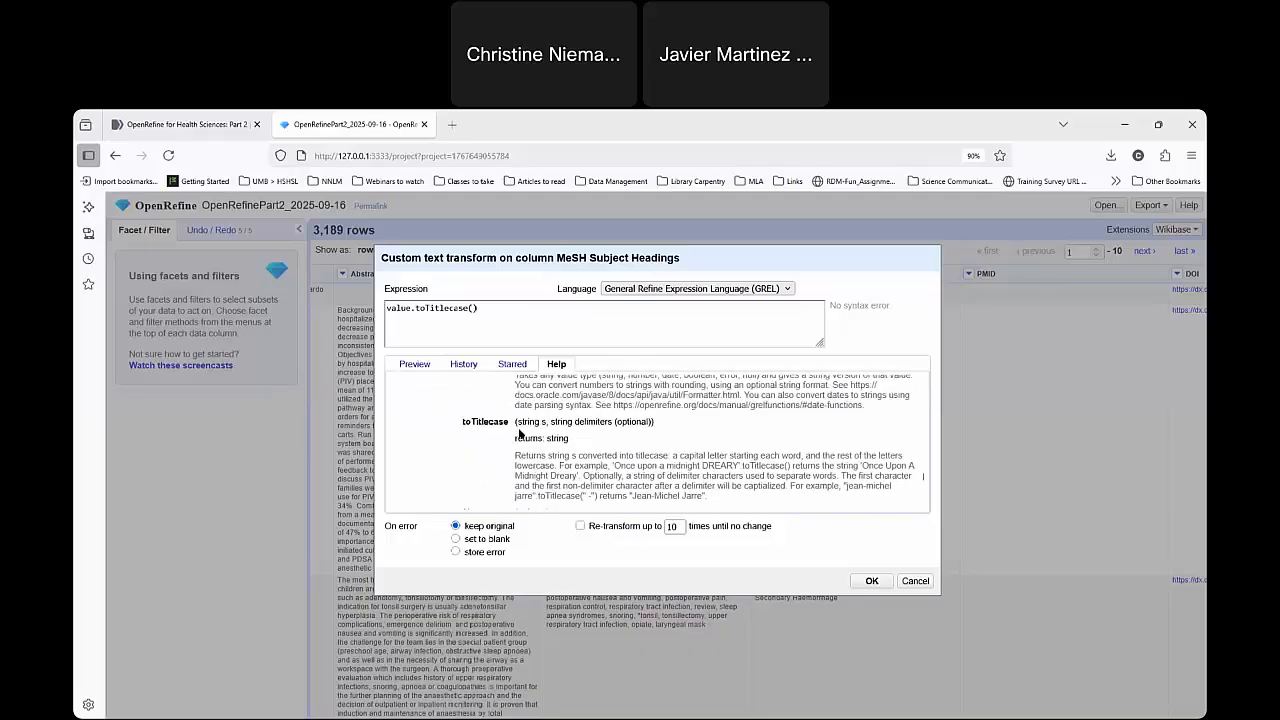
pyautogui.moveTo(516, 421); pyautogui.dragTo(622, 424)
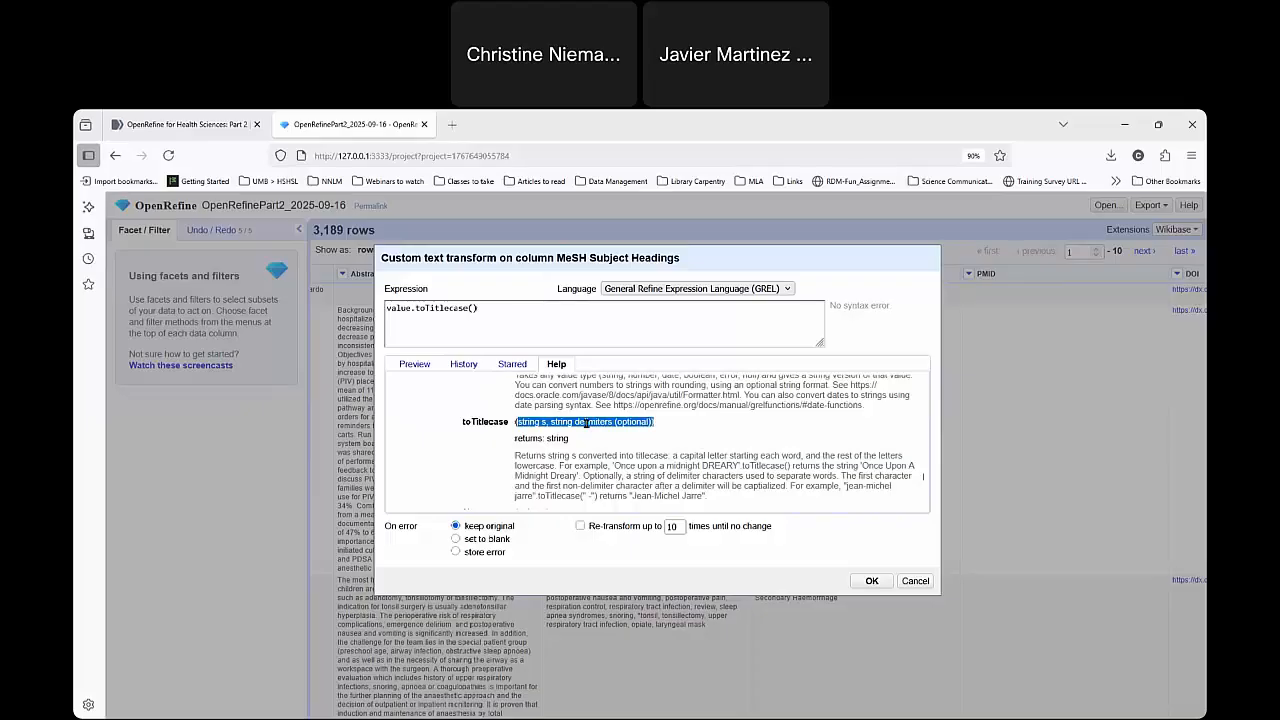
pyautogui.click(686, 474)
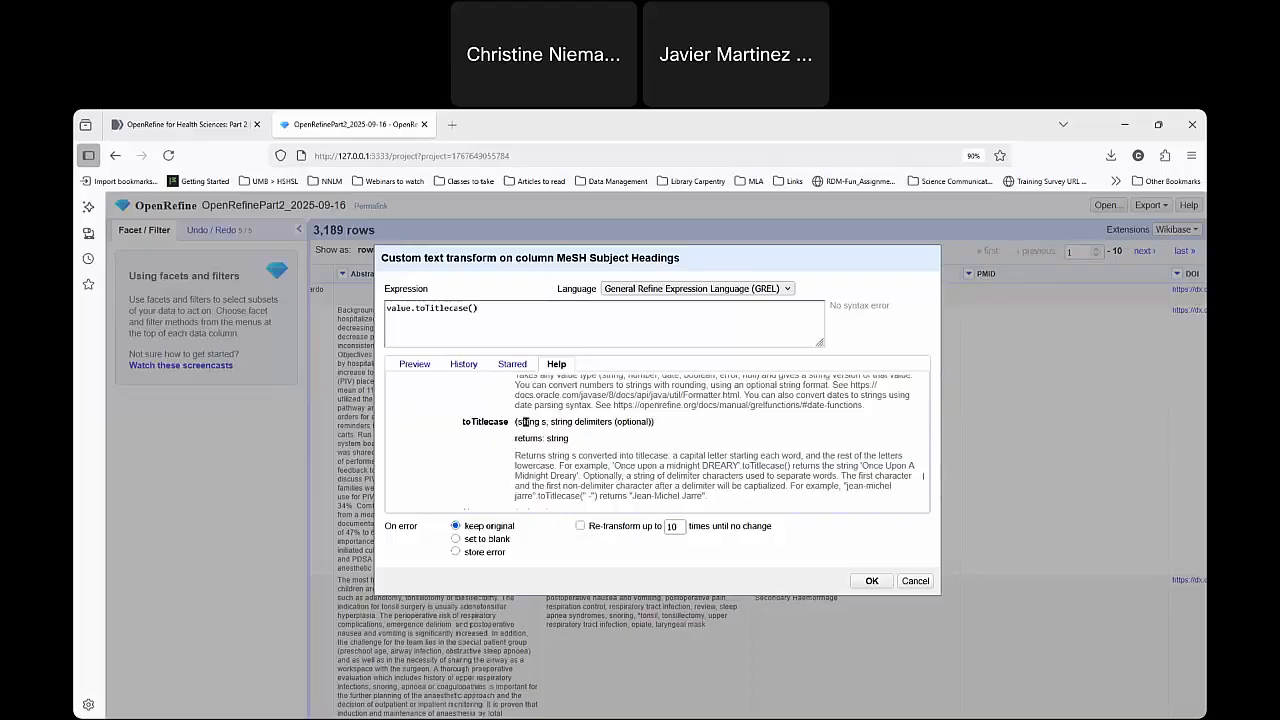
pyautogui.moveTo(519, 421); pyautogui.dragTo(547, 422)
pyautogui.click(557, 422)
pyautogui.moveTo(553, 422); pyautogui.dragTo(652, 423)
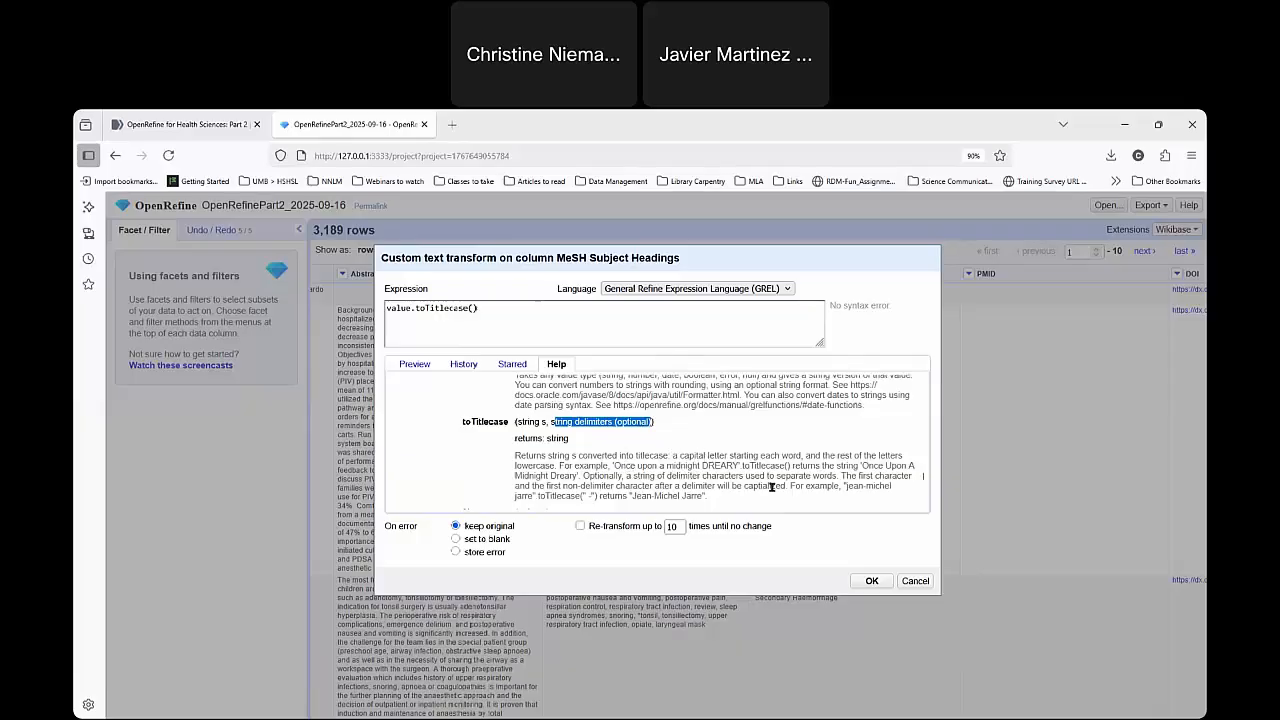
pyautogui.click(427, 309)
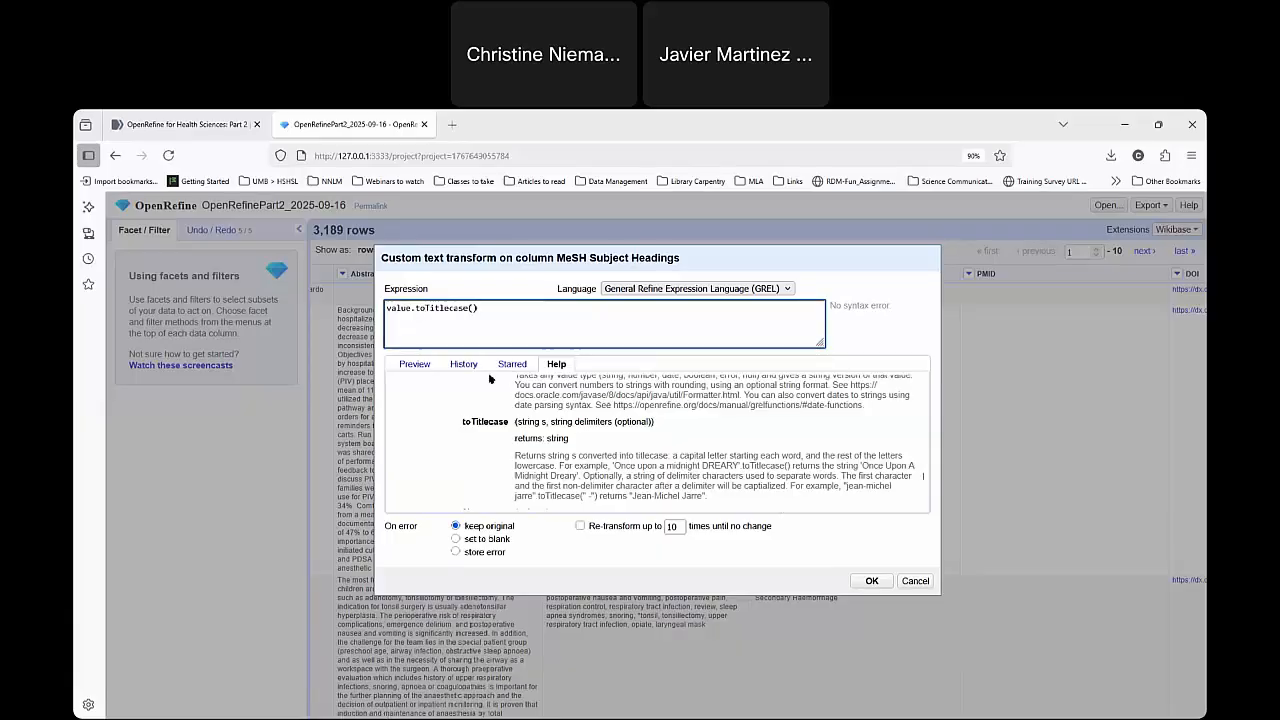
pyautogui.click(414, 364)
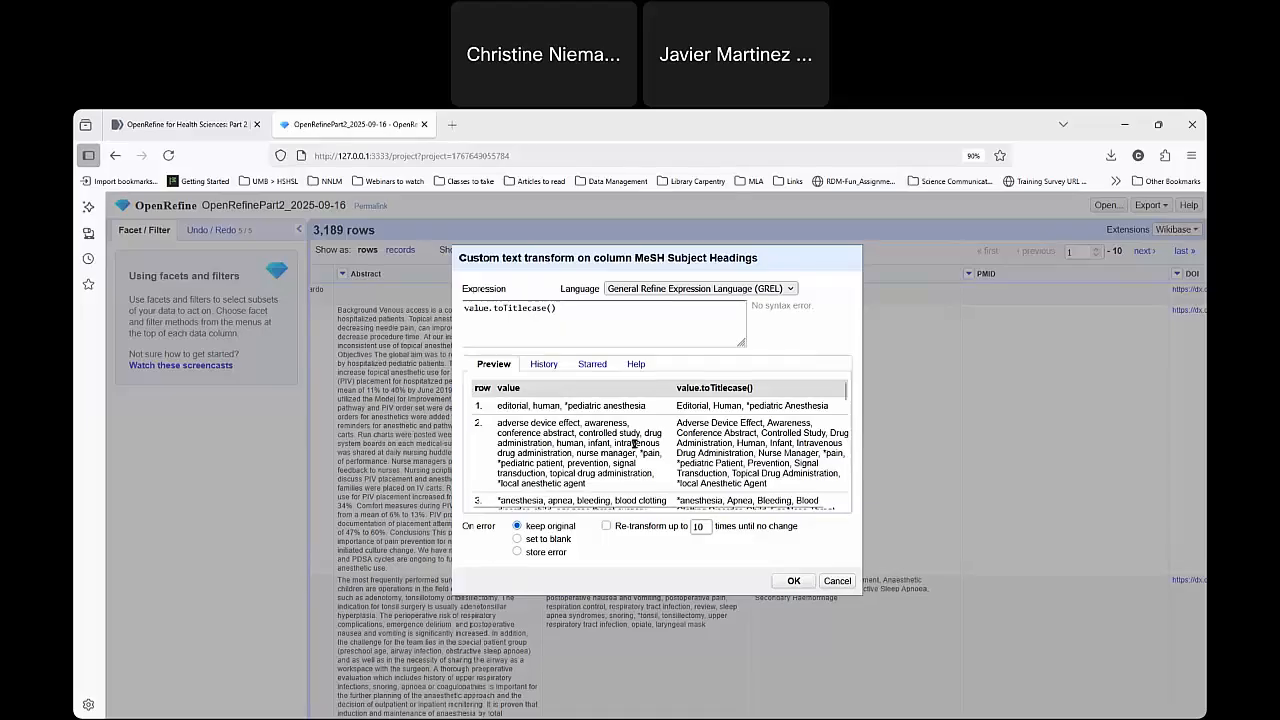
# Rewrite the expression as toTitlecase(value, ", *") with comma, space and asterisk as the delimiters.
pyautogui.click(486, 308)
pyautogui.click(493, 307)
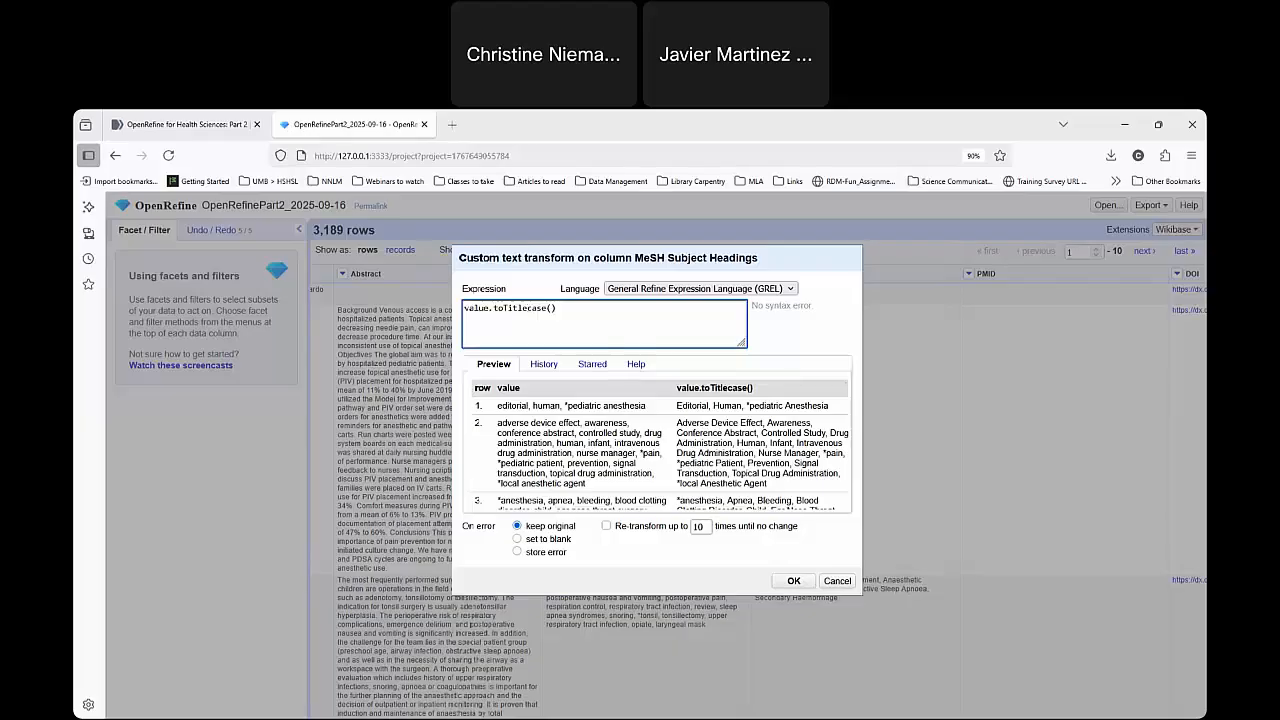
pyautogui.press('BackSpace')
pyautogui.press('BackSpace')
pyautogui.press('BackSpace')
pyautogui.press('BackSpace')
pyautogui.press('BackSpace')
pyautogui.press('BackSpace')
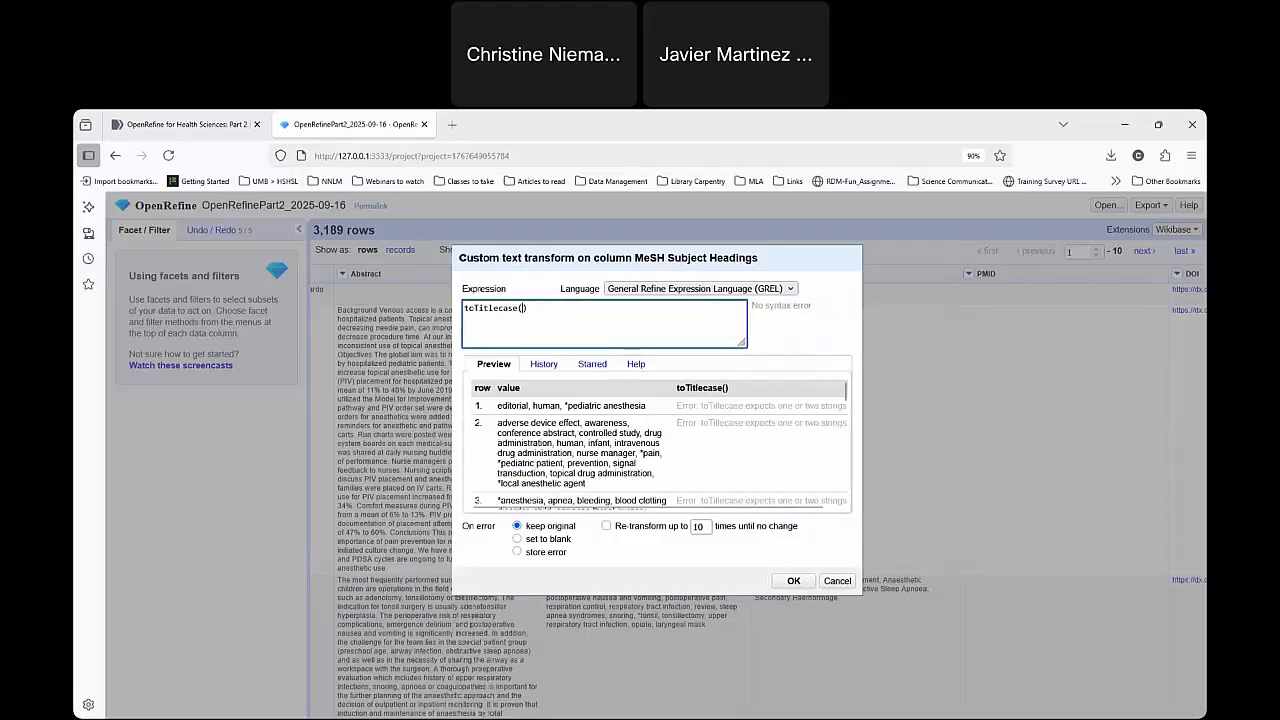
pyautogui.click(522, 307)
pyautogui.write('value,')
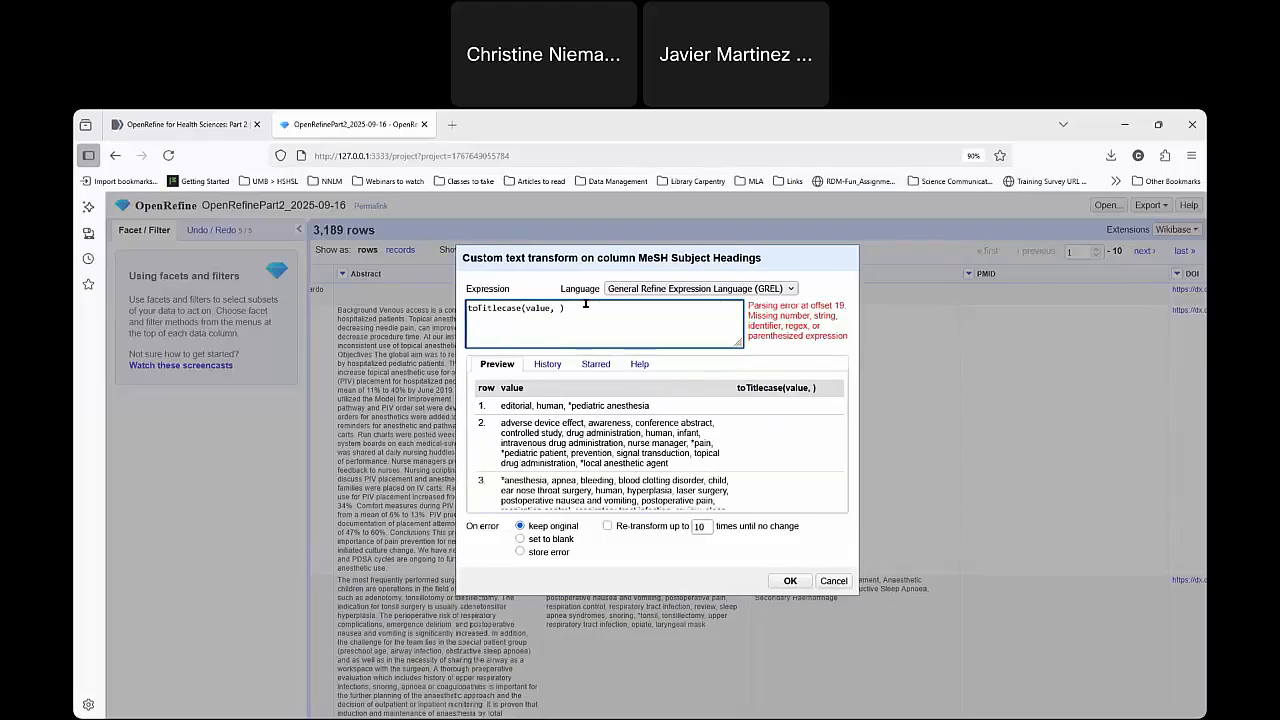
pyautogui.write('"')
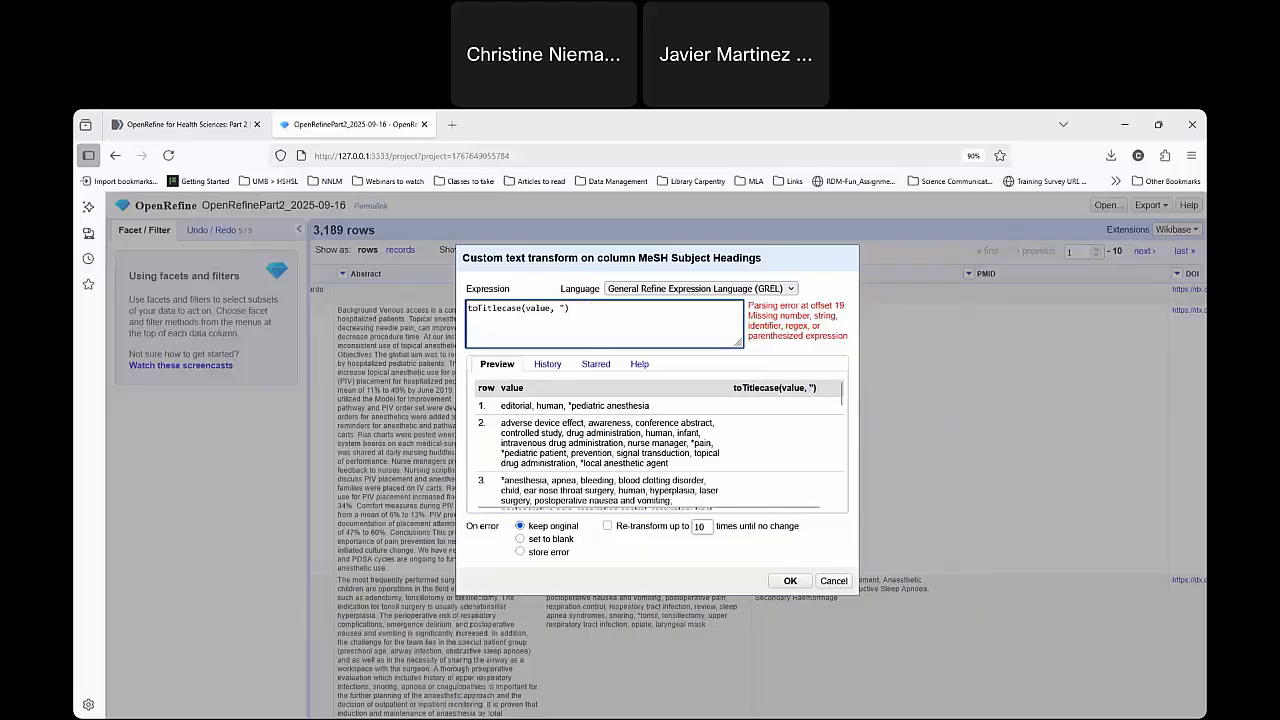
pyautogui.write(', ')
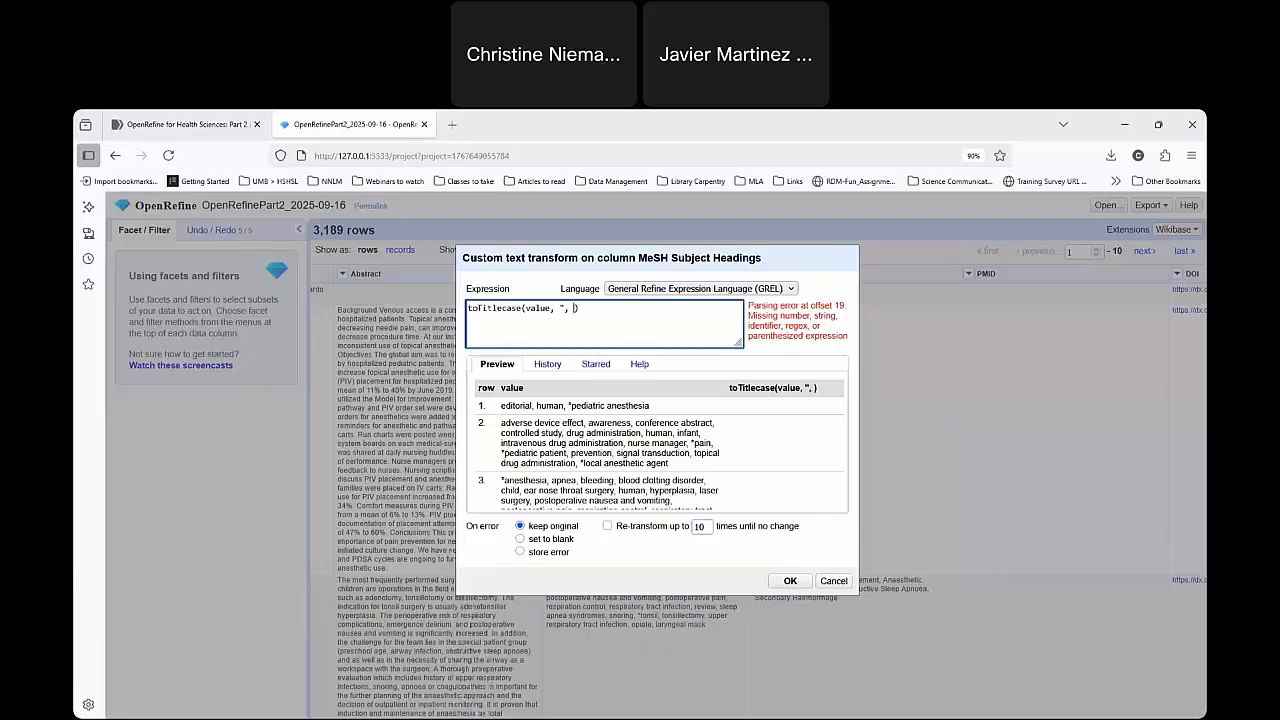
pyautogui.write('*"')
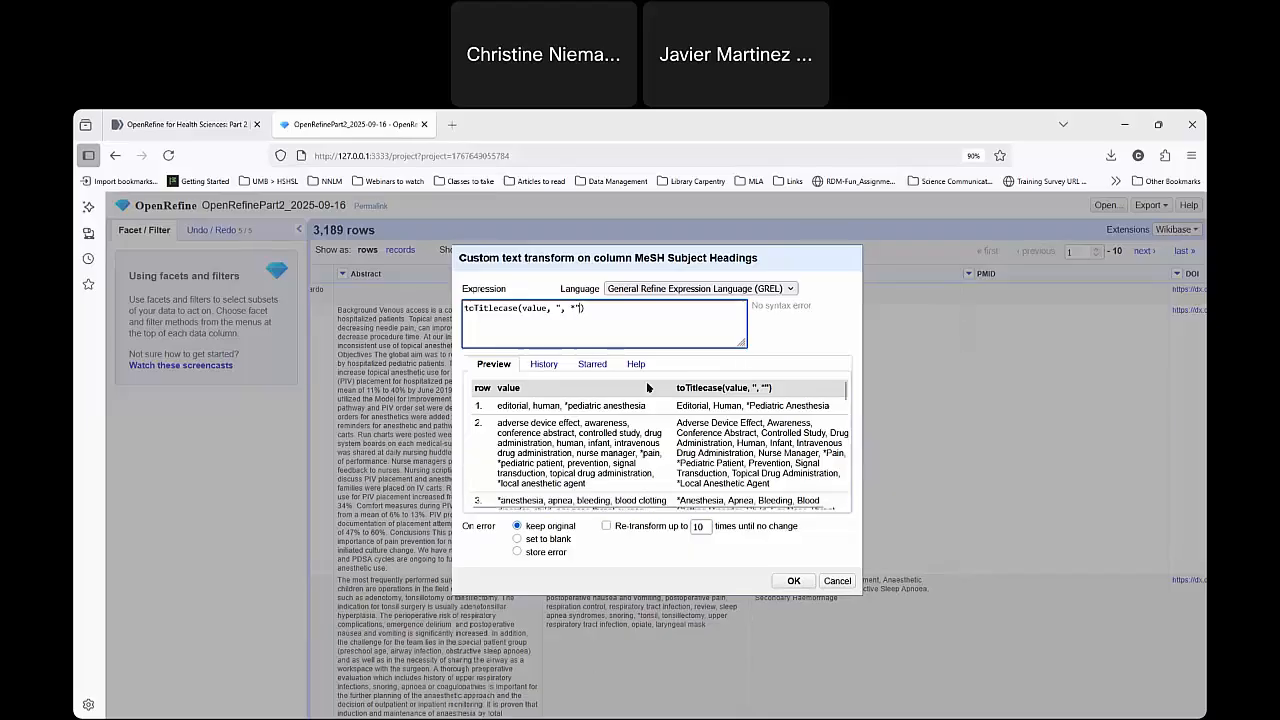
# Examine the delimiter string in the expression and check the preview rows for capitalization after asterisks.
pyautogui.moveTo(564, 309); pyautogui.dragTo(578, 309)
pyautogui.click(601, 333)
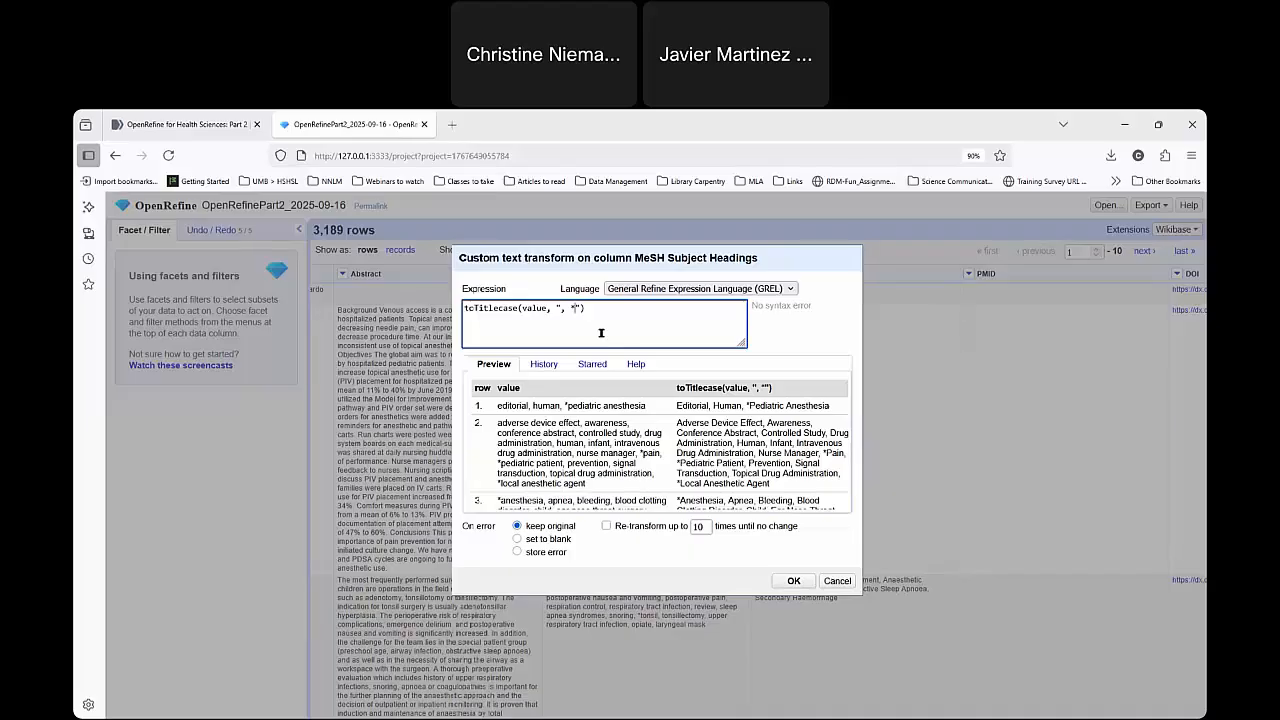
pyautogui.moveTo(561, 308); pyautogui.dragTo(572, 308)
pyautogui.click(573, 307)
pyautogui.moveTo(571, 308); pyautogui.dragTo(573, 309)
pyautogui.click(572, 309)
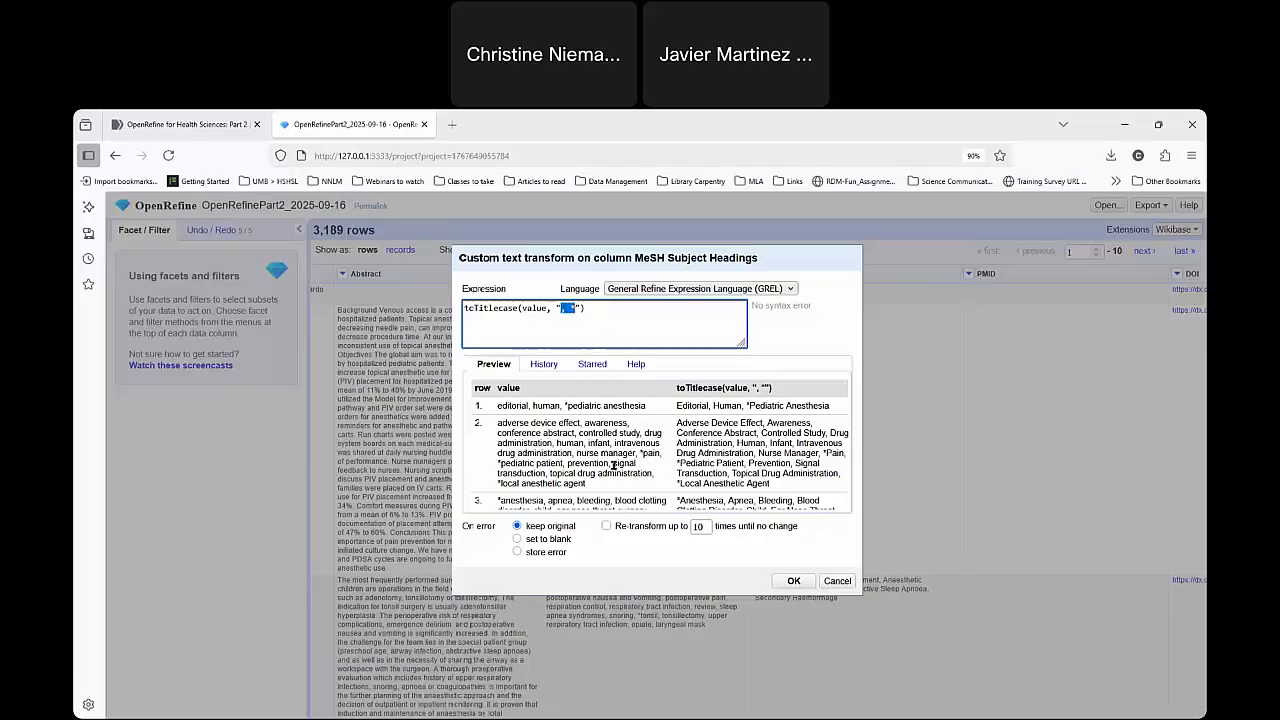
pyautogui.click(750, 406)
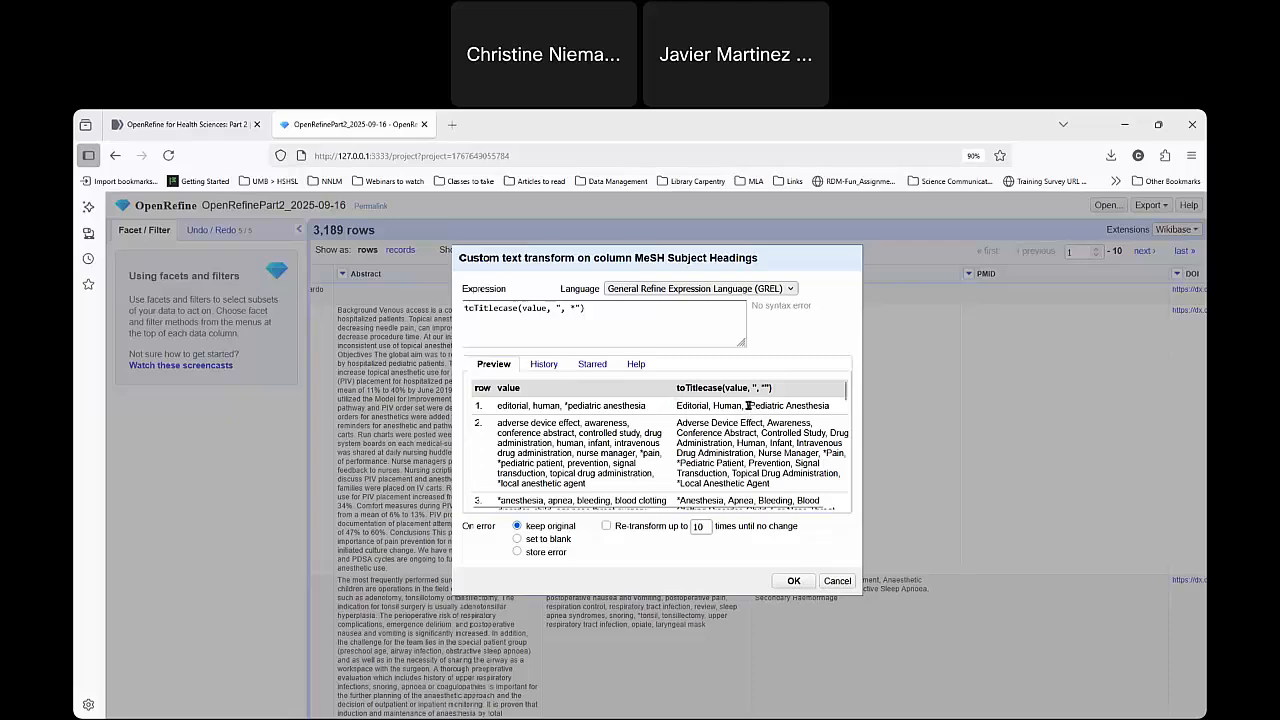
pyautogui.scroll(-1, 708, 471)
pyautogui.scroll(-5, 708, 471)
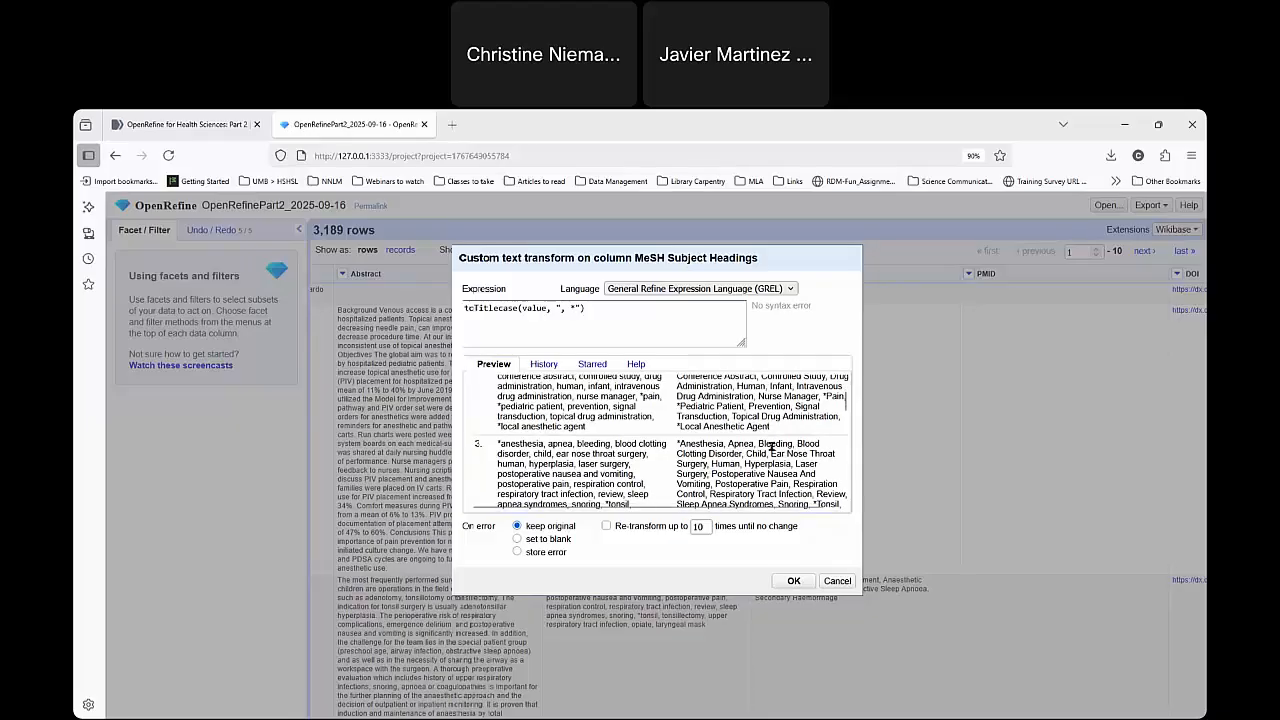
pyautogui.scroll(6, 768, 476)
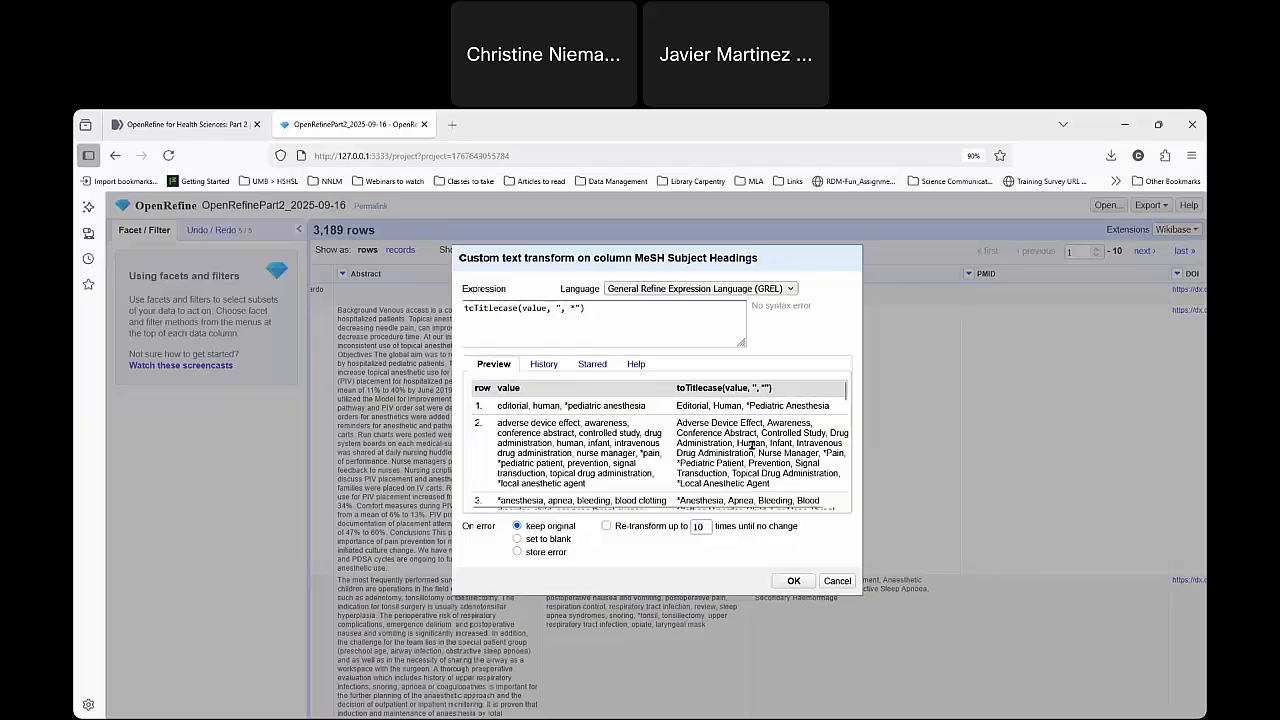
# Apply the toTitlecase transform with the custom delimiters to the MeSH Subject Headings column.
pyautogui.click(583, 310)
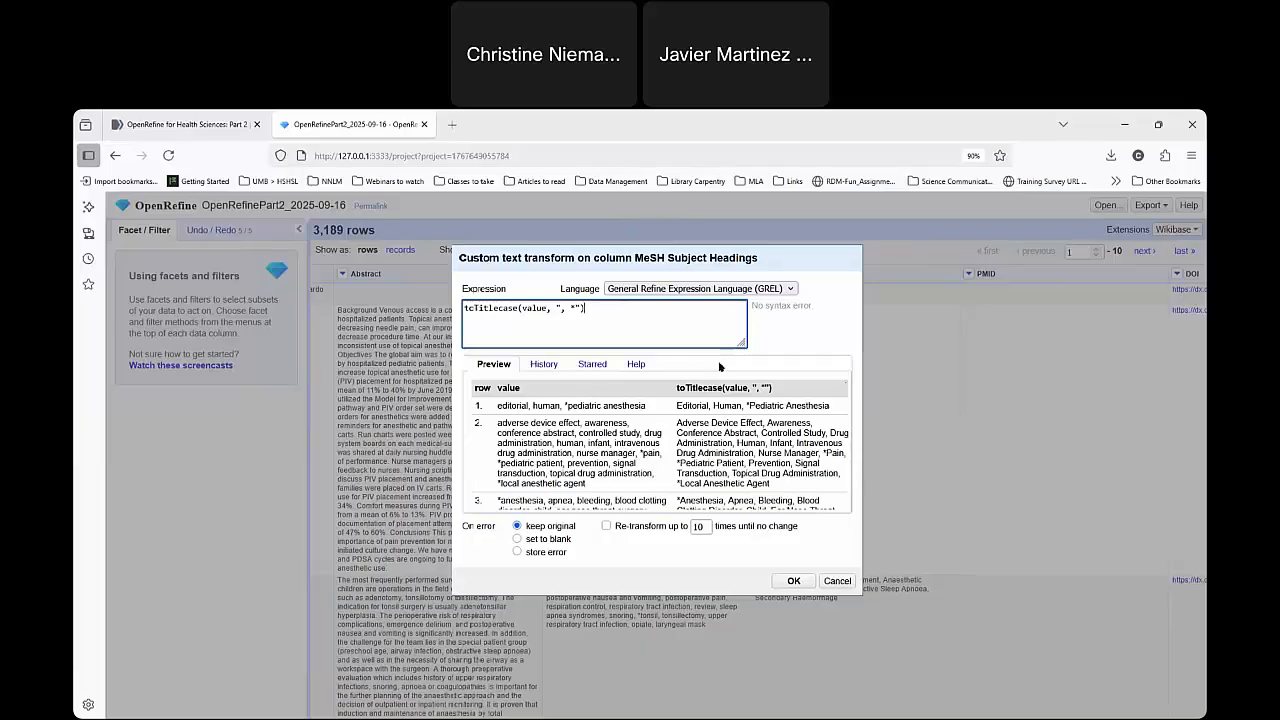
pyautogui.click(790, 580)
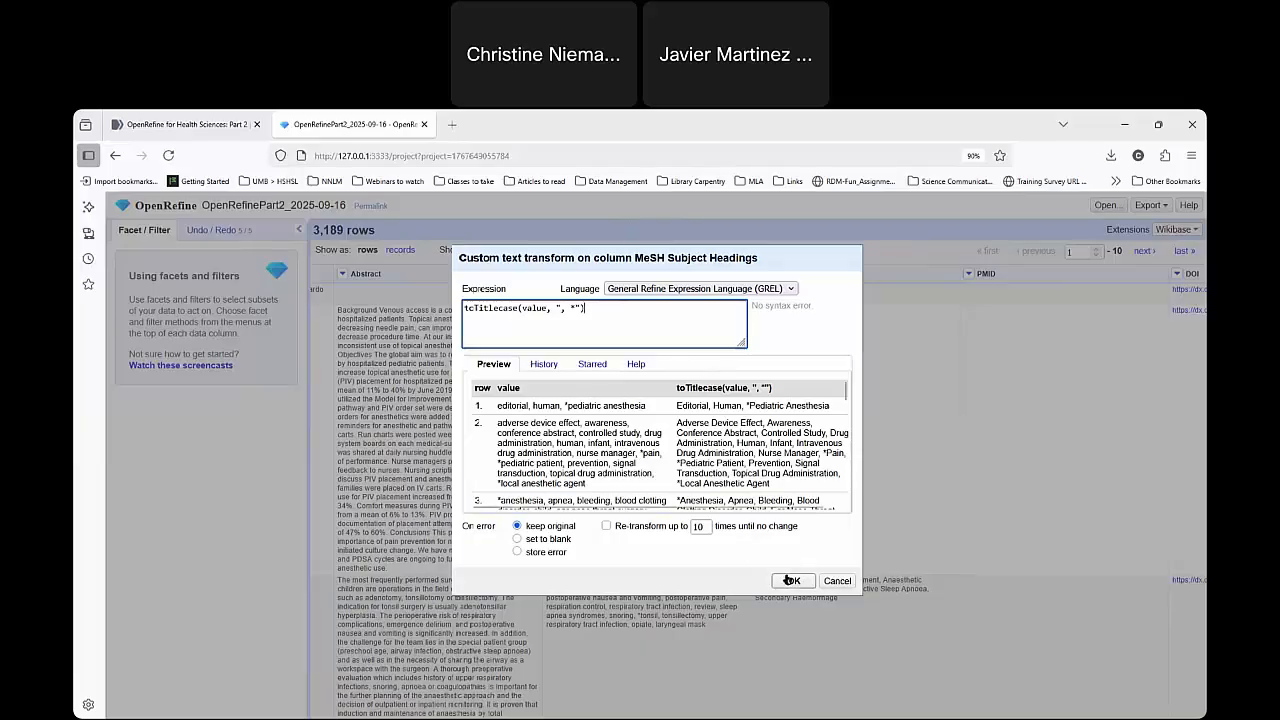
pyautogui.click(790, 580)
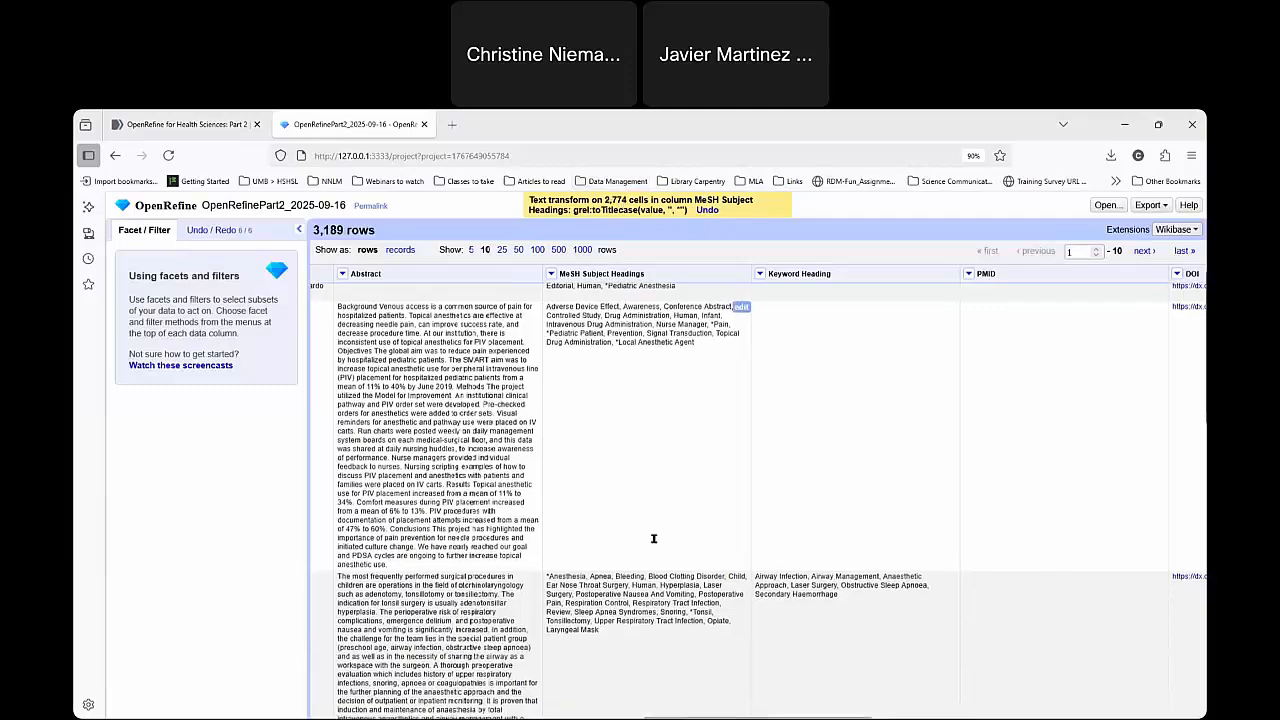
# Review the capitalization of the headings down the MeSH Subject Headings column, including terms containing slashes and square brackets.
pyautogui.scroll(-1, 652, 614)
pyautogui.scroll(-1, 644, 605)
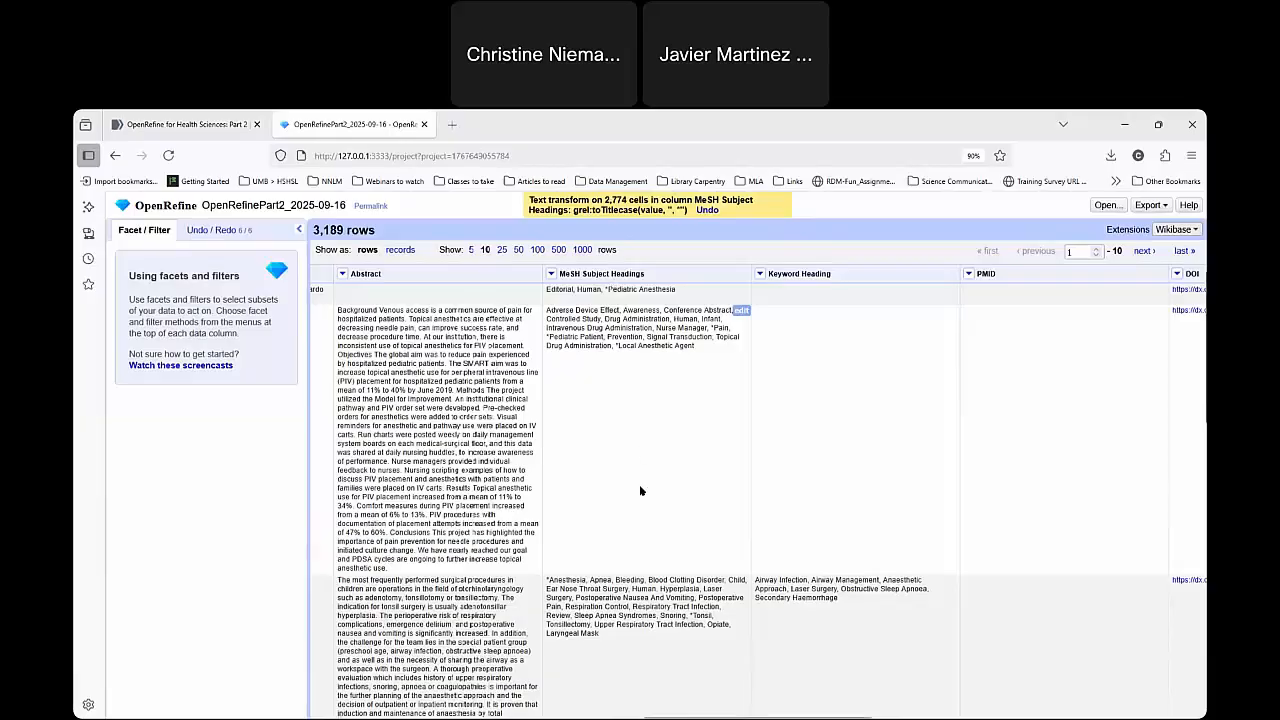
pyautogui.scroll(-2, 647, 582)
pyautogui.scroll(-4, 647, 582)
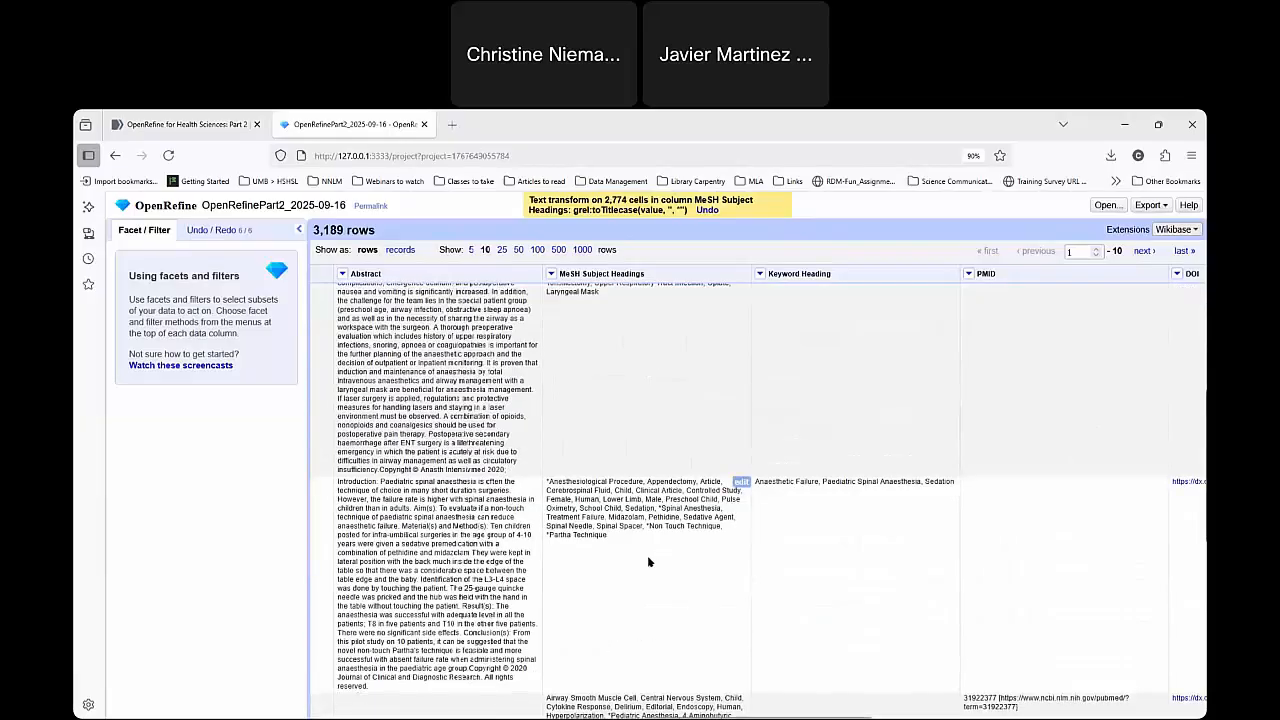
pyautogui.scroll(-5, 655, 581)
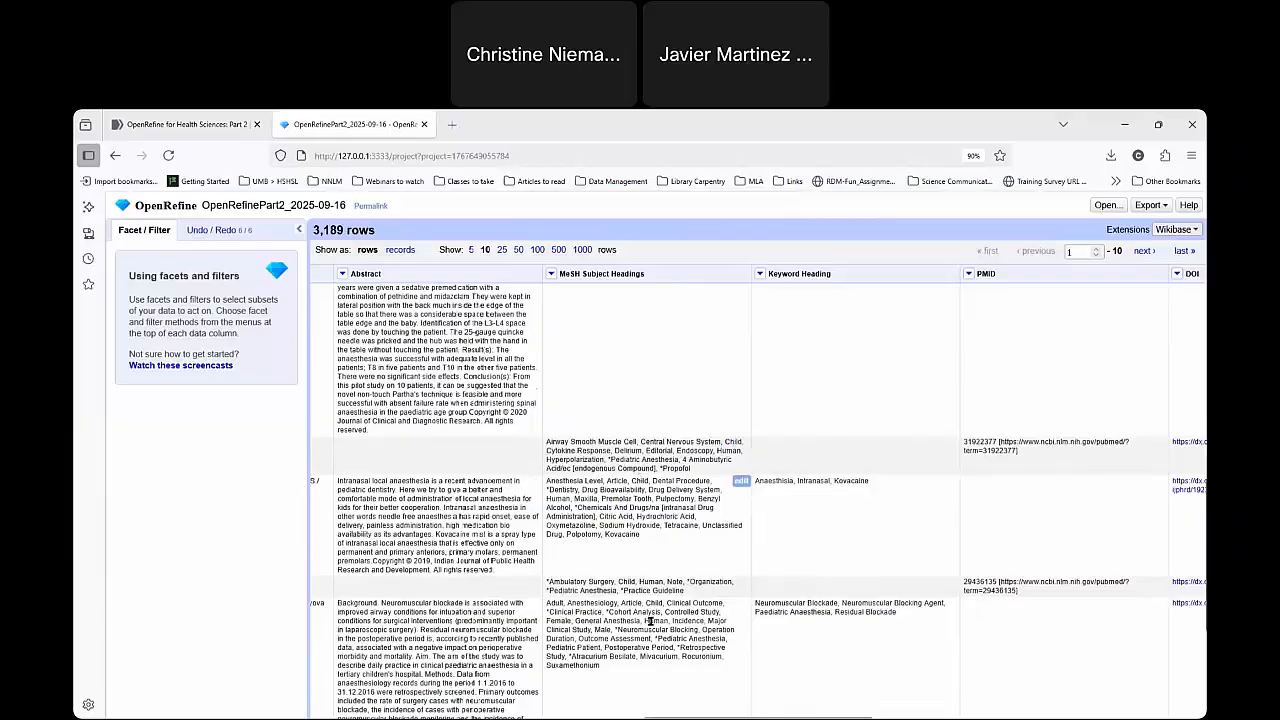
pyautogui.scroll(-2, 648, 630)
pyautogui.scroll(-1, 648, 630)
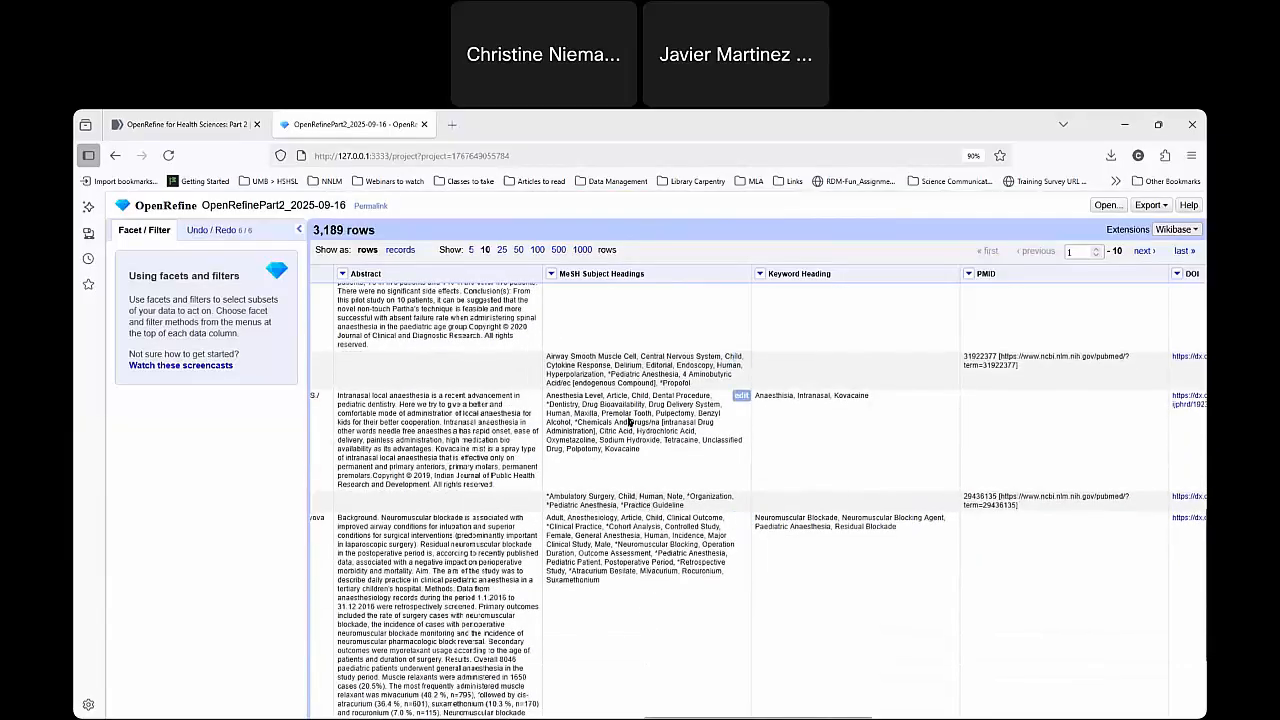
pyautogui.scroll(-1, 580, 374)
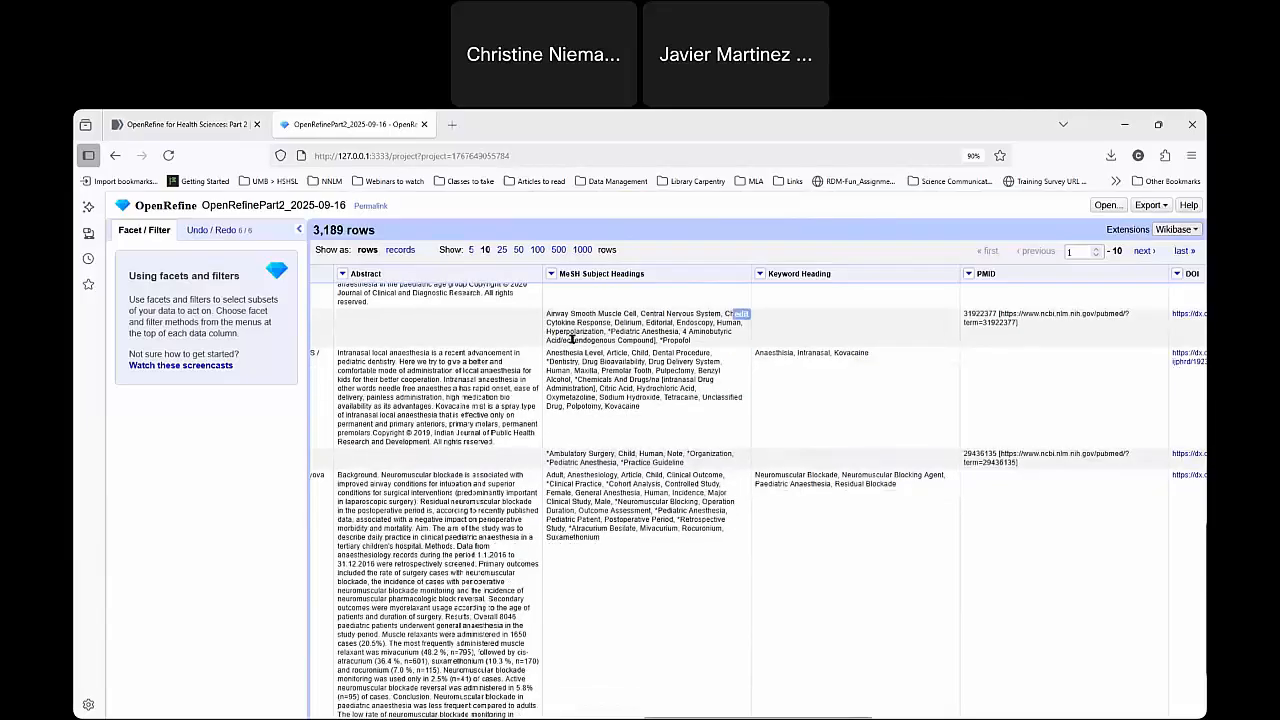
pyautogui.moveTo(572, 339); pyautogui.dragTo(656, 339)
pyautogui.click(562, 340)
pyautogui.scroll(-2, 580, 466)
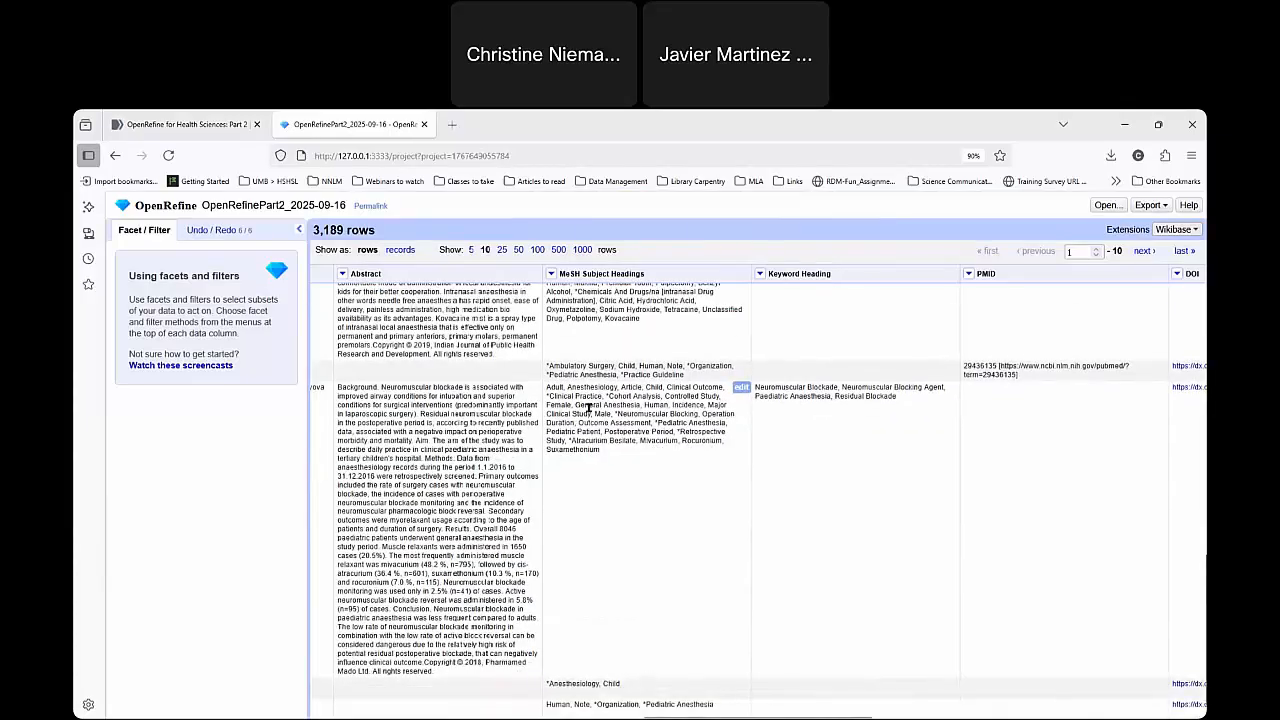
# Show 25 rows per page and examine the bracketed subheadings in the Familial Mediterranean Fever record's MeSH Subject Headings.
pyautogui.click(502, 249)
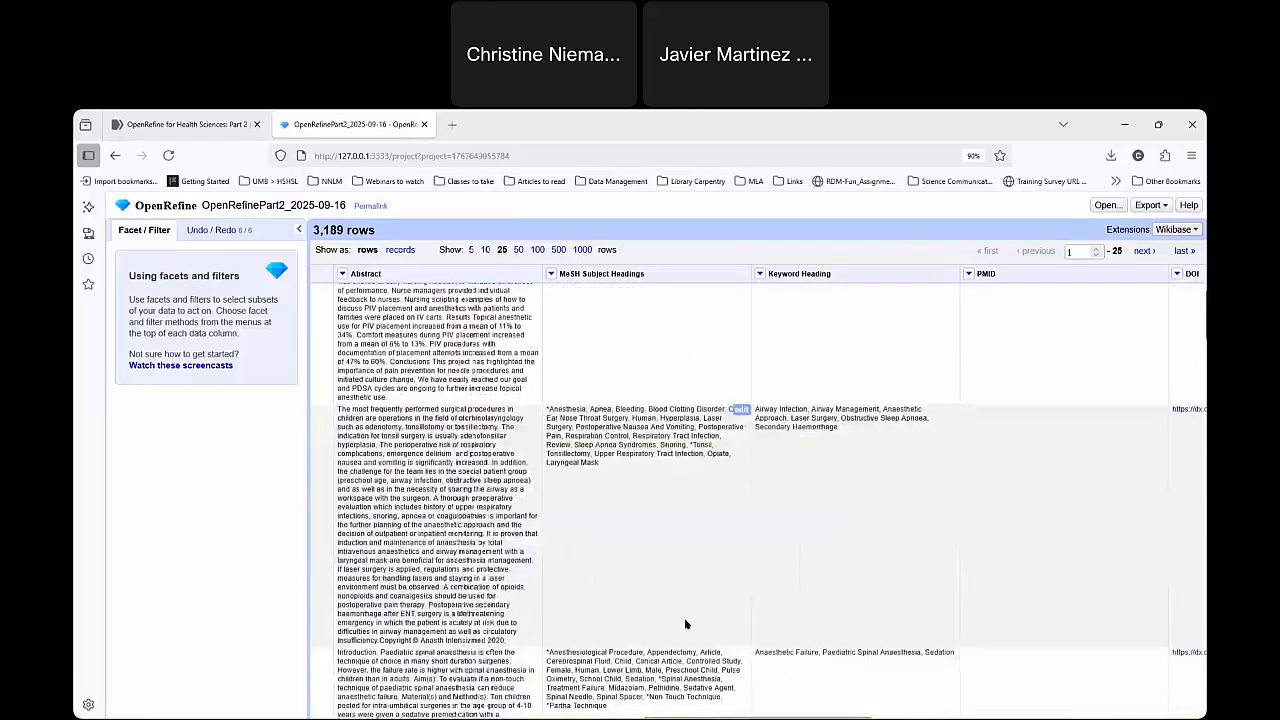
pyautogui.scroll(-6, 685, 565)
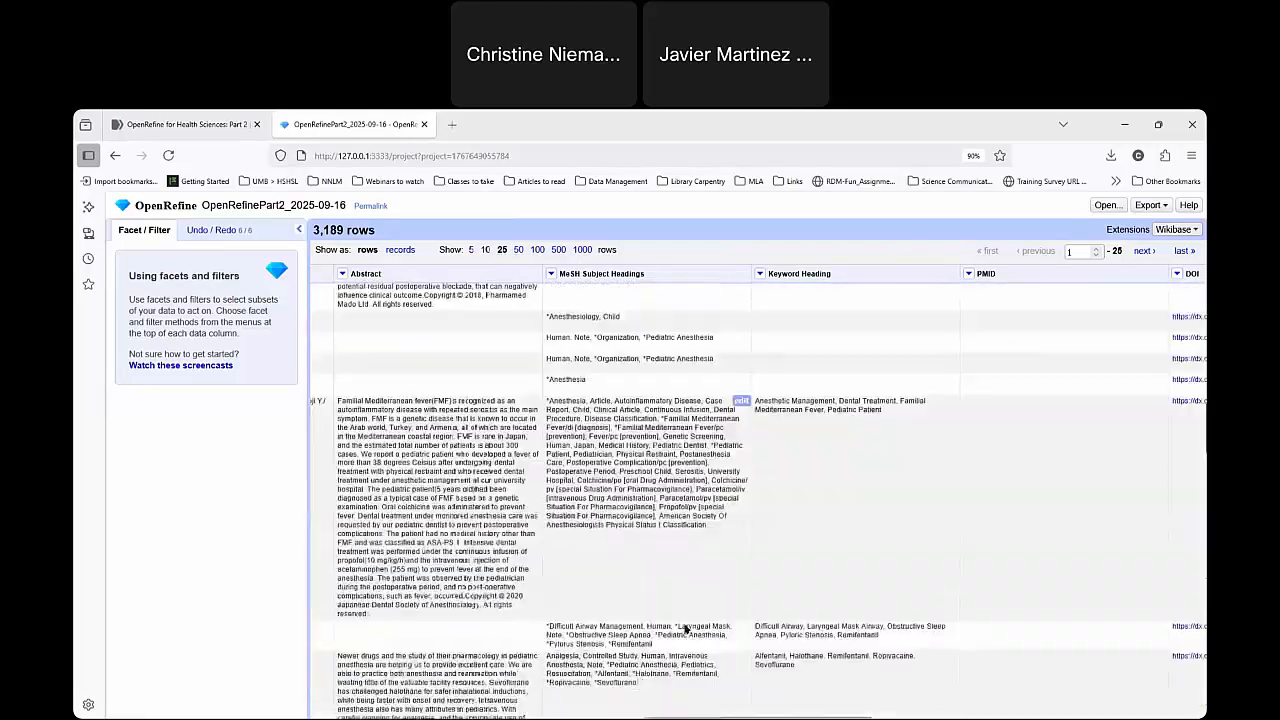
pyautogui.moveTo(624, 466)
pyautogui.mouseDown()
pyautogui.moveTo(644, 466)
pyautogui.moveTo(633, 467)
pyautogui.mouseUp()
pyautogui.click(625, 467)
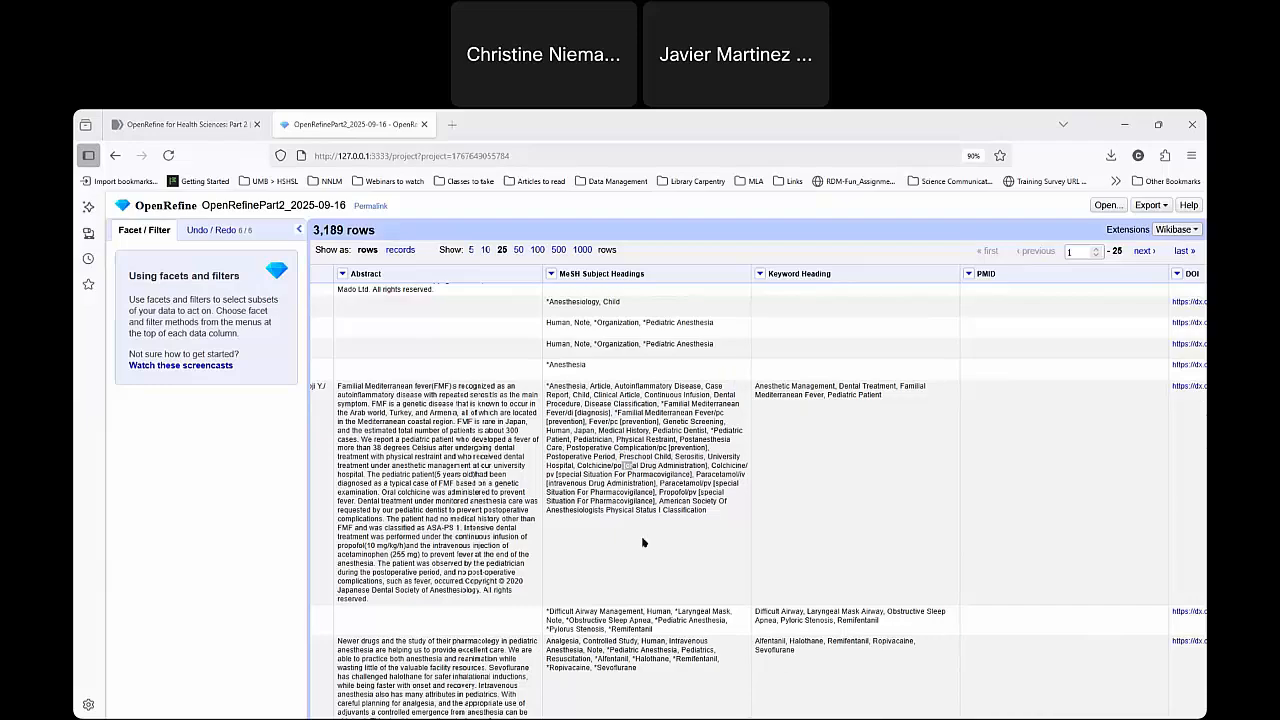
# Compare the capitalization after square brackets and slashes with the other terms across the MeSH Subject Headings column.
pyautogui.scroll(2, 624, 400)
pyautogui.scroll(5, 620, 378)
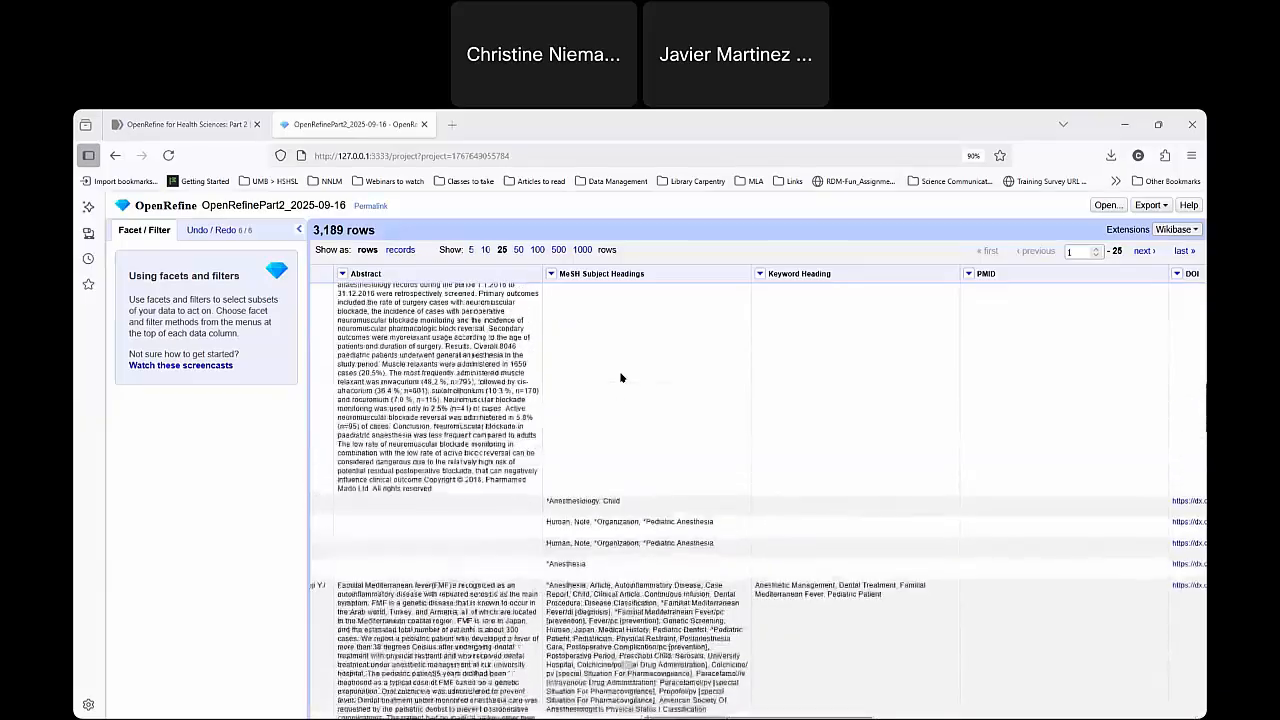
pyautogui.scroll(-10, 679, 441)
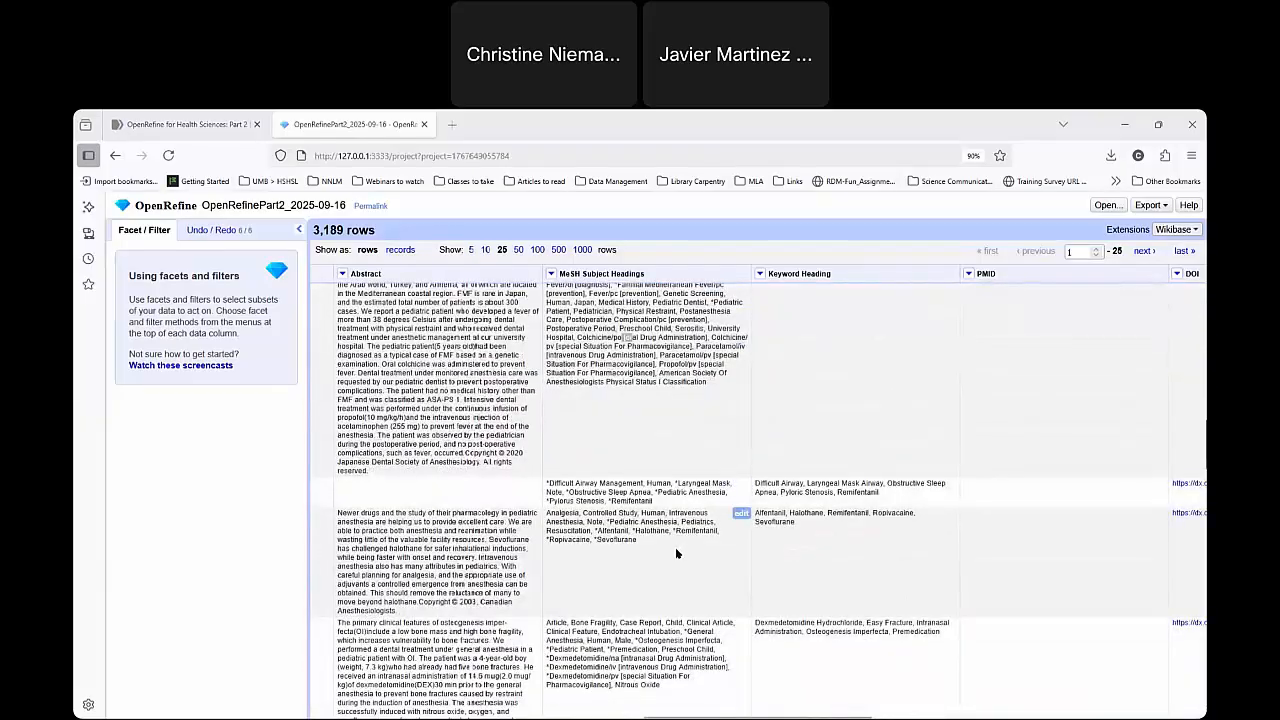
pyautogui.scroll(6, 676, 547)
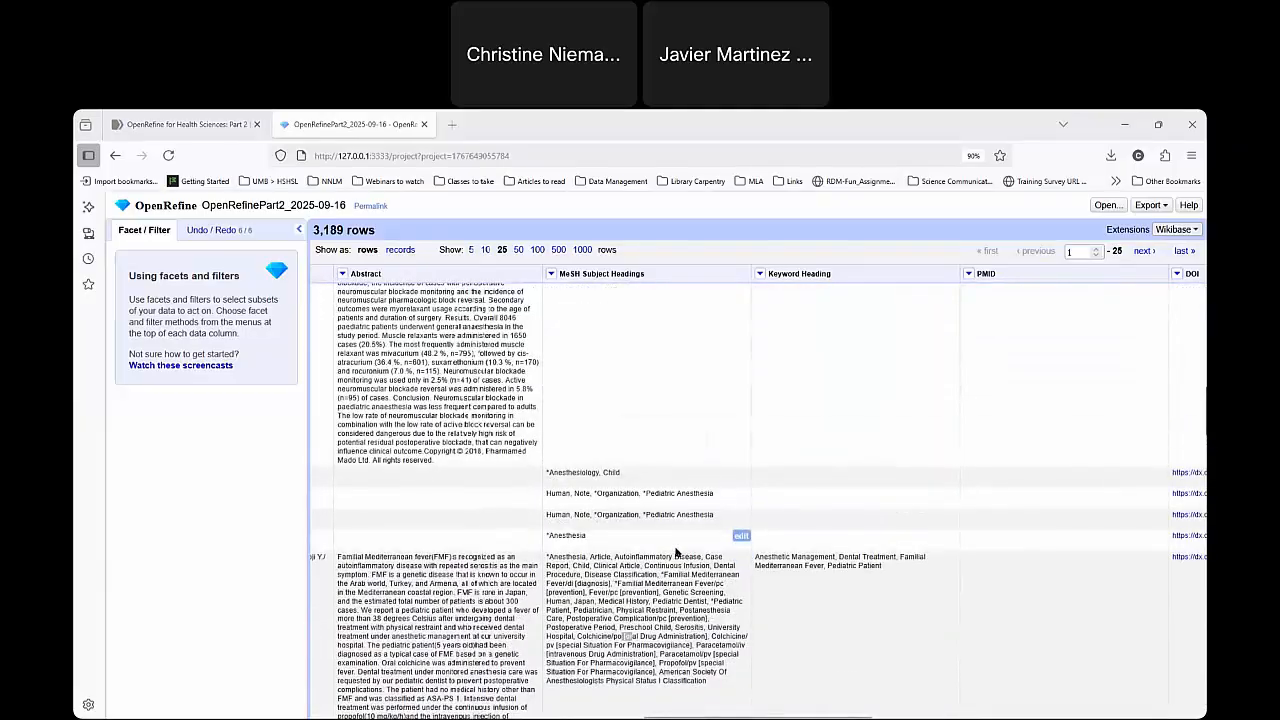
pyautogui.scroll(-10, 675, 552)
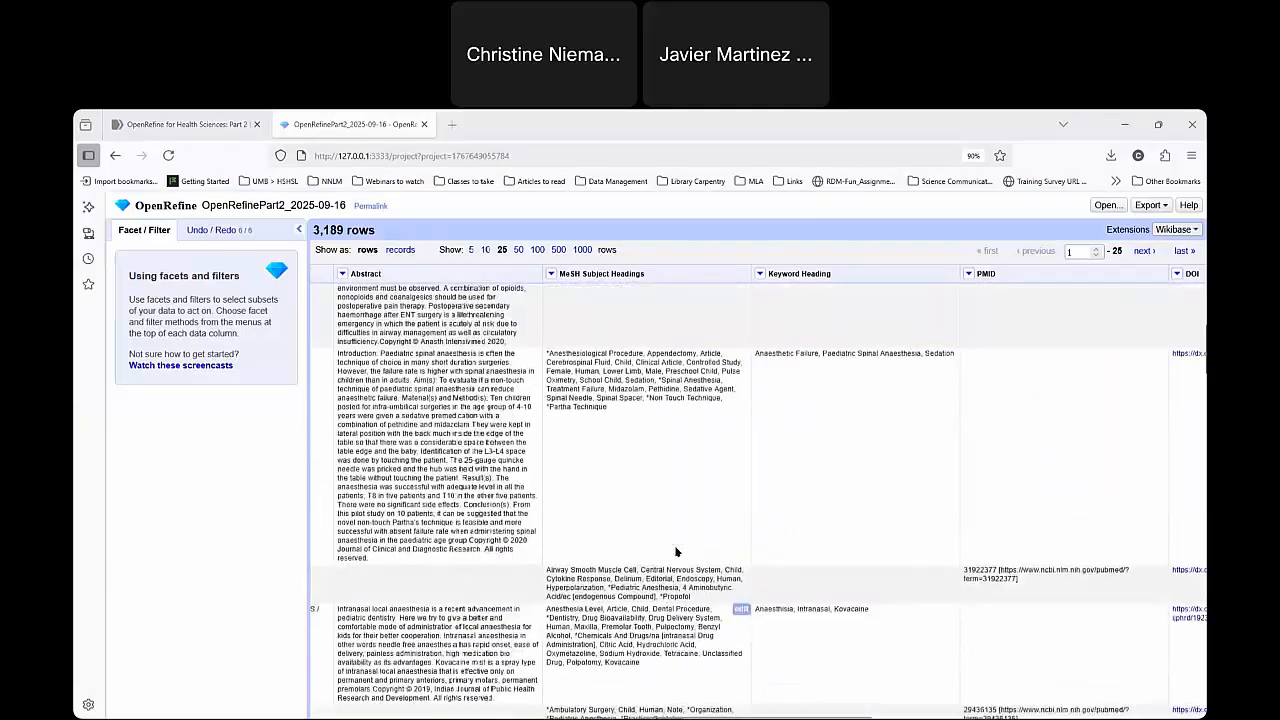
pyautogui.scroll(8, 675, 552)
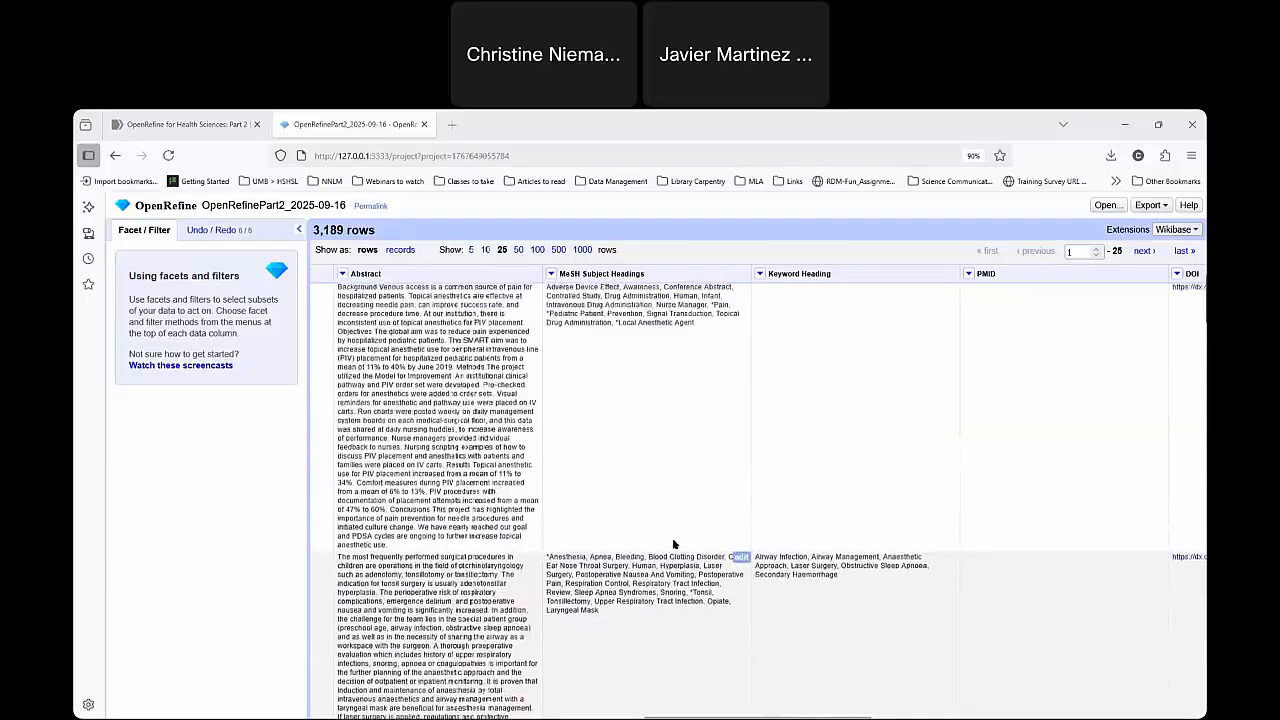
pyautogui.scroll(1, 674, 544)
pyautogui.scroll(-5, 676, 605)
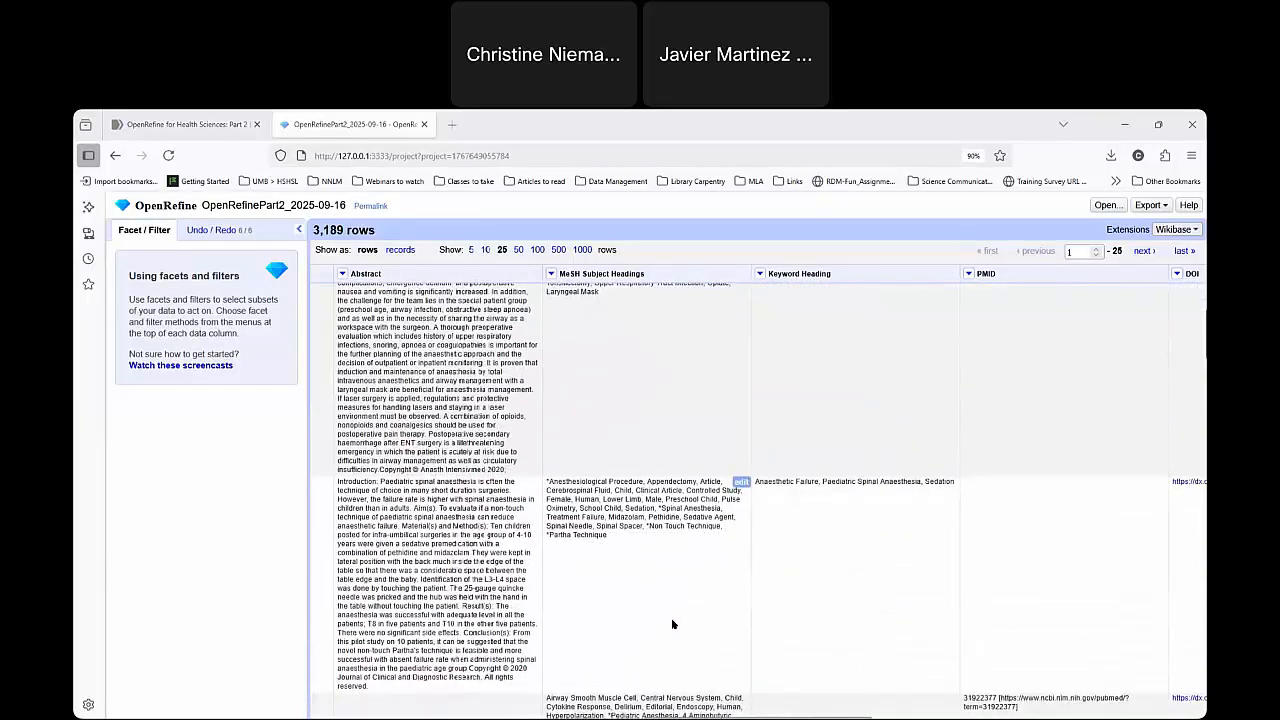
pyautogui.scroll(-1, 672, 624)
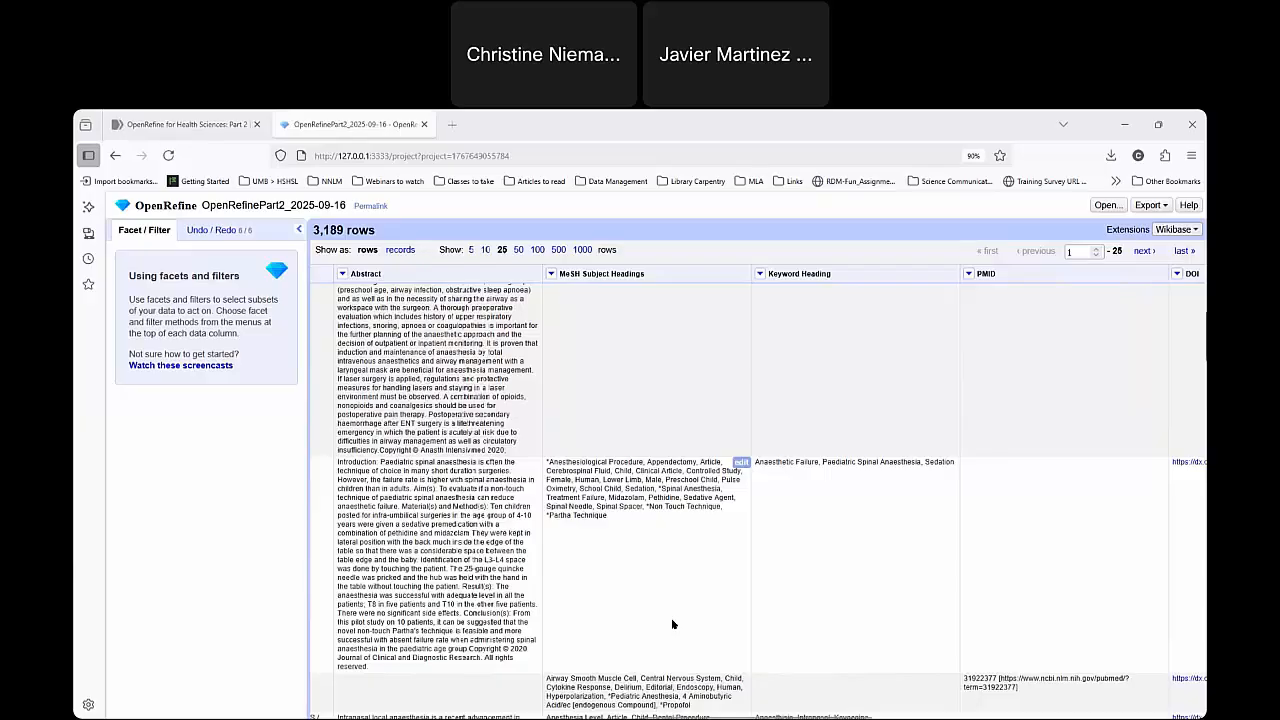
pyautogui.scroll(-3, 672, 624)
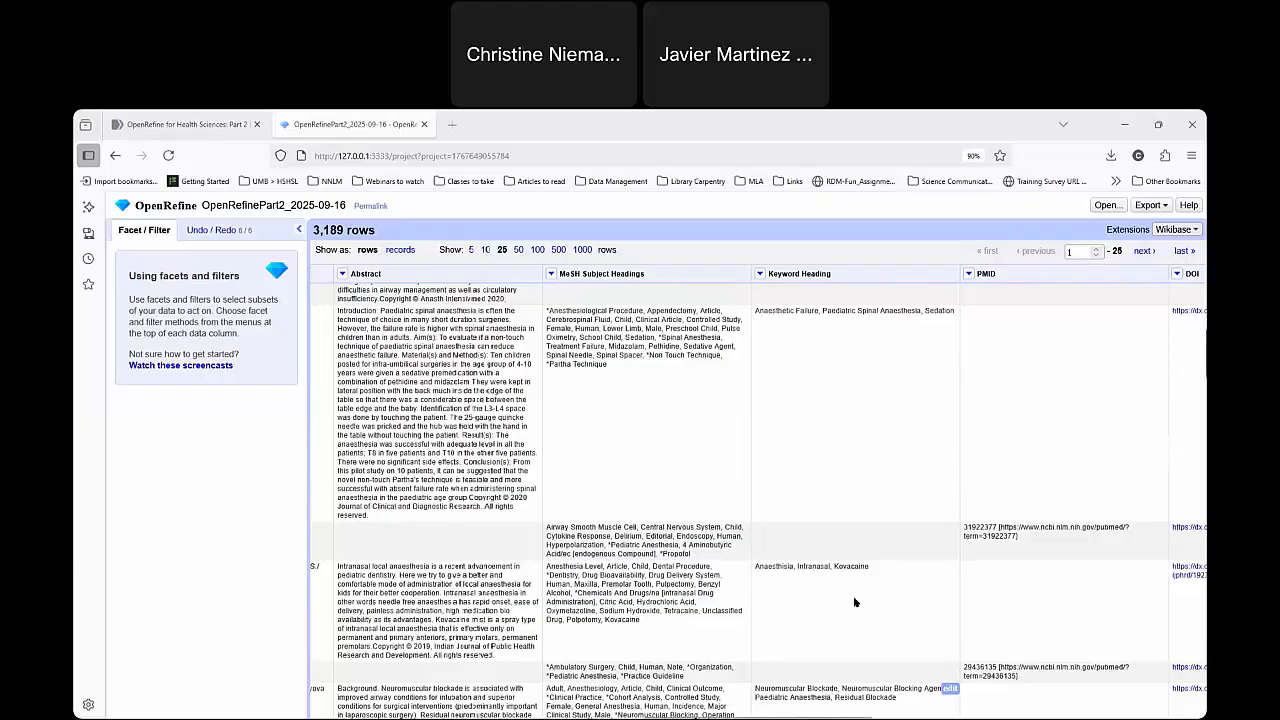
# Start a custom text transform on the MeSH Subject Headings column, reusing the earlier expression toTitlecase(value, ", *").
pyautogui.click(551, 274)
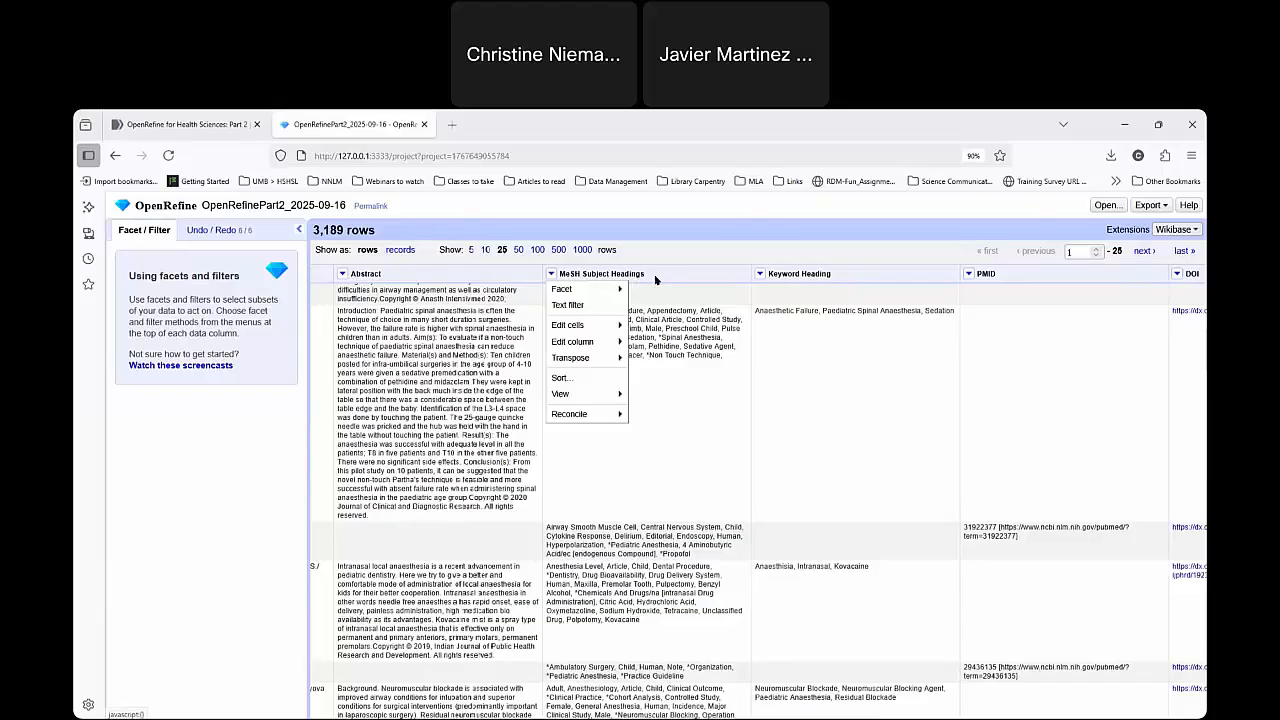
pyautogui.click(660, 498)
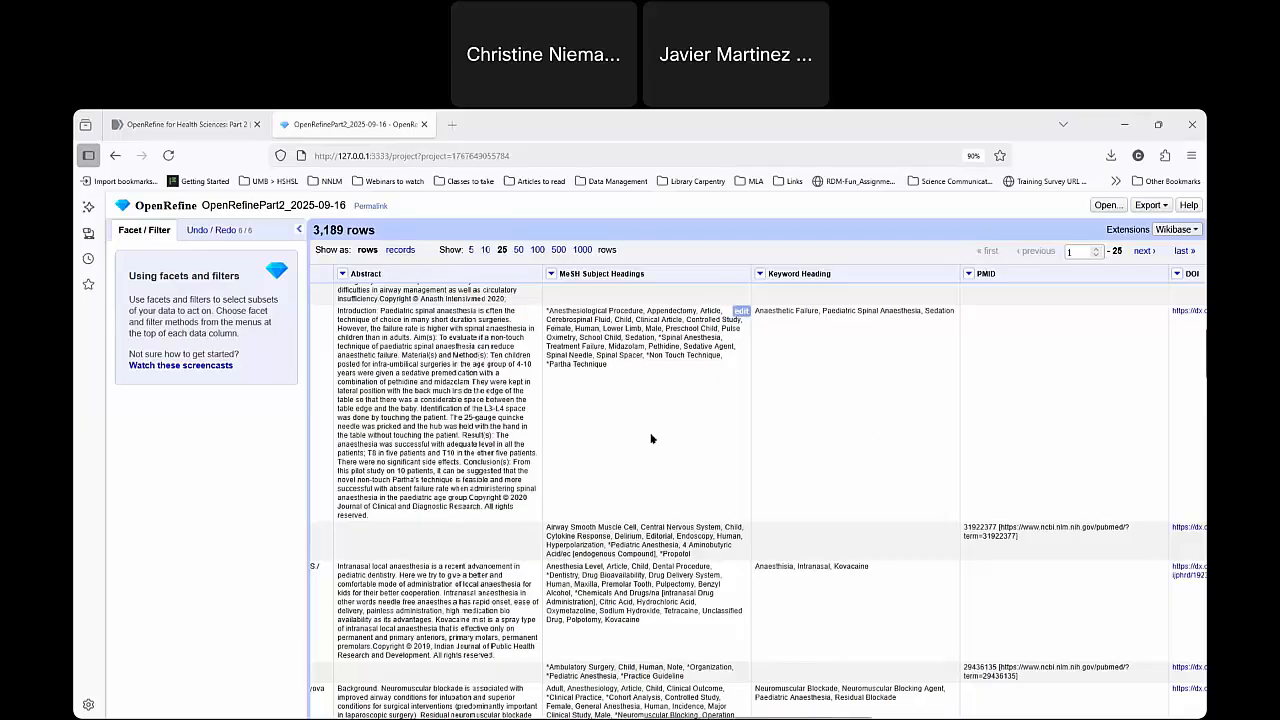
pyautogui.click(551, 274)
pyautogui.moveTo(590, 328)
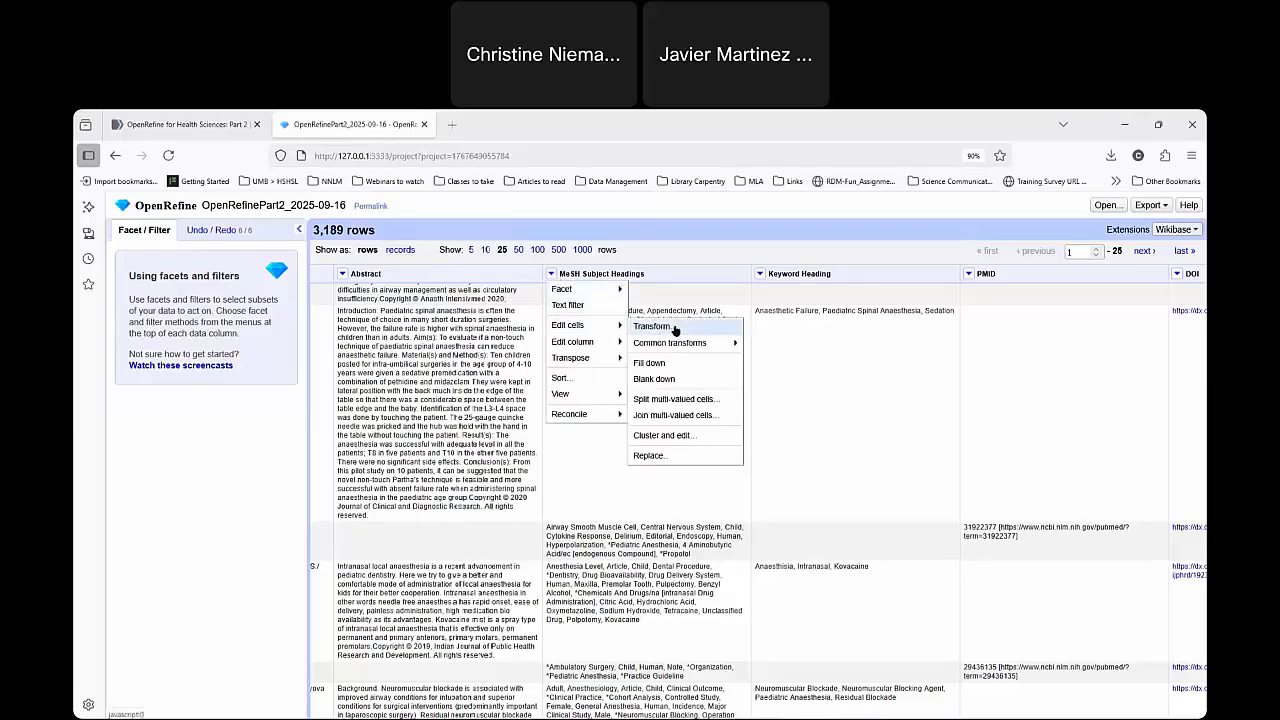
pyautogui.click(675, 328)
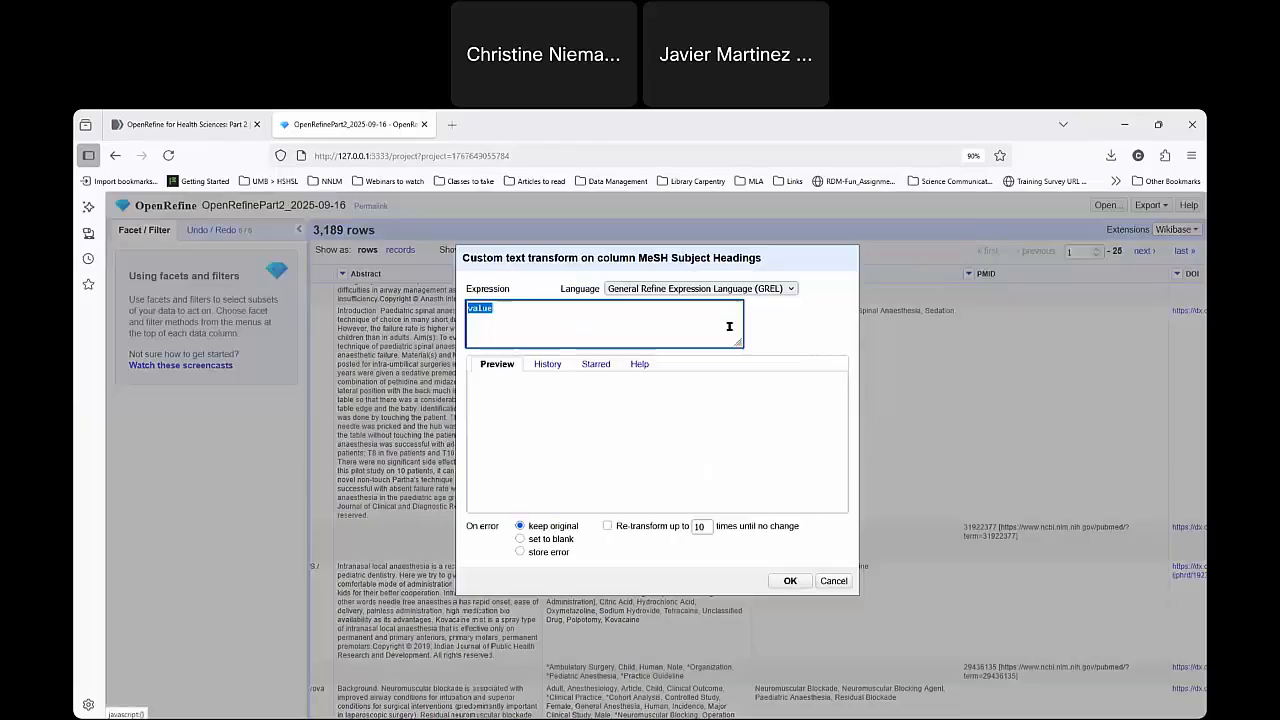
pyautogui.click(492, 309)
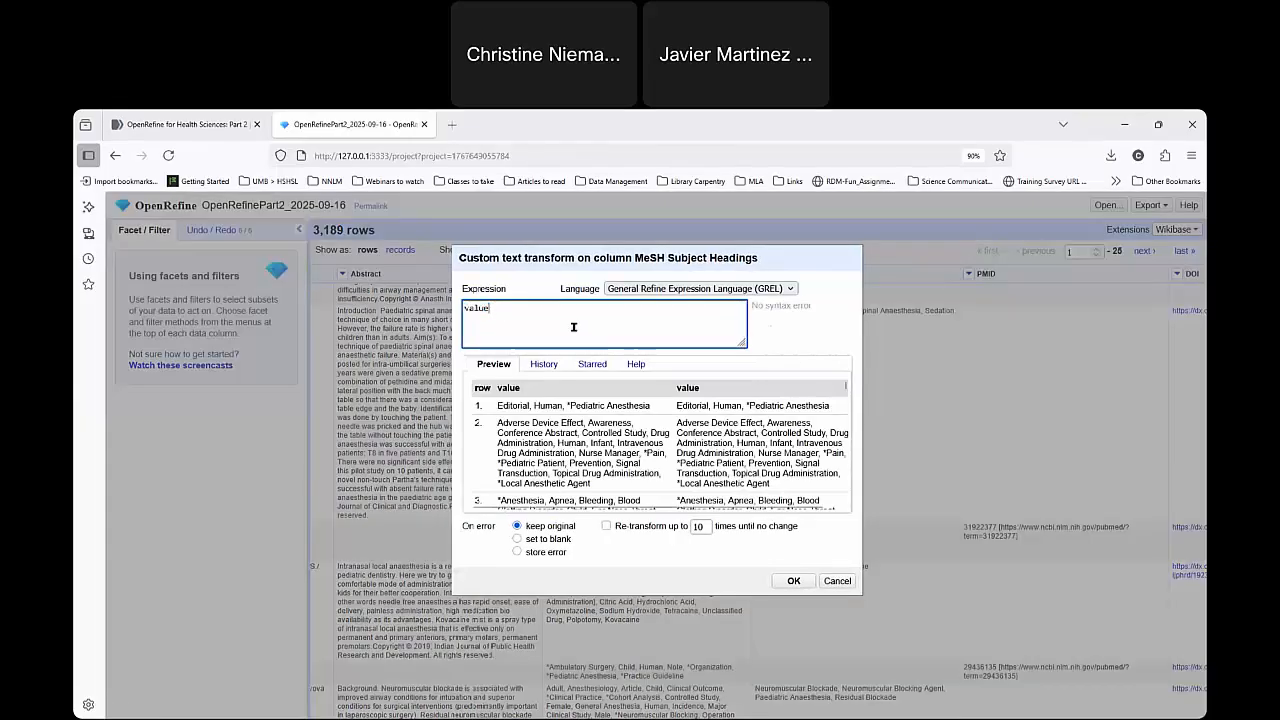
pyautogui.click(545, 364)
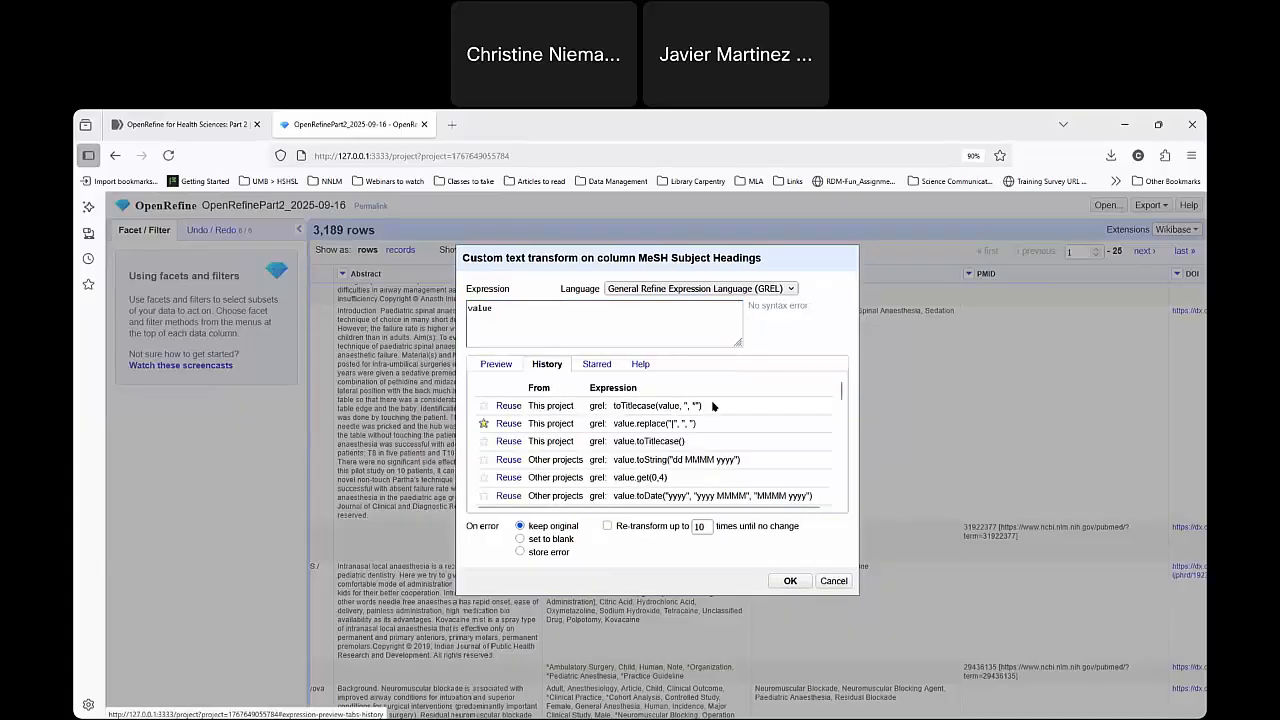
pyautogui.click(509, 410)
pyautogui.click(495, 364)
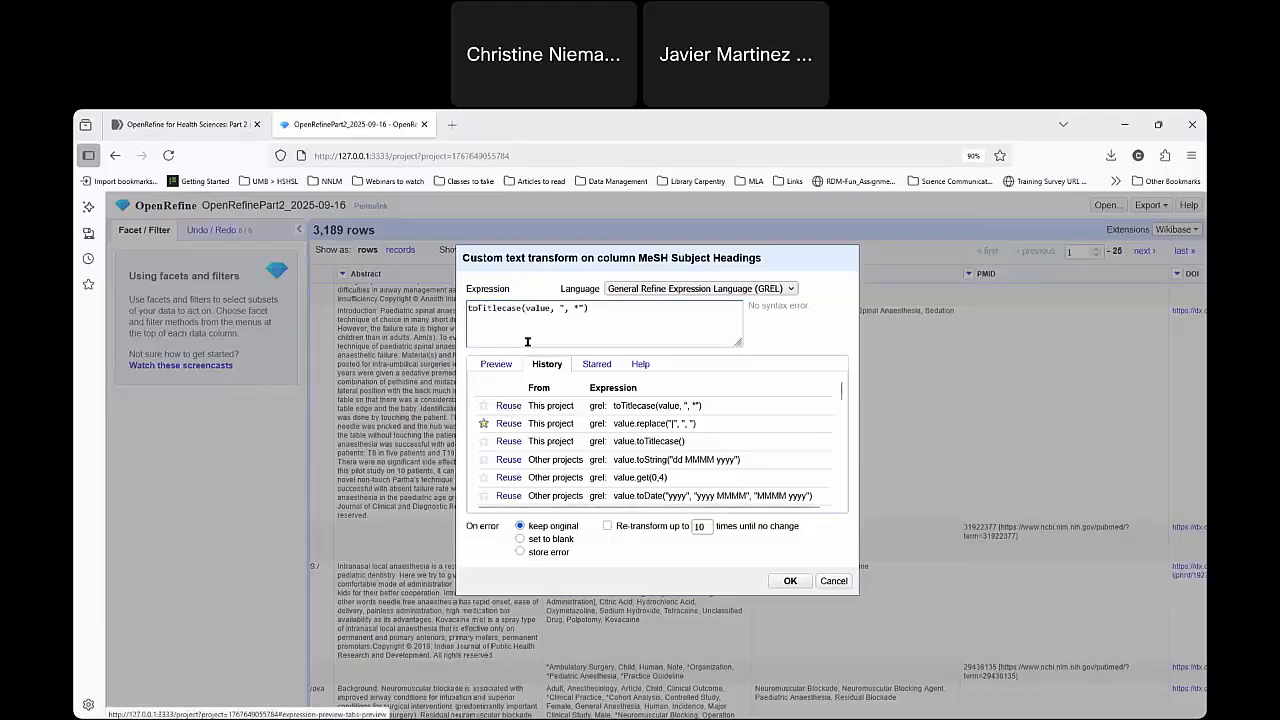
# Replace the asterisk in the delimiter string with an opening square bracket, giving toTitlecase(value, ", [").
pyautogui.click(526, 308)
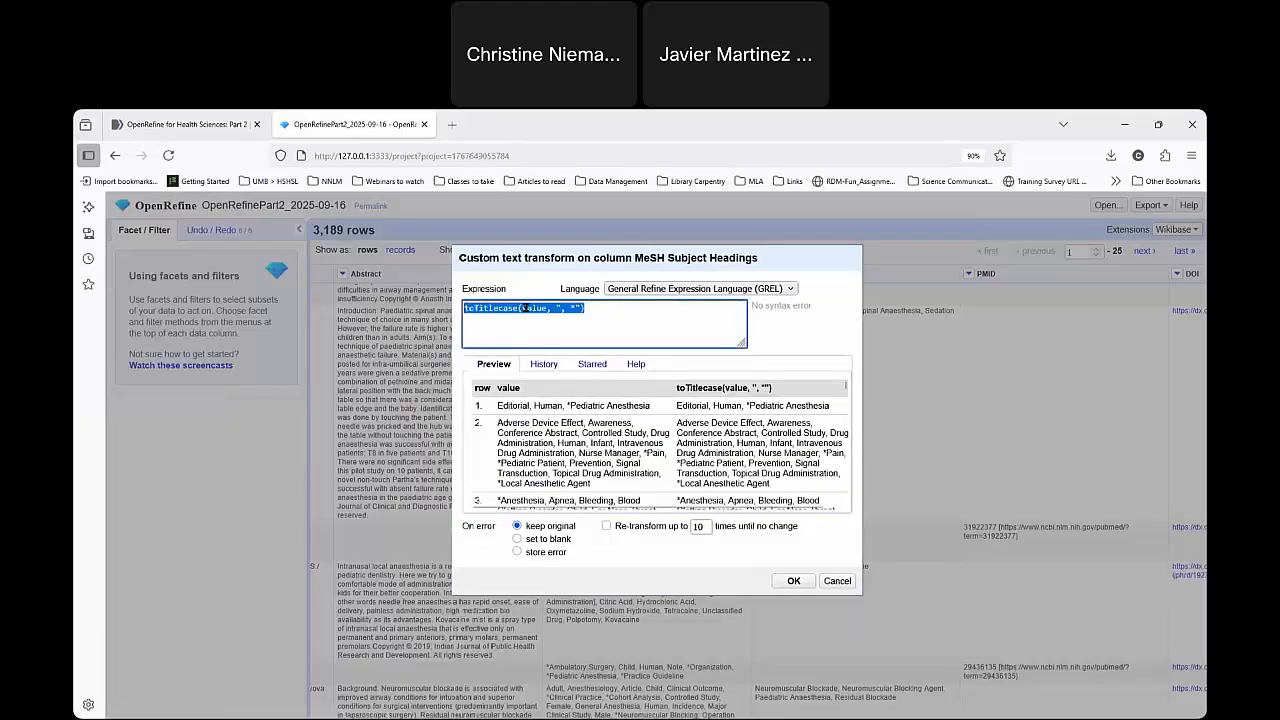
pyautogui.click(533, 309)
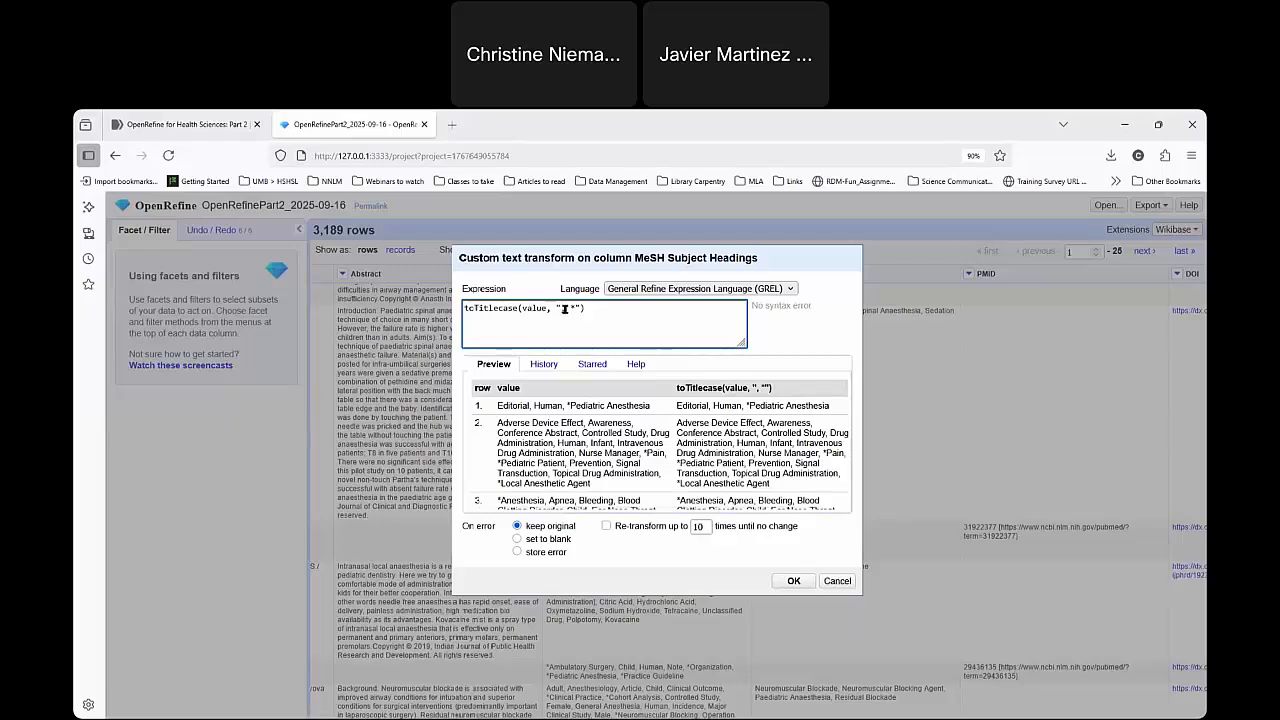
pyautogui.moveTo(557, 309); pyautogui.dragTo(586, 309)
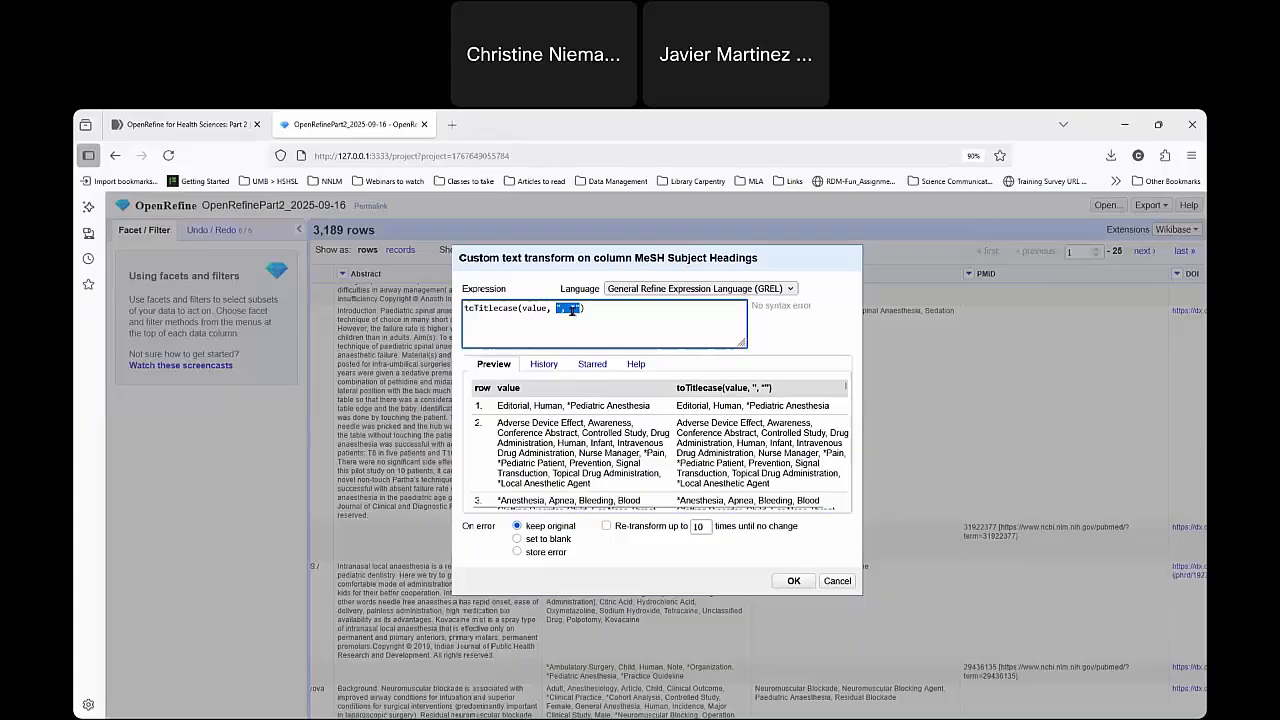
pyautogui.click(572, 311)
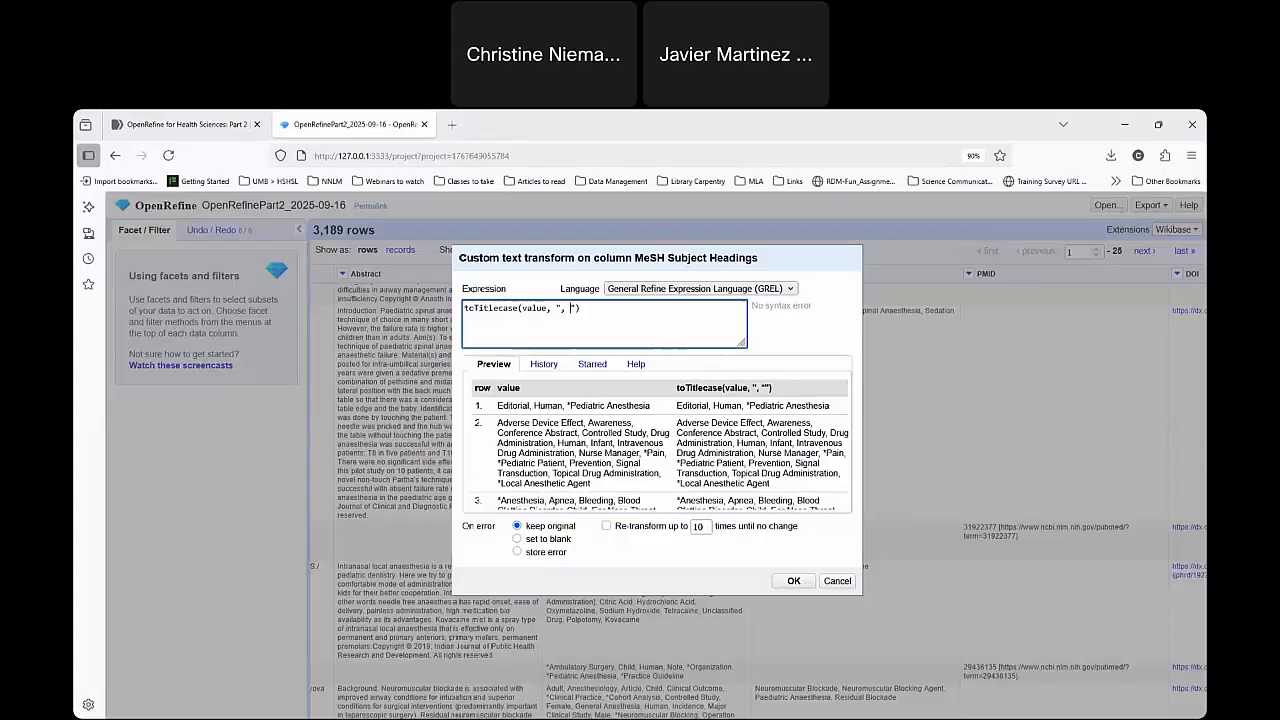
pyautogui.write('*')
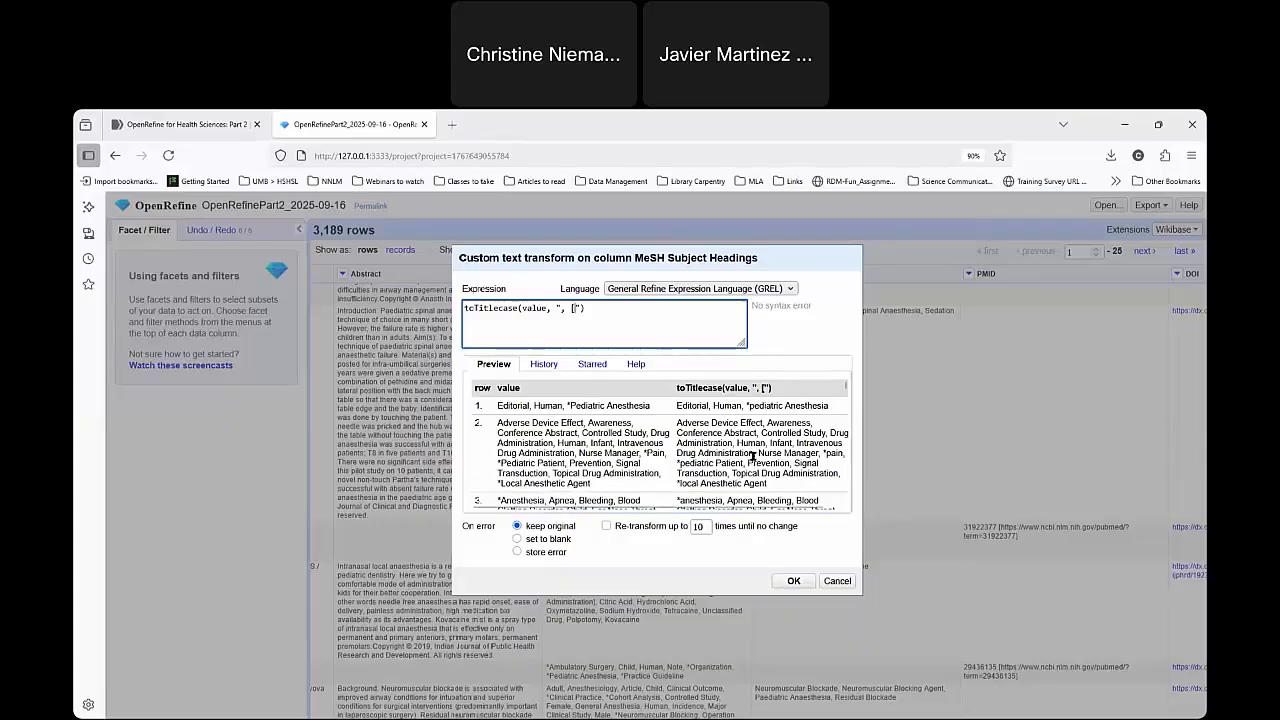
# Check the preview rows for the capitalization of terms following asterisks and opening square brackets, such as "endogenous" in row 5.
pyautogui.scroll(-2, 755, 458)
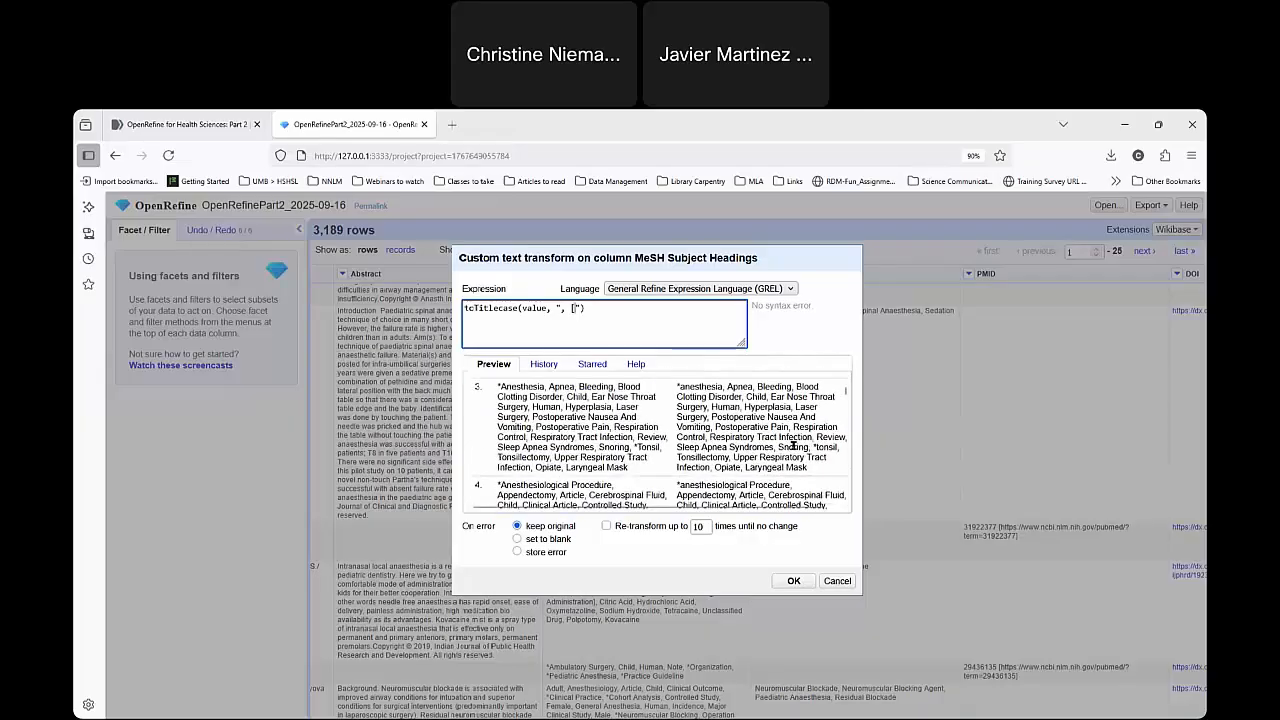
pyautogui.scroll(2, 793, 447)
pyautogui.scroll(-2, 793, 447)
pyautogui.scroll(-2, 760, 440)
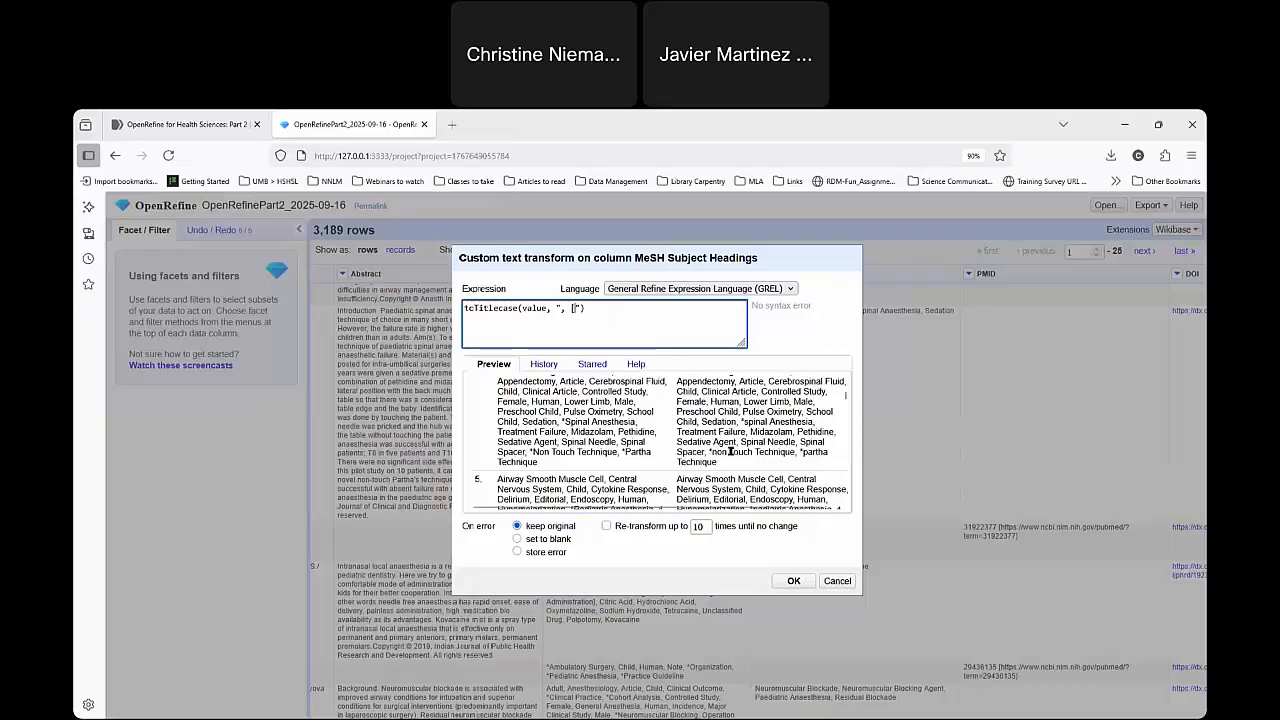
pyautogui.scroll(-1, 750, 455)
pyautogui.scroll(-3, 770, 457)
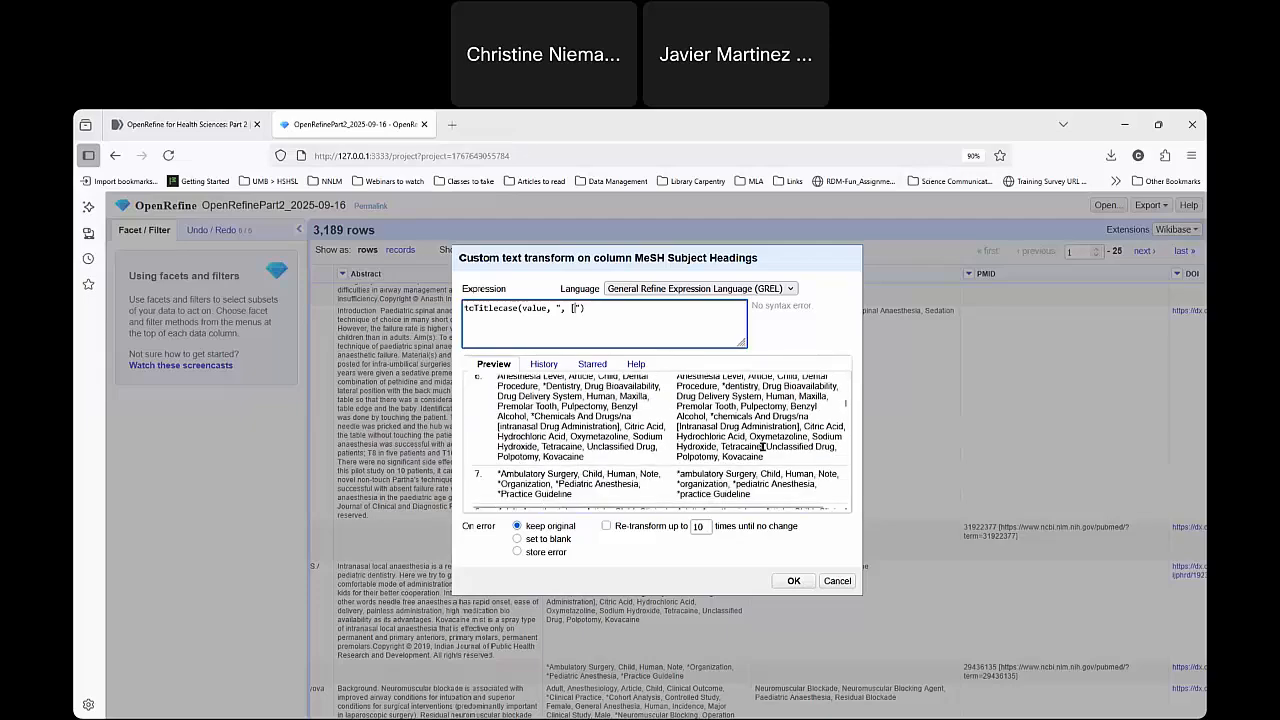
pyautogui.scroll(3, 765, 445)
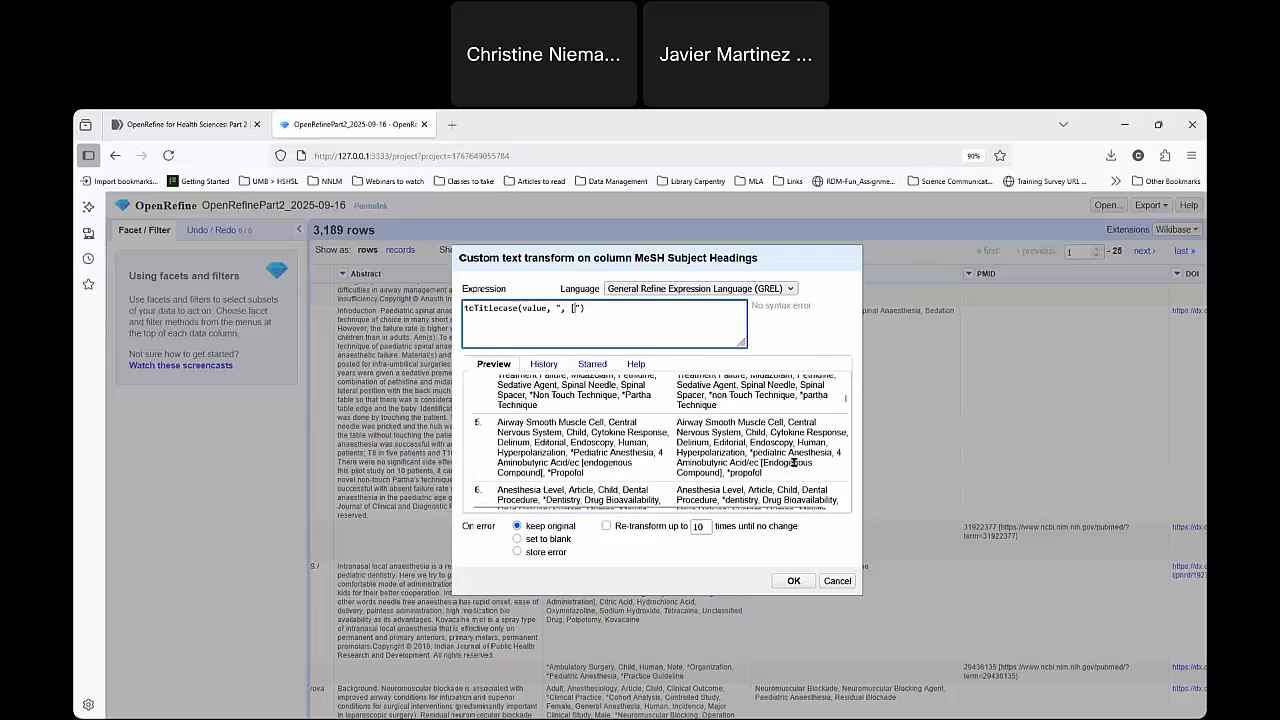
pyautogui.moveTo(765, 463); pyautogui.dragTo(821, 467)
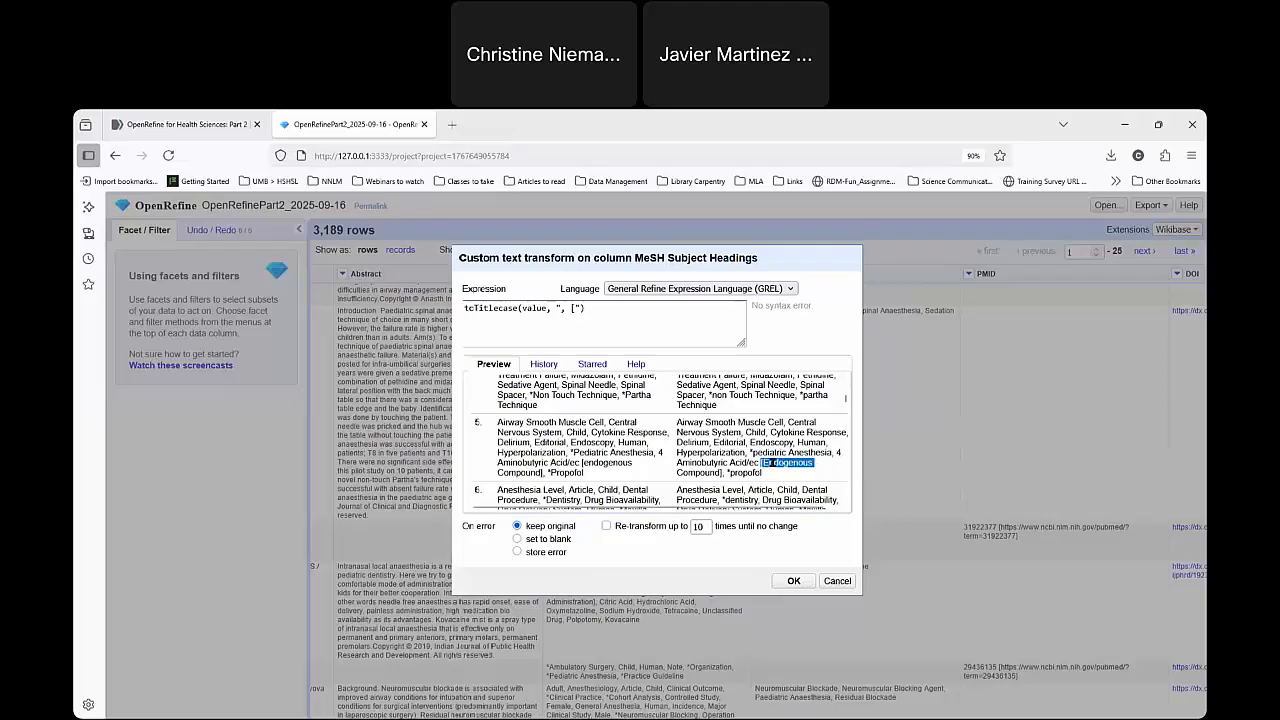
# Add the asterisk back before the square bracket so the expression reads toTitlecase(value, ", *["), and check its preview.
pyautogui.click(574, 308)
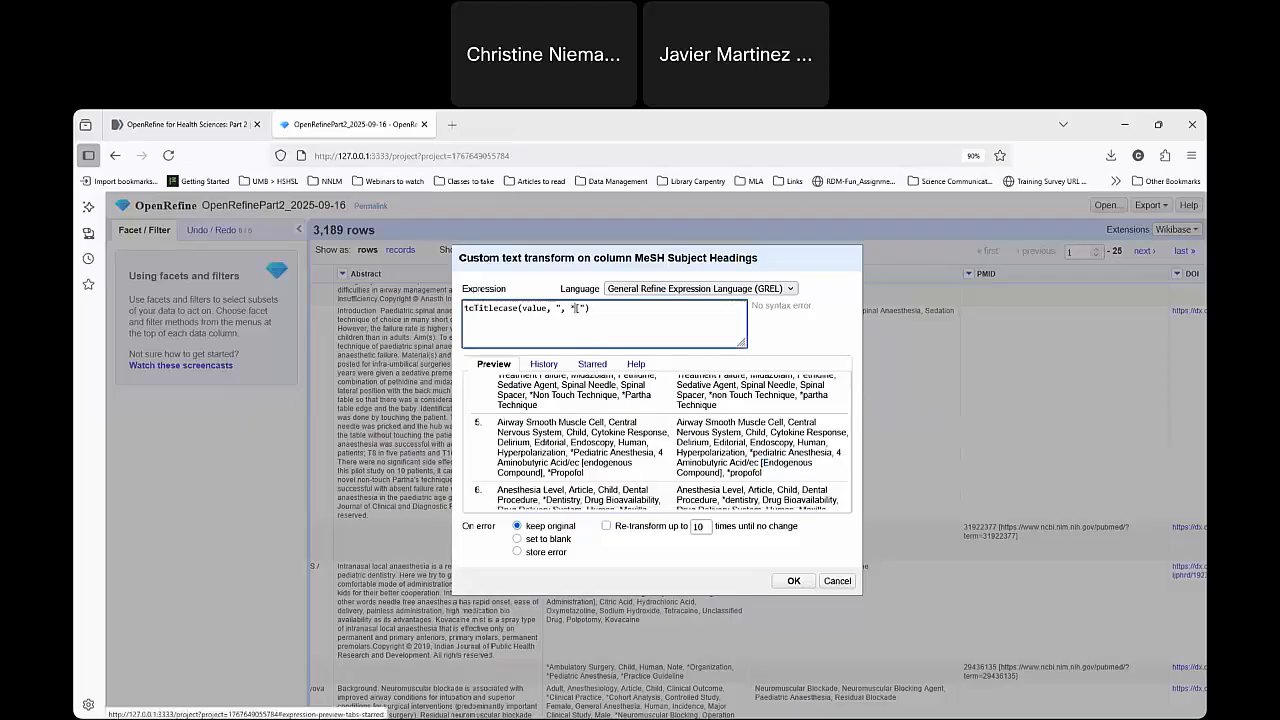
pyautogui.write('*')
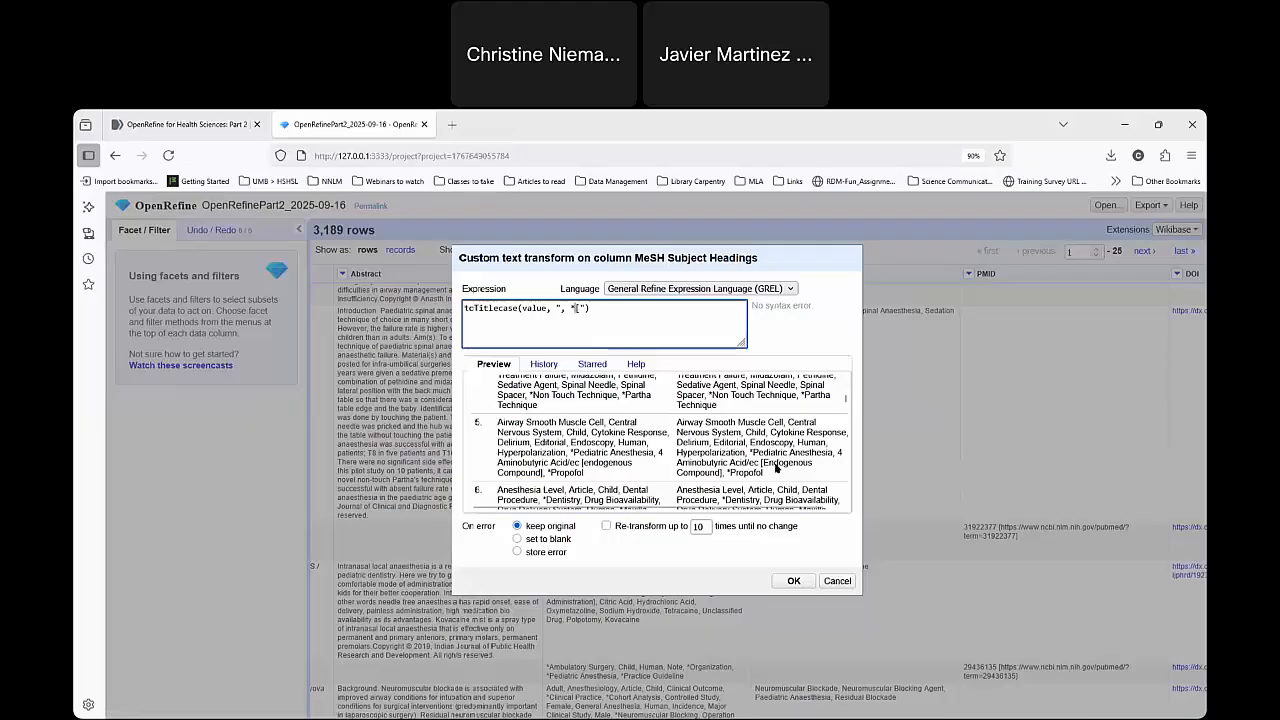
pyautogui.scroll(3, 764, 458)
pyautogui.scroll(2, 764, 458)
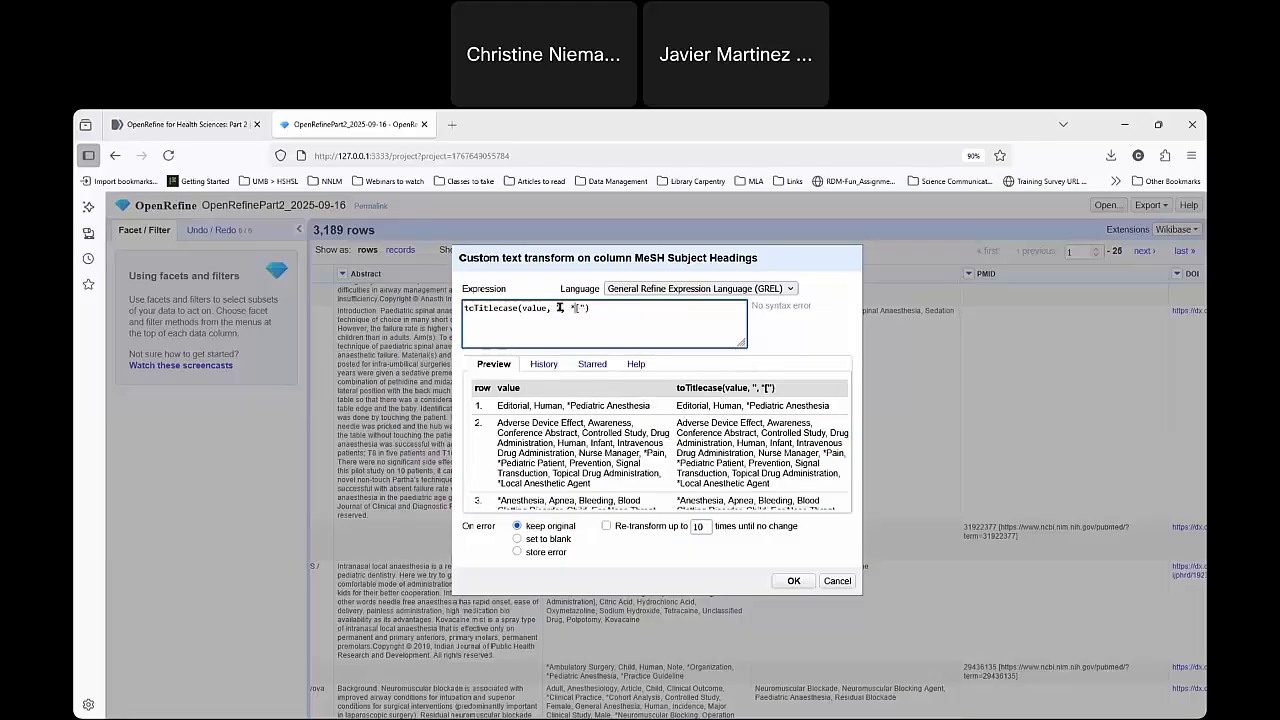
# Review the comma, space, asterisk and bracket delimiters, and apply the toTitlecase transform to the MeSH Subject Headings column.
pyautogui.moveTo(580, 308); pyautogui.dragTo(570, 308)
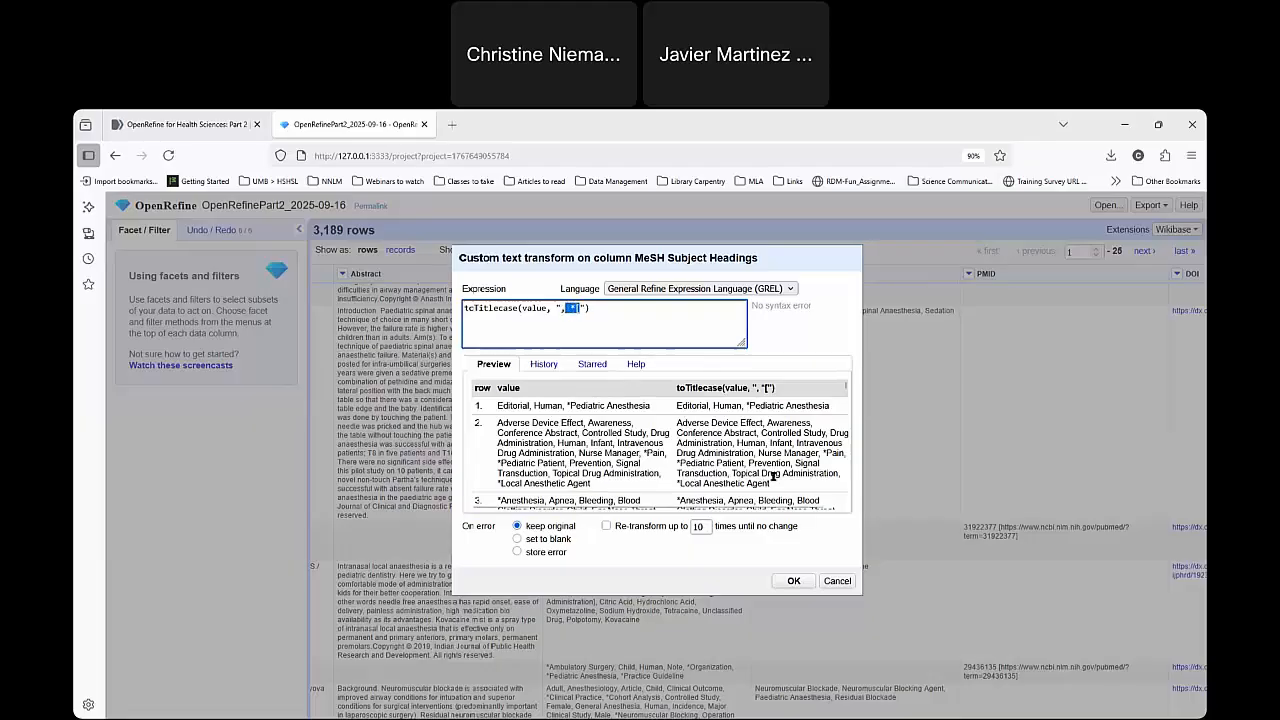
pyautogui.click(566, 310)
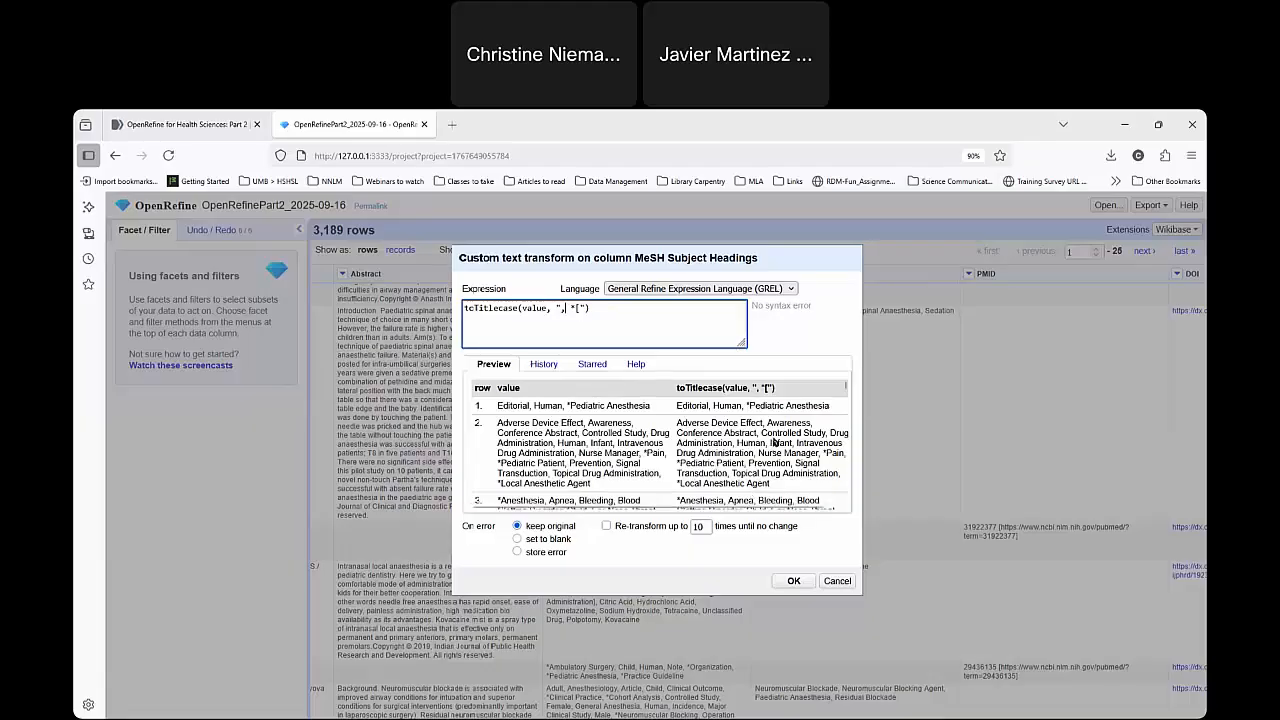
pyautogui.scroll(-4, 768, 466)
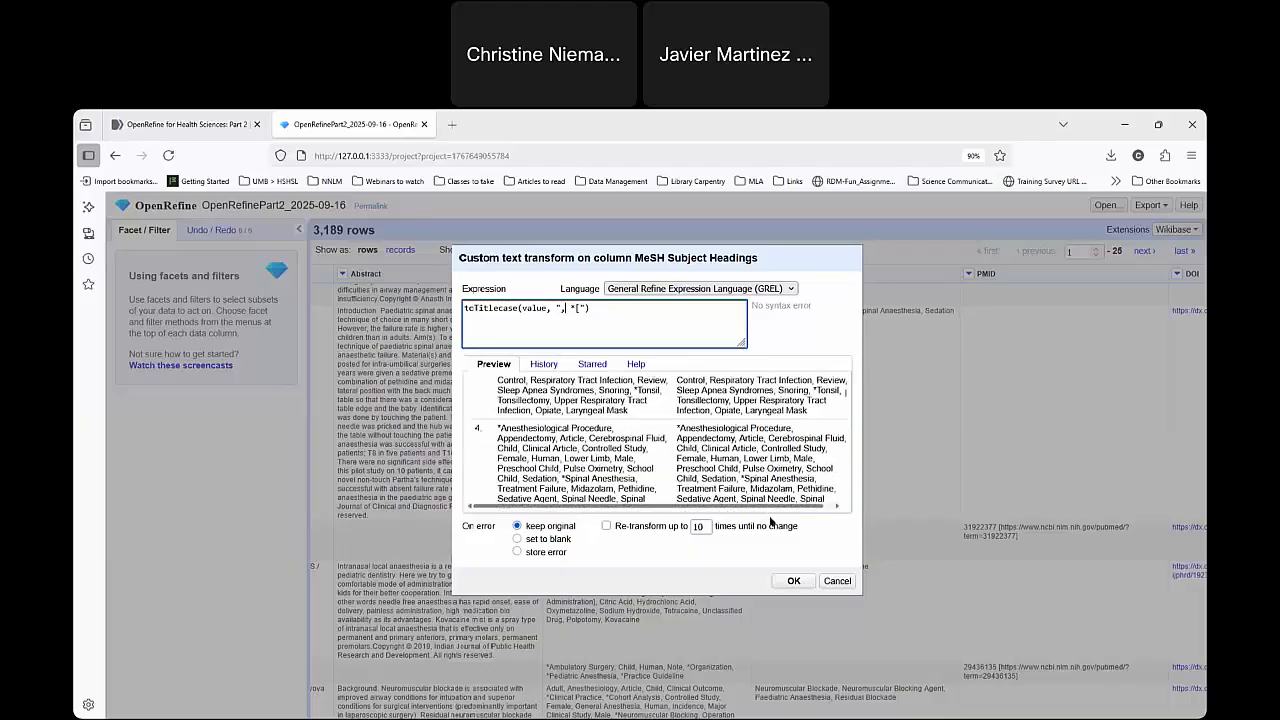
pyautogui.click(791, 580)
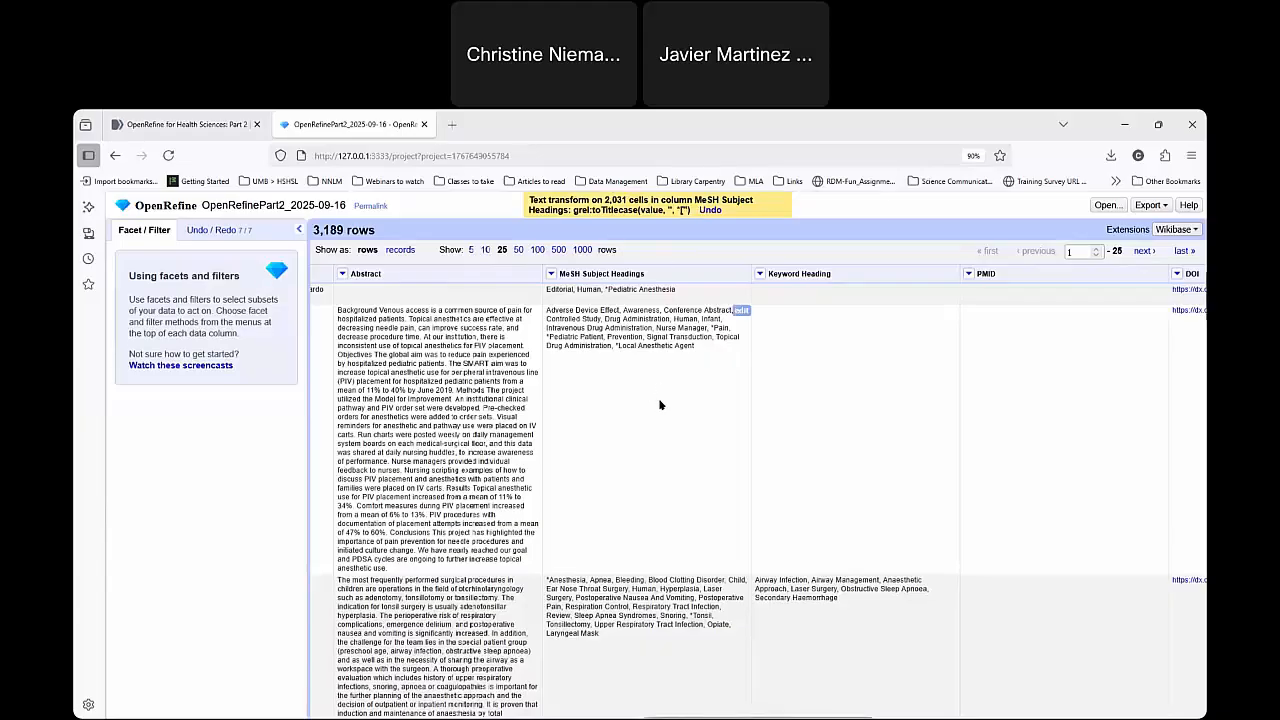
# Reuse the latest titlecase expression, remove its asterisk to give toTitlecase(value, ", ["), and apply it to the MeSH Subject Headings column.
pyautogui.click(550, 273)
pyautogui.moveTo(580, 325)
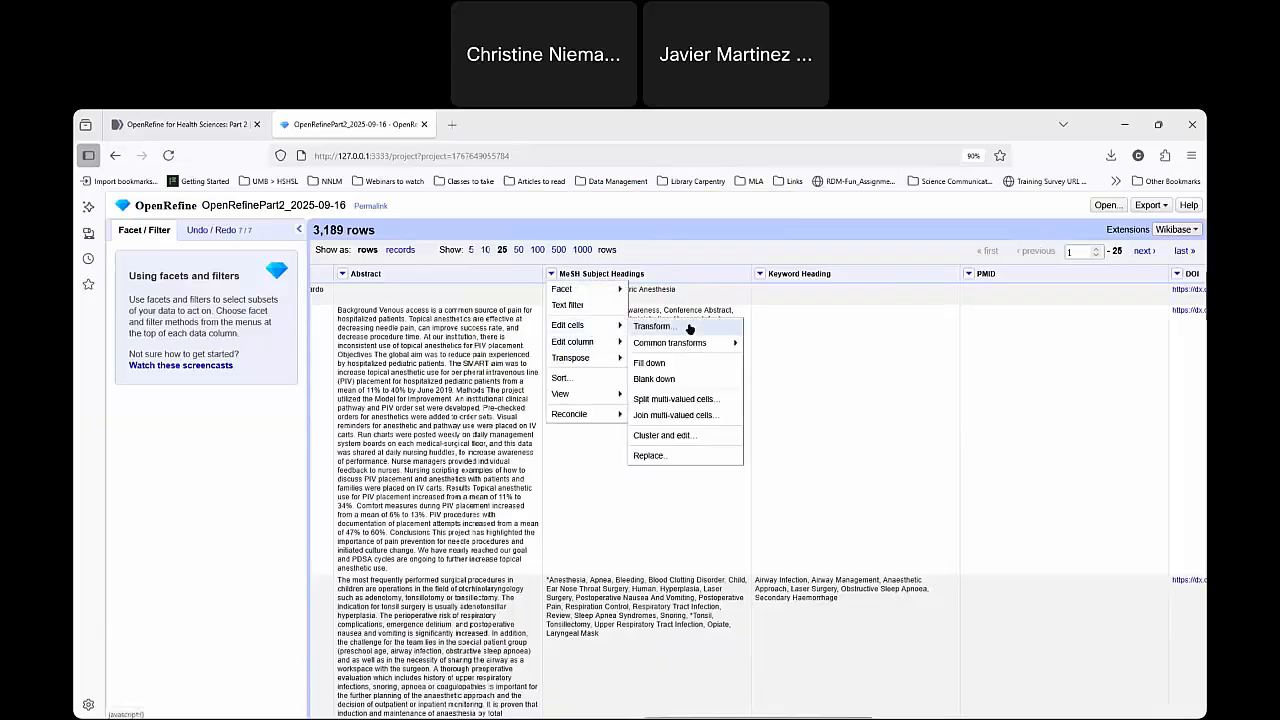
pyautogui.click(689, 328)
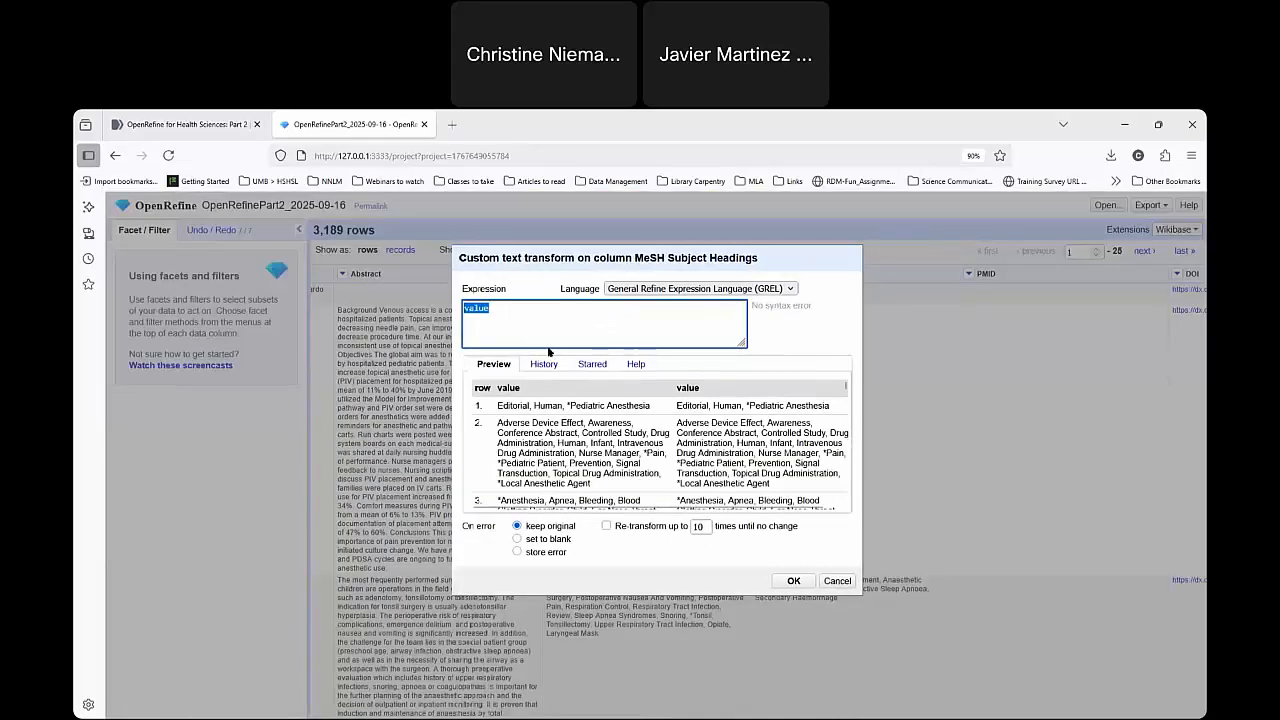
pyautogui.click(534, 317)
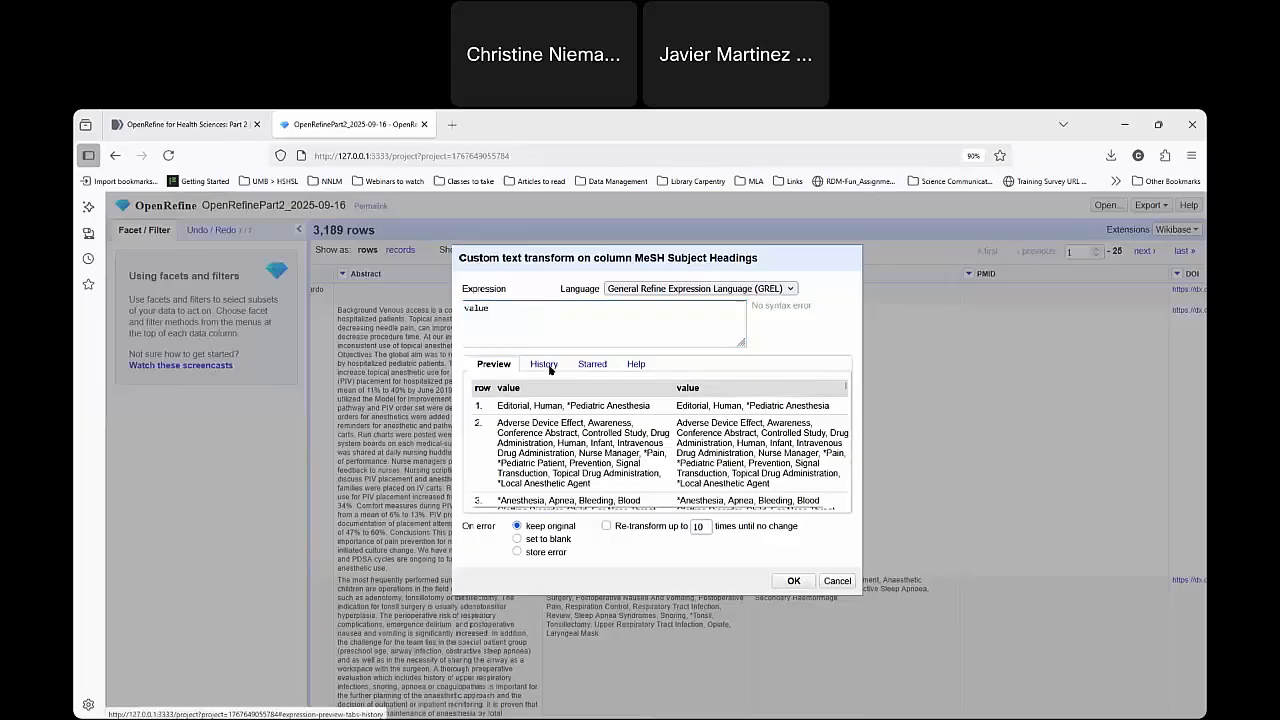
pyautogui.click(544, 364)
pyautogui.click(508, 406)
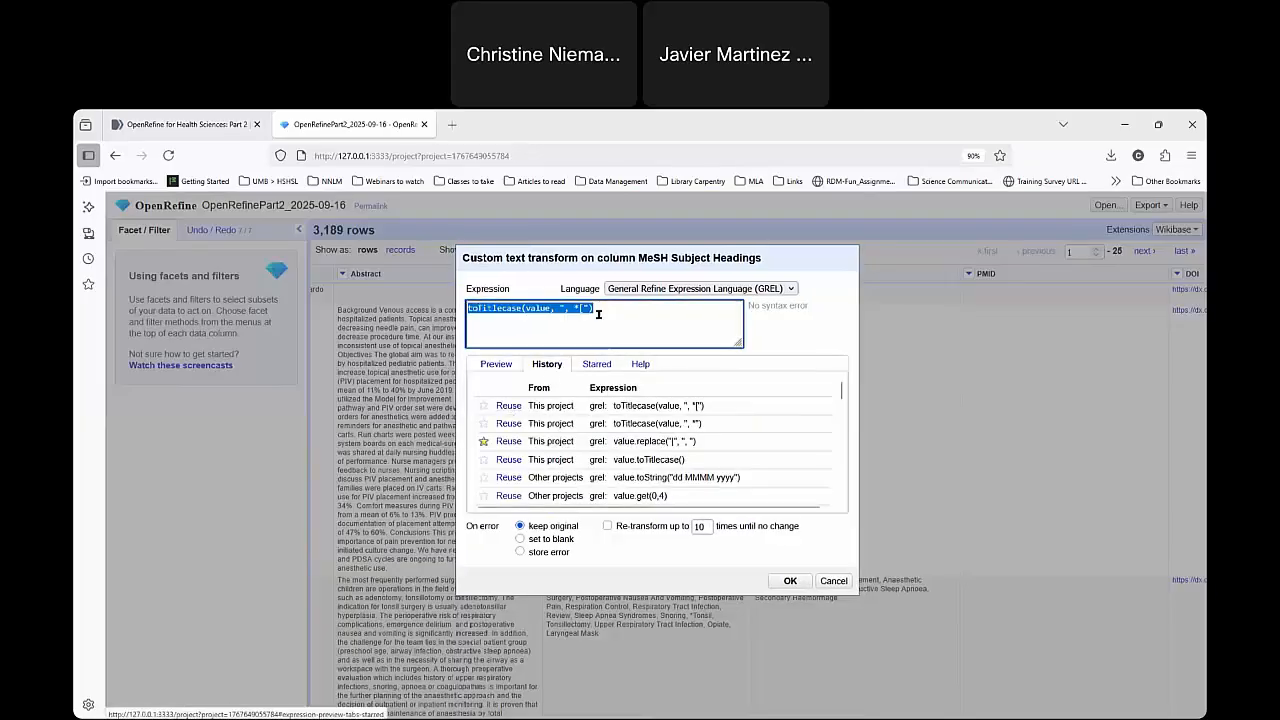
pyautogui.press('BackSpace')
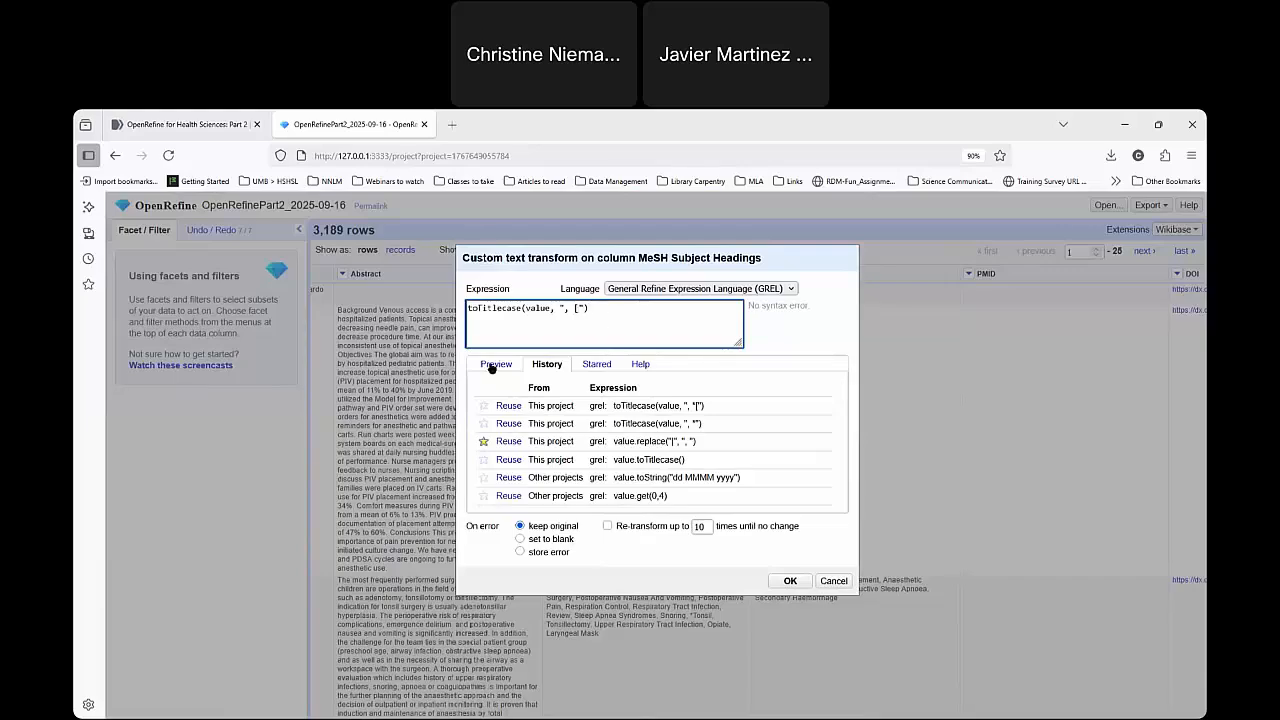
pyautogui.click(492, 366)
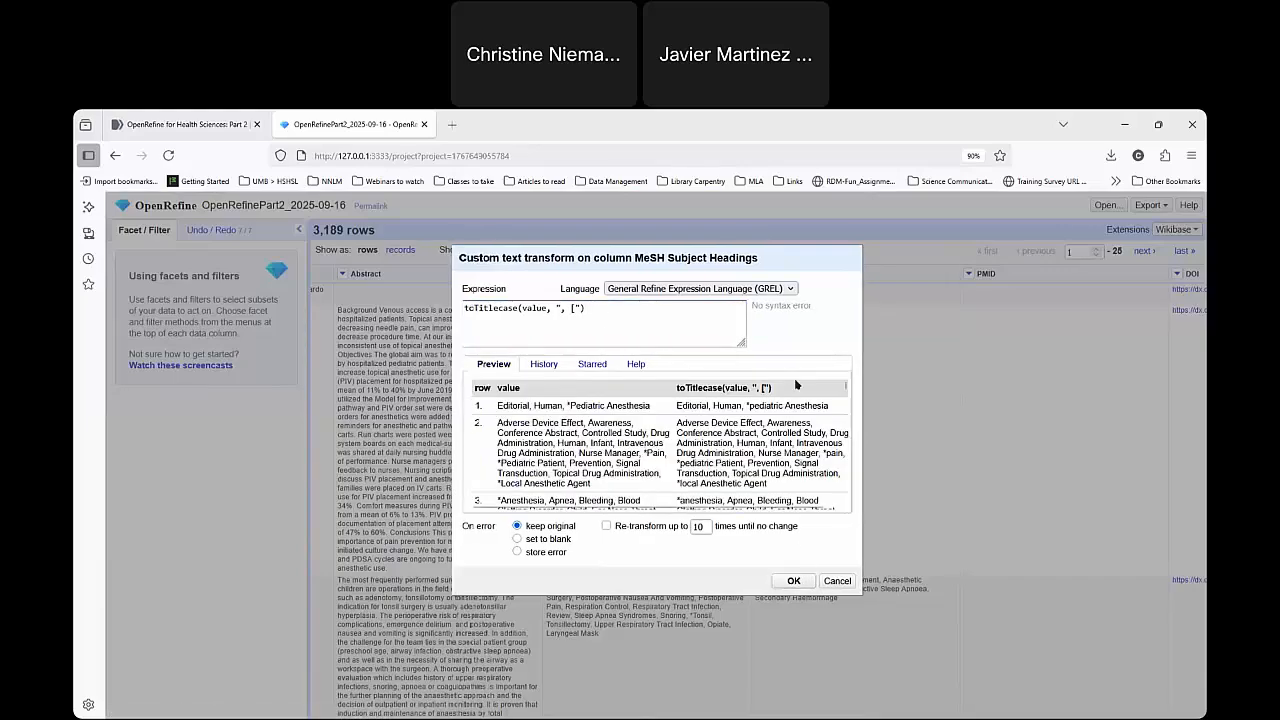
pyautogui.press('Return')
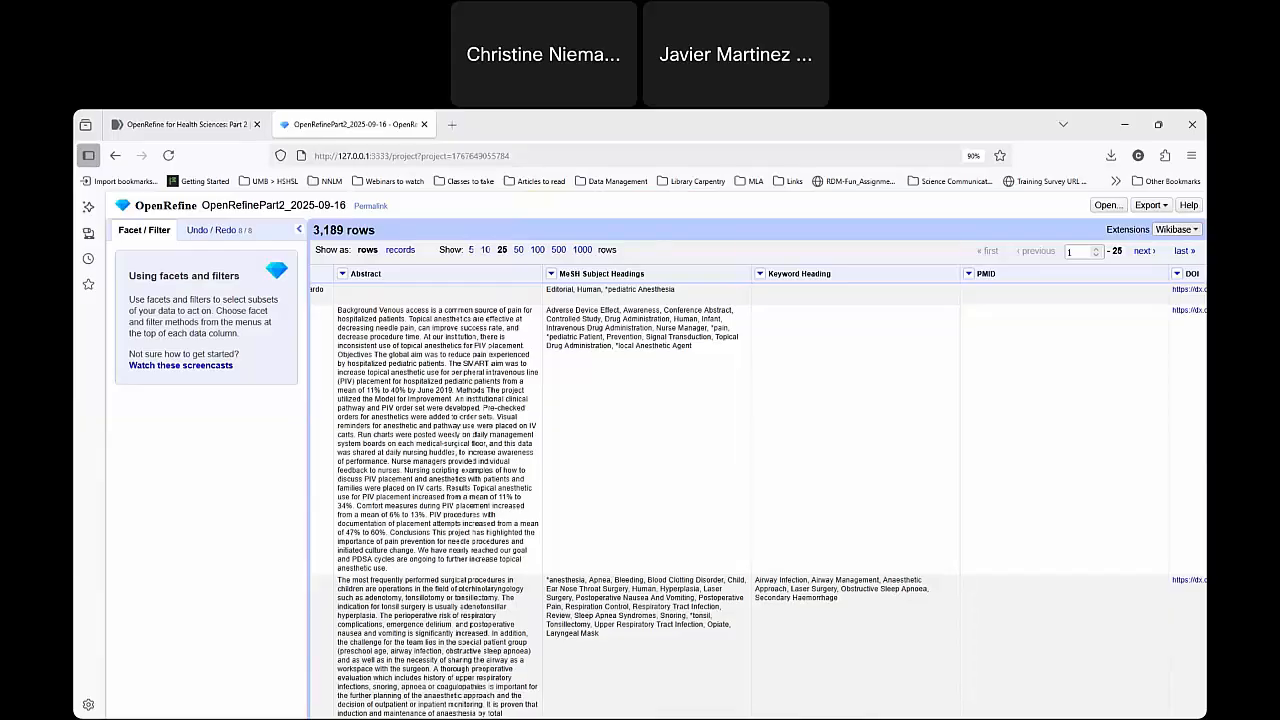
# Reuse the titlecase expression, add an asterisk after the bracket to give toTitlecase(value, ", [*"), and apply it to MeSH Subject Headings.
pyautogui.click(551, 274)
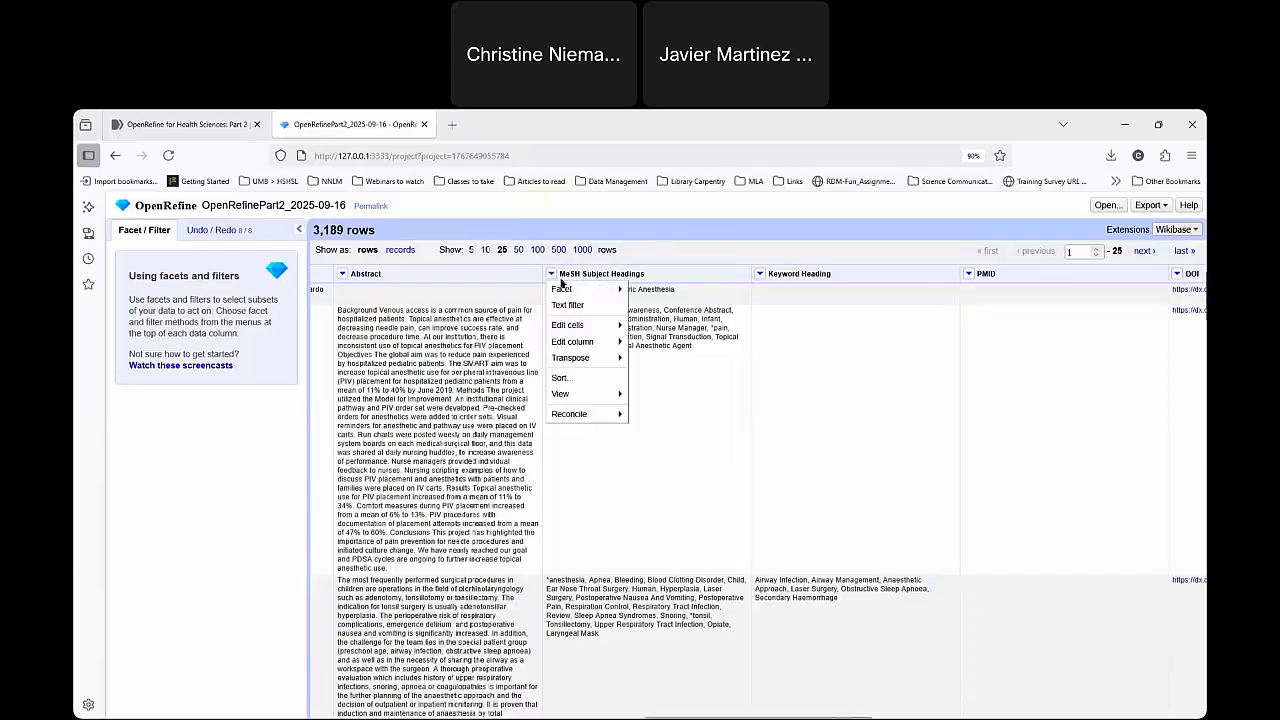
pyautogui.moveTo(596, 325)
pyautogui.click(684, 326)
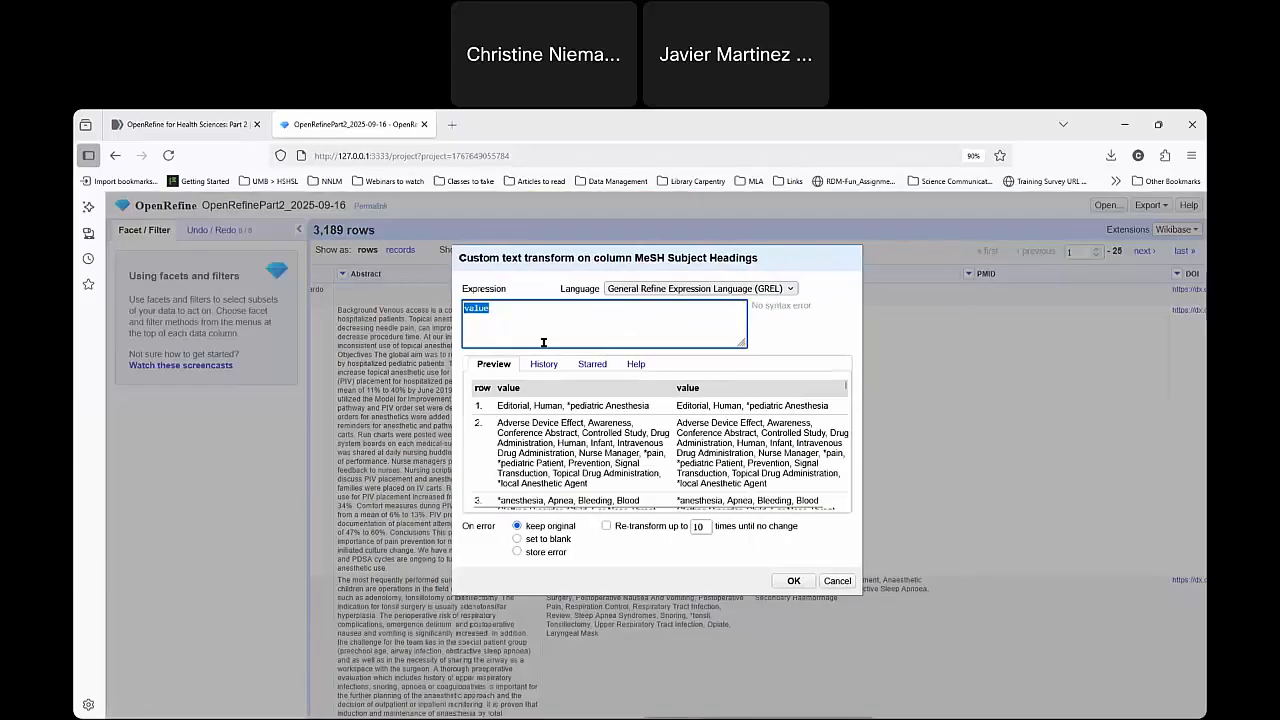
pyautogui.click(536, 366)
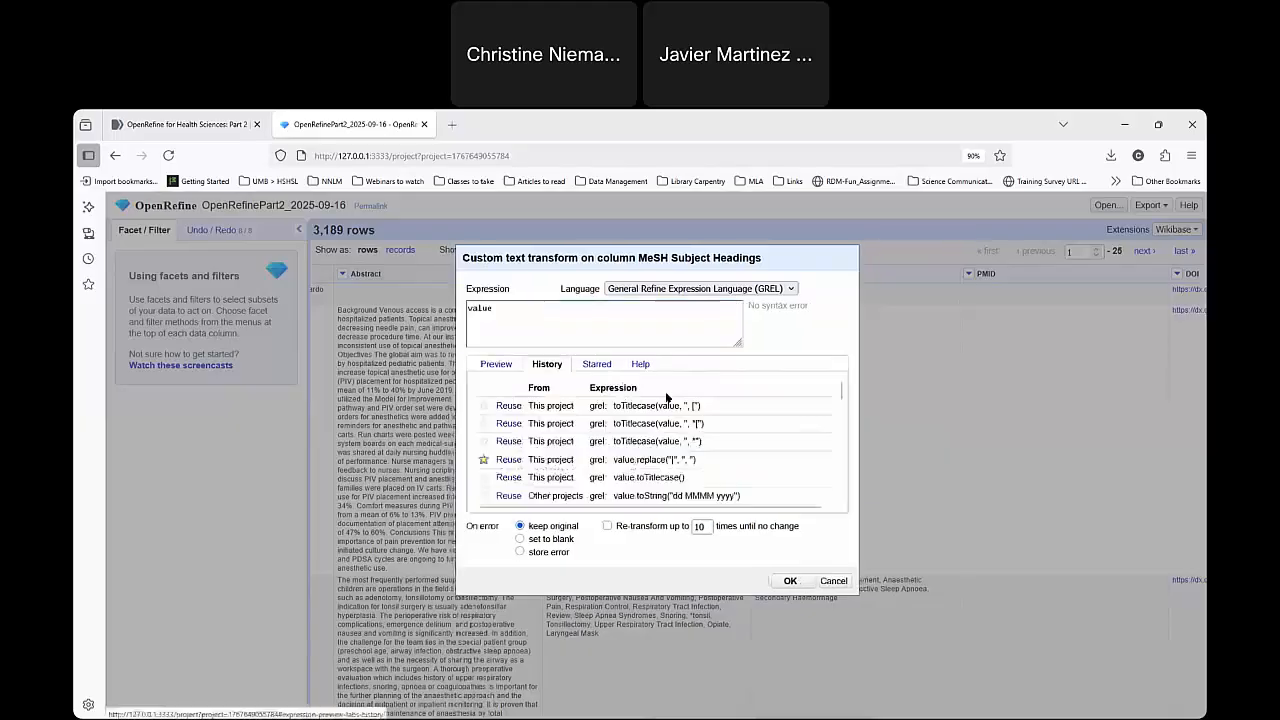
pyautogui.click(509, 406)
pyautogui.click(593, 318)
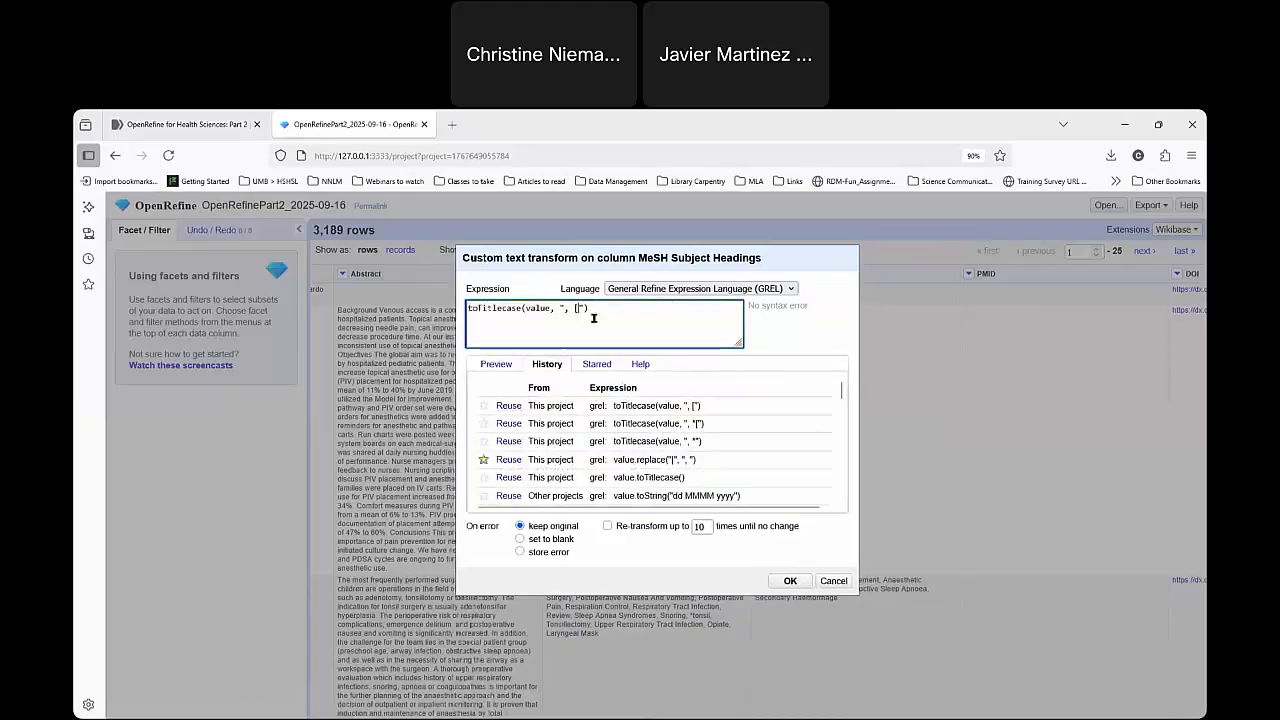
pyautogui.write('*')
pyautogui.click(478, 368)
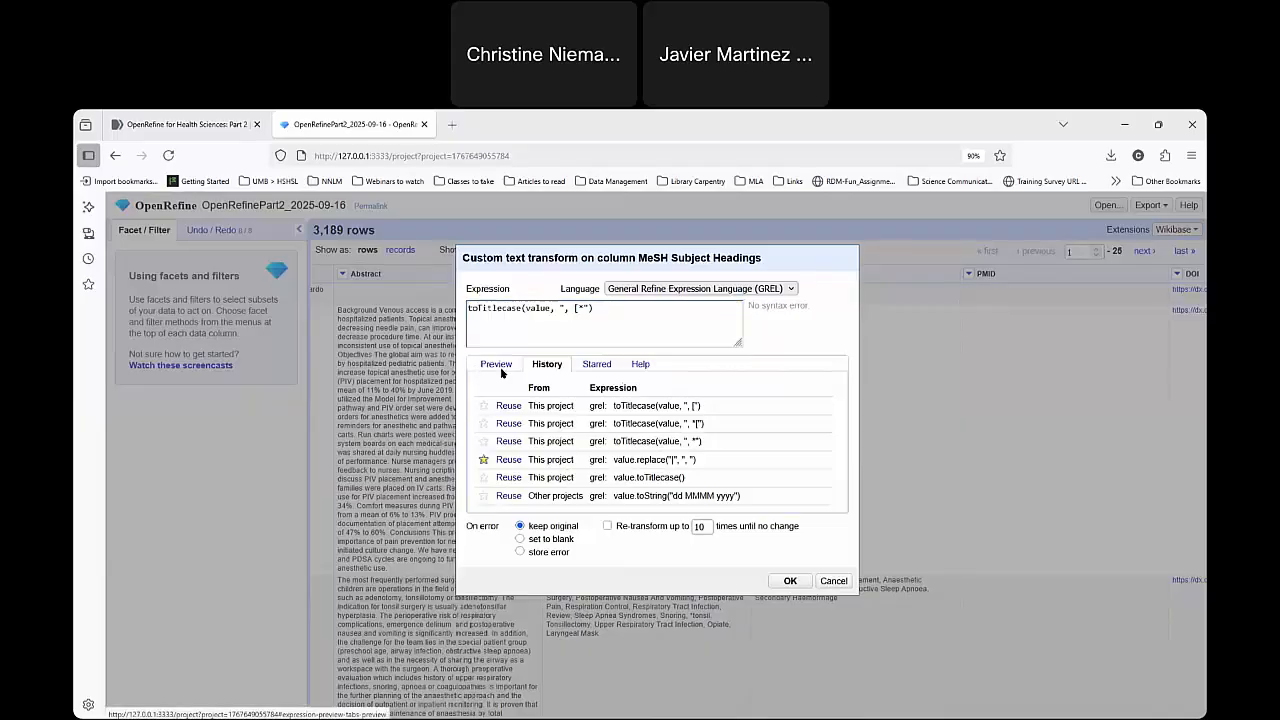
pyautogui.scroll(-2, 755, 478)
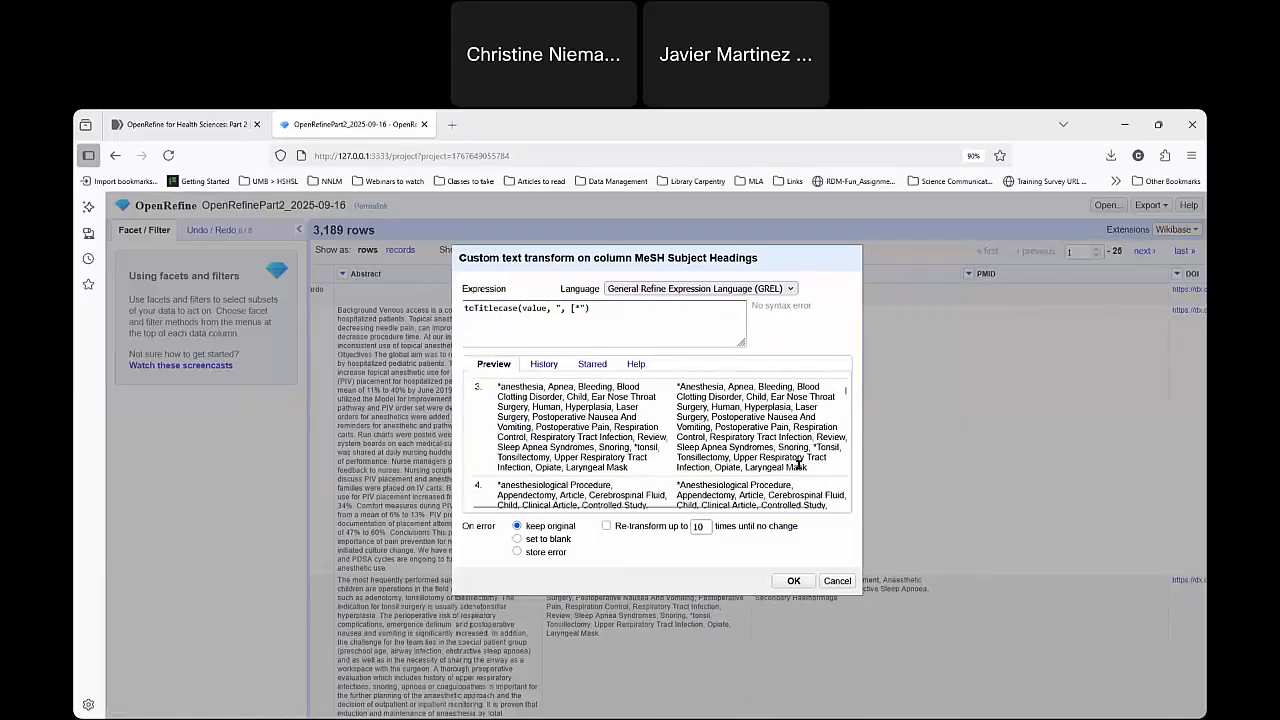
pyautogui.click(793, 580)
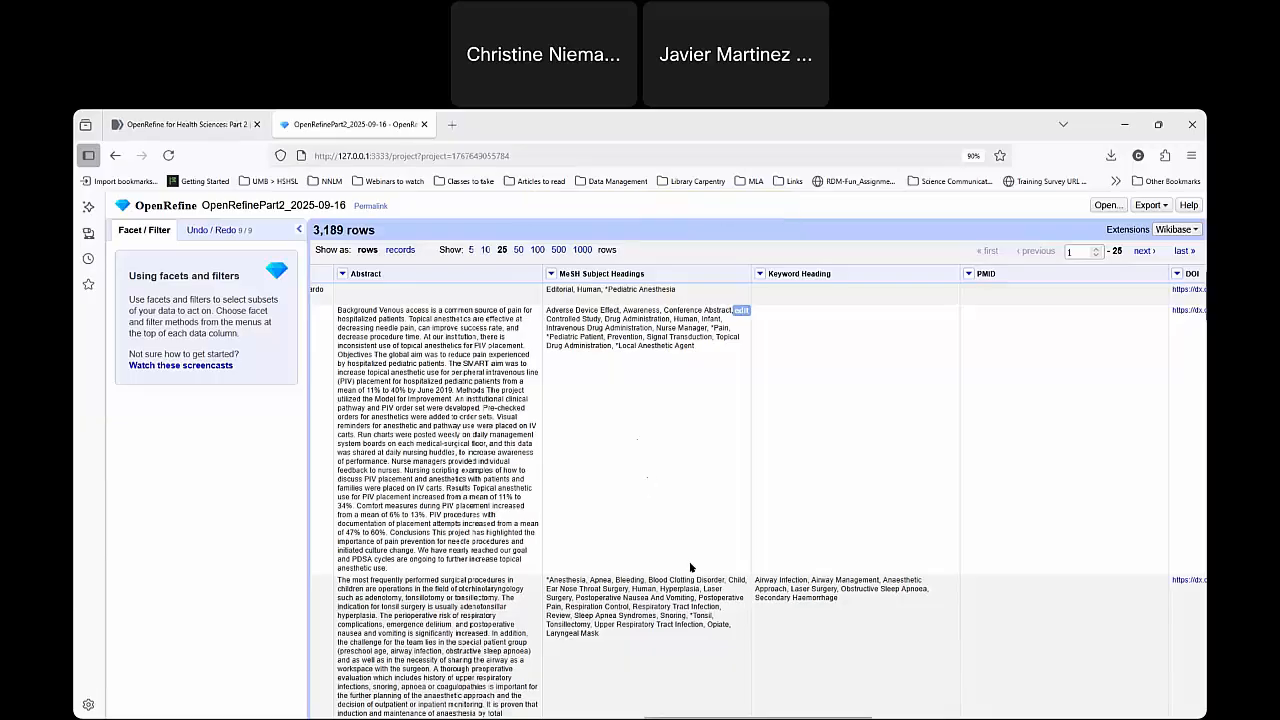
# Check the capitalization of terms following asterisks across the rows of the MeSH Subject Headings column.
pyautogui.scroll(-2, 625, 316)
pyautogui.scroll(2, 638, 350)
pyautogui.scroll(-5, 650, 430)
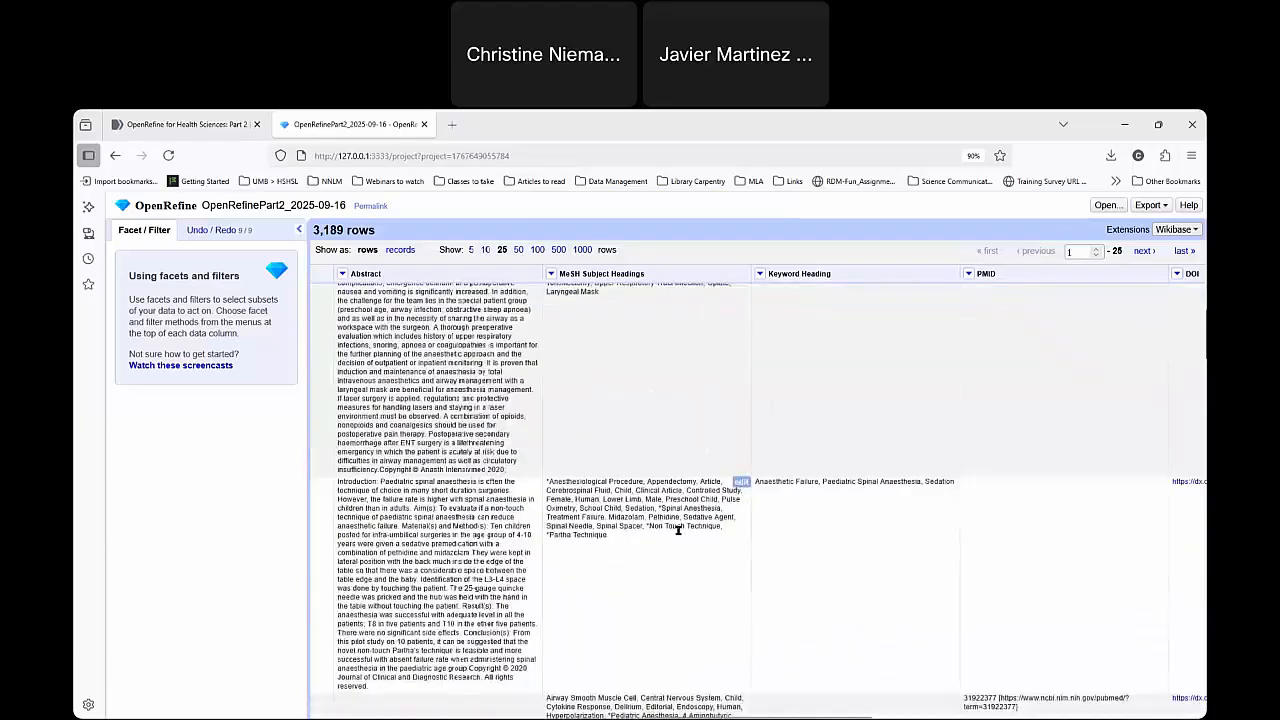
pyautogui.scroll(-3, 679, 539)
pyautogui.scroll(3, 700, 600)
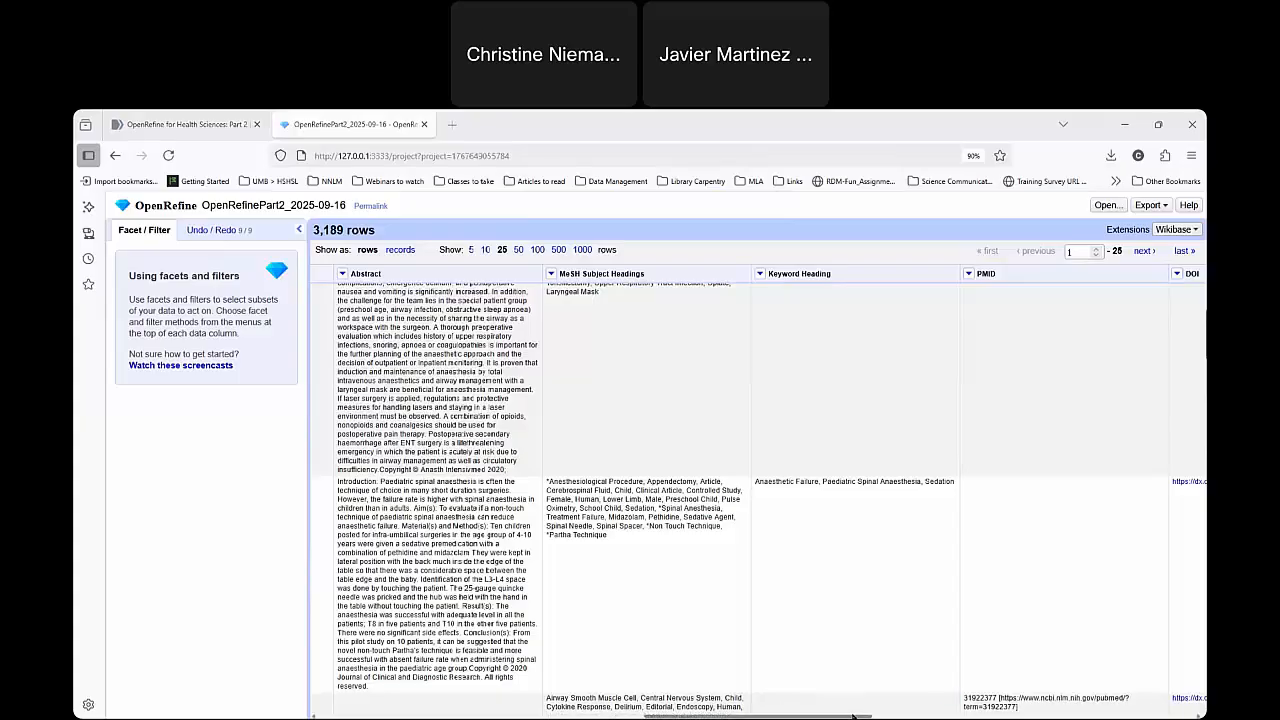
pyautogui.moveTo(735, 716); pyautogui.dragTo(625, 716)
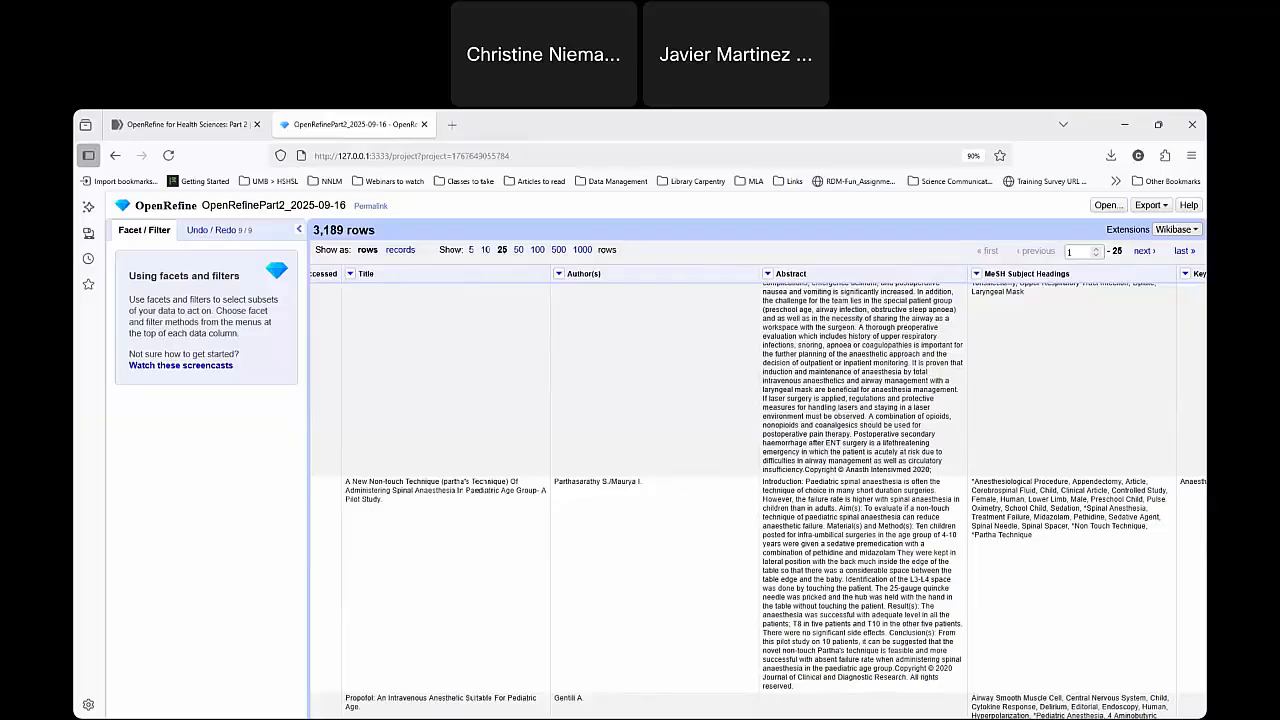
pyautogui.moveTo(578, 716); pyautogui.dragTo(700, 716)
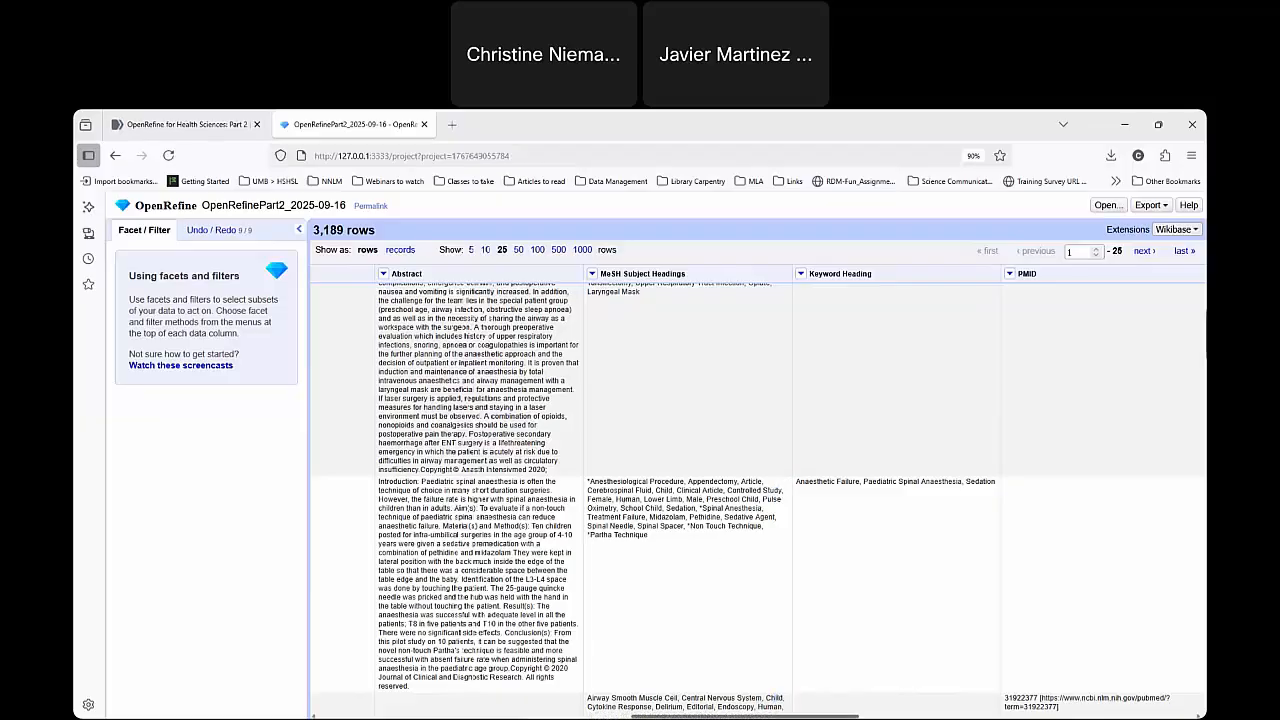
# Create a text facet on the Database column.
pyautogui.hscroll(-4, 778, 708)
pyautogui.hscroll(-6, 758, 493)
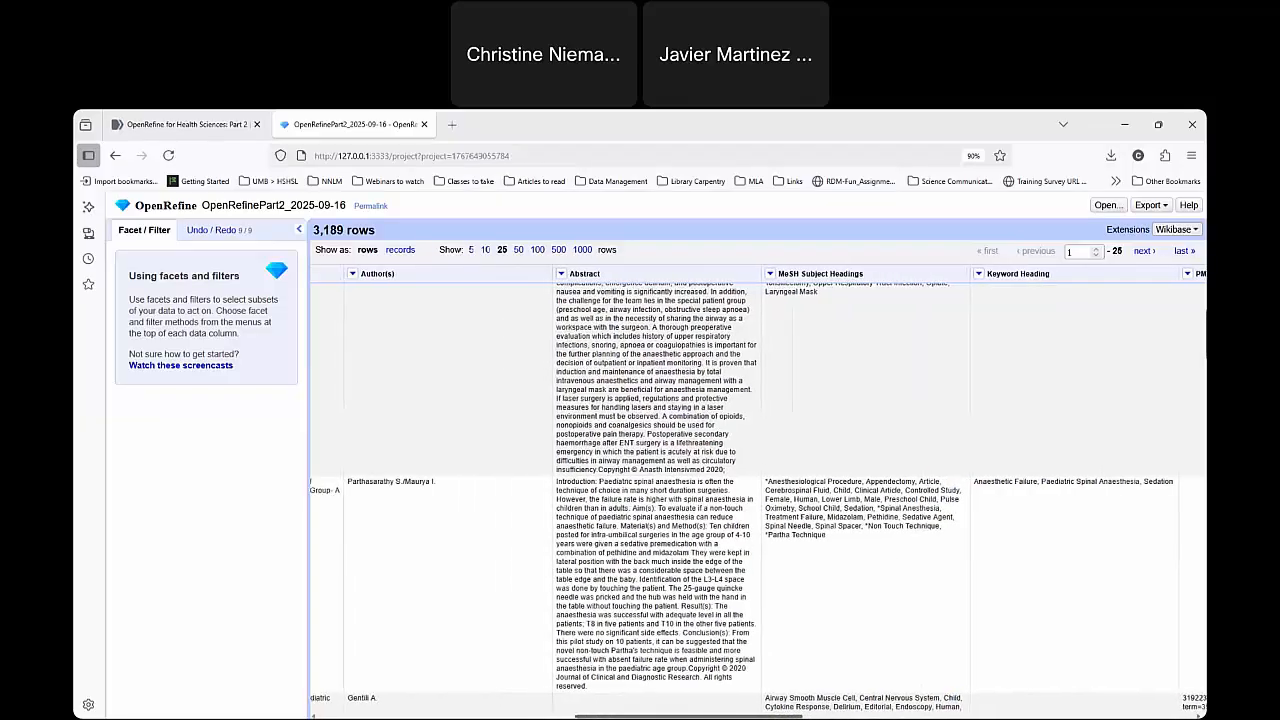
pyautogui.hscroll(-6, 758, 493)
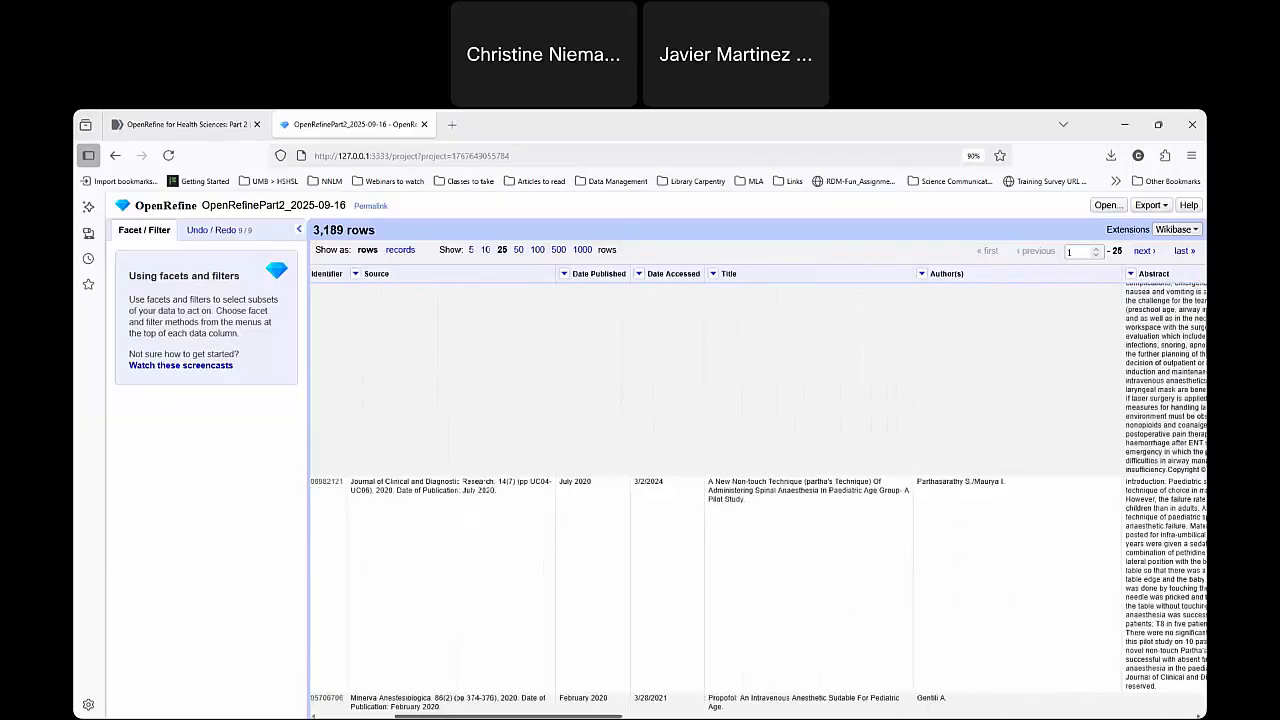
pyautogui.hscroll(-5, 566, 406)
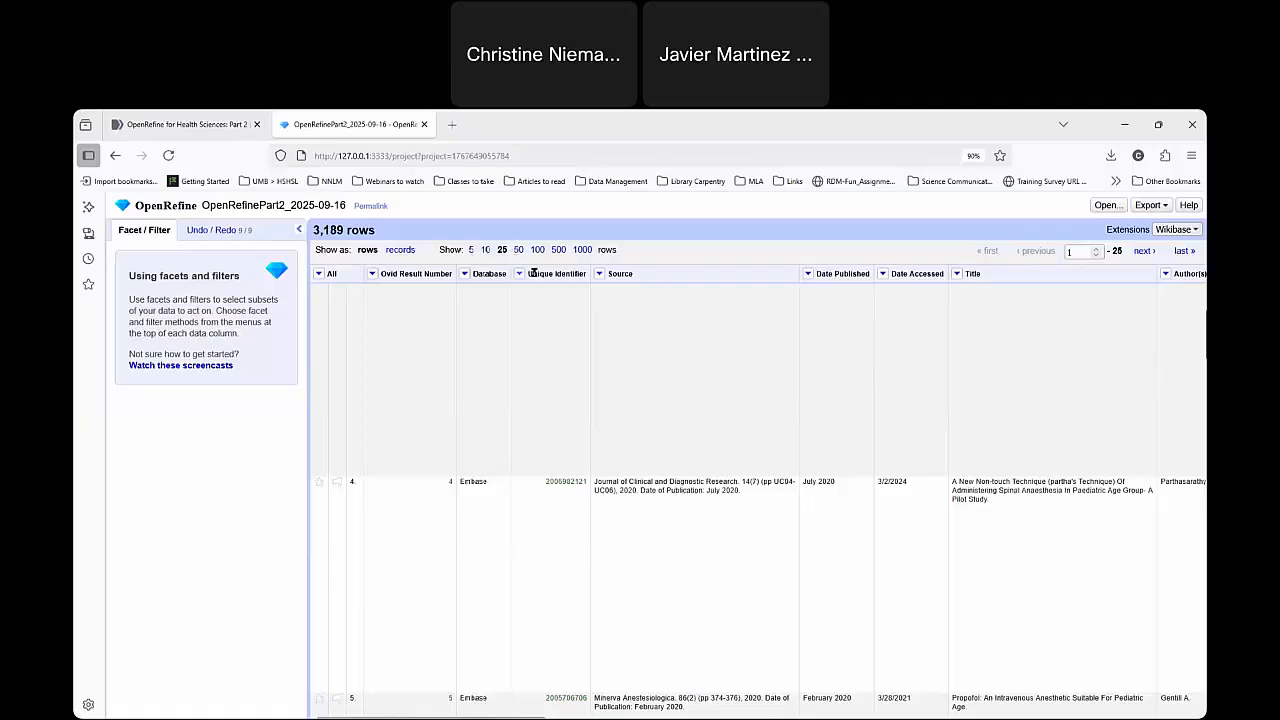
pyautogui.click(465, 277)
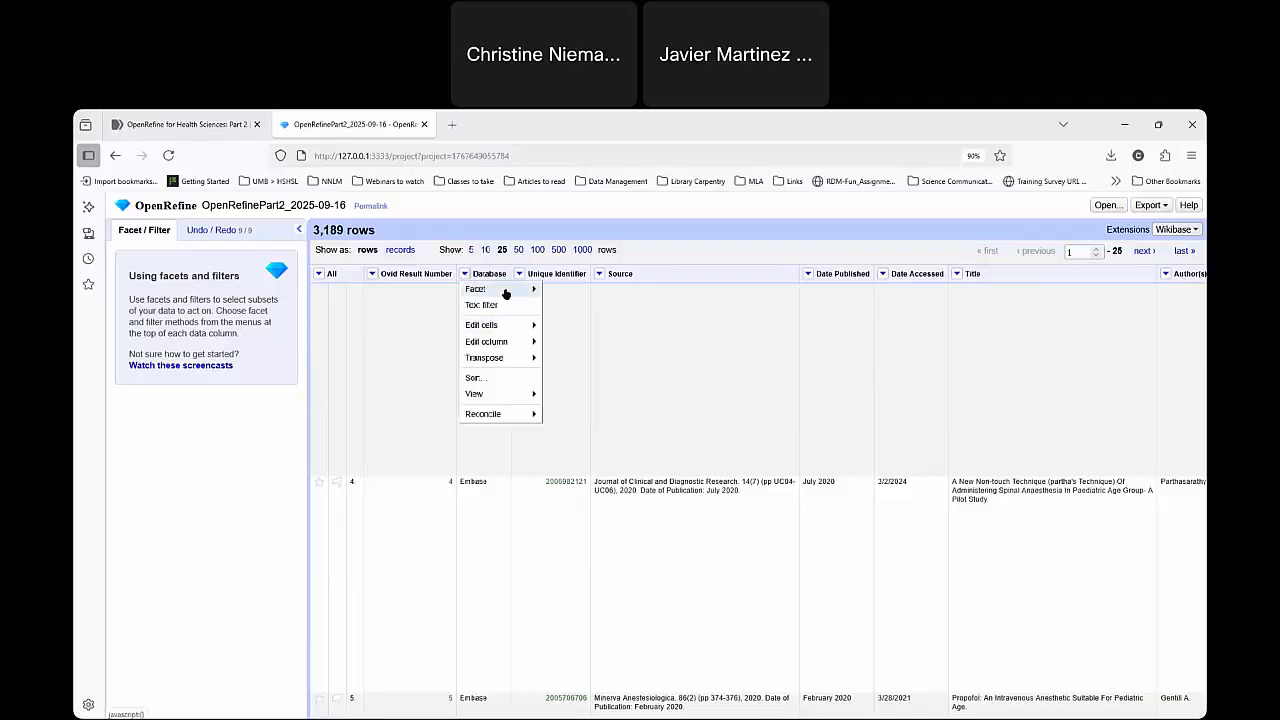
pyautogui.moveTo(506, 292)
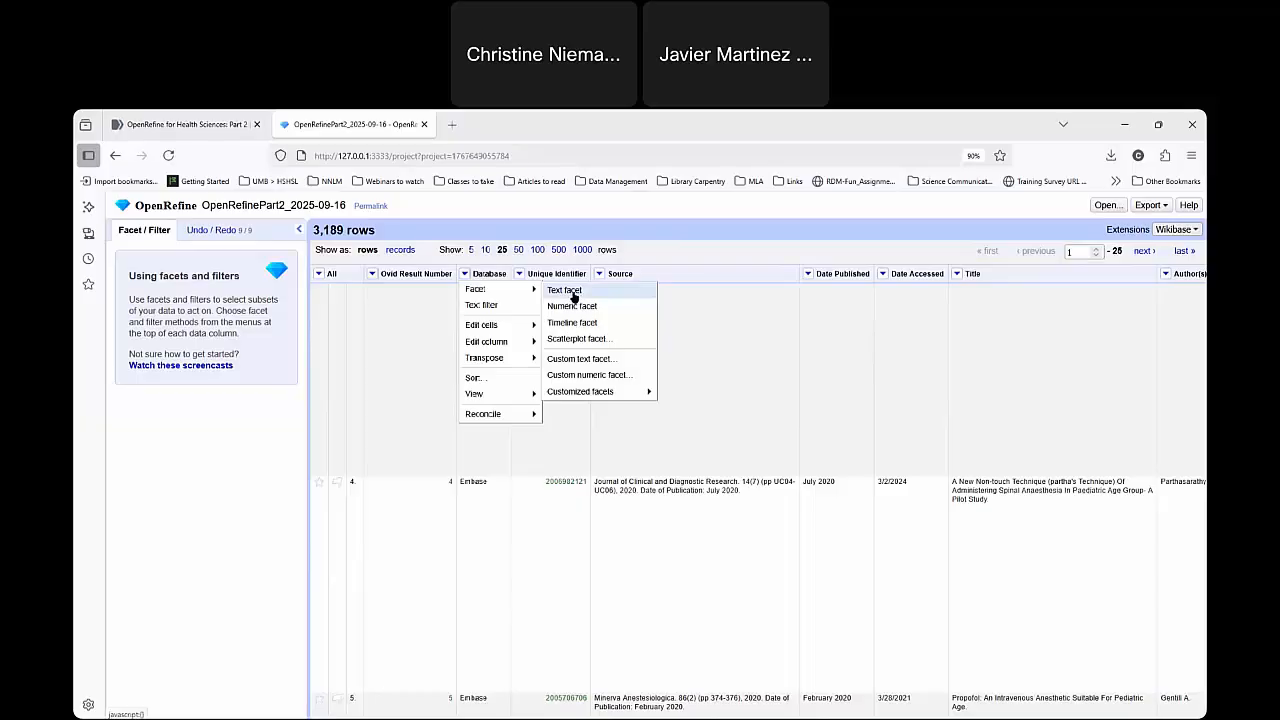
pyautogui.click(573, 293)
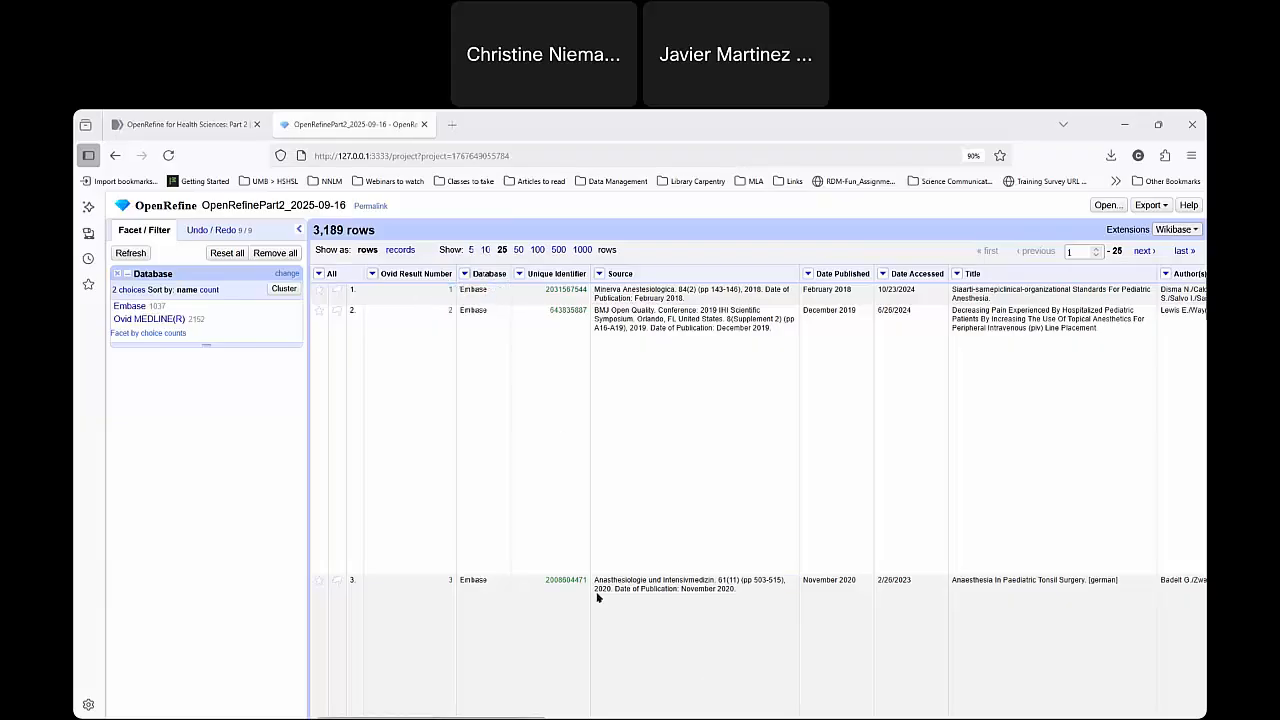
pyautogui.click(465, 274)
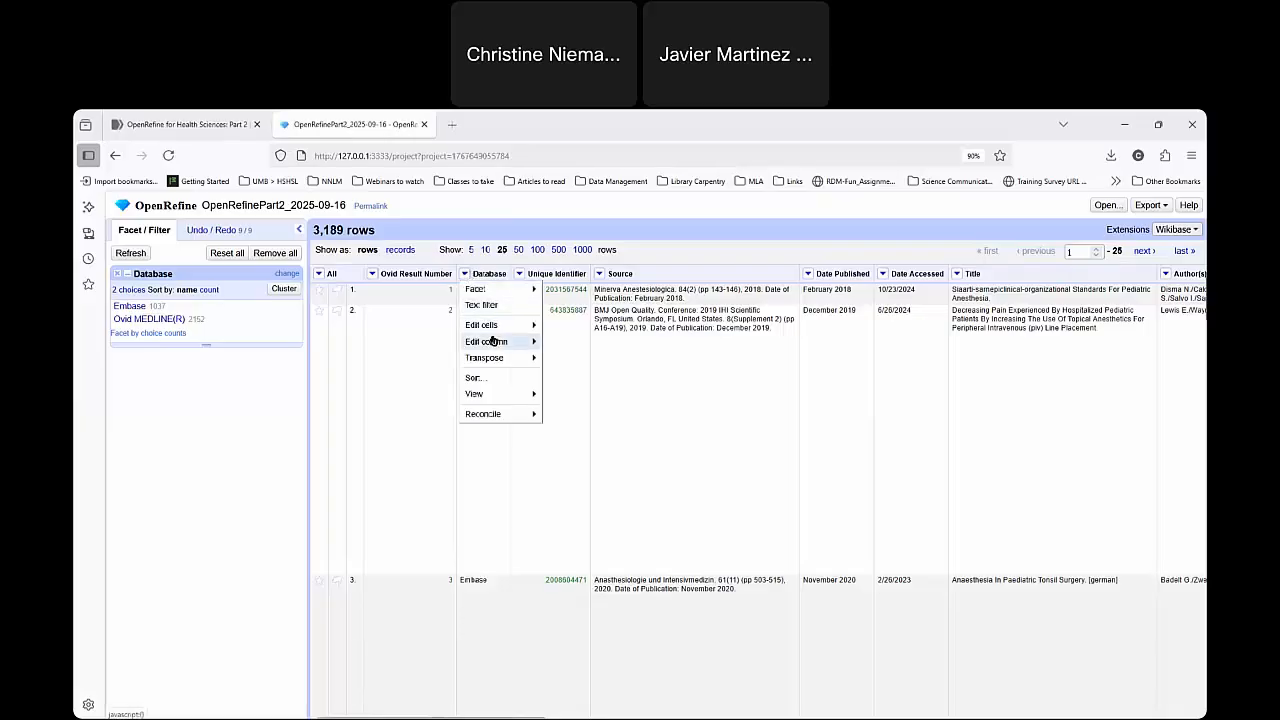
pyautogui.moveTo(492, 333)
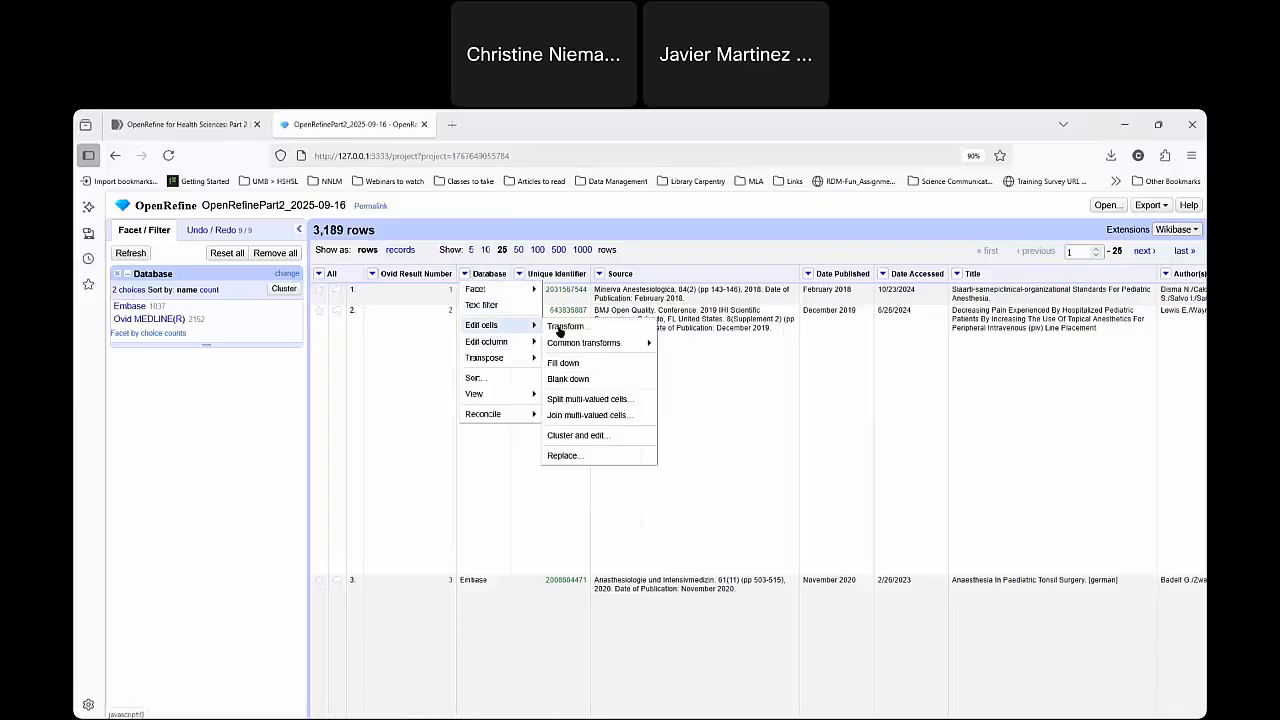
pyautogui.click(566, 327)
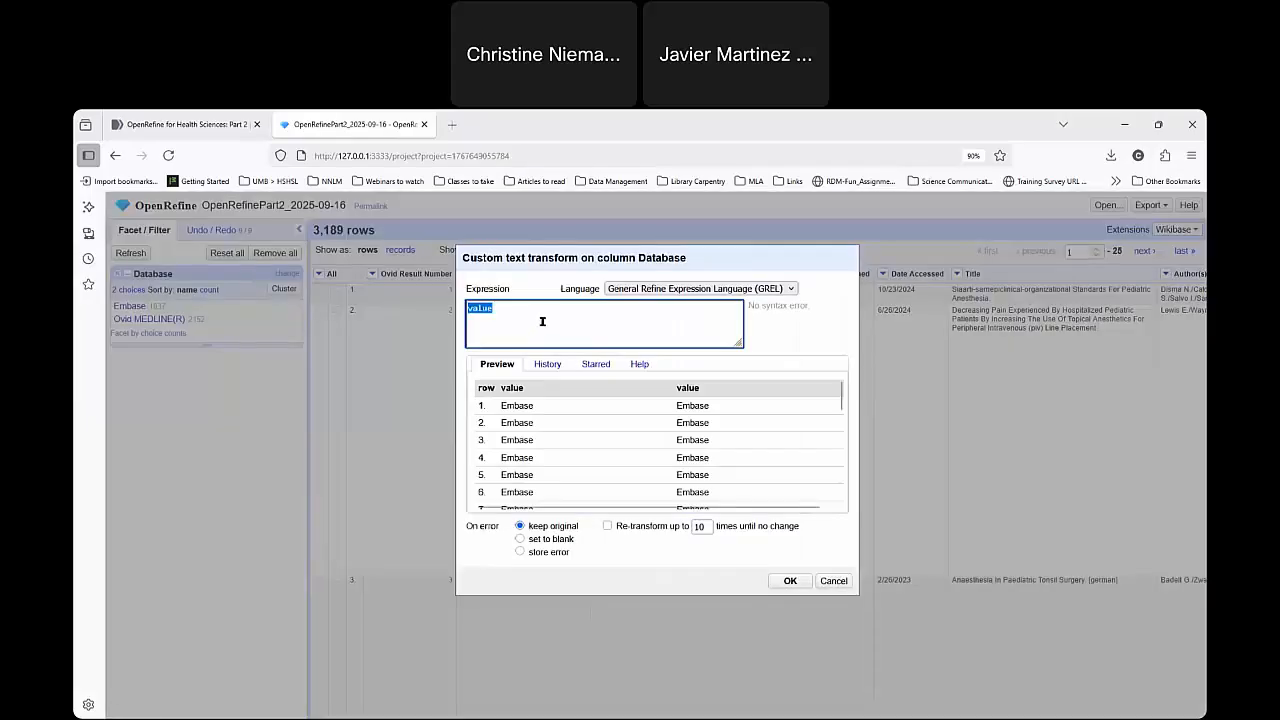
pyautogui.click(542, 321)
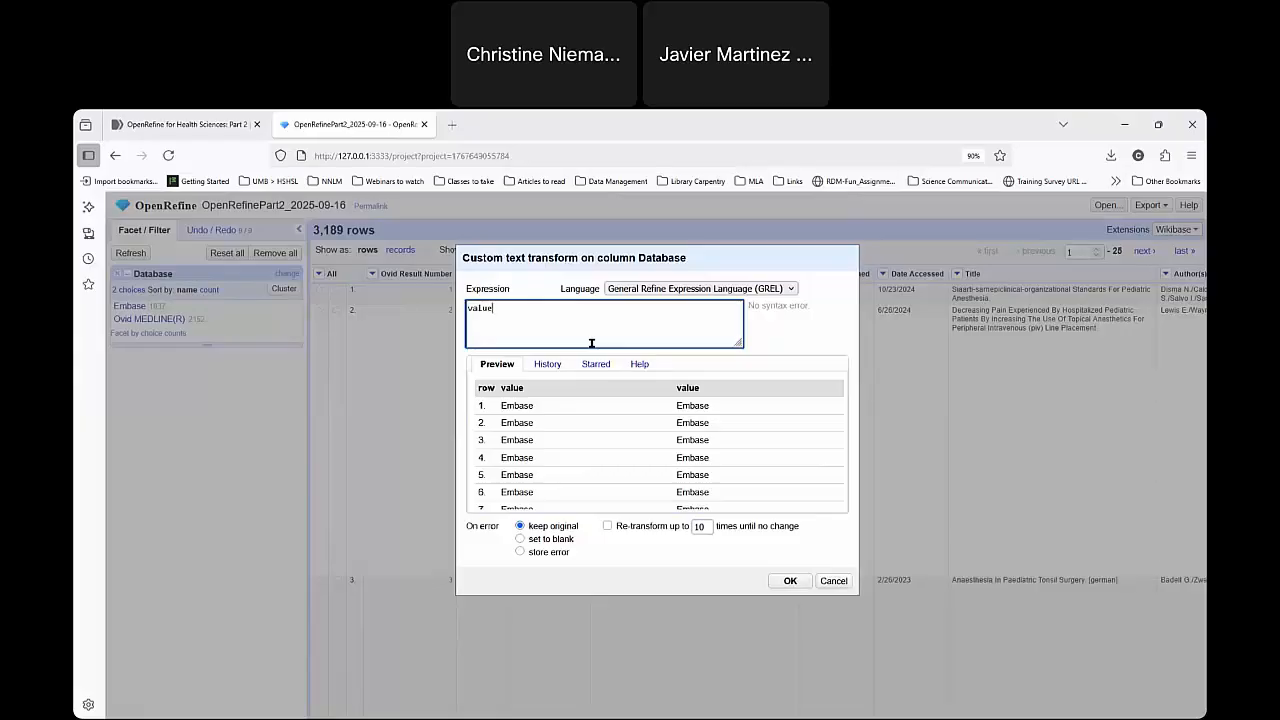
pyautogui.write('.get(')
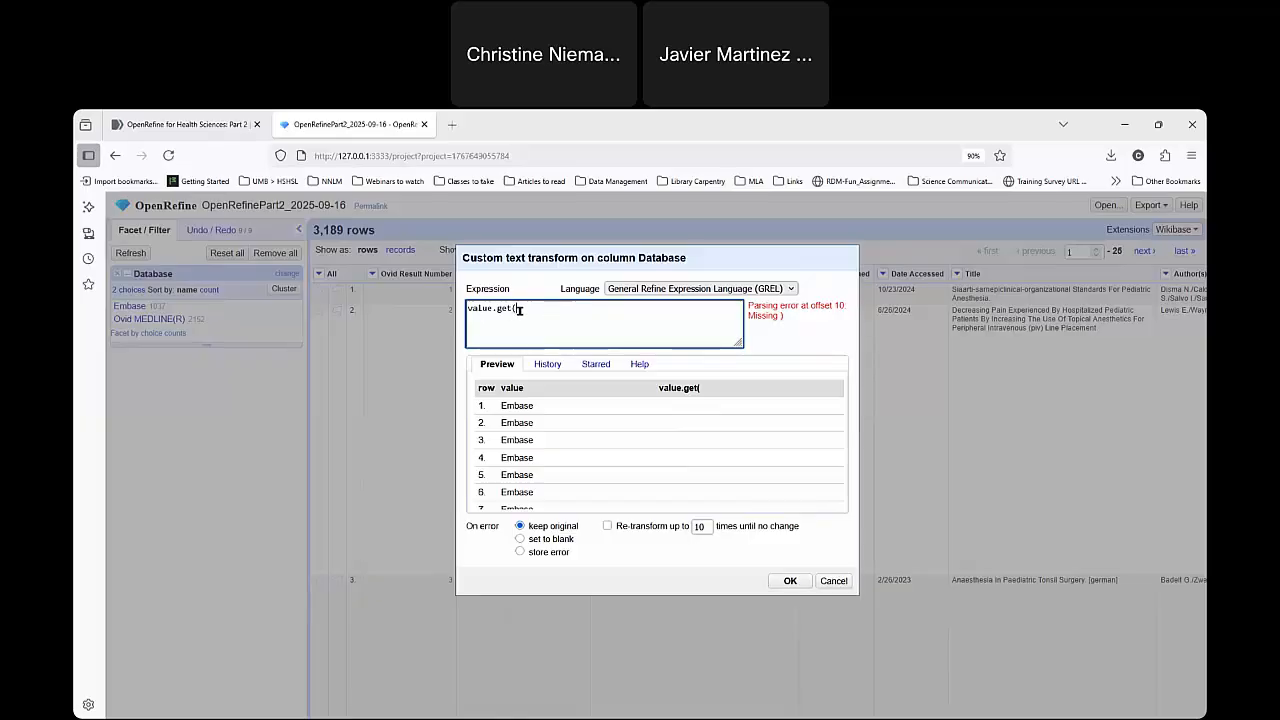
pyautogui.write('0,4')
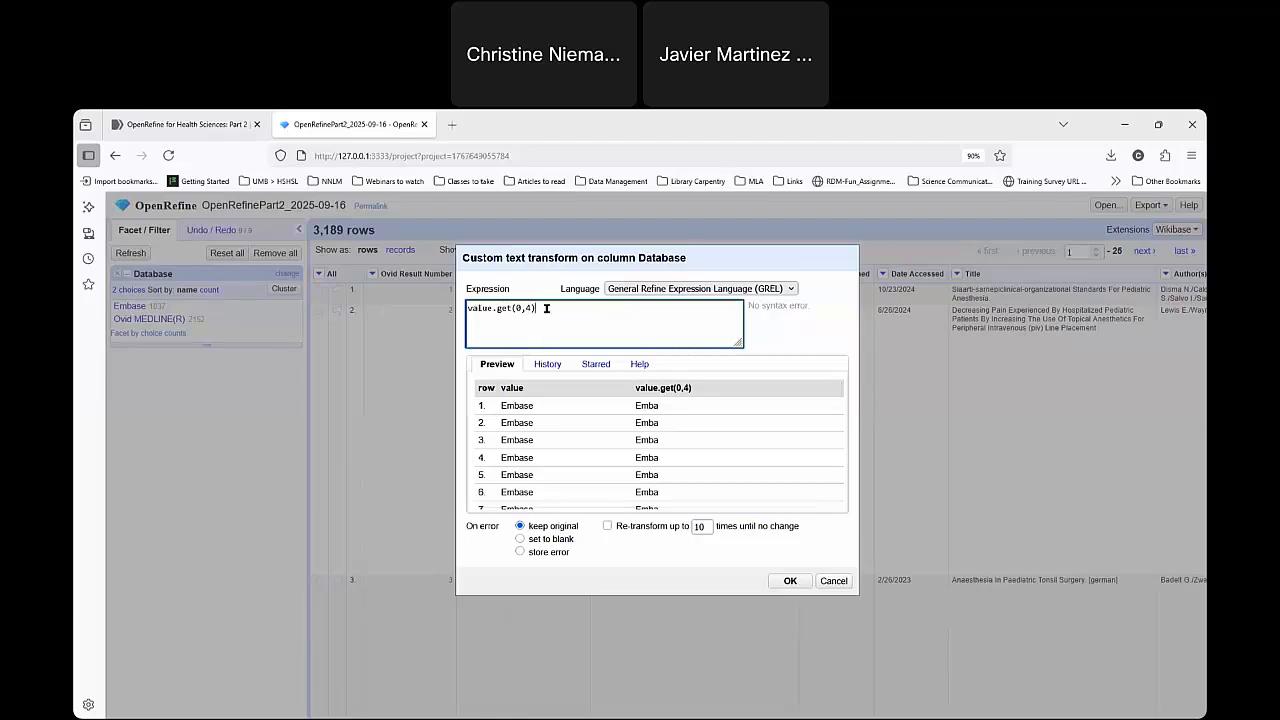
pyautogui.moveTo(531, 309); pyautogui.dragTo(516, 309)
pyautogui.click(702, 447)
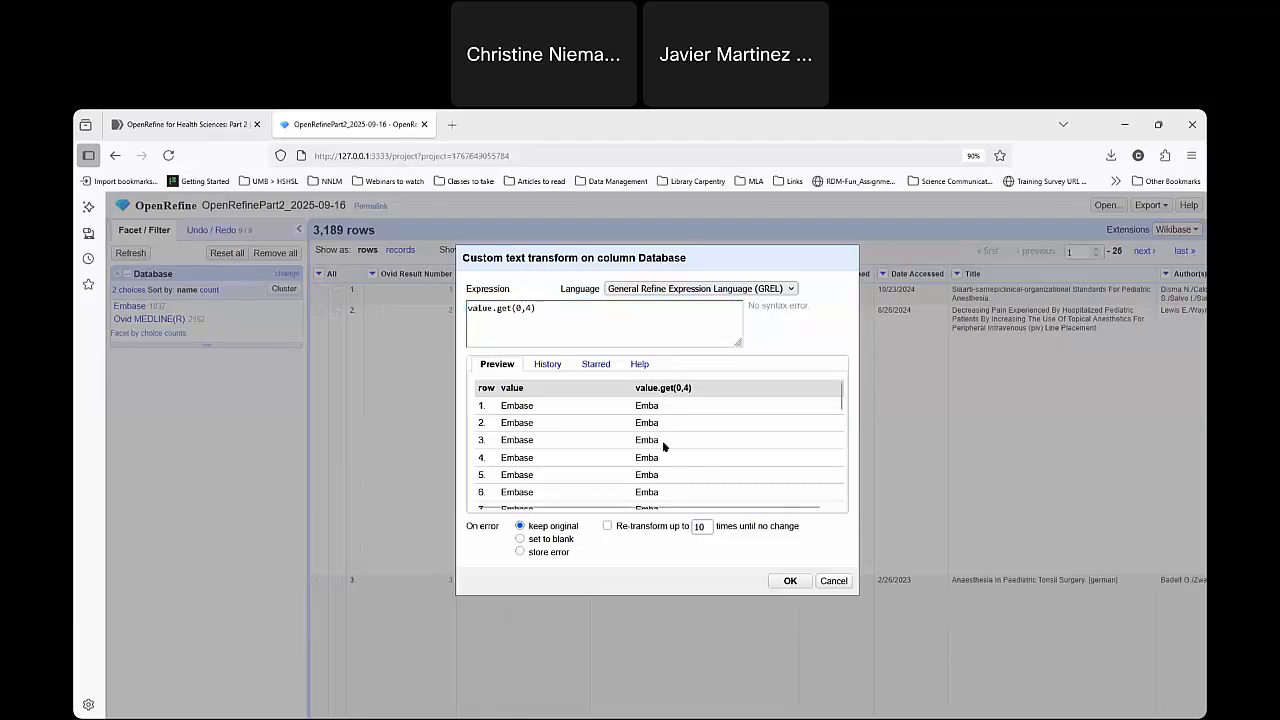
pyautogui.scroll(-3, 663, 447)
pyautogui.scroll(3, 663, 449)
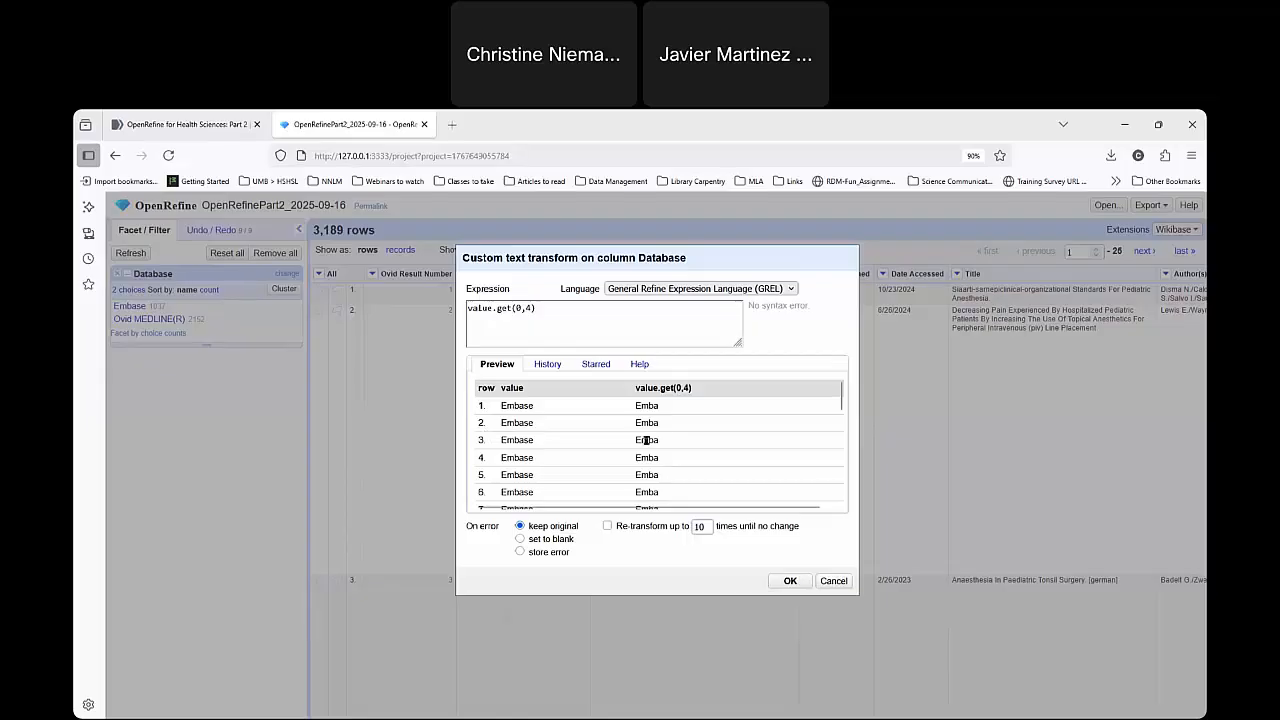
pyautogui.click(833, 581)
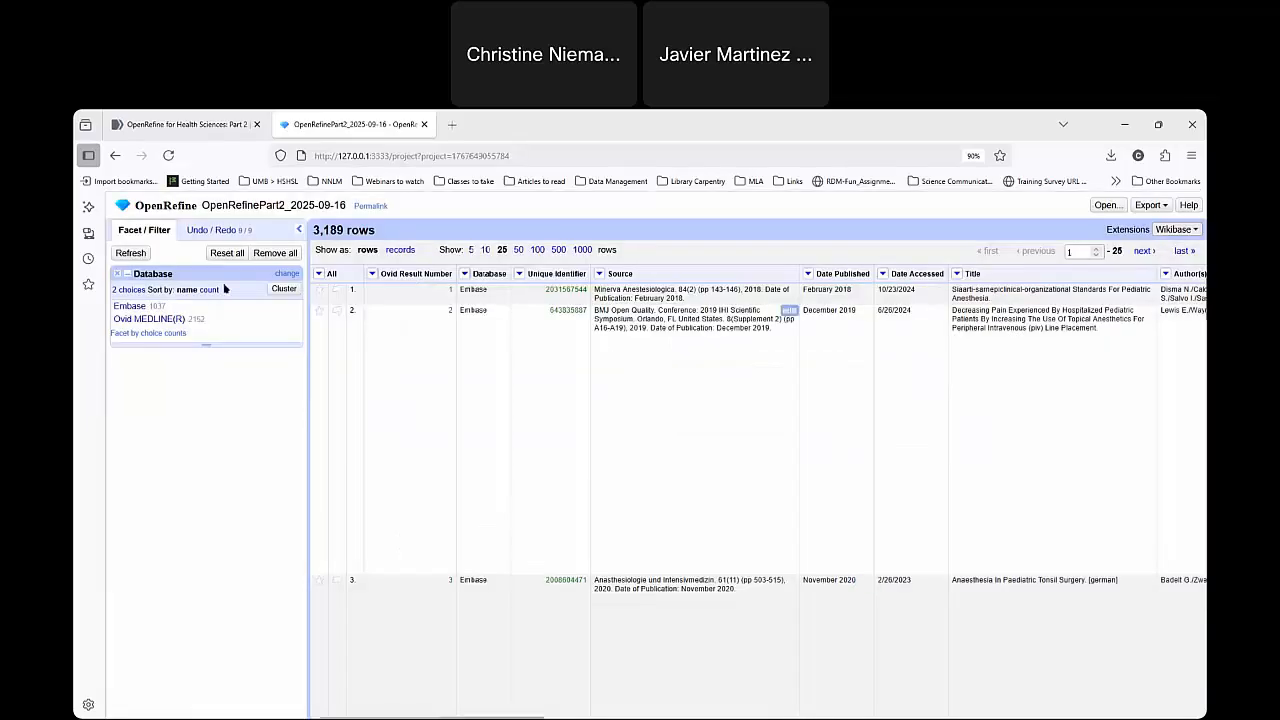
# Filter the rows to Ovid MEDLINE(R) and transform the Database column with the GREL expression value.get(0,4).
pyautogui.click(140, 319)
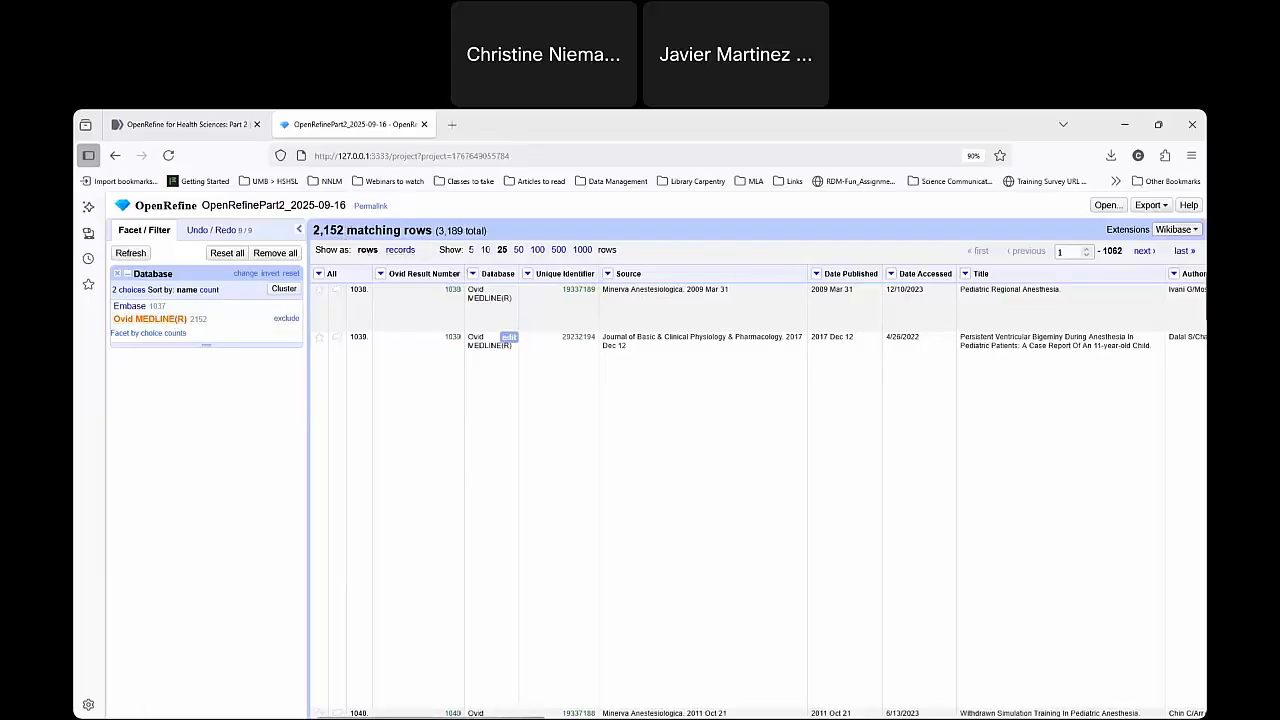
pyautogui.click(475, 277)
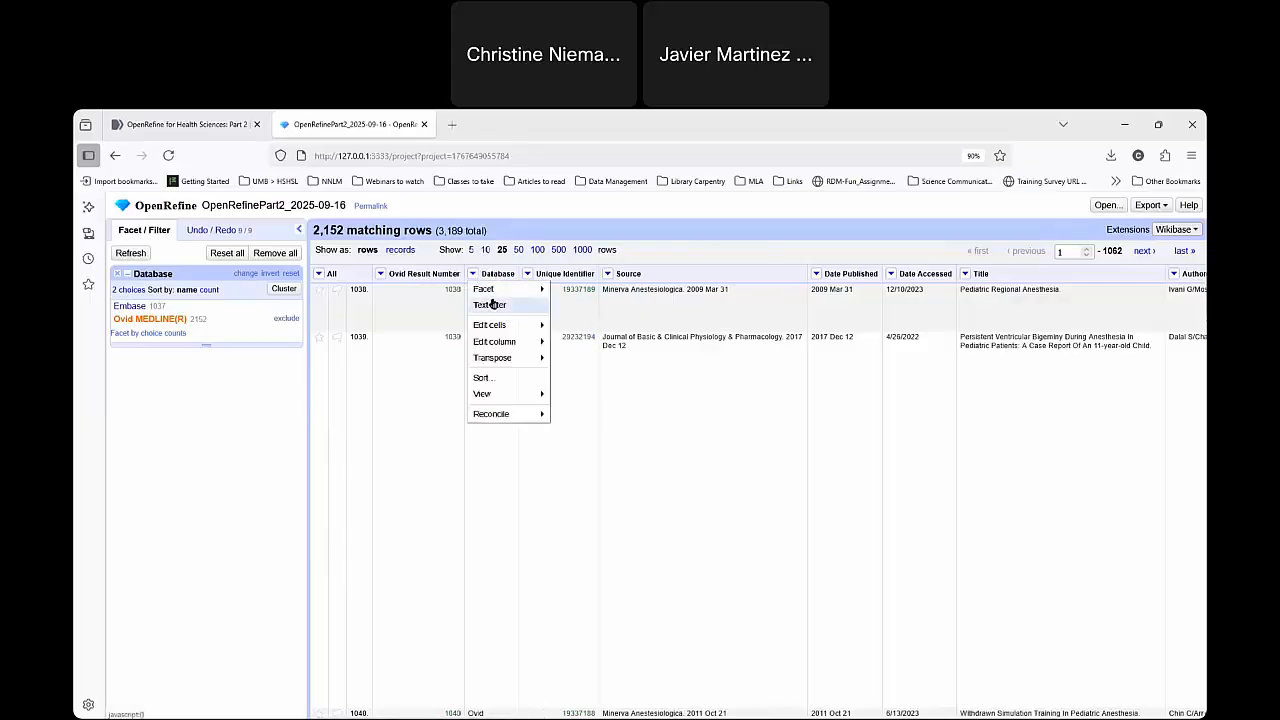
pyautogui.moveTo(551, 329)
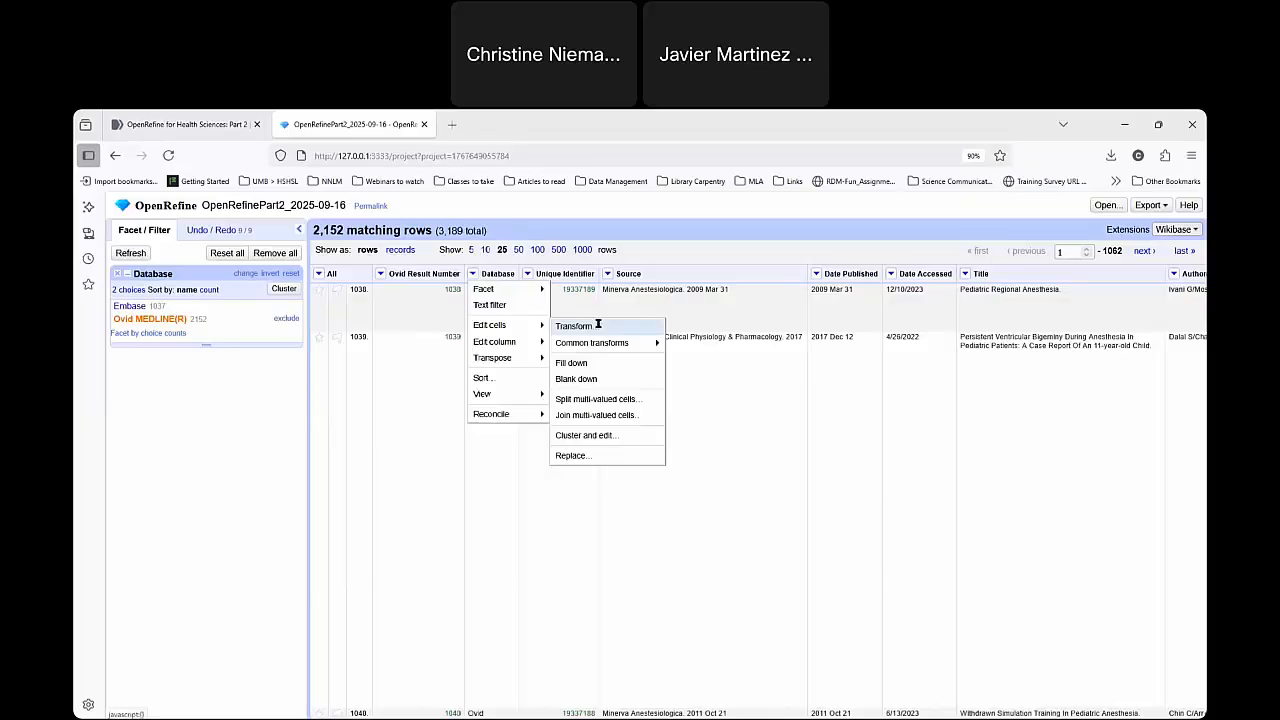
pyautogui.click(591, 329)
pyautogui.click(595, 326)
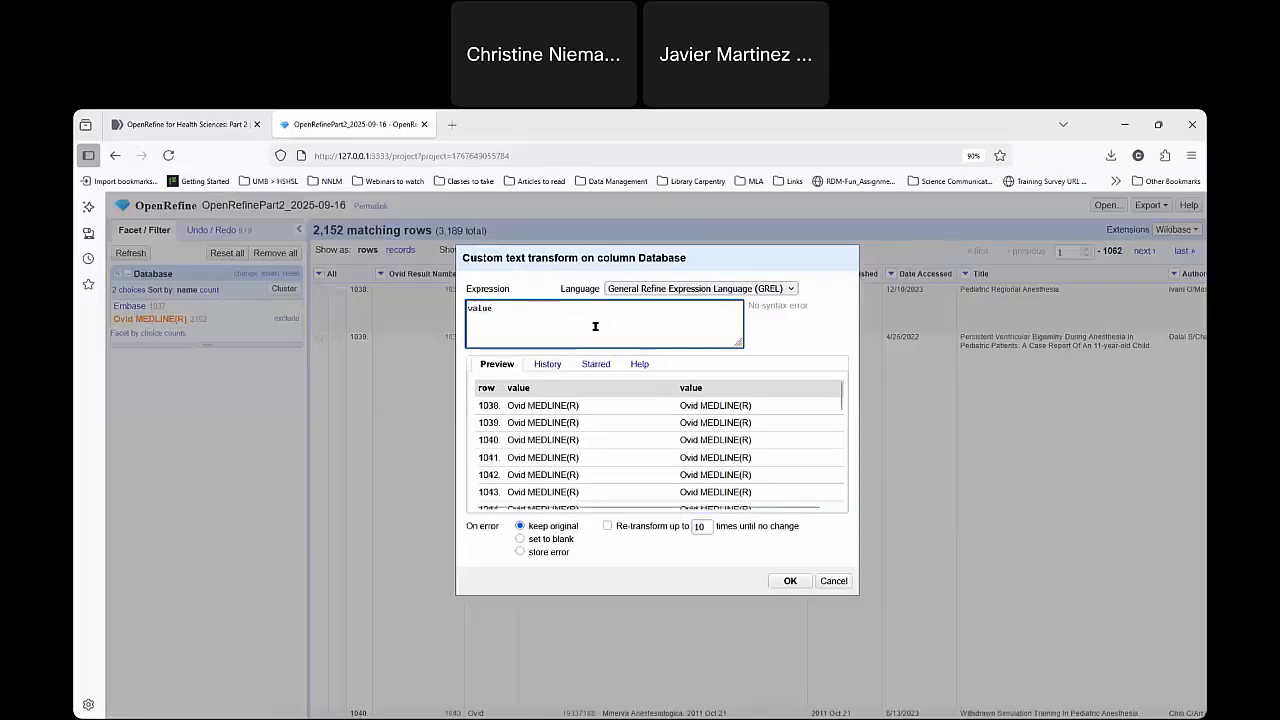
pyautogui.write('.get')
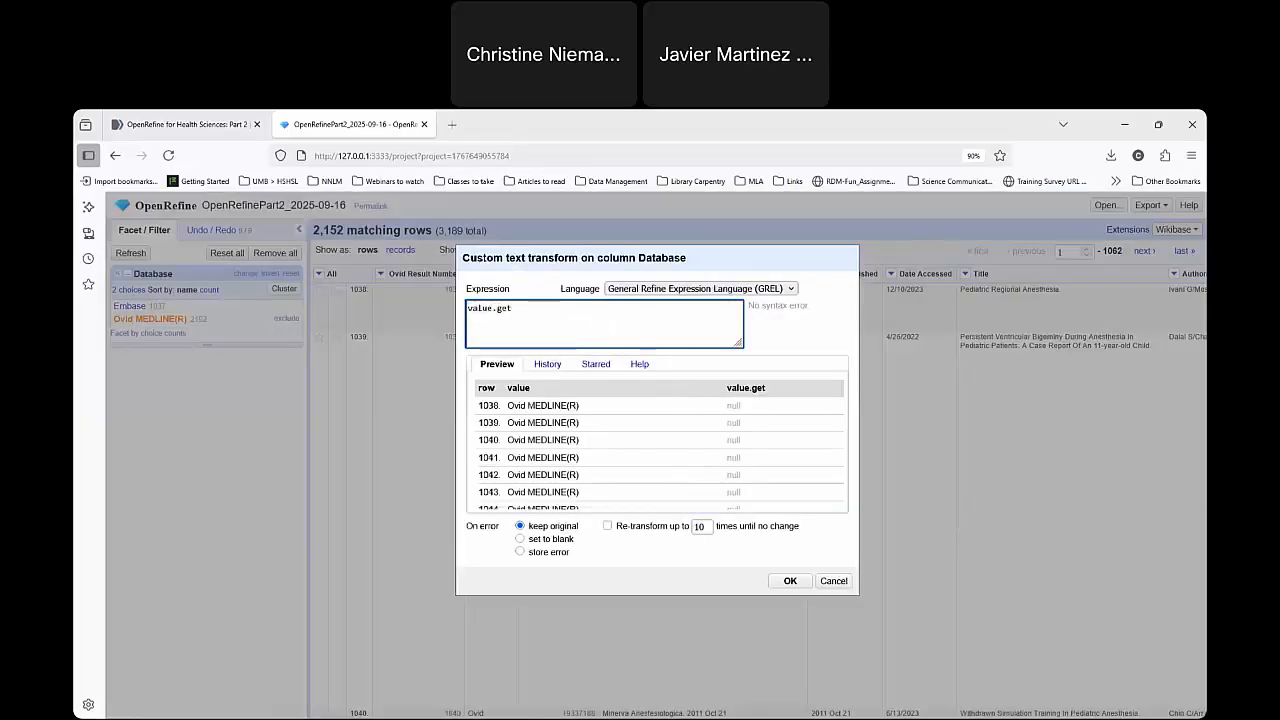
pyautogui.write('(')
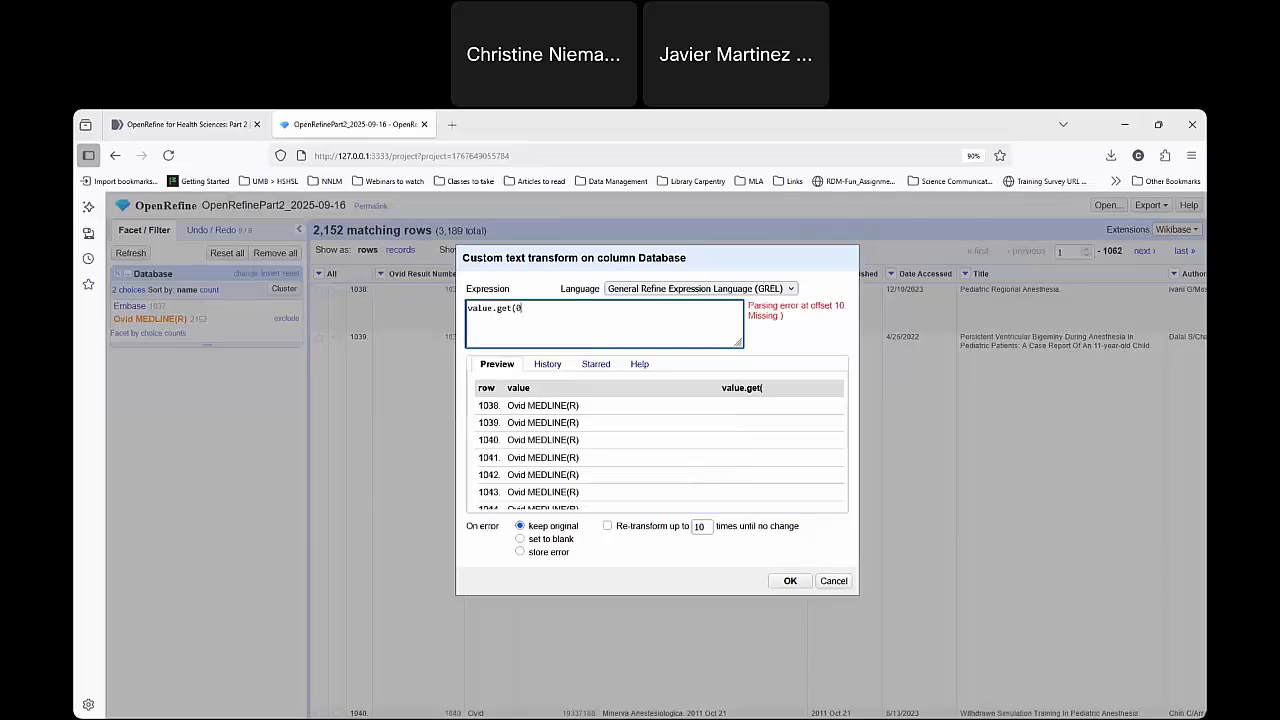
pyautogui.write('0,4)')
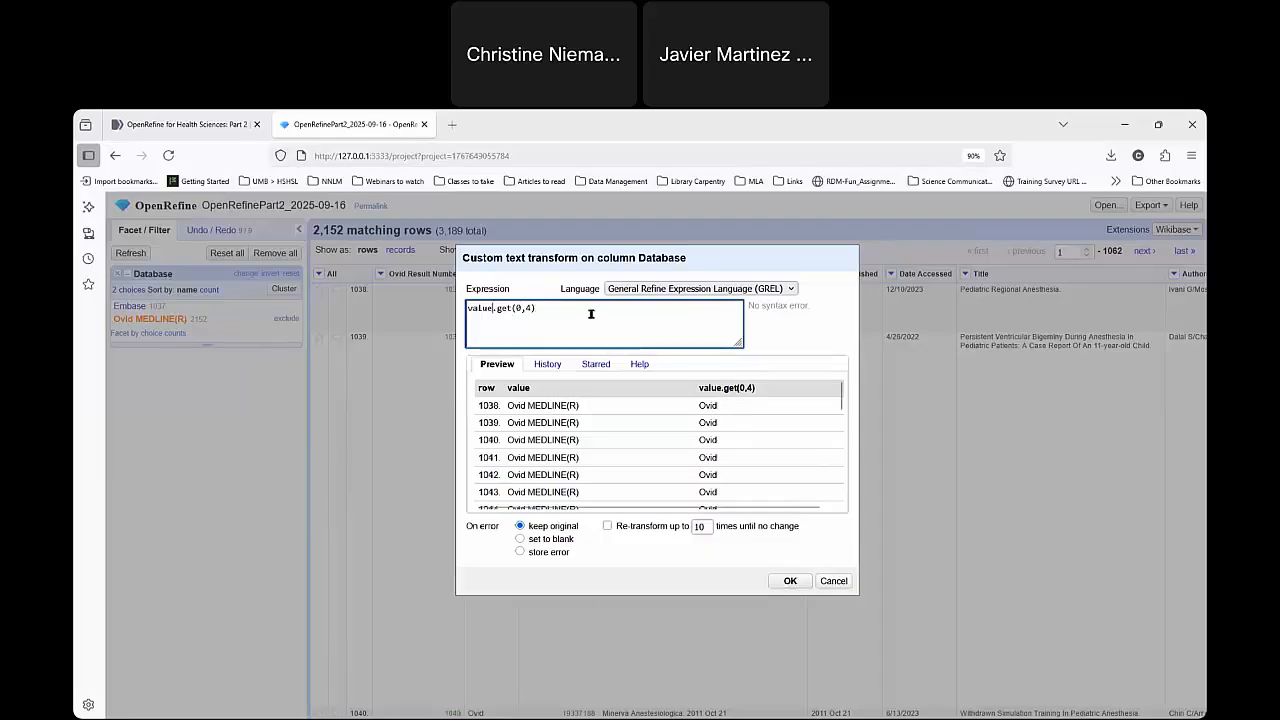
pyautogui.click(790, 580)
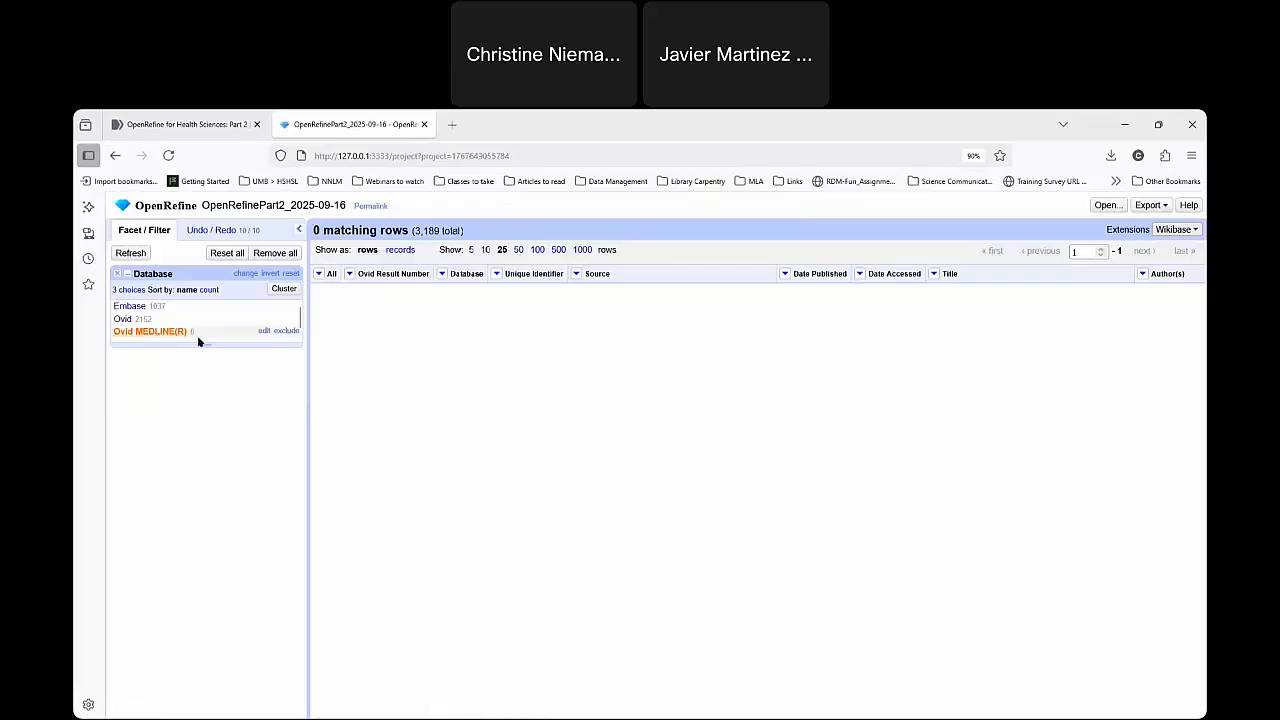
# View only the rows with Ovid in the Database facet and remove the facet to restore all rows.
pyautogui.click(124, 319)
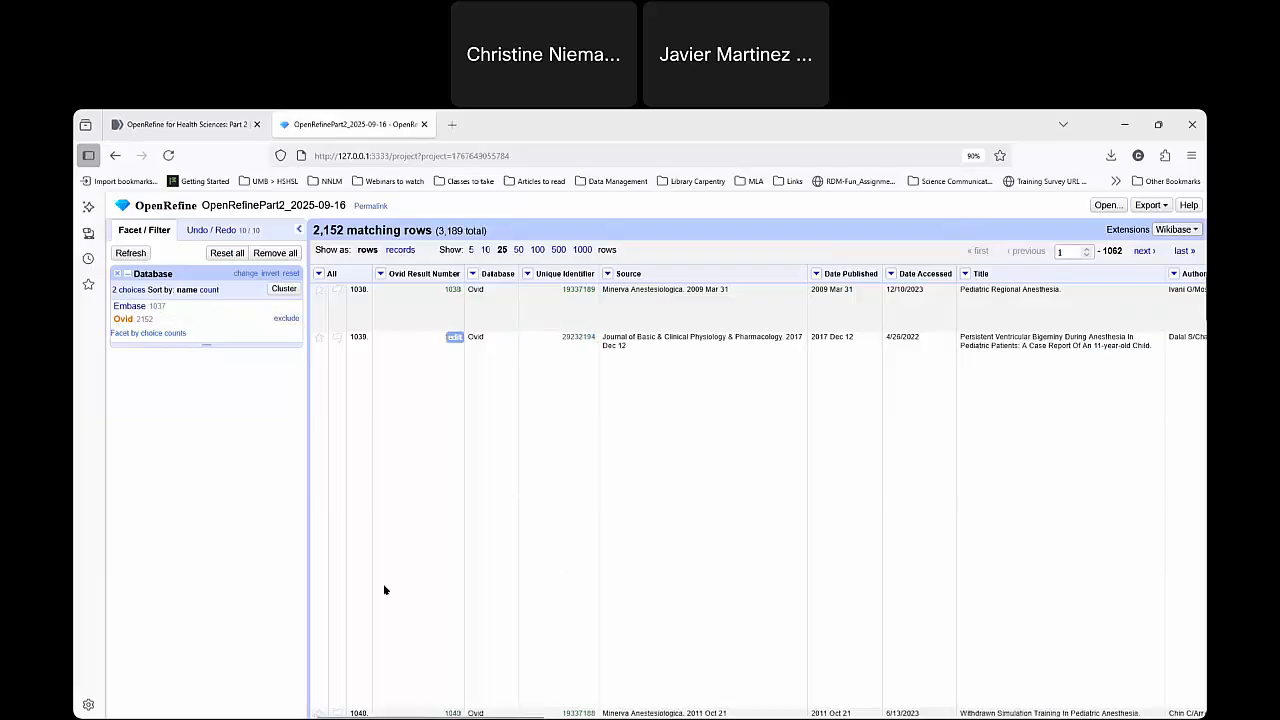
pyautogui.click(472, 273)
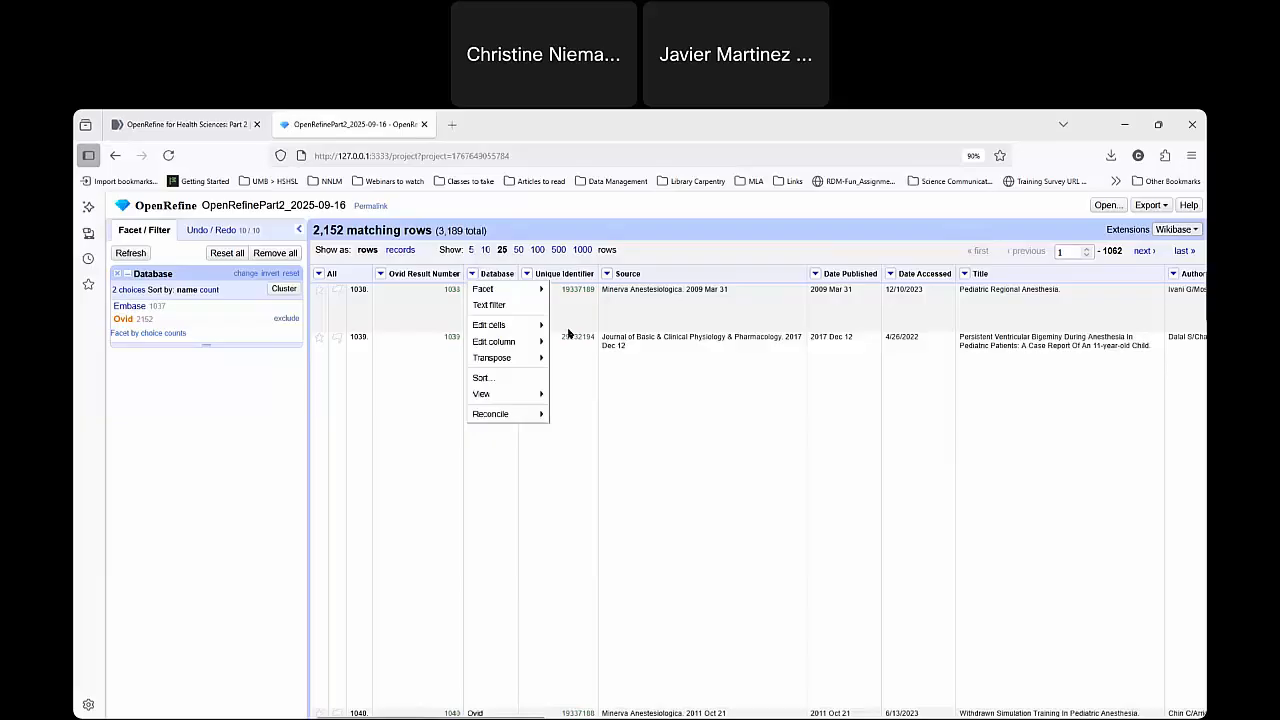
pyautogui.click(118, 276)
pyautogui.click(118, 276)
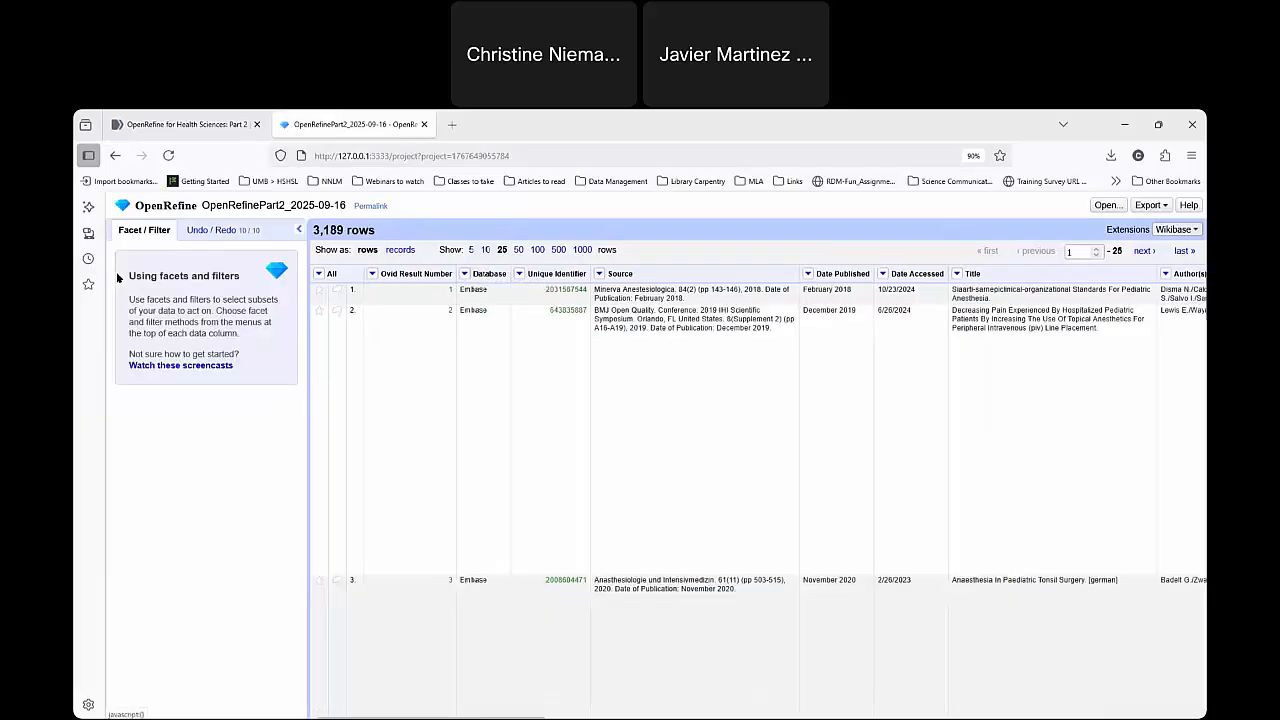
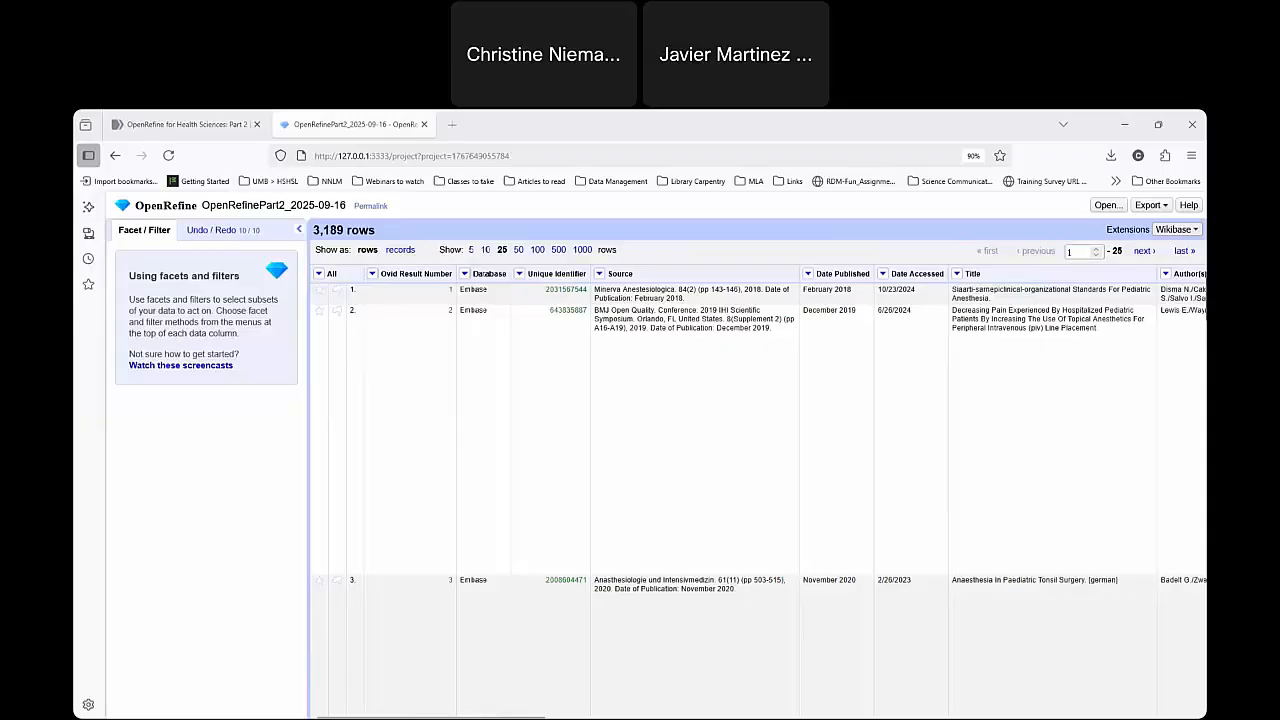
pyautogui.hotkey('alt', 'Tab')
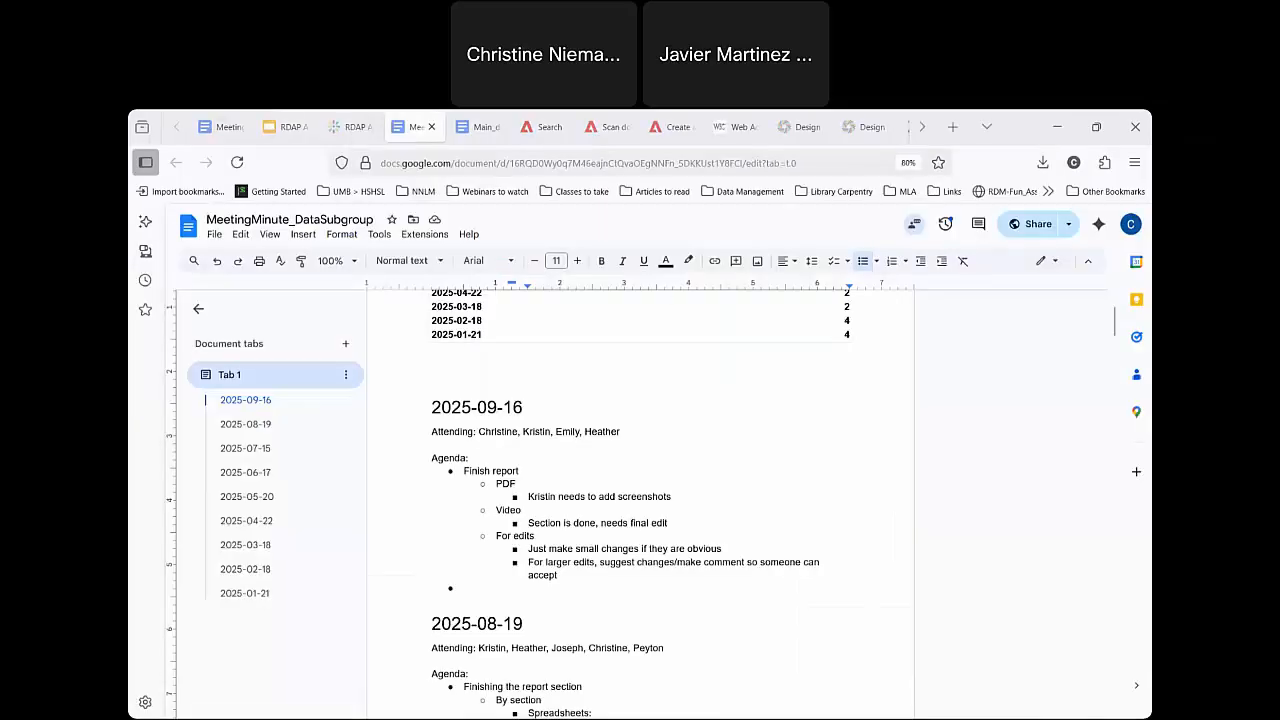
pyautogui.hotkey('alt', 'Tab')
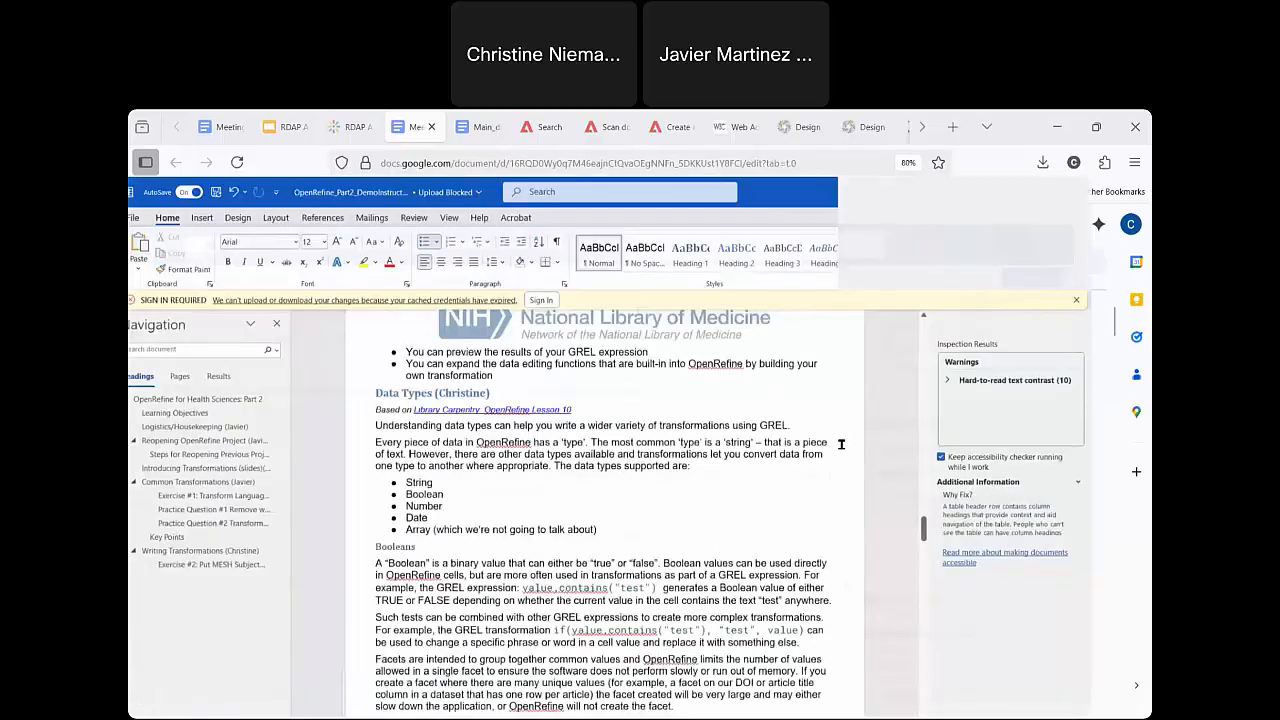
pyautogui.hotkey('alt', 'Tab')
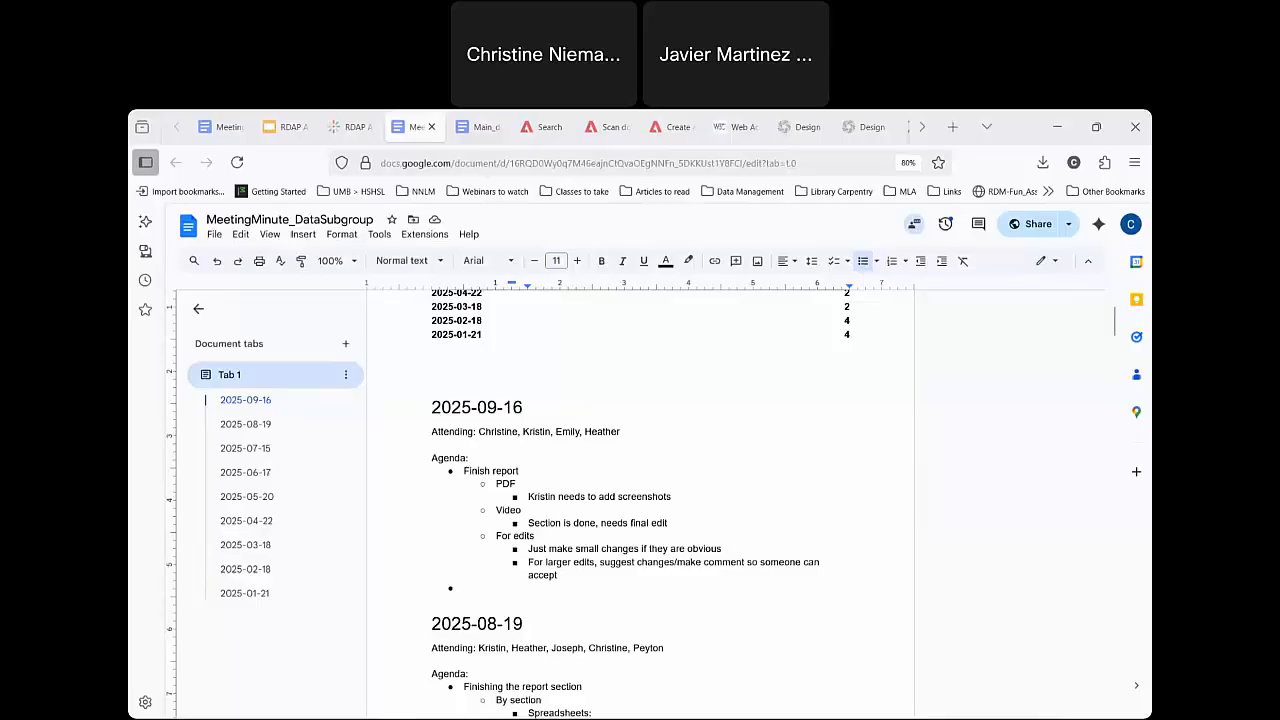
pyautogui.hotkey('alt', 'Tab')
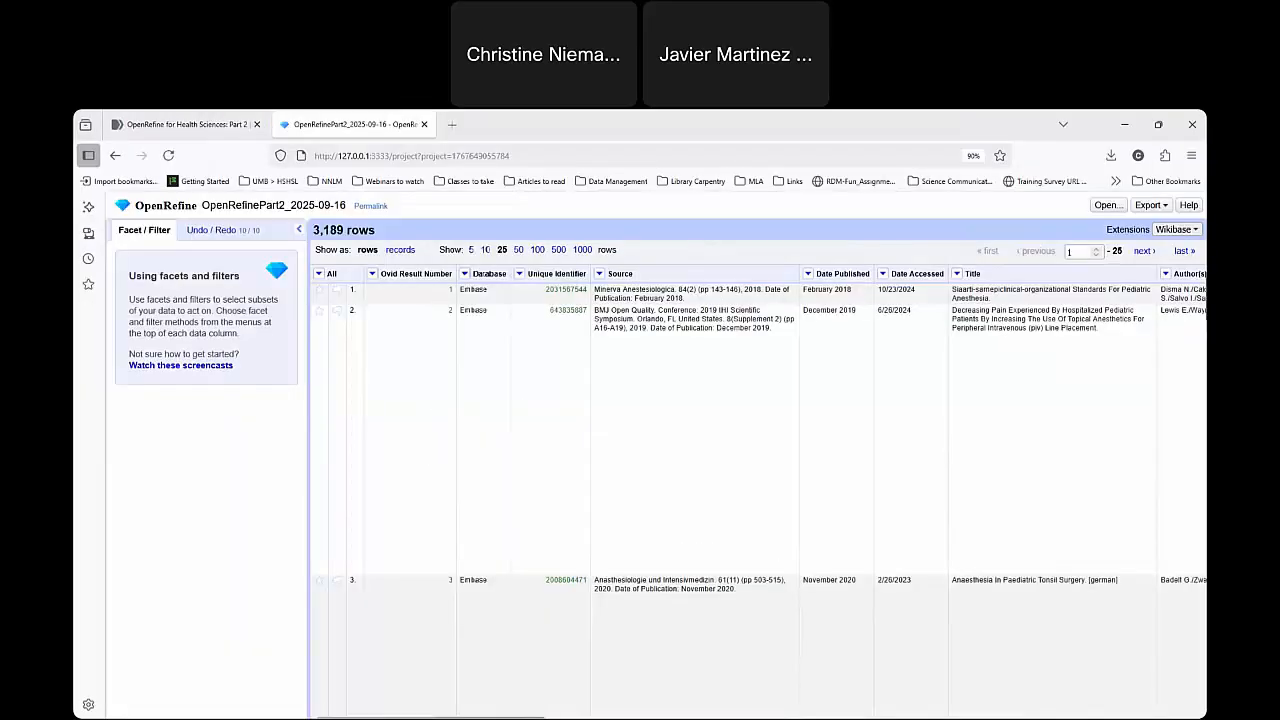
# Try a text facet on the MeSH Subject Headings column and remove it again.
pyautogui.hscroll(10, 546, 296)
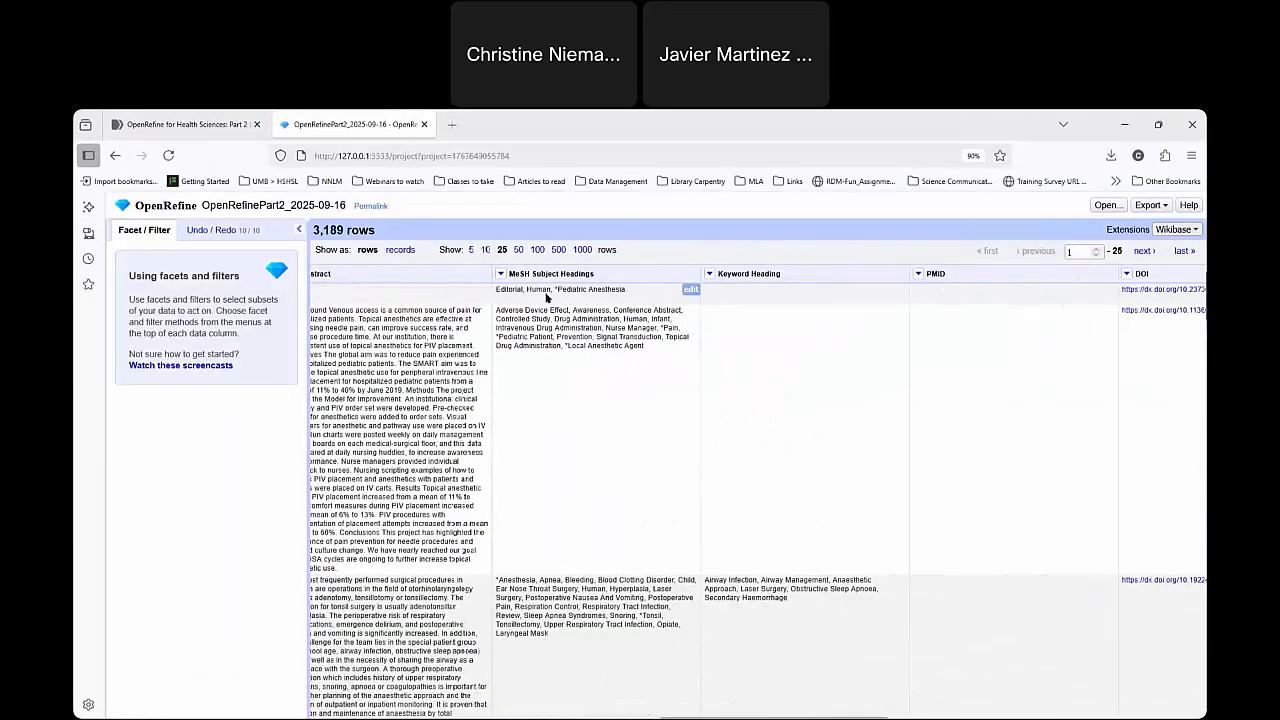
pyautogui.click(501, 273)
pyautogui.moveTo(571, 290)
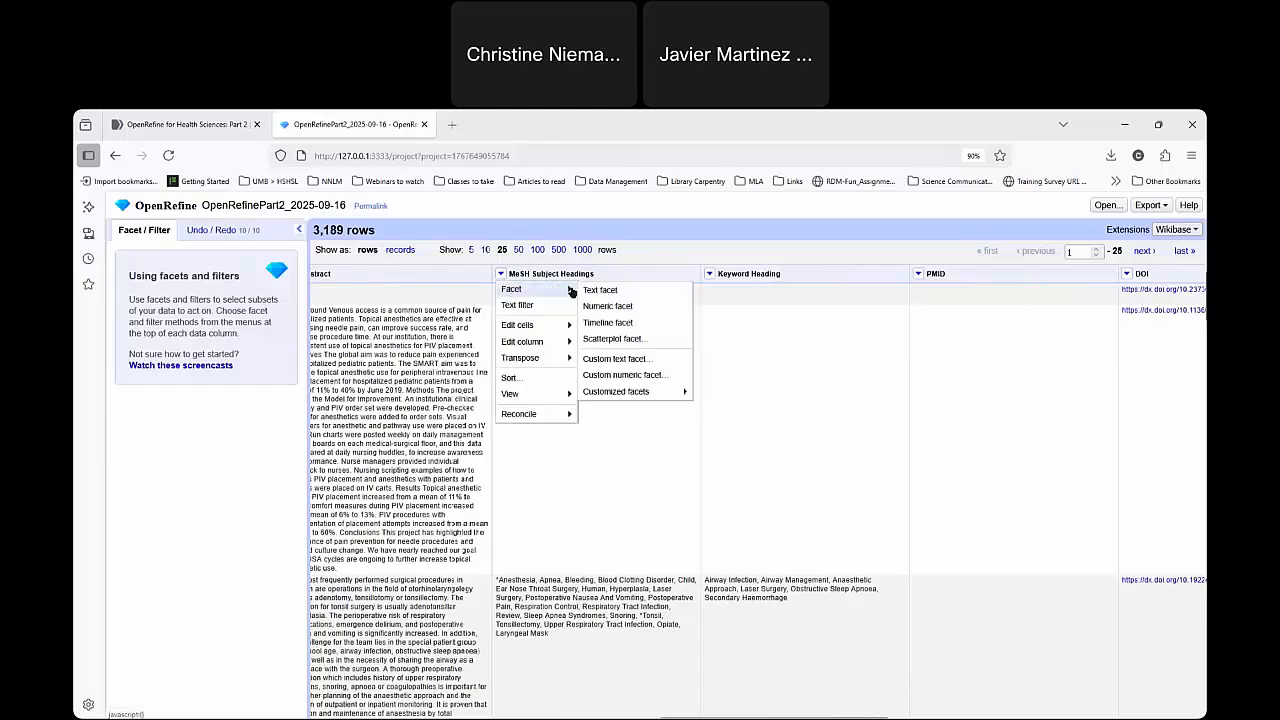
pyautogui.click(619, 290)
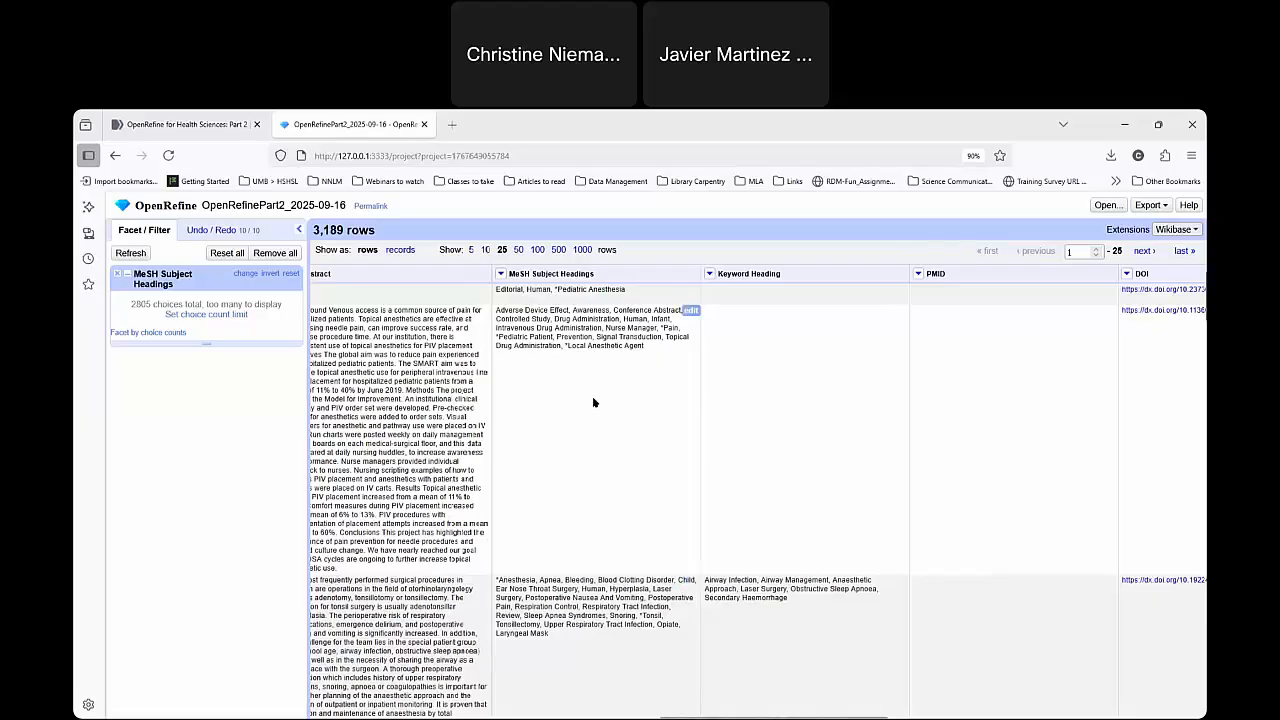
pyautogui.click(118, 275)
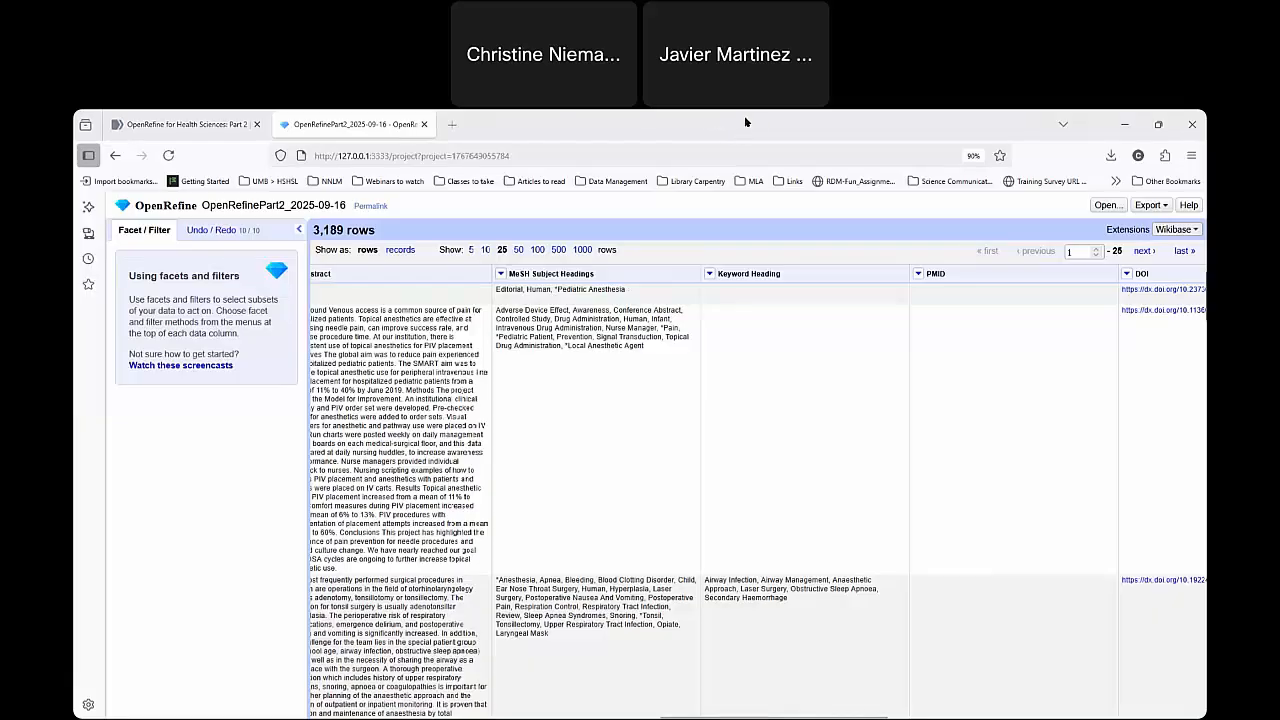
# Start adding a column based on MeSH Subject Headings and name the new column Anesthesia.
pyautogui.click(501, 273)
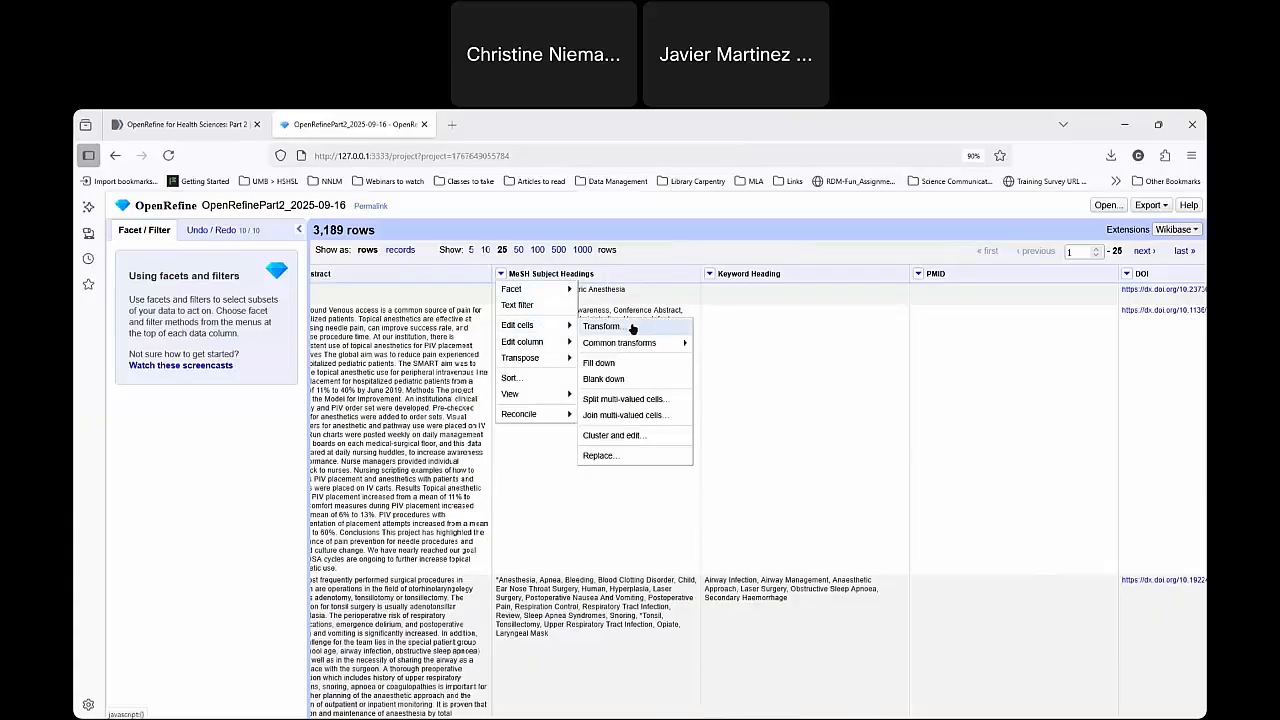
pyautogui.moveTo(517, 350)
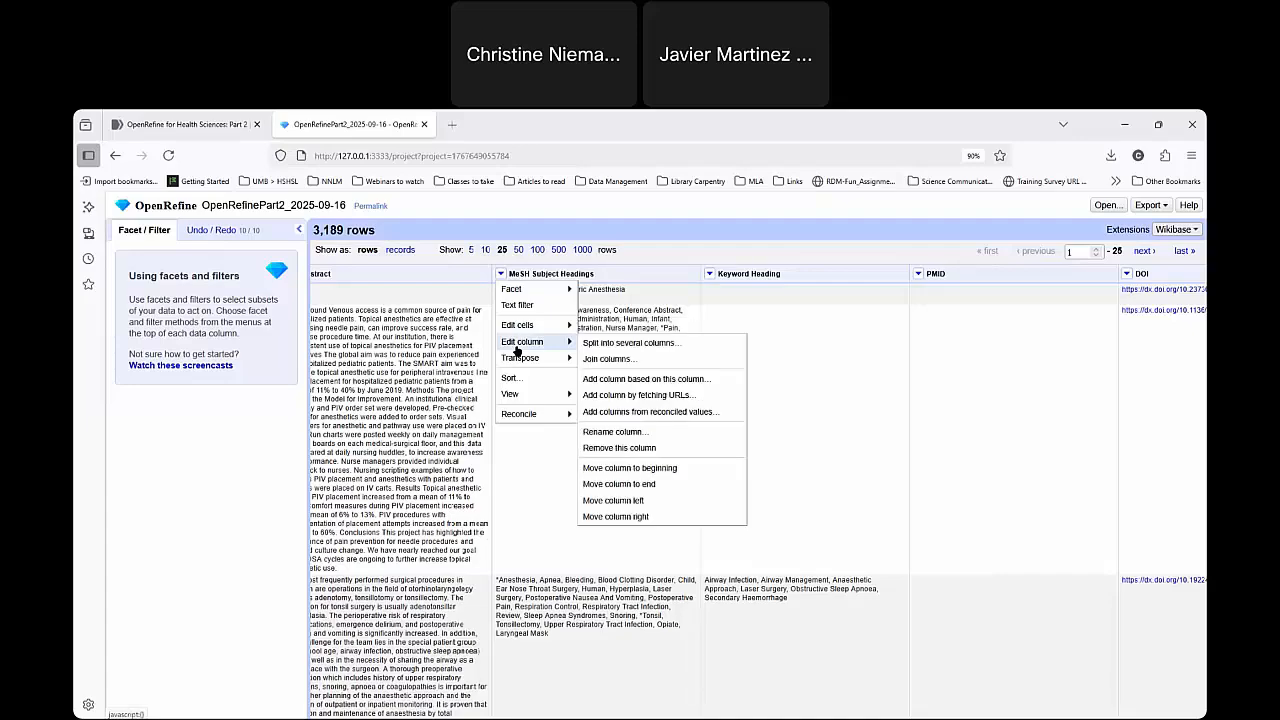
pyautogui.click(711, 385)
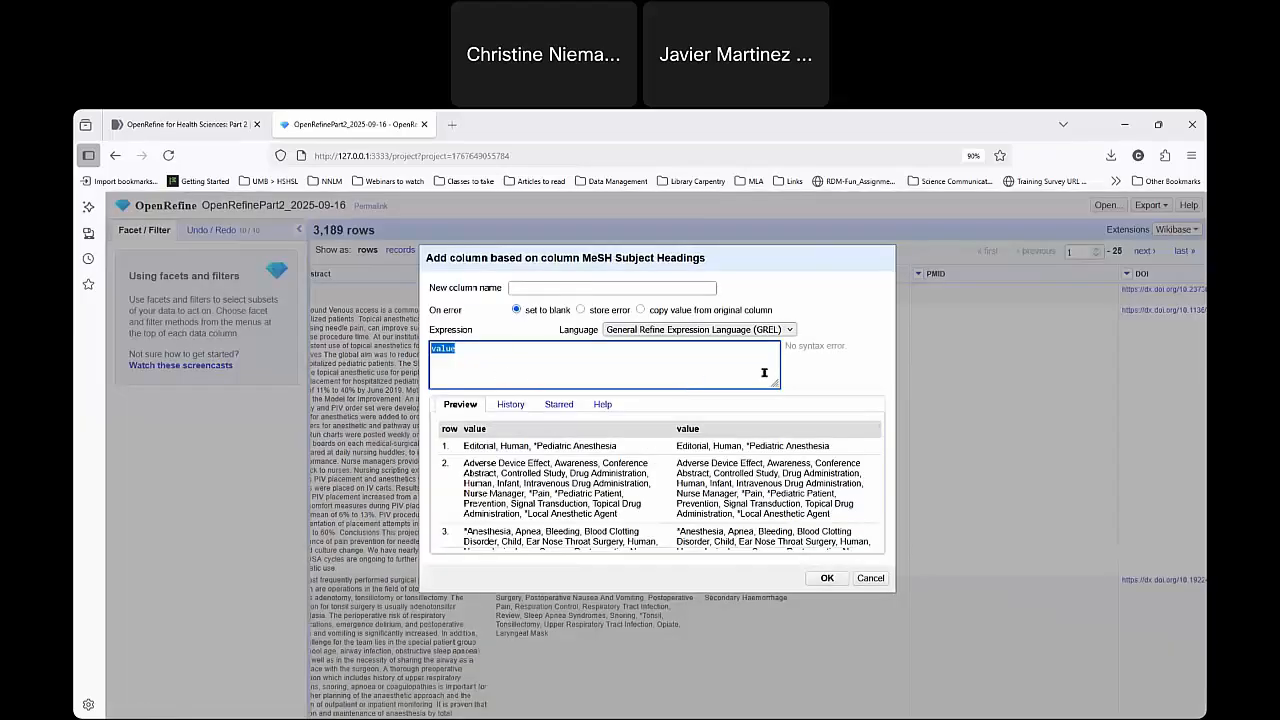
pyautogui.click(516, 288)
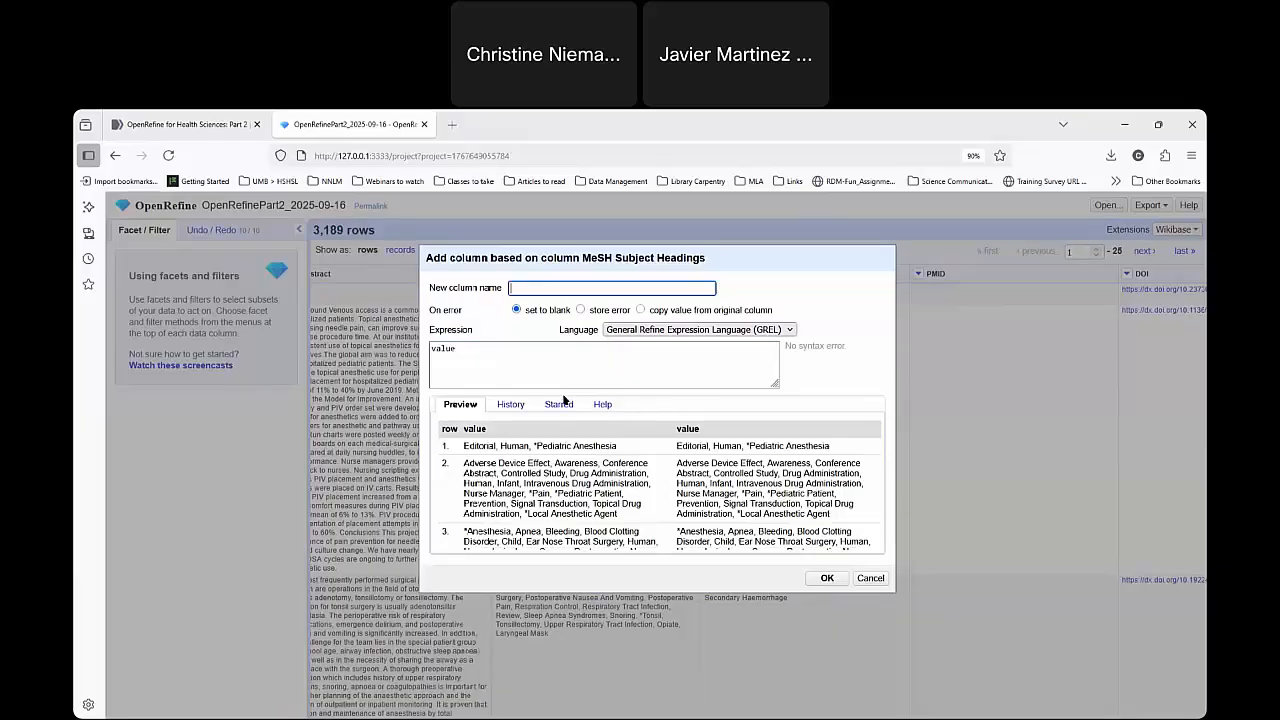
pyautogui.click(548, 287)
pyautogui.click(532, 288)
pyautogui.write('Aneth')
pyautogui.press('BackSpace')
pyautogui.press('BackSpace')
pyautogui.write('s')
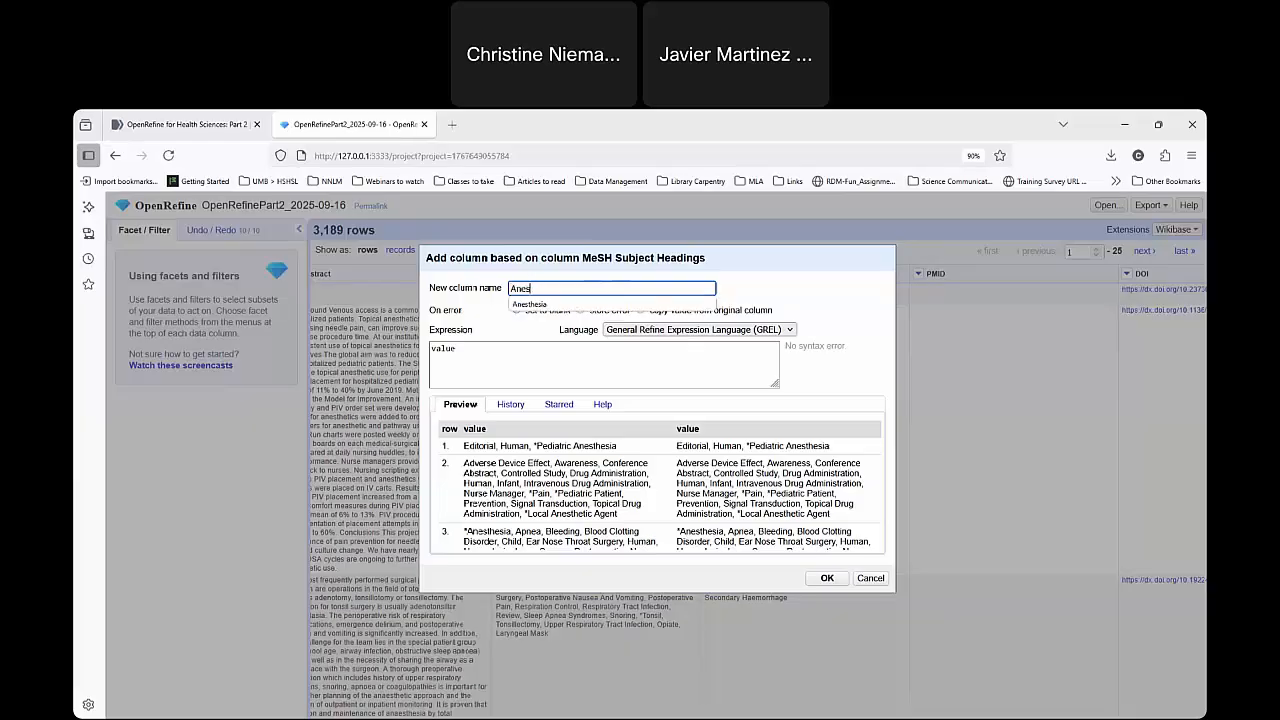
pyautogui.write('thesia')
pyautogui.click(490, 293)
pyautogui.click(580, 287)
# Enter the GREL expression value.contains("Anesthesia") for the new column and review its preview rows.
pyautogui.click(484, 349)
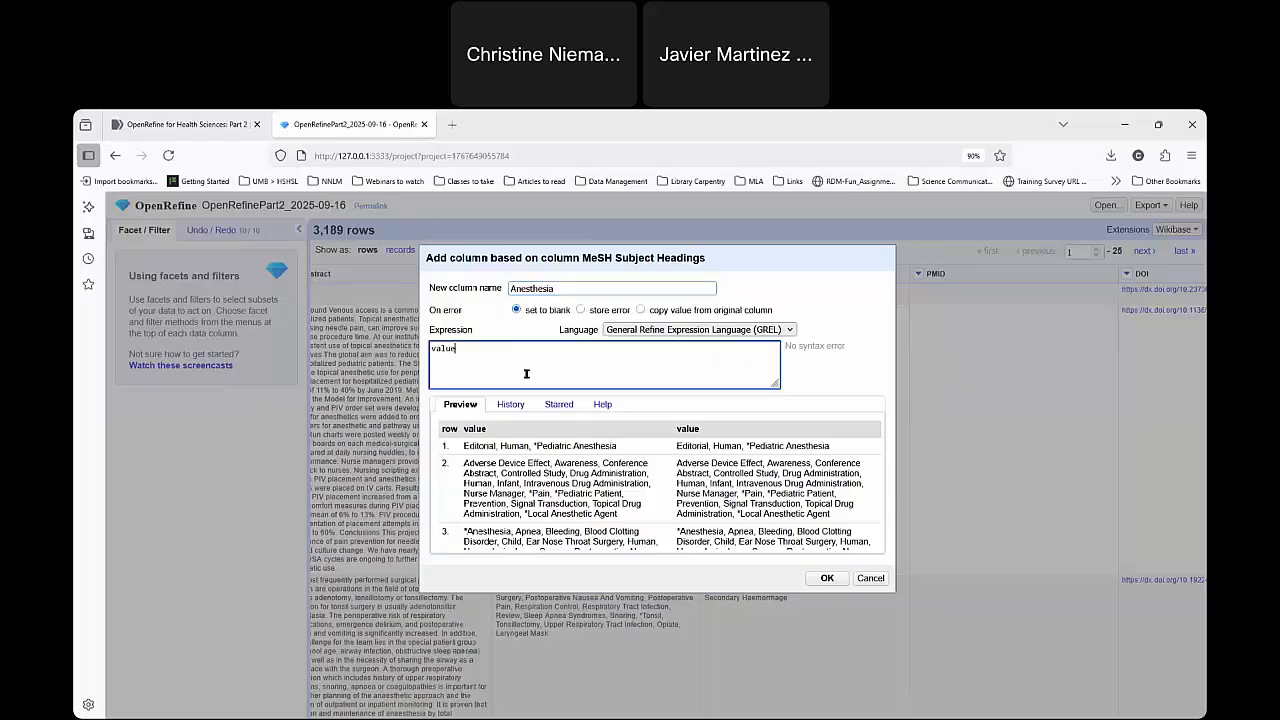
pyautogui.write('.contains')
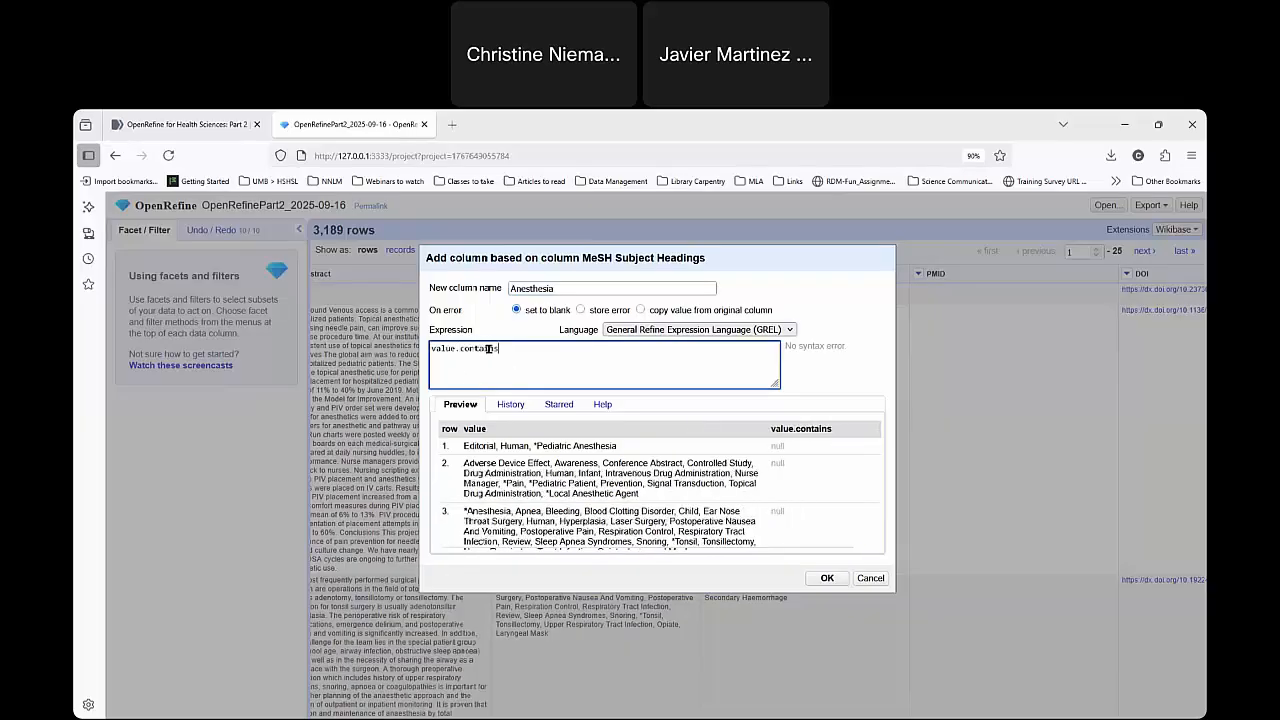
pyautogui.write('(')
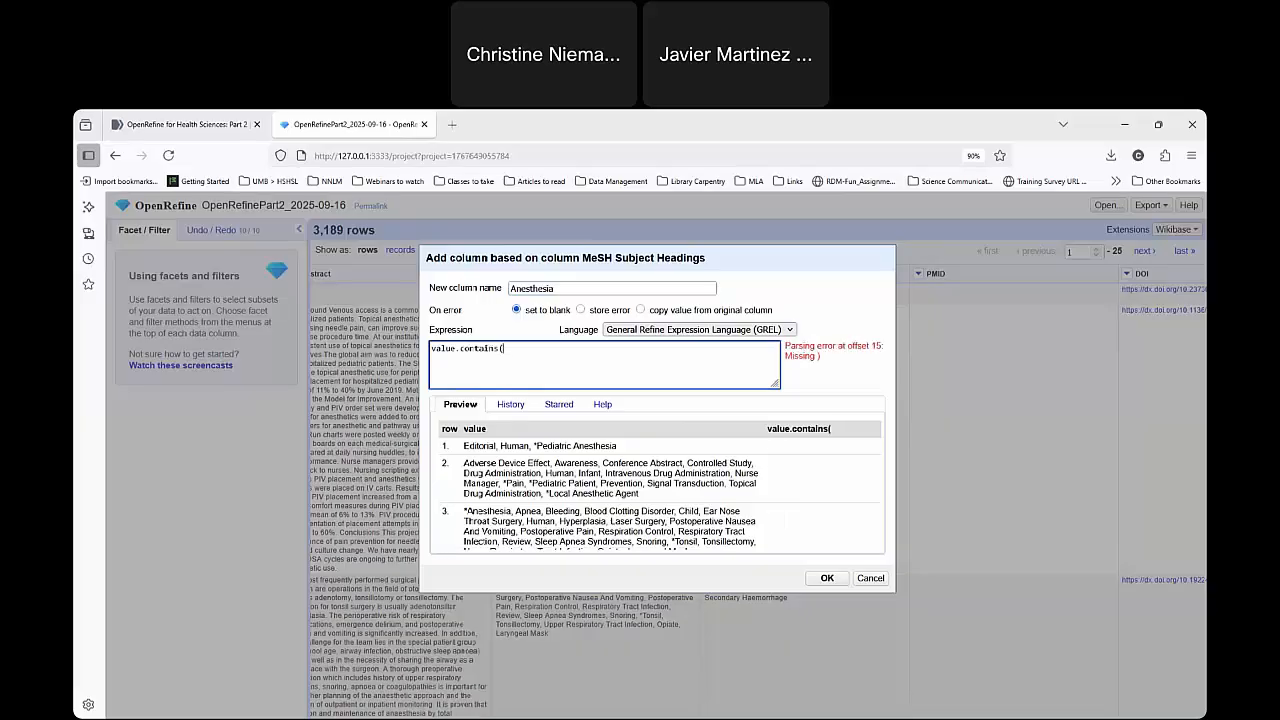
pyautogui.write('"Aneth')
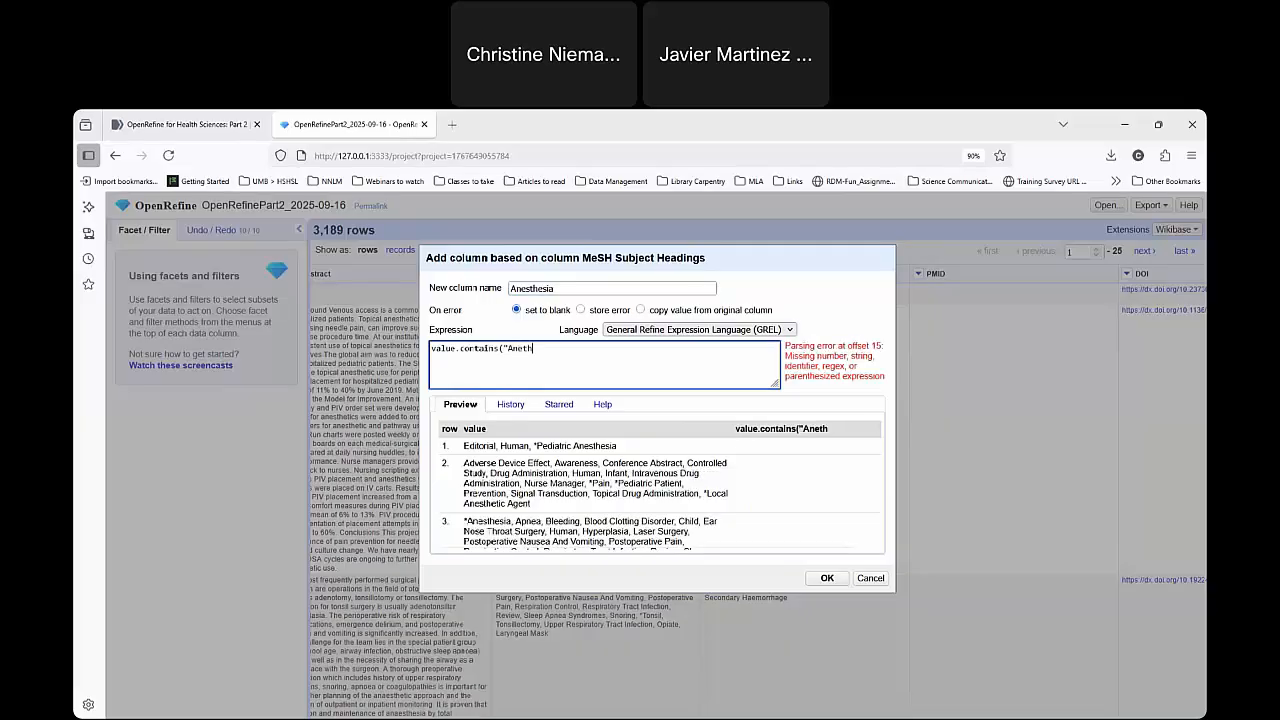
pyautogui.press('BackSpace')
pyautogui.press('BackSpace')
pyautogui.write('sthesia')
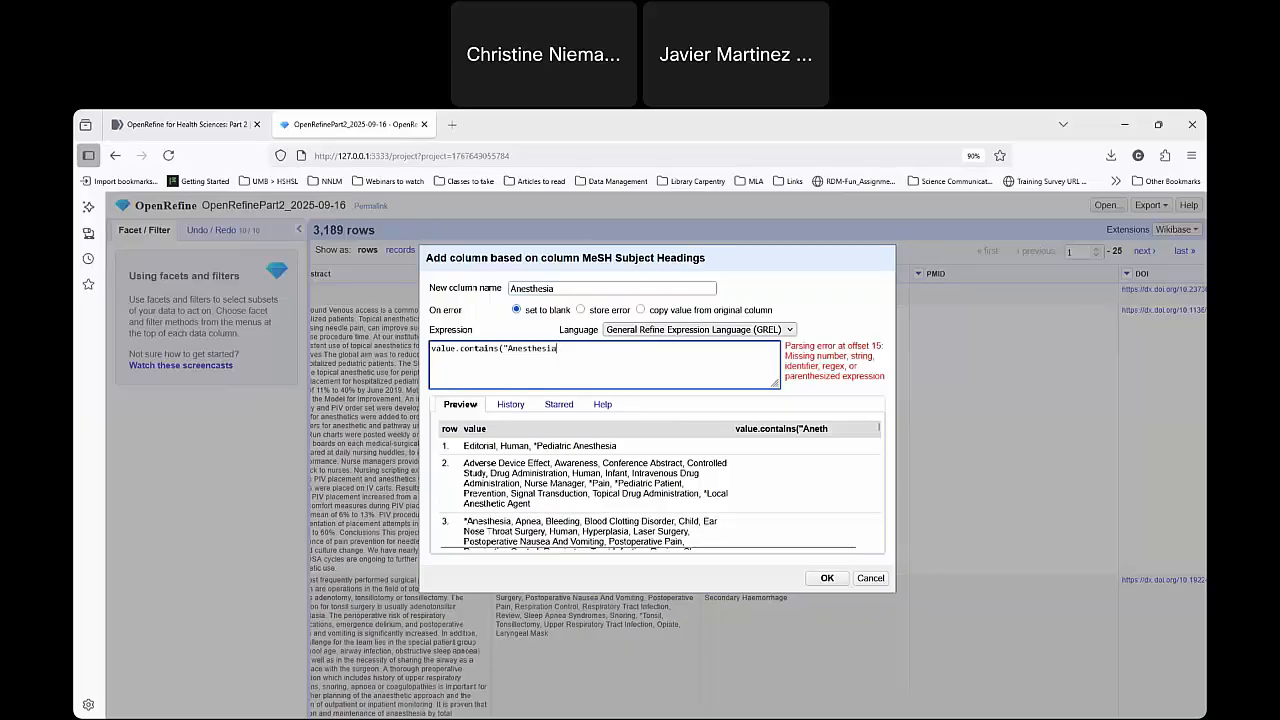
pyautogui.write('")')
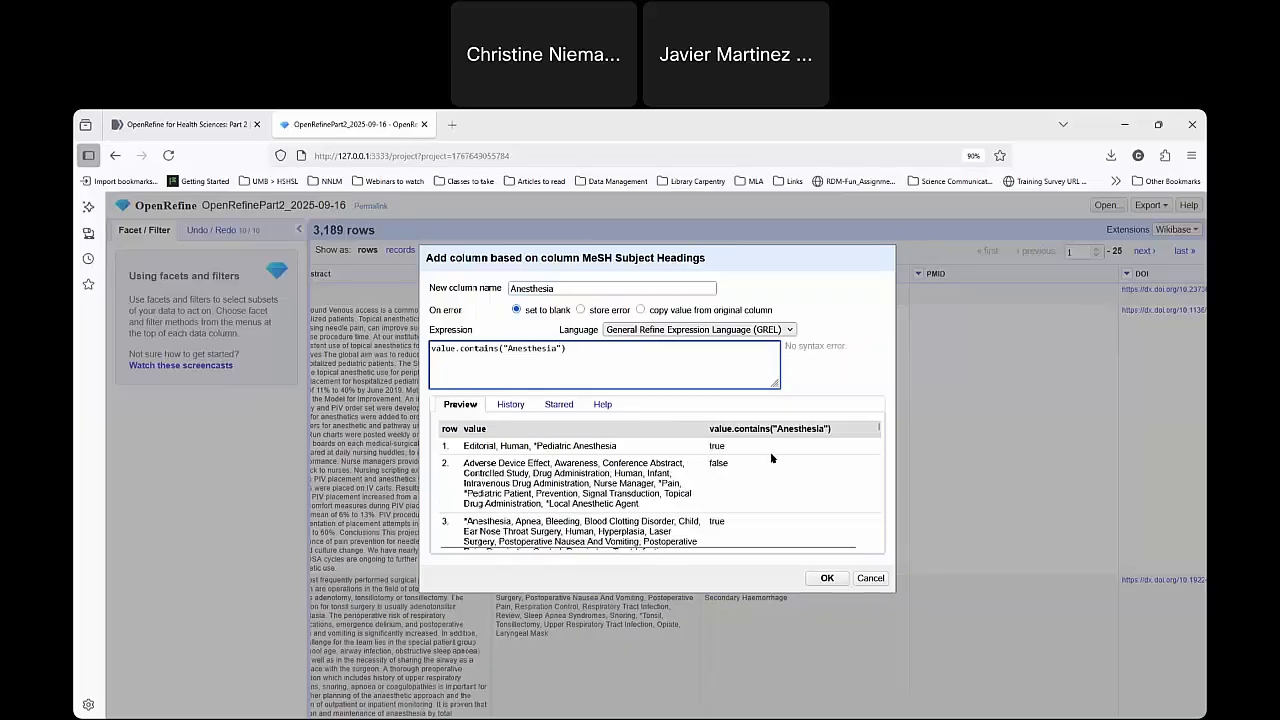
pyautogui.moveTo(433, 348); pyautogui.dragTo(460, 347)
pyautogui.click(460, 348)
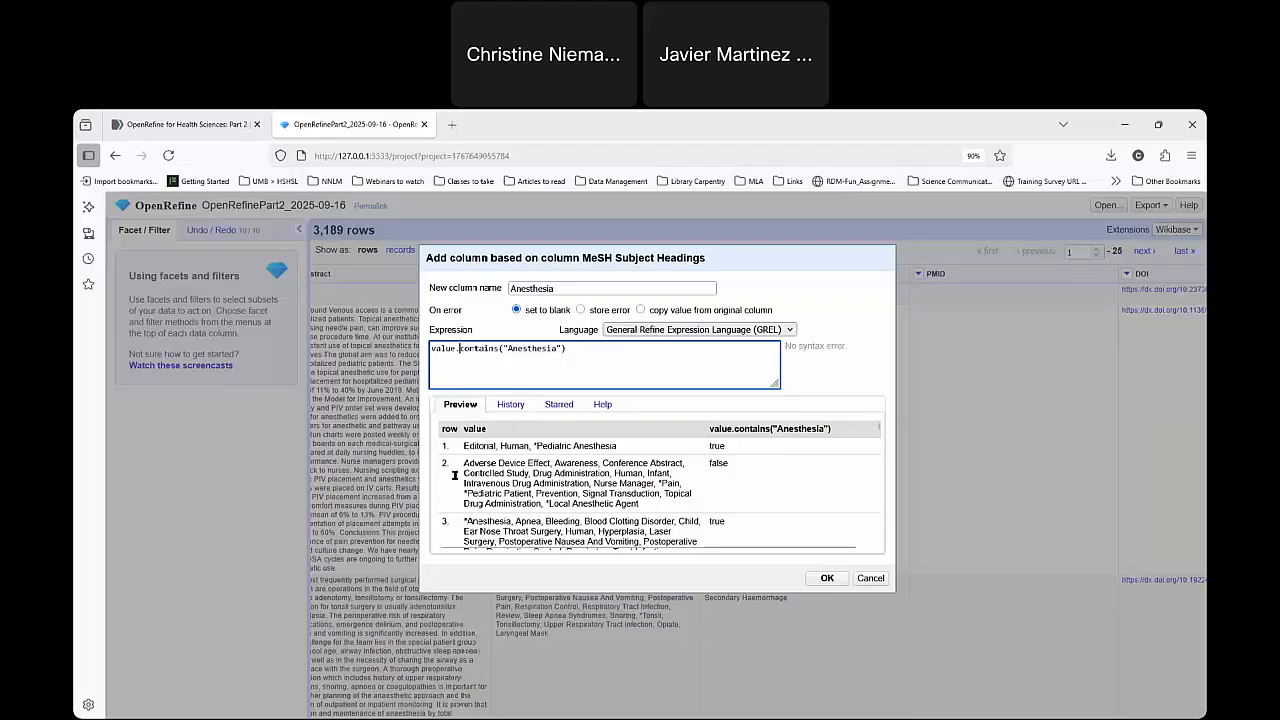
pyautogui.scroll(-5, 740, 470)
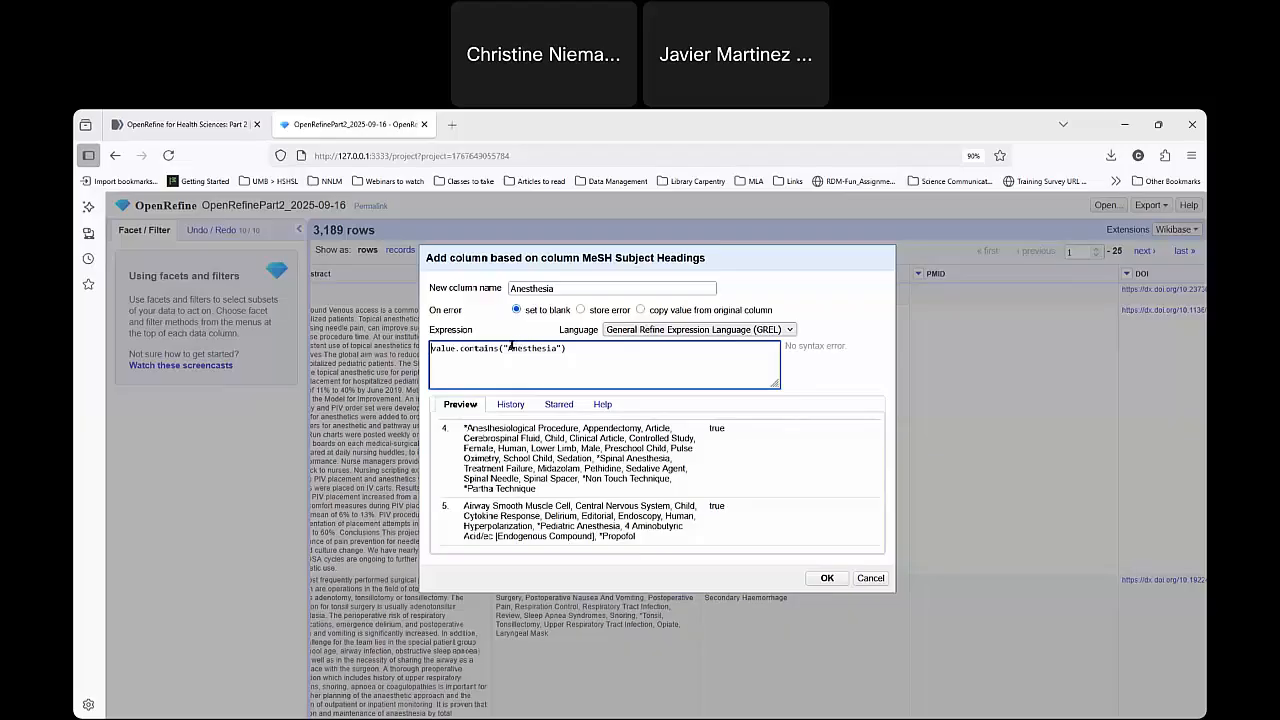
pyautogui.moveTo(508, 348); pyautogui.dragTo(561, 348)
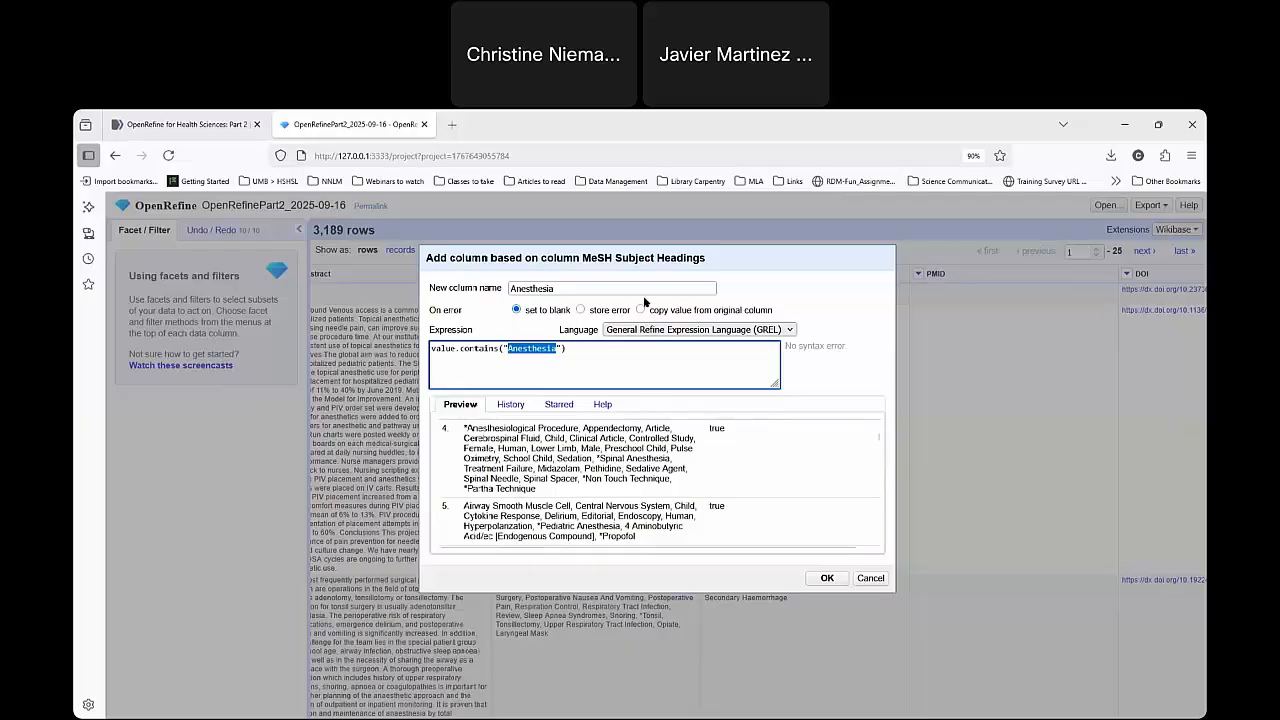
# Wrap the contains expression in an if function with "Include" as the result for matching values.
pyautogui.click(430, 347)
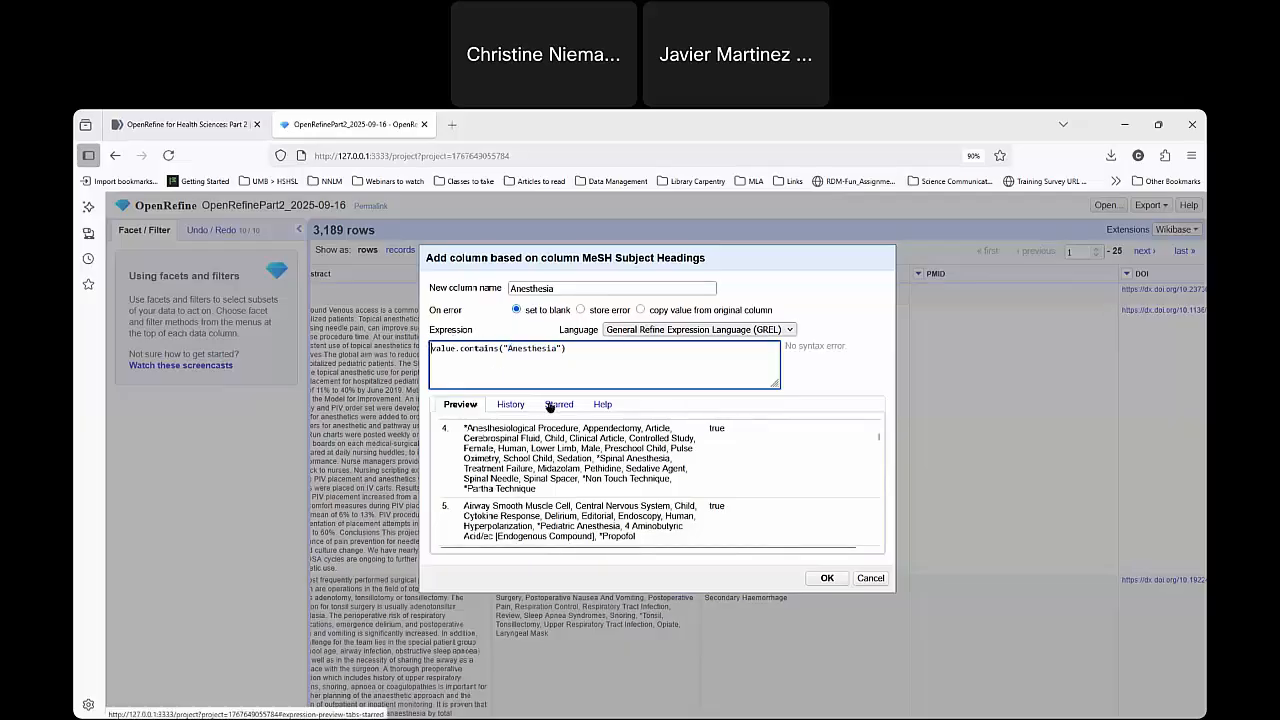
pyautogui.write('if(')
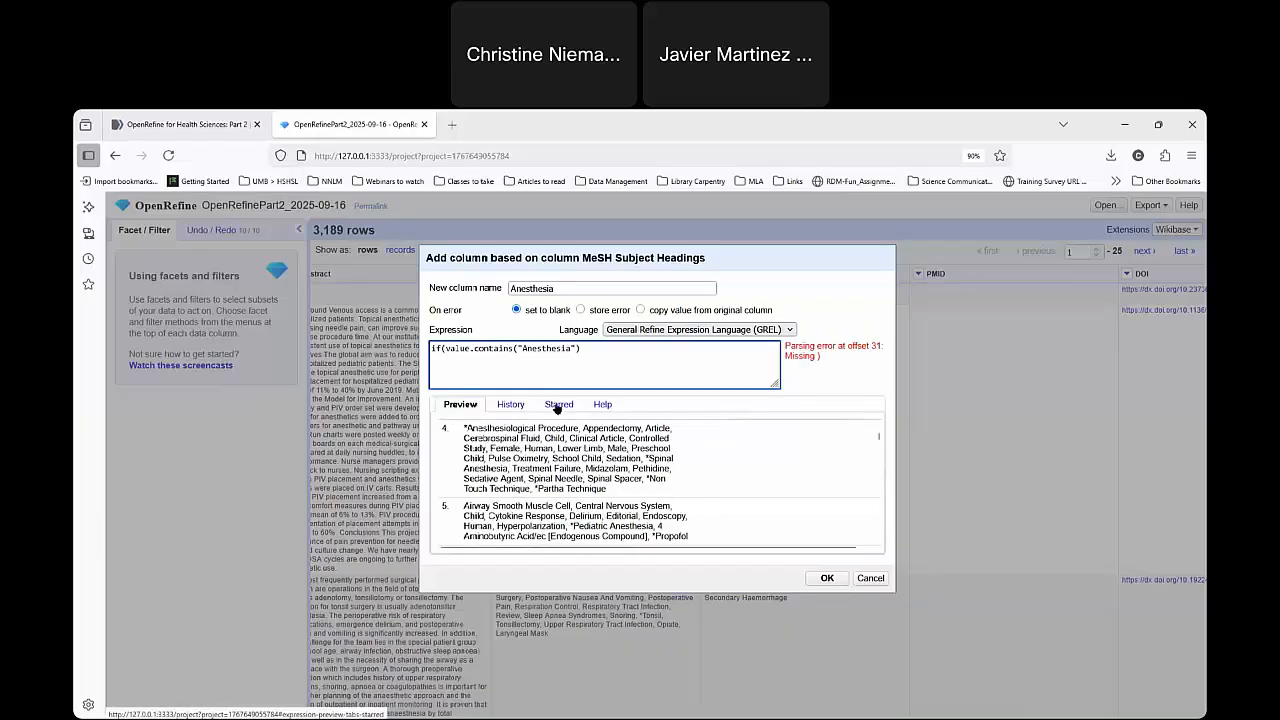
pyautogui.click(586, 350)
pyautogui.write(', ')
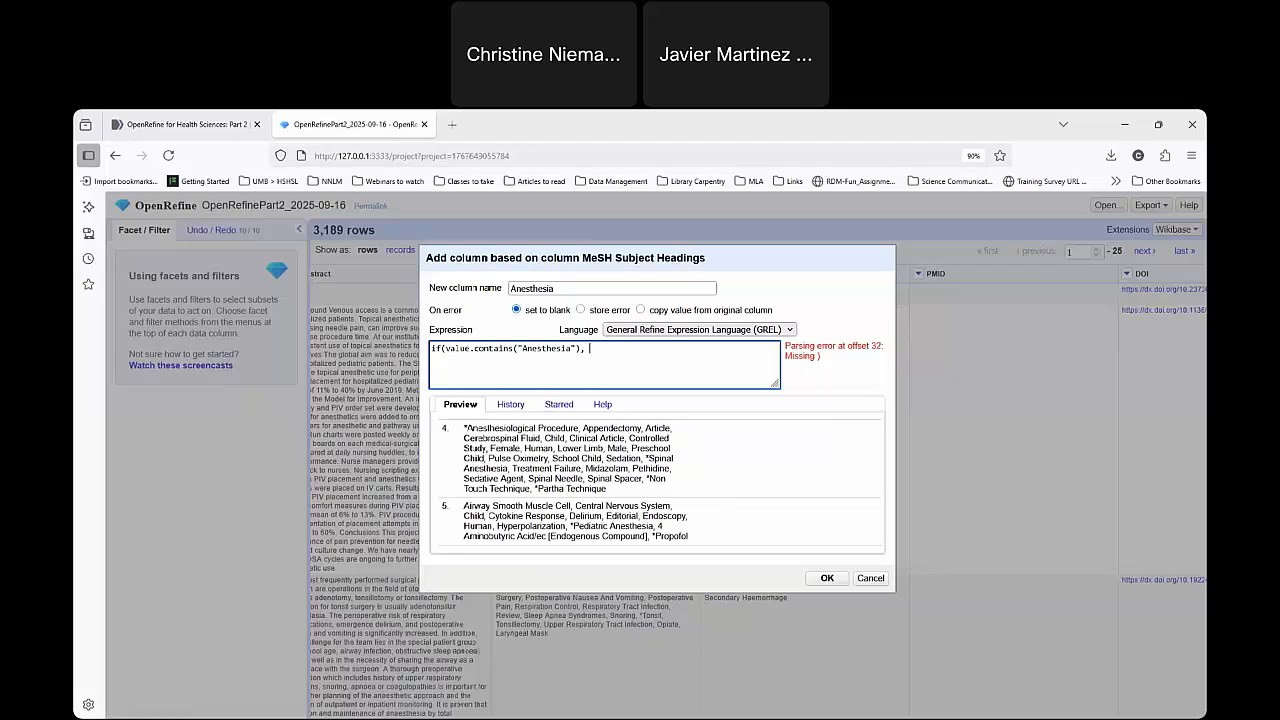
pyautogui.write('"')
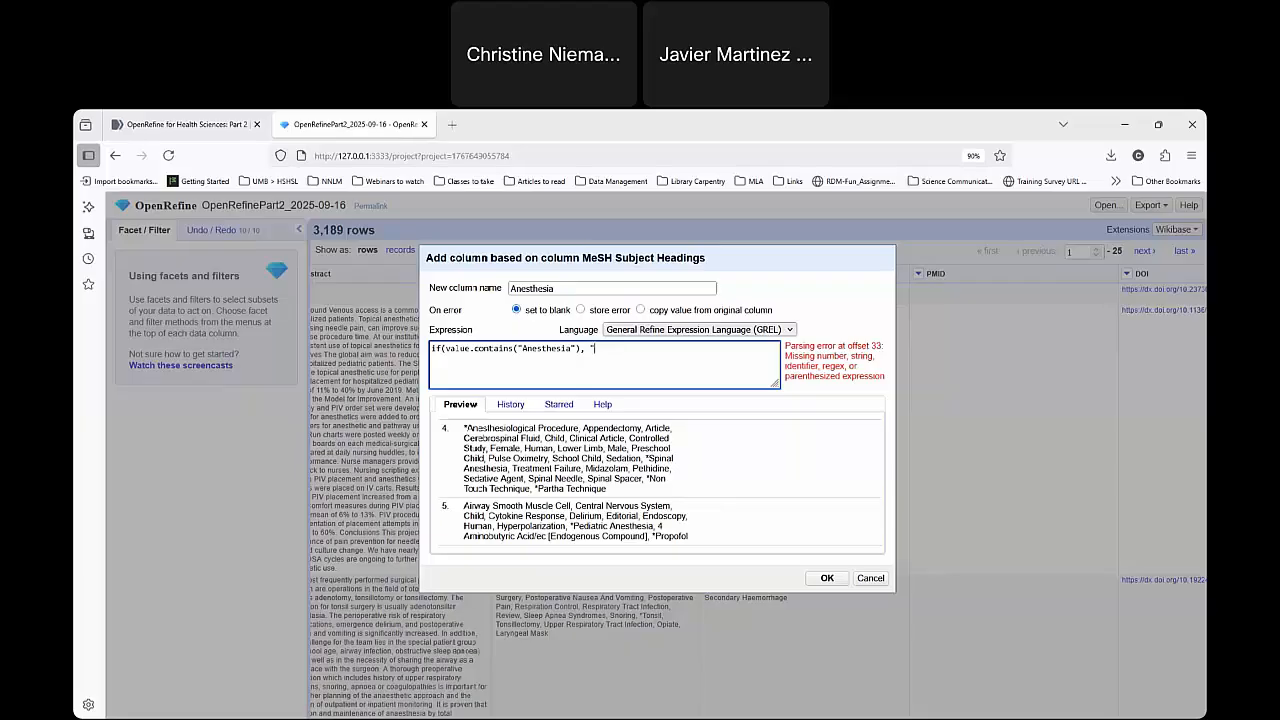
pyautogui.write('Include"')
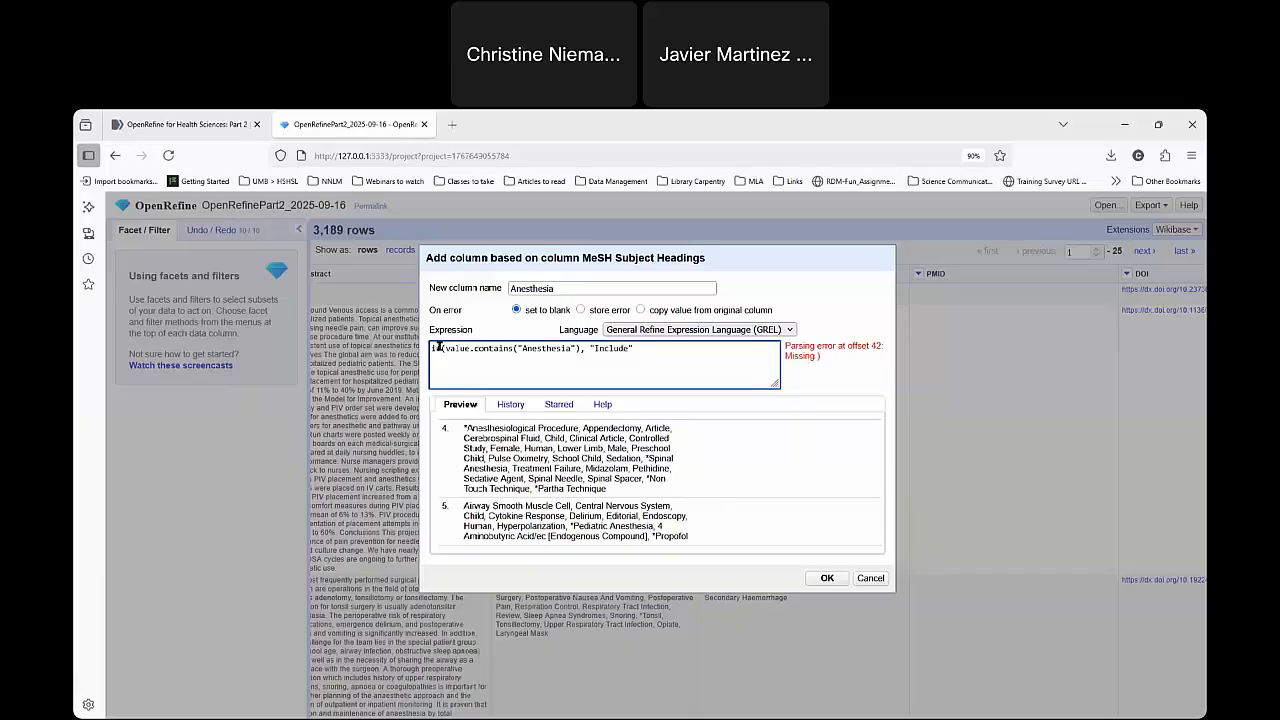
pyautogui.moveTo(445, 347); pyautogui.dragTo(634, 347)
# Complete the expression with "Remove" as the result for non-matching values, check the preview and create the column.
pyautogui.click(649, 346)
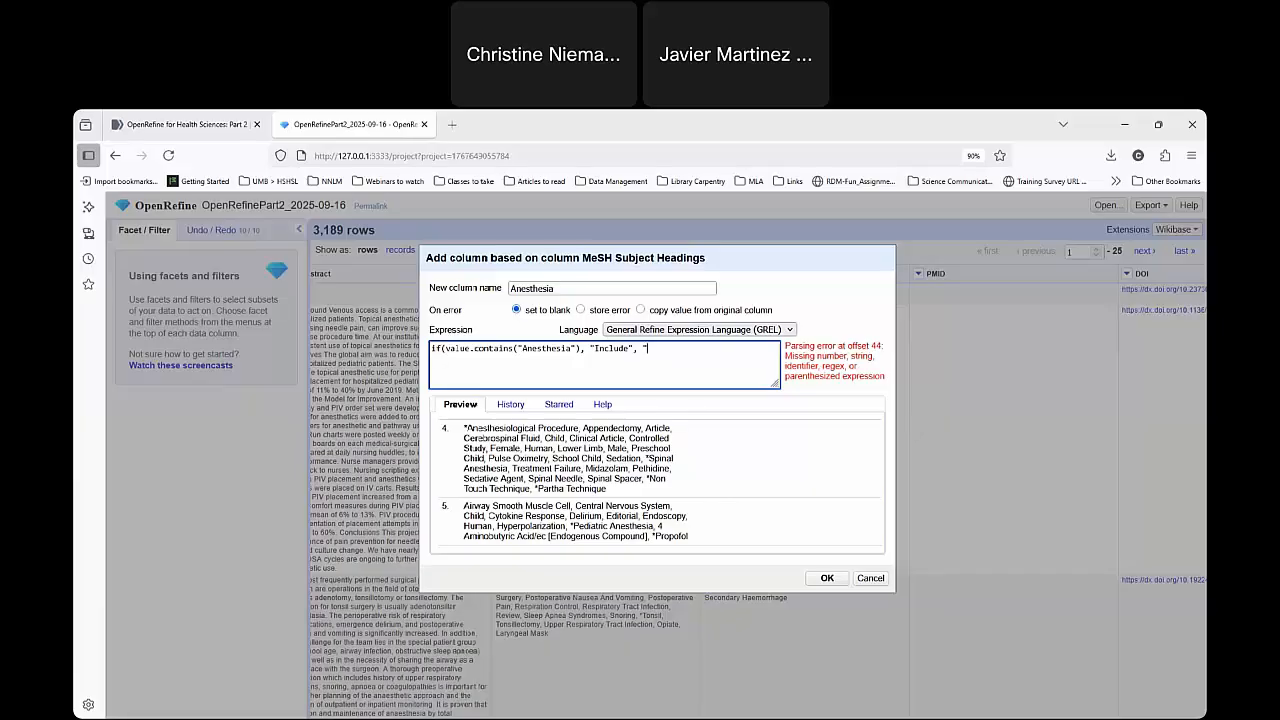
pyautogui.write(', "Remove")')
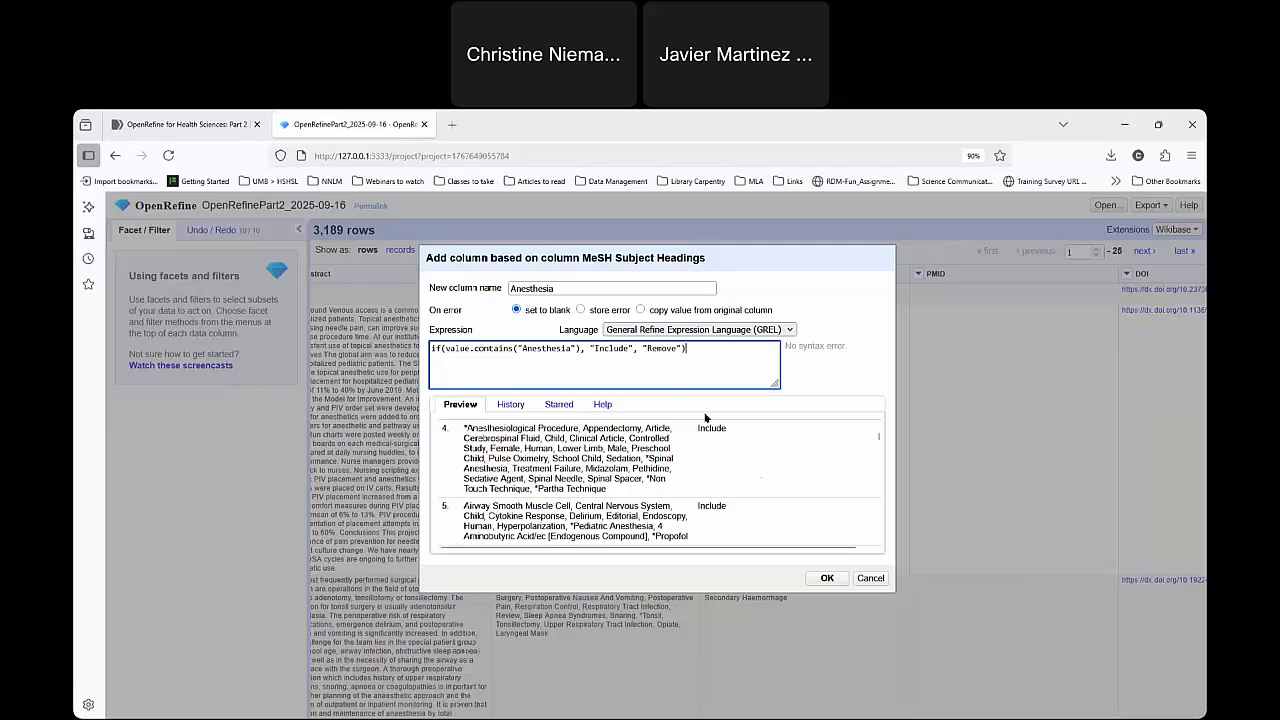
pyautogui.scroll(1, 739, 480)
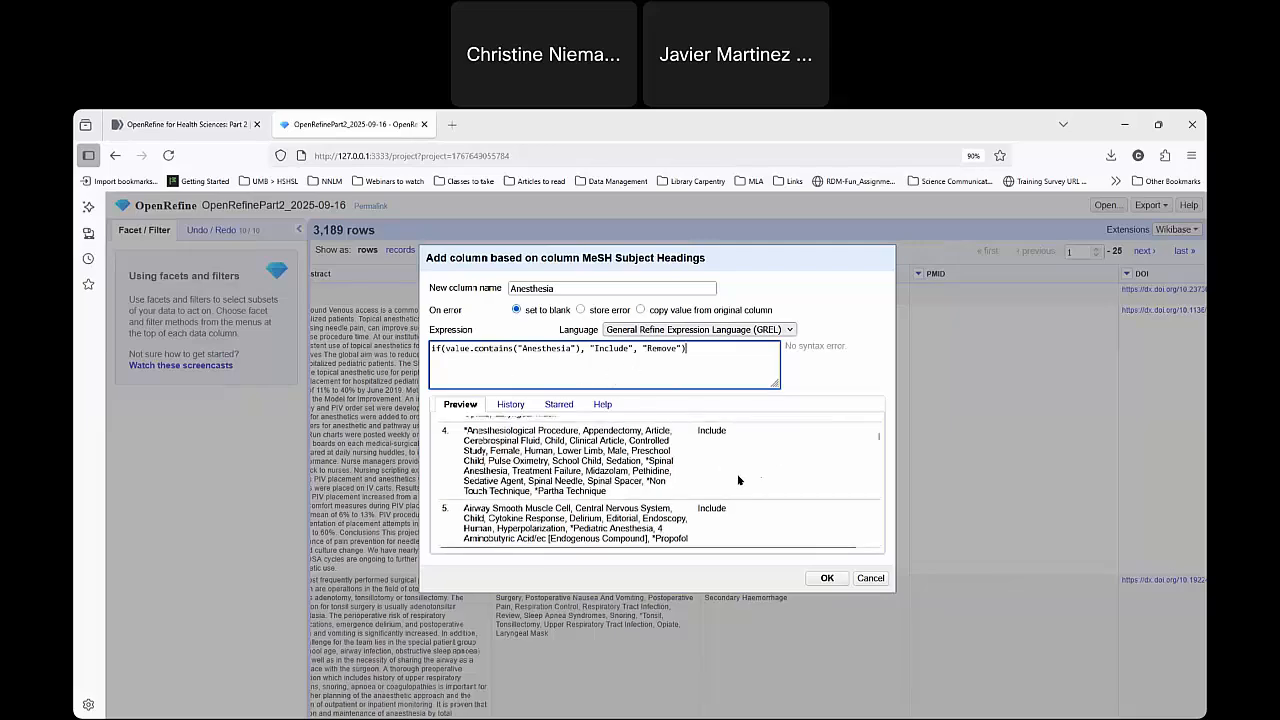
pyautogui.scroll(3, 739, 480)
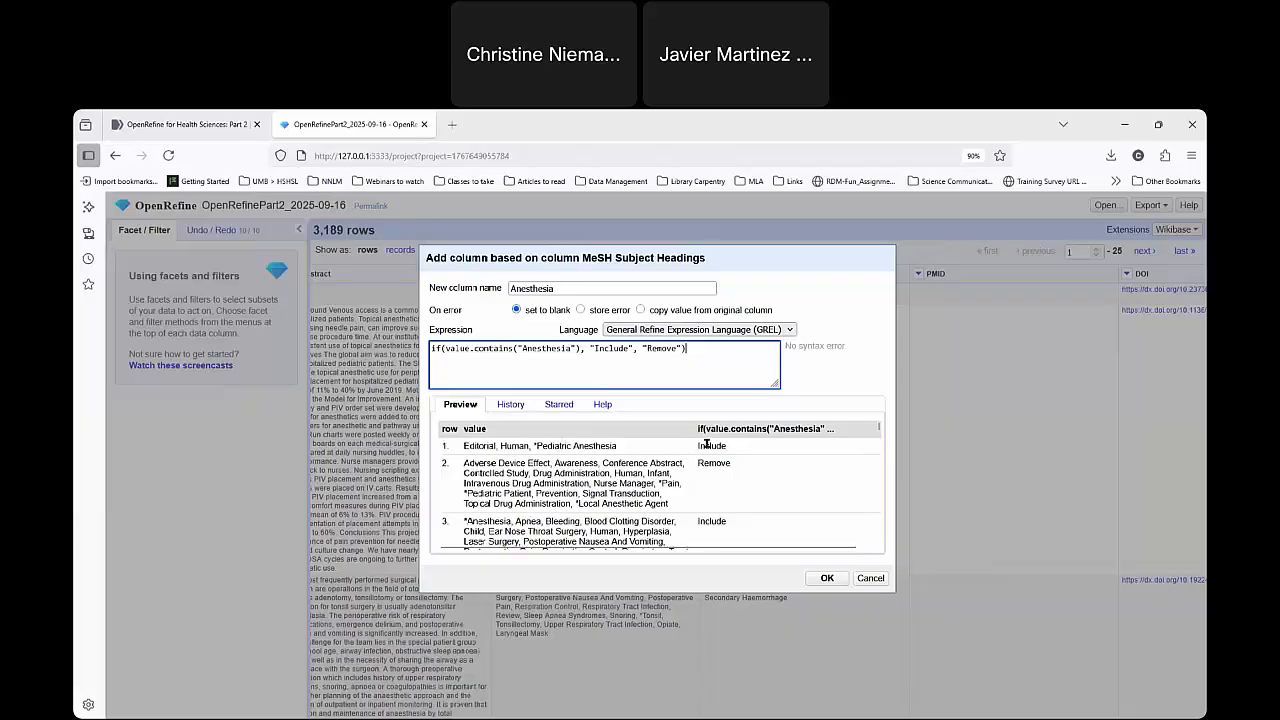
pyautogui.click(826, 579)
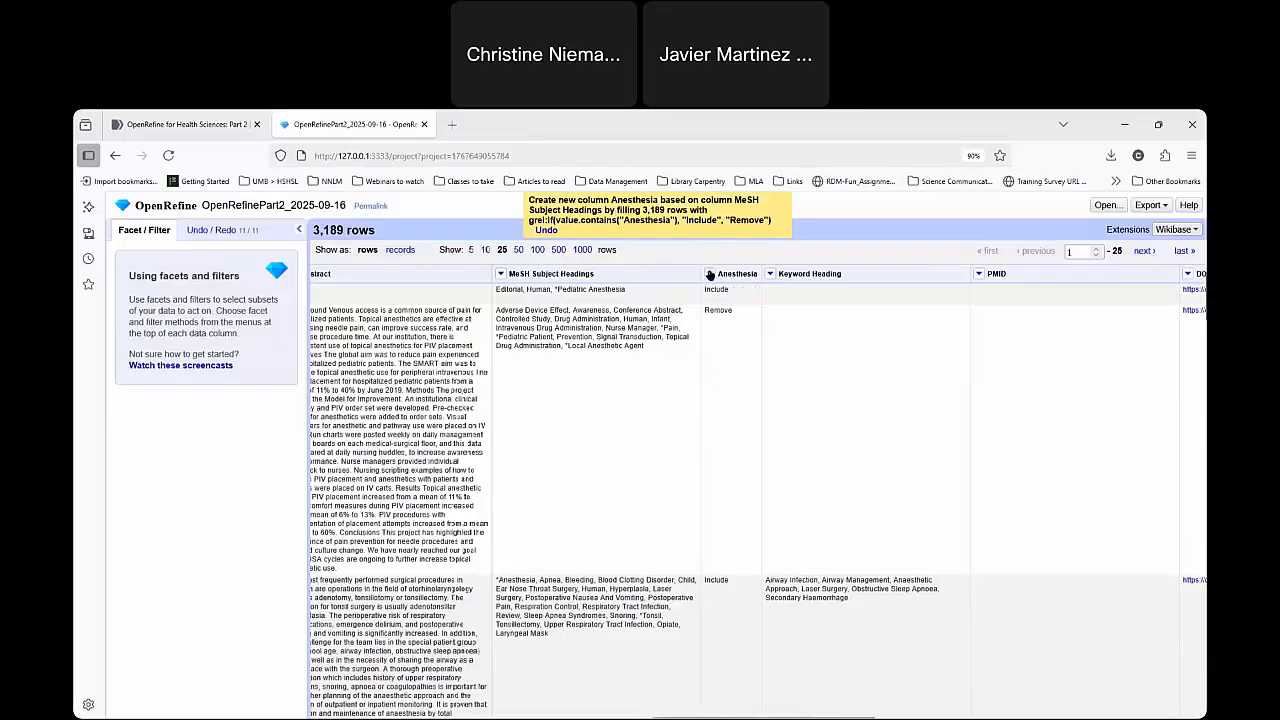
# Create a text facet on the new Anesthesia column.
pyautogui.click(709, 273)
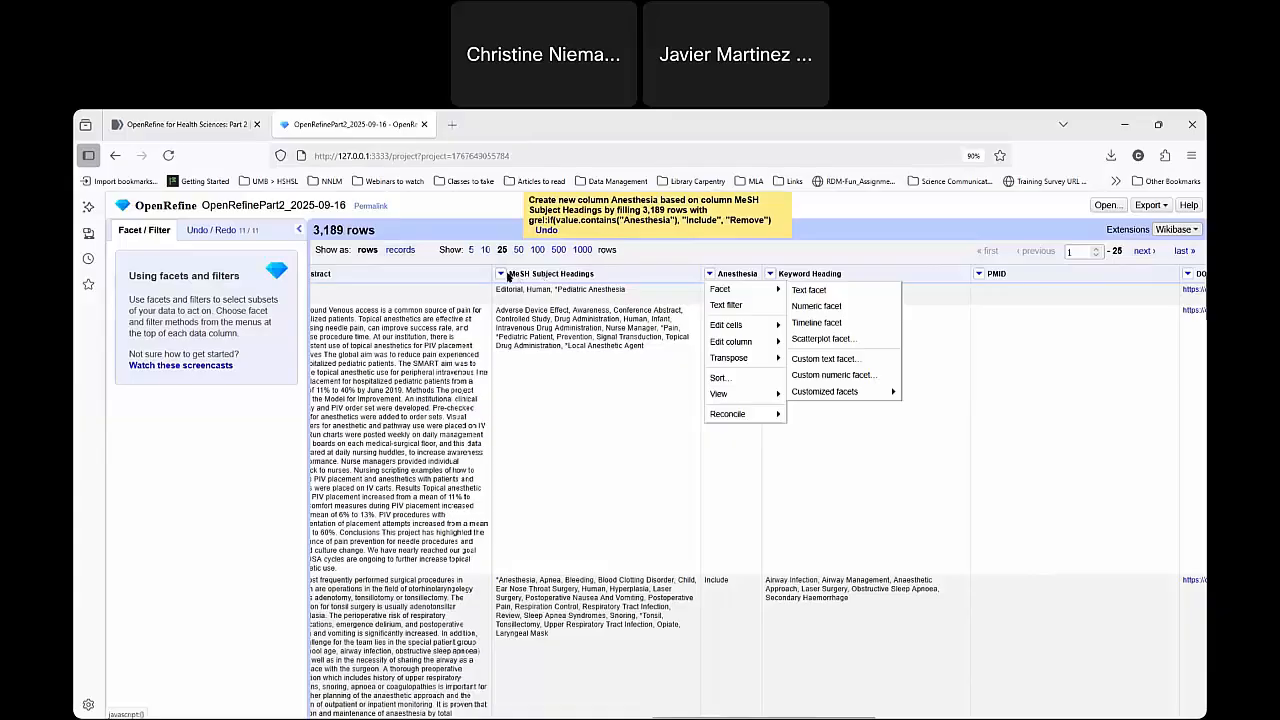
pyautogui.click(503, 276)
pyautogui.click(501, 273)
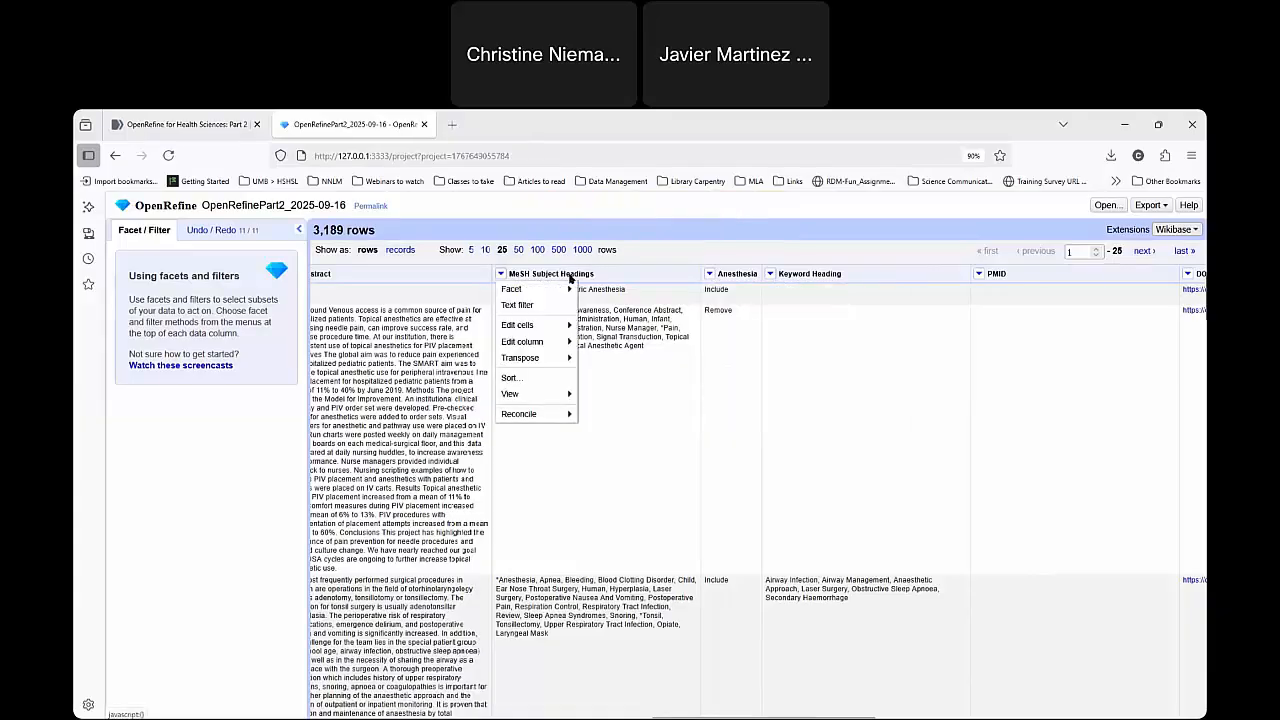
pyautogui.click(710, 274)
pyautogui.click(710, 274)
pyautogui.moveTo(720, 289)
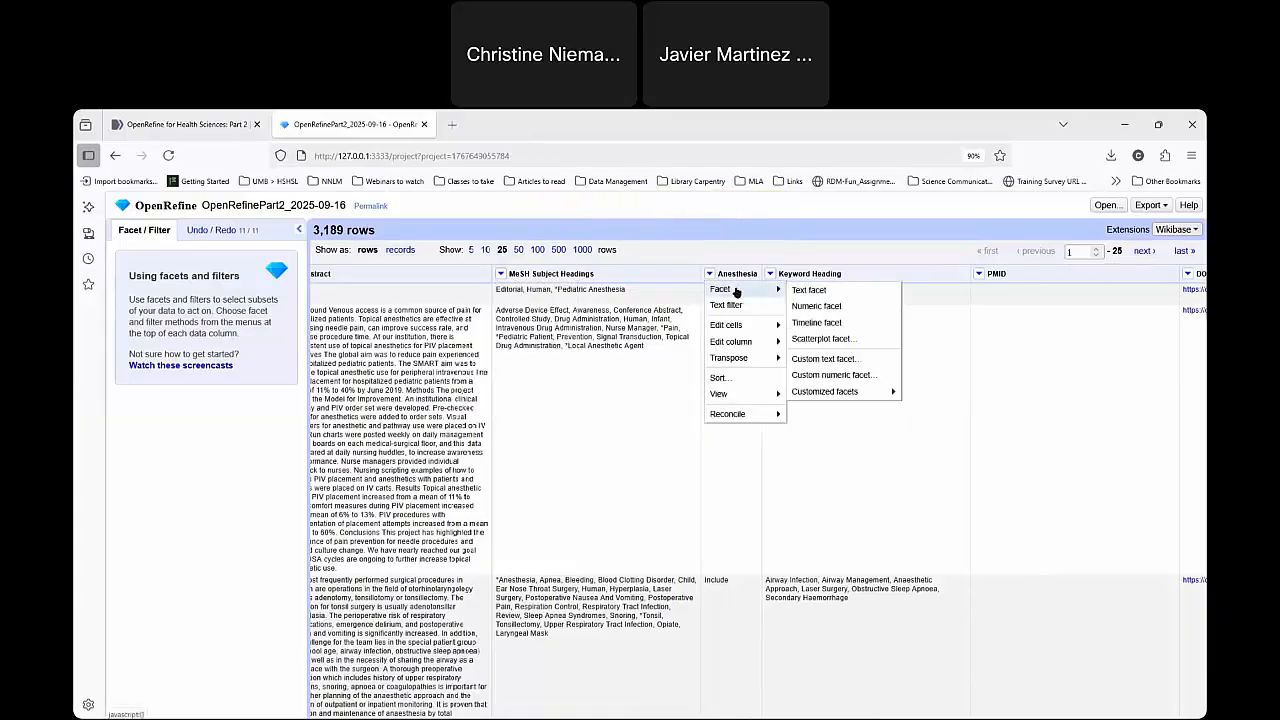
pyautogui.click(814, 293)
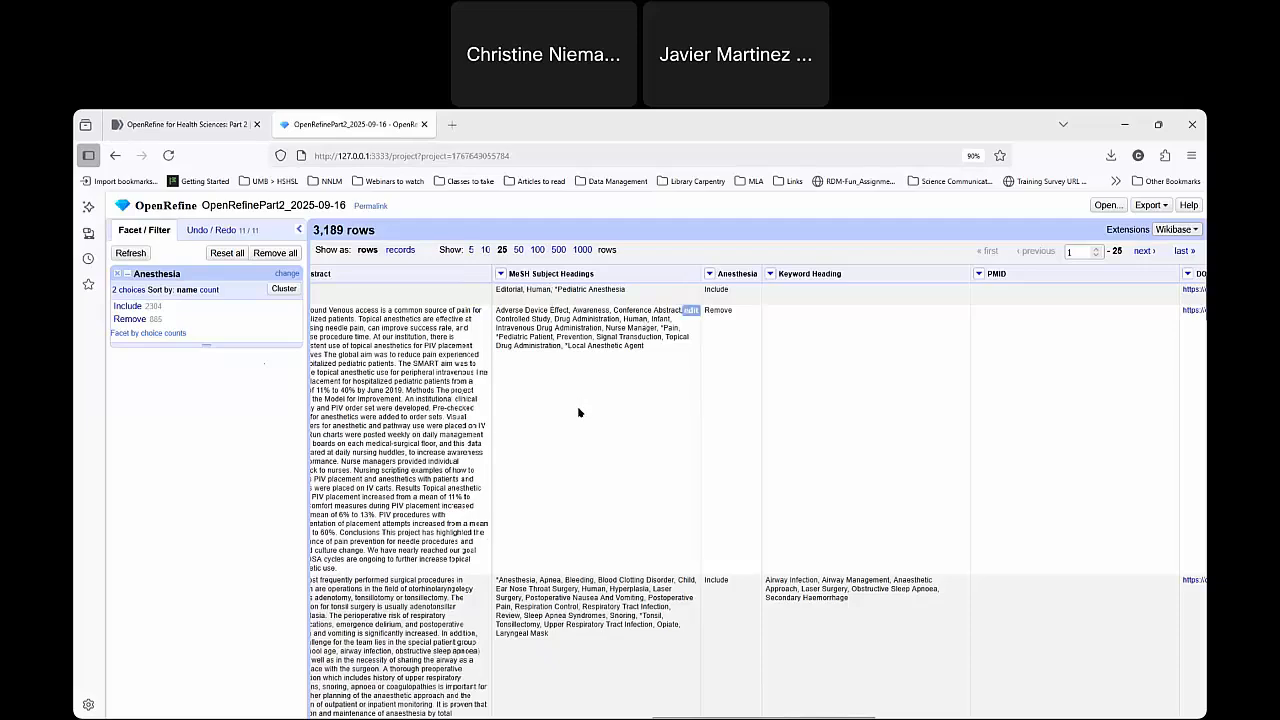
# Review the GREL expression recorded for the Anesthesia column in the project's operation history, and return to the facets.
pyautogui.click(210, 229)
pyautogui.moveTo(222, 706); pyautogui.dragTo(150, 691)
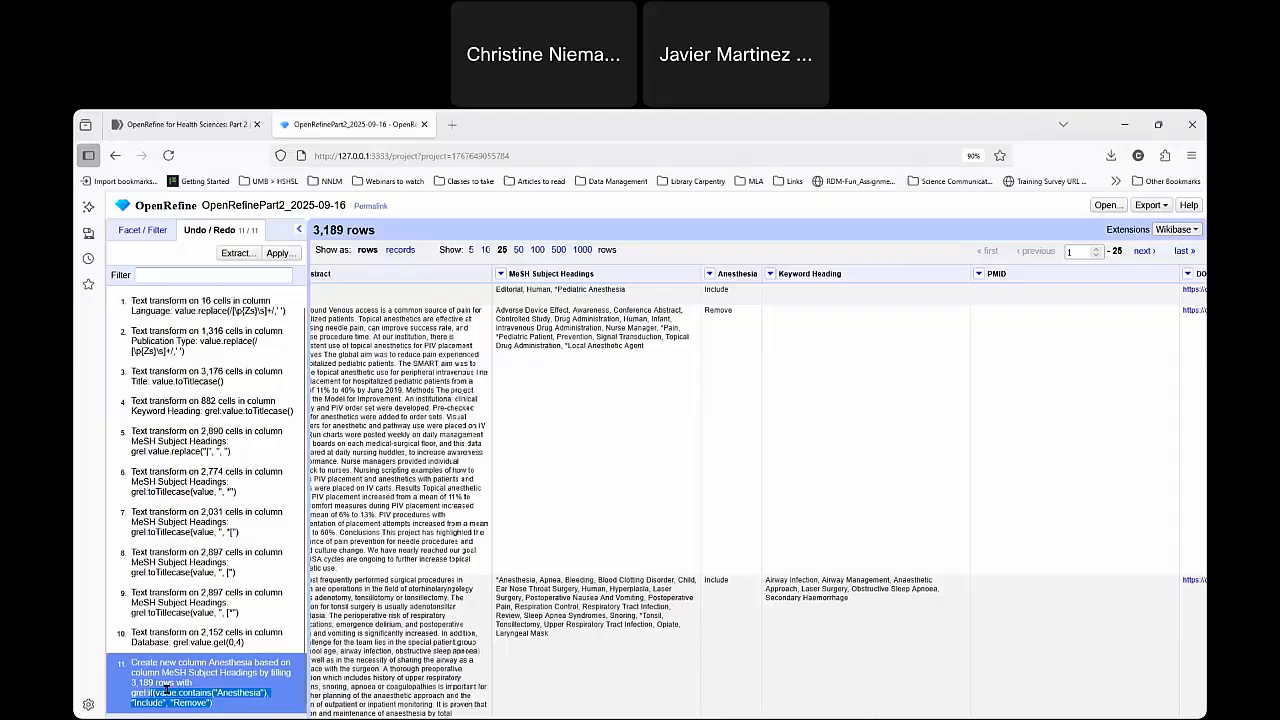
pyautogui.click(247, 707)
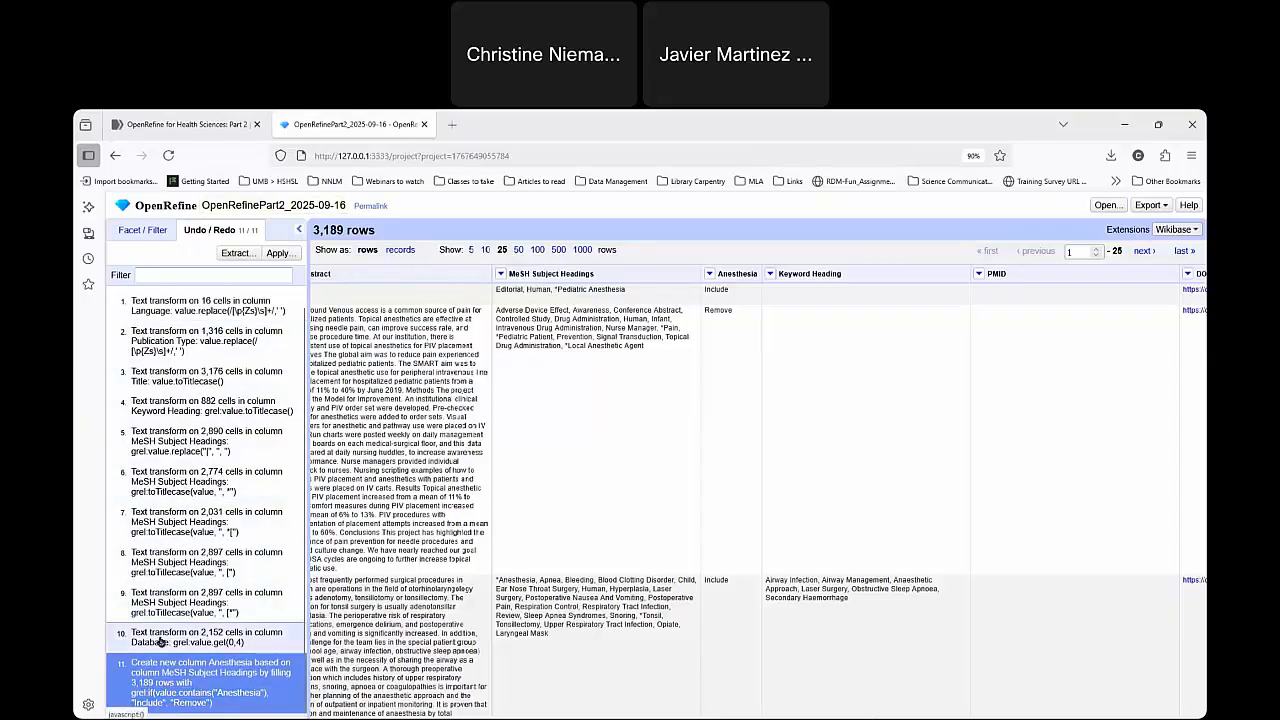
pyautogui.moveTo(132, 692); pyautogui.dragTo(228, 704)
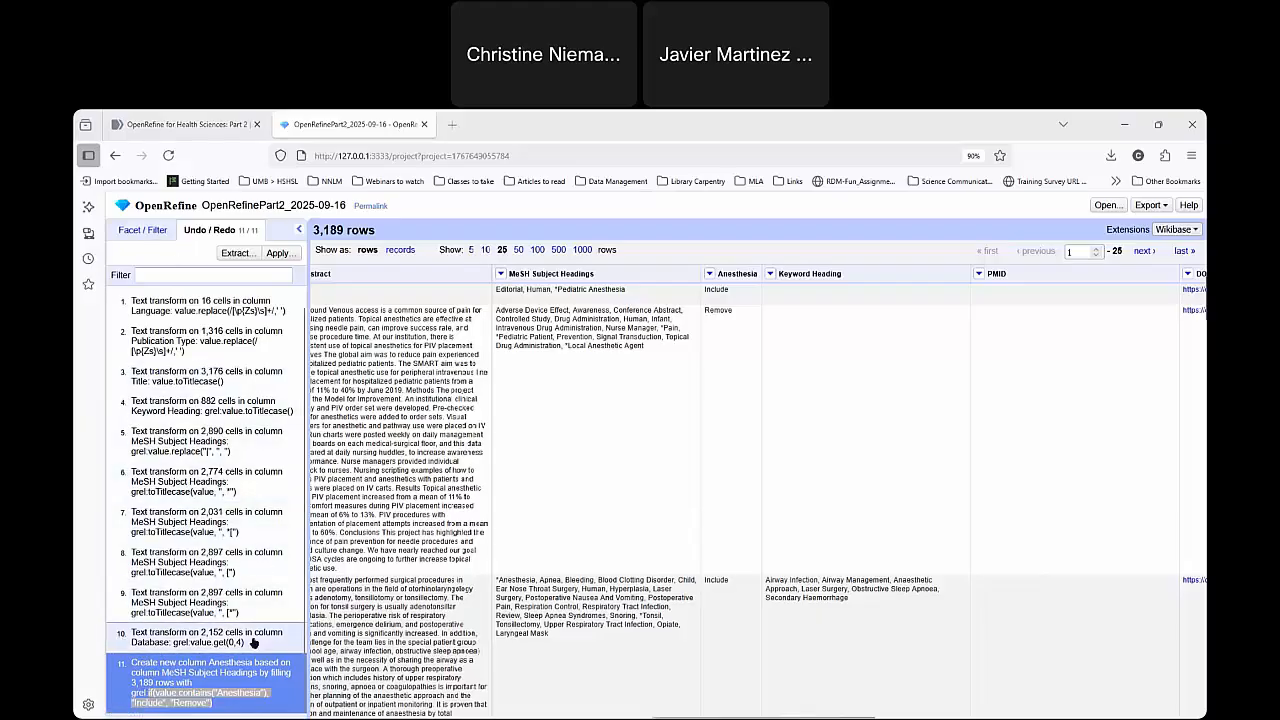
pyautogui.click(580, 606)
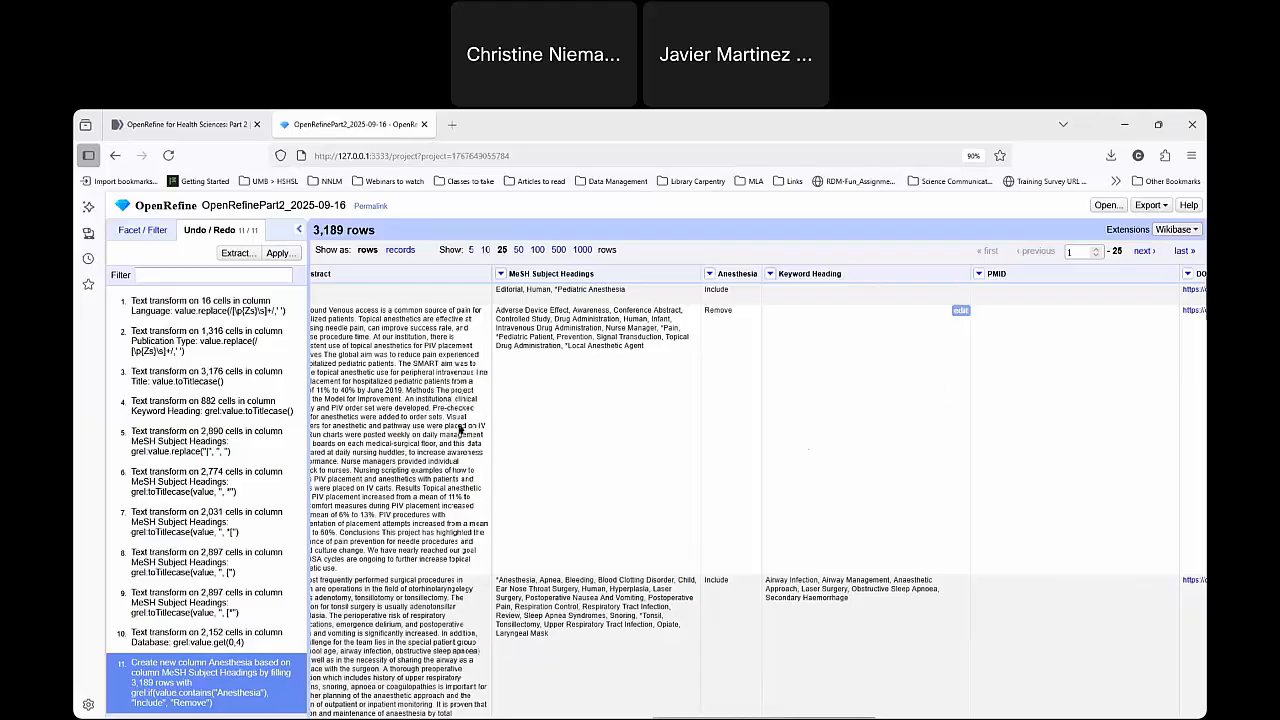
pyautogui.click(142, 230)
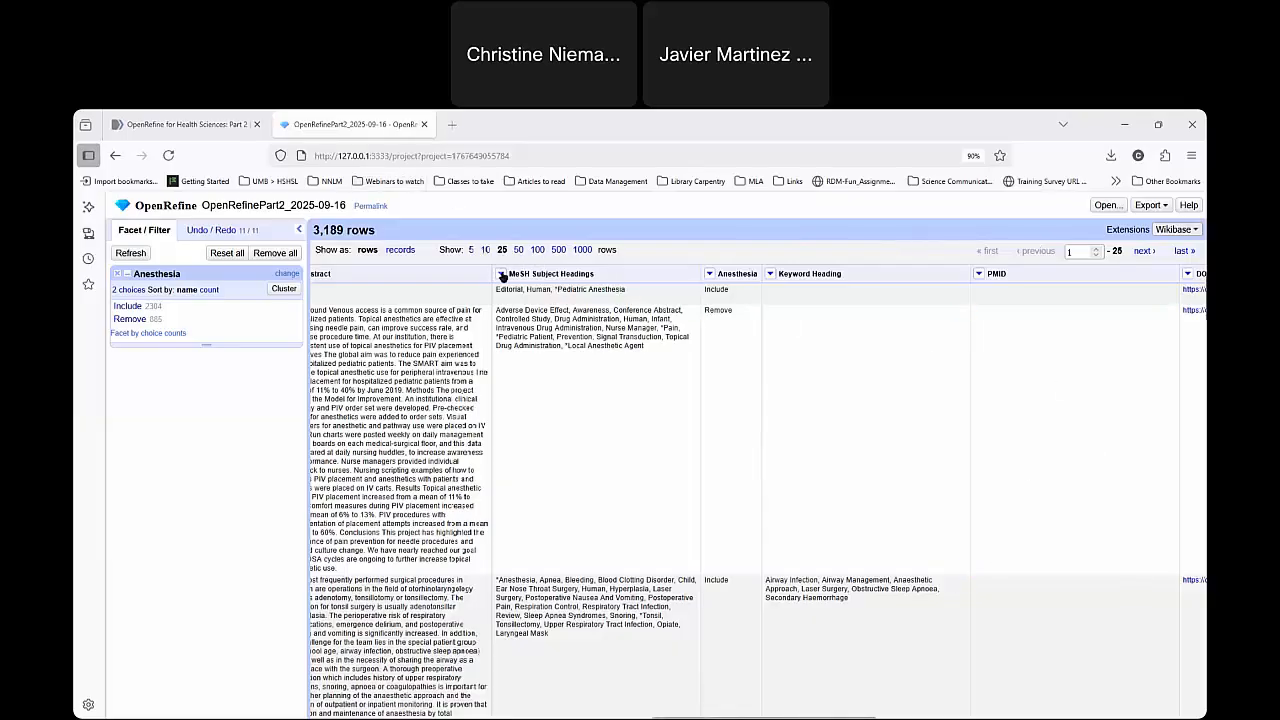
# Start adding another column based on MeSH Subject Headings and name it Pediatric.
pyautogui.click(502, 274)
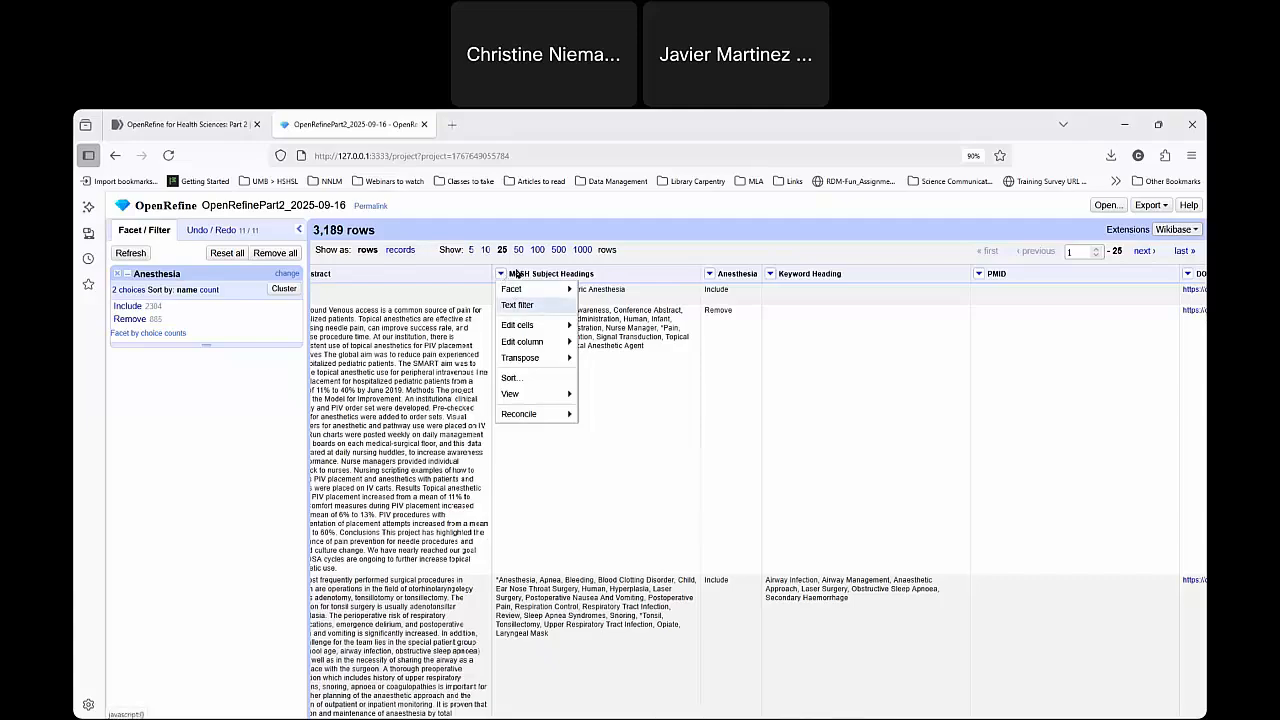
pyautogui.moveTo(561, 344)
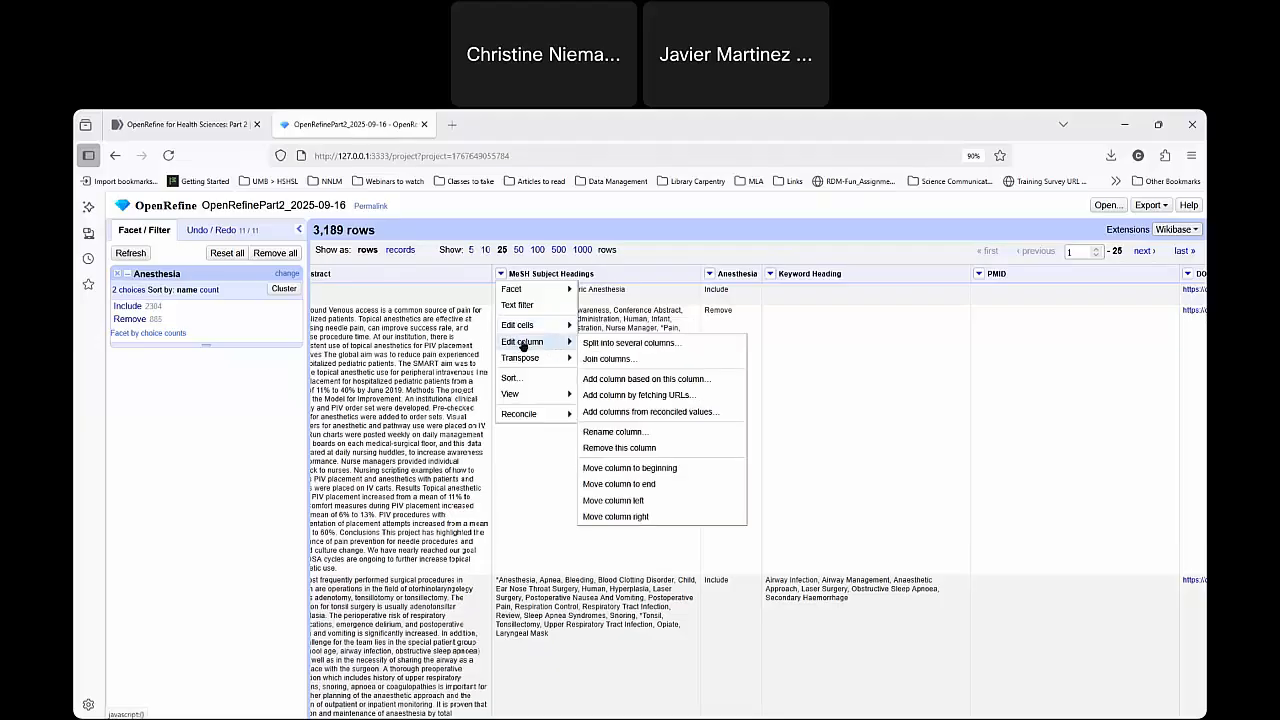
pyautogui.click(696, 380)
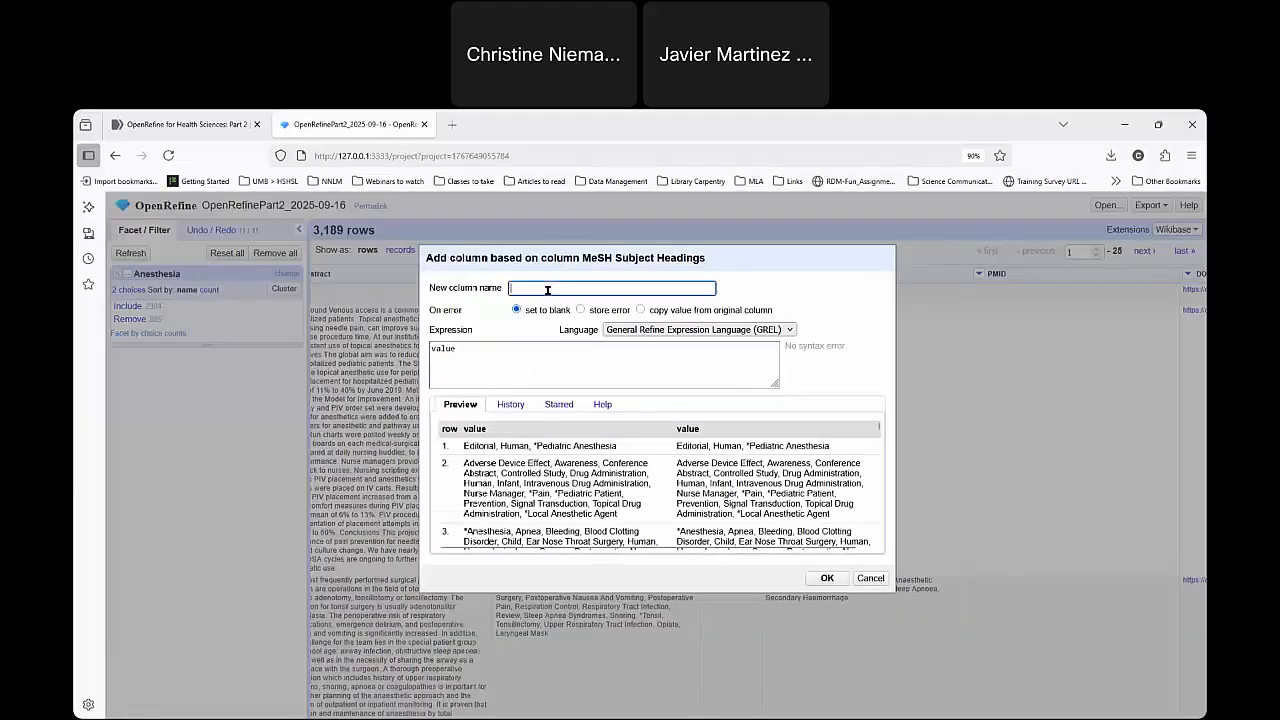
pyautogui.write('Pedi')
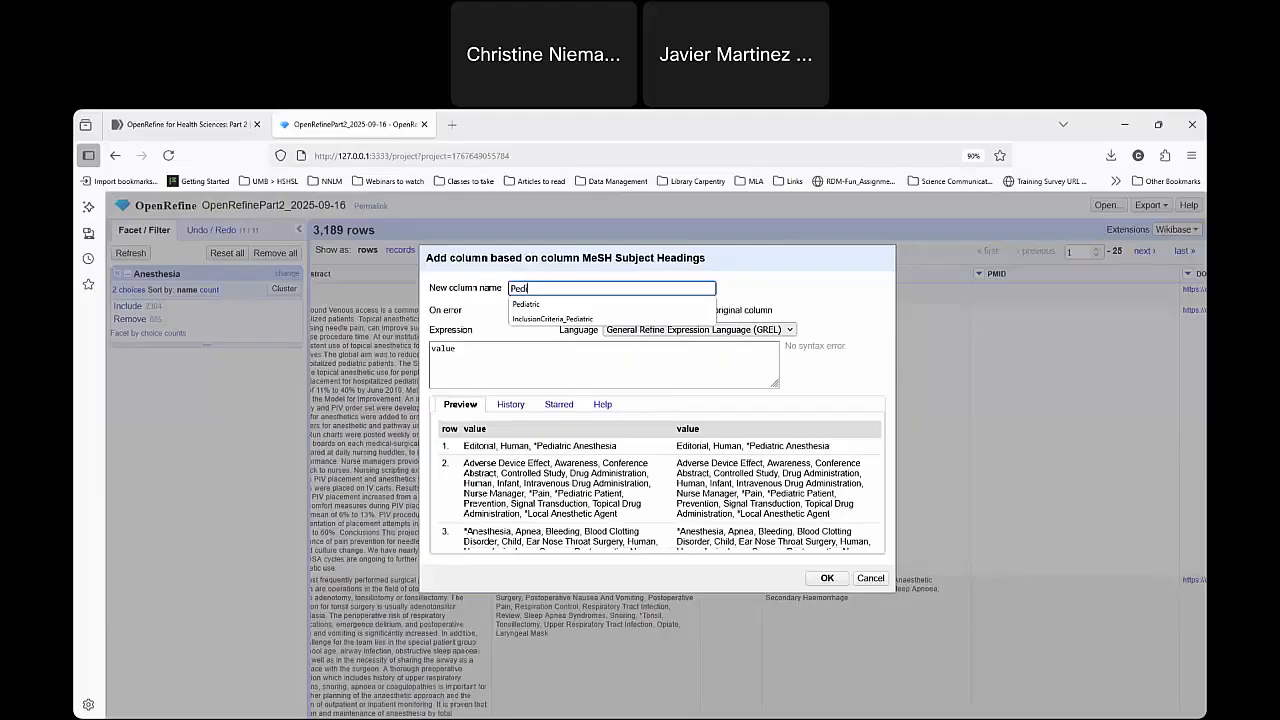
pyautogui.write('atric')
# Begin the column's GREL expression with an if function testing value.contains("Pediatric").
pyautogui.click(486, 346)
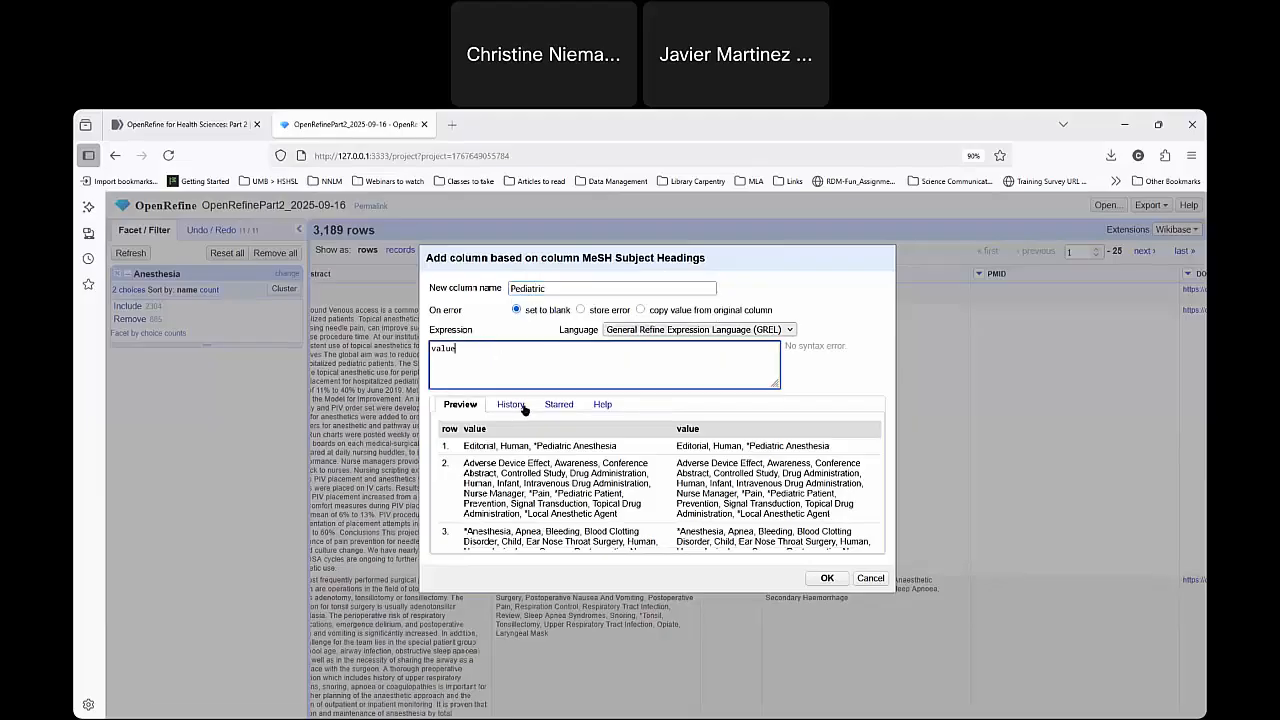
pyautogui.write('if(')
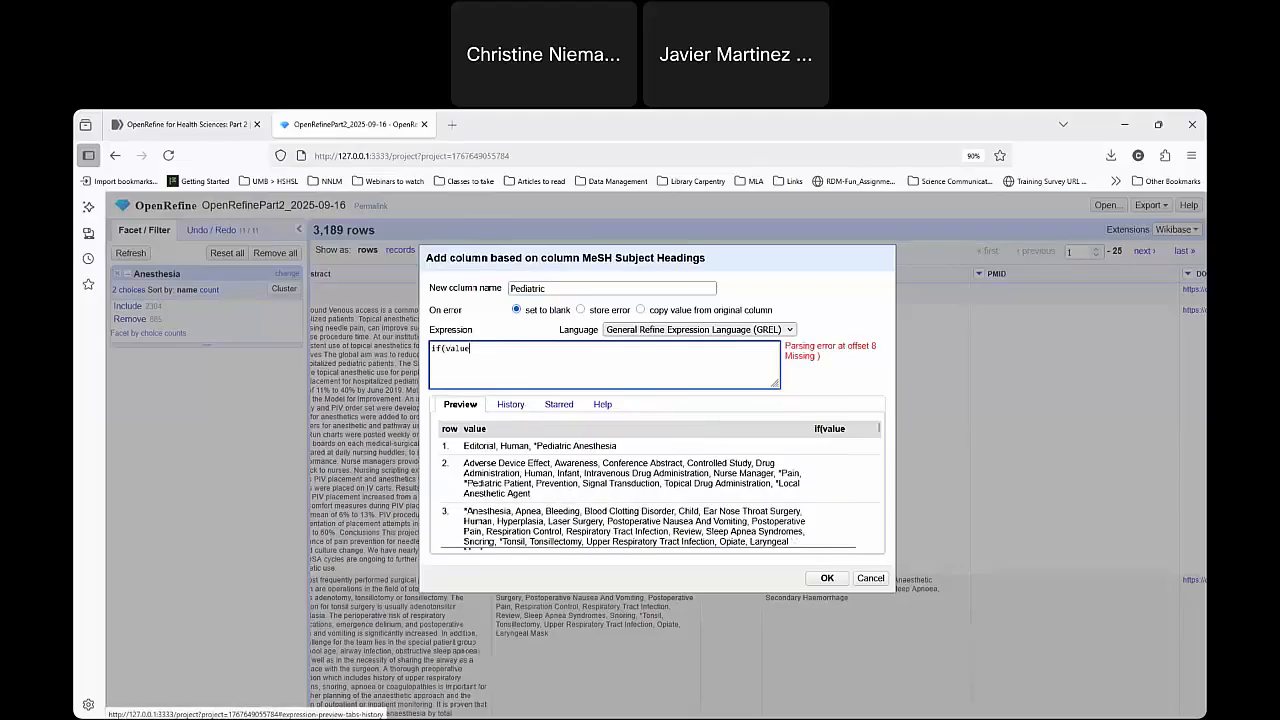
pyautogui.write('not')
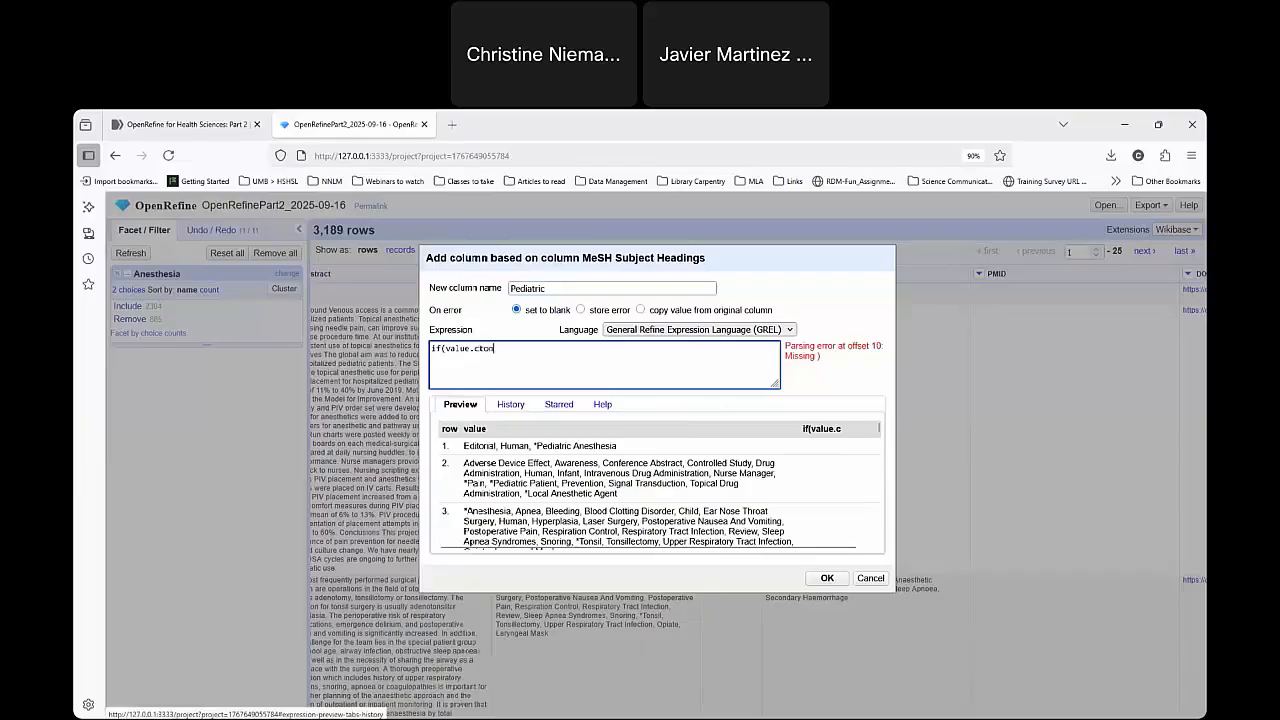
pyautogui.press('BackSpace')
pyautogui.press('BackSpace')
pyautogui.press('BackSpace')
pyautogui.write('ontains("P')
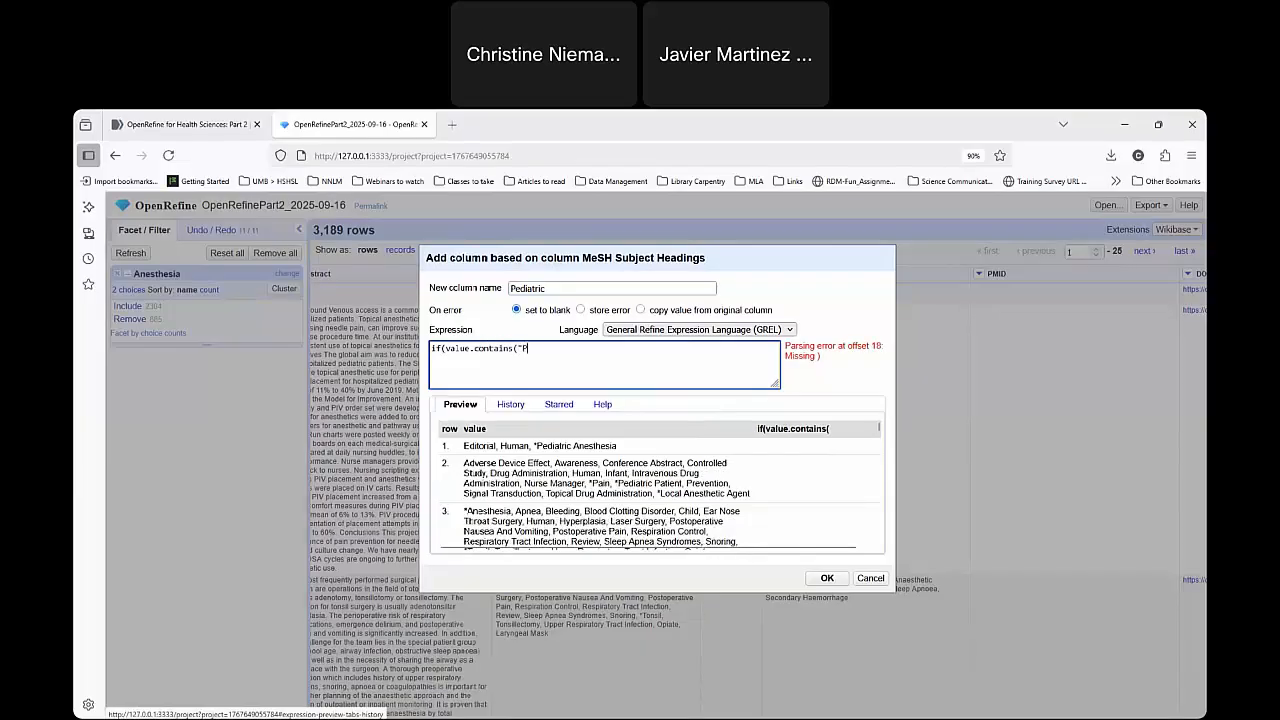
pyautogui.write('ediatric"')
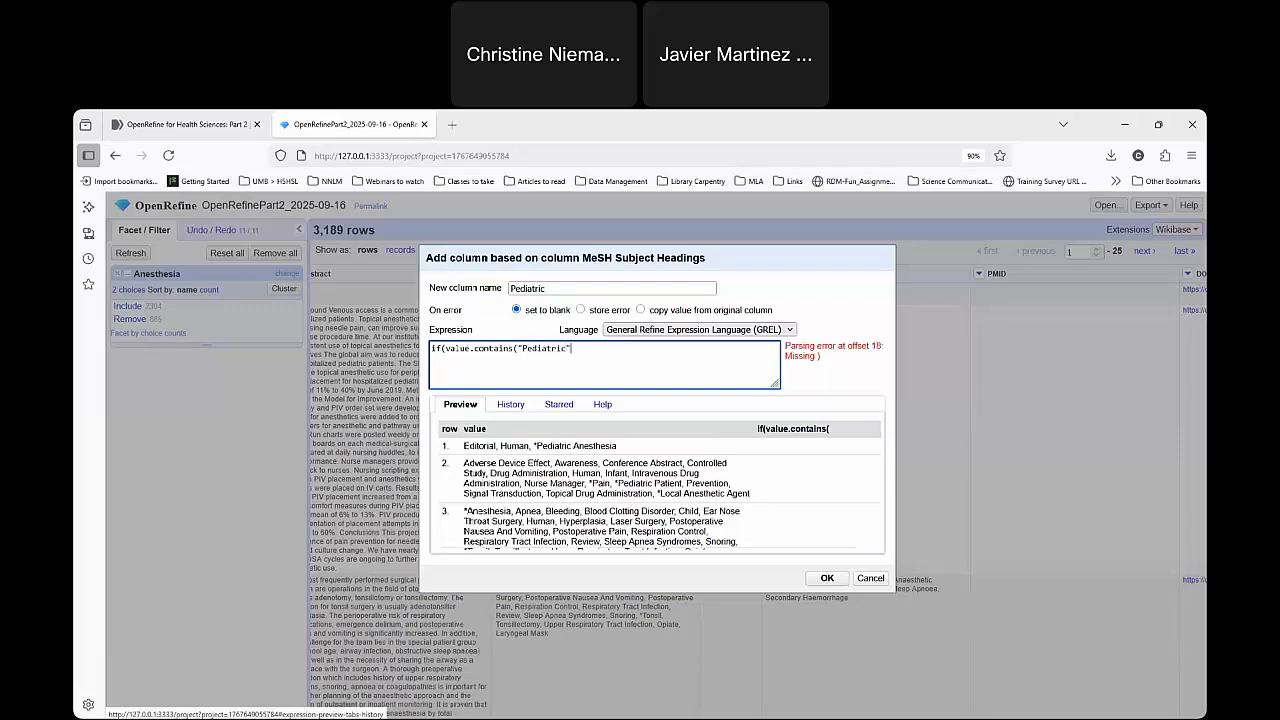
pyautogui.write(')')
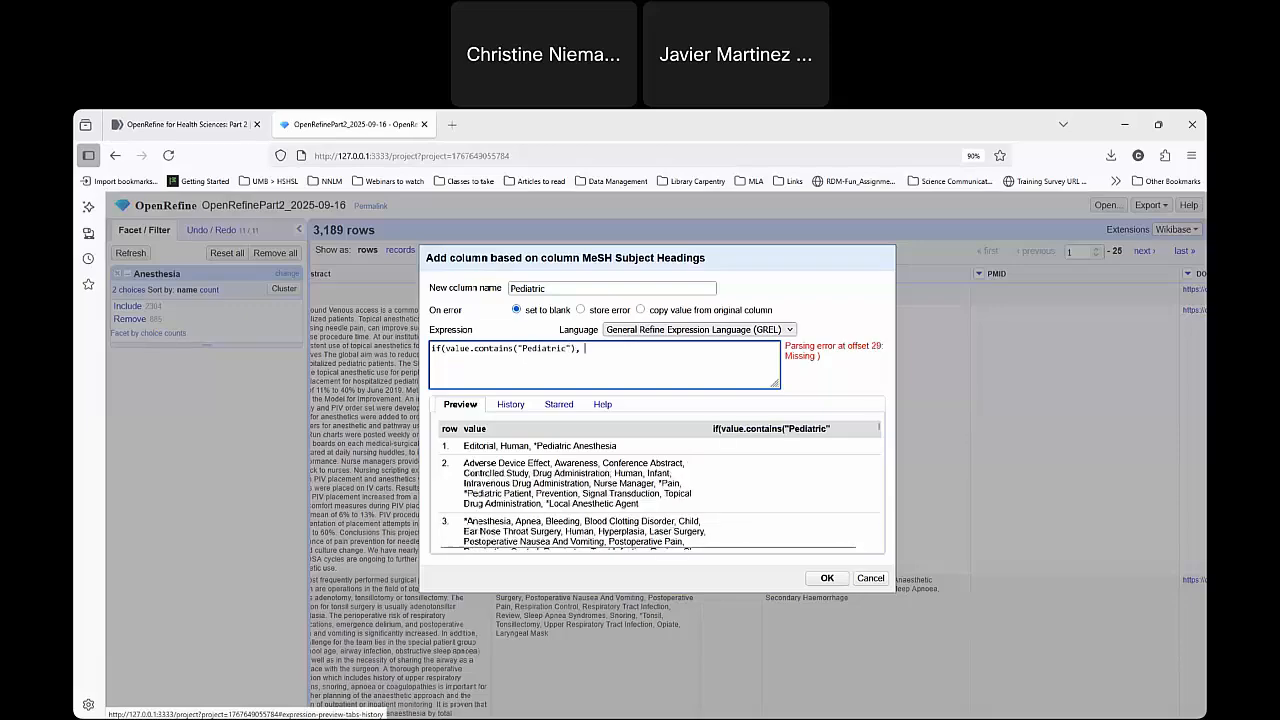
pyautogui.write(', "Include"')
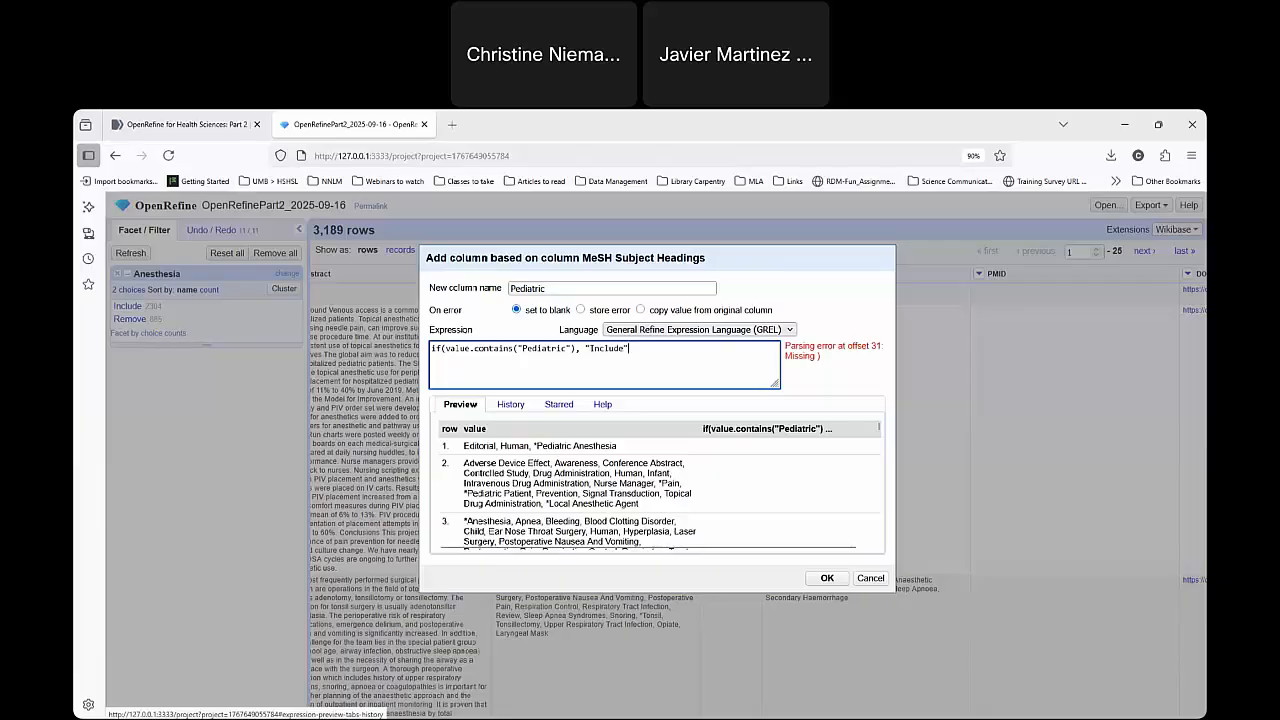
pyautogui.write(', ')
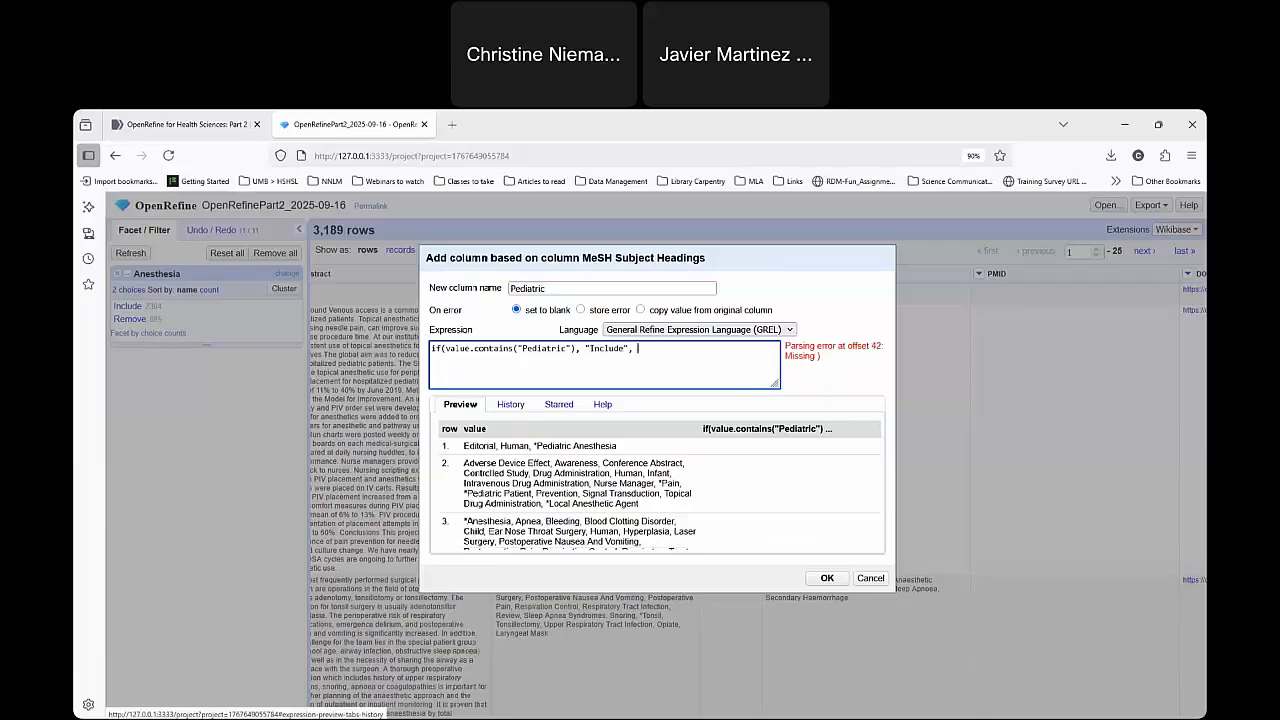
pyautogui.write('"Remove"')
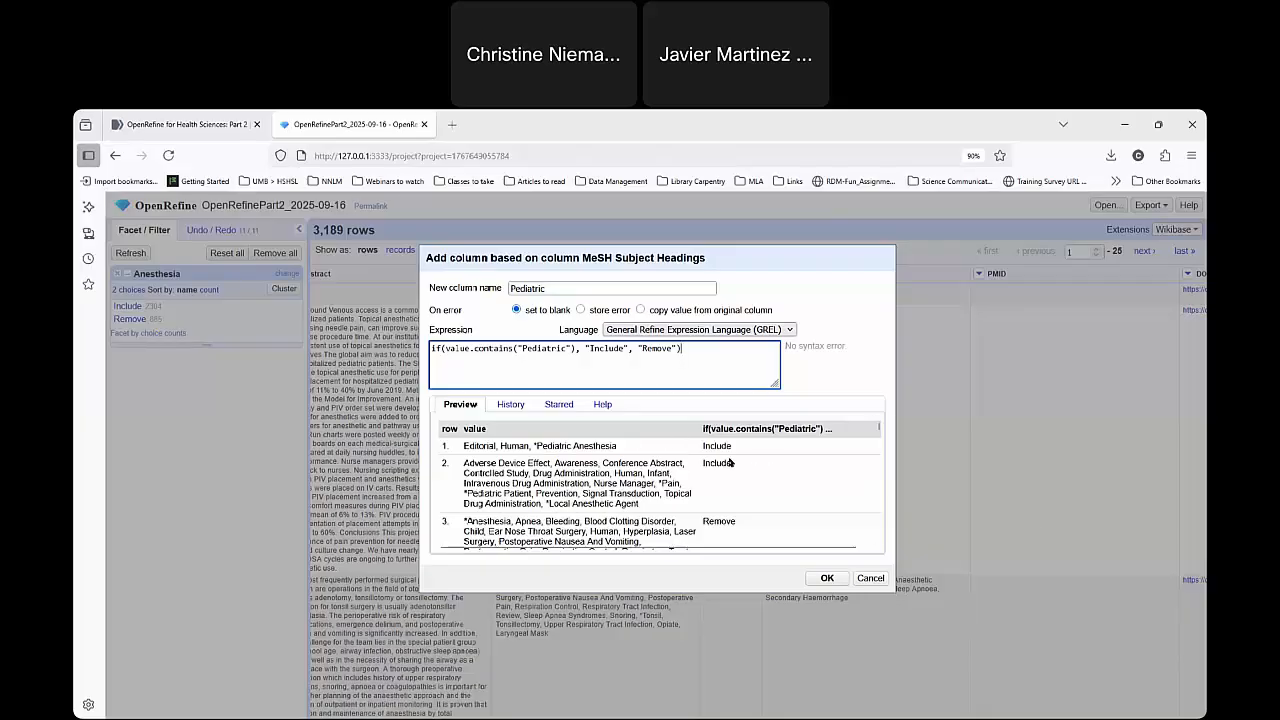
# Complete the if expression with "Include" for matches and "Remove" otherwise, check the preview and create the Pediatric column.
pyautogui.scroll(-3, 733, 487)
pyautogui.scroll(3, 765, 485)
pyautogui.click(627, 474)
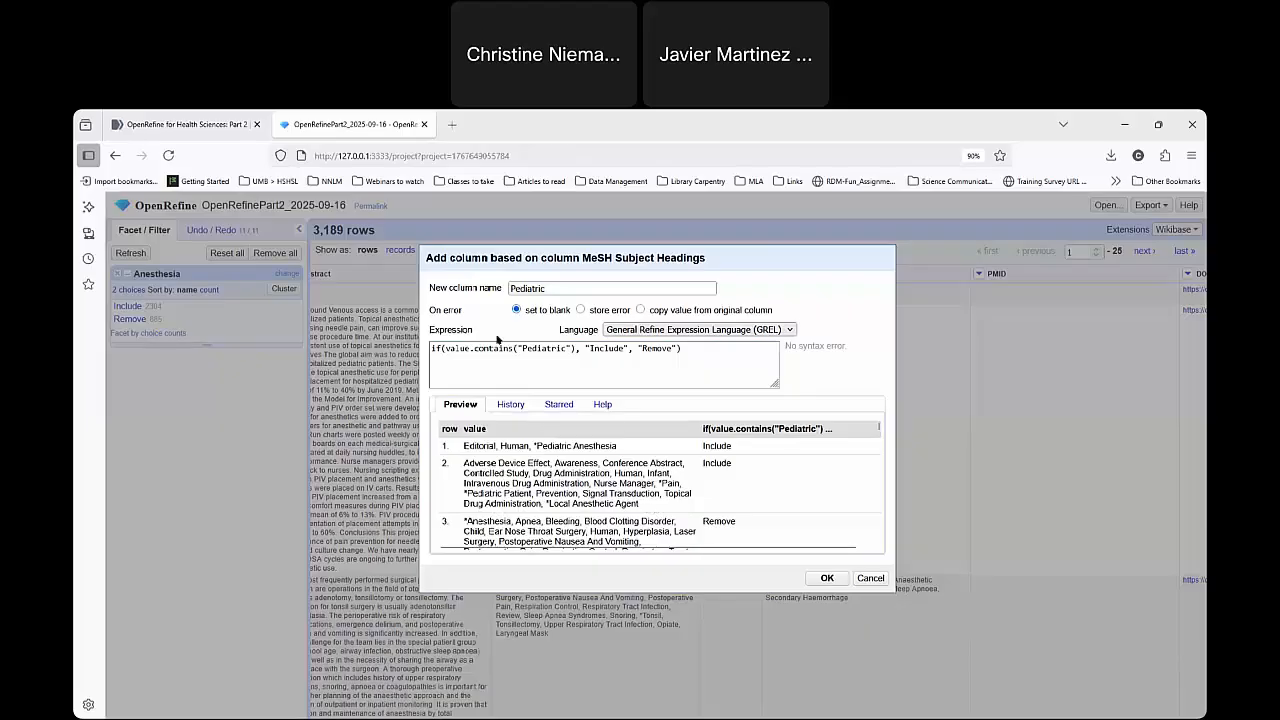
pyautogui.click(823, 579)
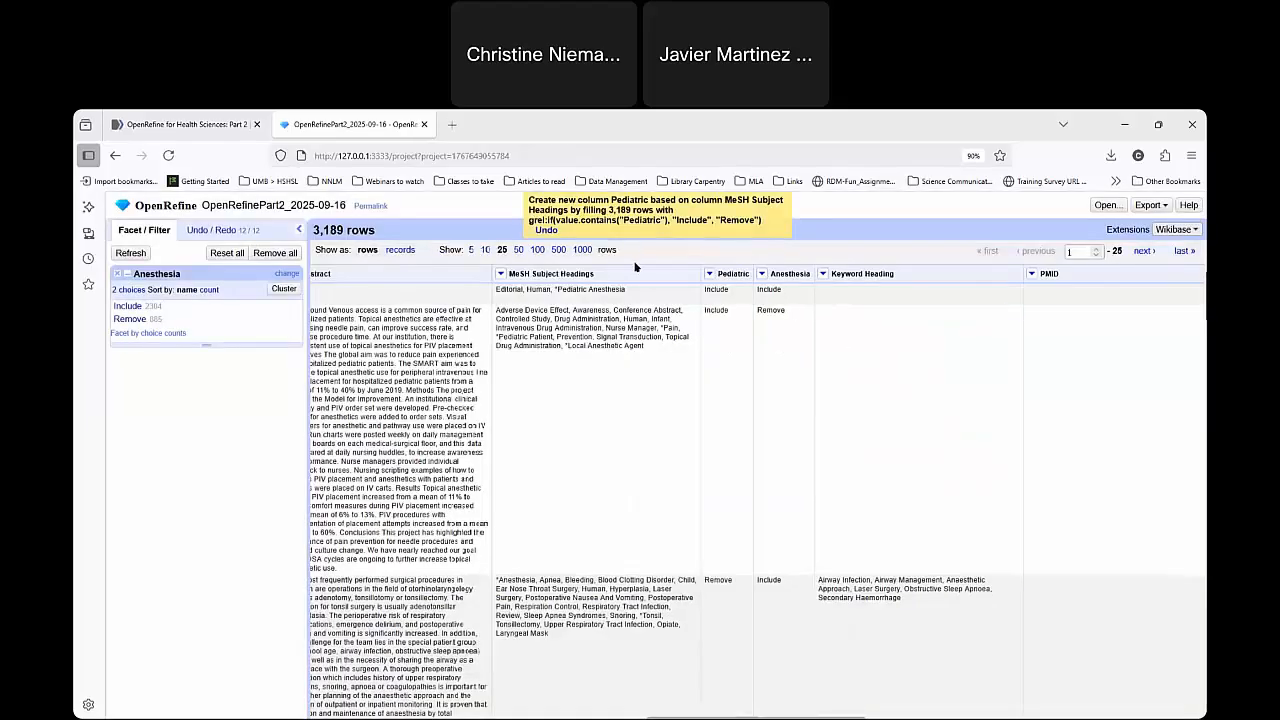
# Create a text facet on the Pediatric column and filter the rows to Include in both the Pediatric and Anesthesia facets.
pyautogui.click(710, 274)
pyautogui.moveTo(728, 289)
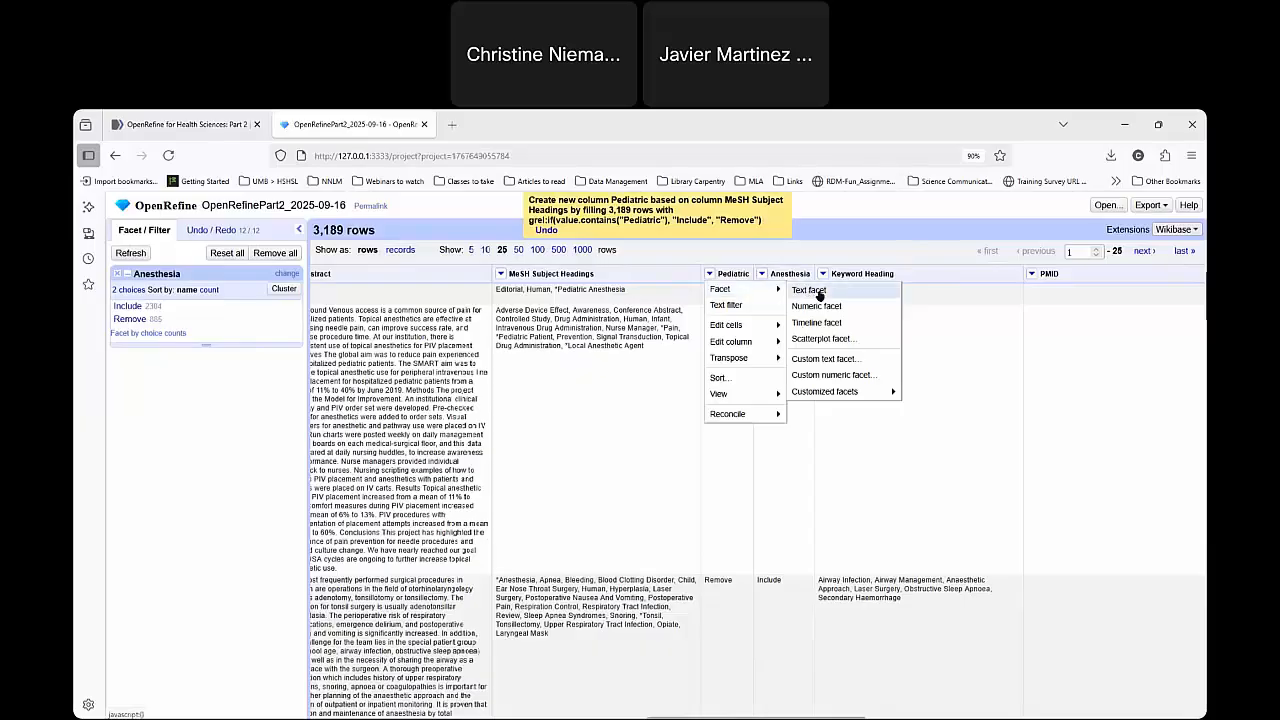
pyautogui.click(821, 291)
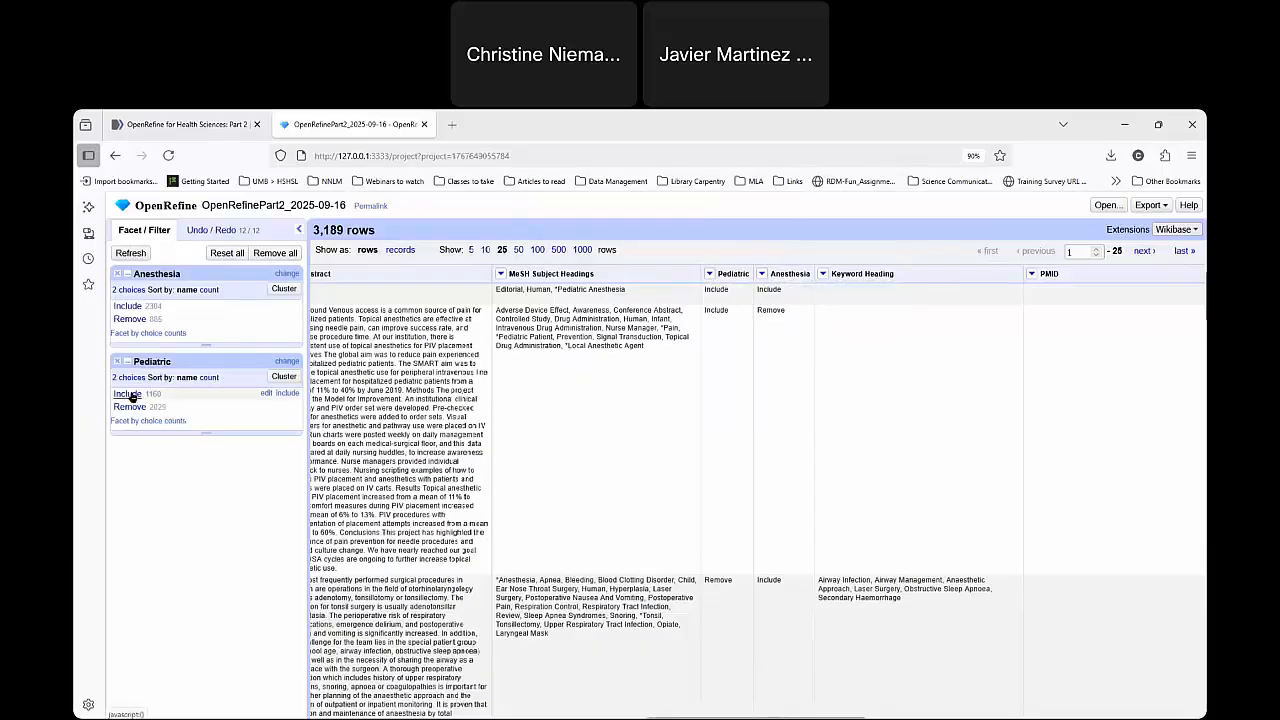
pyautogui.click(128, 394)
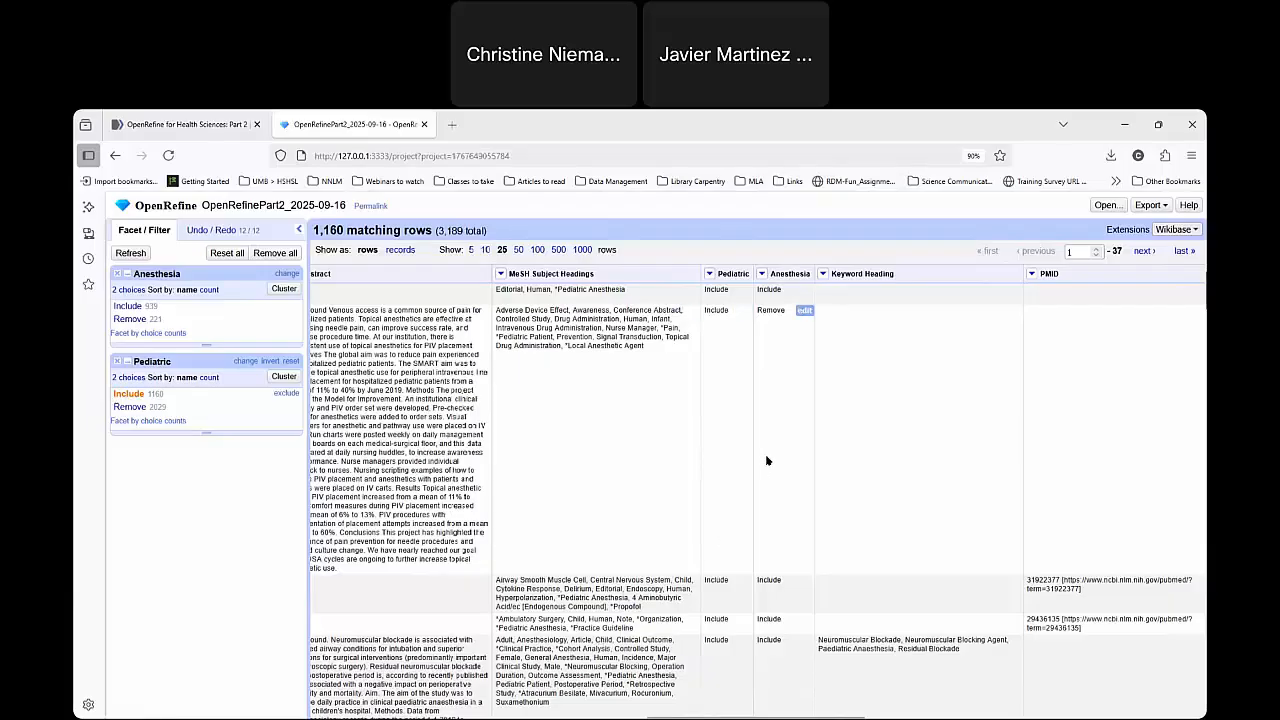
pyautogui.click(134, 306)
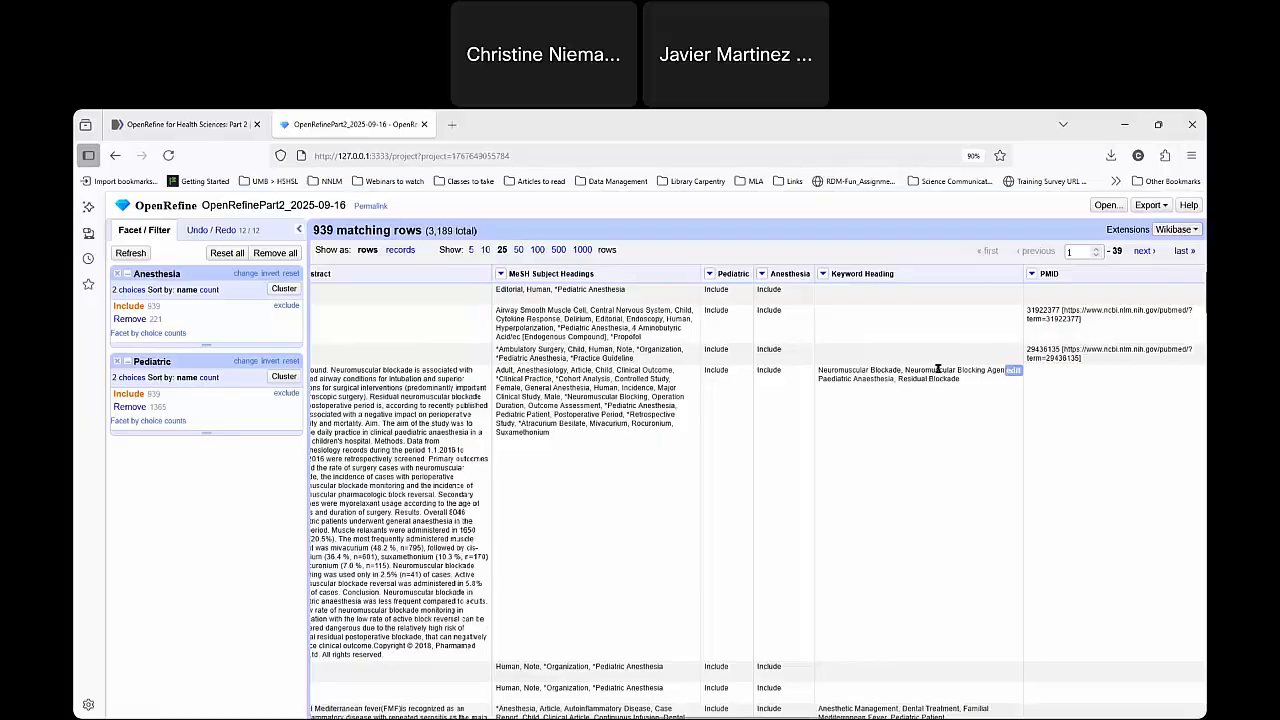
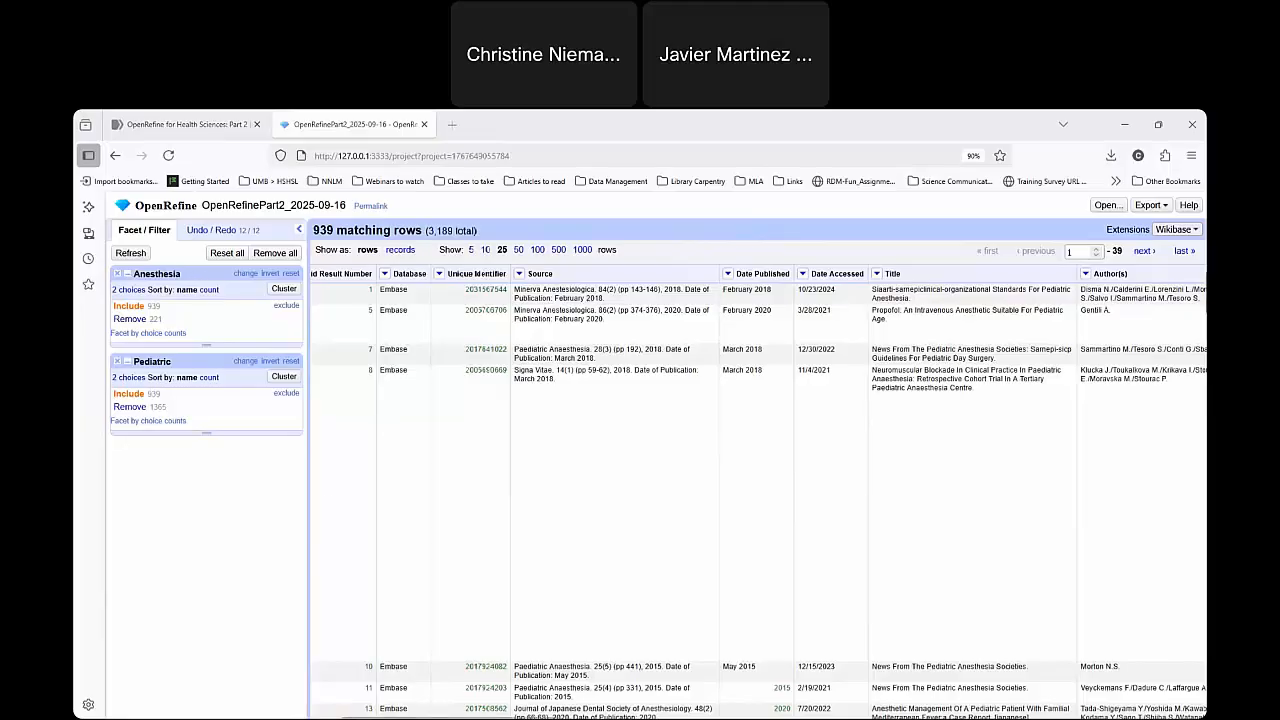
# Remove the Anesthesia and Pediatric facets and convert the Date Accessed column's cells to dates.
pyautogui.click(117, 273)
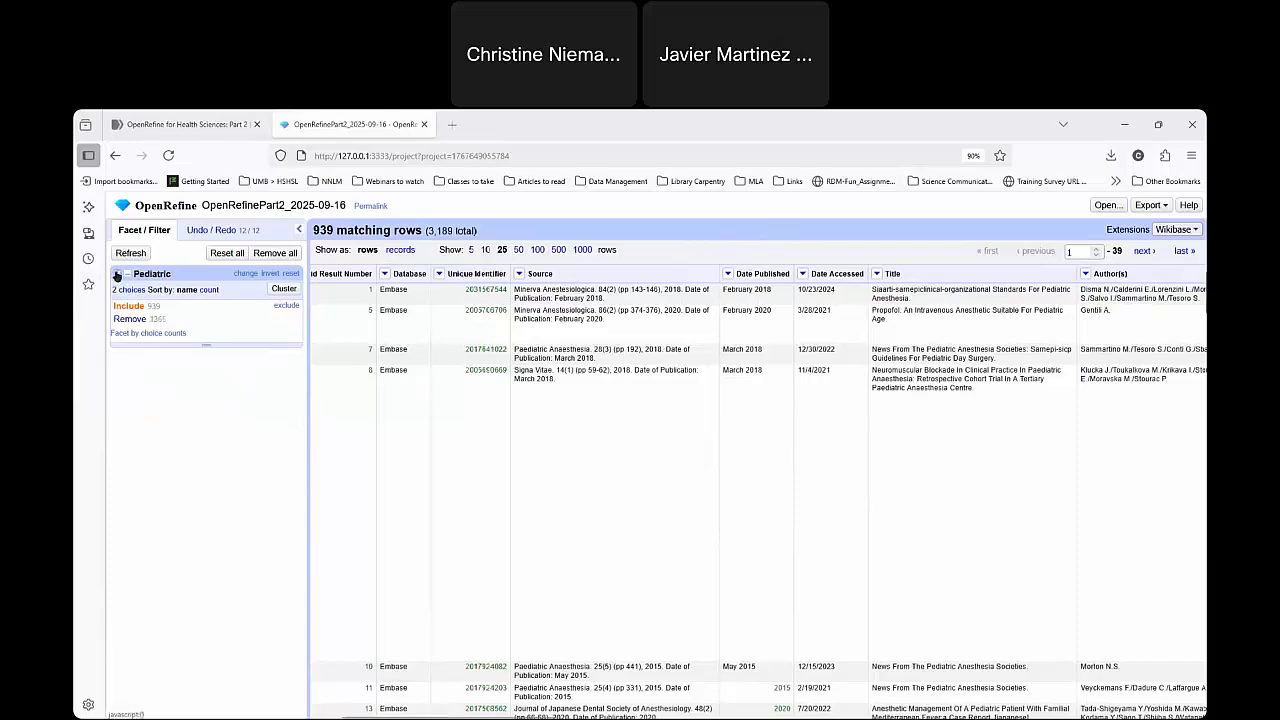
pyautogui.click(117, 273)
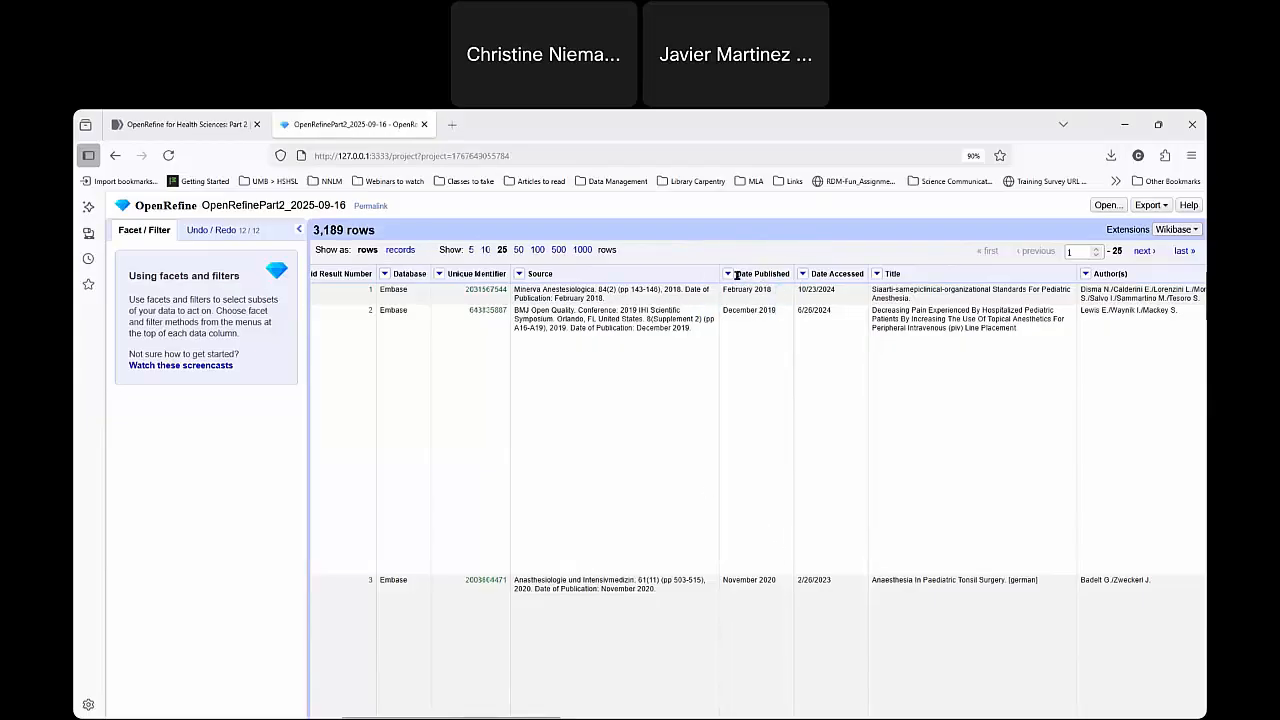
pyautogui.click(801, 275)
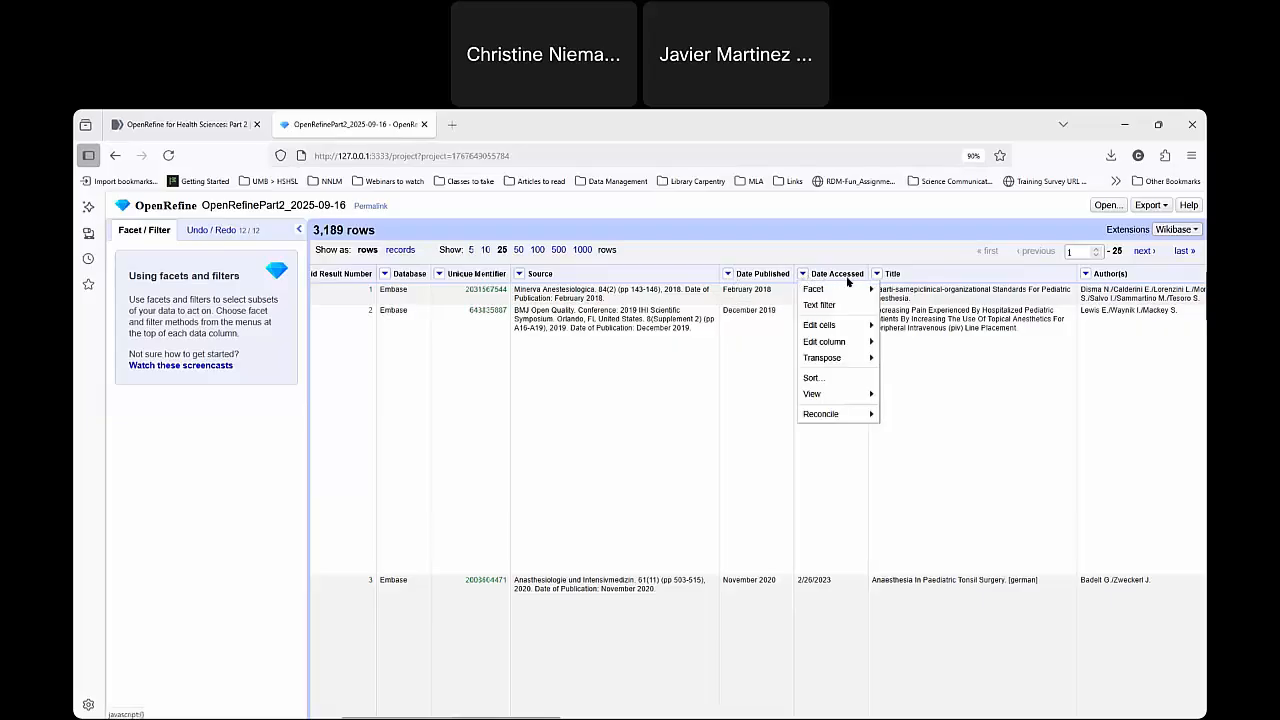
pyautogui.moveTo(849, 324)
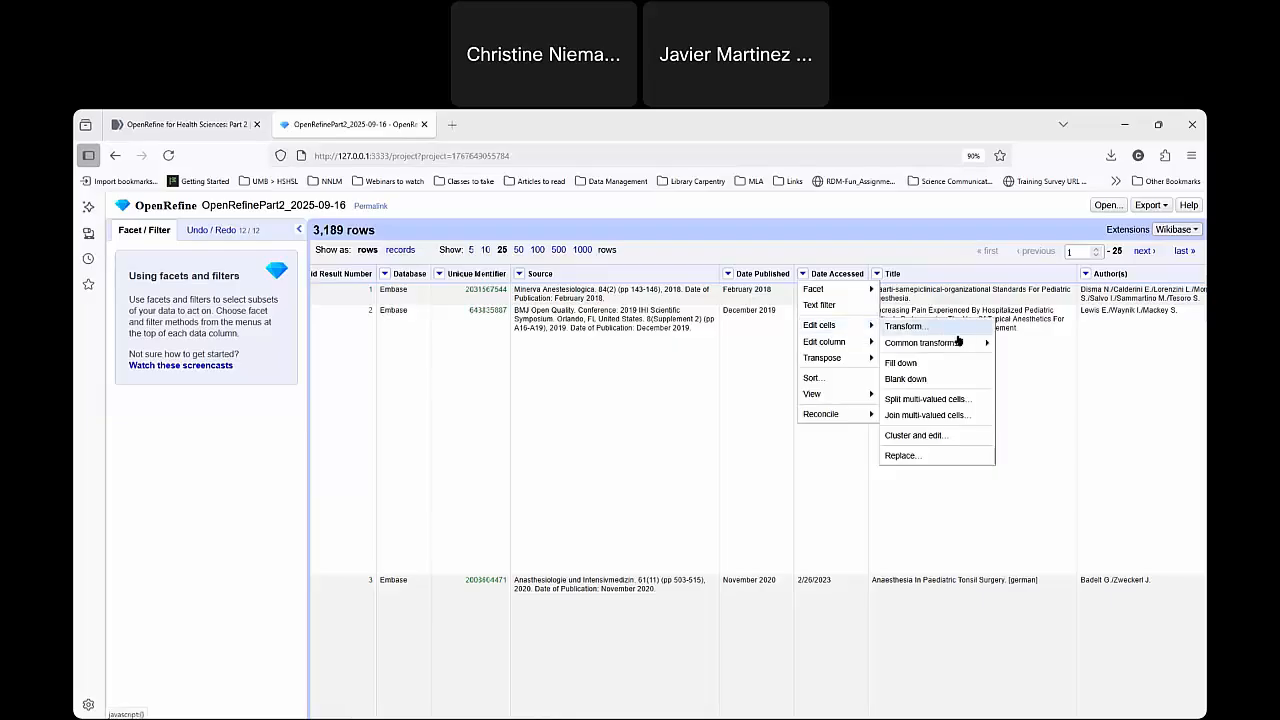
pyautogui.moveTo(970, 345)
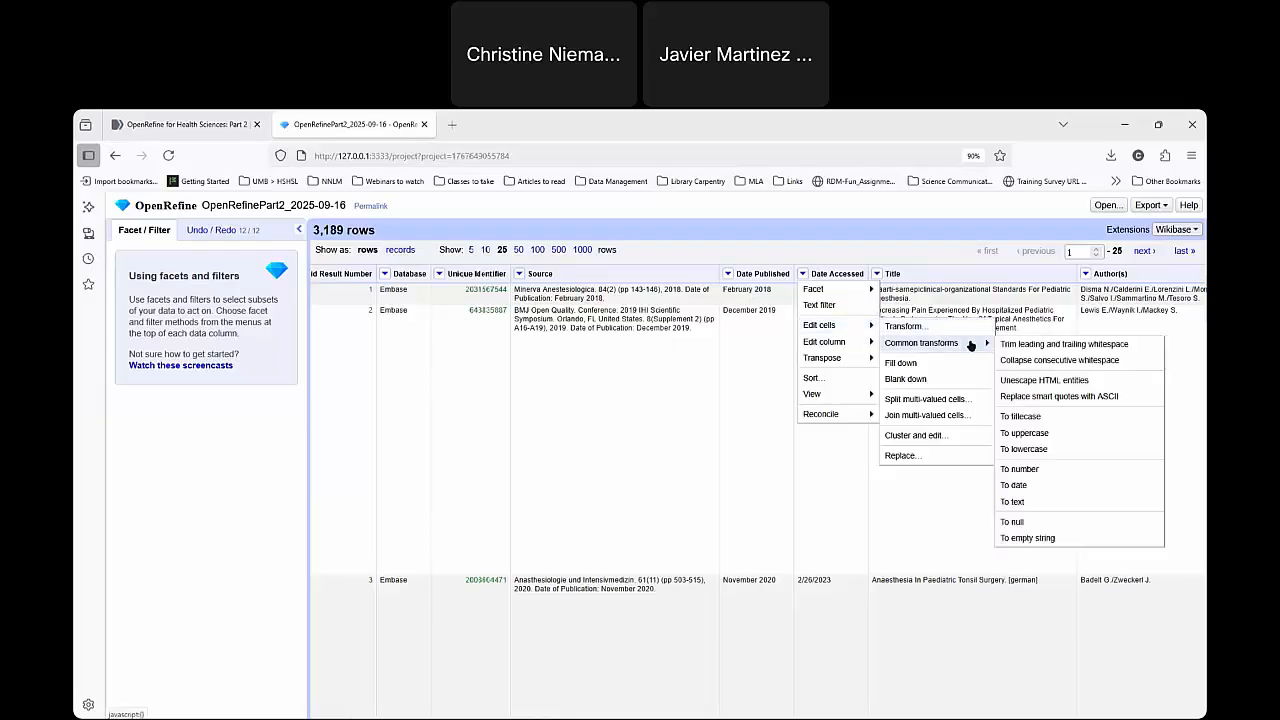
pyautogui.click(1065, 485)
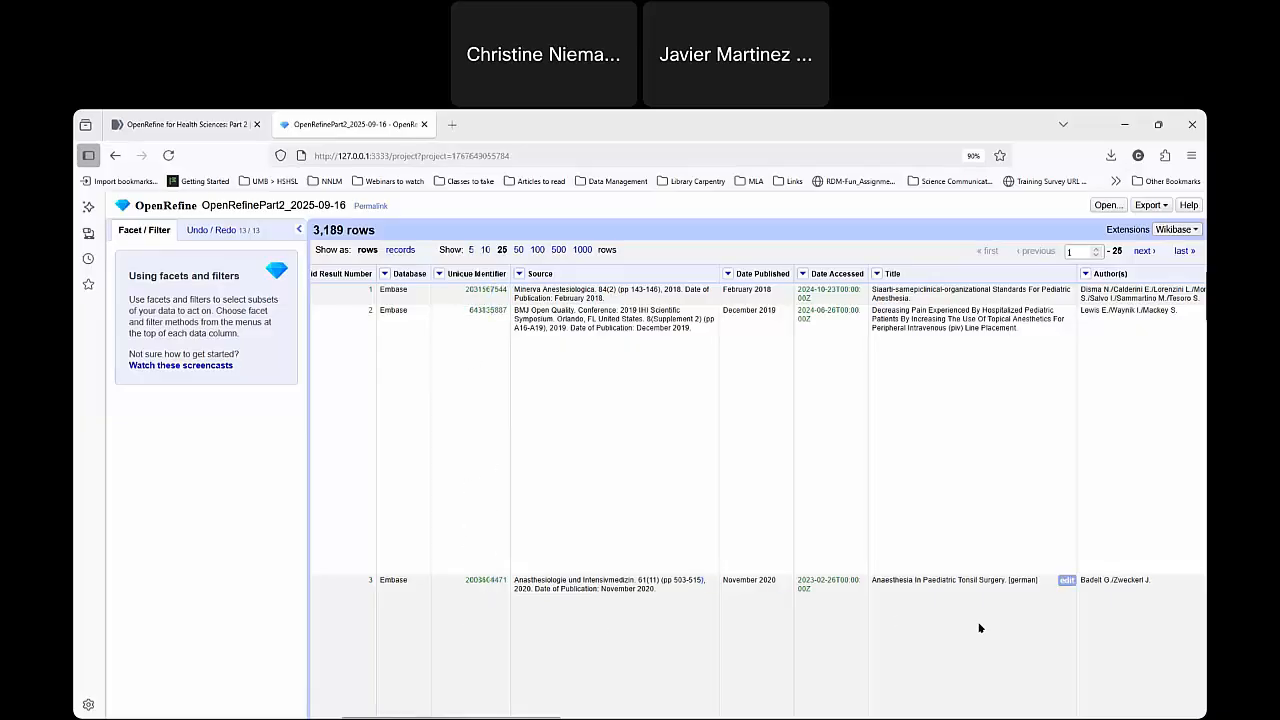
# Convert the Date Published column's cells to dates with the common date transform.
pyautogui.click(728, 274)
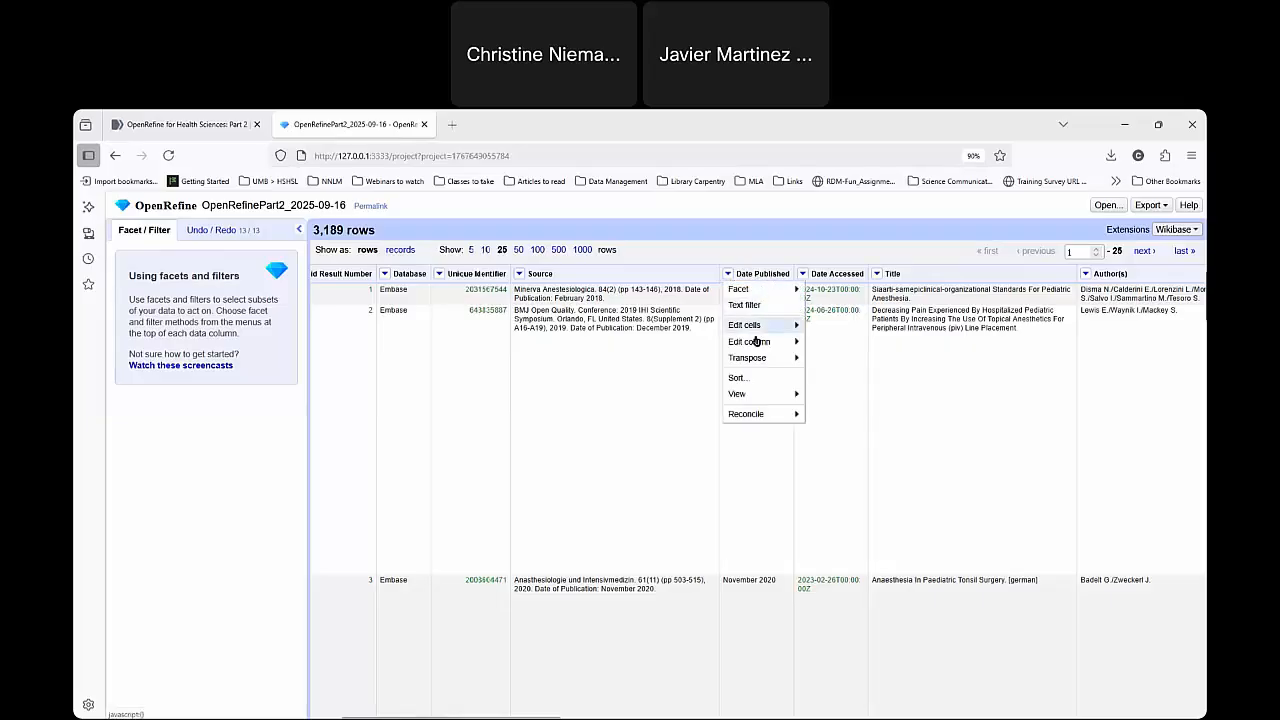
pyautogui.moveTo(780, 325)
pyautogui.moveTo(872, 343)
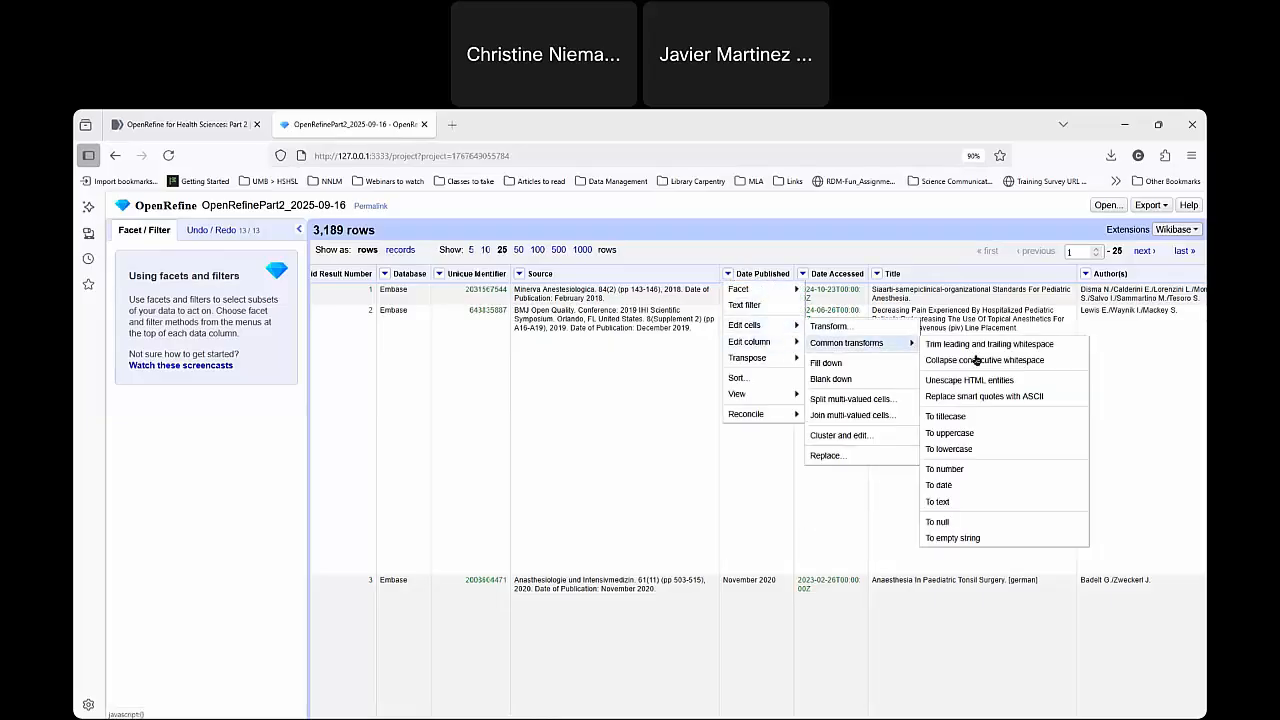
pyautogui.click(1040, 485)
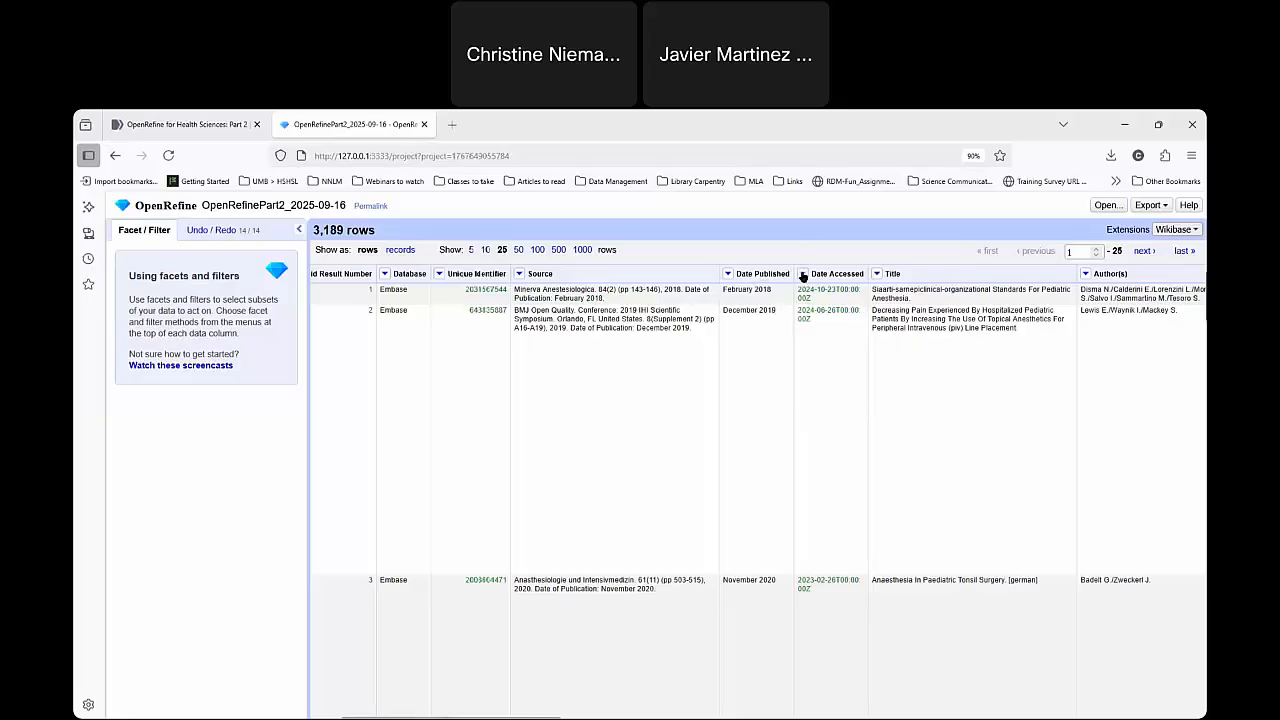
# Run the common date transform on the Date Published column a second time.
pyautogui.click(727, 275)
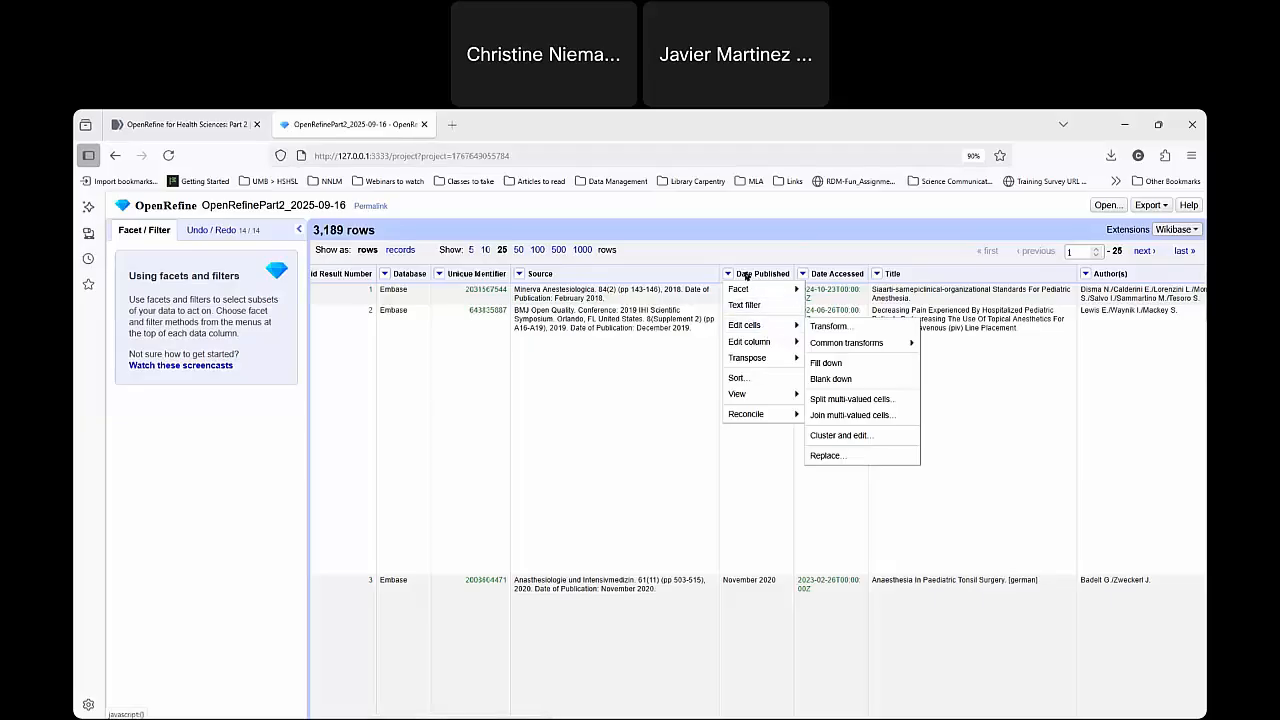
pyautogui.click(745, 273)
pyautogui.click(728, 274)
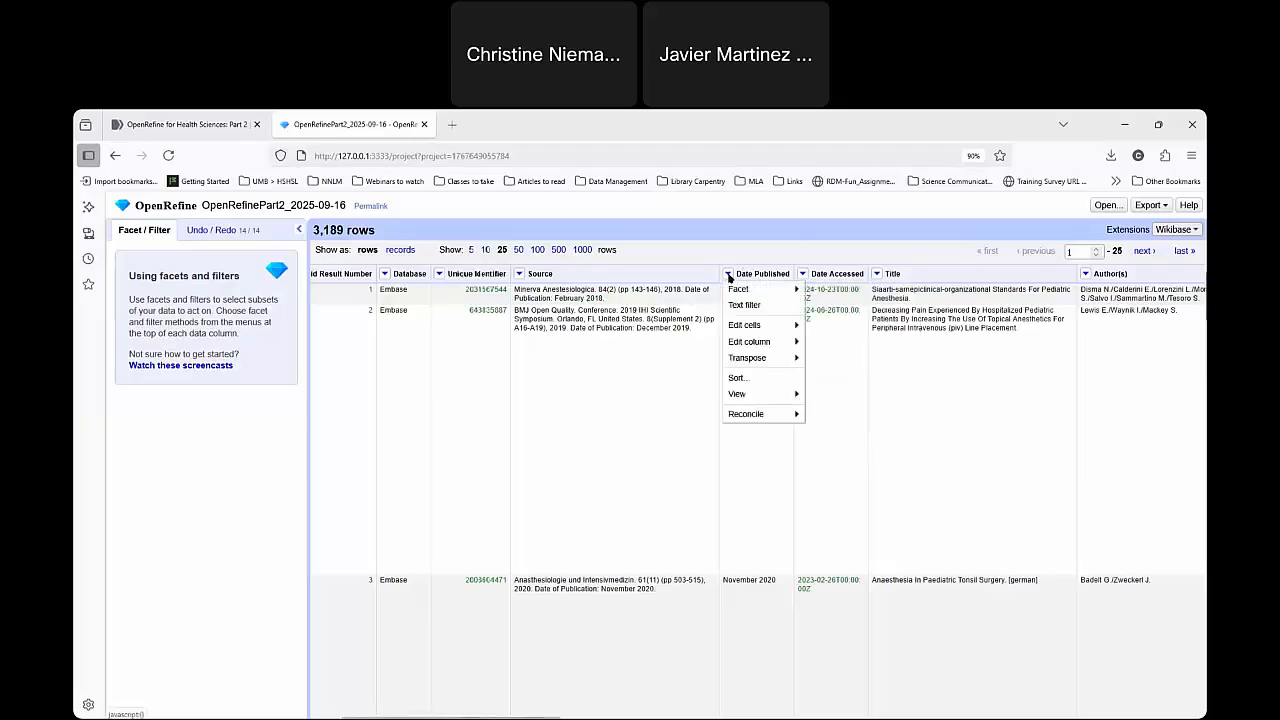
pyautogui.moveTo(752, 327)
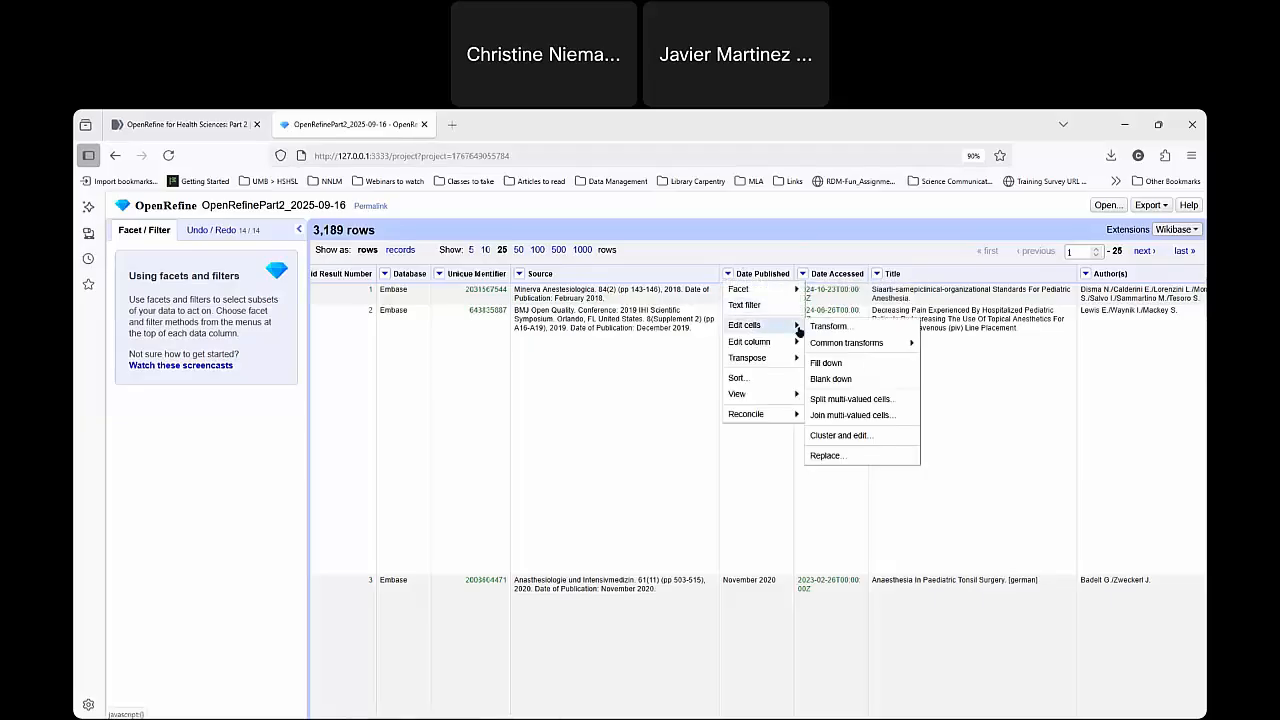
pyautogui.moveTo(887, 347)
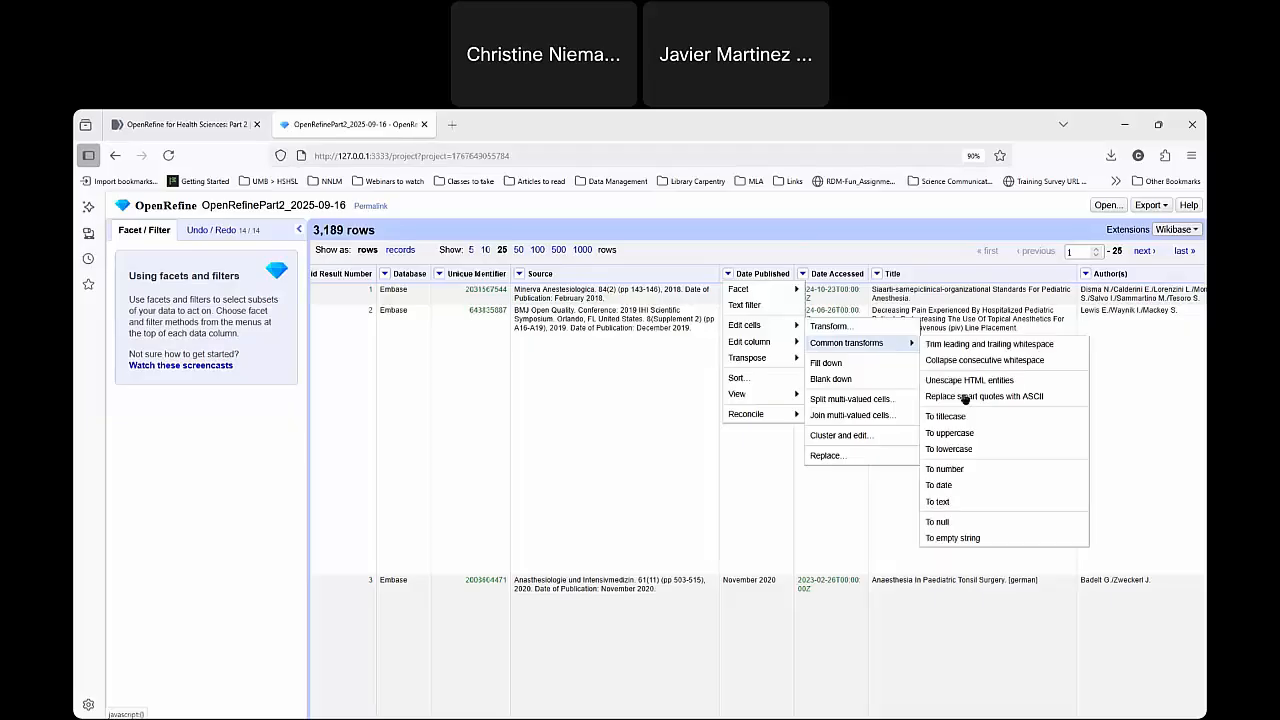
pyautogui.click(982, 492)
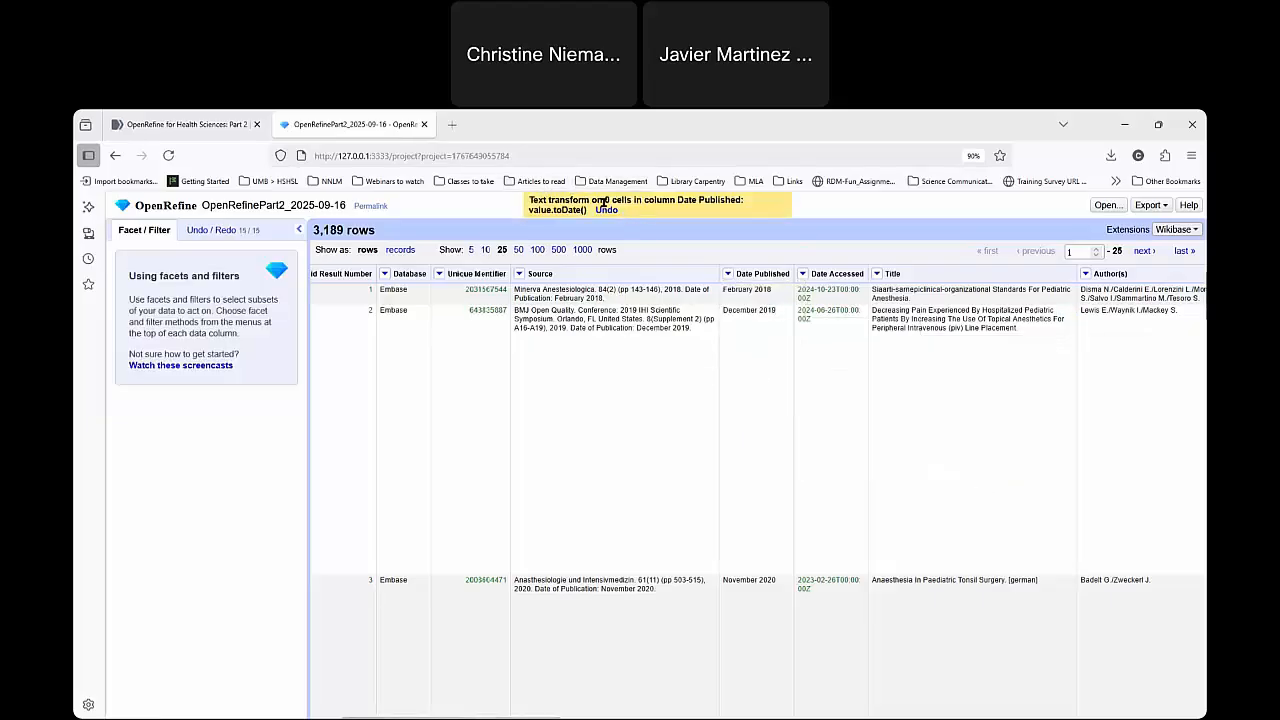
pyautogui.moveTo(605, 200); pyautogui.dragTo(634, 200)
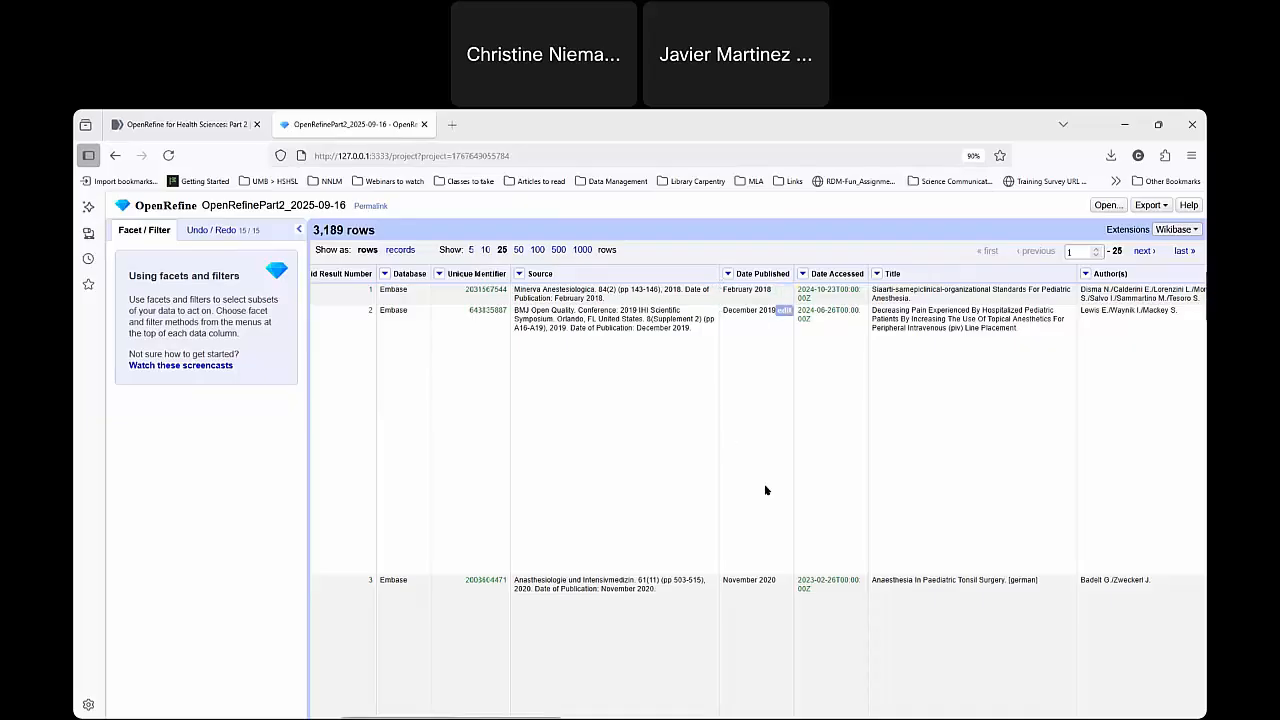
# Examine the Date Published values across the rows to see which formats are still text rather than dates.
pyautogui.scroll(-2, 760, 417)
pyautogui.scroll(-3, 758, 440)
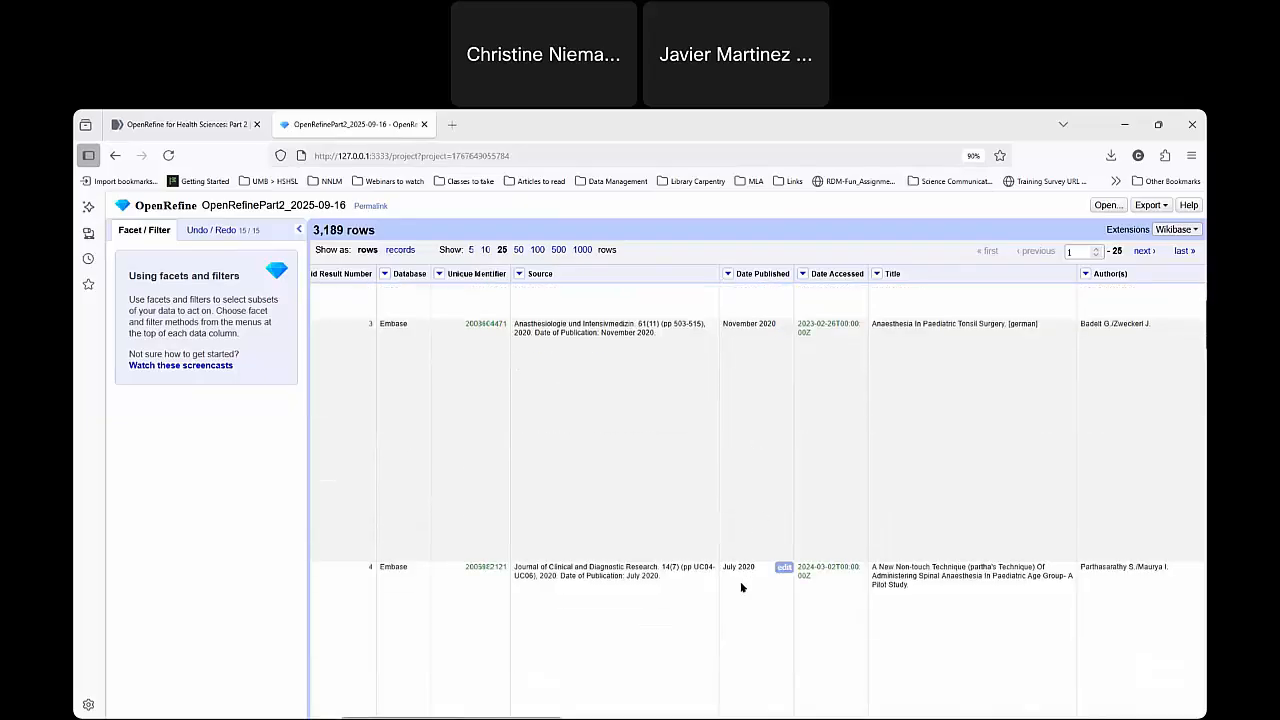
pyautogui.scroll(4, 754, 471)
pyautogui.scroll(-3, 754, 471)
pyautogui.scroll(-5, 753, 470)
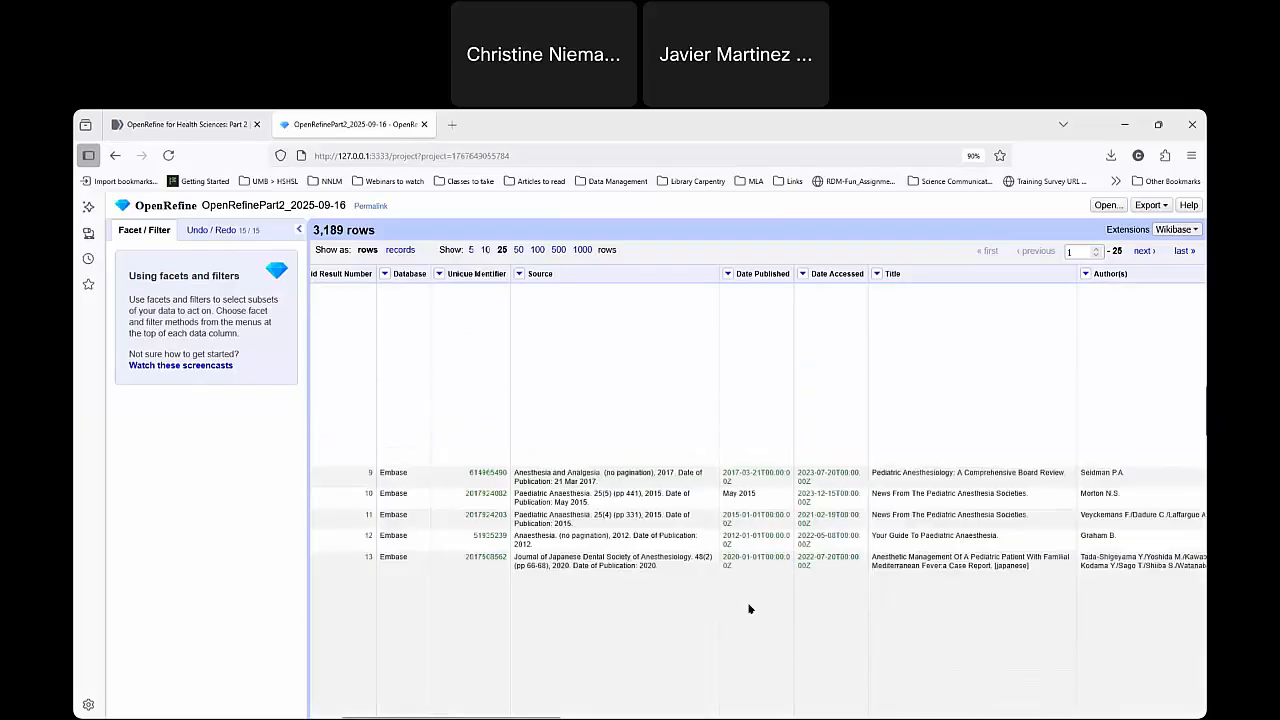
pyautogui.scroll(-4, 752, 580)
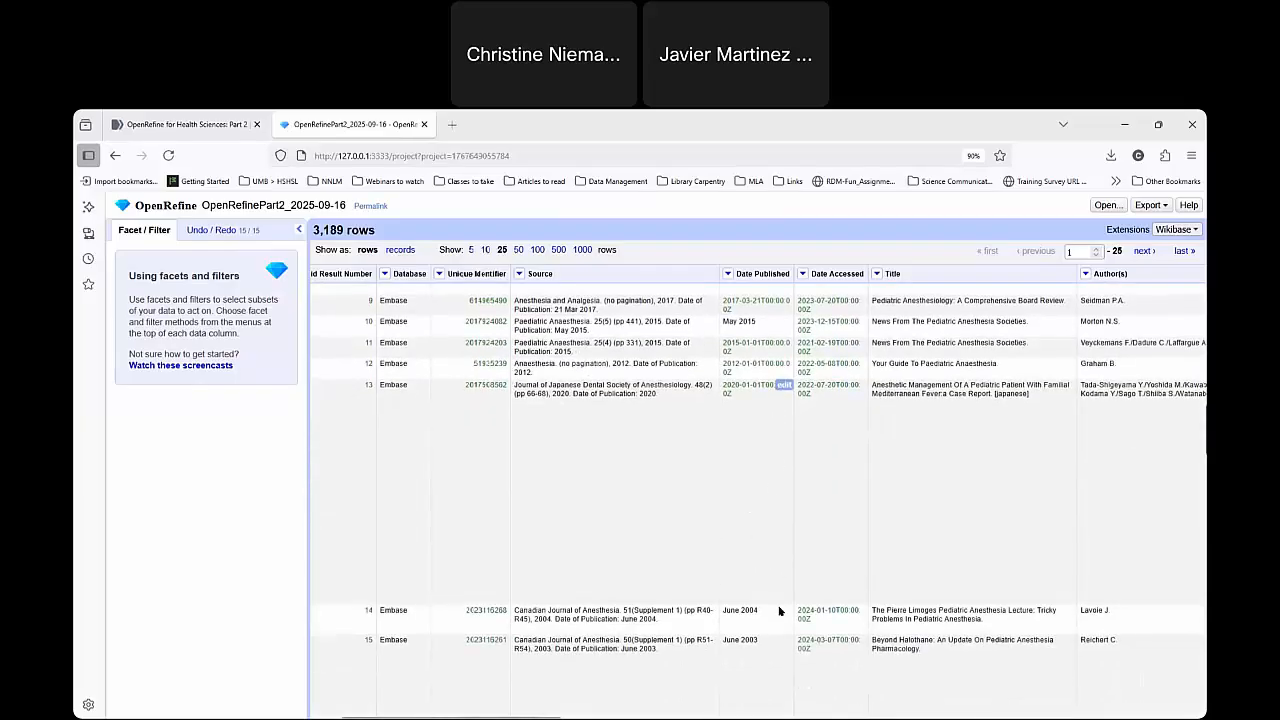
pyautogui.scroll(-3, 776, 560)
pyautogui.scroll(10, 760, 520)
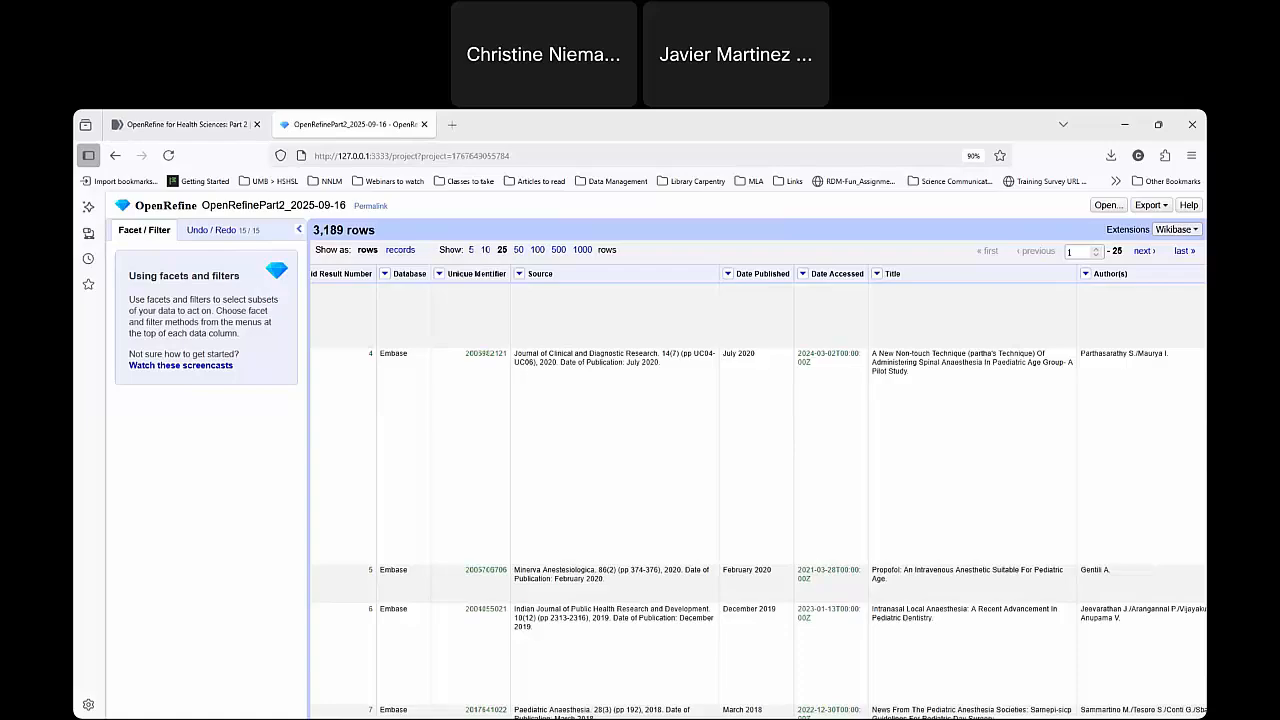
pyautogui.scroll(3, 751, 341)
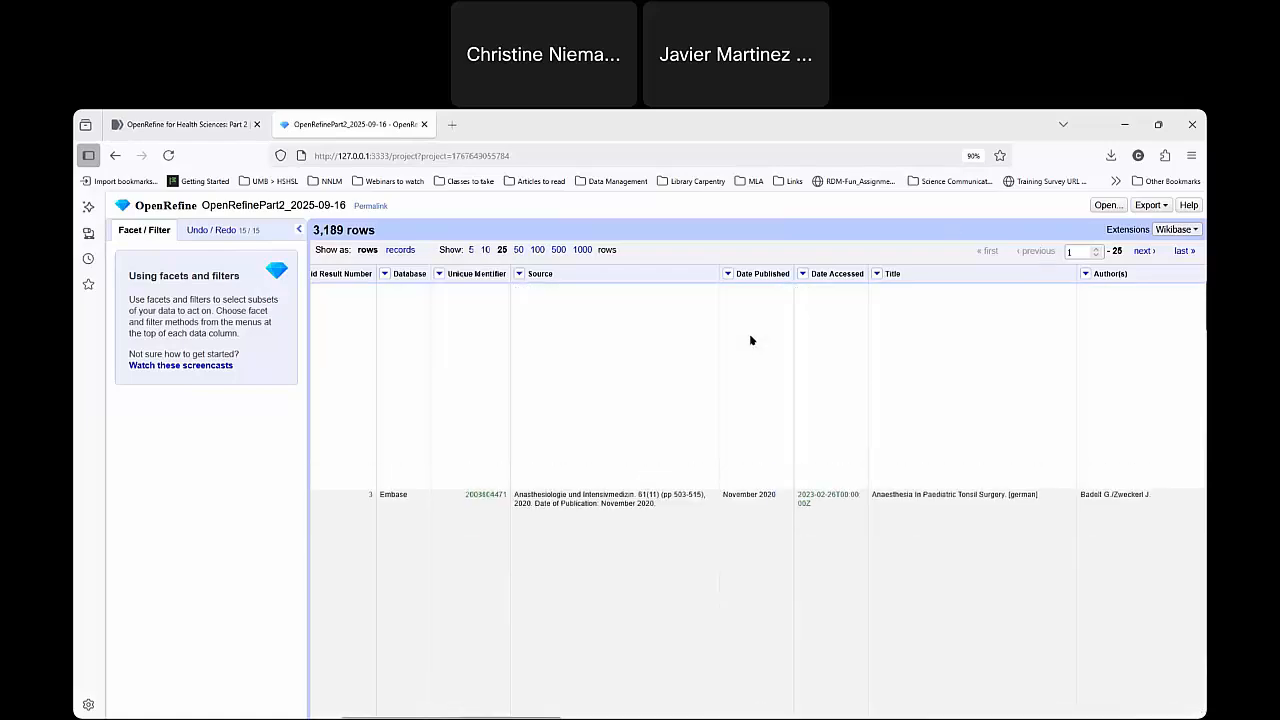
# Open a custom transform on Date Published and begin the GREL expression value.toDate("MMMM yyyy", with month and year as the first format.
pyautogui.click(727, 273)
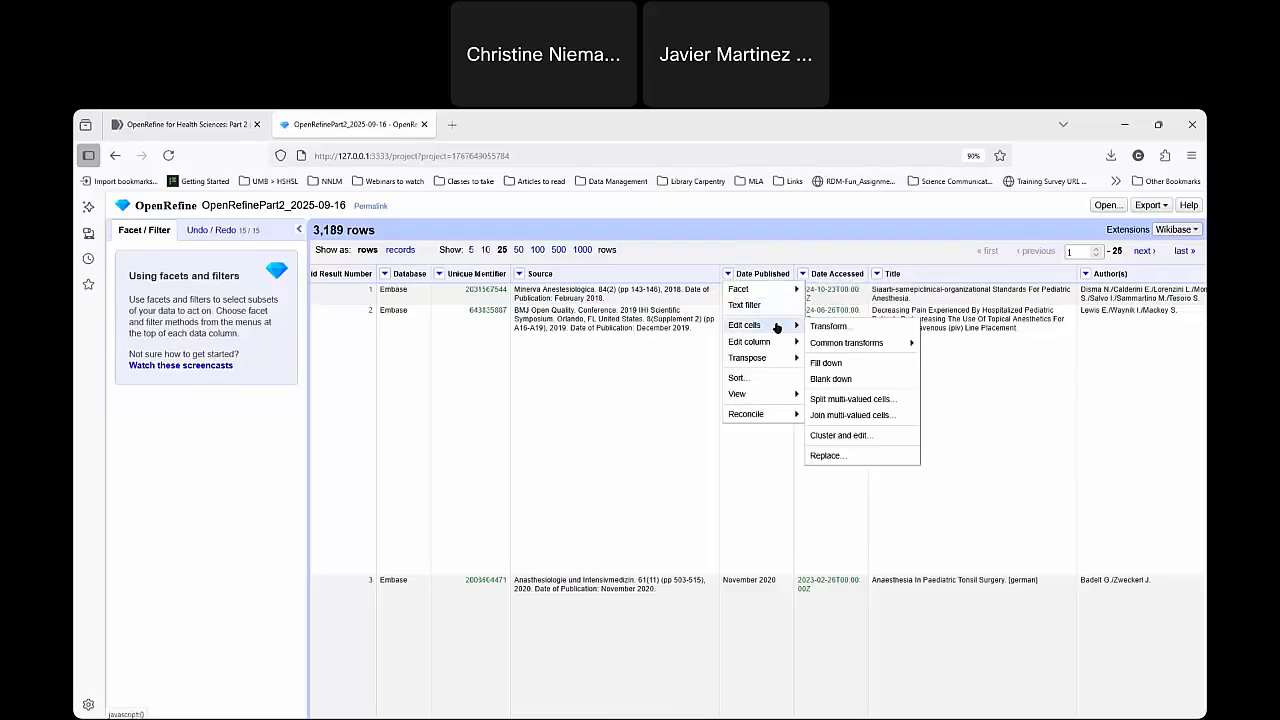
pyautogui.click(829, 327)
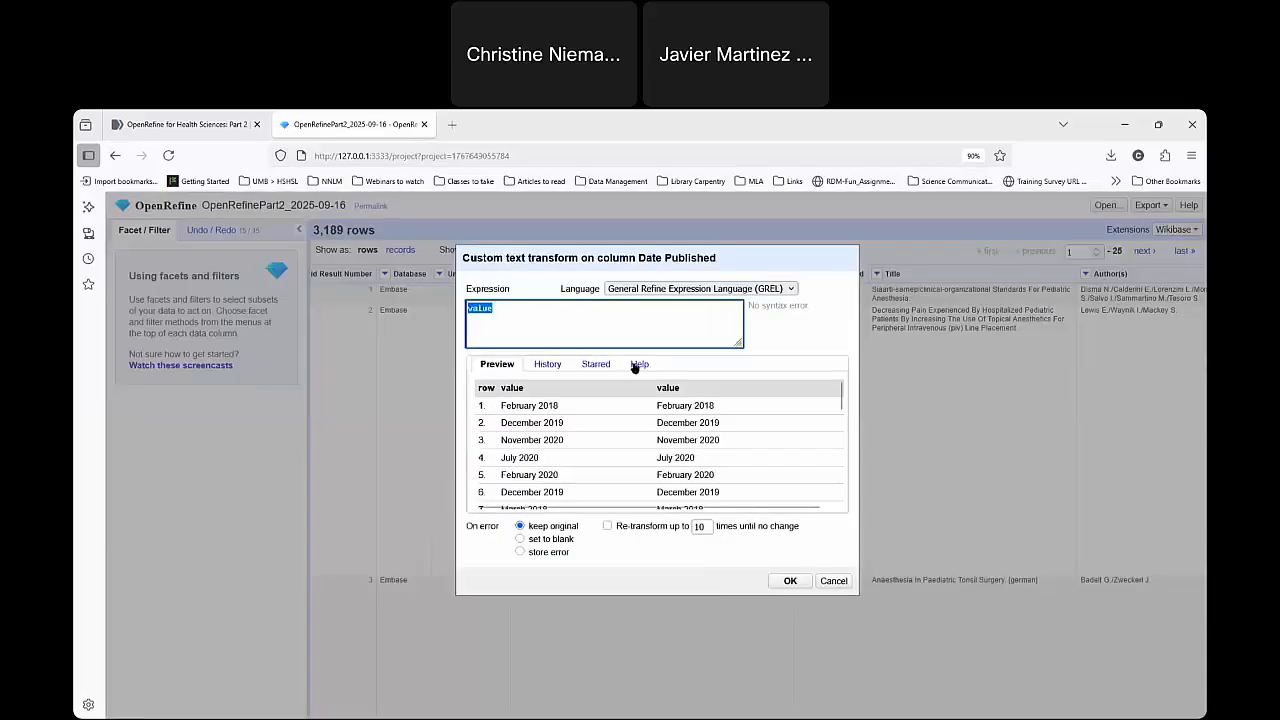
pyautogui.click(544, 309)
pyautogui.write('.to')
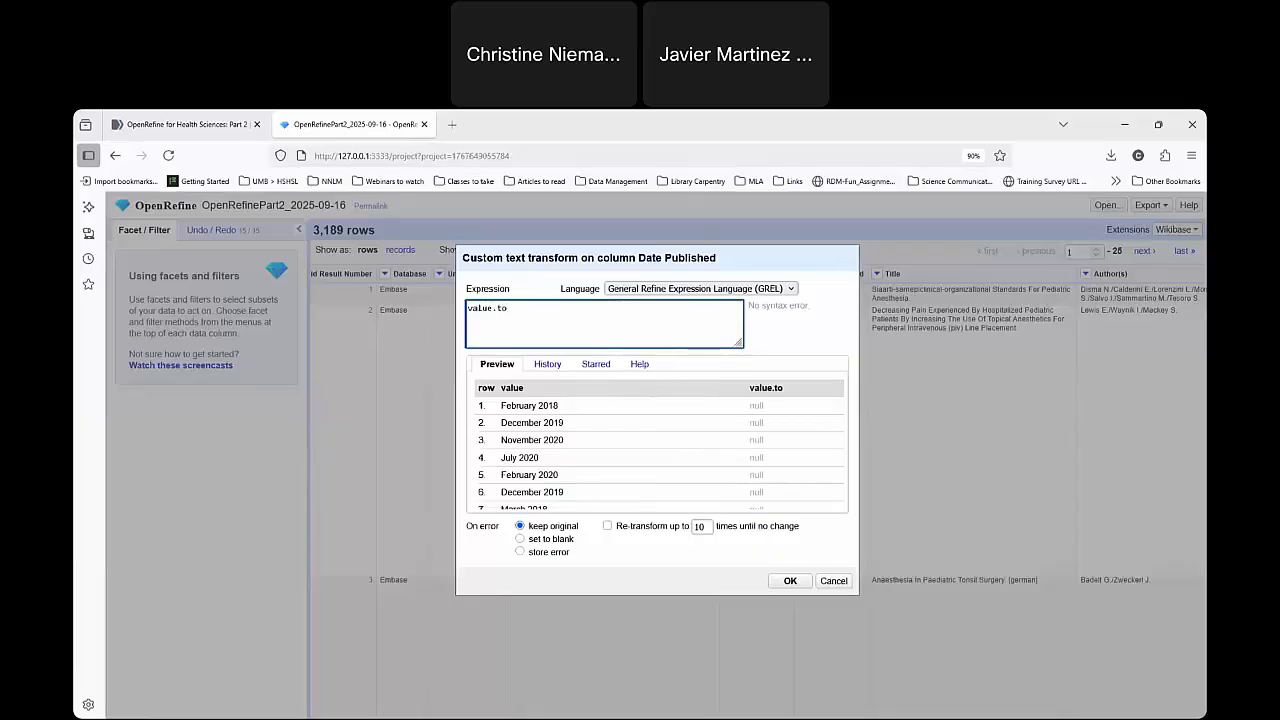
pyautogui.write('Date(')
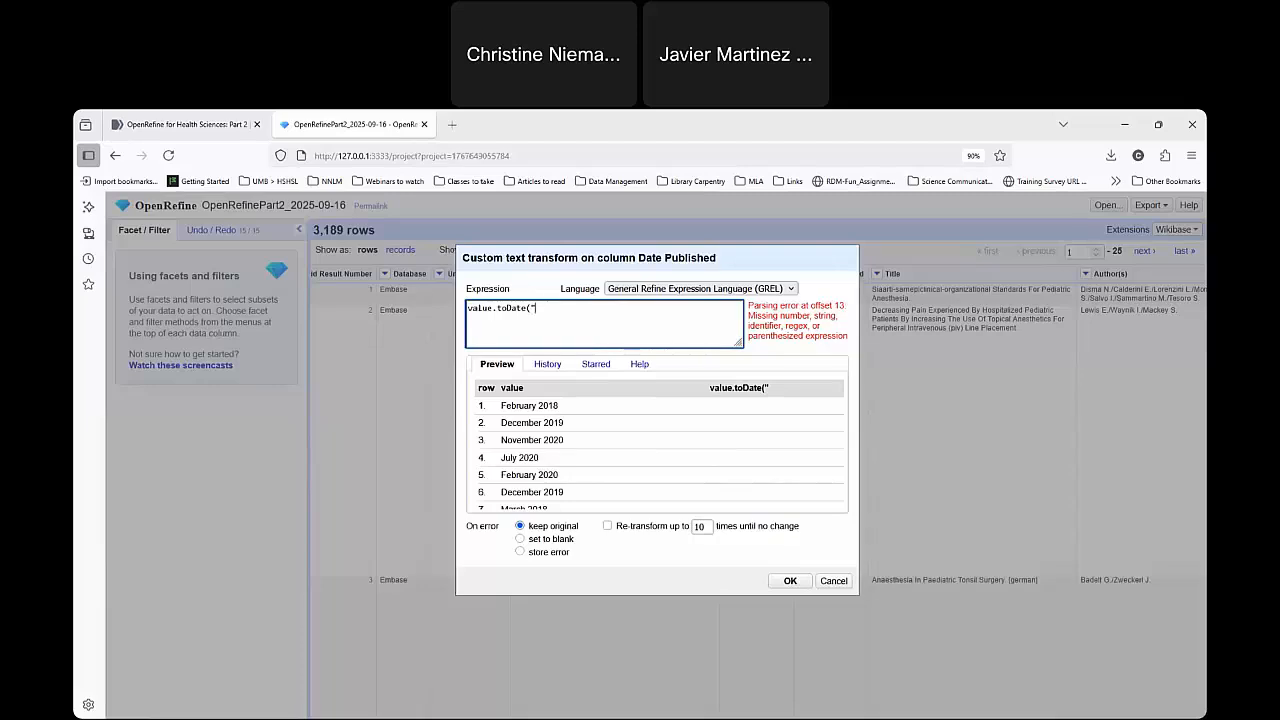
pyautogui.write('MMMM yyyy')
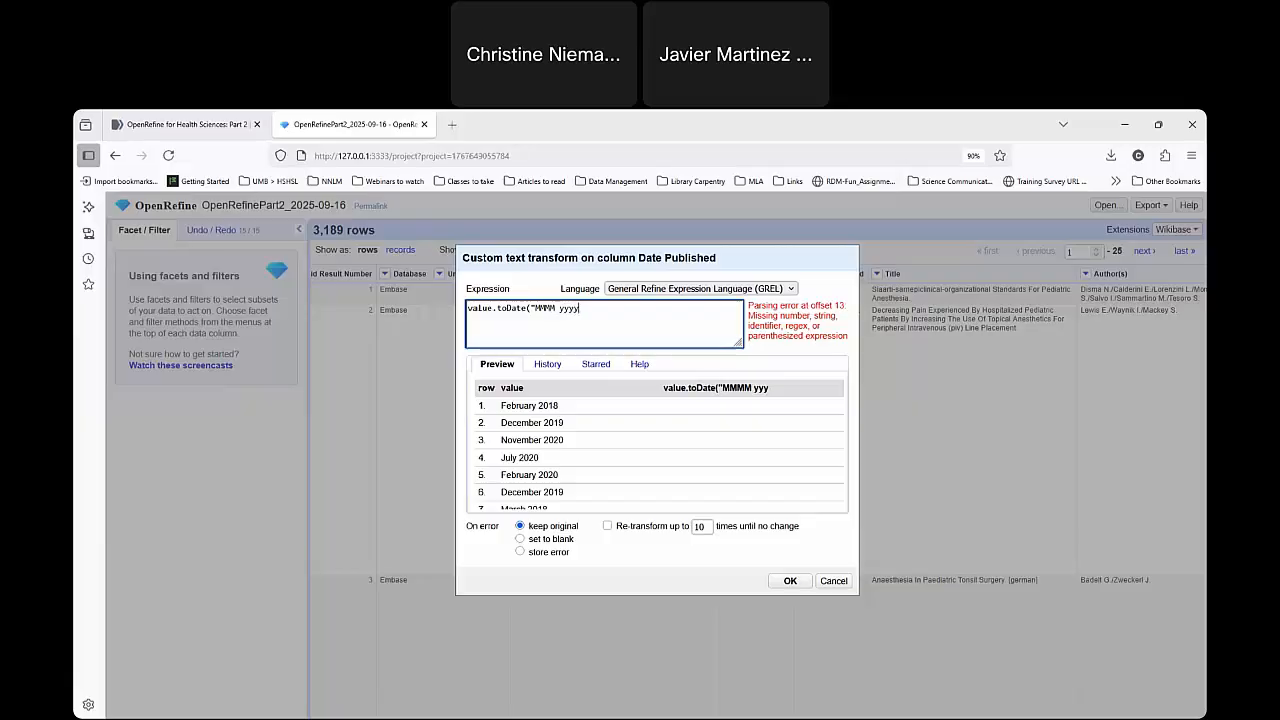
pyautogui.write('"')
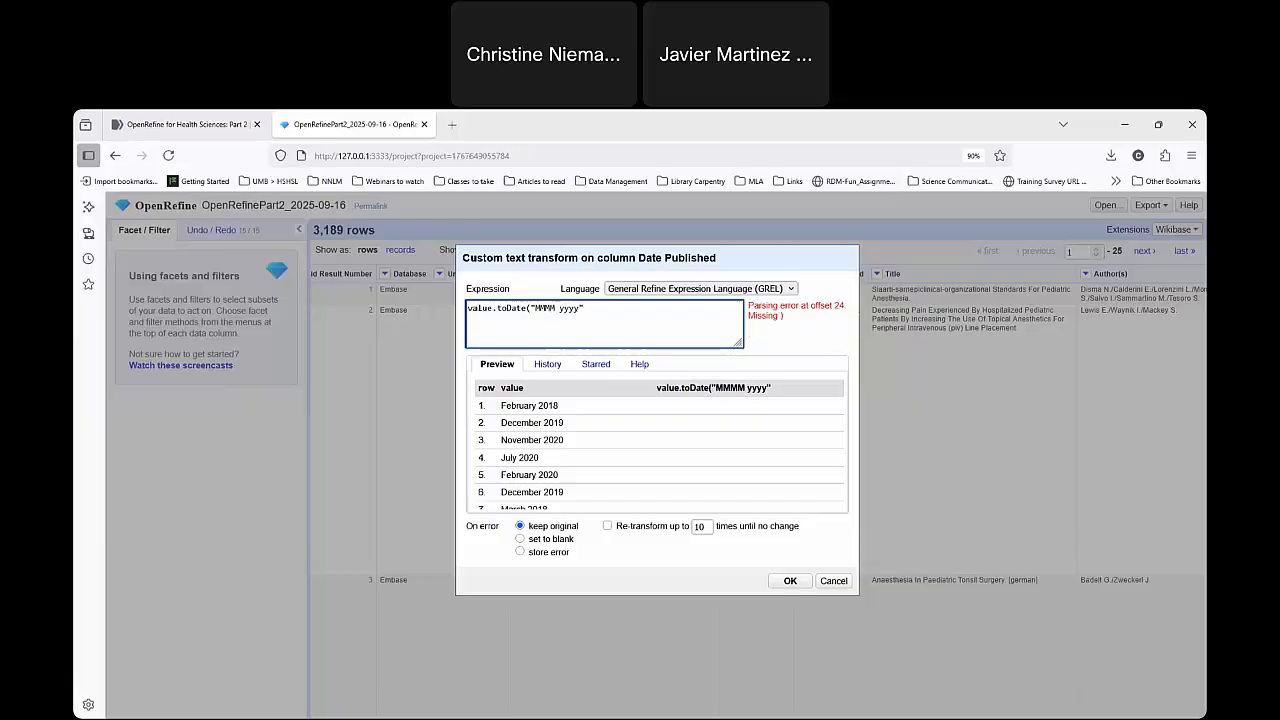
pyautogui.write(',')
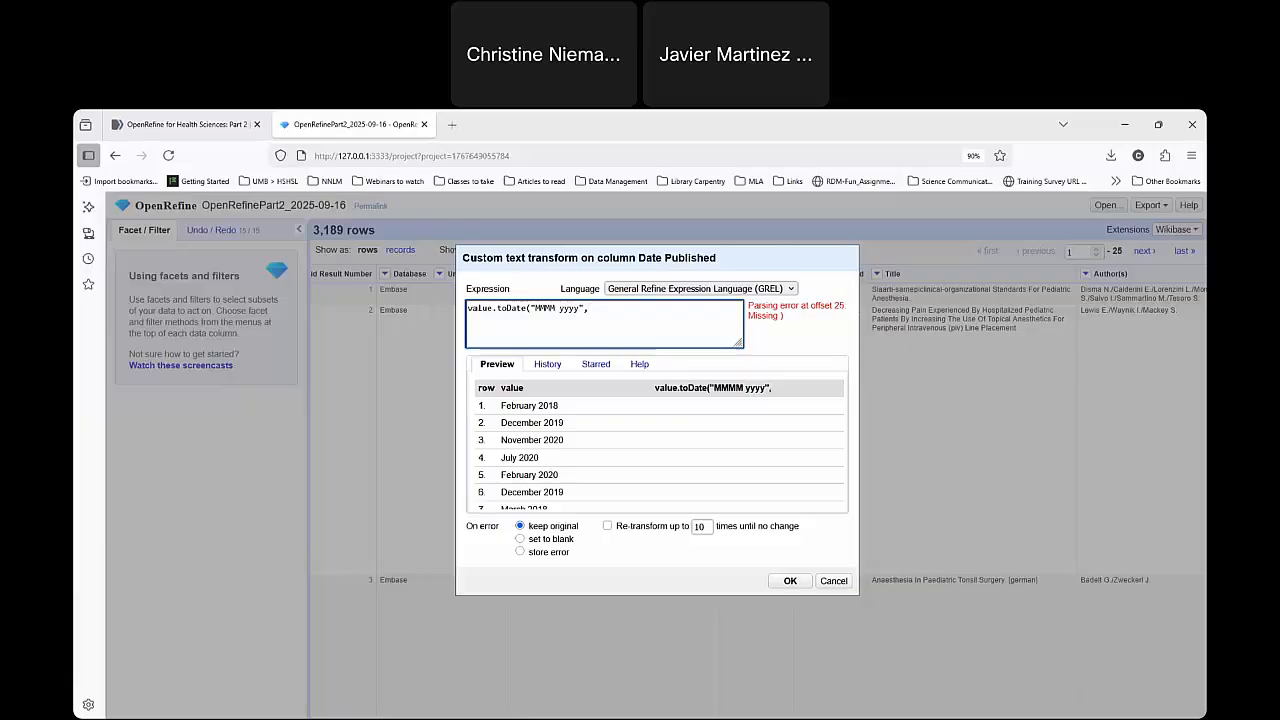
# Complete the GREL expression as value.toDate("MMMM yyyy","yyyy MMMM", "yyyy"), adding the year-month and year-only formats.
pyautogui.scroll(-3, 548, 410)
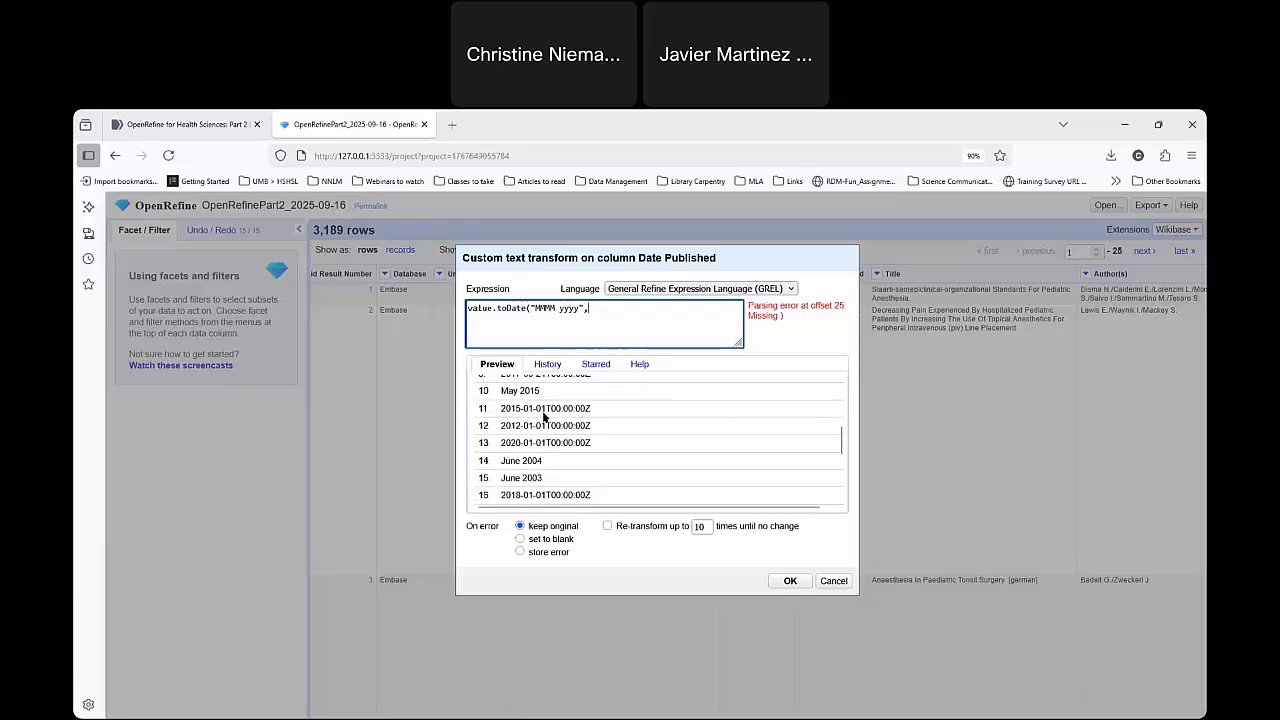
pyautogui.scroll(1, 552, 427)
pyautogui.scroll(3, 552, 427)
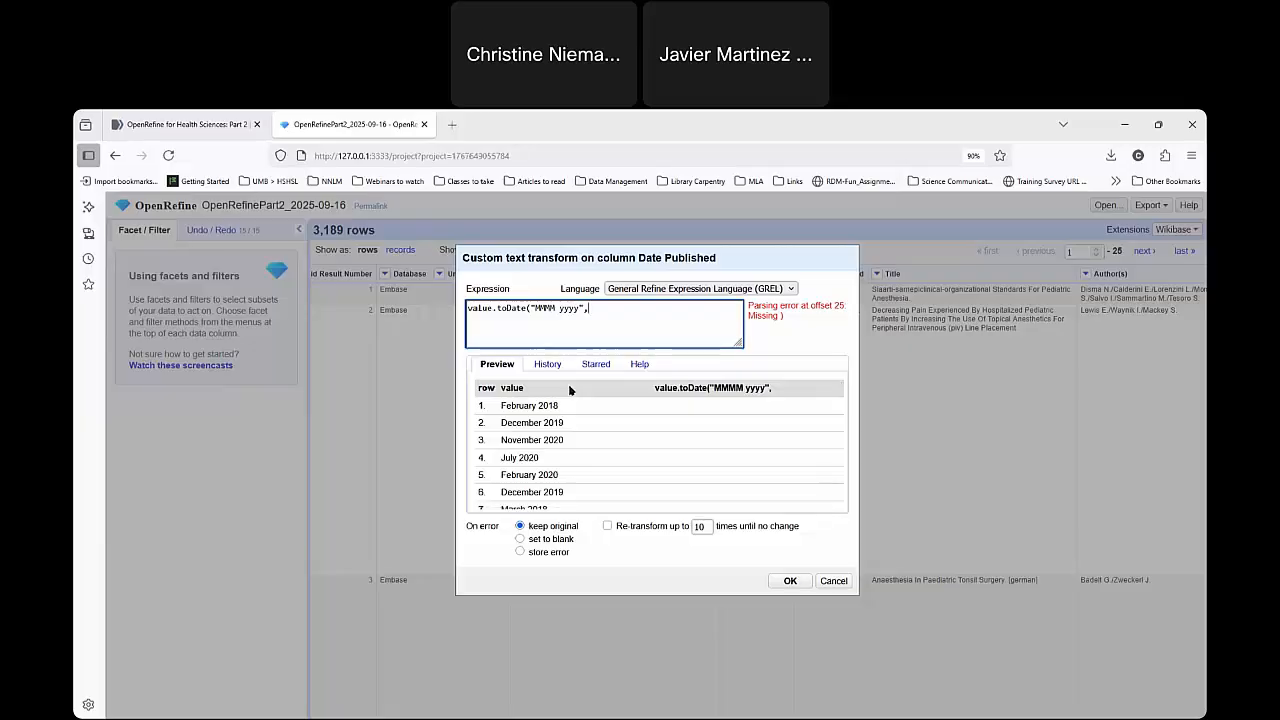
pyautogui.write('"yyyy')
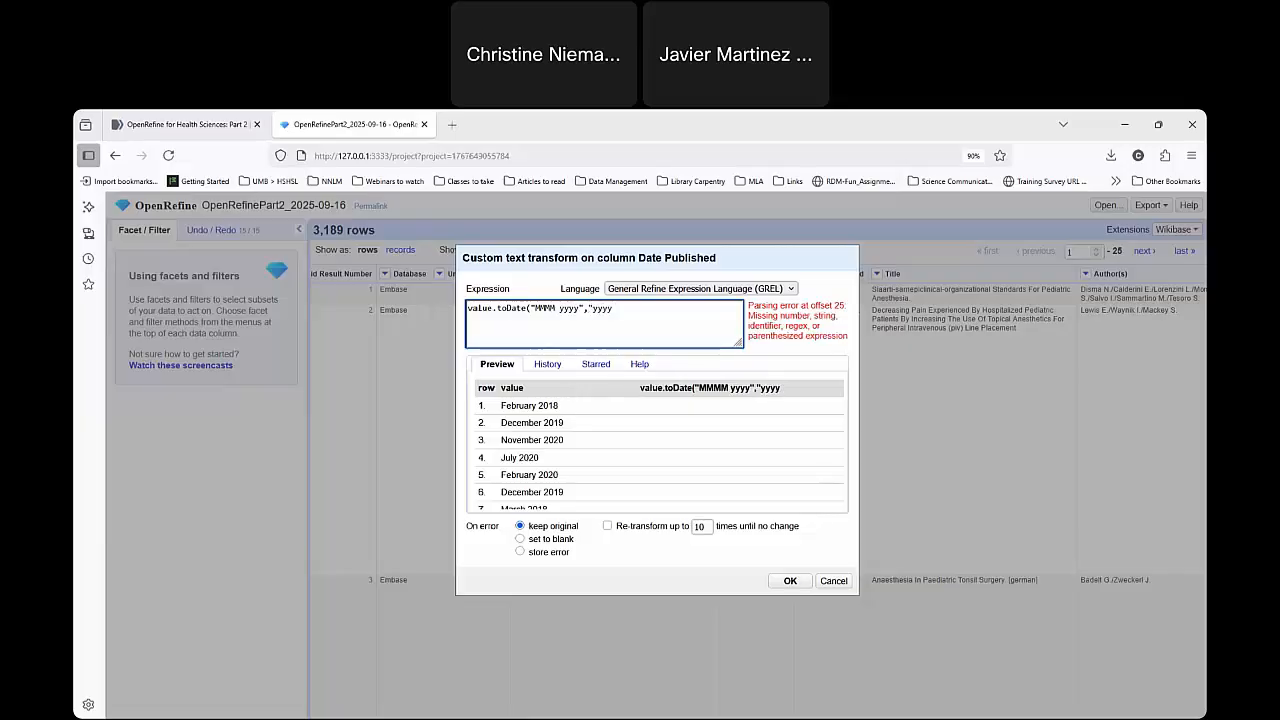
pyautogui.write(' MMMM')
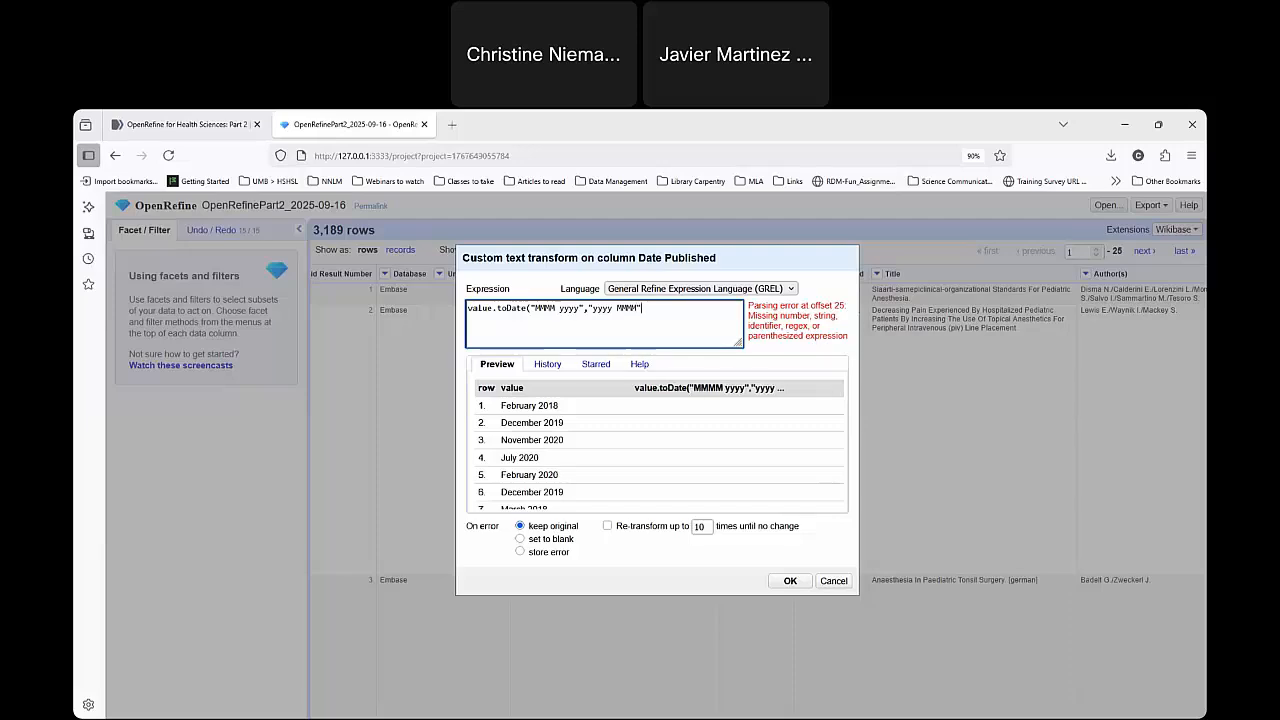
pyautogui.write('",')
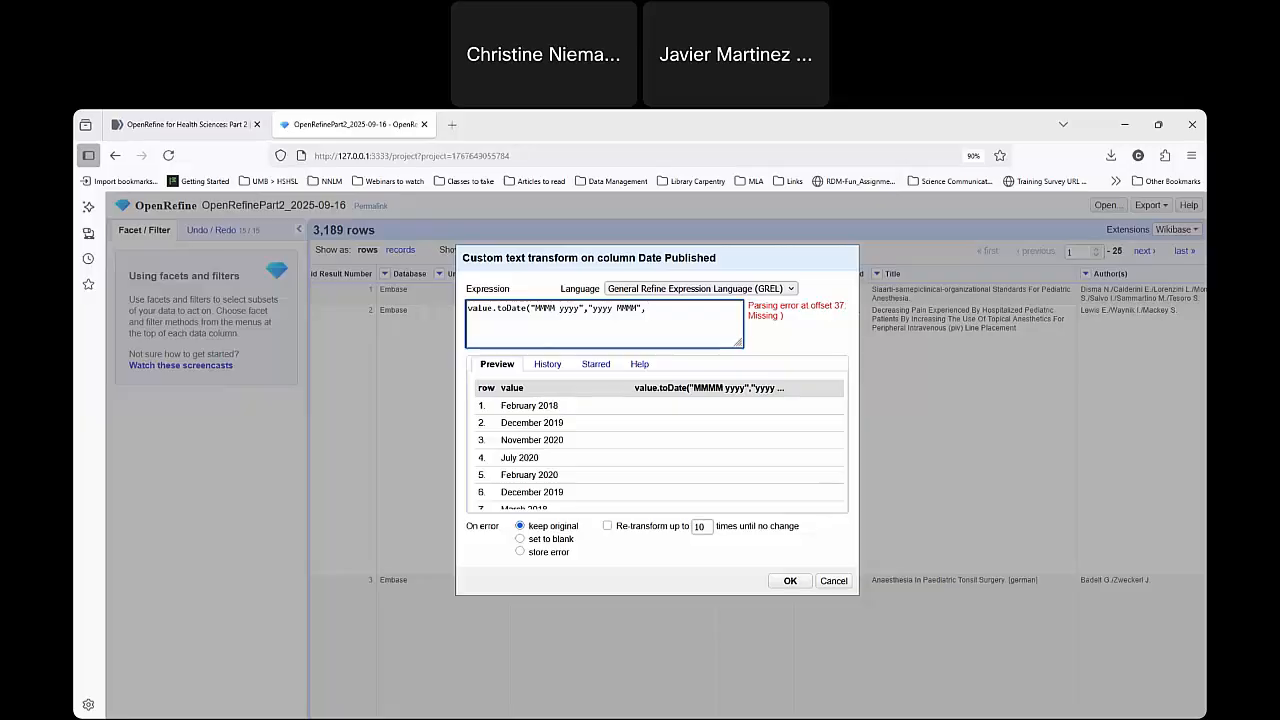
pyautogui.write('"yyy')
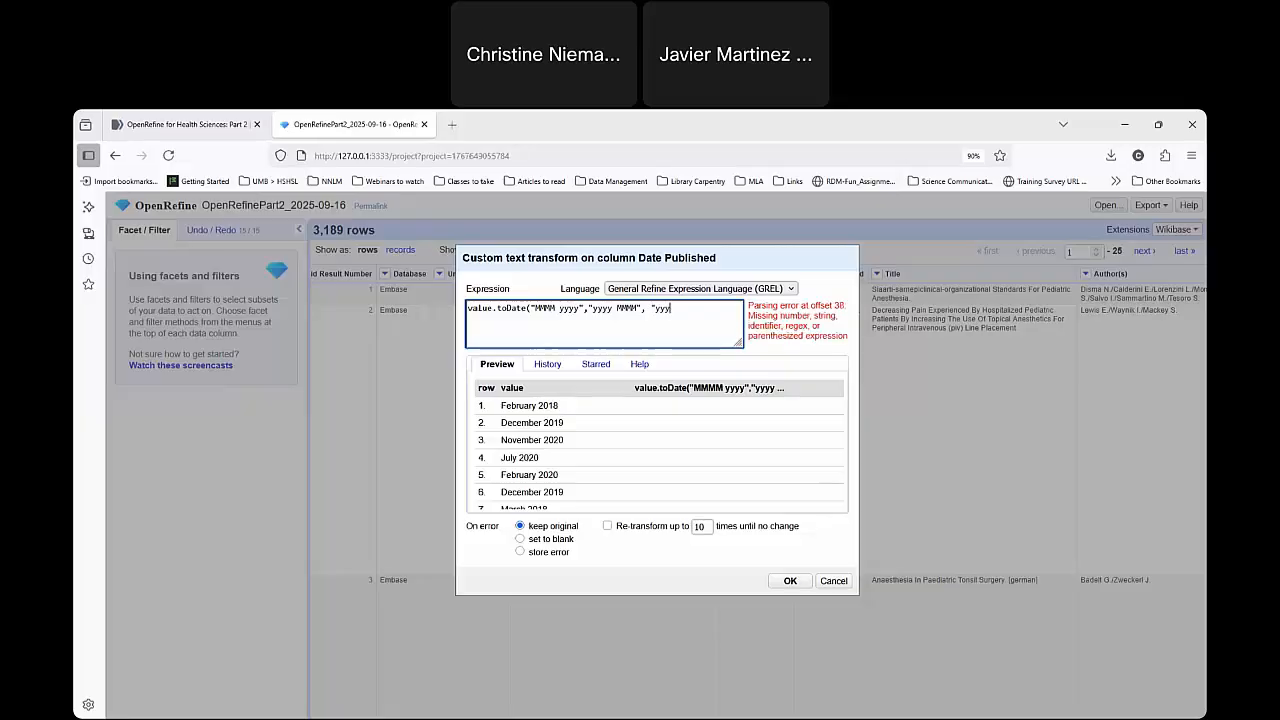
pyautogui.write('y")')
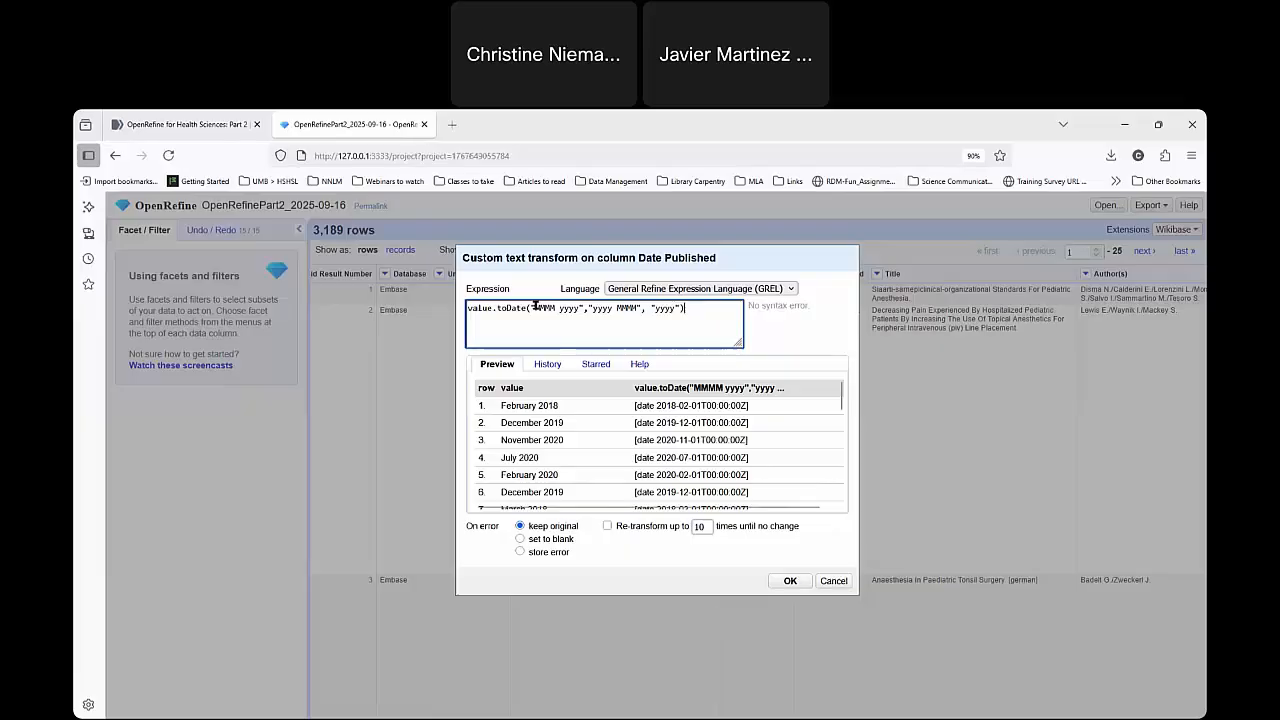
# Check the three date formats against the preview and apply the custom transform to the Date Published column.
pyautogui.doubleClick(540, 307)
pyautogui.moveTo(574, 308); pyautogui.dragTo(677, 306)
pyautogui.scroll(-1, 706, 432)
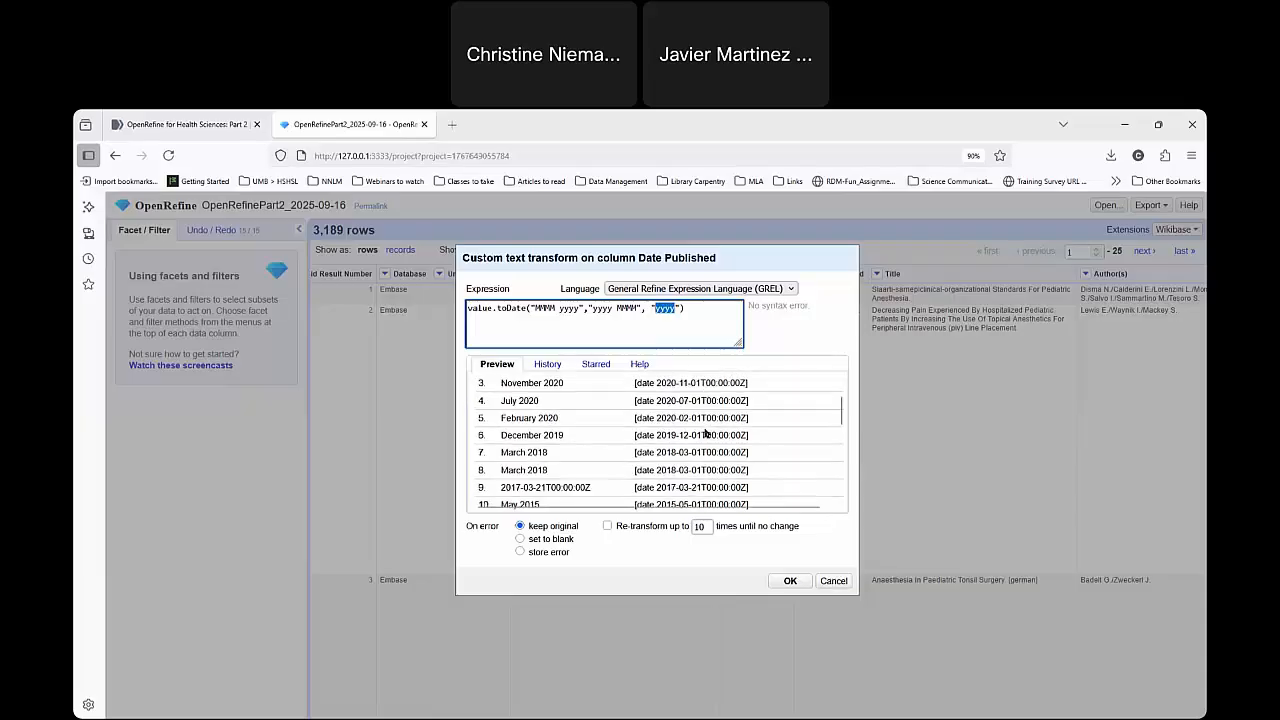
pyautogui.scroll(1, 706, 432)
pyautogui.click(674, 309)
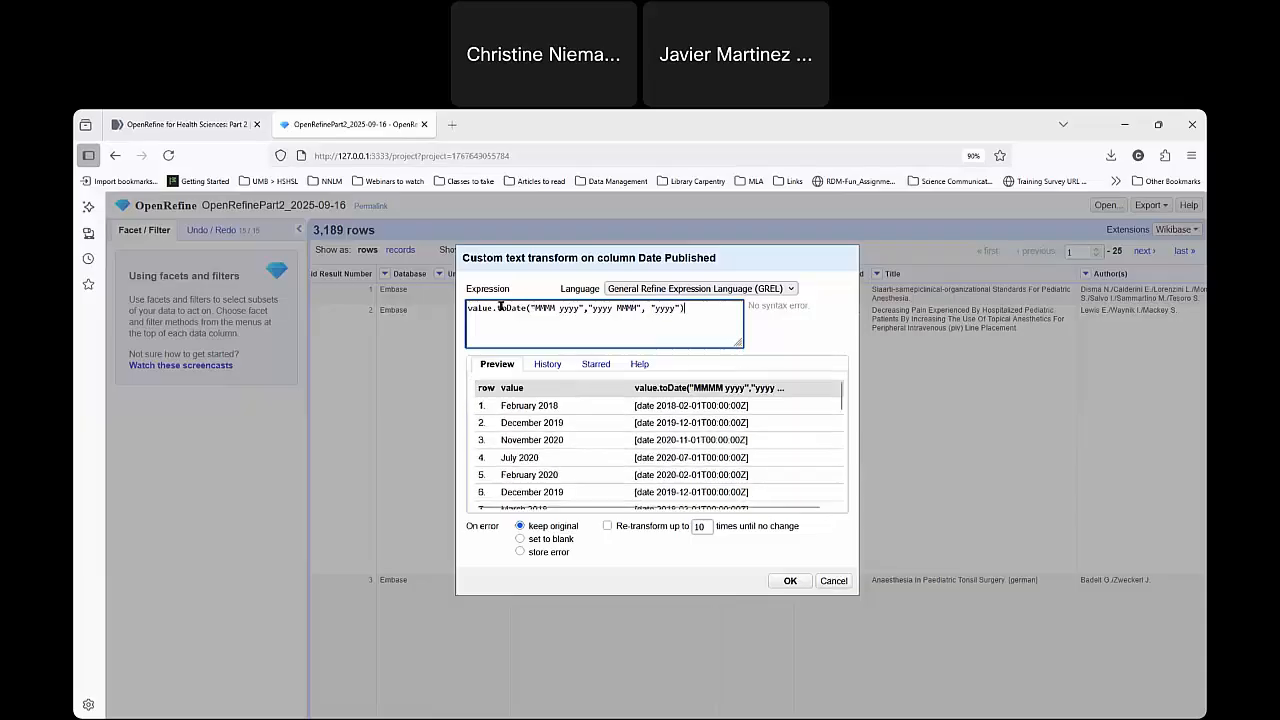
pyautogui.moveTo(470, 307); pyautogui.dragTo(686, 308)
pyautogui.click(709, 311)
pyautogui.click(745, 121)
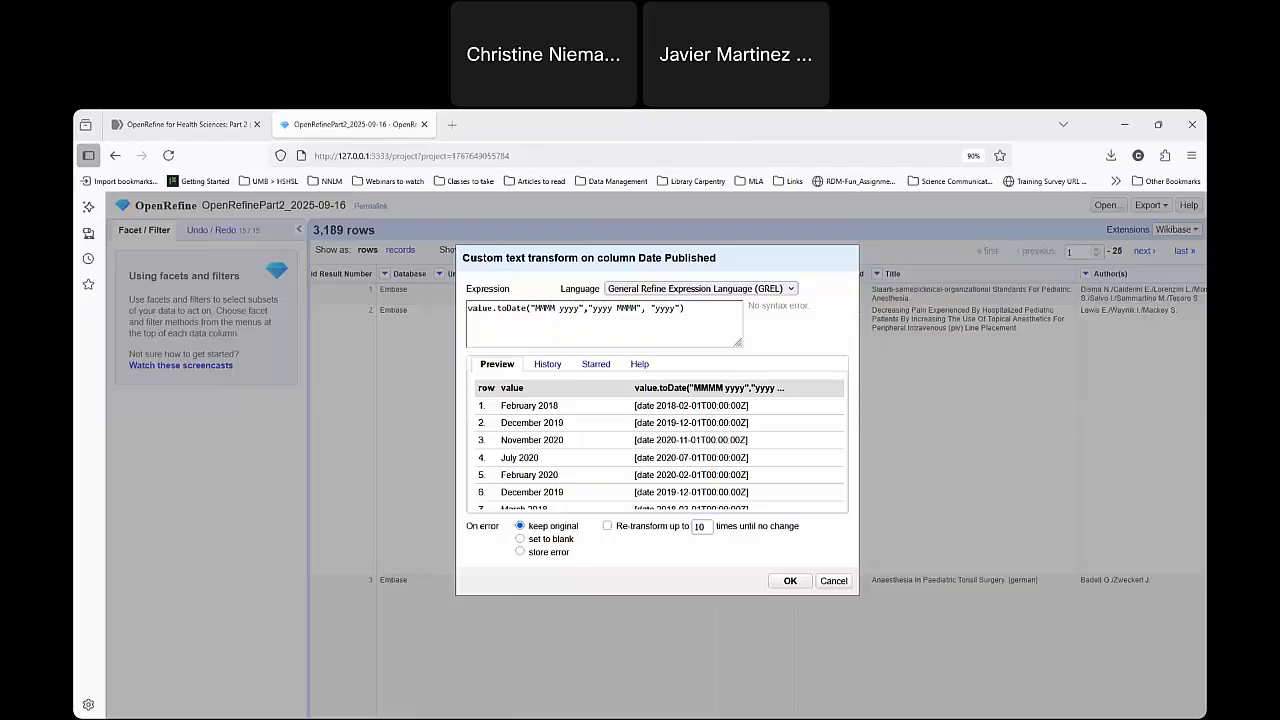
pyautogui.click(790, 581)
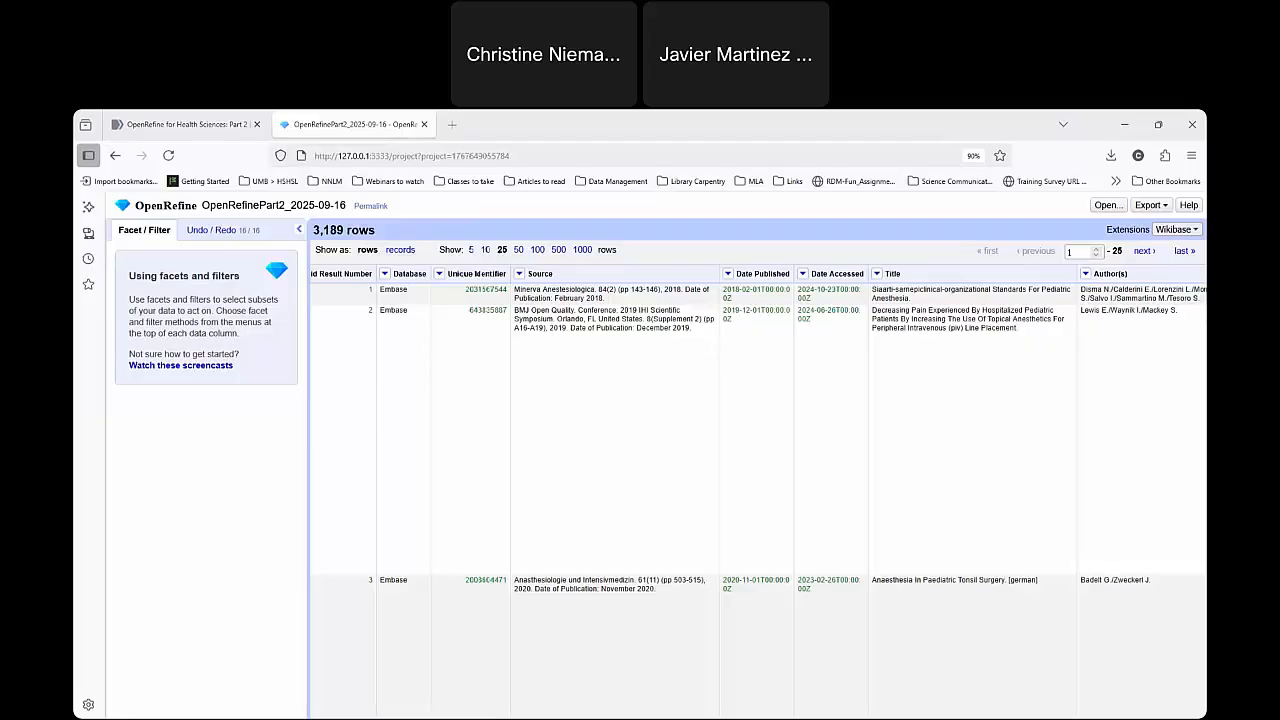
pyautogui.click(727, 274)
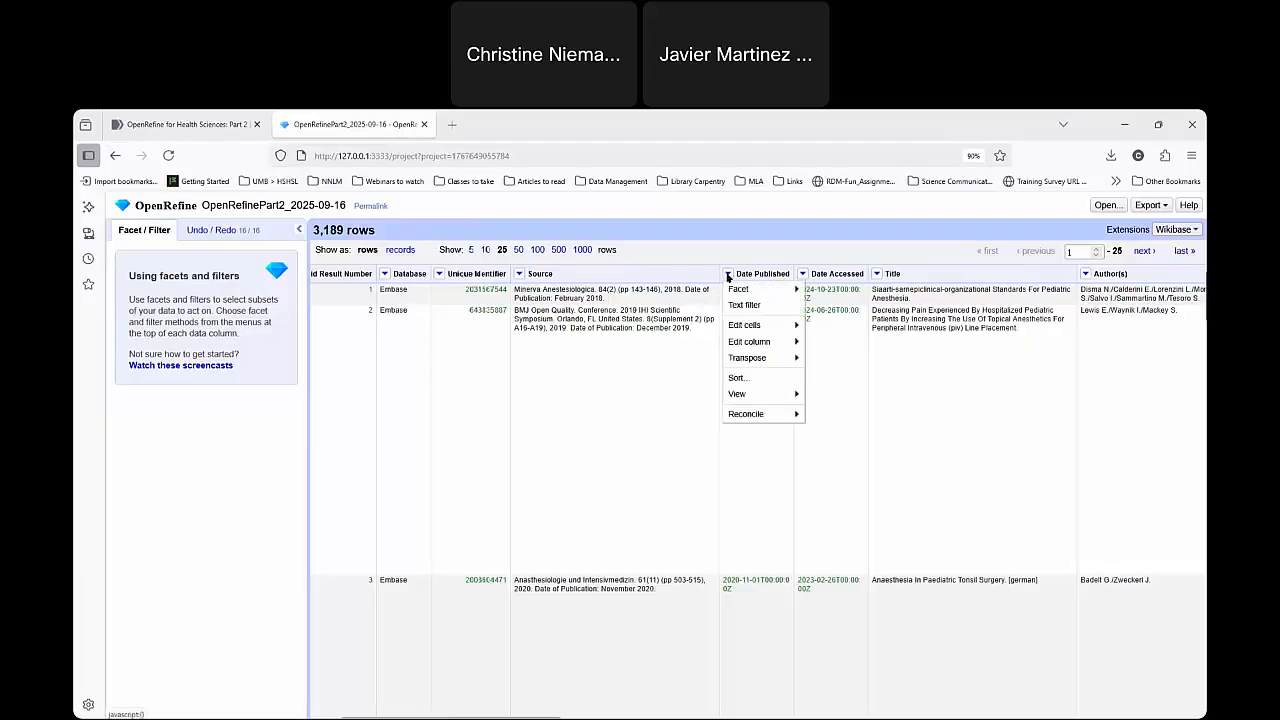
pyautogui.click(787, 502)
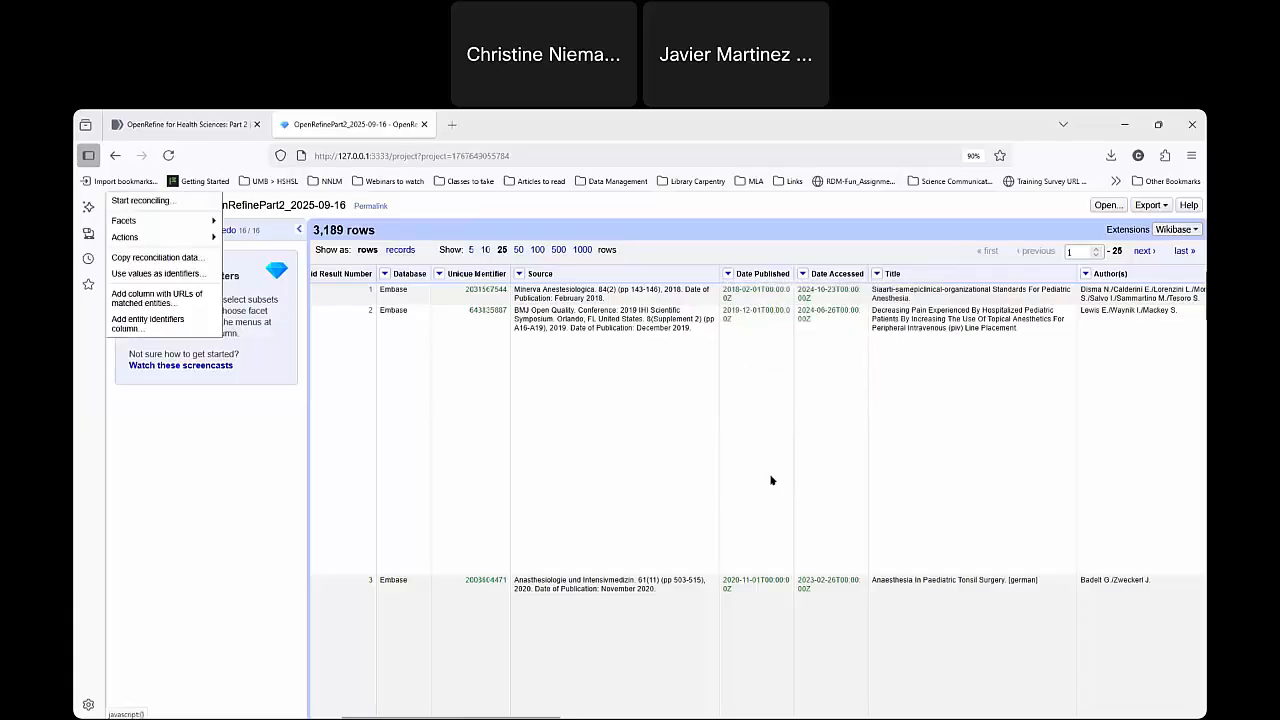
pyautogui.click(728, 274)
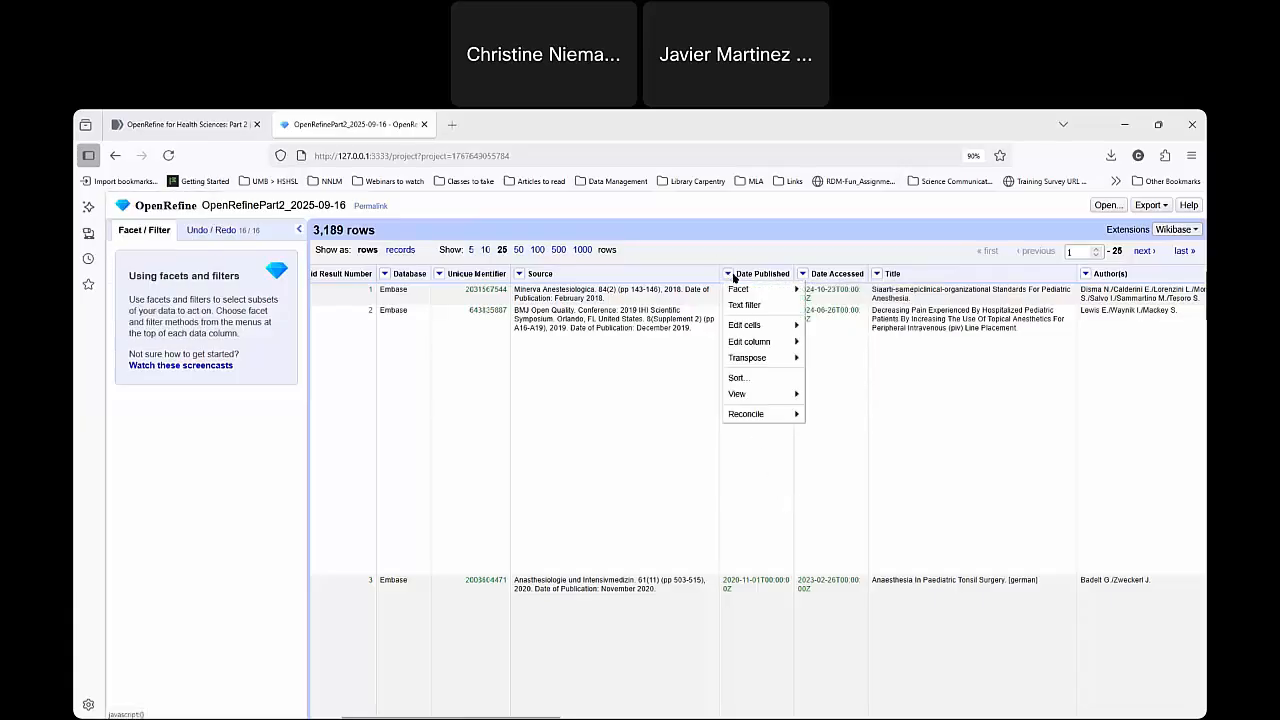
pyautogui.moveTo(765, 289)
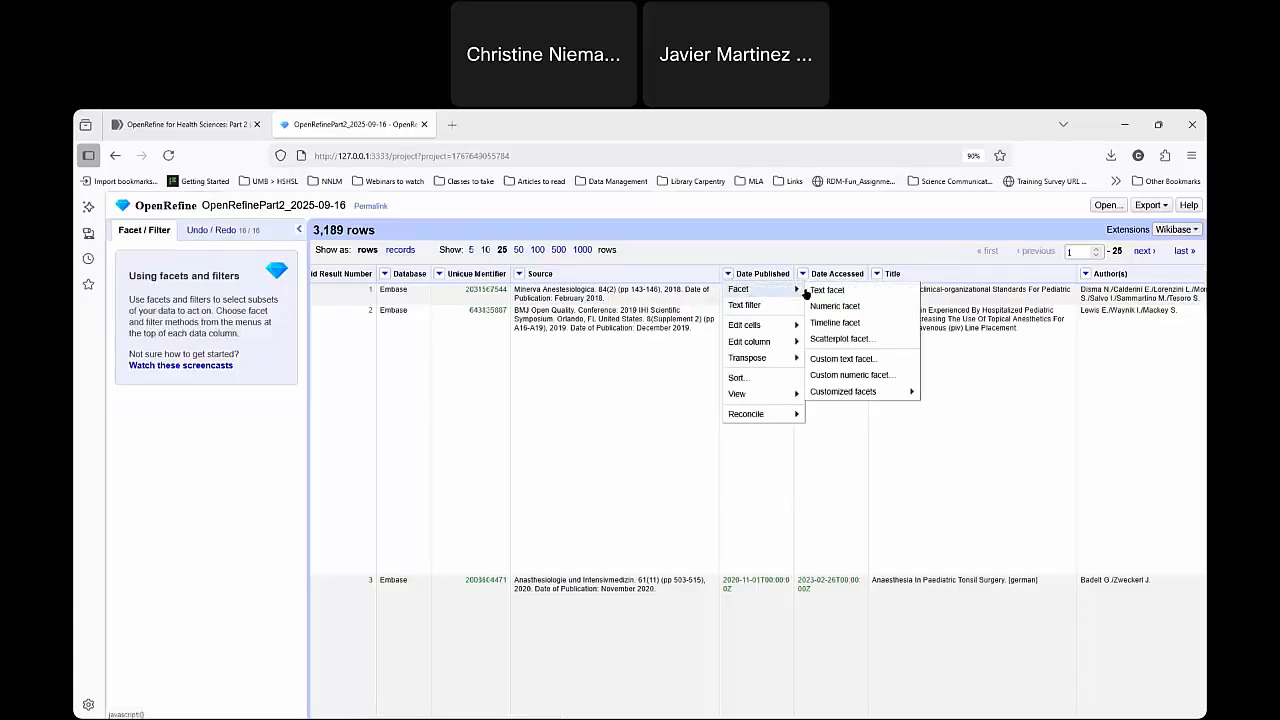
pyautogui.click(843, 290)
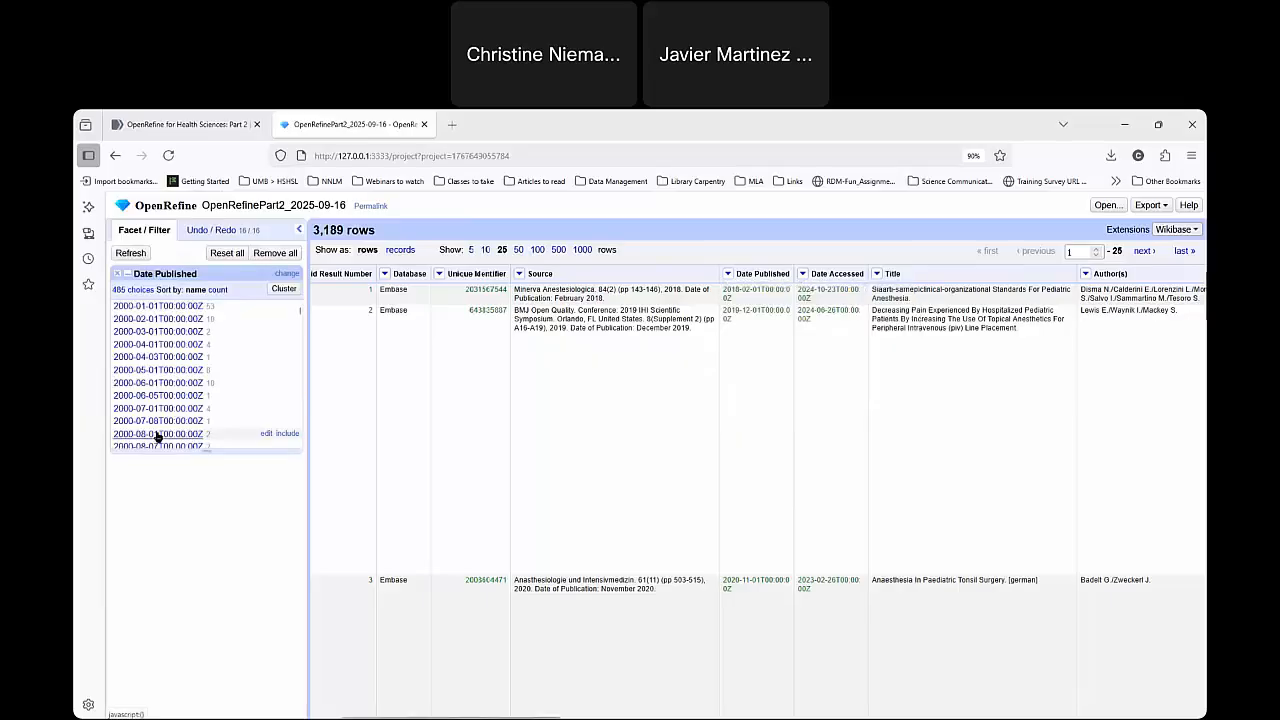
pyautogui.click(120, 273)
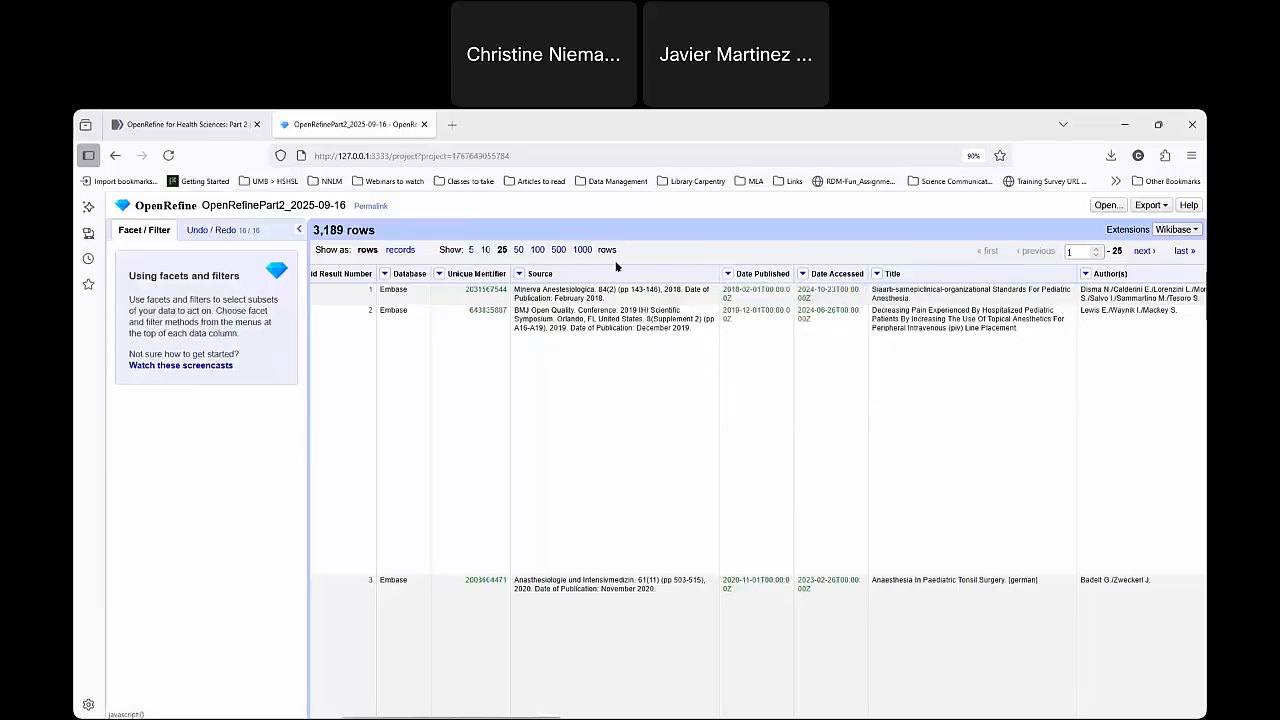
# Add a timeline facet on Date Published and exclude the Time rows so only Non-Time rows are shown.
pyautogui.click(727, 275)
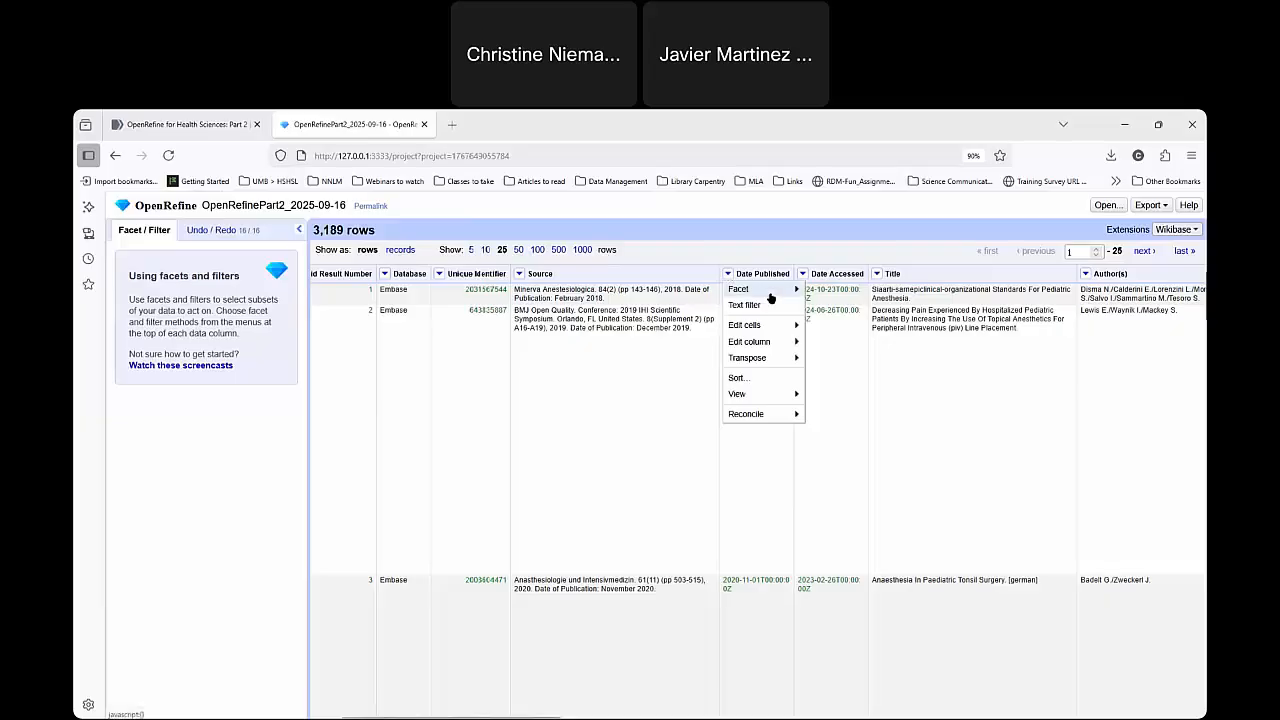
pyautogui.moveTo(765, 292)
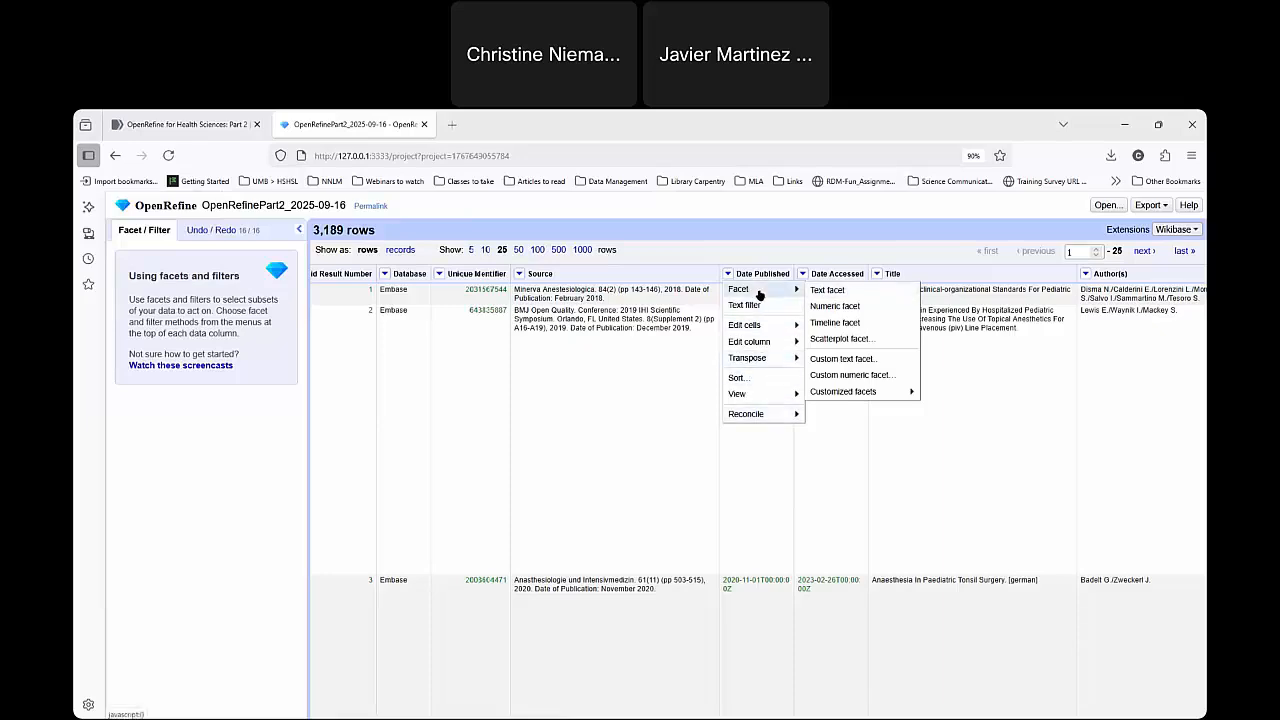
pyautogui.click(835, 323)
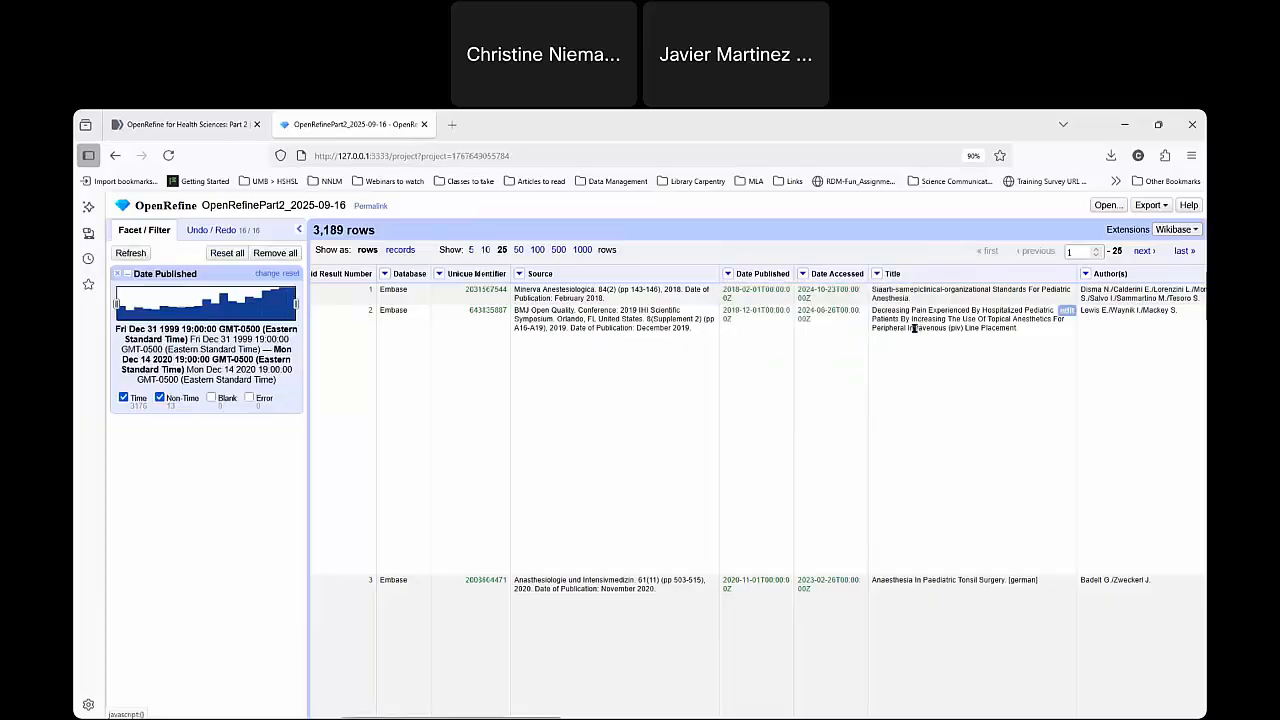
pyautogui.click(123, 398)
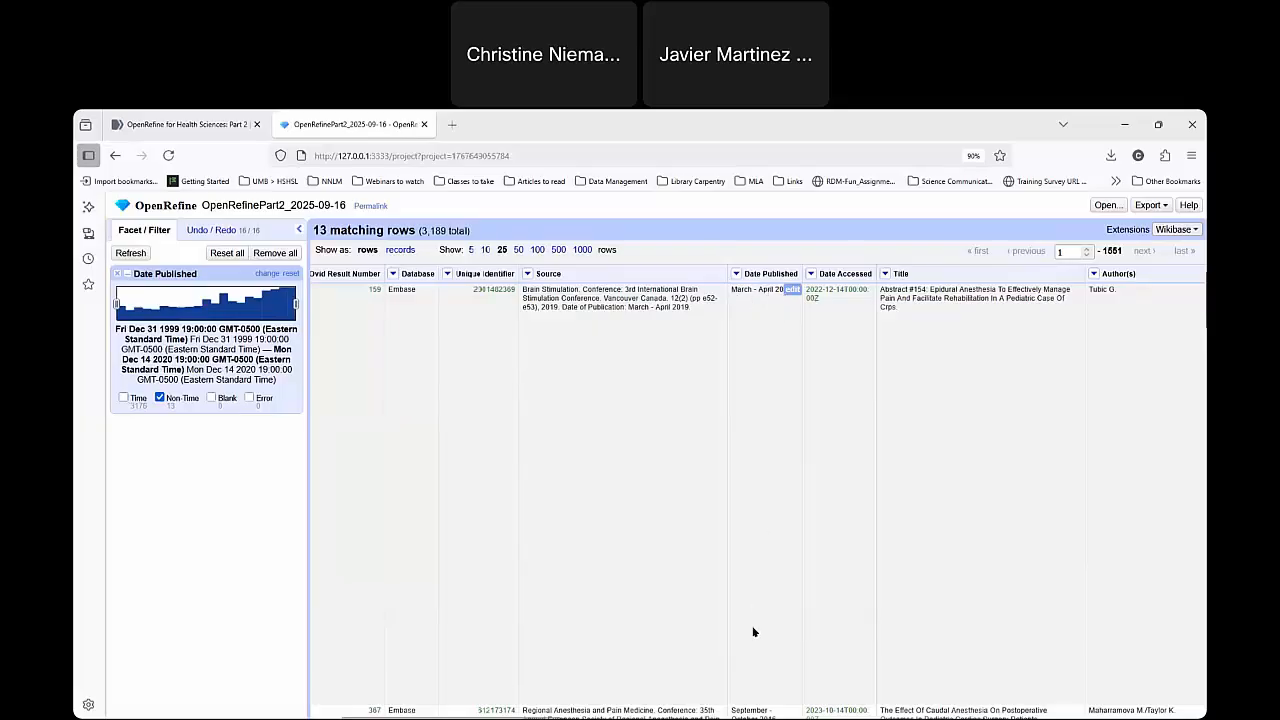
# Examine the Date Published values of the Non-Time rows to see which date formats were not converted.
pyautogui.scroll(-5, 754, 632)
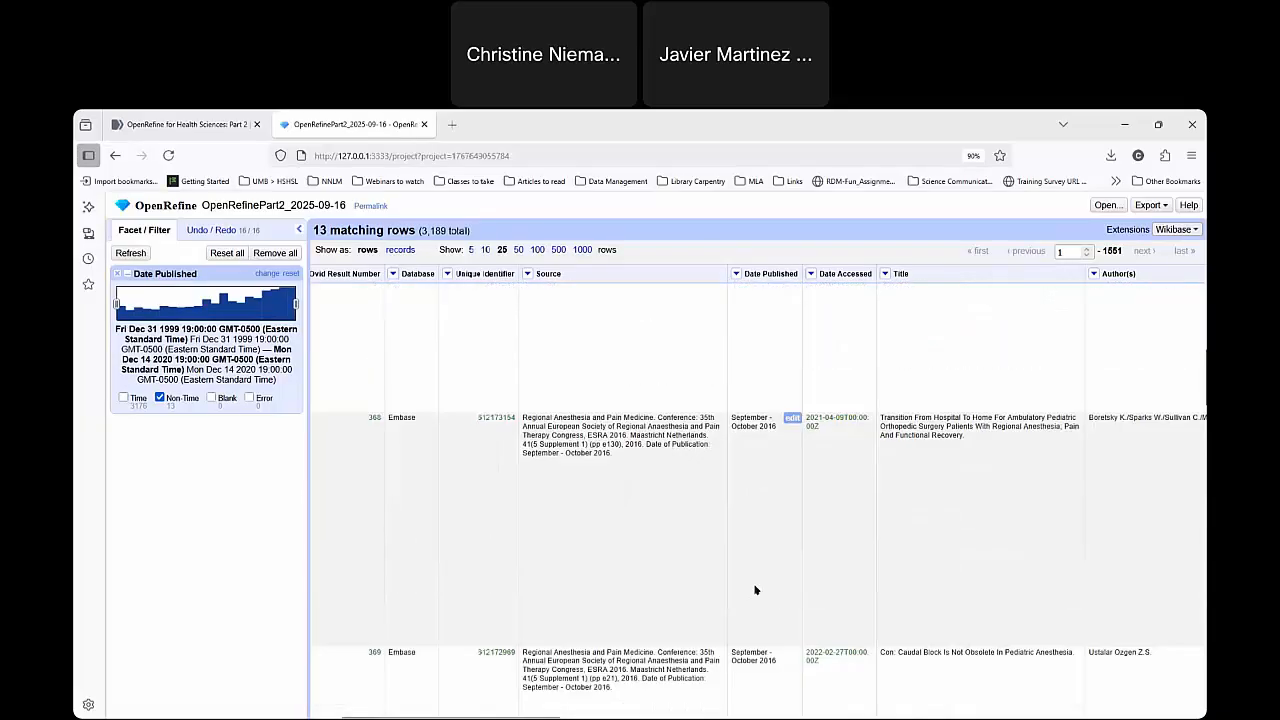
pyautogui.scroll(-10, 755, 590)
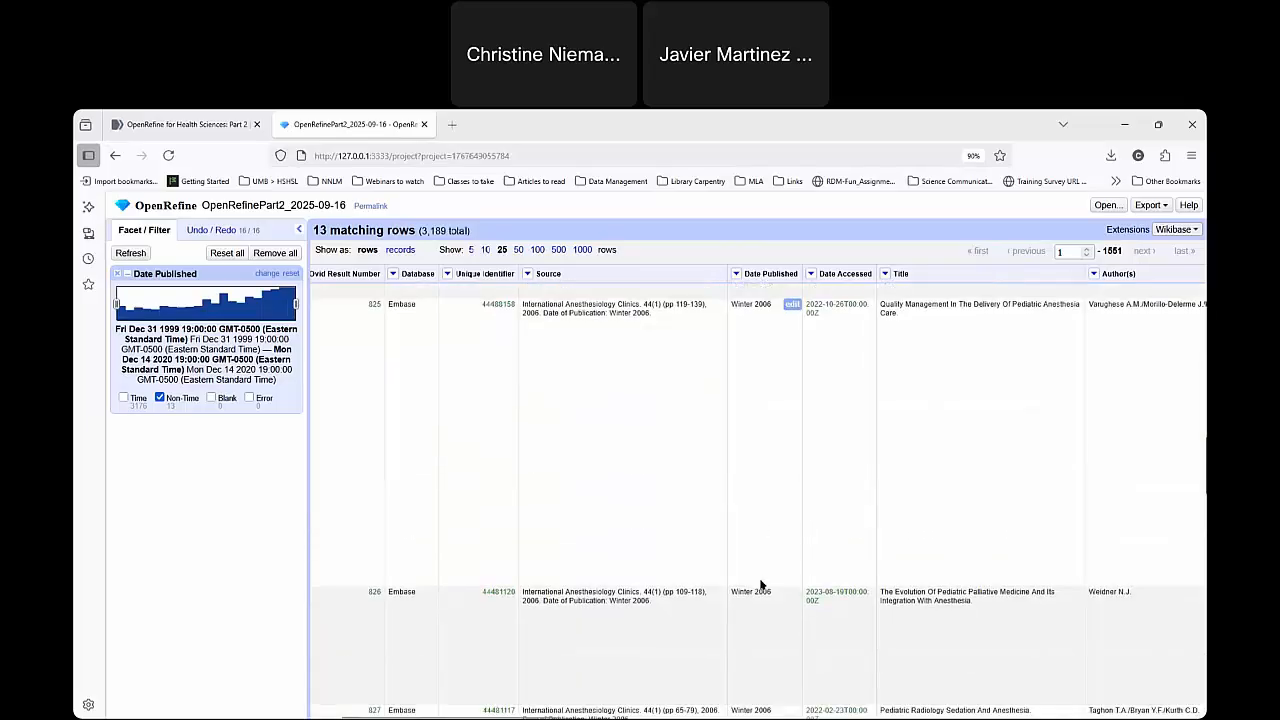
pyautogui.scroll(-3, 755, 573)
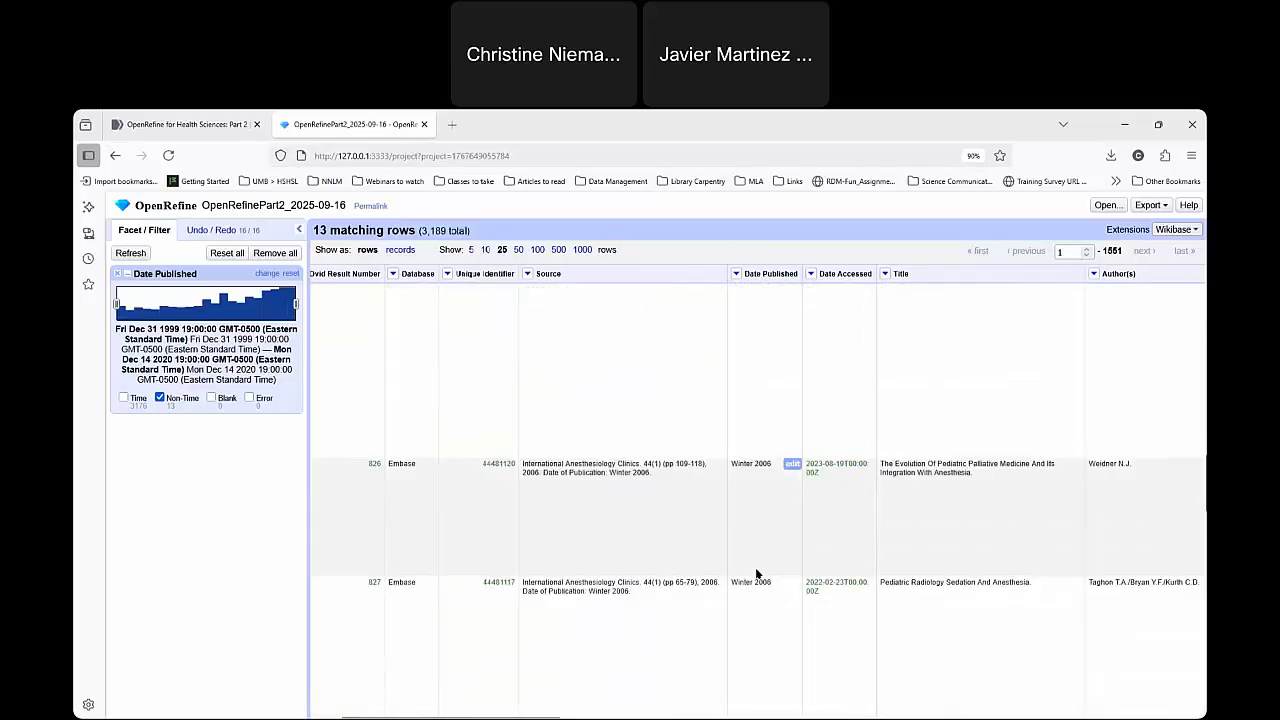
pyautogui.scroll(-4, 766, 566)
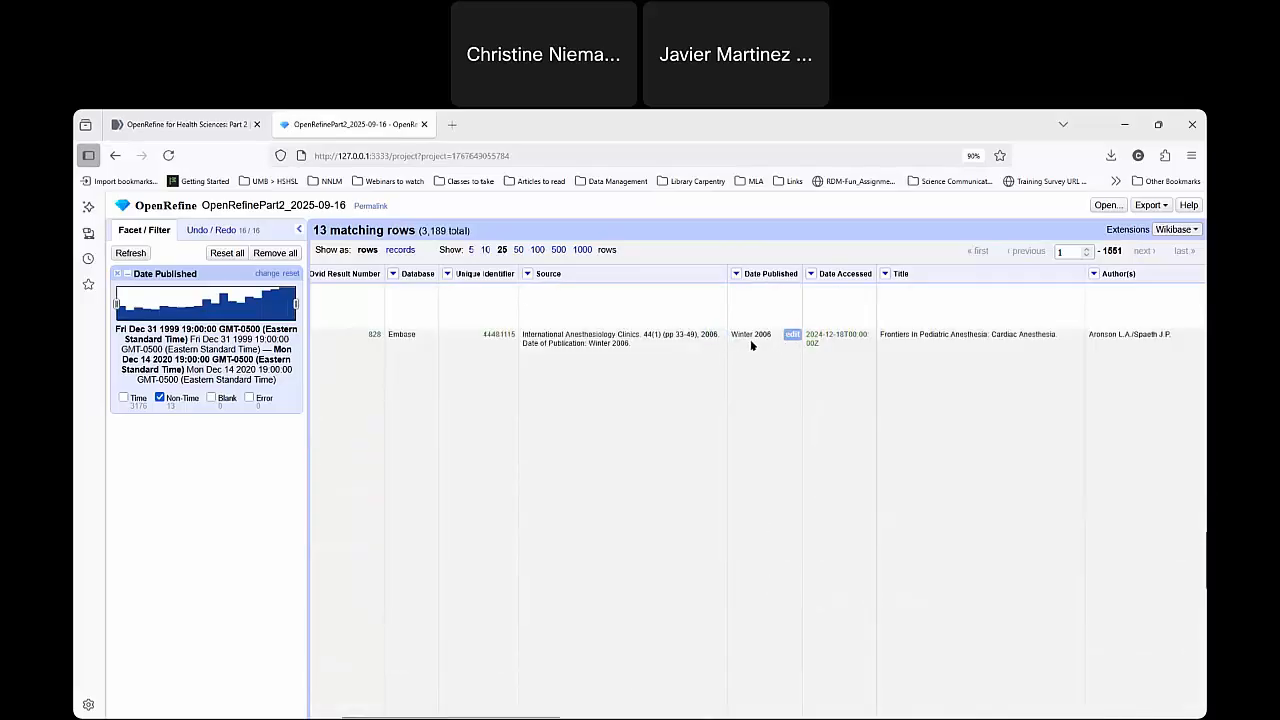
pyautogui.moveTo(737, 334); pyautogui.dragTo(762, 334)
pyautogui.scroll(-5, 746, 586)
pyautogui.scroll(-4, 757, 586)
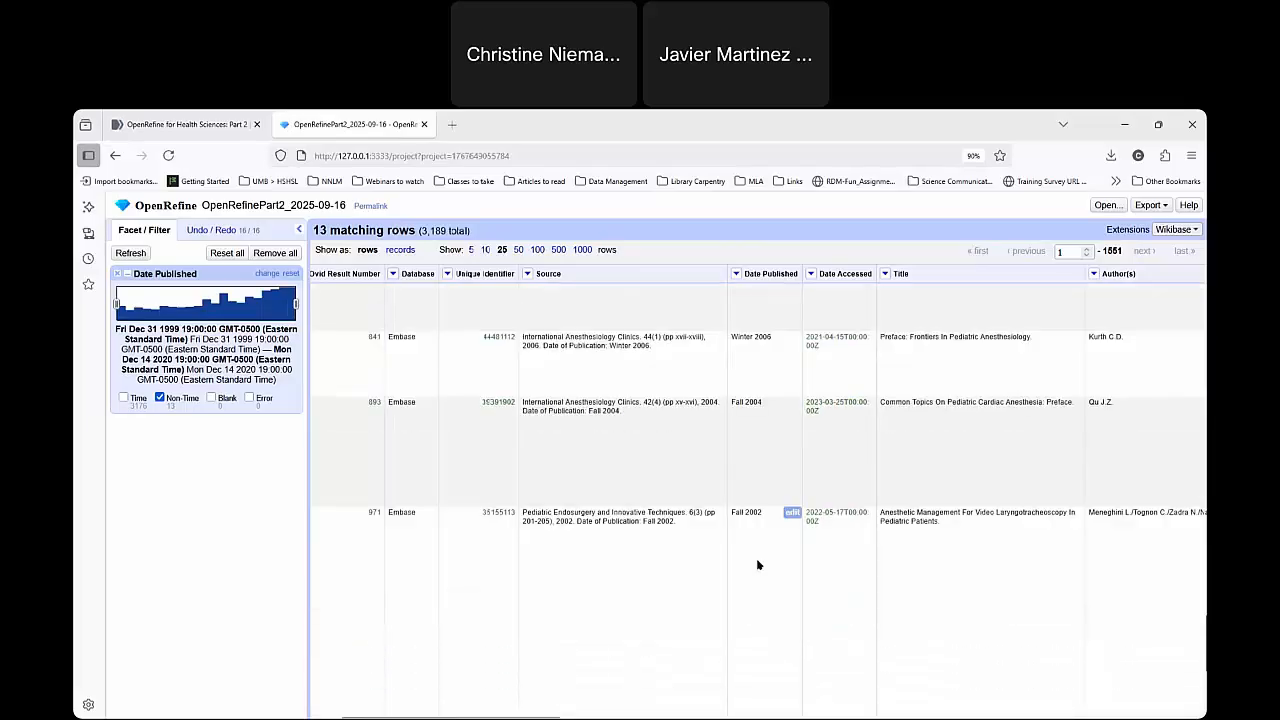
pyautogui.scroll(5, 741, 481)
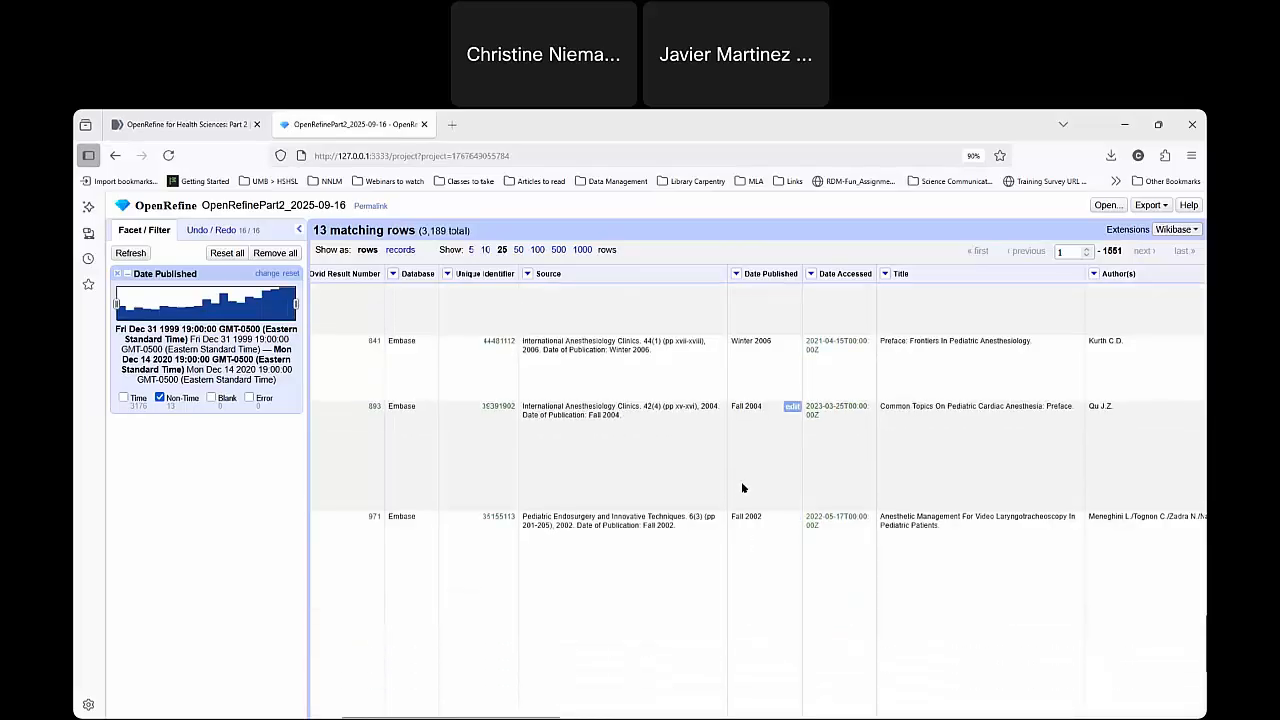
pyautogui.scroll(5, 744, 484)
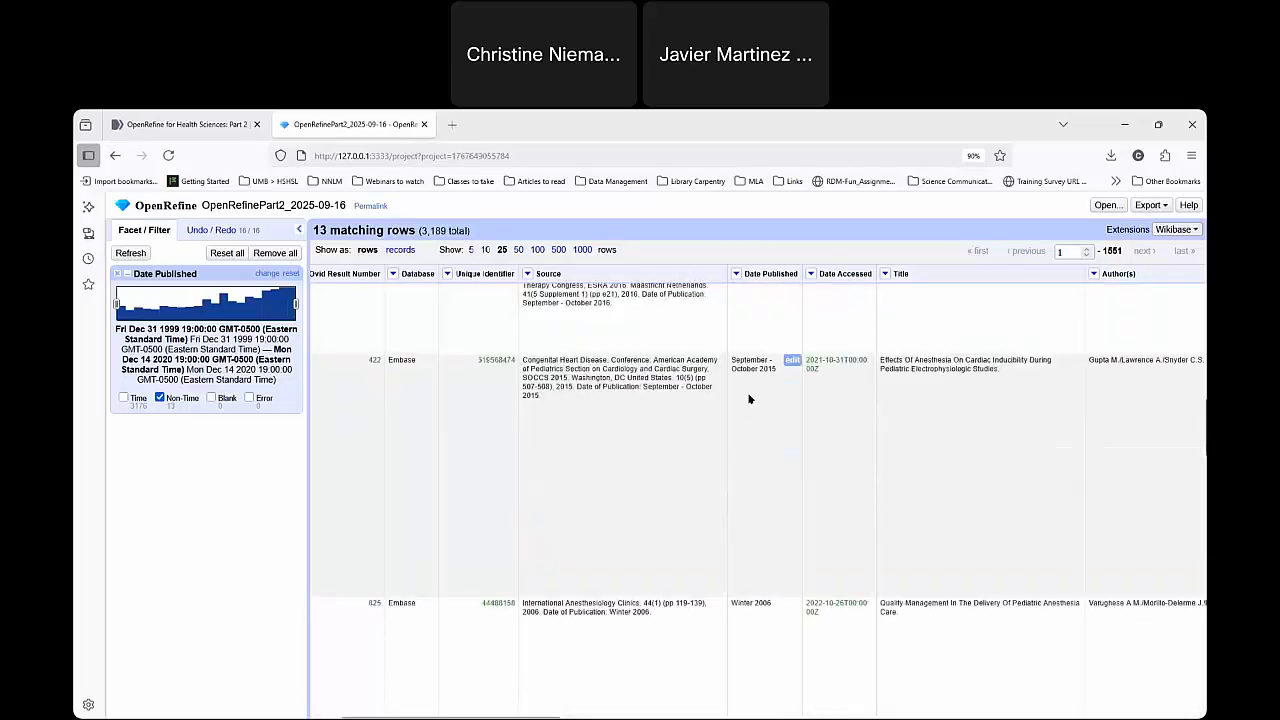
pyautogui.scroll(5, 752, 409)
pyautogui.scroll(3, 756, 411)
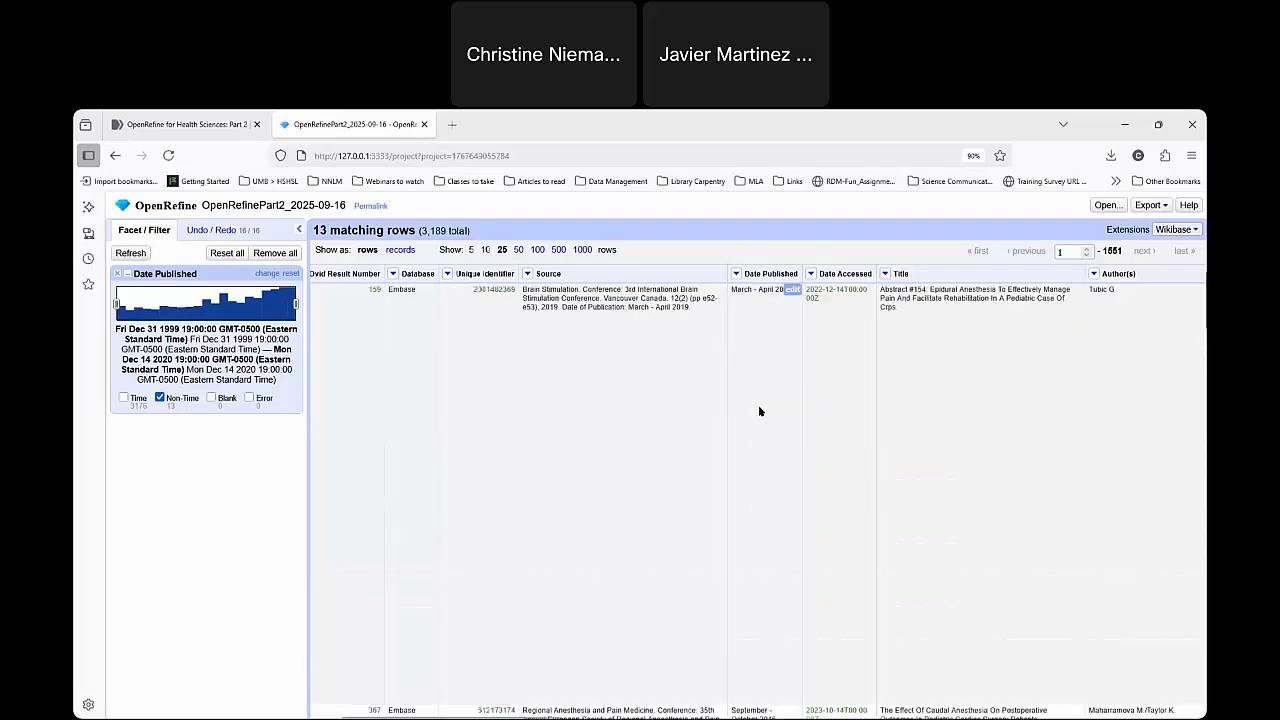
# Review the project's operation history and include the Time rows again in the Date Published timeline facet.
pyautogui.click(736, 274)
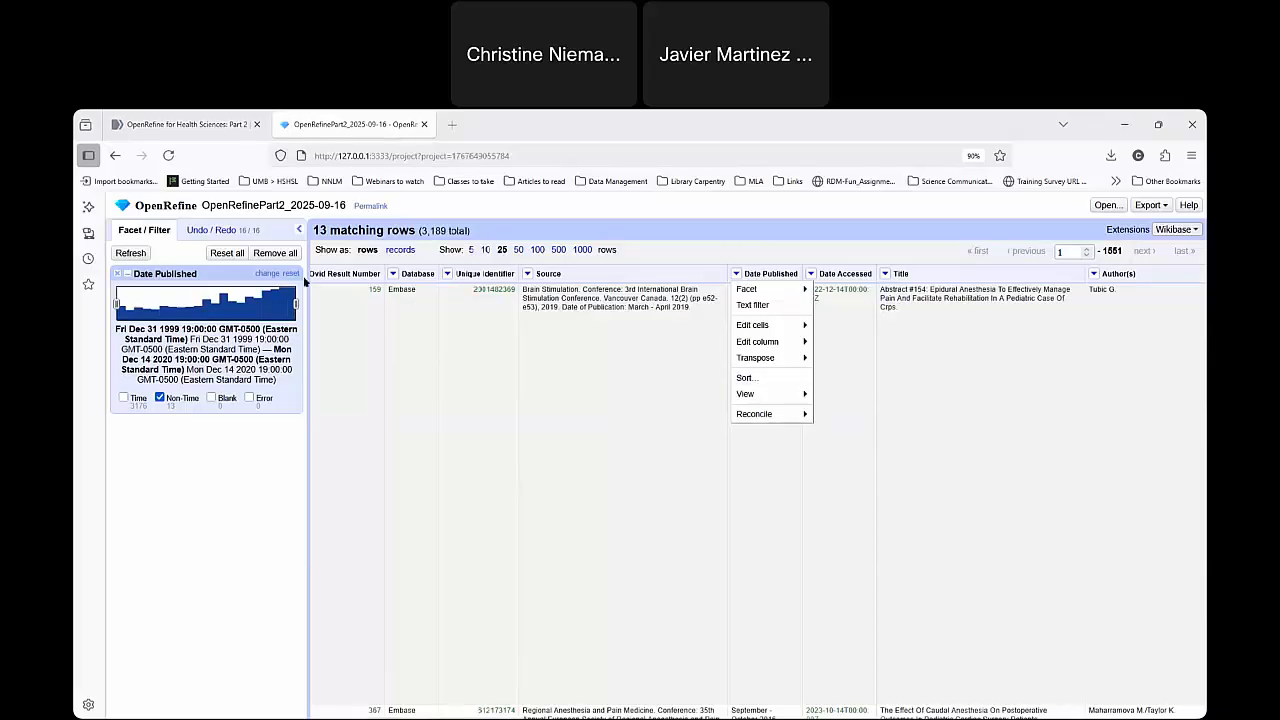
pyautogui.click(220, 233)
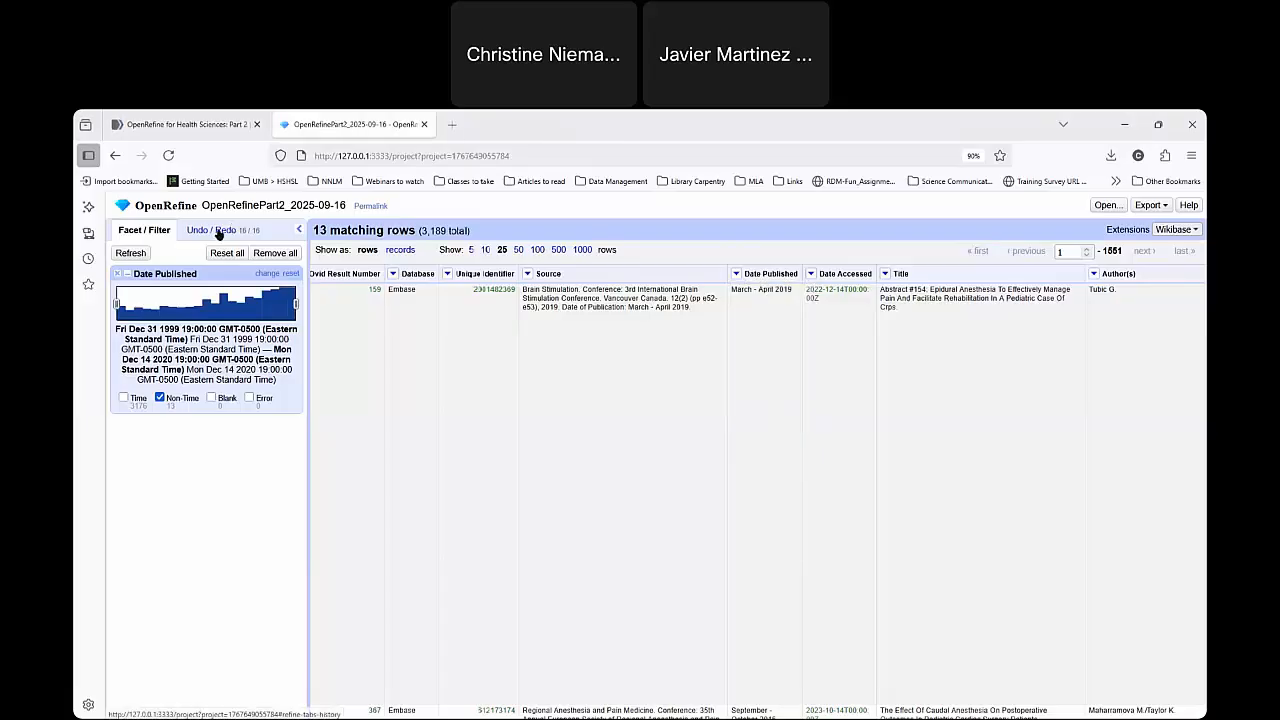
pyautogui.click(220, 233)
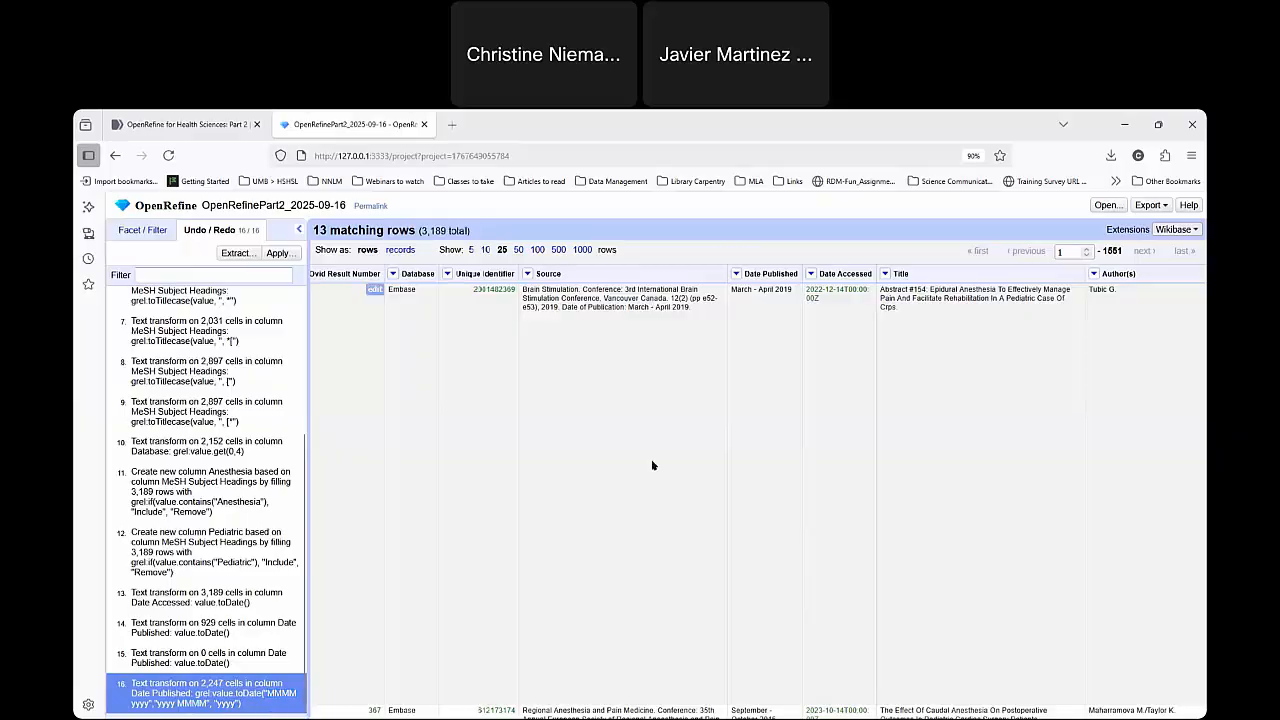
pyautogui.click(144, 231)
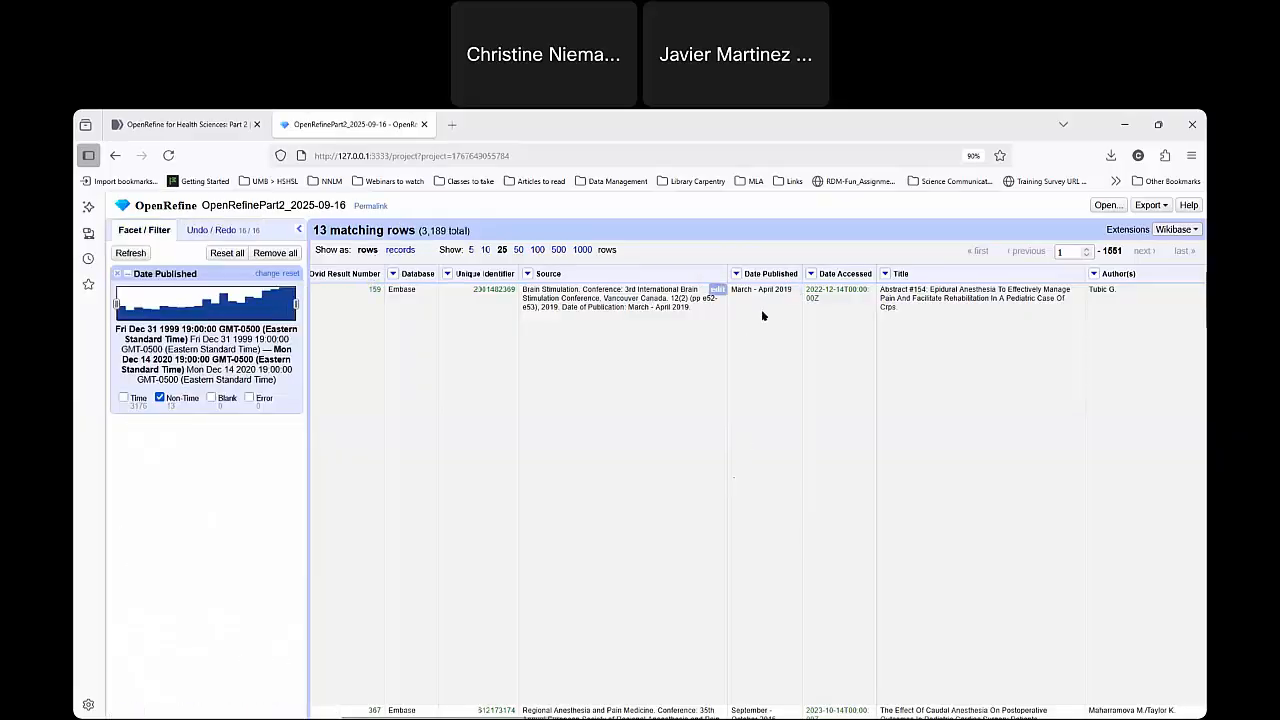
pyautogui.click(124, 398)
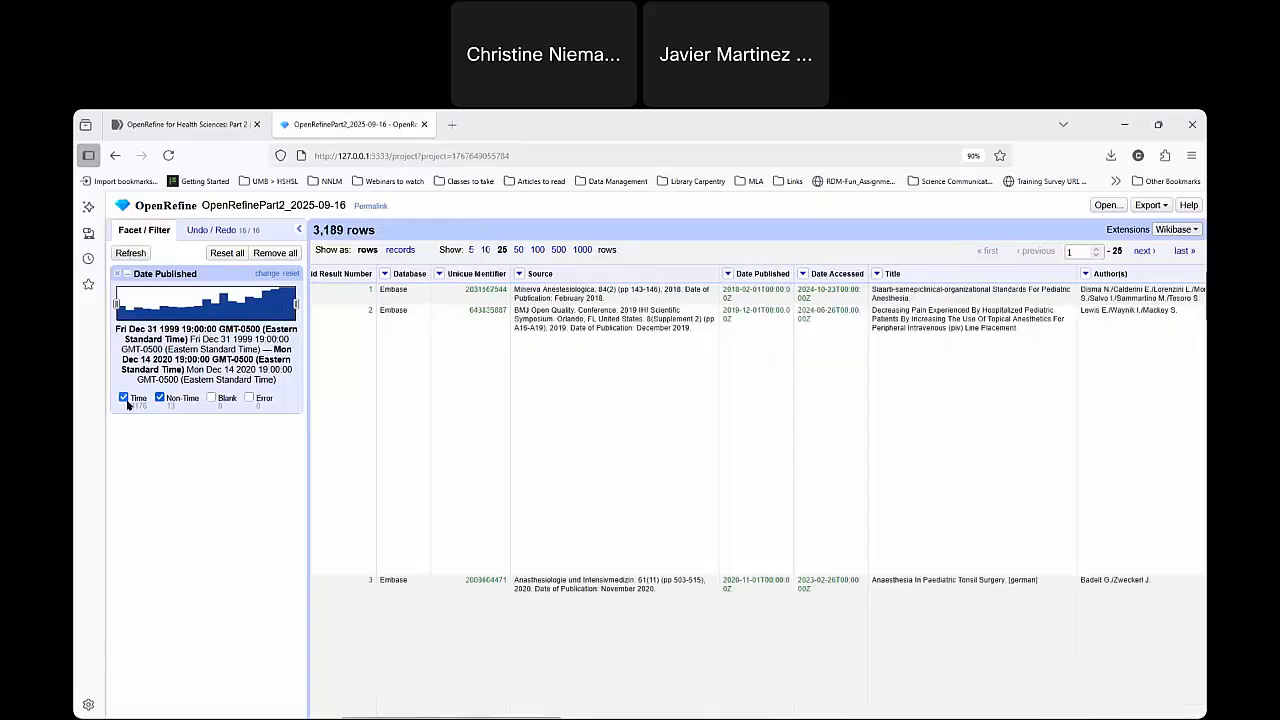
# Add a timeline facet on the Date Accessed column.
pyautogui.click(806, 274)
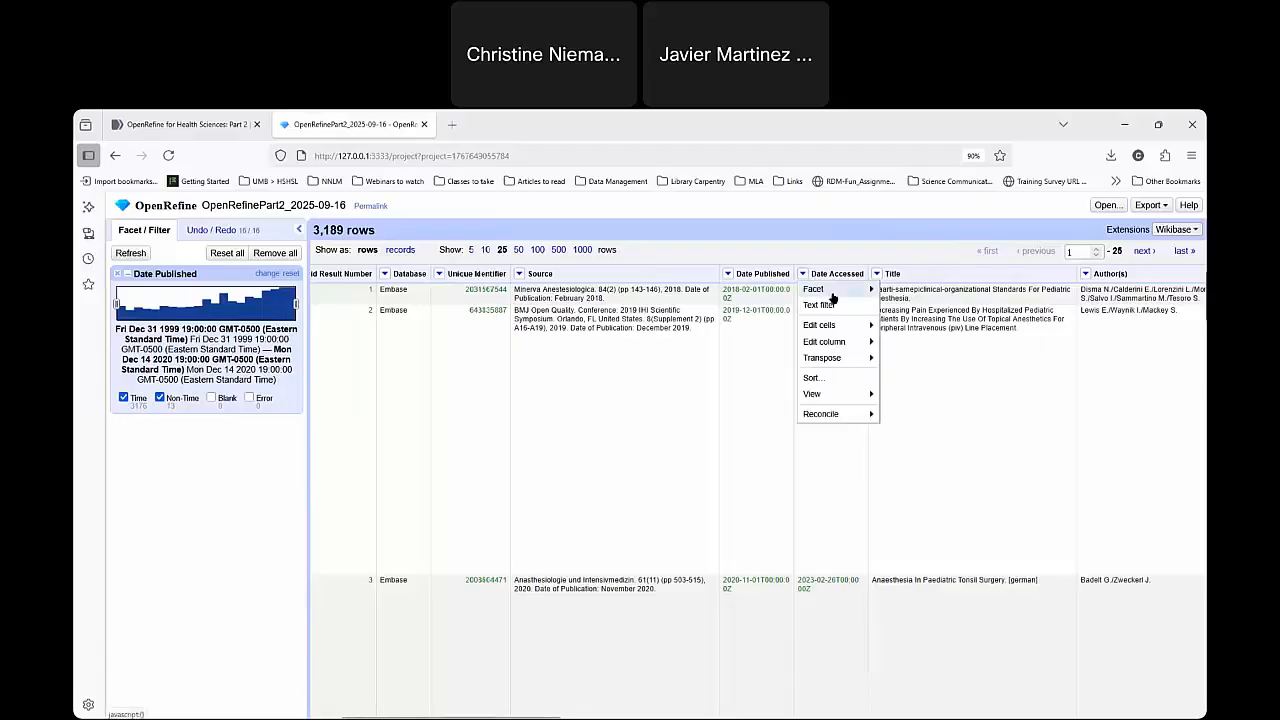
pyautogui.moveTo(852, 290)
pyautogui.click(912, 322)
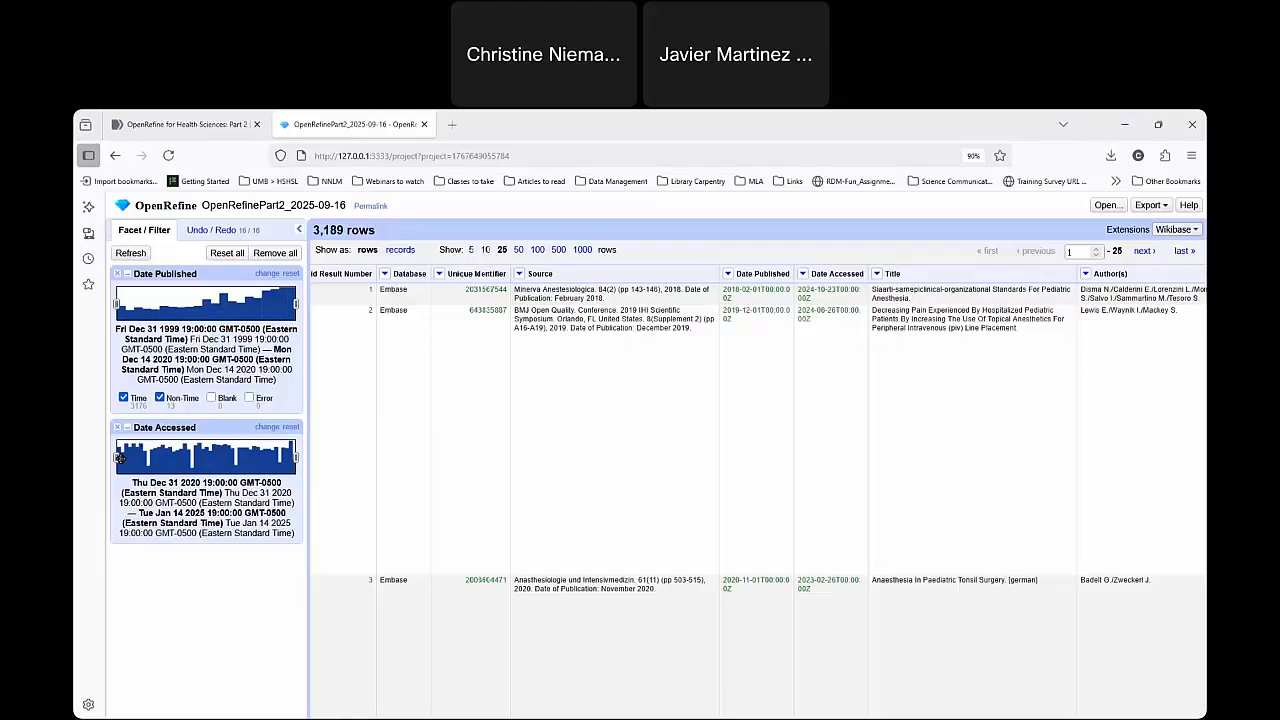
# Explore different date ranges in the Date Accessed timeline facet by moving its start and end limits, and reset the facet to the full range.
pyautogui.moveTo(116, 456); pyautogui.dragTo(181, 456)
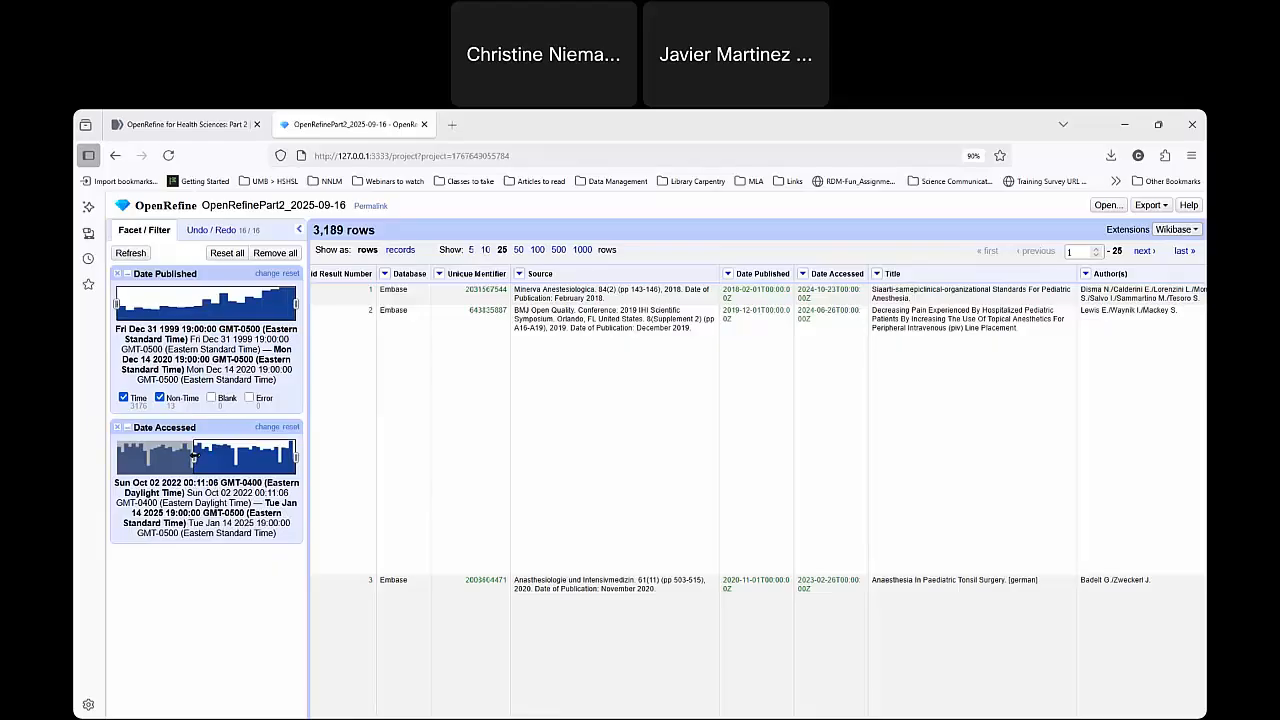
pyautogui.moveTo(193, 455); pyautogui.dragTo(283, 452)
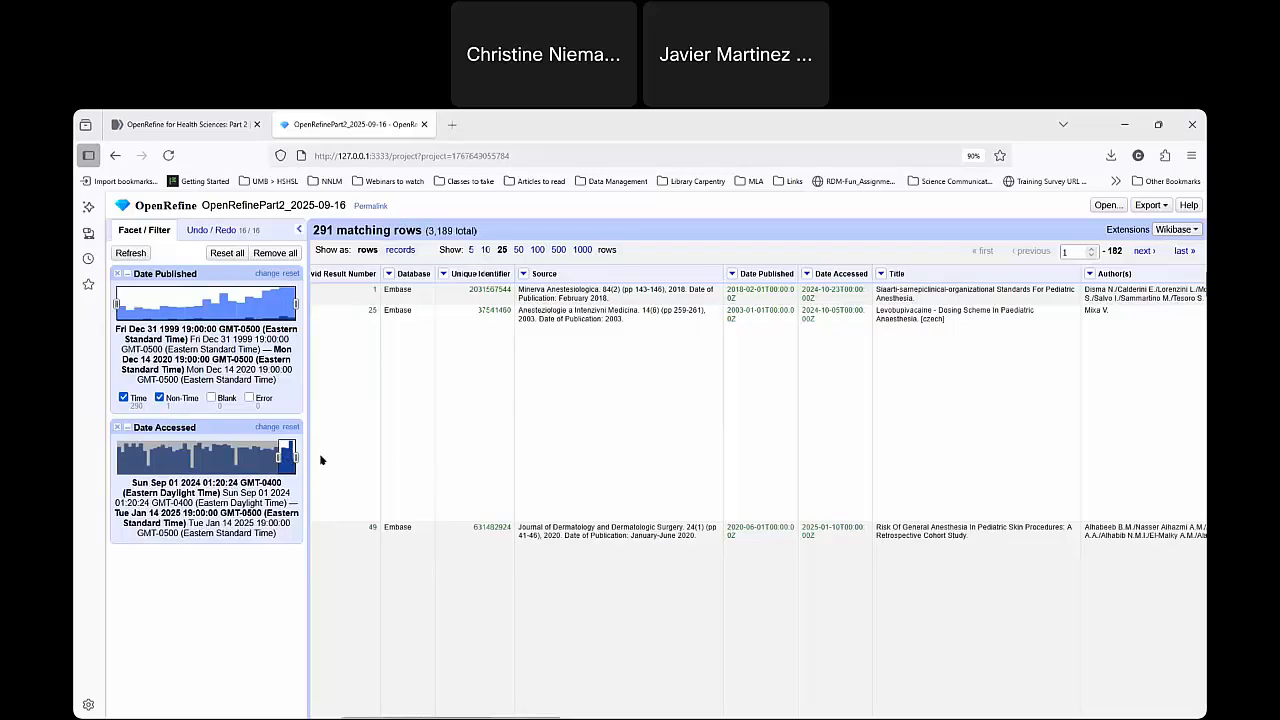
pyautogui.moveTo(279, 455); pyautogui.dragTo(148, 457)
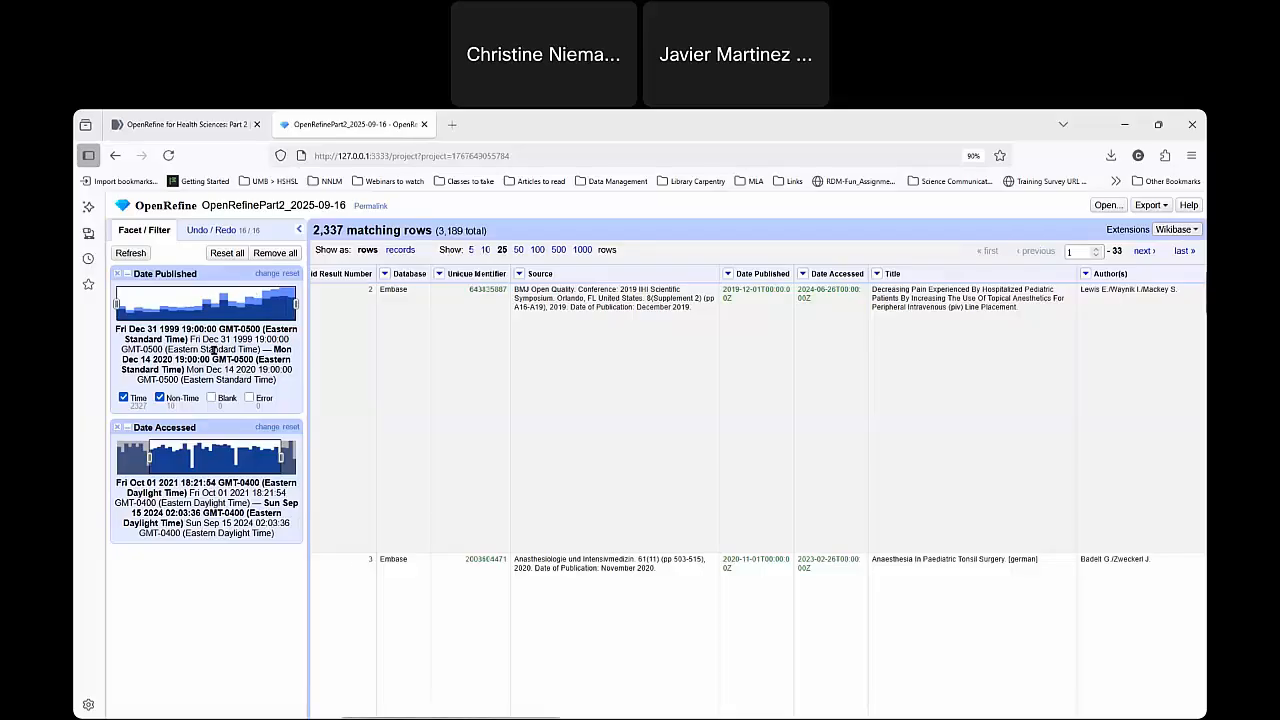
pyautogui.click(292, 427)
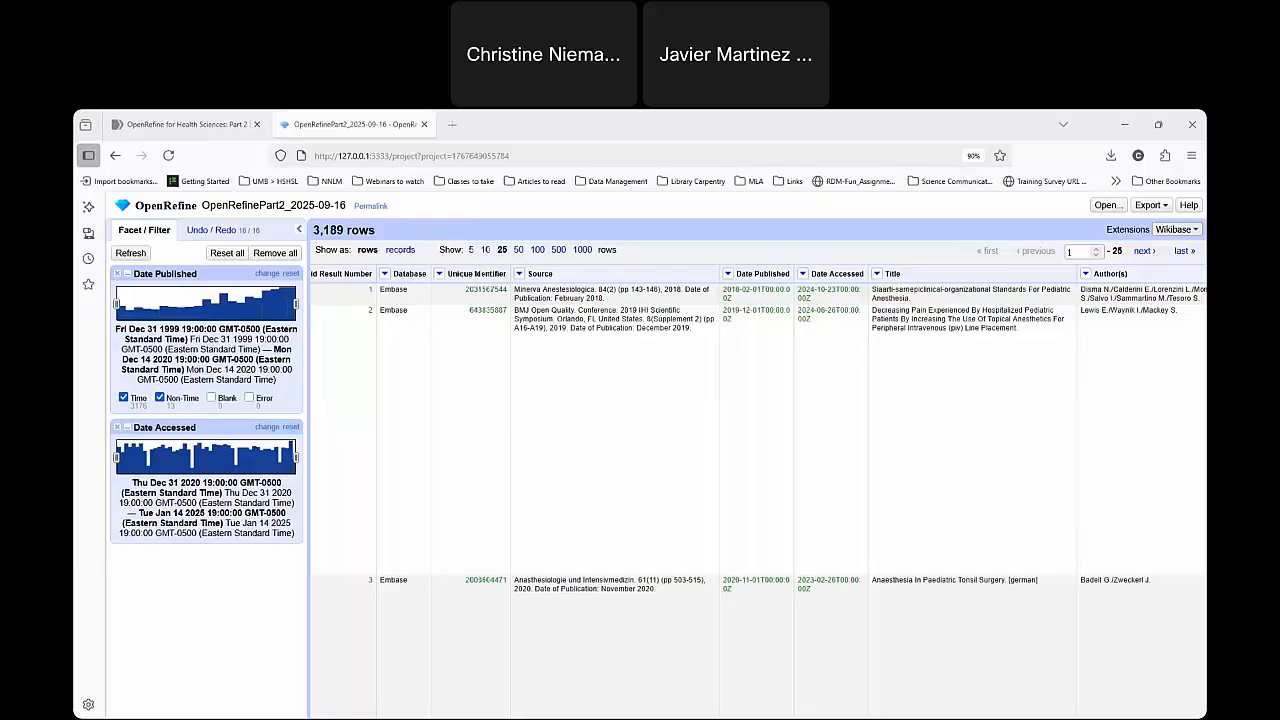
# Review the project's operation history and remove the Date Published timeline facet.
pyautogui.click(200, 234)
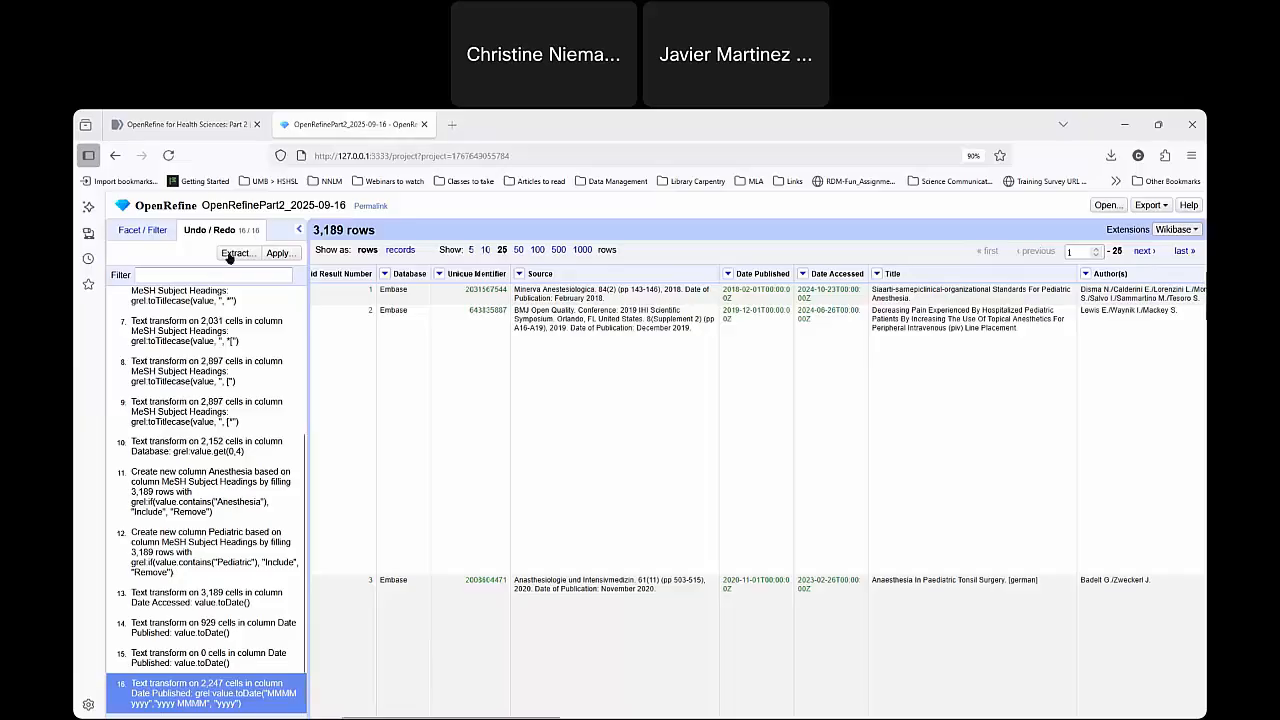
pyautogui.click(158, 233)
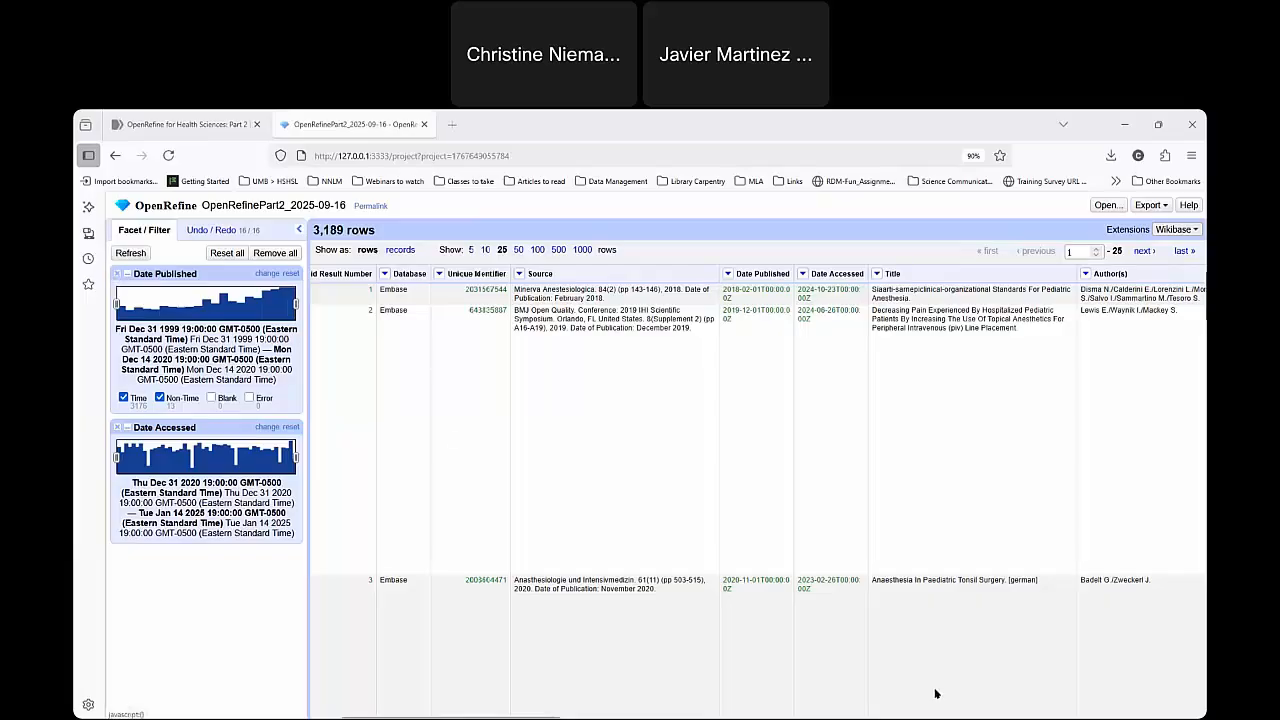
pyautogui.click(802, 273)
pyautogui.click(117, 275)
pyautogui.click(117, 274)
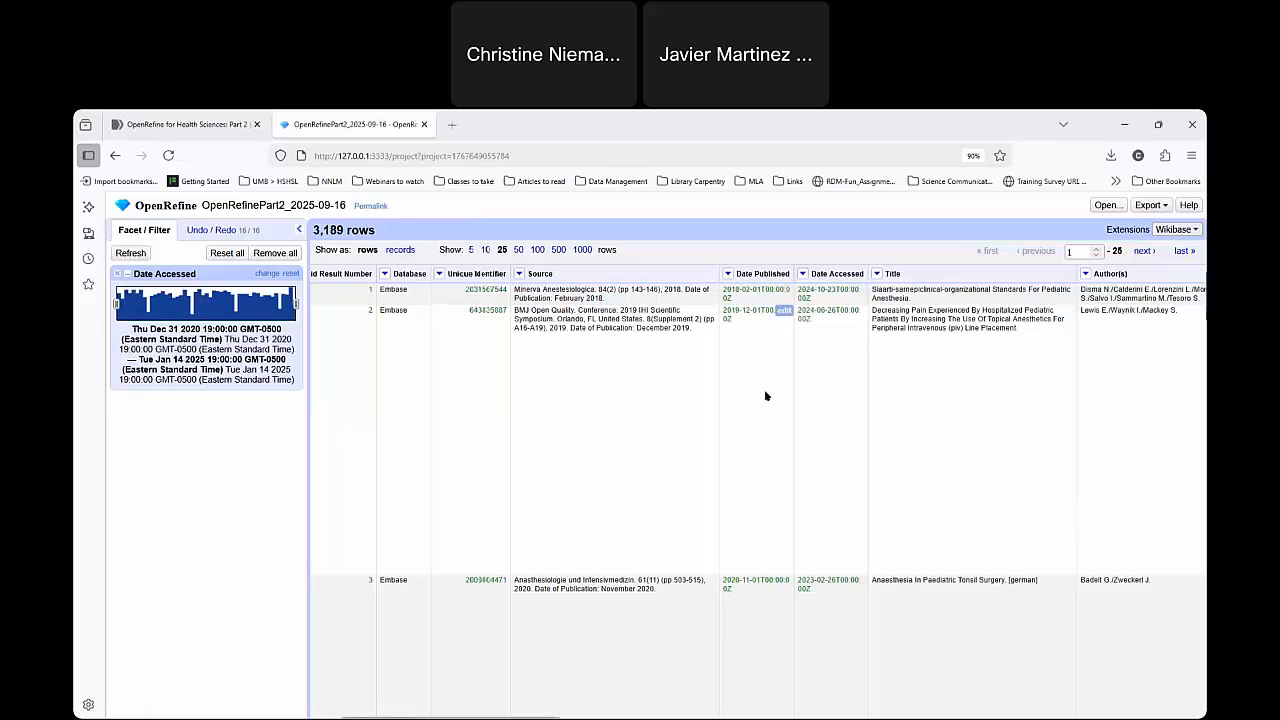
# Add another timeline facet on Date Accessed and remove the duplicate so one remains.
pyautogui.click(803, 275)
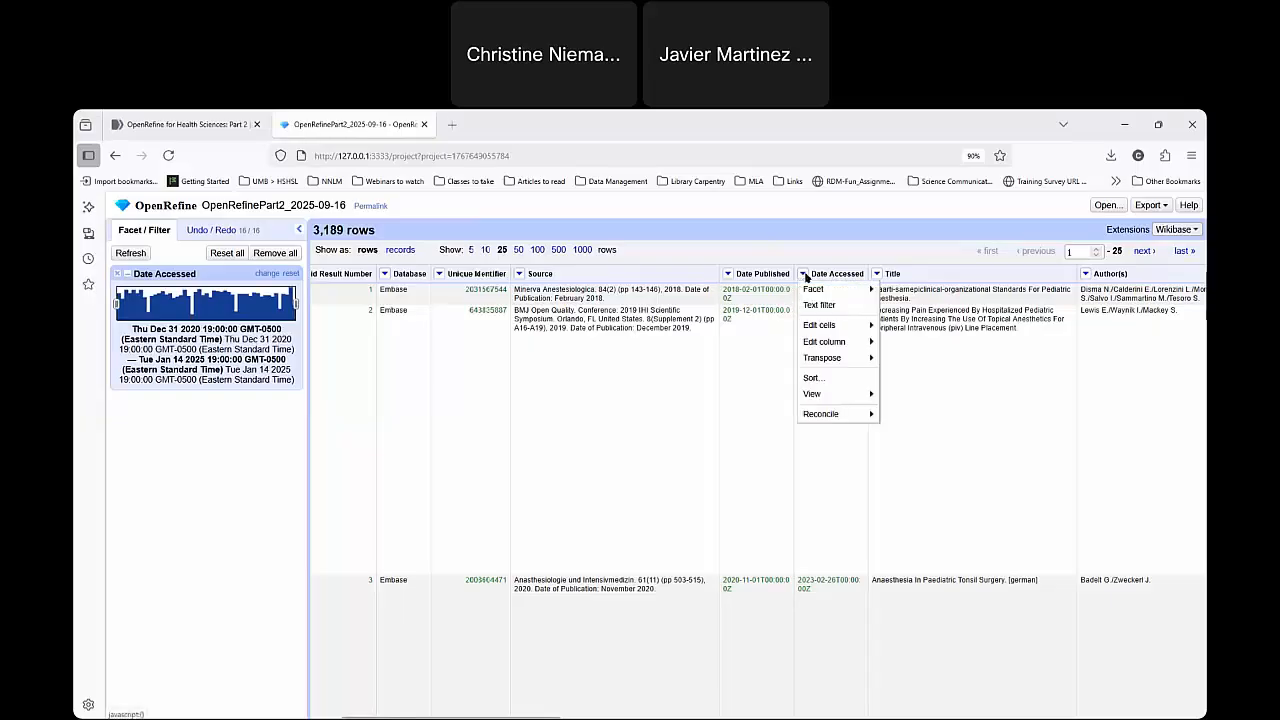
pyautogui.moveTo(851, 342)
pyautogui.moveTo(845, 289)
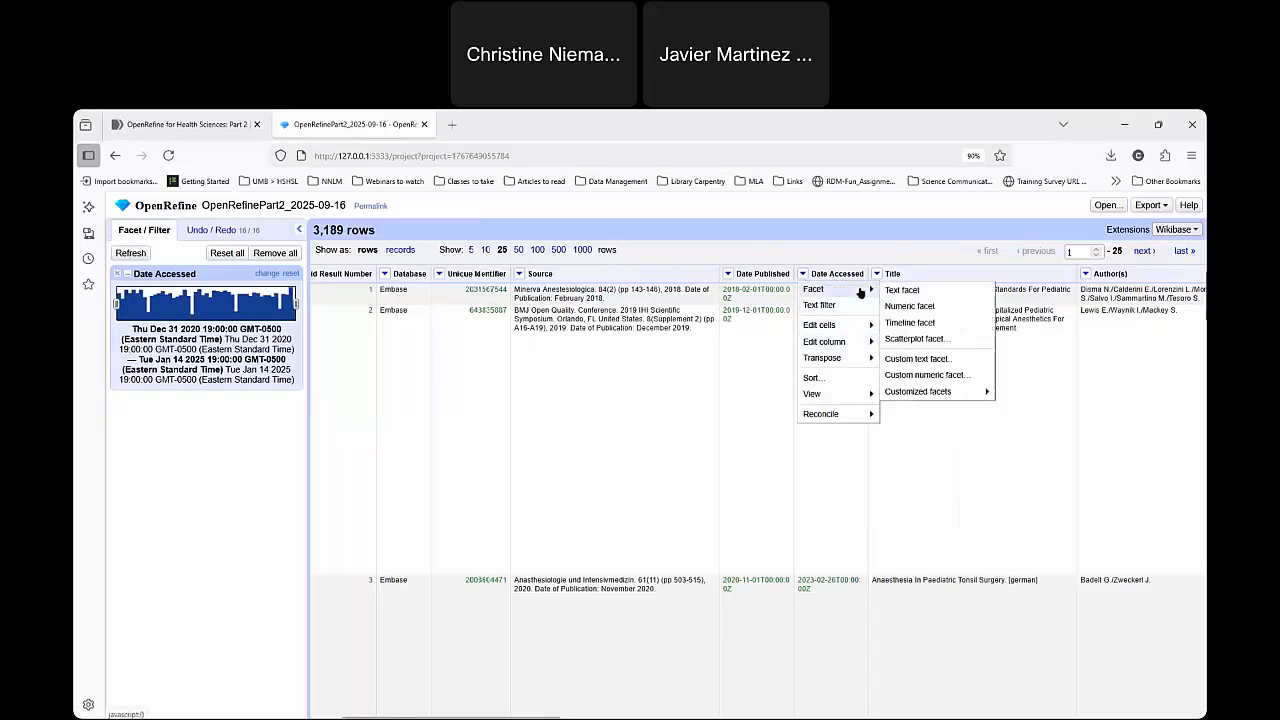
pyautogui.click(952, 322)
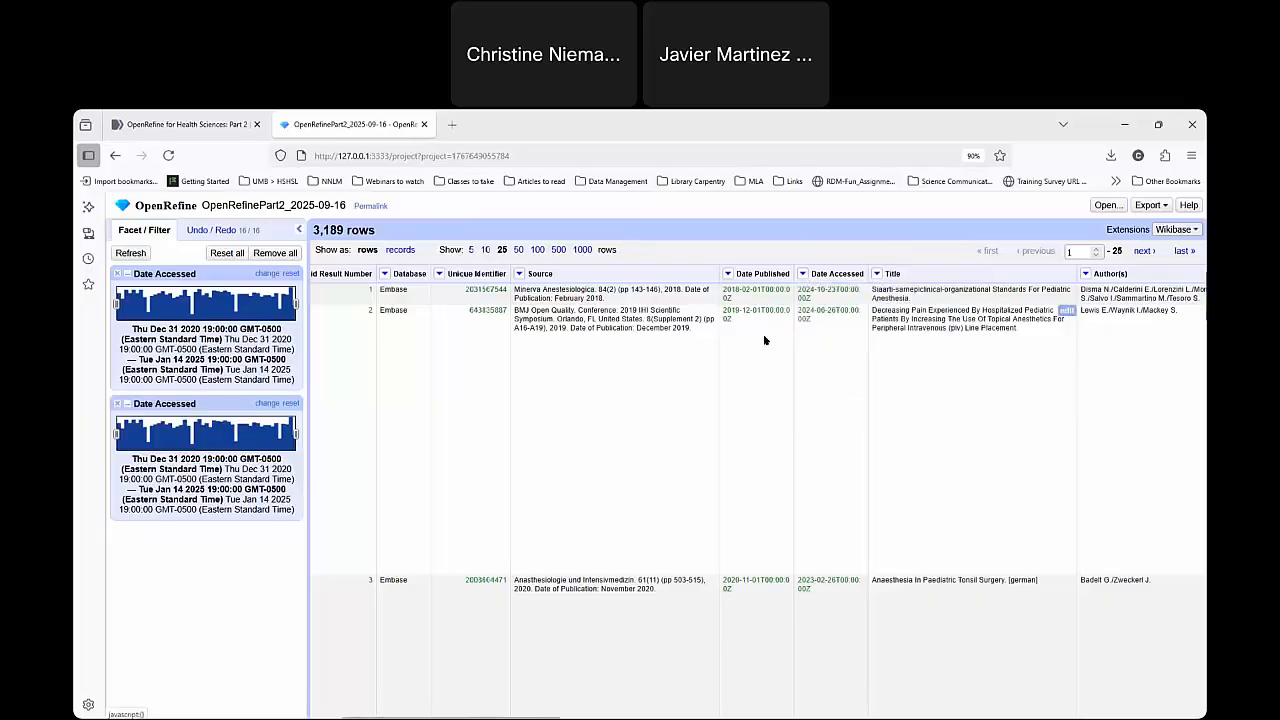
pyautogui.click(116, 273)
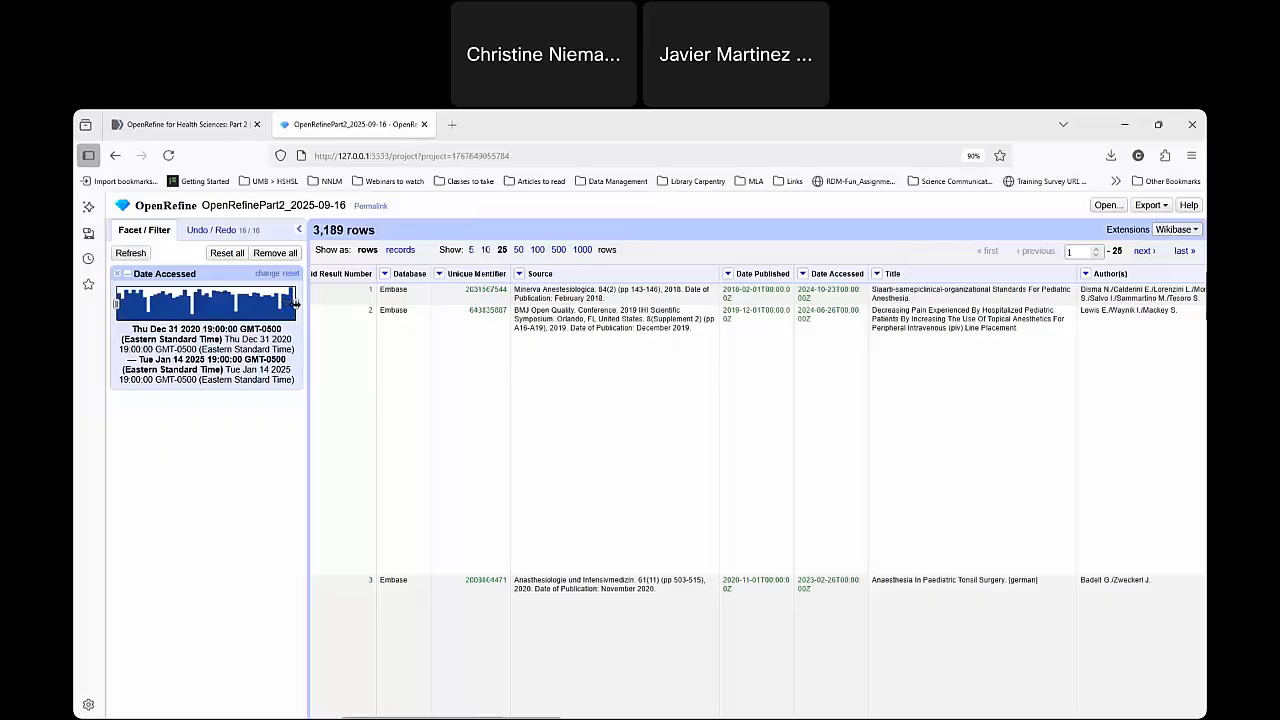
# Narrow the Date Accessed timeline facet to the range from about January 1, 2022 to December 16, 2023.
pyautogui.moveTo(295, 302)
pyautogui.mouseDown()
pyautogui.moveTo(233, 304)
pyautogui.moveTo(277, 305)
pyautogui.mouseUp()
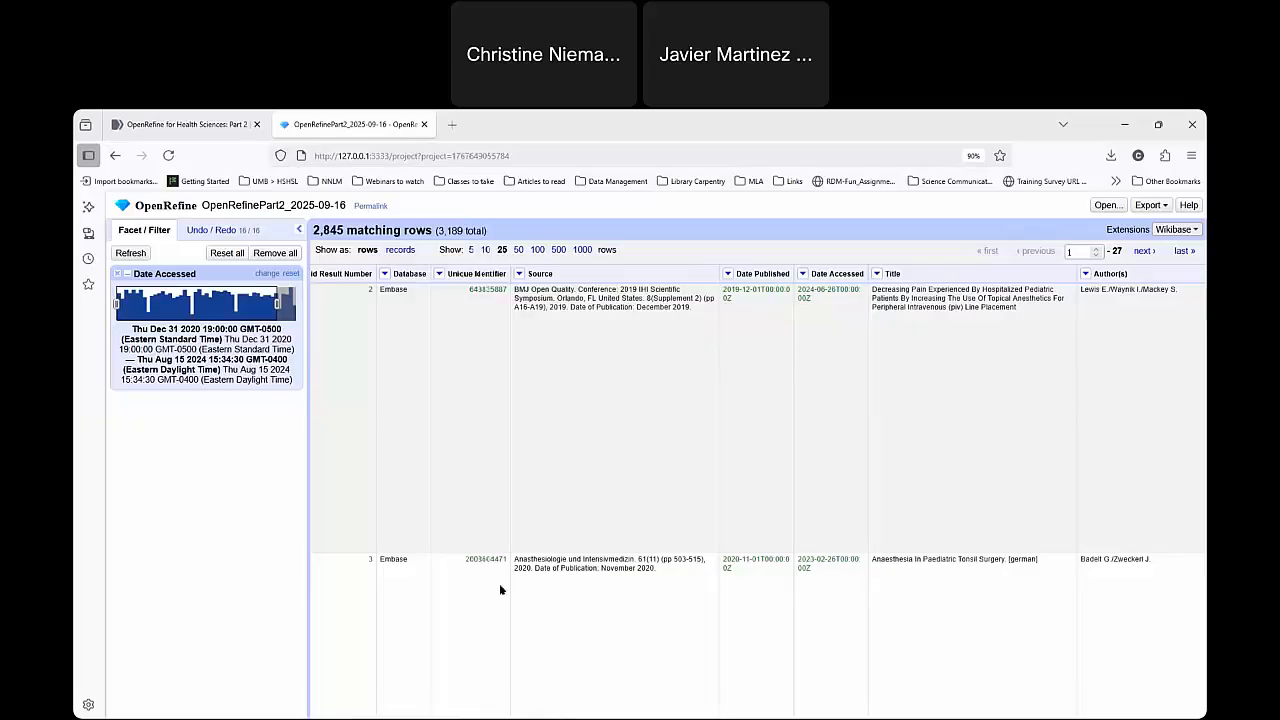
pyautogui.moveTo(284, 310); pyautogui.dragTo(263, 305)
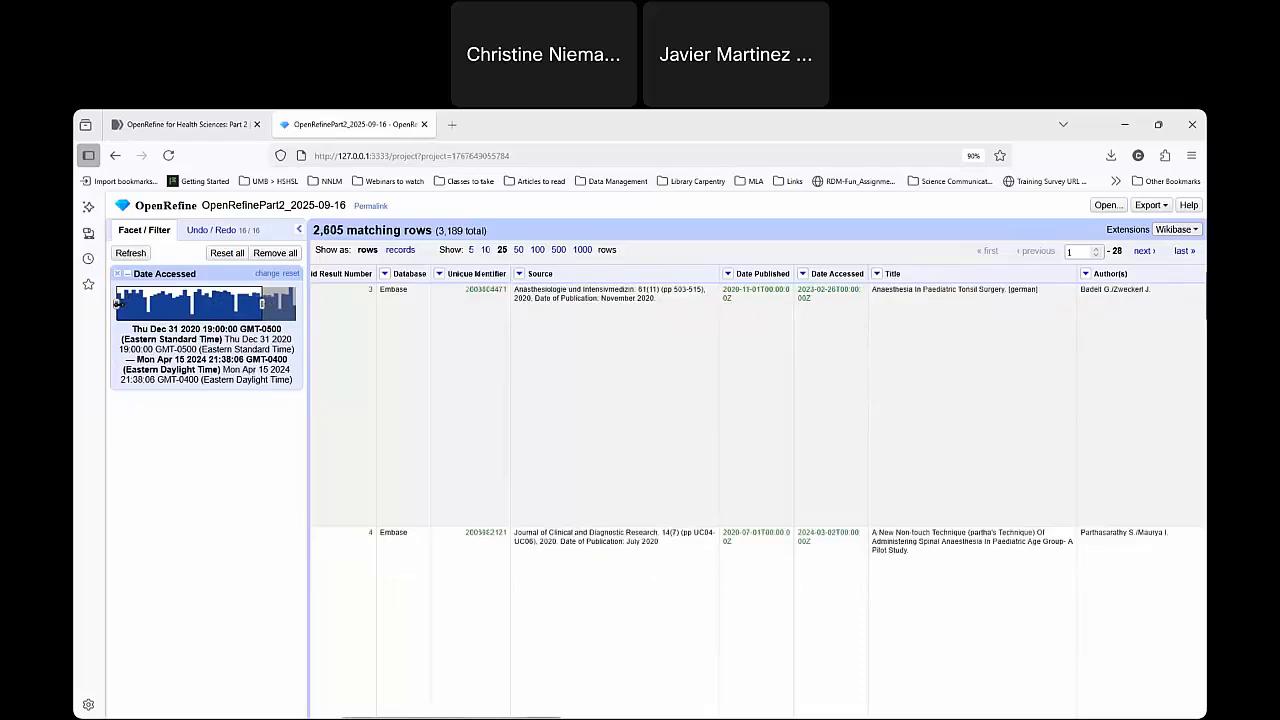
pyautogui.moveTo(120, 304); pyautogui.dragTo(168, 303)
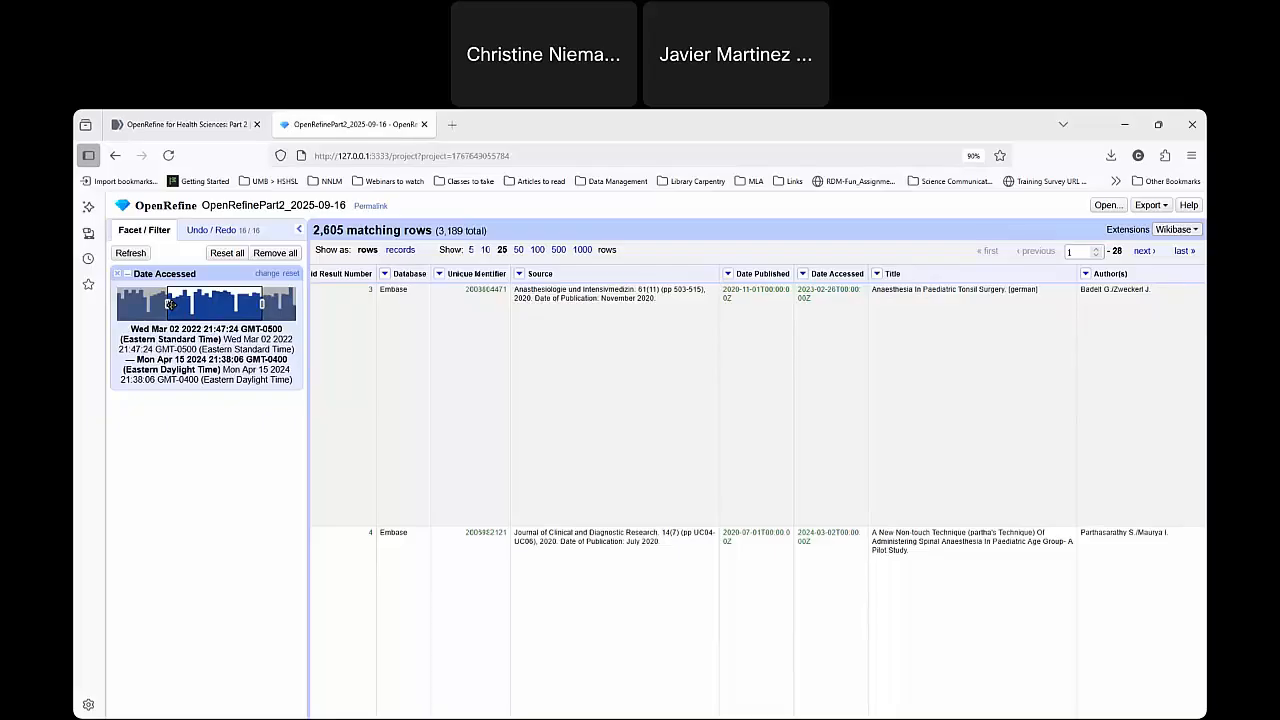
pyautogui.moveTo(171, 304); pyautogui.dragTo(164, 306)
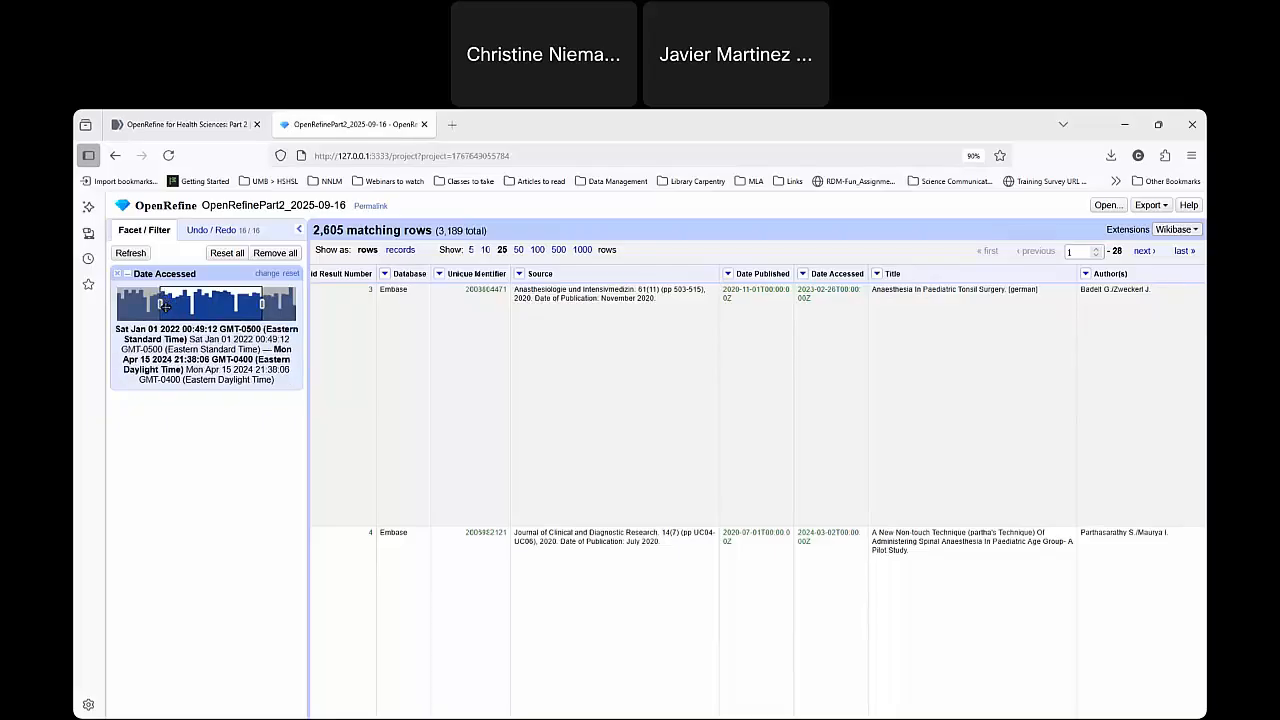
pyautogui.moveTo(264, 301)
pyautogui.mouseDown()
pyautogui.moveTo(195, 302)
pyautogui.moveTo(245, 303)
pyautogui.mouseUp()
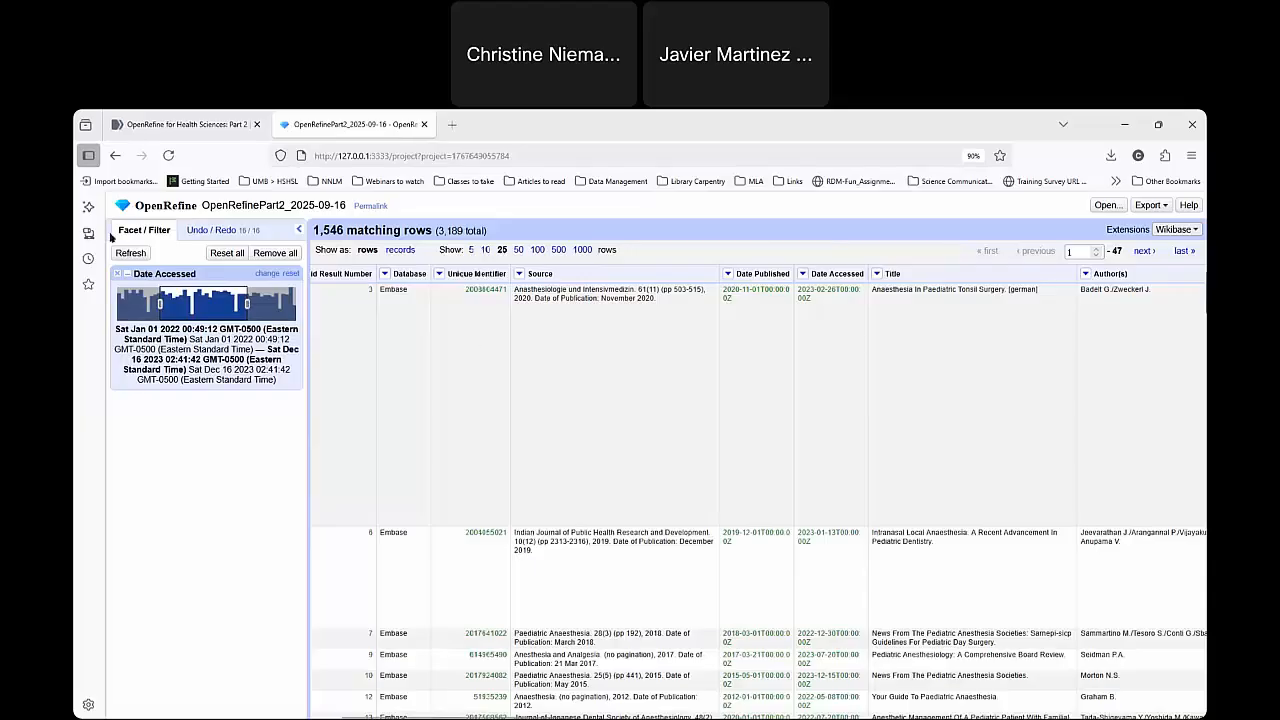
pyautogui.click(728, 273)
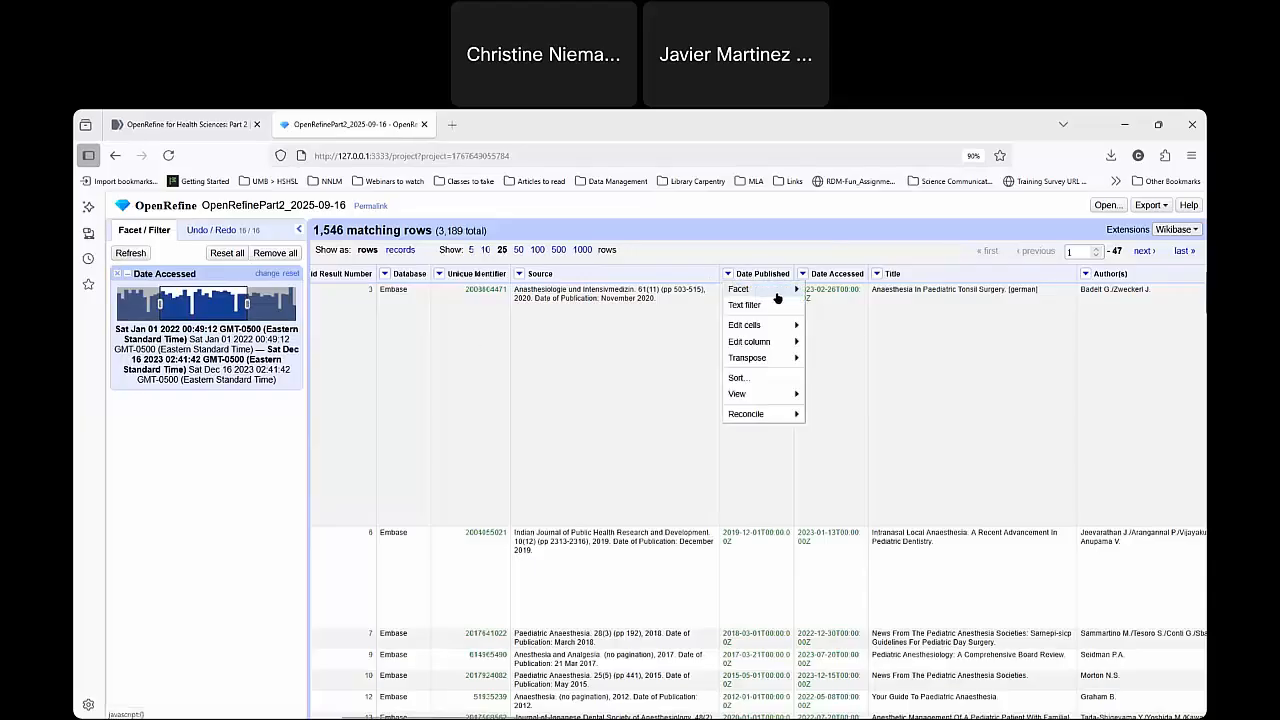
pyautogui.moveTo(777, 296)
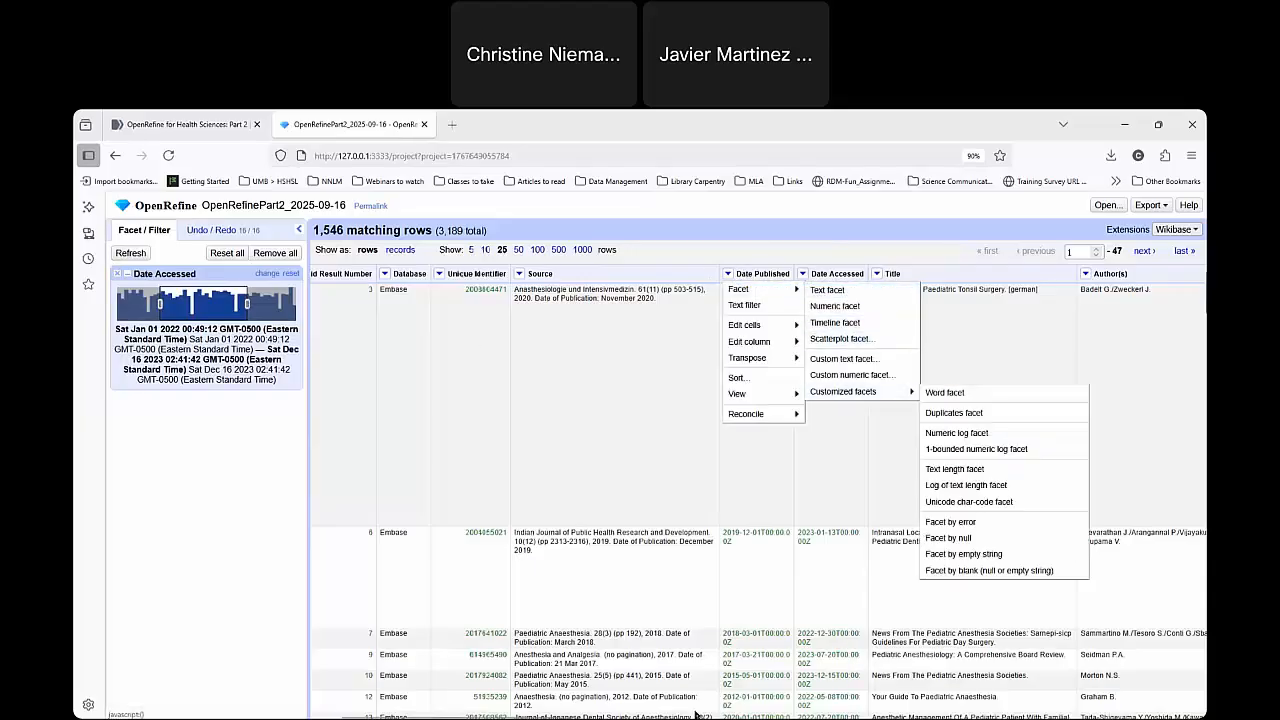
pyautogui.click(592, 477)
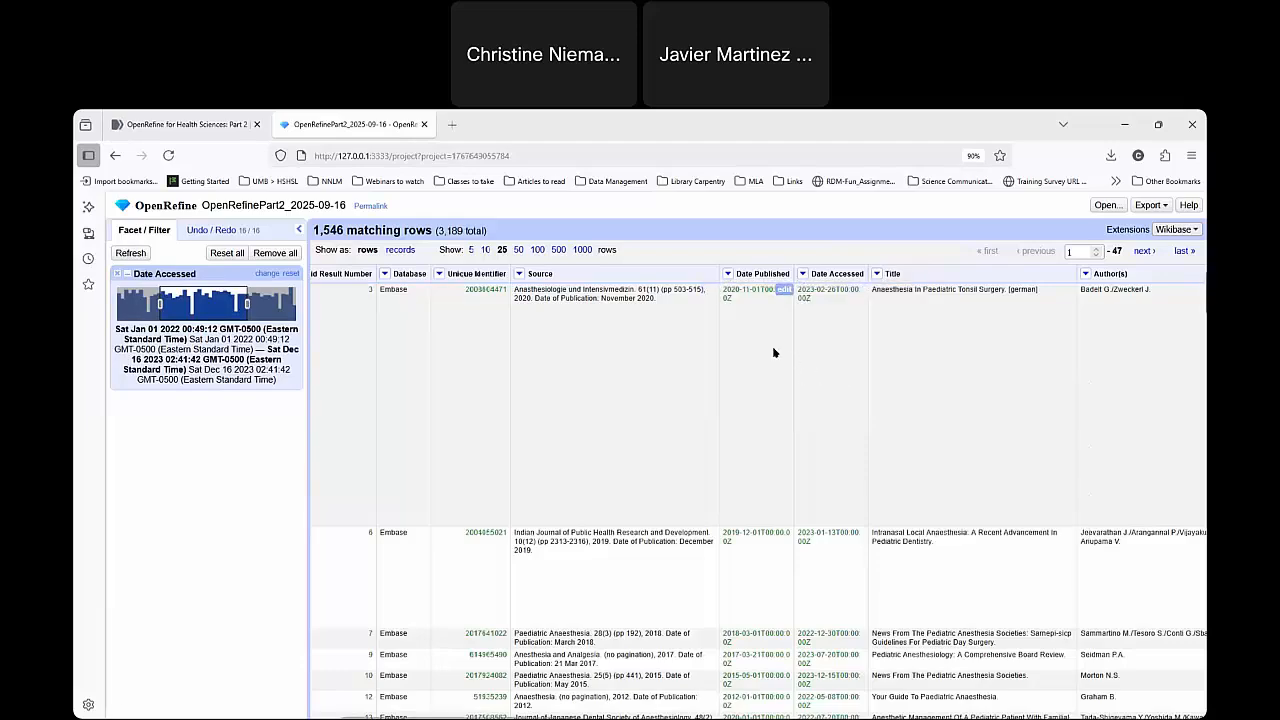
pyautogui.click(727, 273)
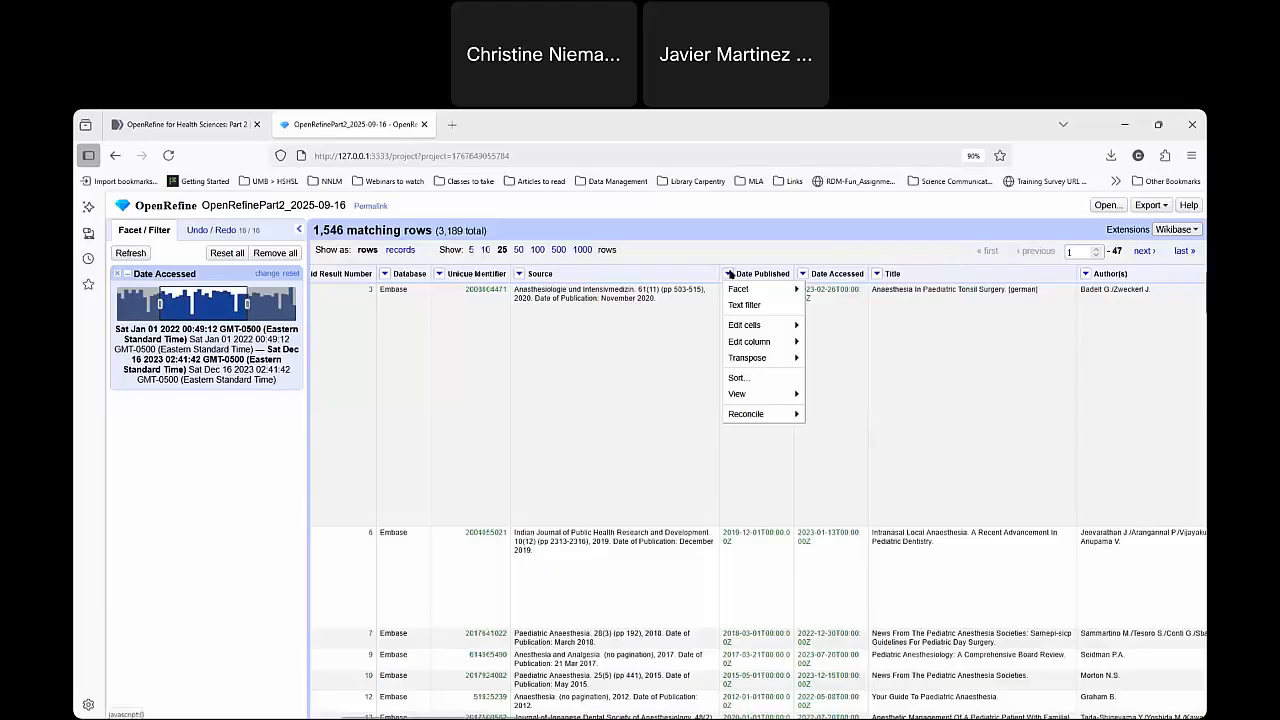
pyautogui.click(818, 274)
pyautogui.click(806, 274)
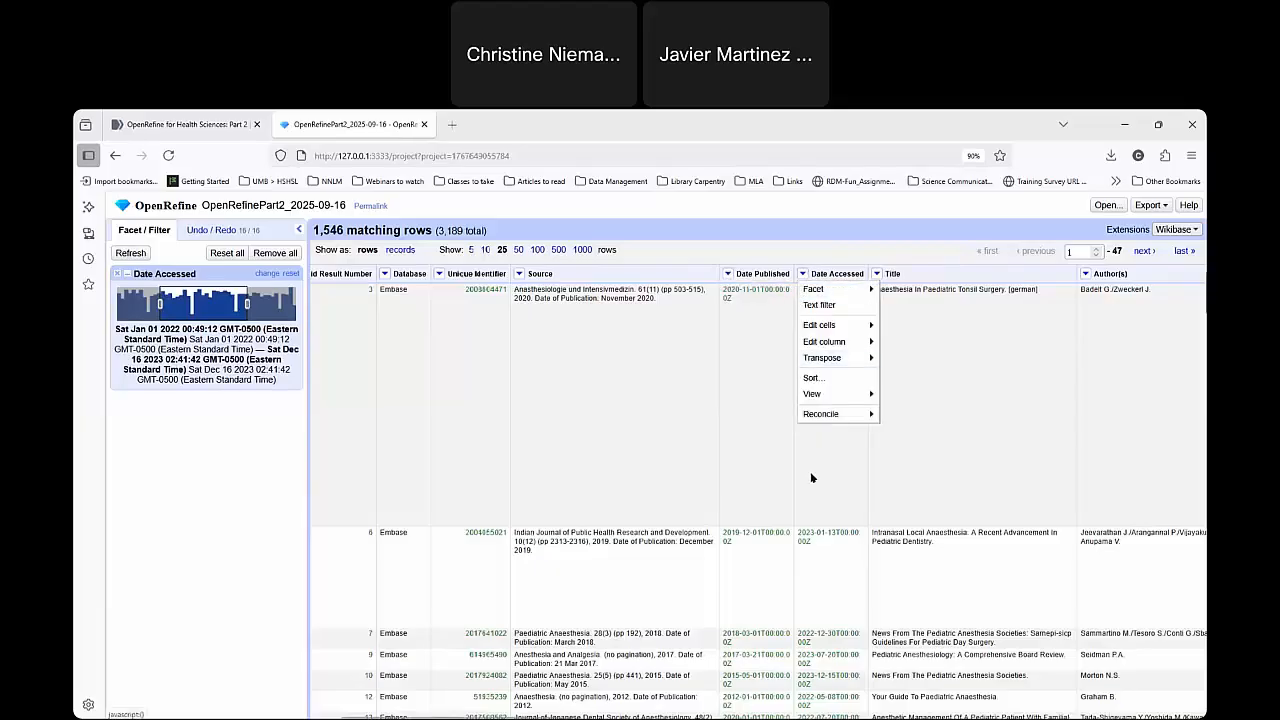
pyautogui.click(750, 395)
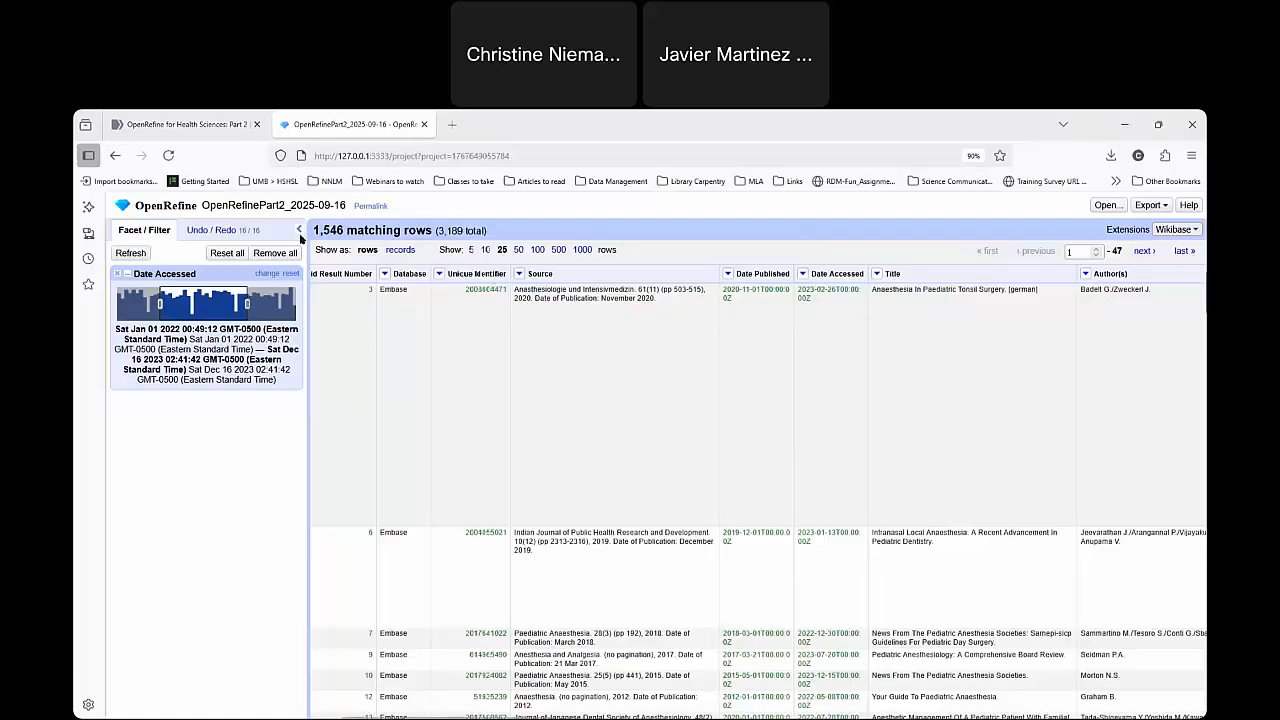
# Remove the Date Accessed facet and start a new column based on Date Published, naming it YearPublished.
pyautogui.click(117, 268)
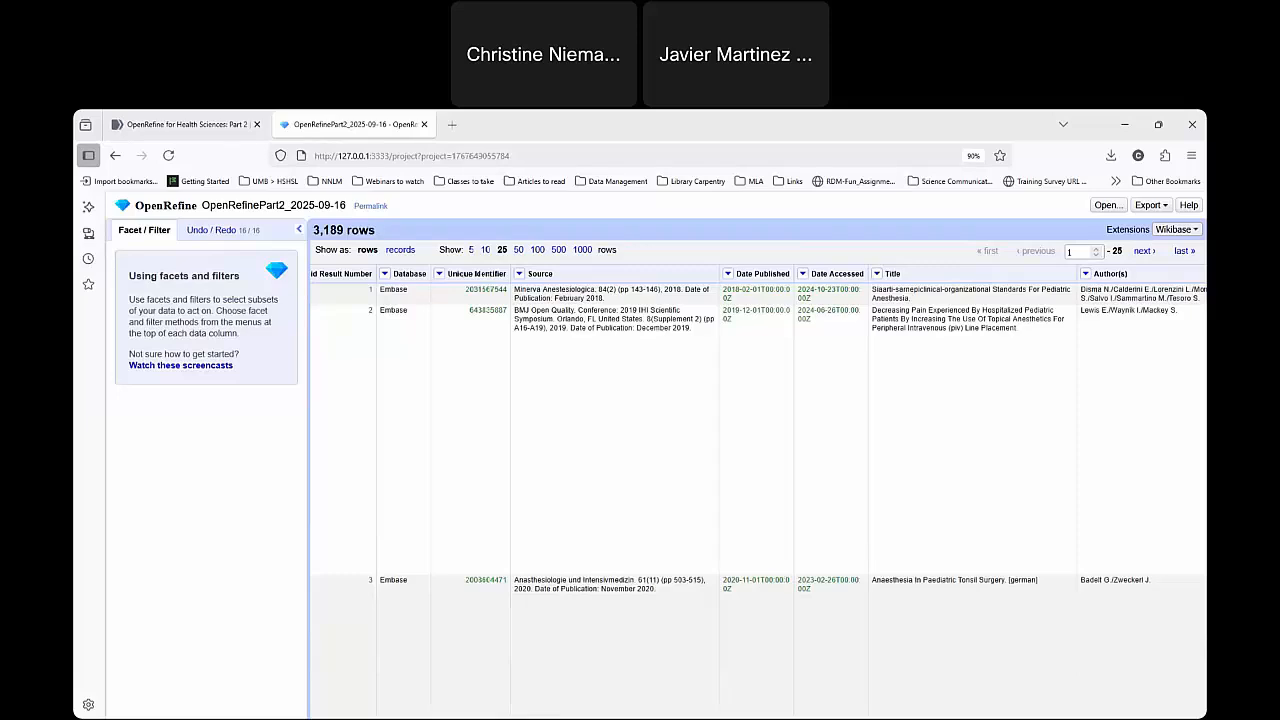
pyautogui.click(726, 273)
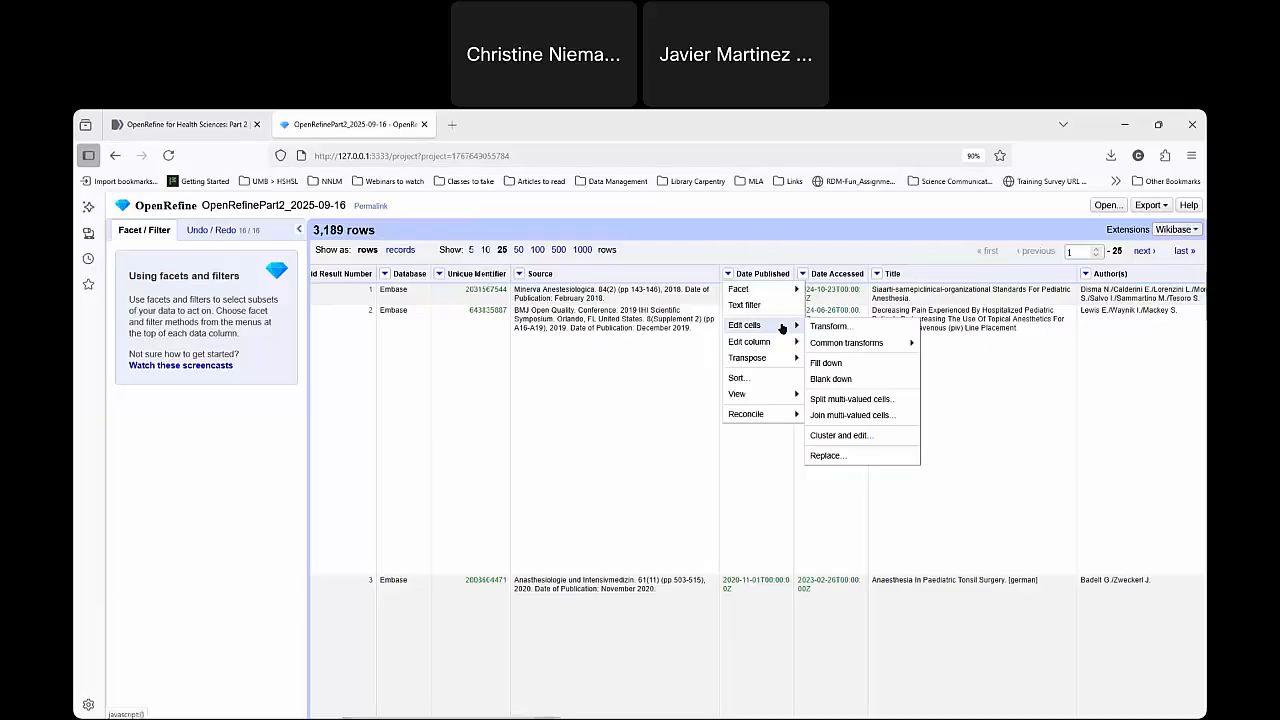
pyautogui.moveTo(785, 344)
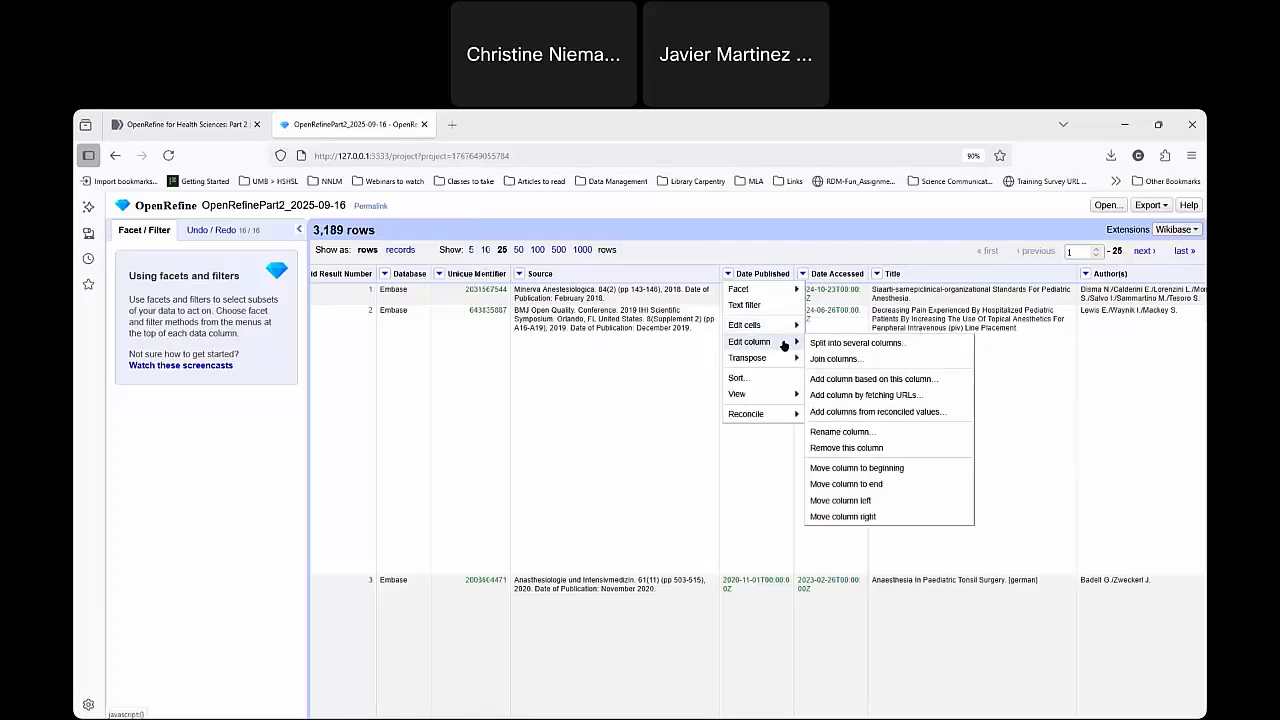
pyautogui.click(883, 380)
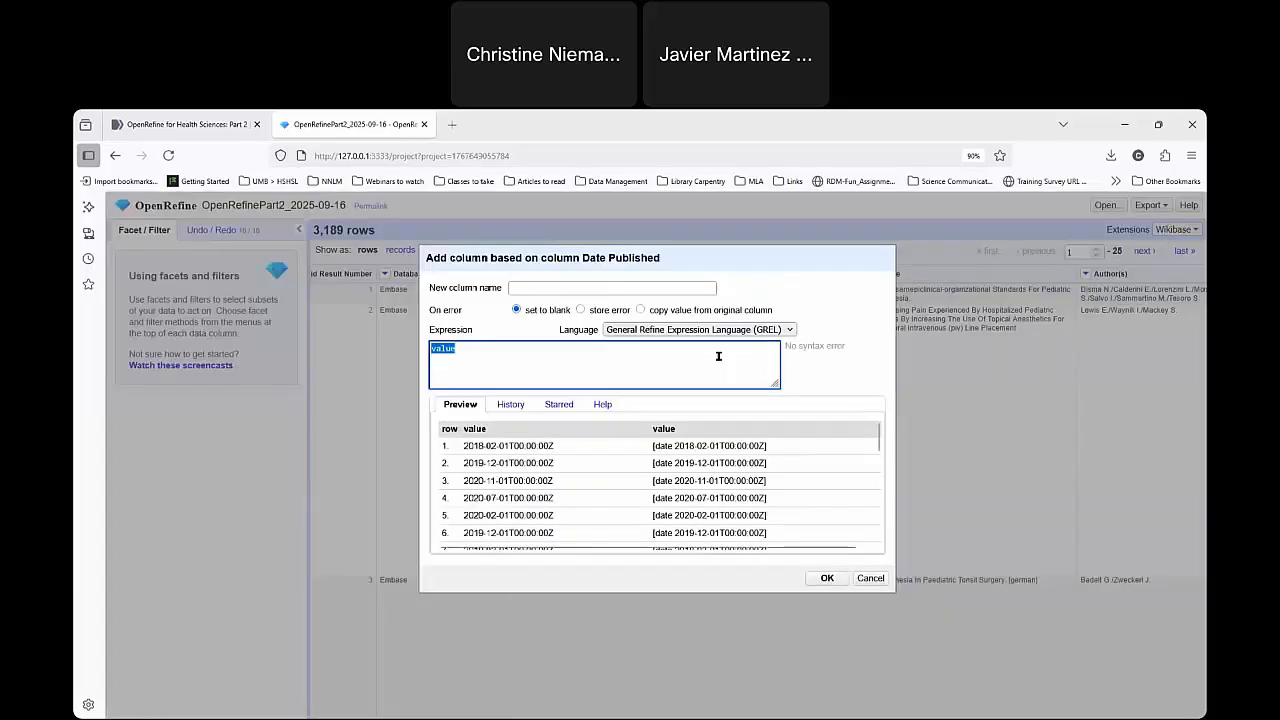
pyautogui.click(531, 286)
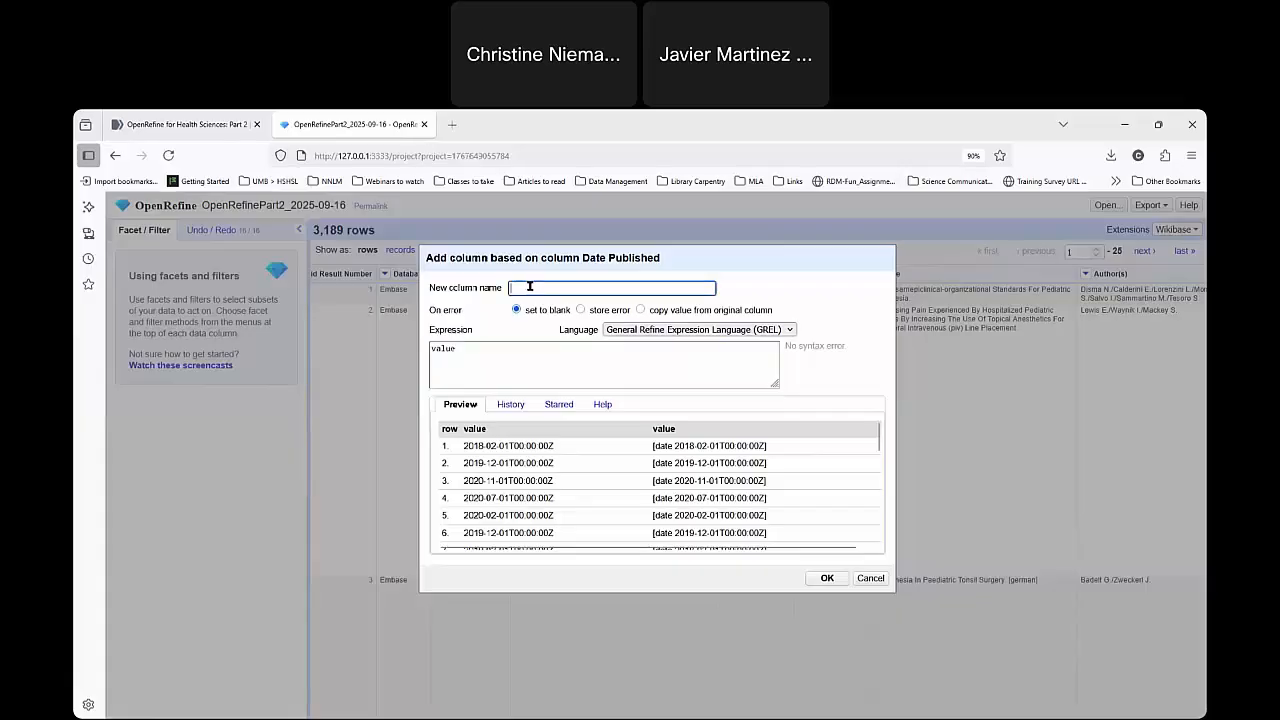
pyautogui.write('YearPu')
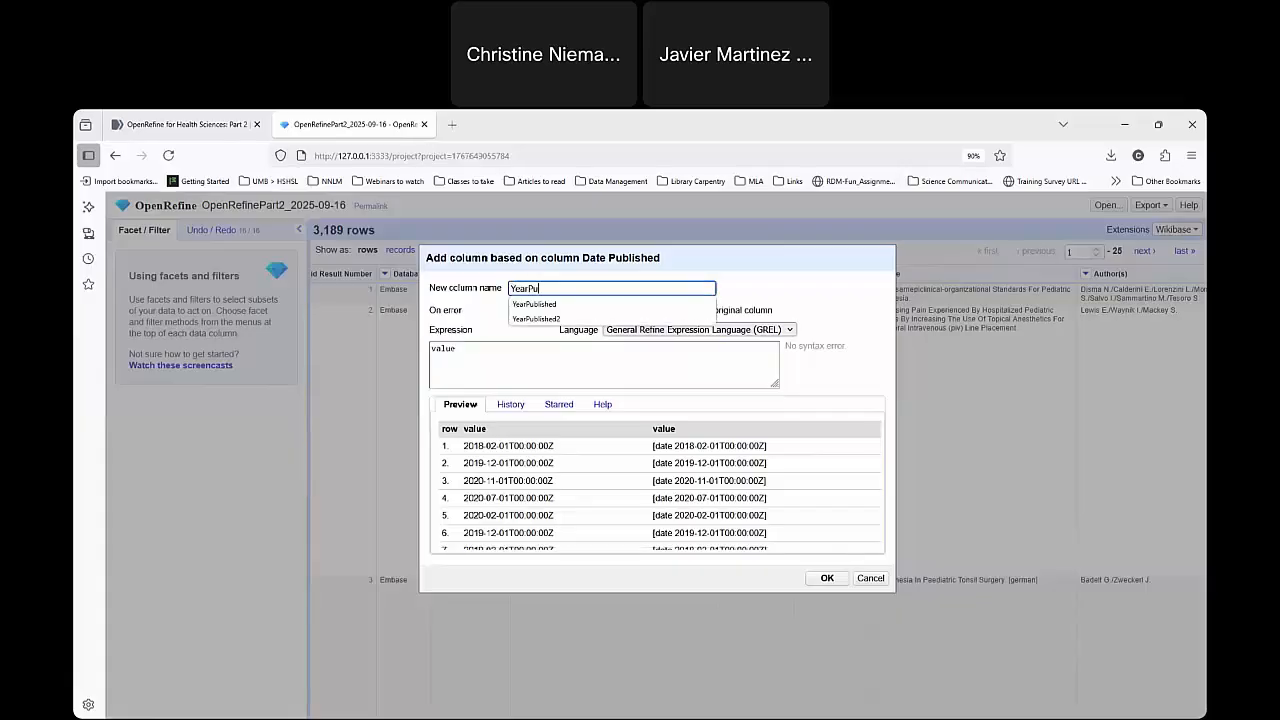
pyautogui.write('blished')
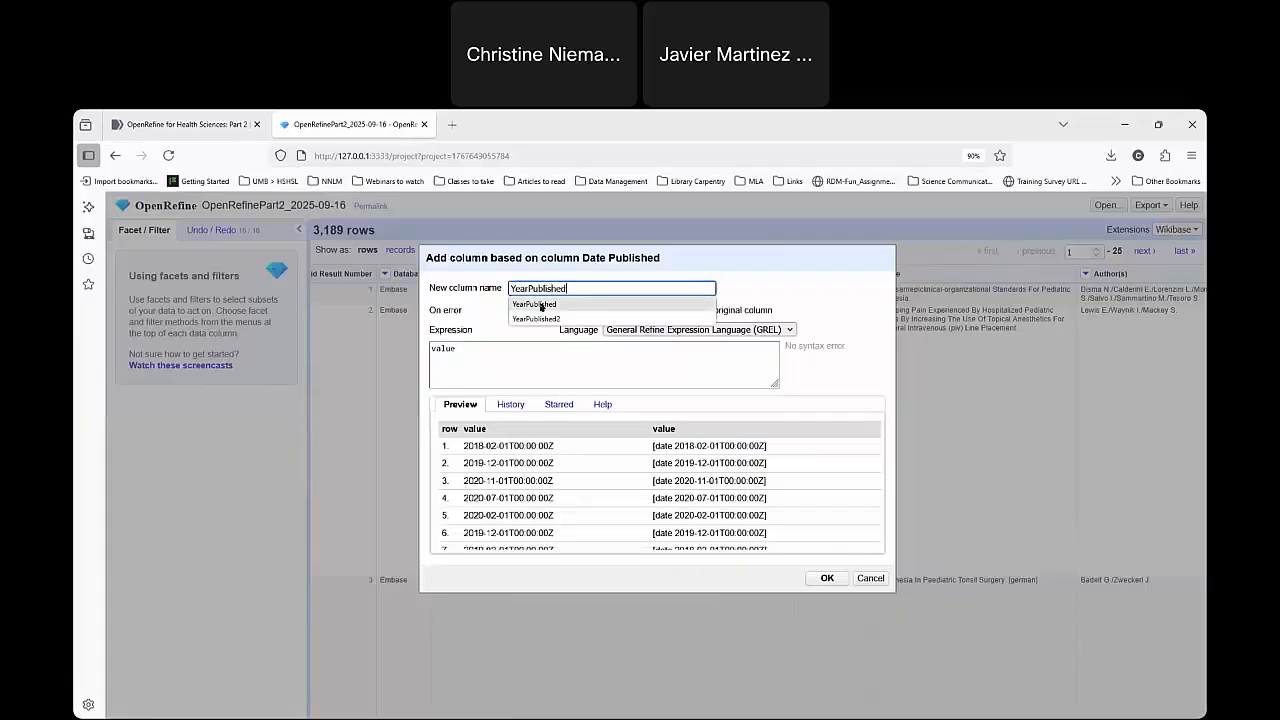
# Enter the GREL expression value.get(0,4) for the new column to extract the four-digit publication year.
pyautogui.click(513, 353)
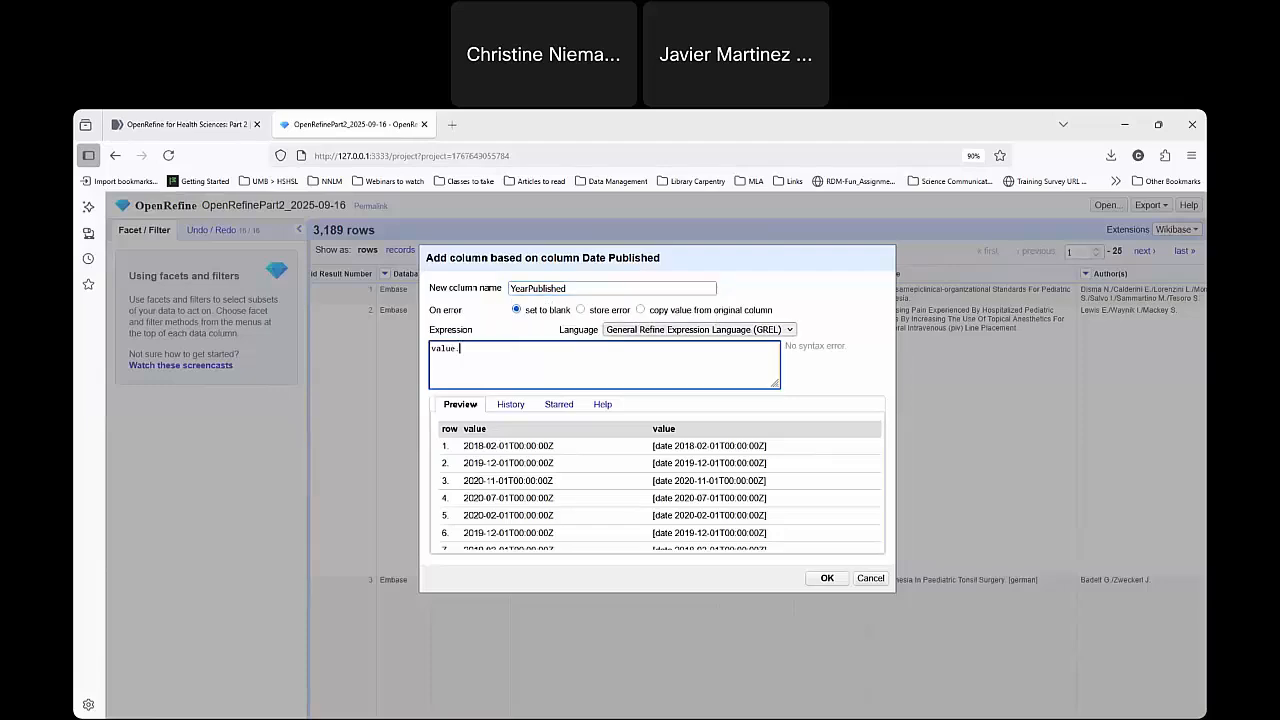
pyautogui.write('.get')
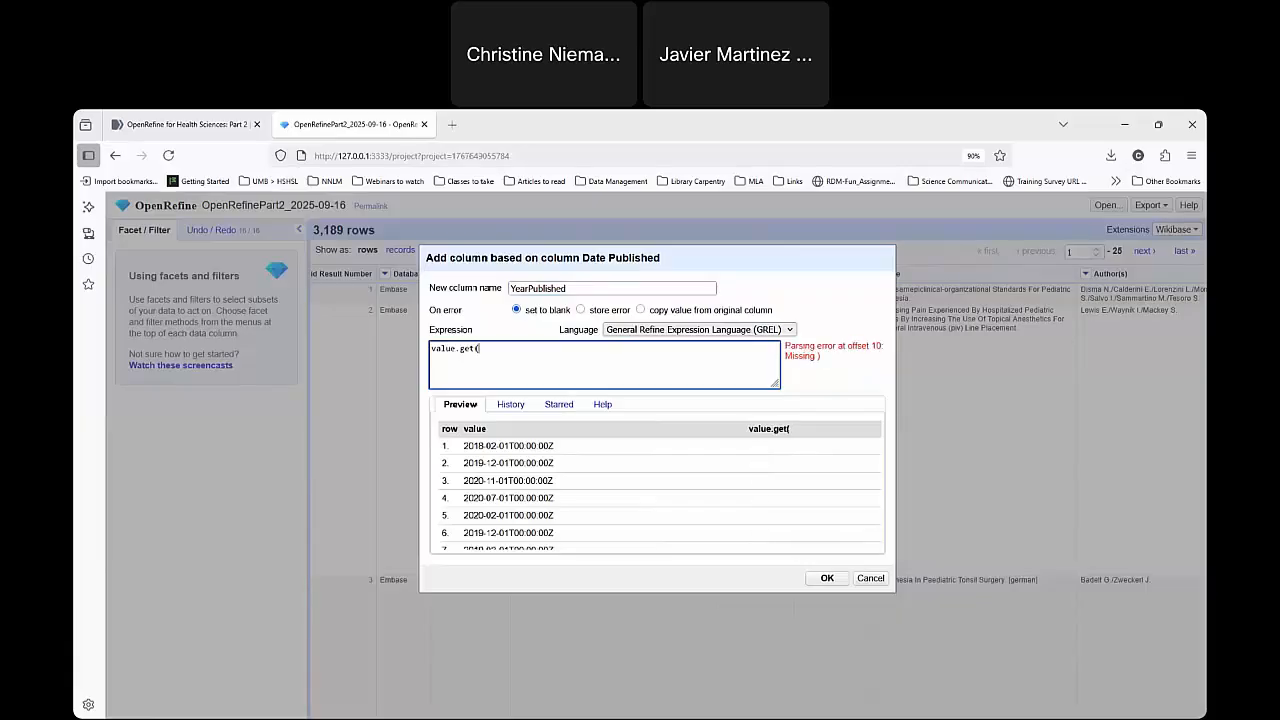
pyautogui.write('(0,4)')
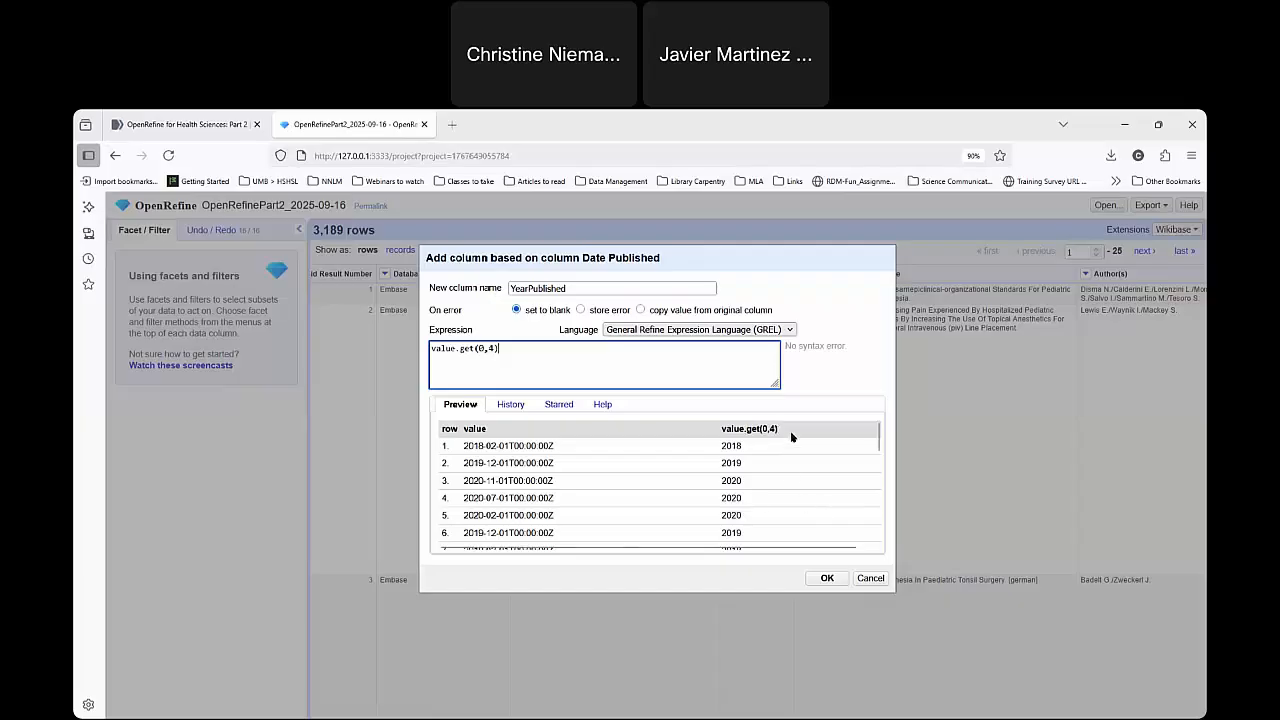
# Review the preview of extracted years and create the YearPublished column from Date Published.
pyautogui.click(827, 579)
pyautogui.scroll(-5, 514, 474)
pyautogui.scroll(5, 700, 489)
pyautogui.scroll(-5, 767, 481)
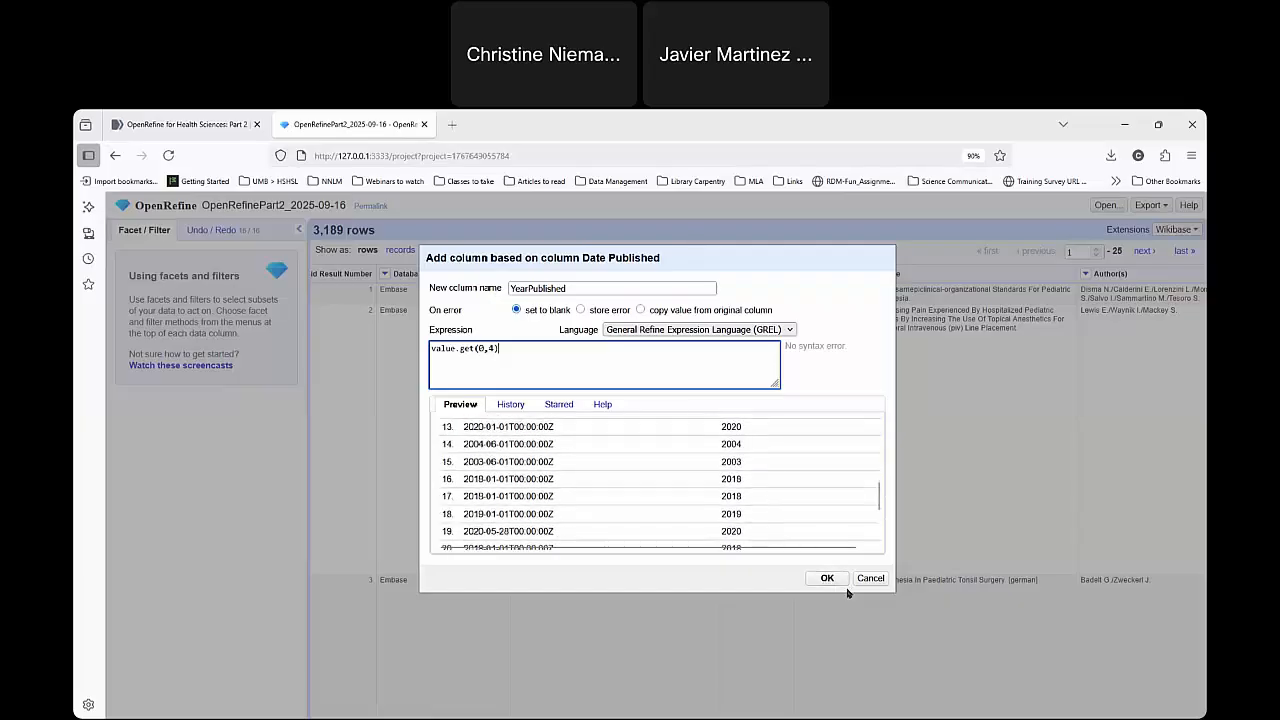
pyautogui.click(827, 578)
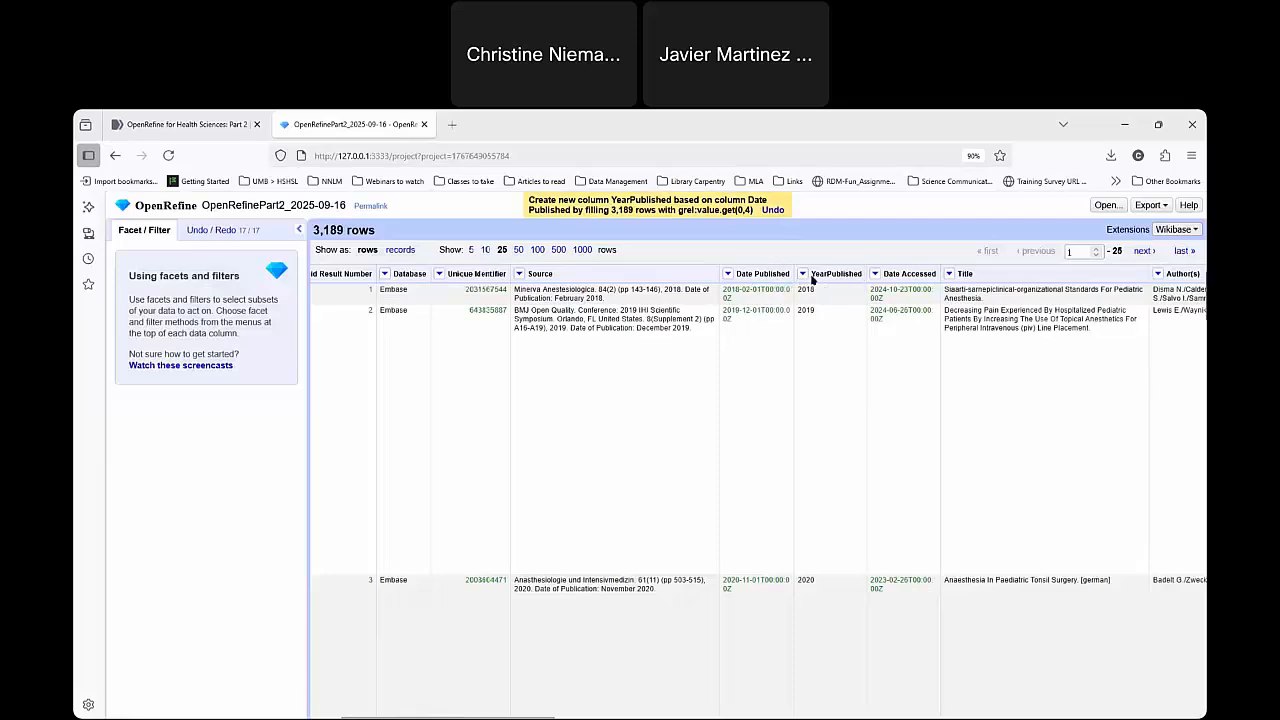
# Add a text facet on YearPublished and enlarge it so all of its choices are listed.
pyautogui.click(803, 274)
pyautogui.click(803, 274)
pyautogui.click(803, 274)
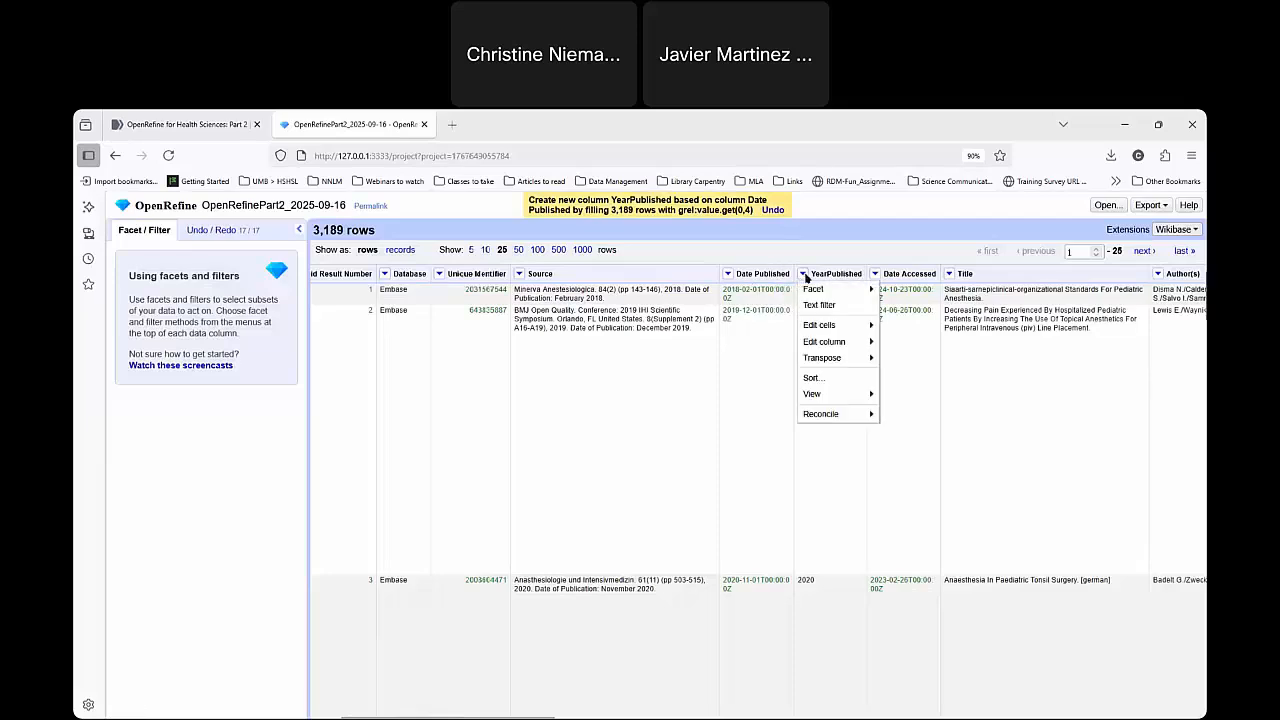
pyautogui.moveTo(812, 289)
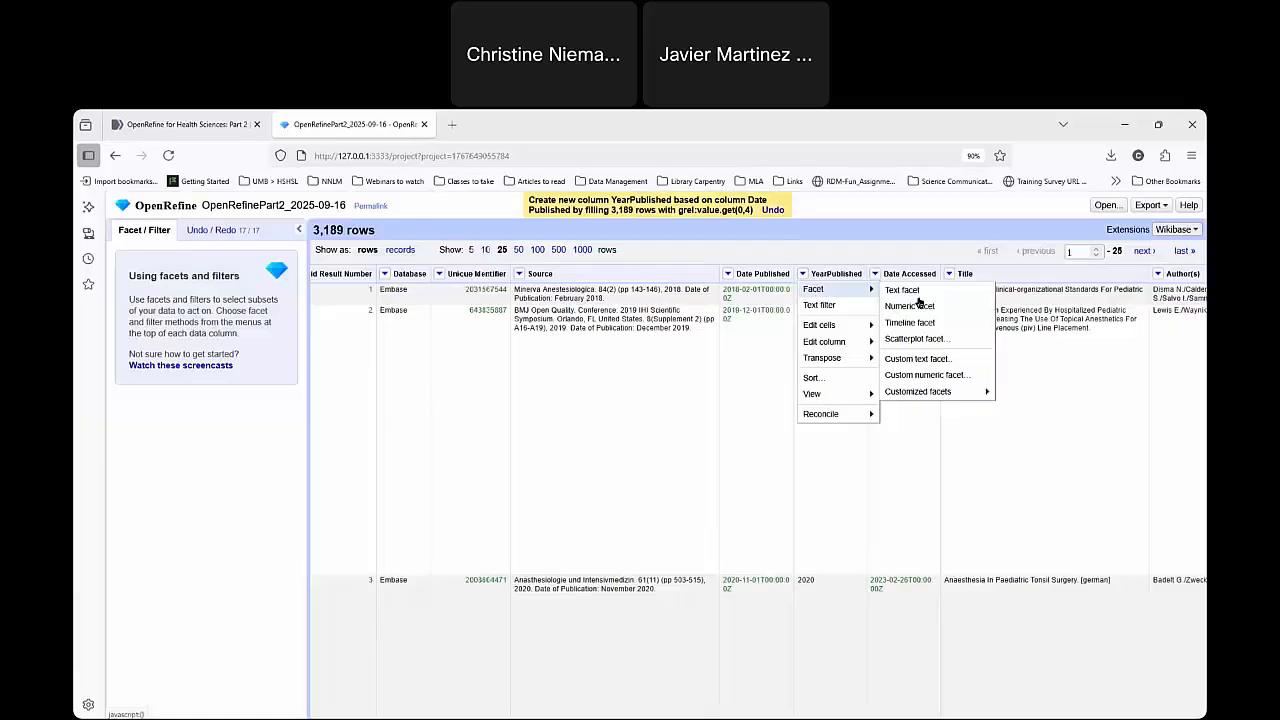
pyautogui.click(832, 658)
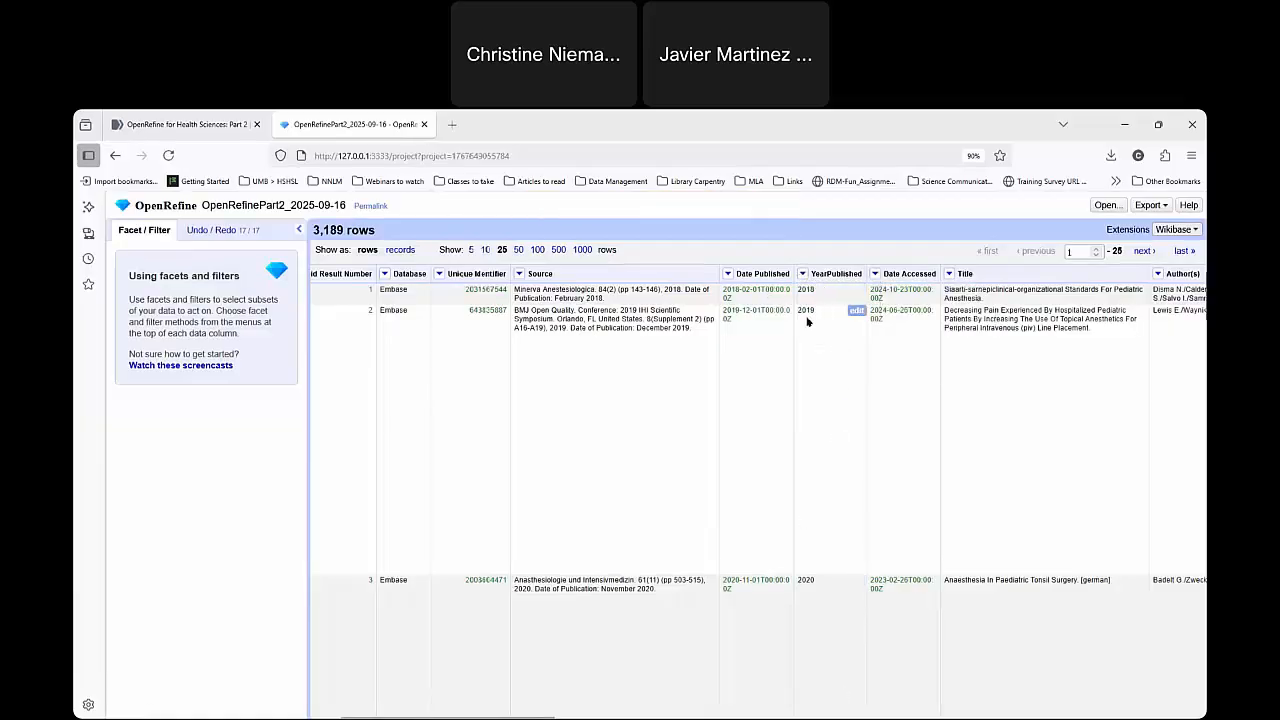
pyautogui.click(802, 273)
pyautogui.moveTo(823, 289)
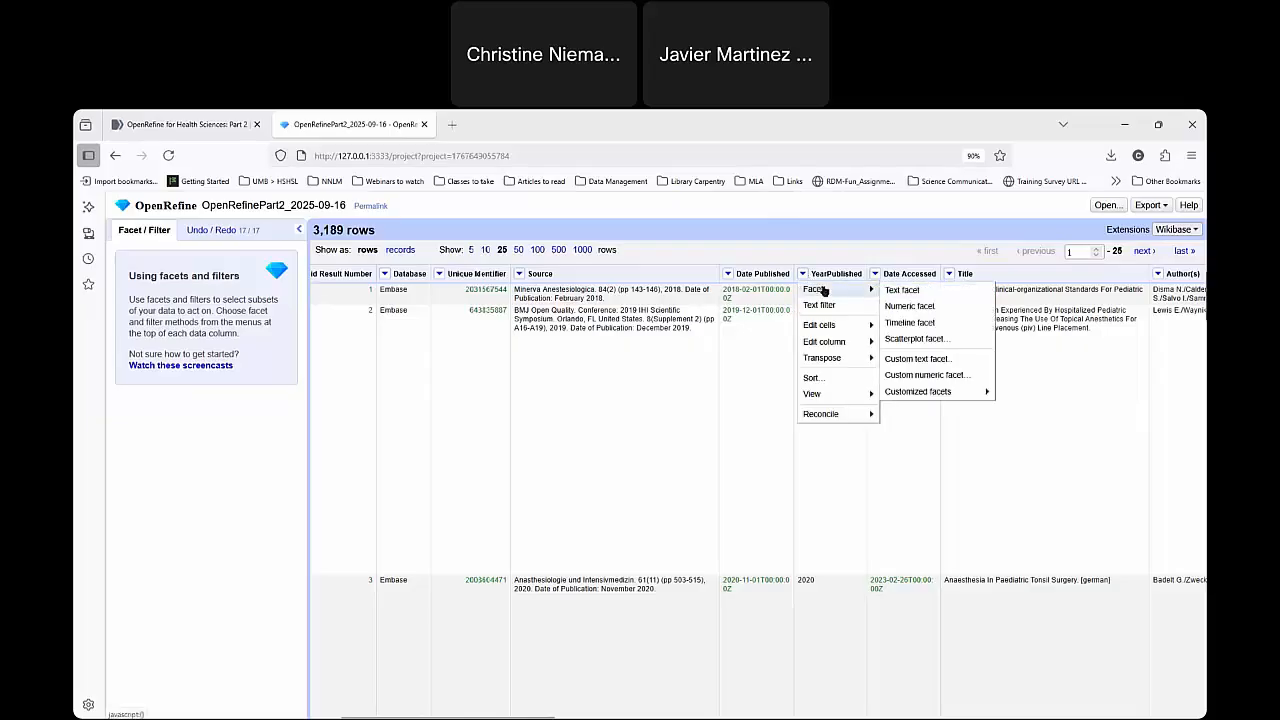
pyautogui.click(920, 291)
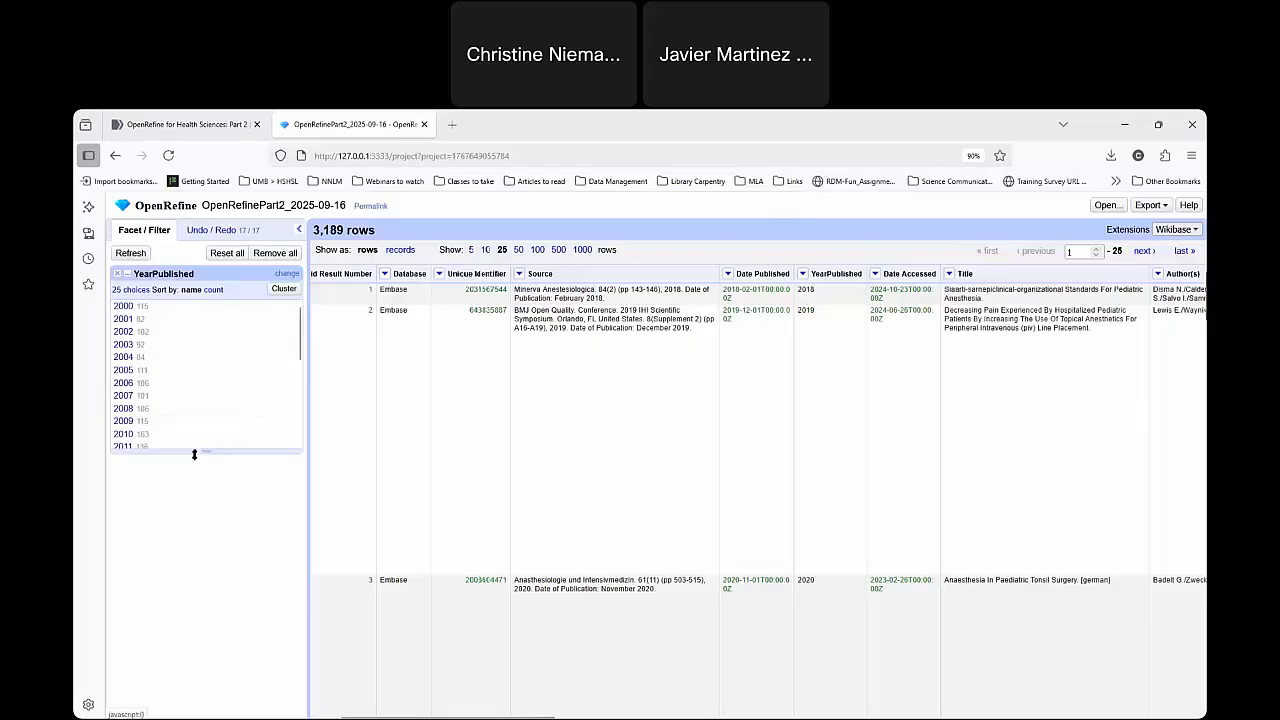
pyautogui.moveTo(196, 455); pyautogui.dragTo(220, 674)
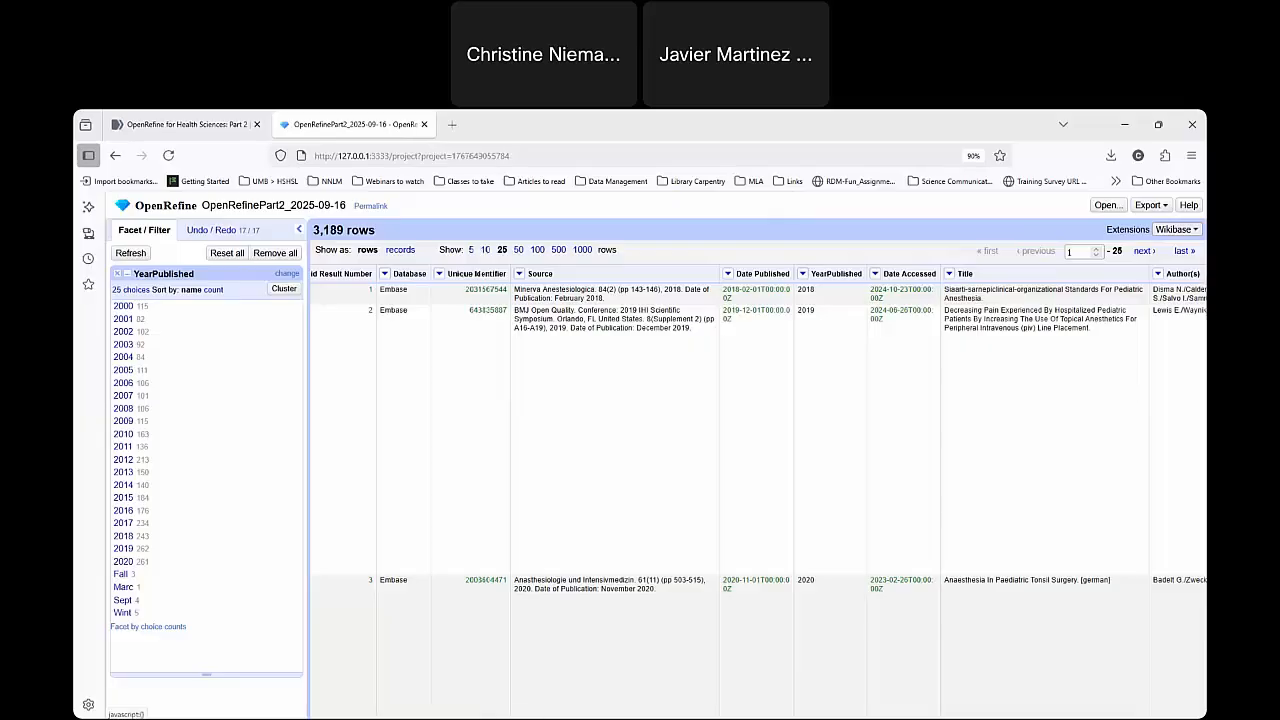
# Filter the YearPublished facet to Fall and set the YearPublished cell of the Fall 2004 record to 2004.
pyautogui.click(120, 574)
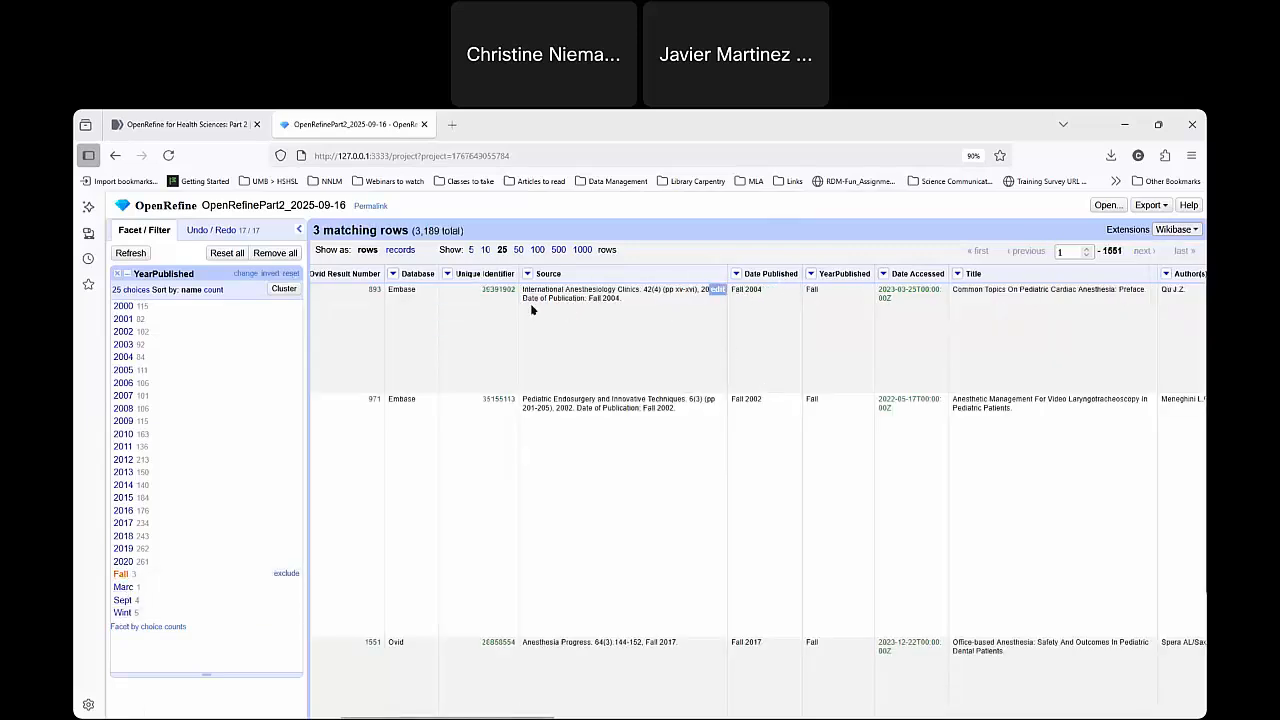
pyautogui.moveTo(741, 290); pyautogui.dragTo(777, 291)
pyautogui.click(758, 288)
pyautogui.click(864, 290)
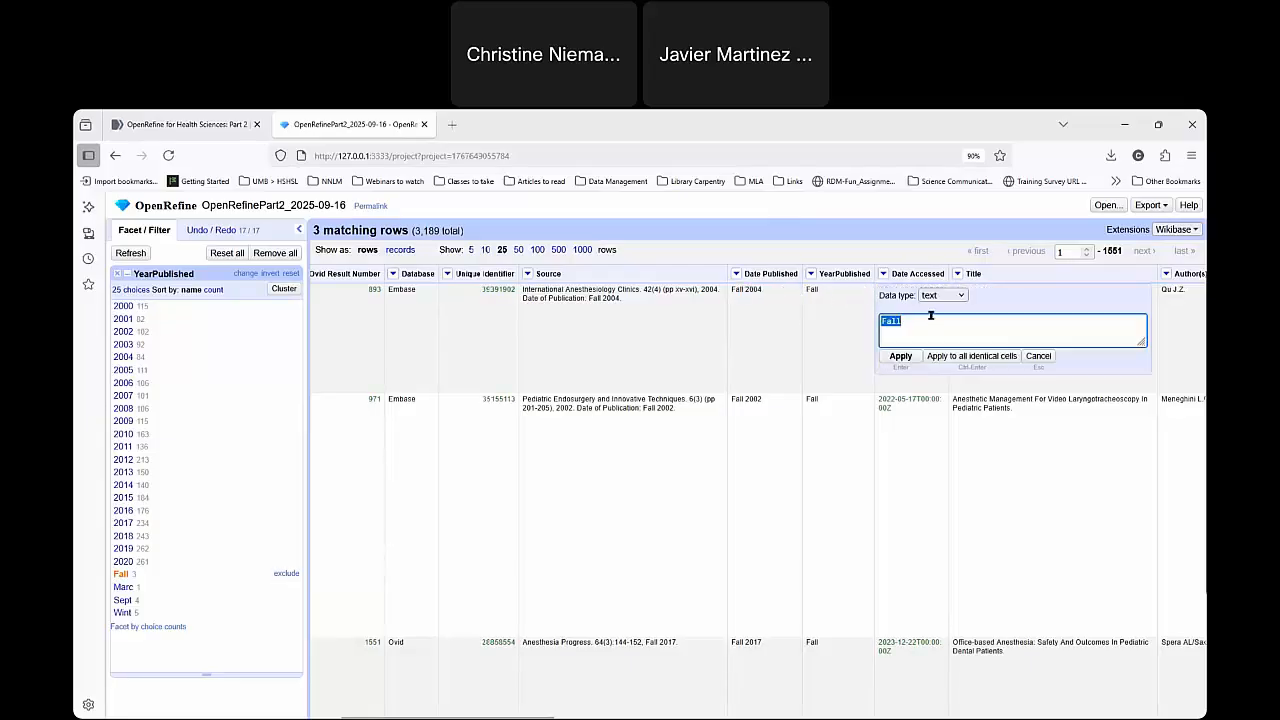
pyautogui.write('2004')
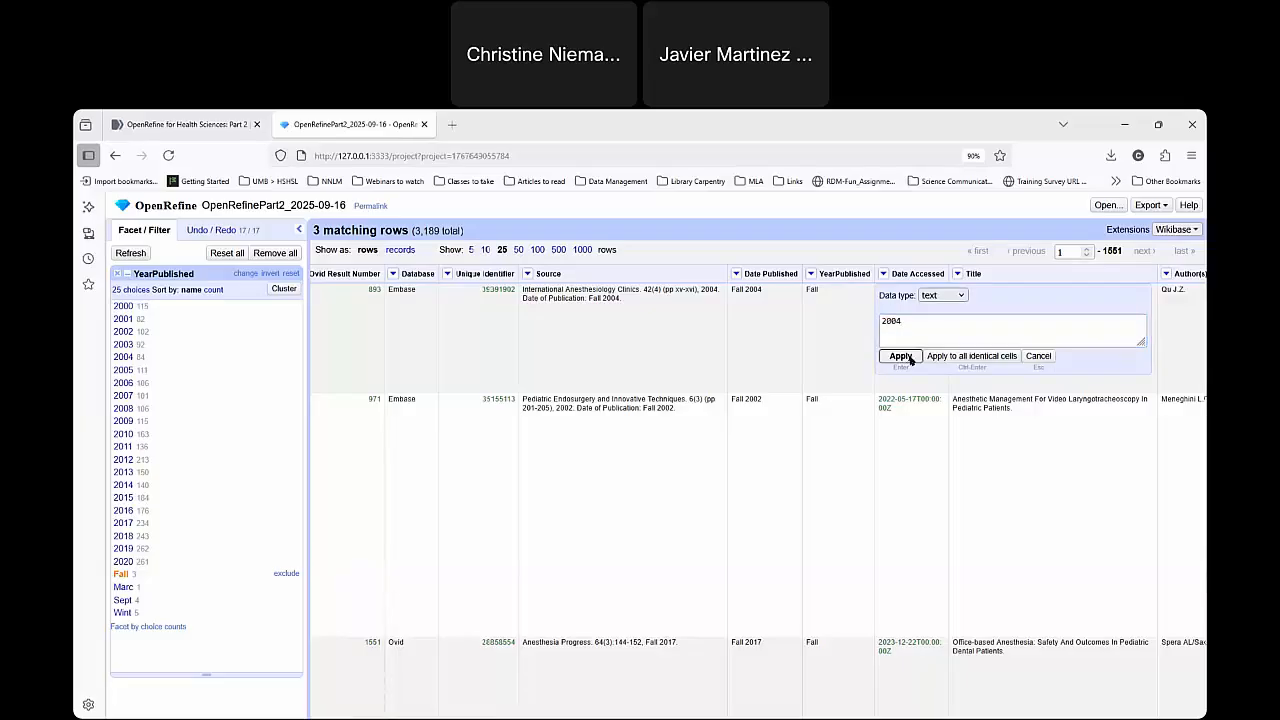
pyautogui.click(898, 356)
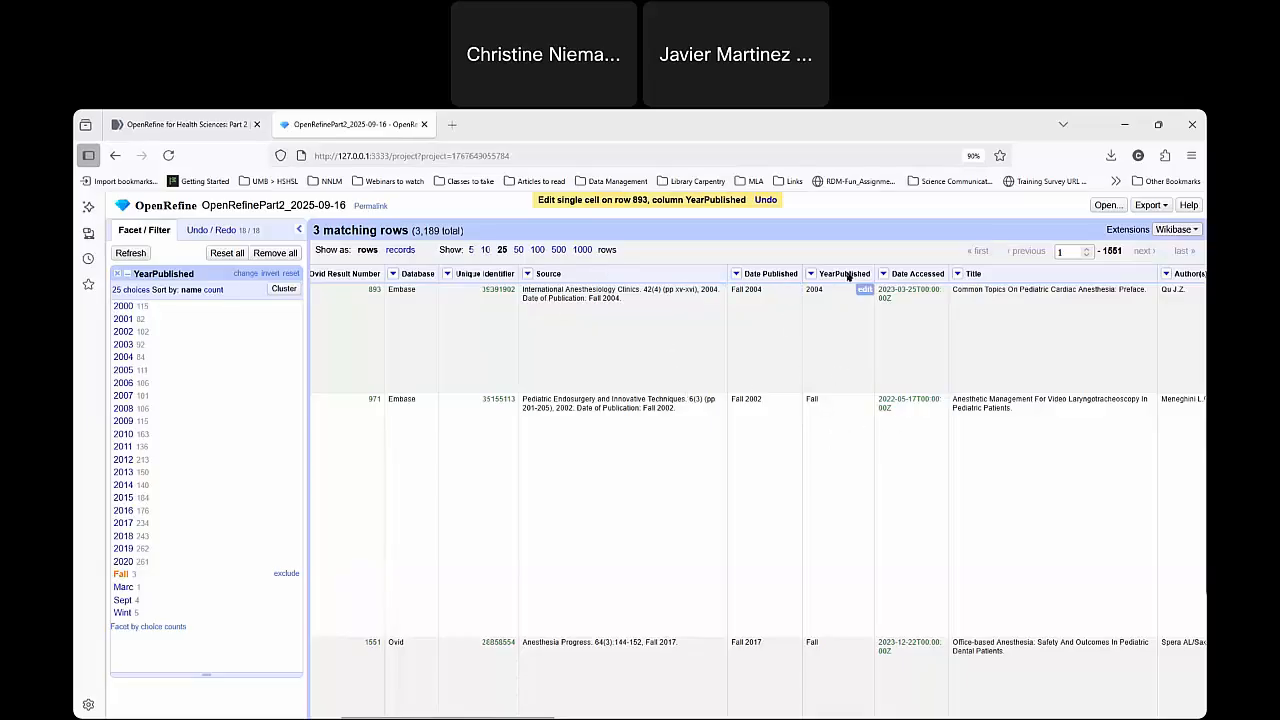
# Set the YearPublished cell of the Fall 2002 record to 2002.
pyautogui.click(864, 400)
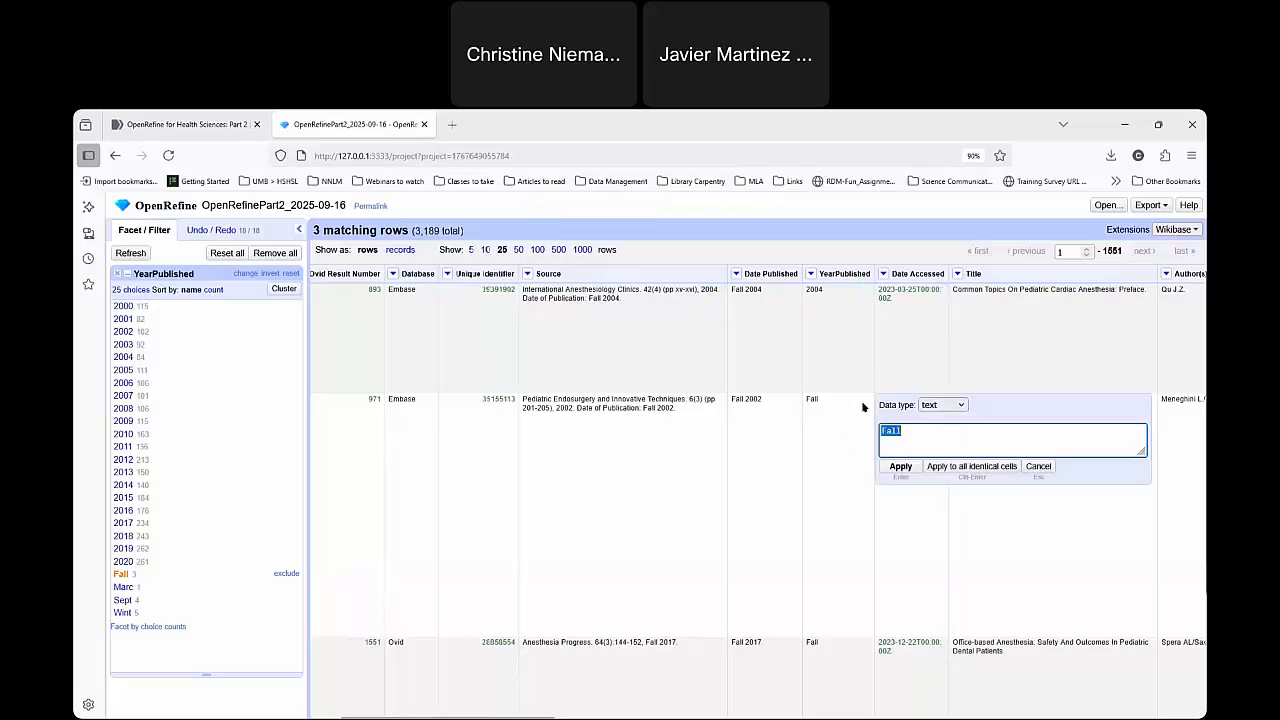
pyautogui.write('2002')
pyautogui.click(897, 466)
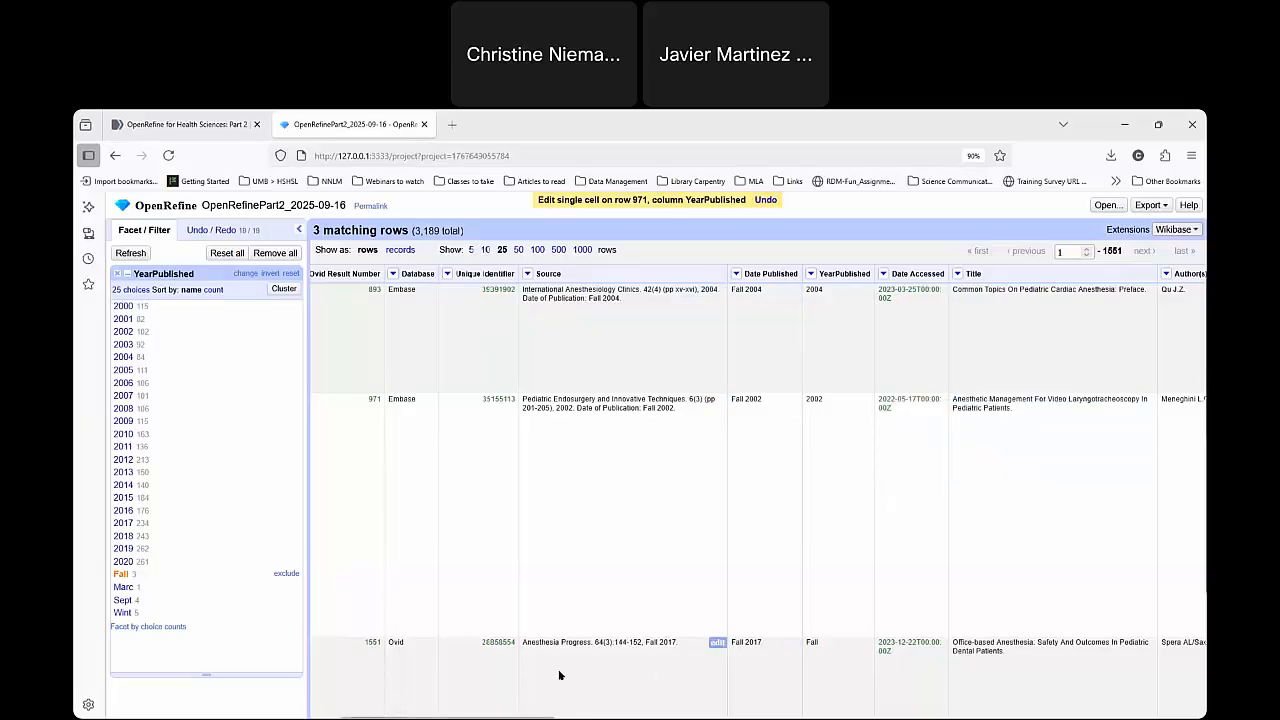
# Set YearPublished to 2019 for the record under the facet choice Marc, and remove the YearPublished facet.
pyautogui.click(123, 587)
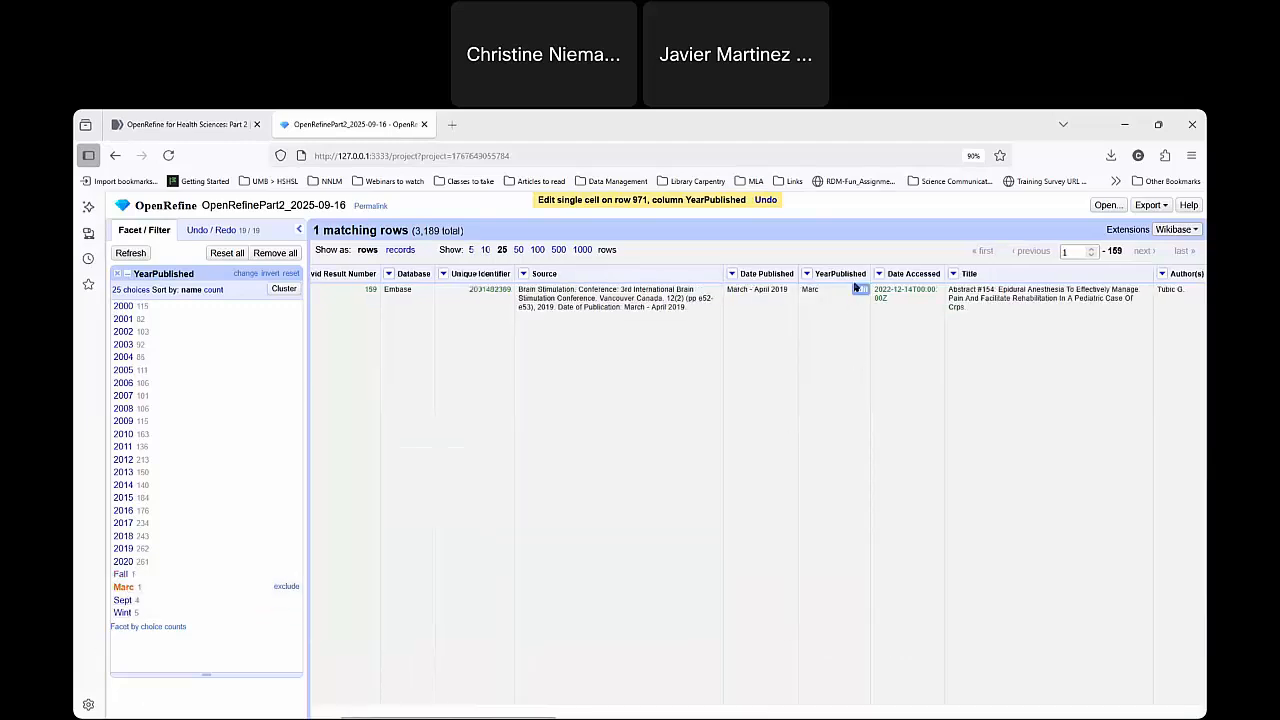
pyautogui.click(860, 289)
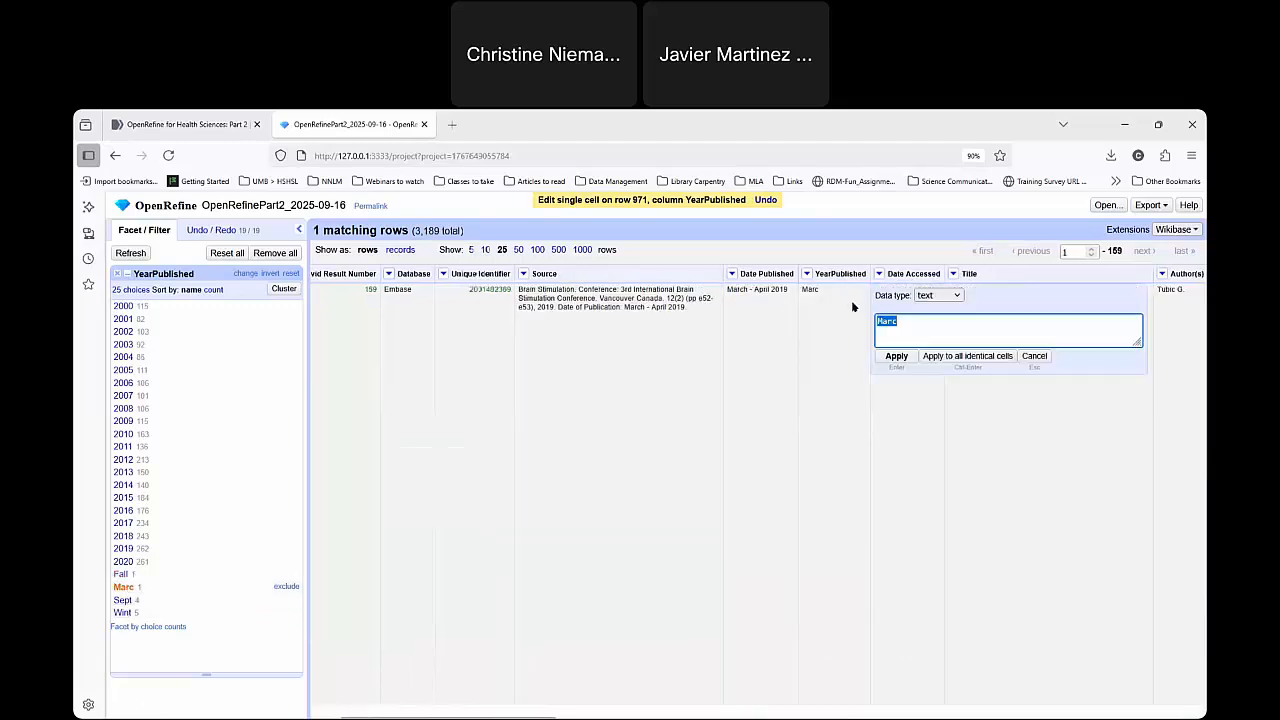
pyautogui.write('2019')
pyautogui.click(896, 357)
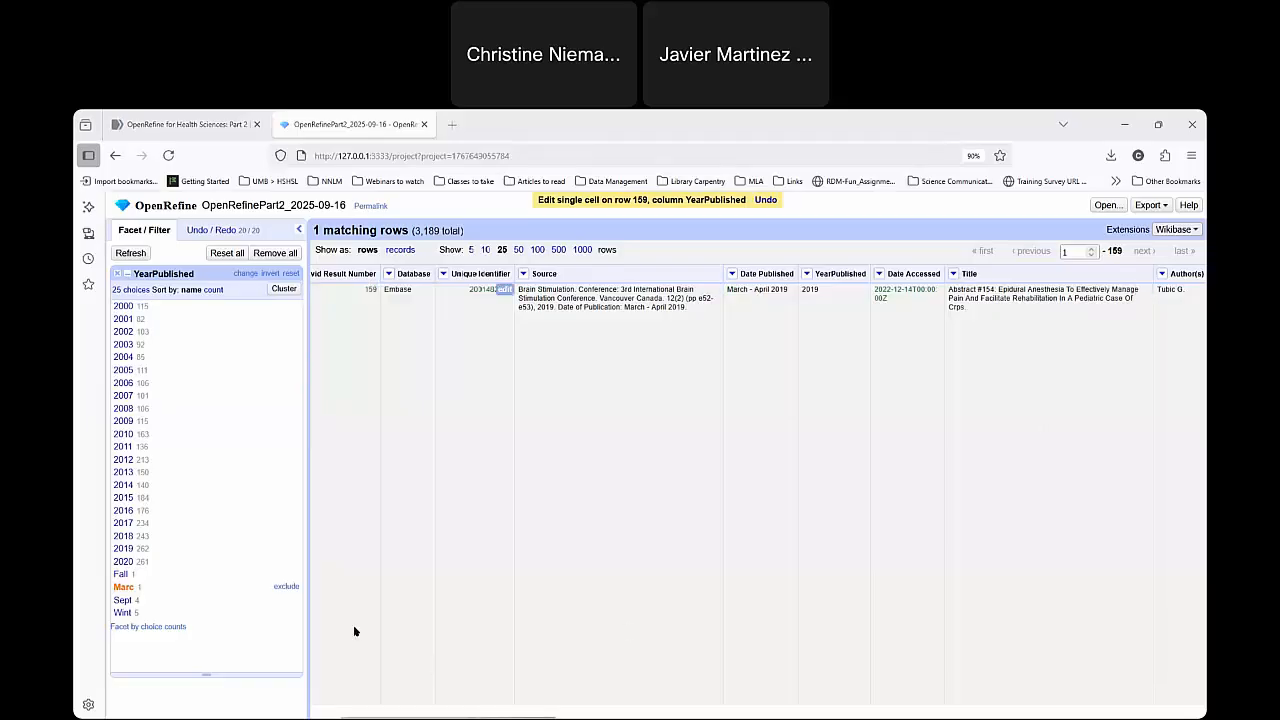
pyautogui.click(120, 276)
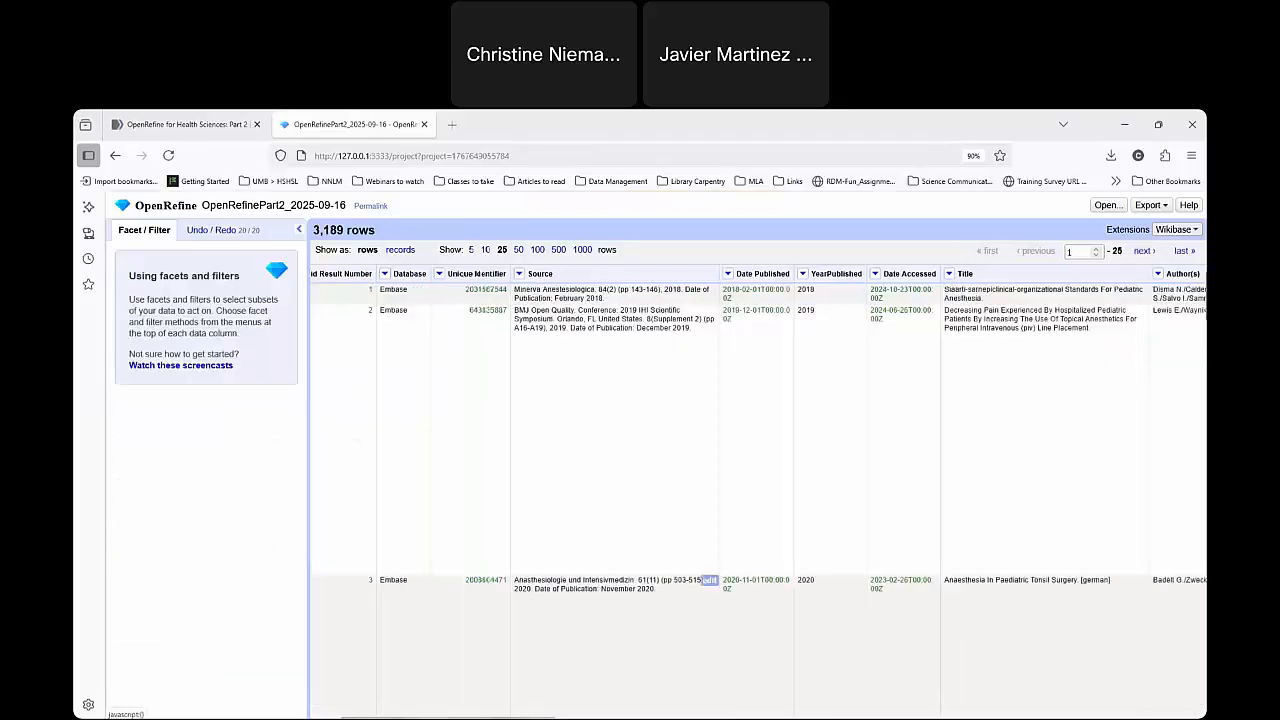
pyautogui.moveTo(496, 717); pyautogui.dragTo(755, 717)
pyautogui.click(757, 275)
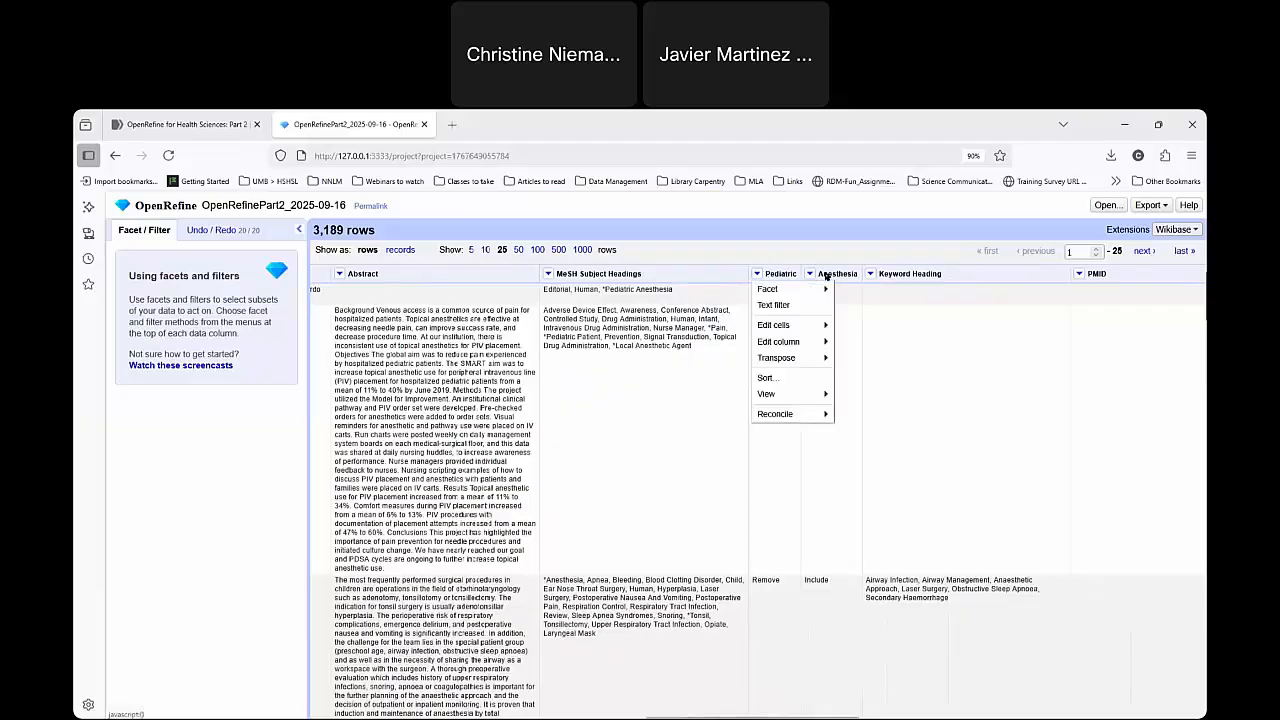
pyautogui.click(829, 279)
pyautogui.moveTo(759, 717); pyautogui.dragTo(454, 717)
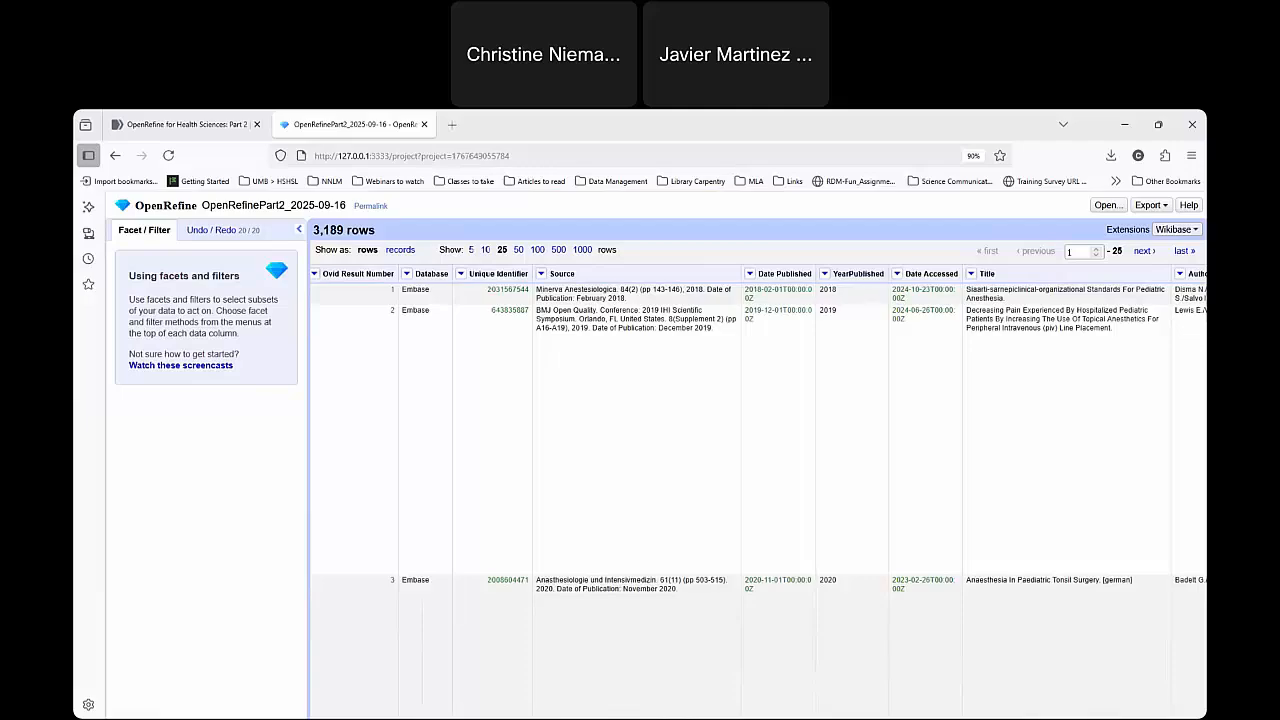
pyautogui.moveTo(505, 716); pyautogui.dragTo(594, 603)
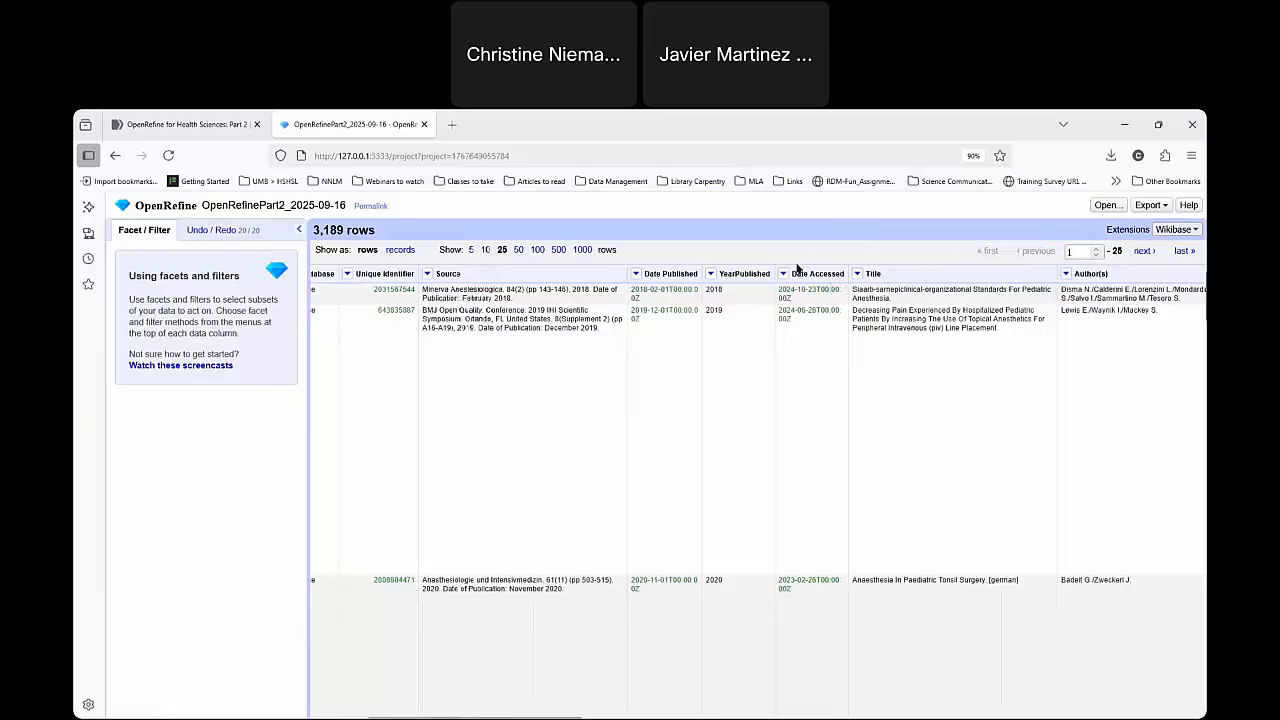
# Start a new column based on Date Accessed and begin its GREL expression with value.toString(.
pyautogui.click(785, 273)
pyautogui.click(817, 277)
pyautogui.click(786, 276)
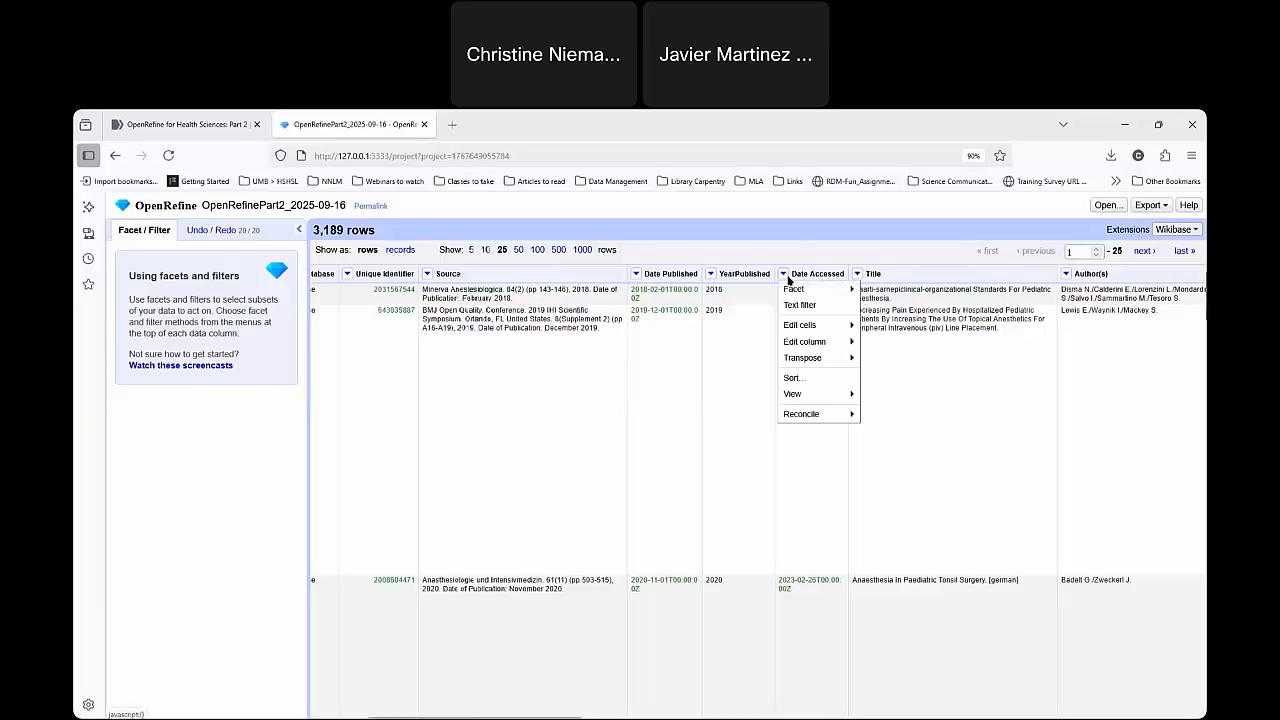
pyautogui.click(793, 235)
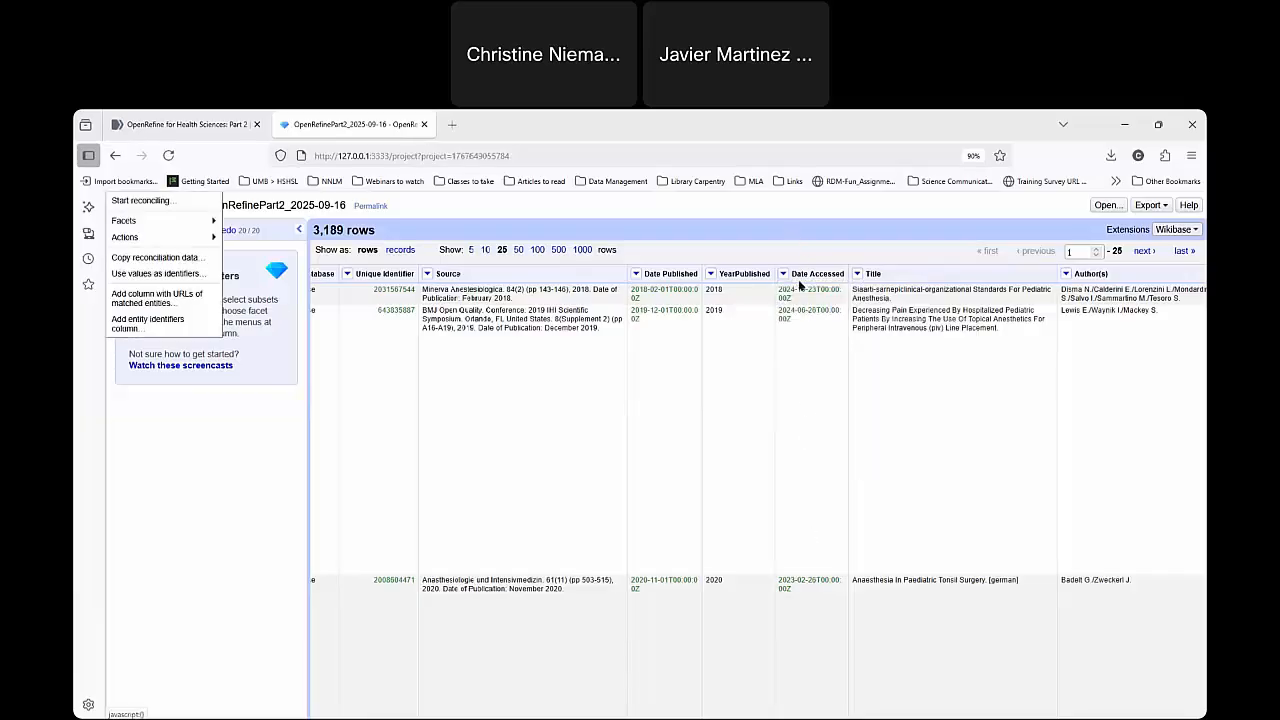
pyautogui.click(784, 276)
pyautogui.click(785, 277)
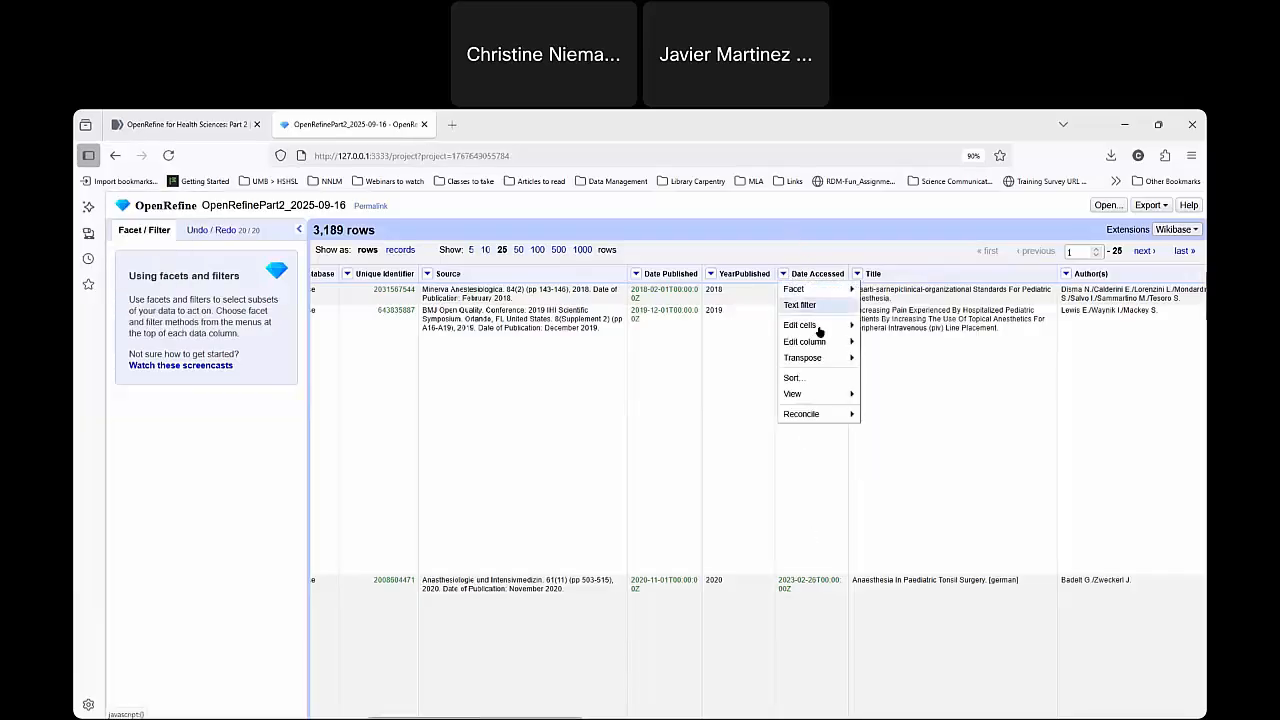
pyautogui.moveTo(820, 327)
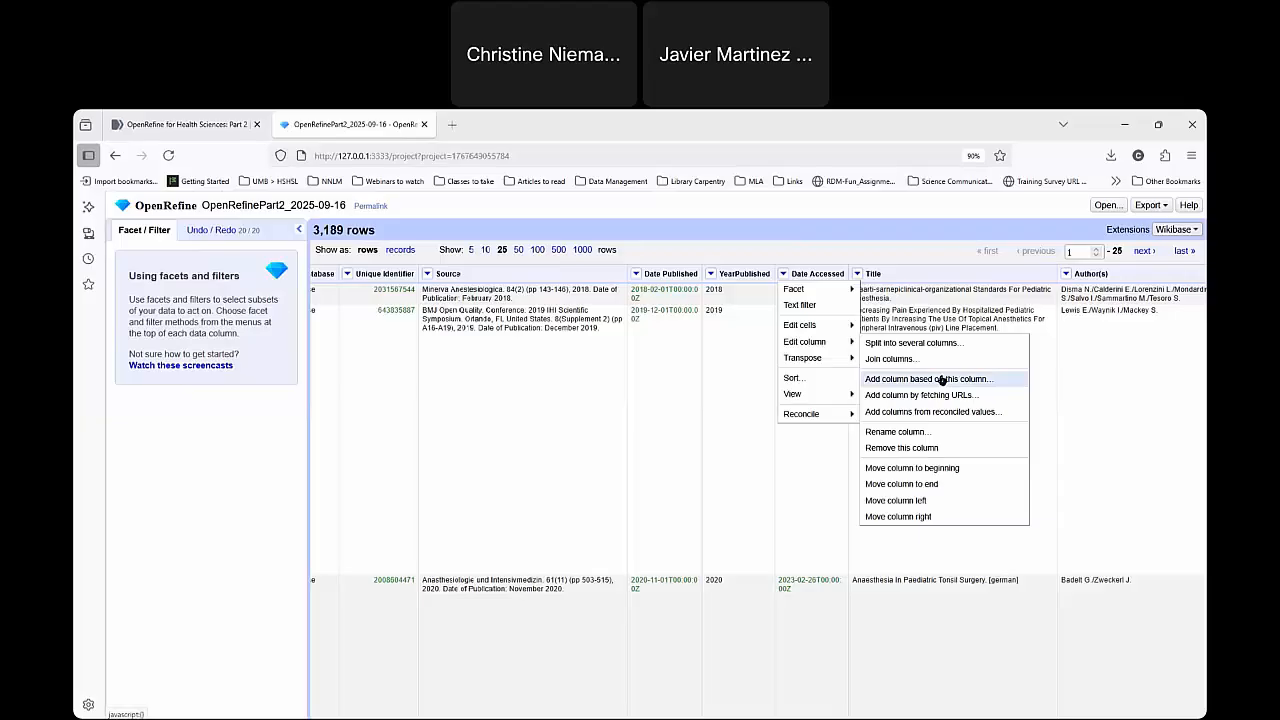
pyautogui.click(941, 379)
pyautogui.click(477, 359)
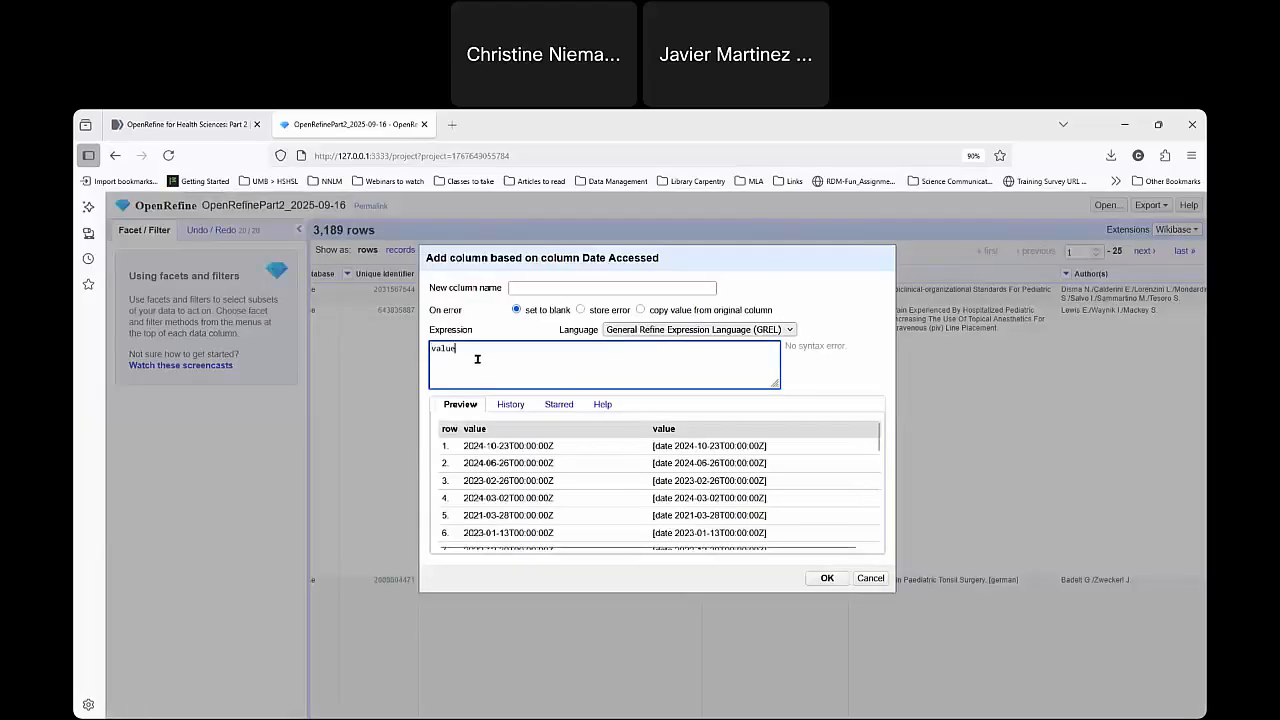
pyautogui.write('.toS')
pyautogui.write('trni')
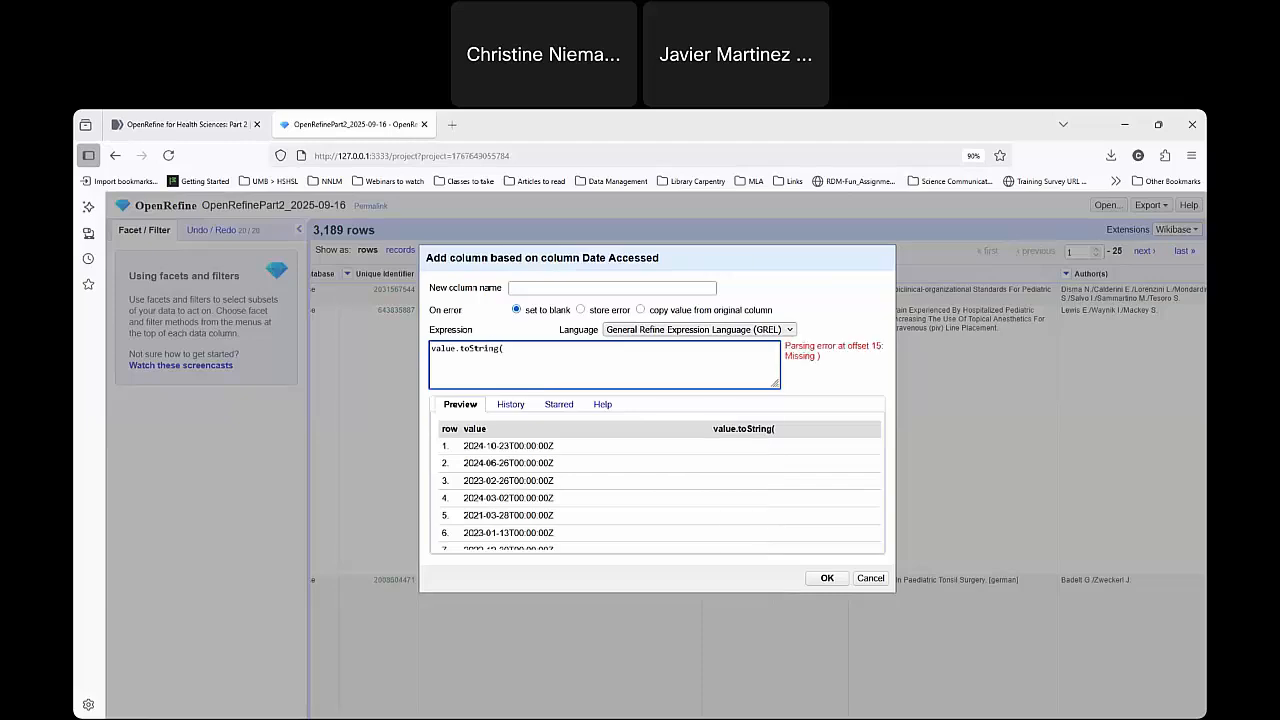
# Name the new column FormattedDateAccessed.
pyautogui.click(527, 287)
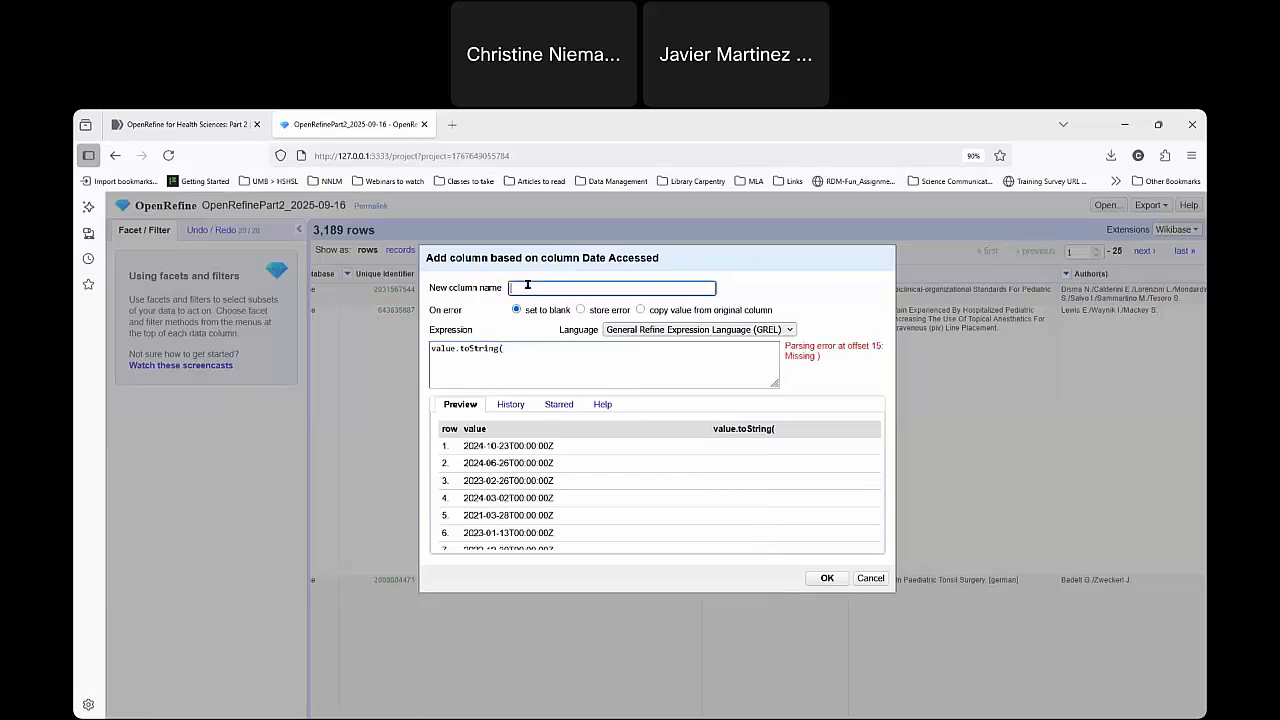
pyautogui.write('Format')
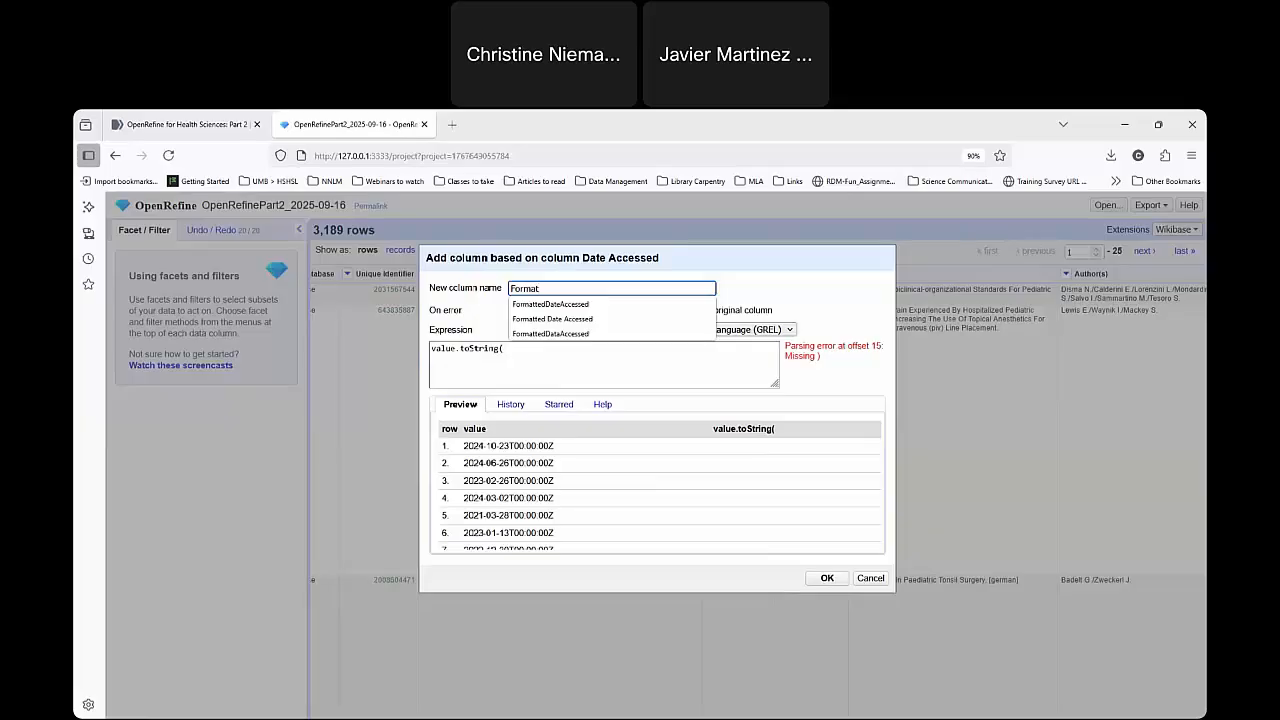
pyautogui.write('e')
pyautogui.press('BackSpace')
pyautogui.write('ted Fate A')
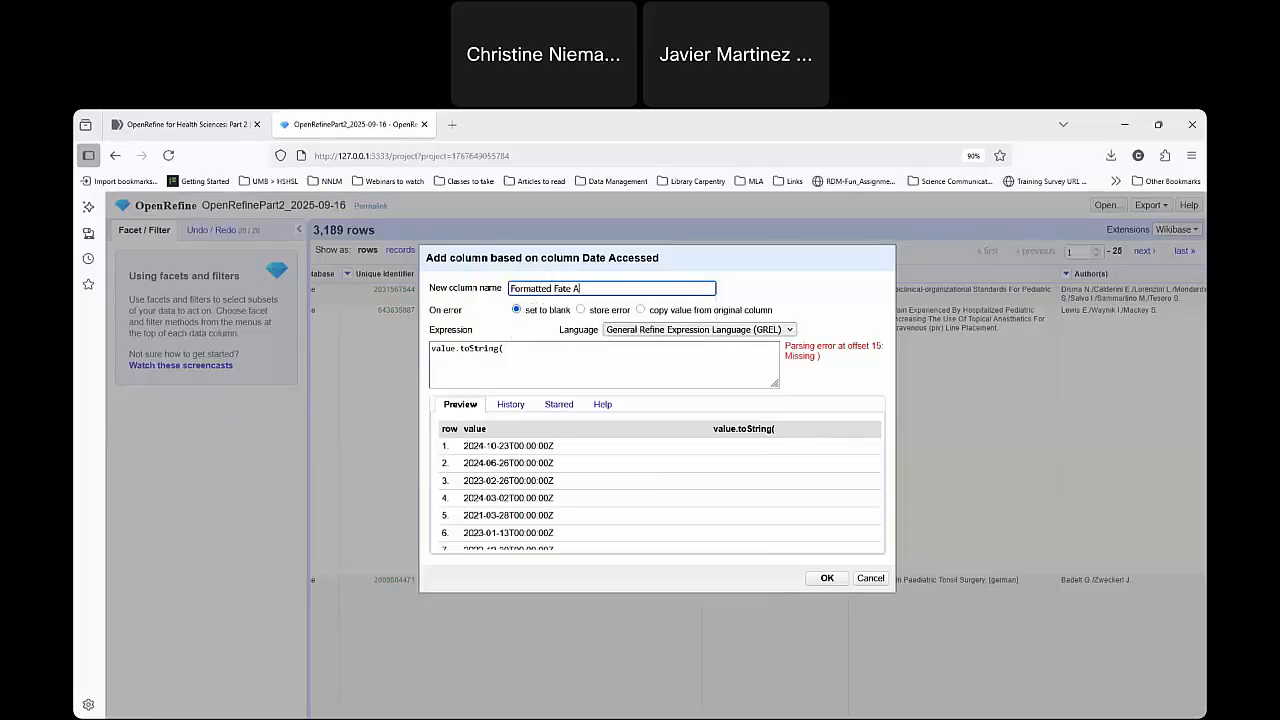
pyautogui.press('BackSpace')
pyautogui.press('BackSpace')
pyautogui.press('BackSpace')
pyautogui.press('BackSpace')
pyautogui.press('BackSpace')
pyautogui.press('BackSpace')
pyautogui.write('Date acco')
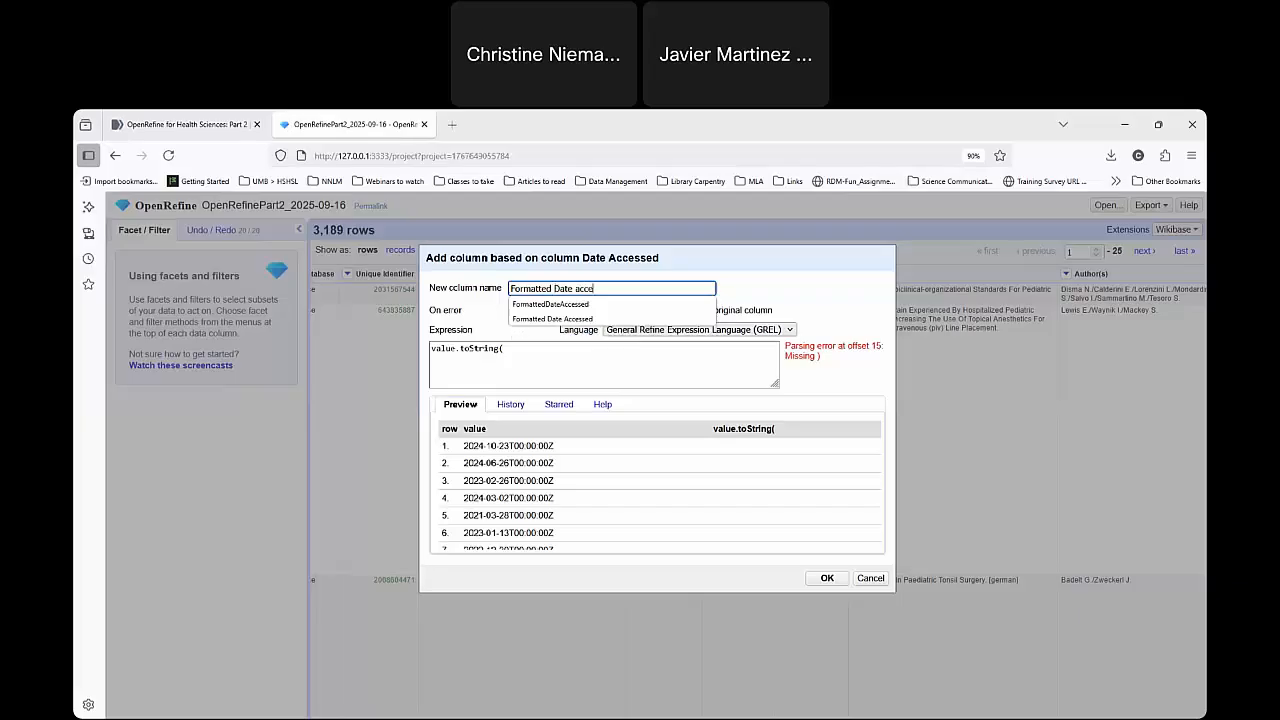
pyautogui.press('Down')
pyautogui.press('Return')
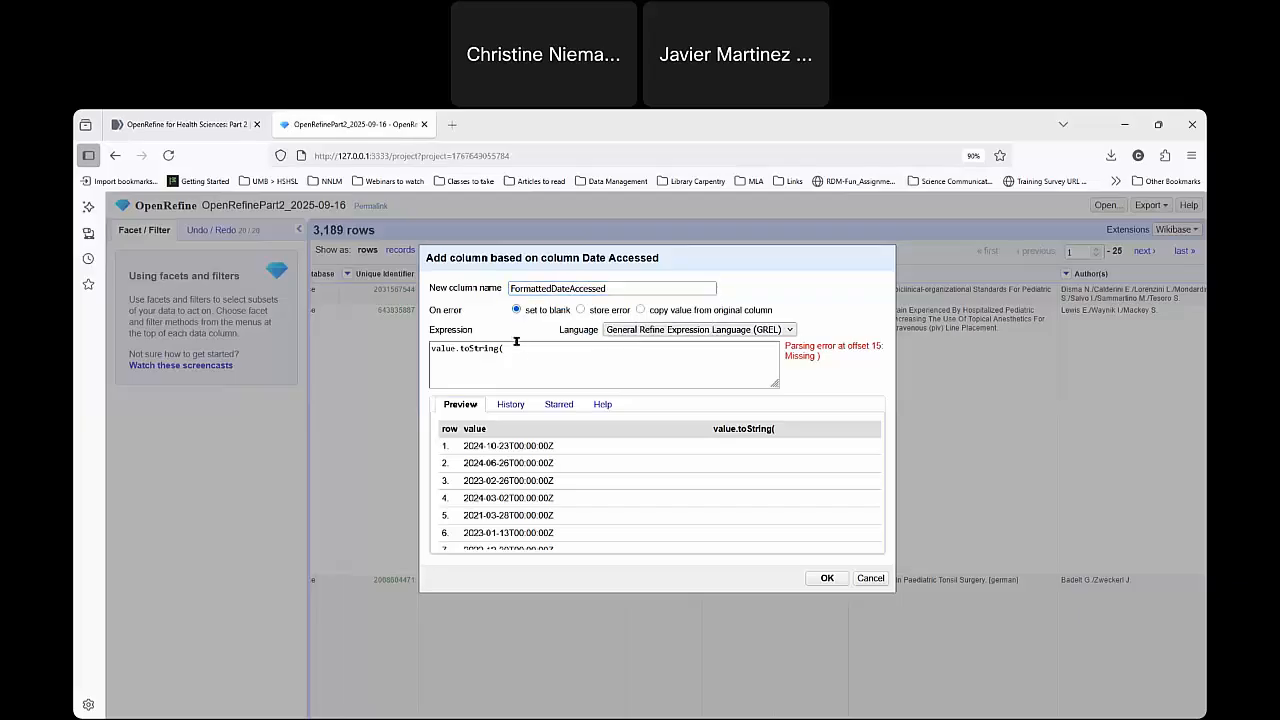
# Complete the GREL expression as value.toString("dd MMMM yyyy") and create the FormattedDateAccessed column.
pyautogui.click(527, 347)
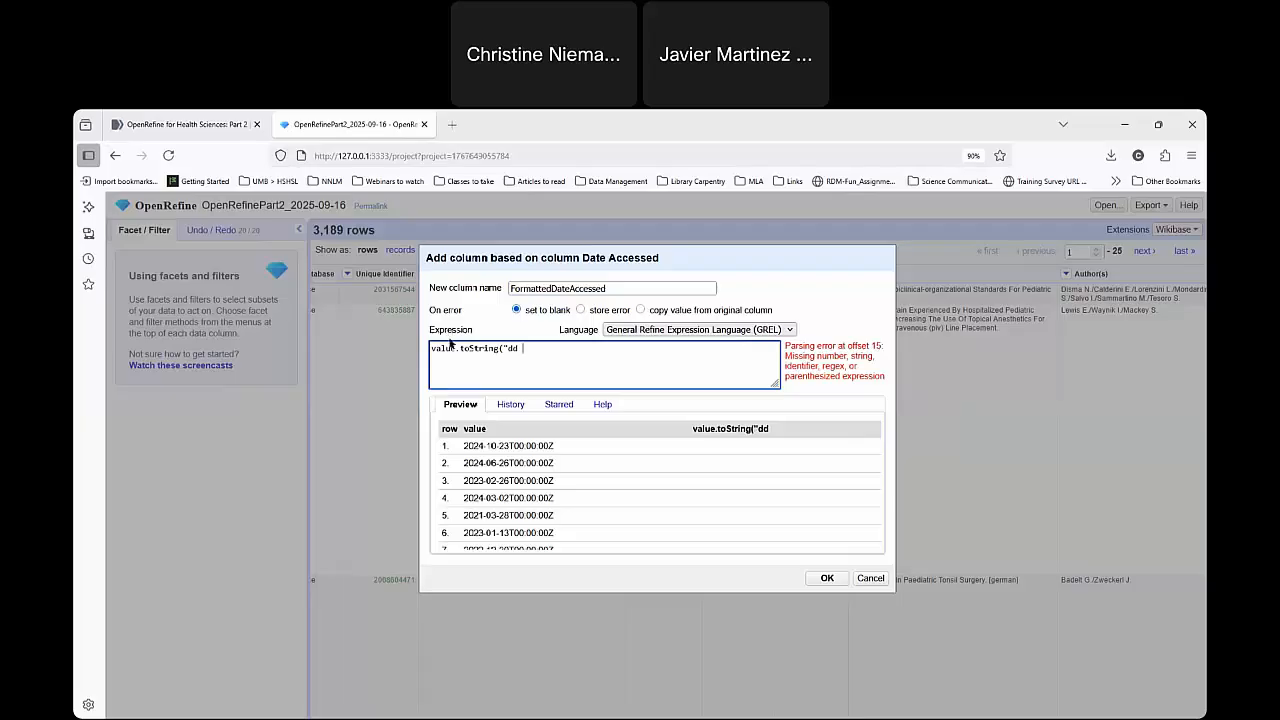
pyautogui.moveTo(457, 346); pyautogui.dragTo(506, 338)
pyautogui.click(508, 346)
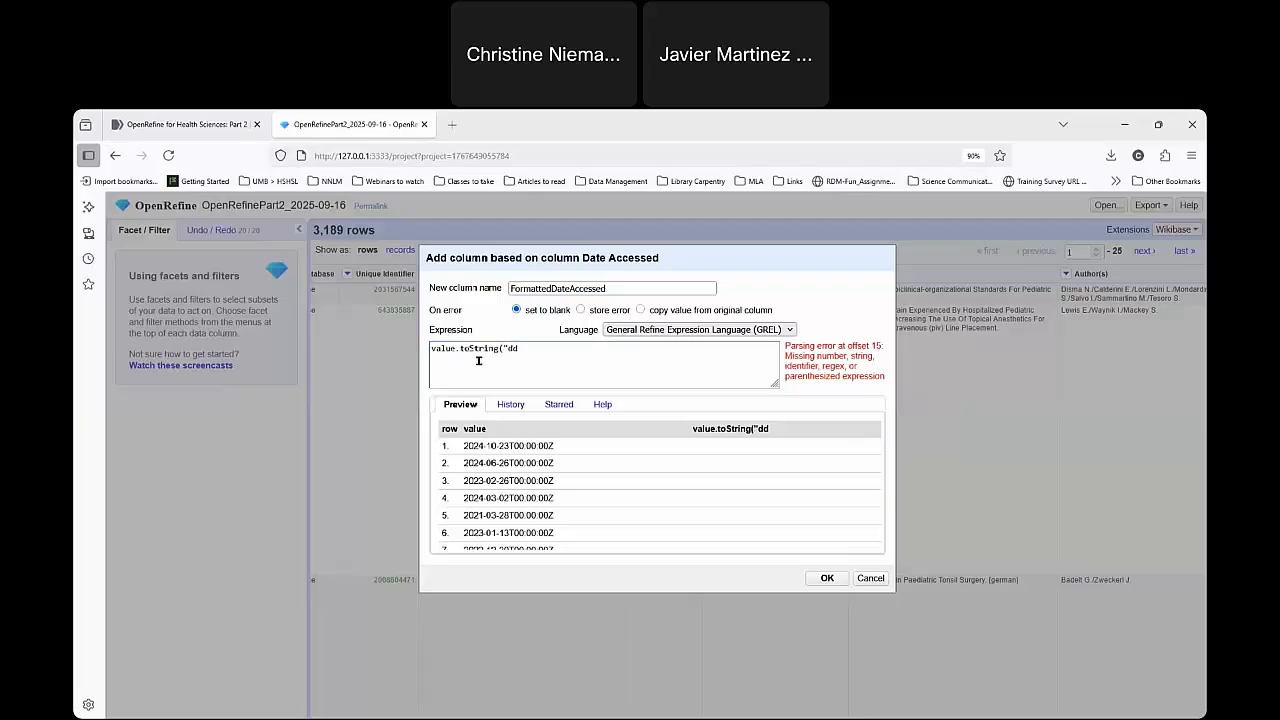
pyautogui.write('MMM')
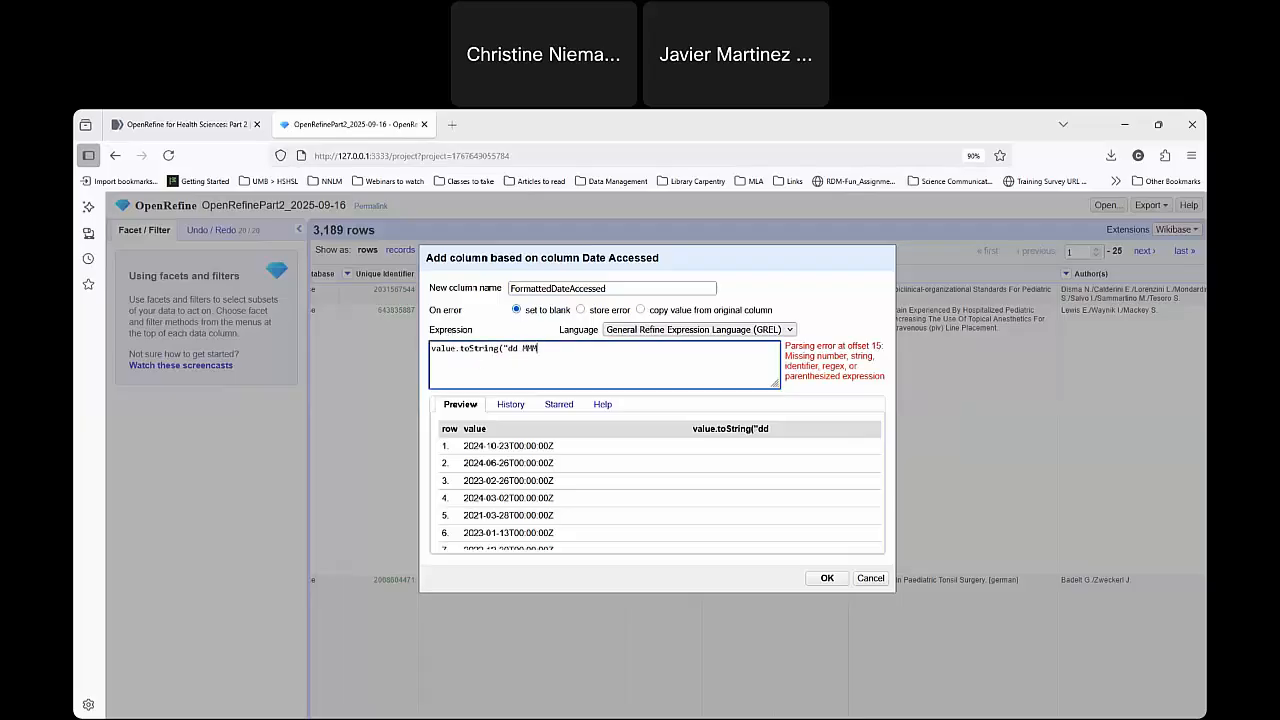
pyautogui.write('M yy')
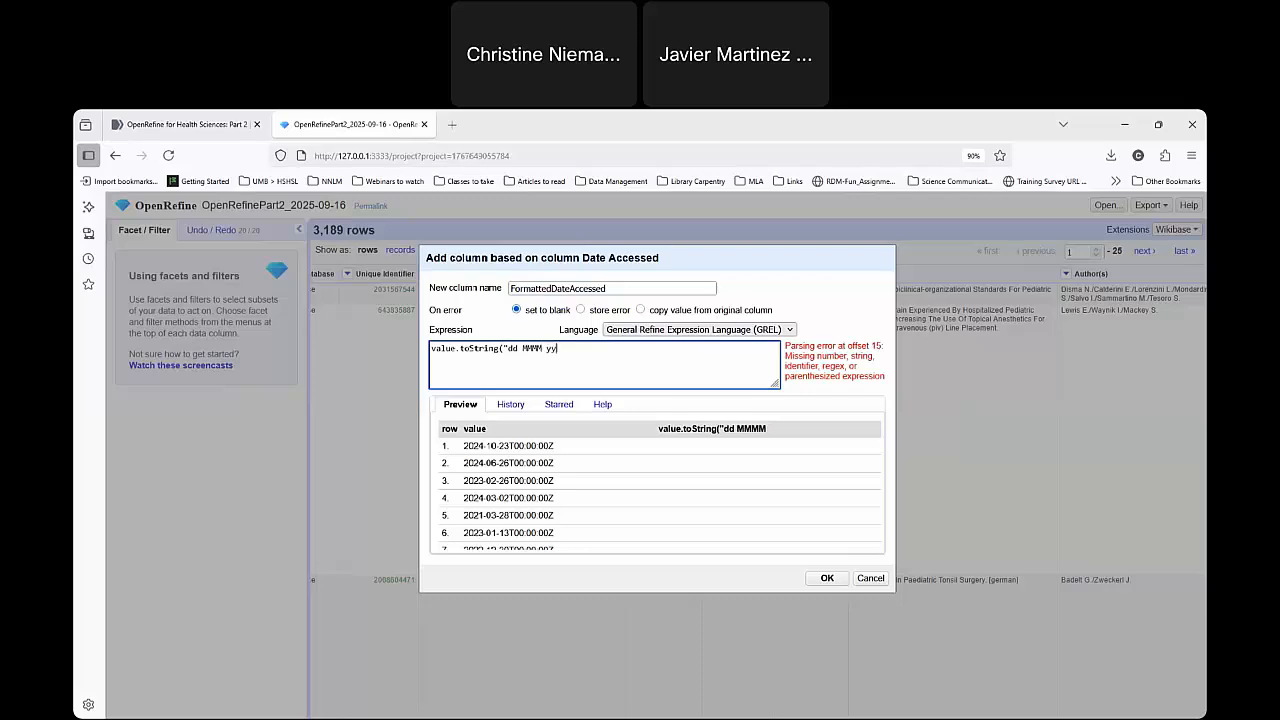
pyautogui.write('yy')
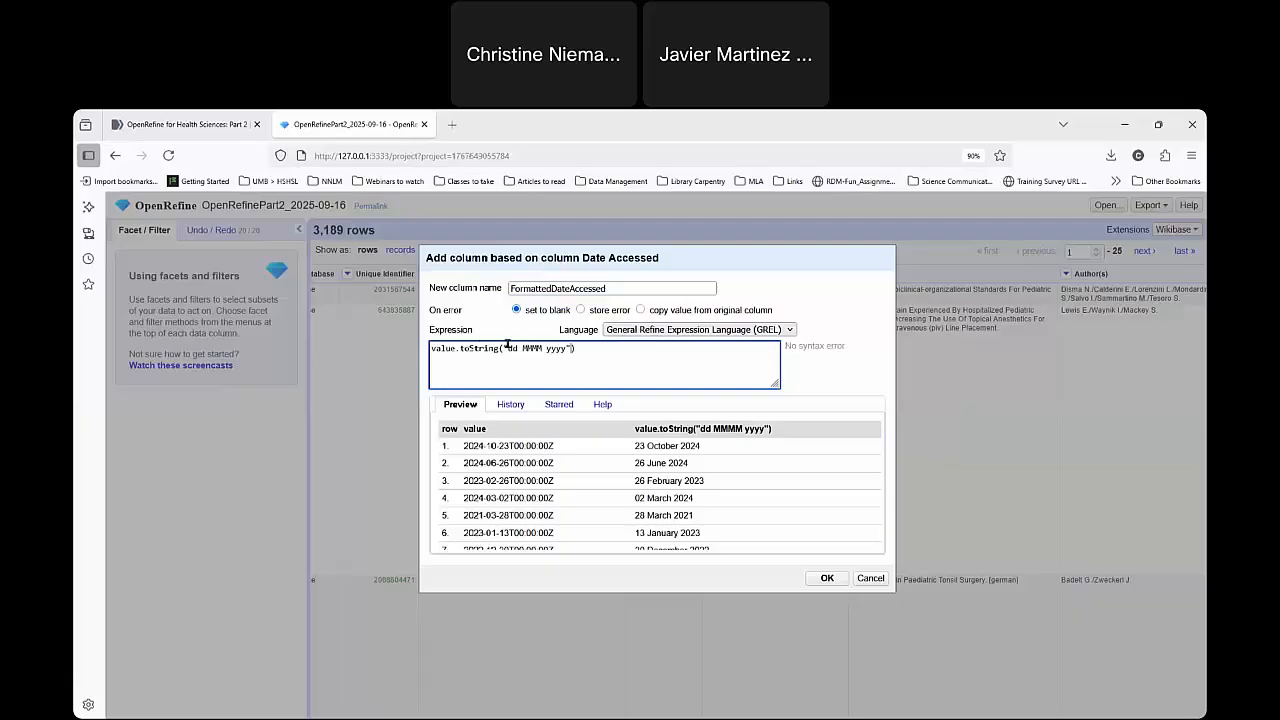
pyautogui.moveTo(507, 343); pyautogui.dragTo(557, 346)
pyautogui.click(566, 347)
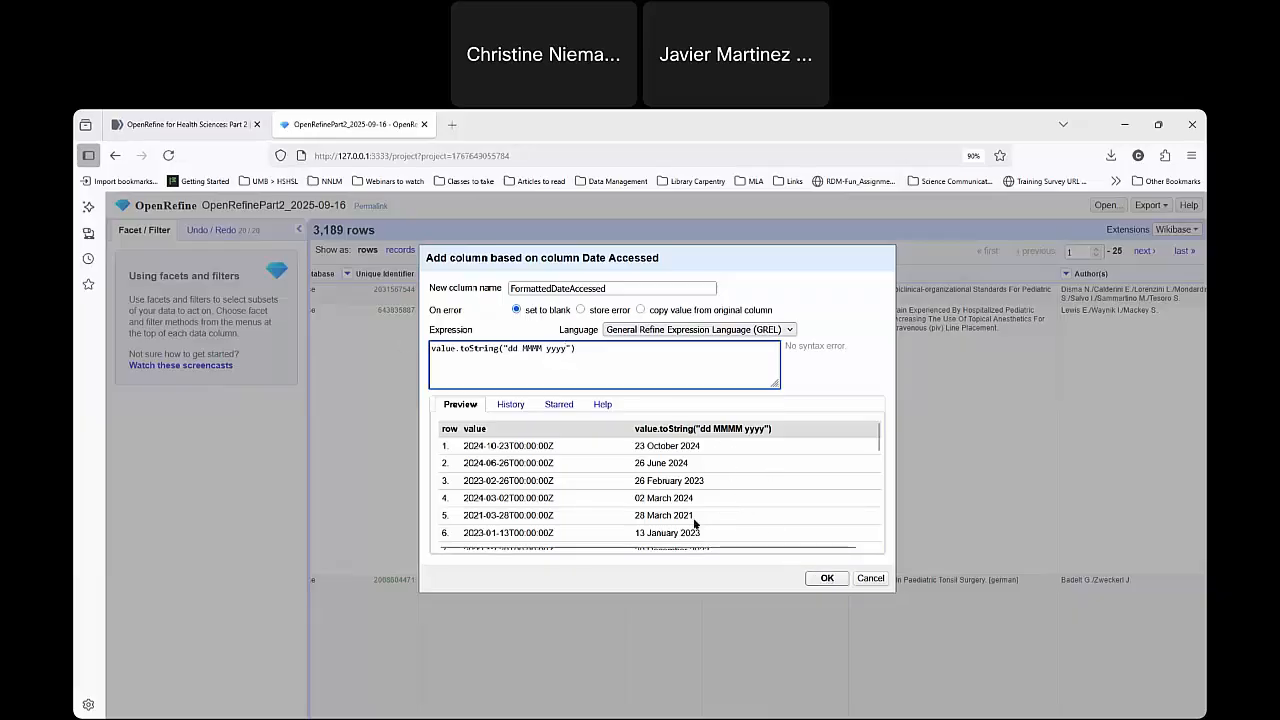
pyautogui.click(827, 578)
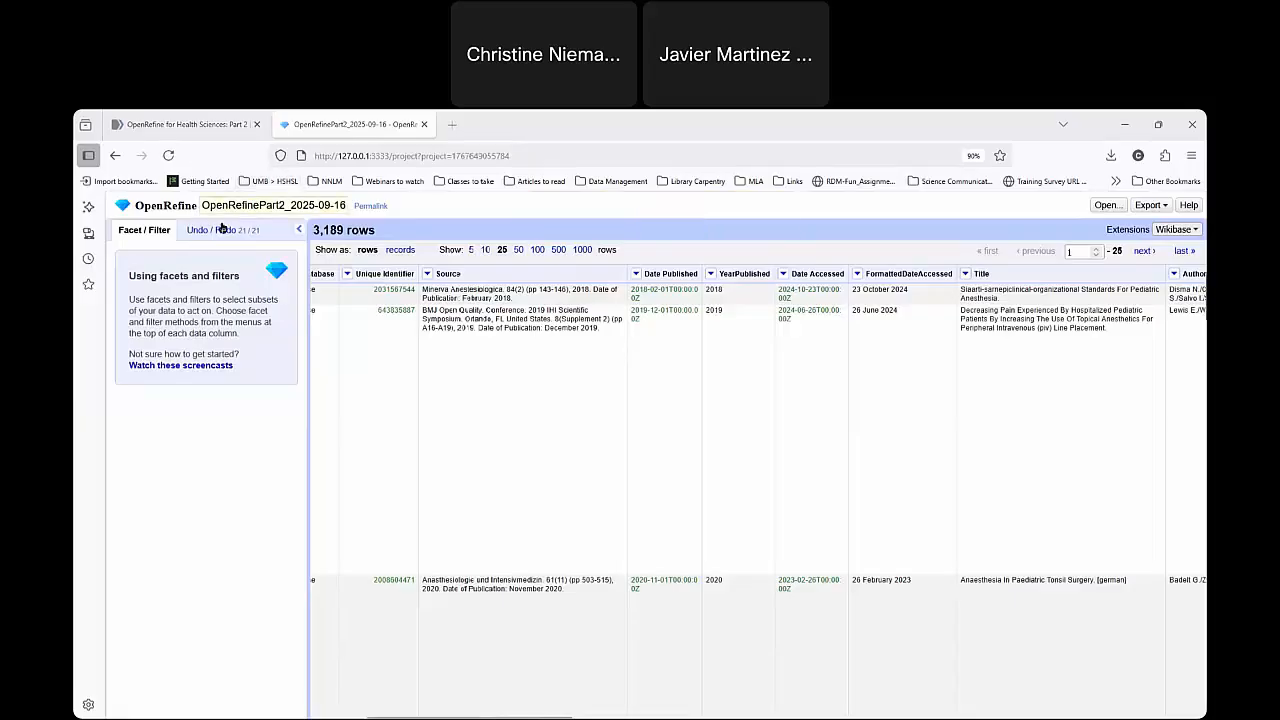
# Roll the project history back to the creation of YearPublished, and restore it to the creation of FormattedDateAccessed.
pyautogui.click(211, 229)
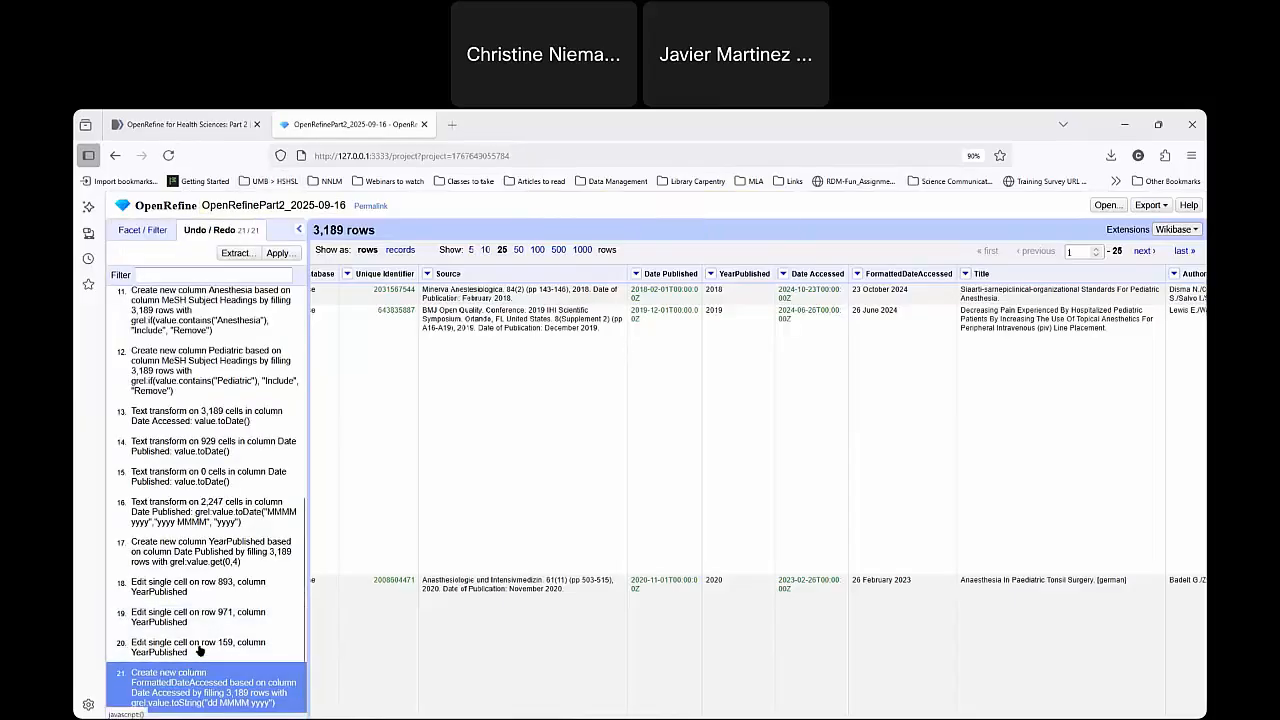
pyautogui.click(207, 551)
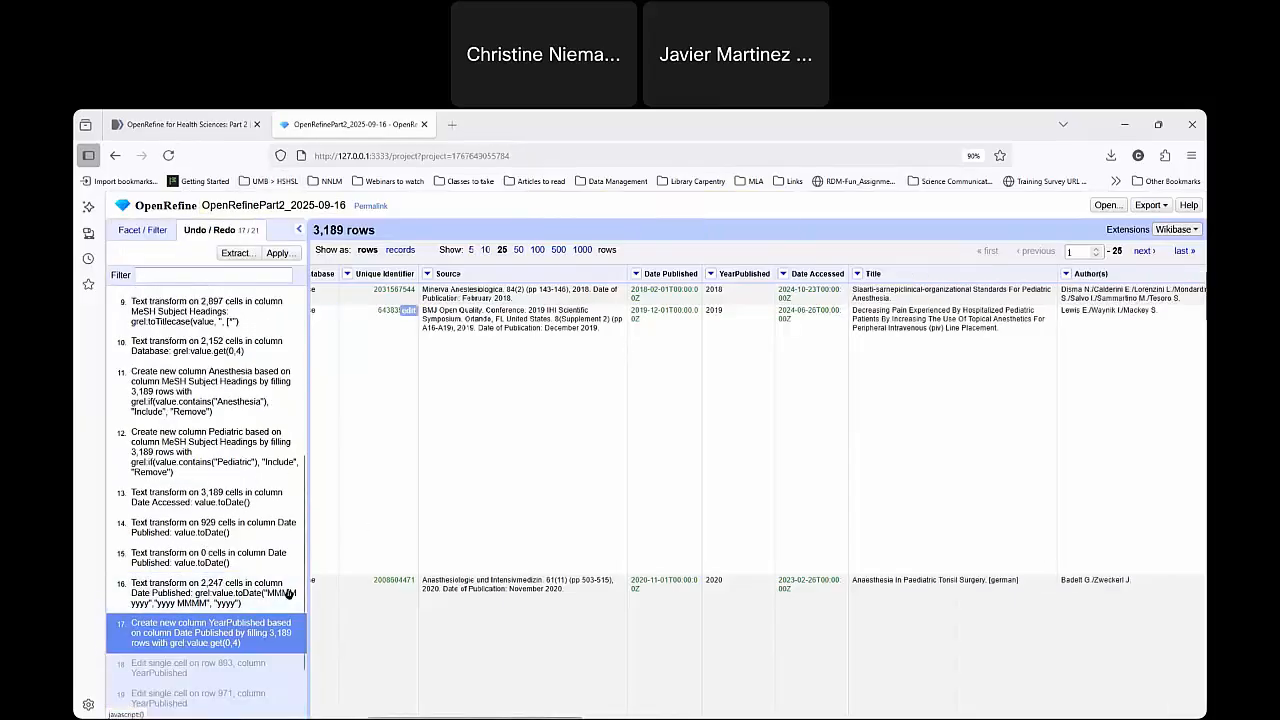
pyautogui.scroll(-2, 233, 680)
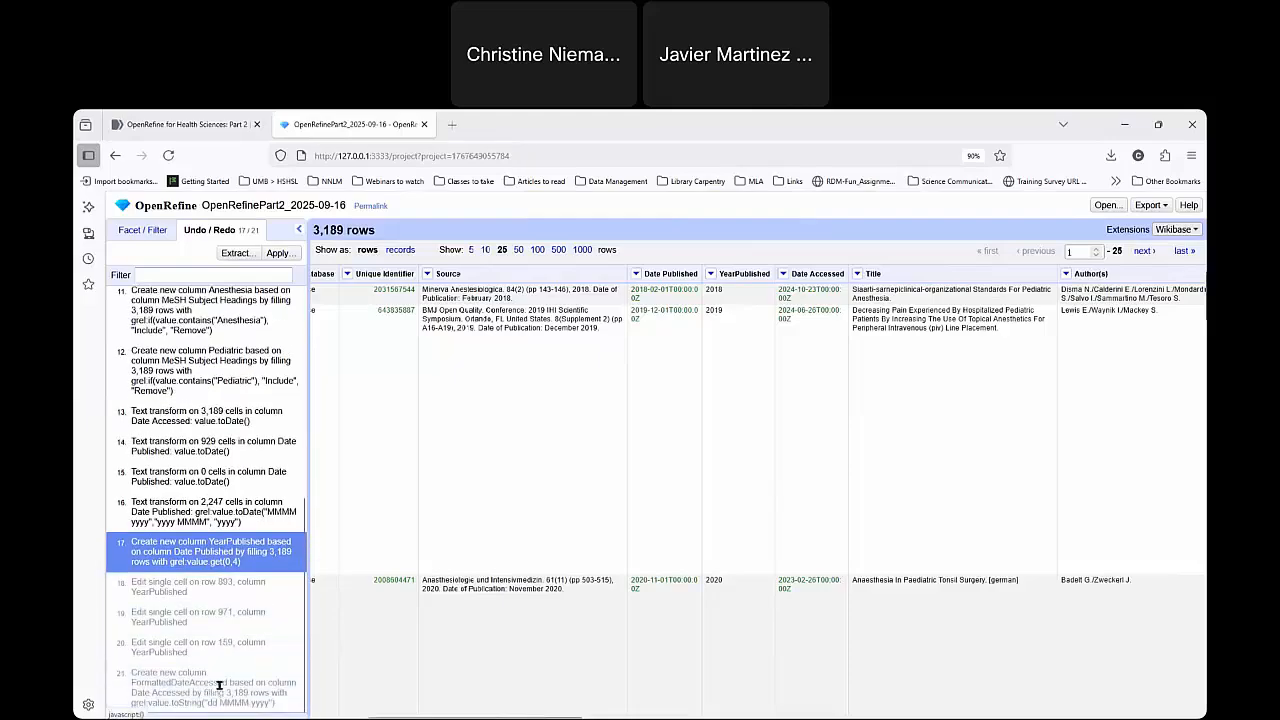
pyautogui.click(214, 690)
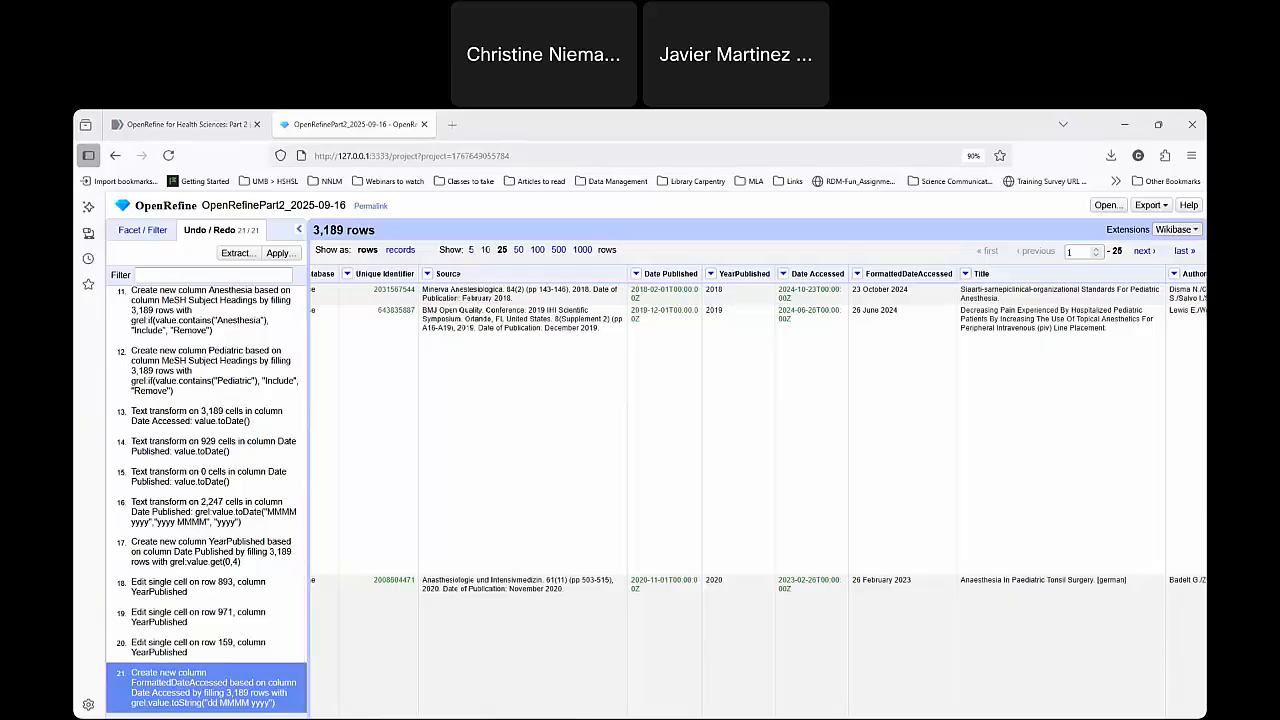
pyautogui.click(136, 229)
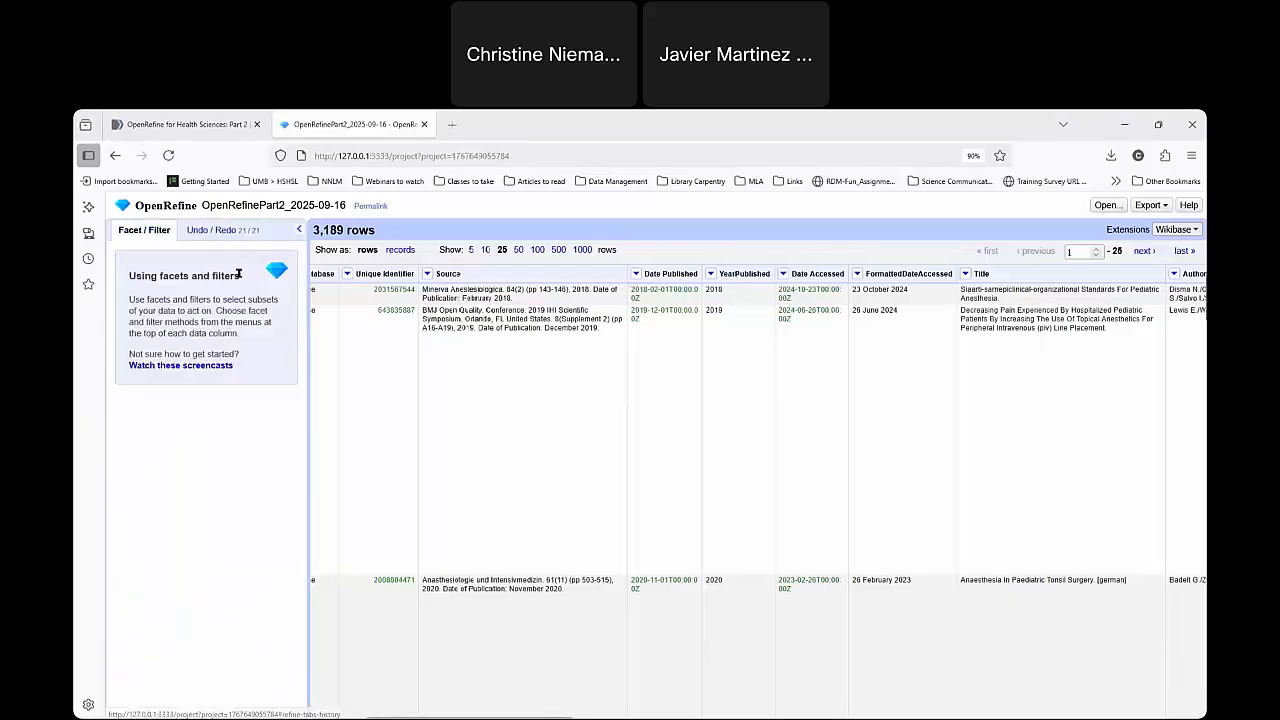
# Add a text facet on YearPublished and enlarge it to show all of its choices.
pyautogui.moveTo(547, 717); pyautogui.dragTo(507, 716)
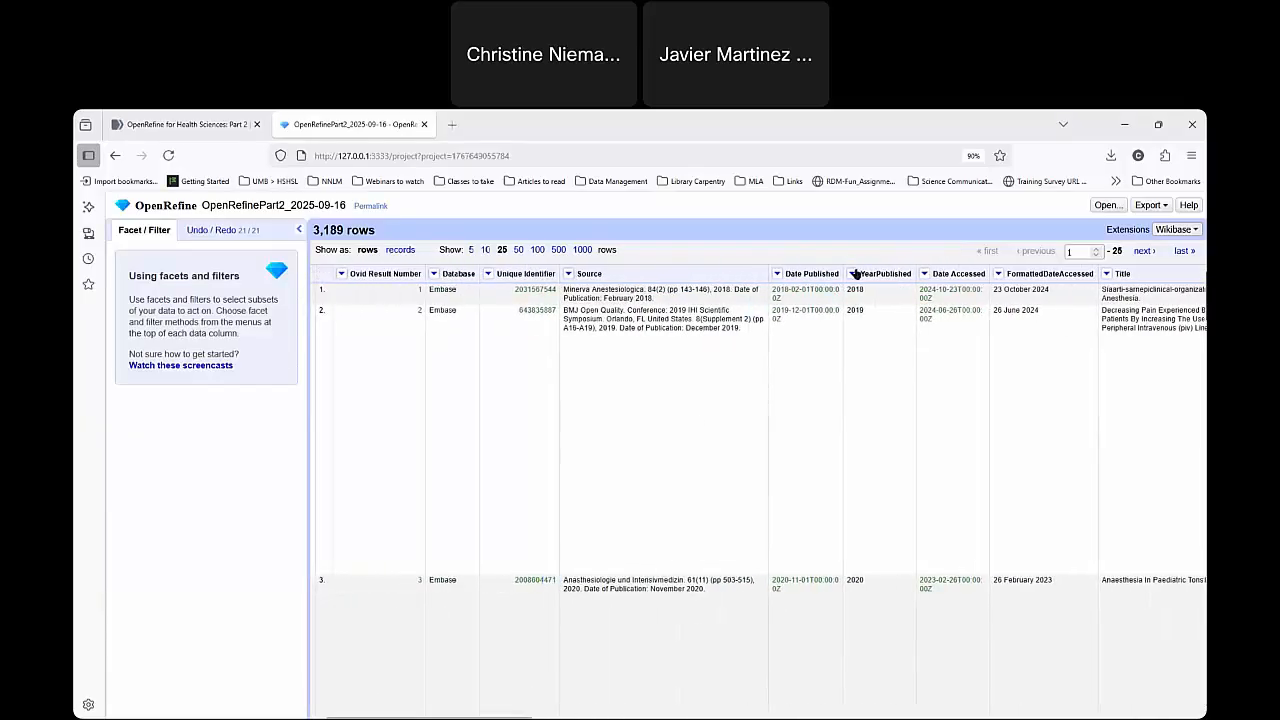
pyautogui.click(853, 273)
pyautogui.moveTo(880, 288)
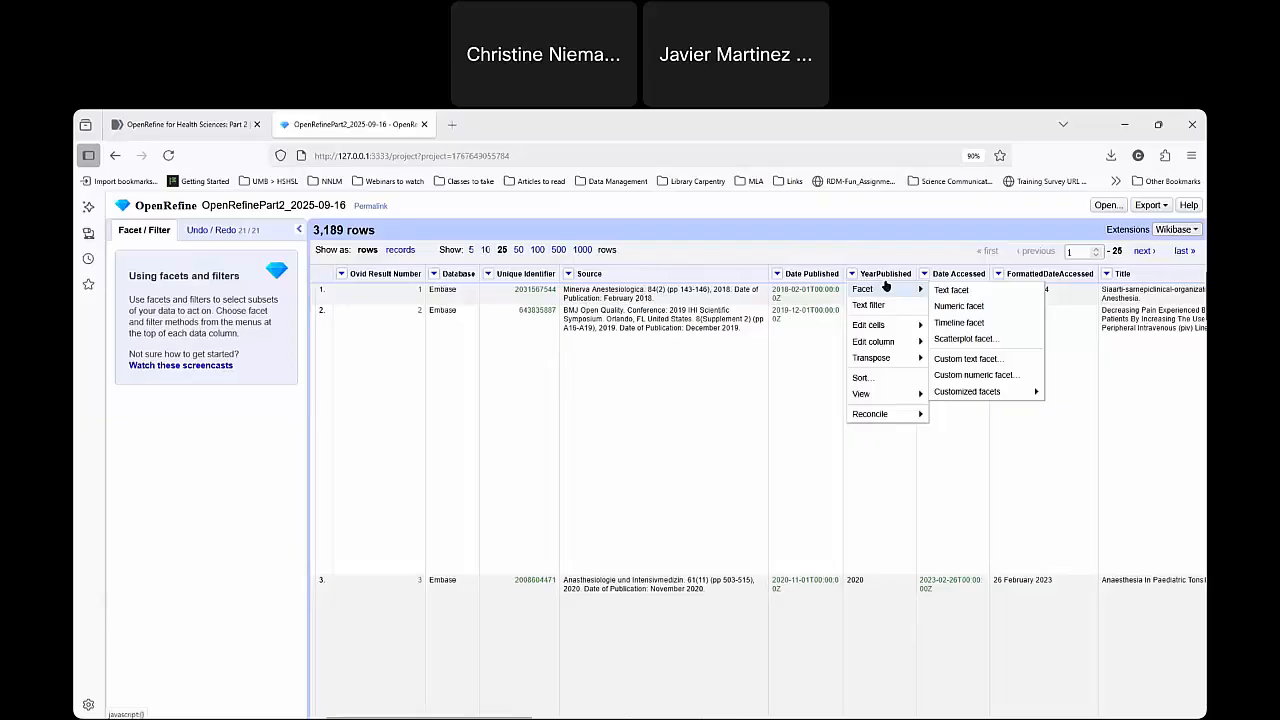
pyautogui.click(1006, 292)
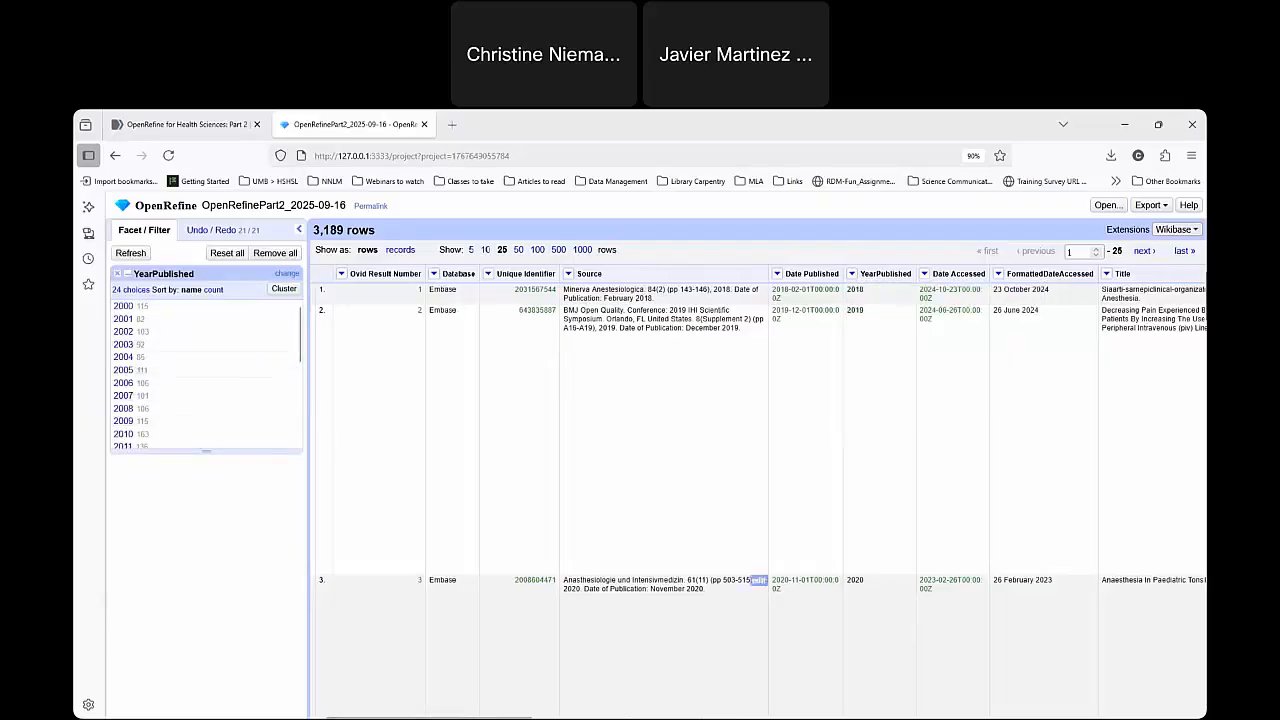
pyautogui.moveTo(226, 454); pyautogui.dragTo(226, 652)
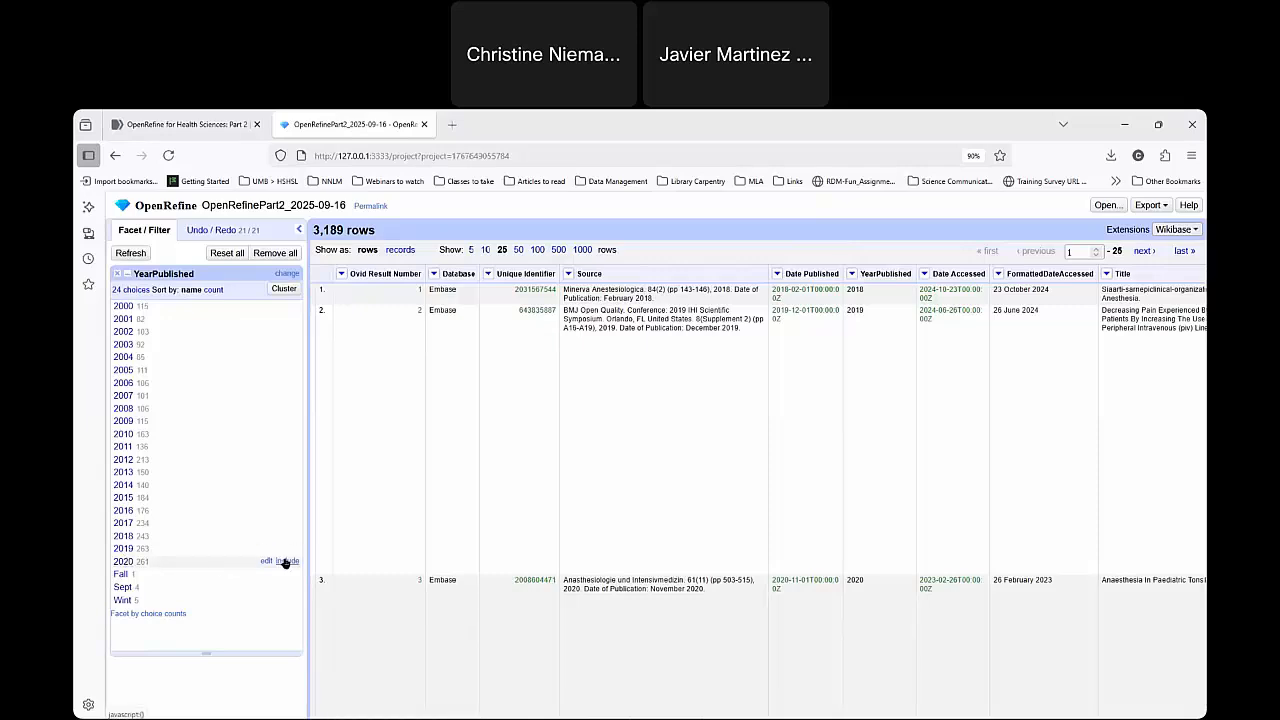
# Filter the rows to publication years 2015 through 2020 by including each of these choices in the YearPublished facet.
pyautogui.click(287, 561)
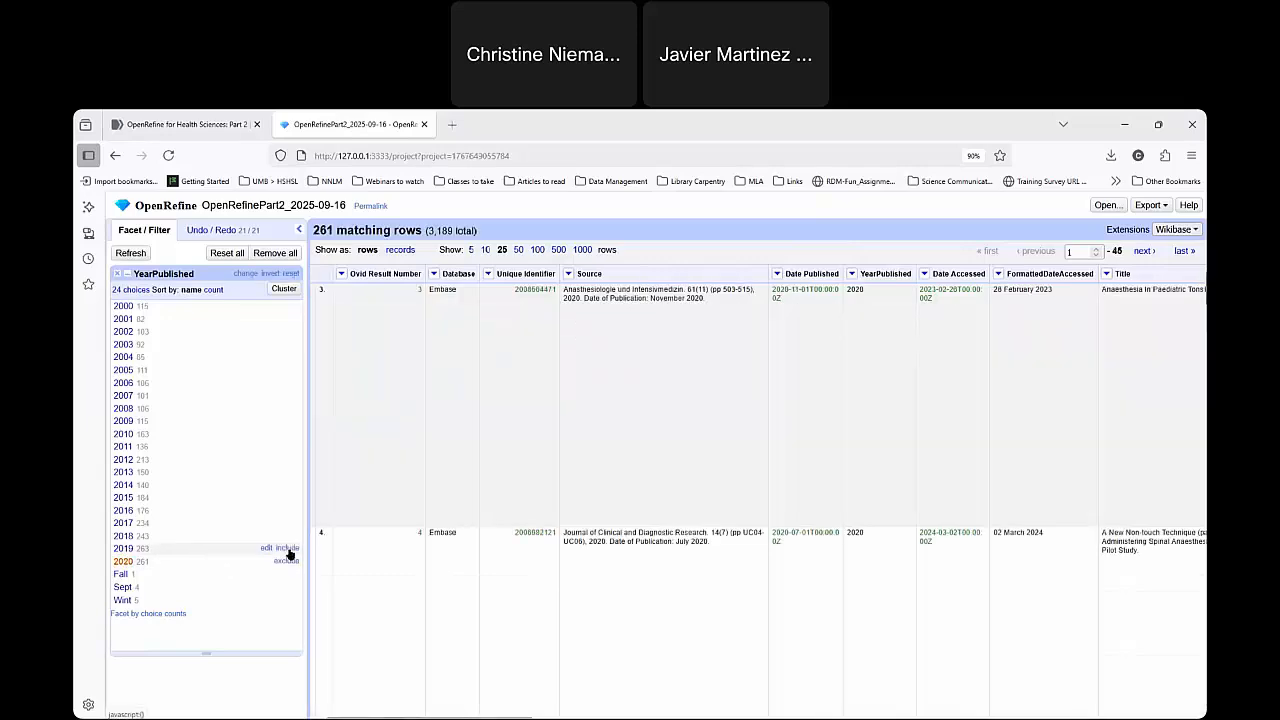
pyautogui.click(287, 548)
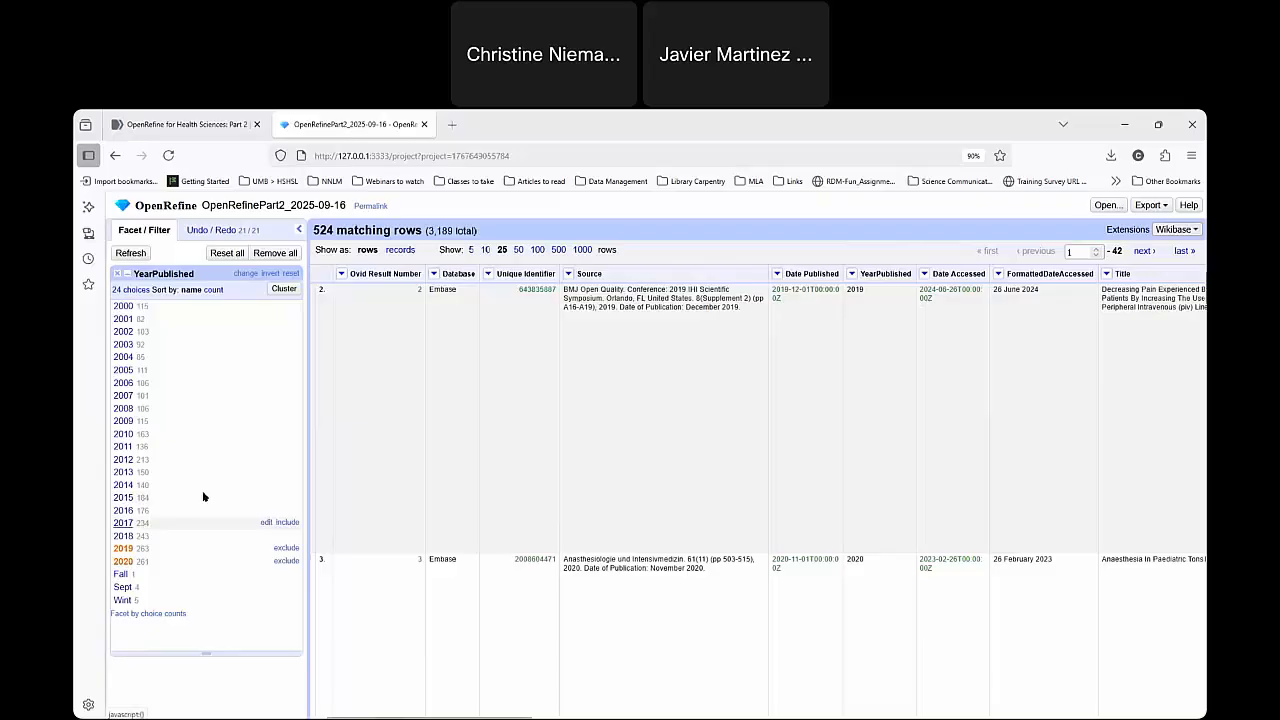
pyautogui.click(288, 536)
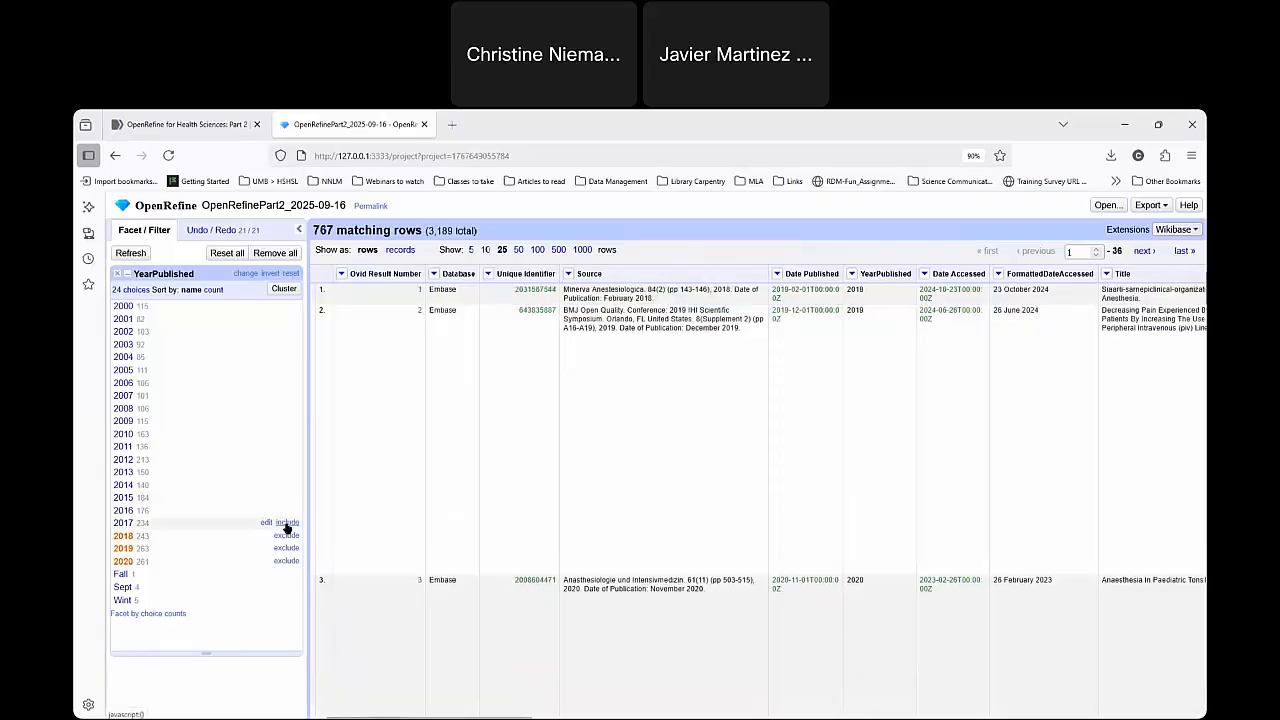
pyautogui.click(287, 522)
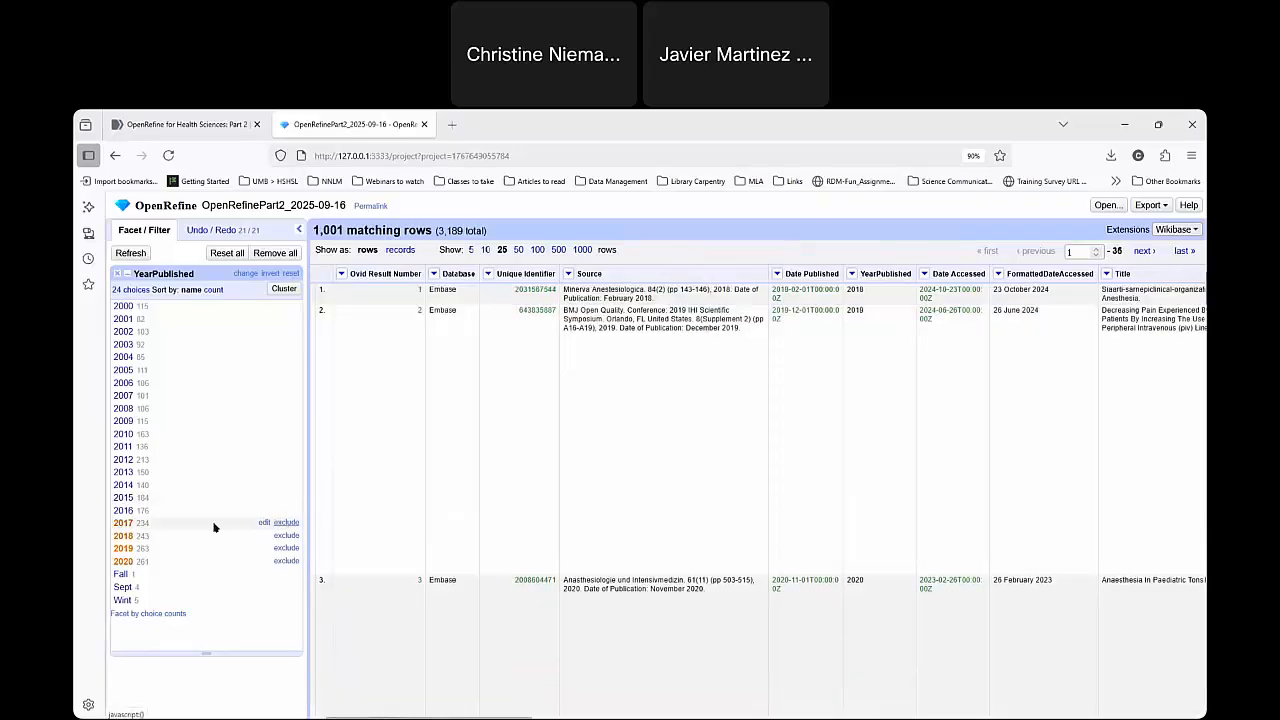
pyautogui.click(293, 510)
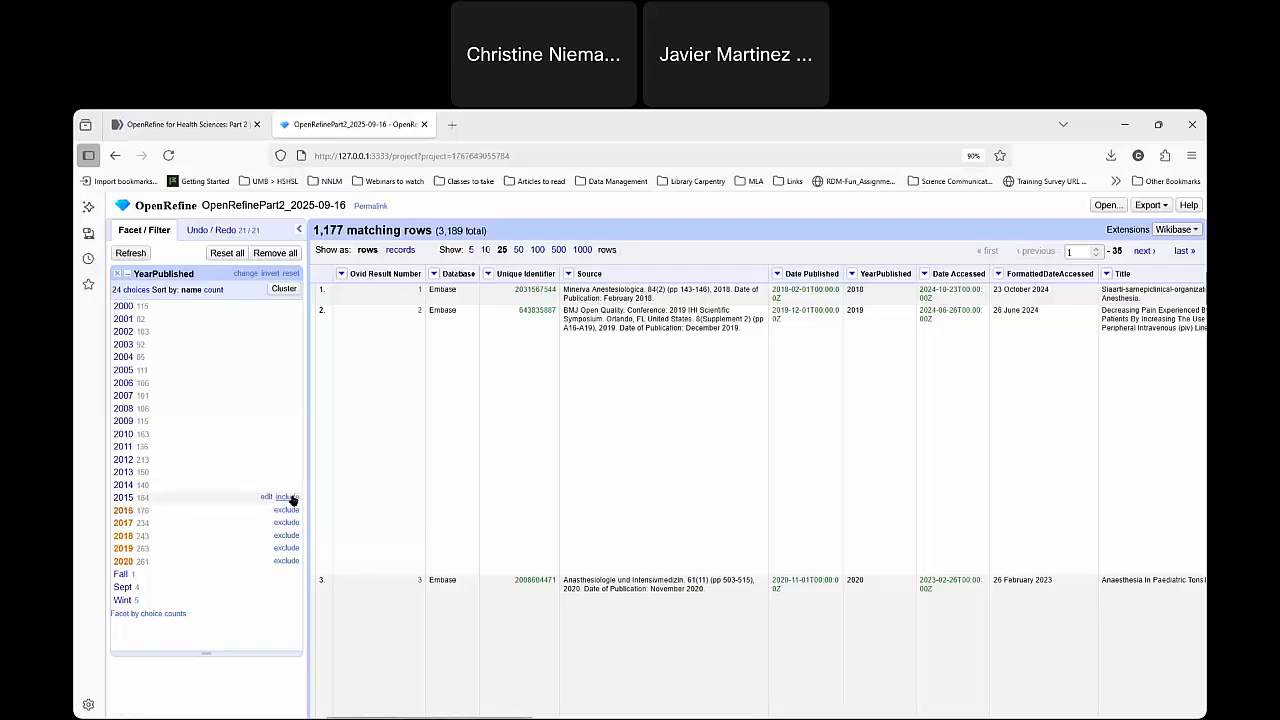
pyautogui.click(289, 497)
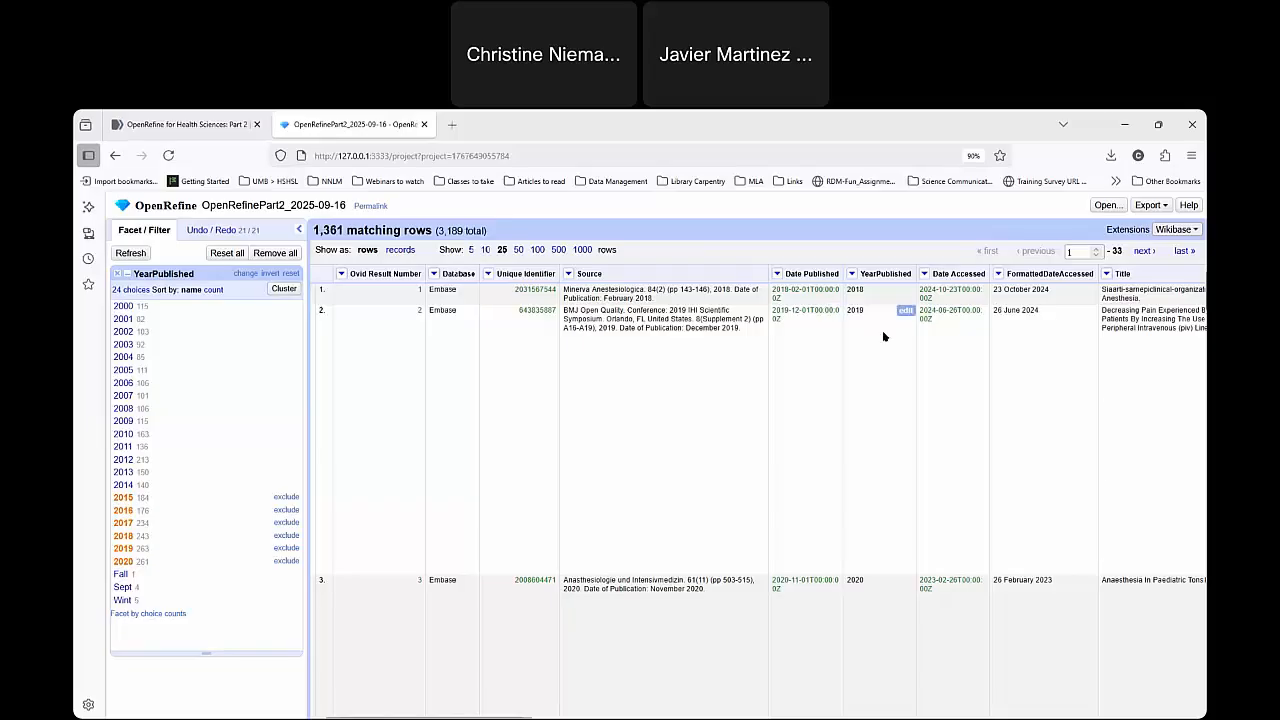
pyautogui.click(1152, 205)
pyautogui.click(1154, 204)
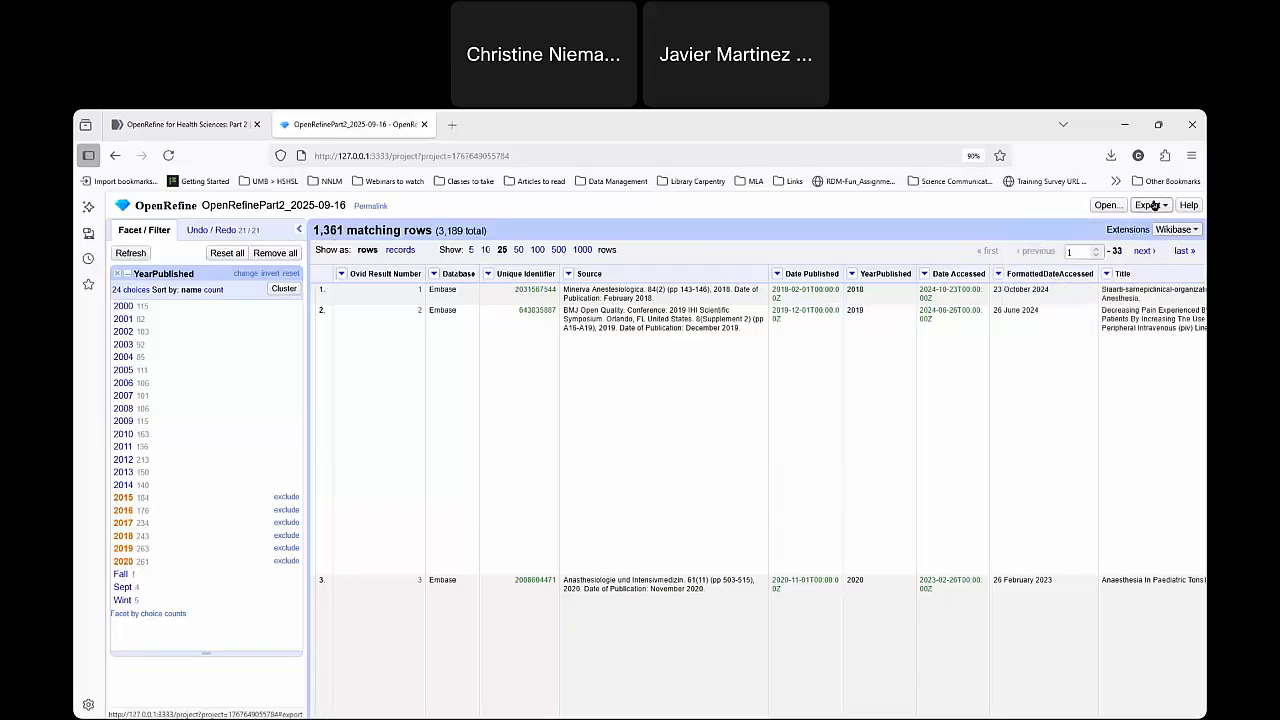
pyautogui.click(1154, 205)
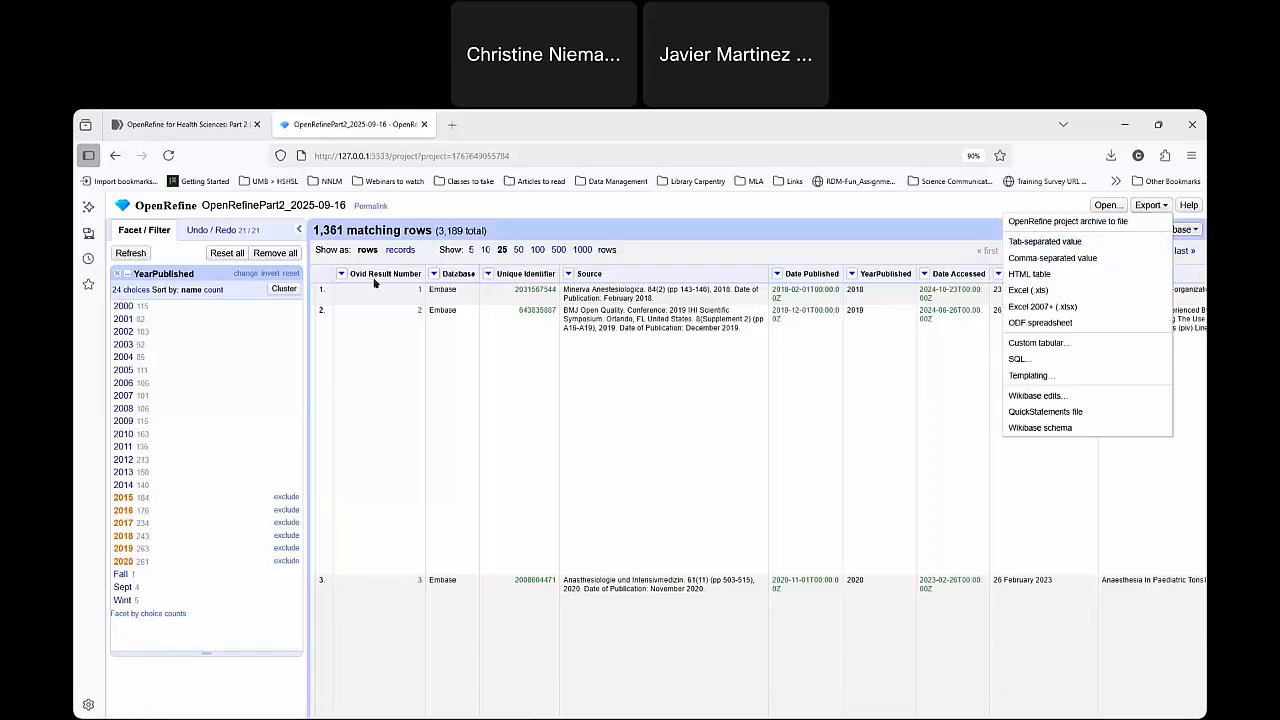
pyautogui.click(330, 231)
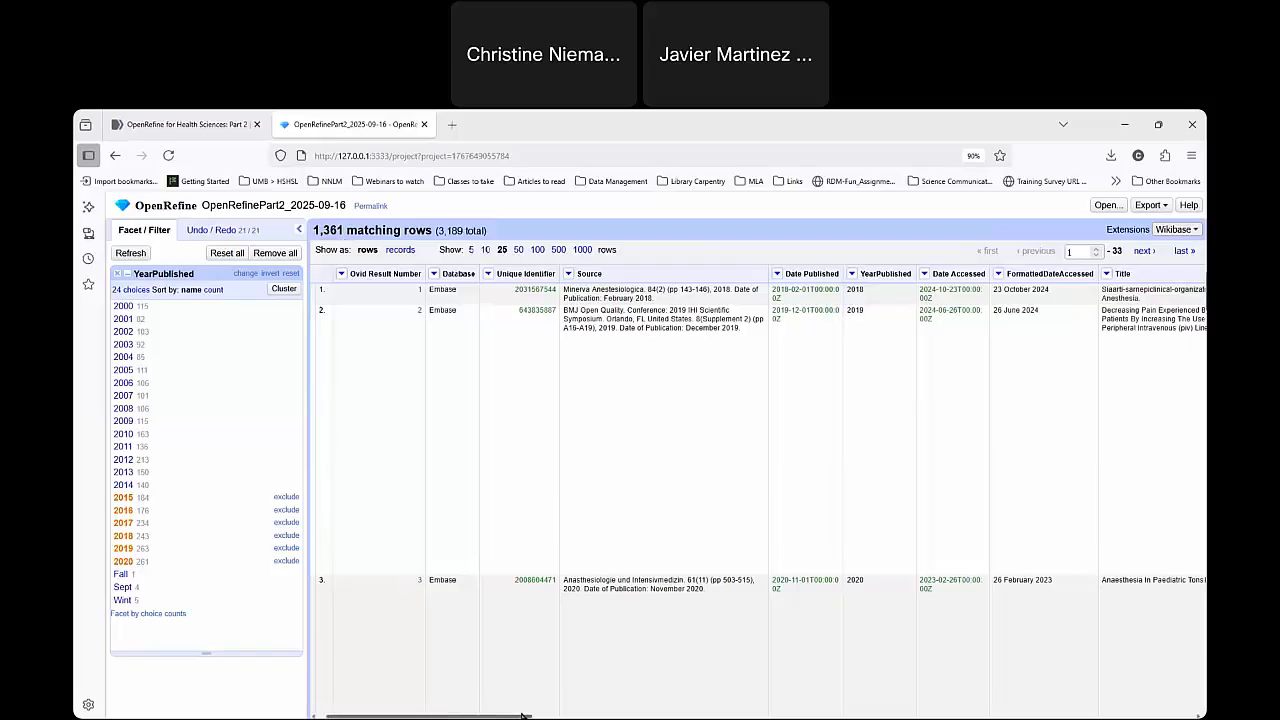
pyautogui.moveTo(480, 716); pyautogui.dragTo(802, 717)
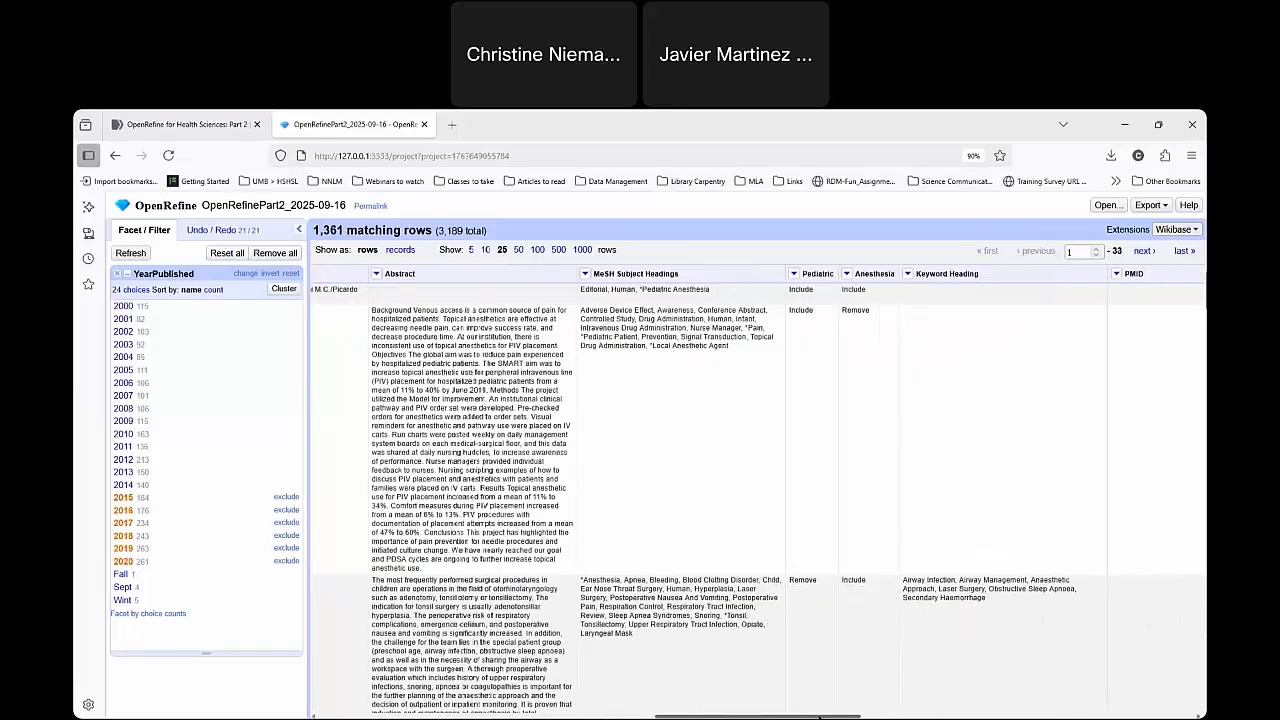
pyautogui.click(846, 273)
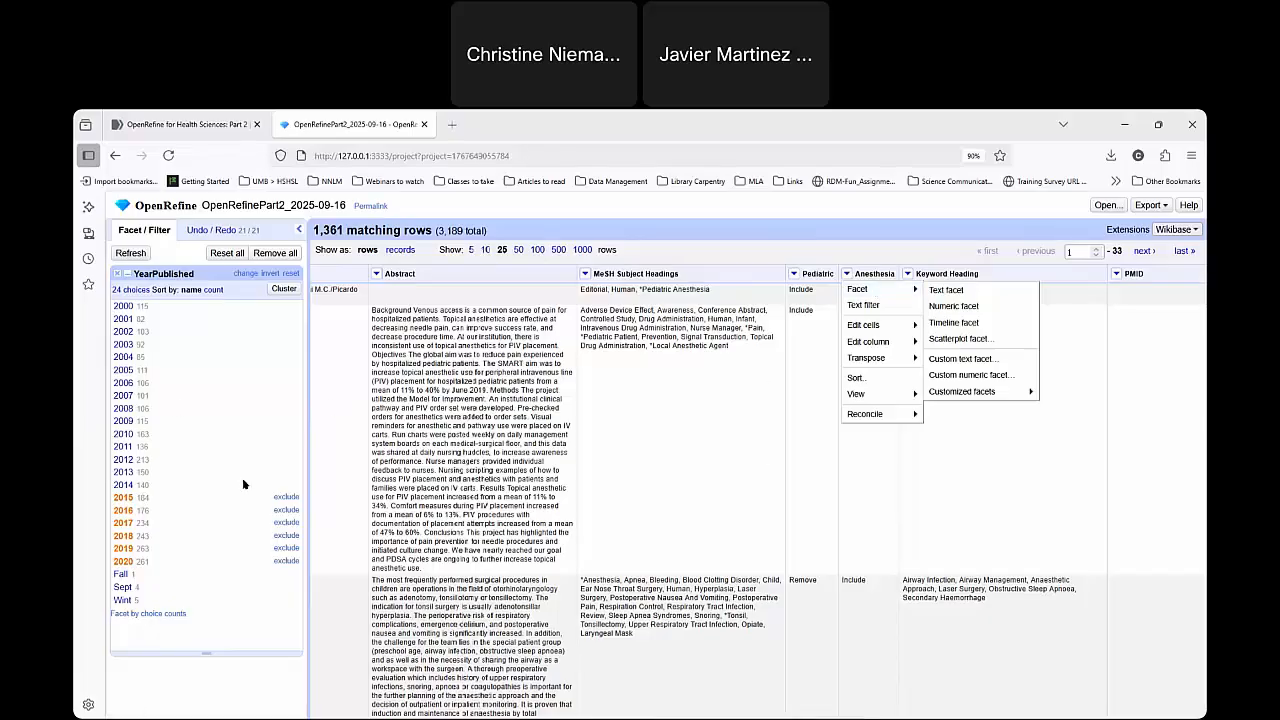
pyautogui.click(146, 503)
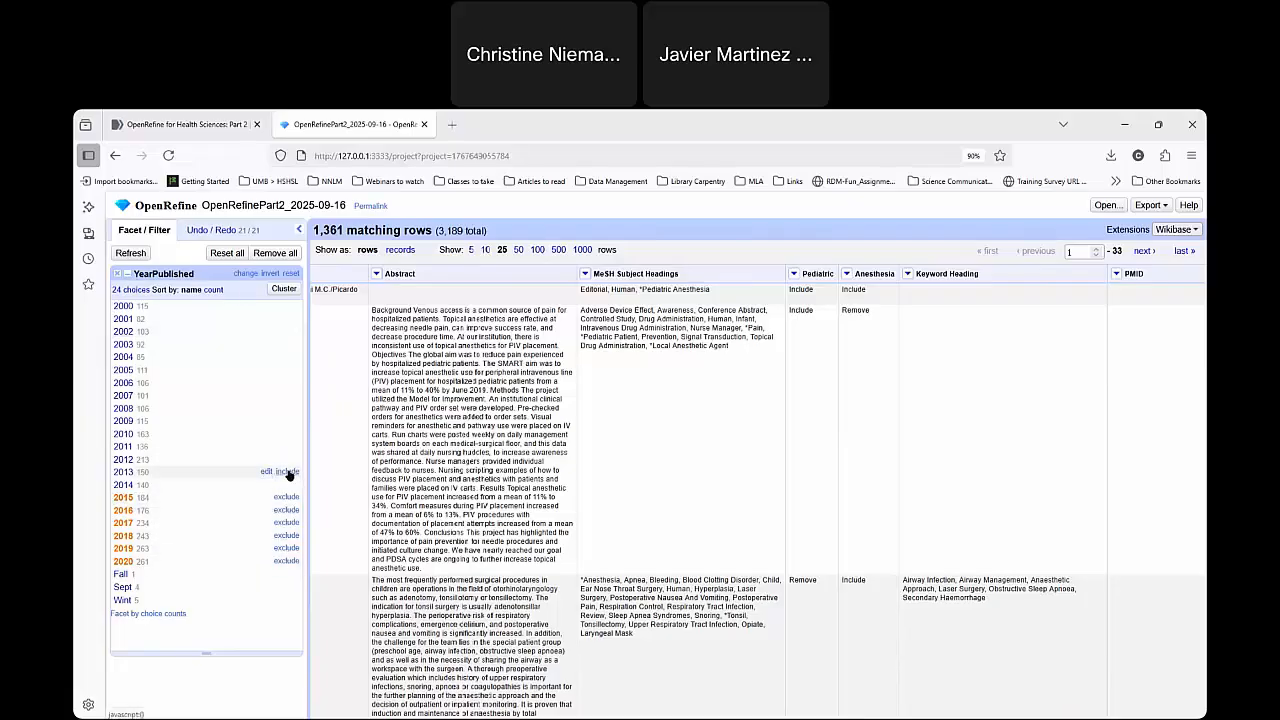
# Include 2014 and 2013 in the YearPublished facet selection, and exclude both years again.
pyautogui.click(288, 485)
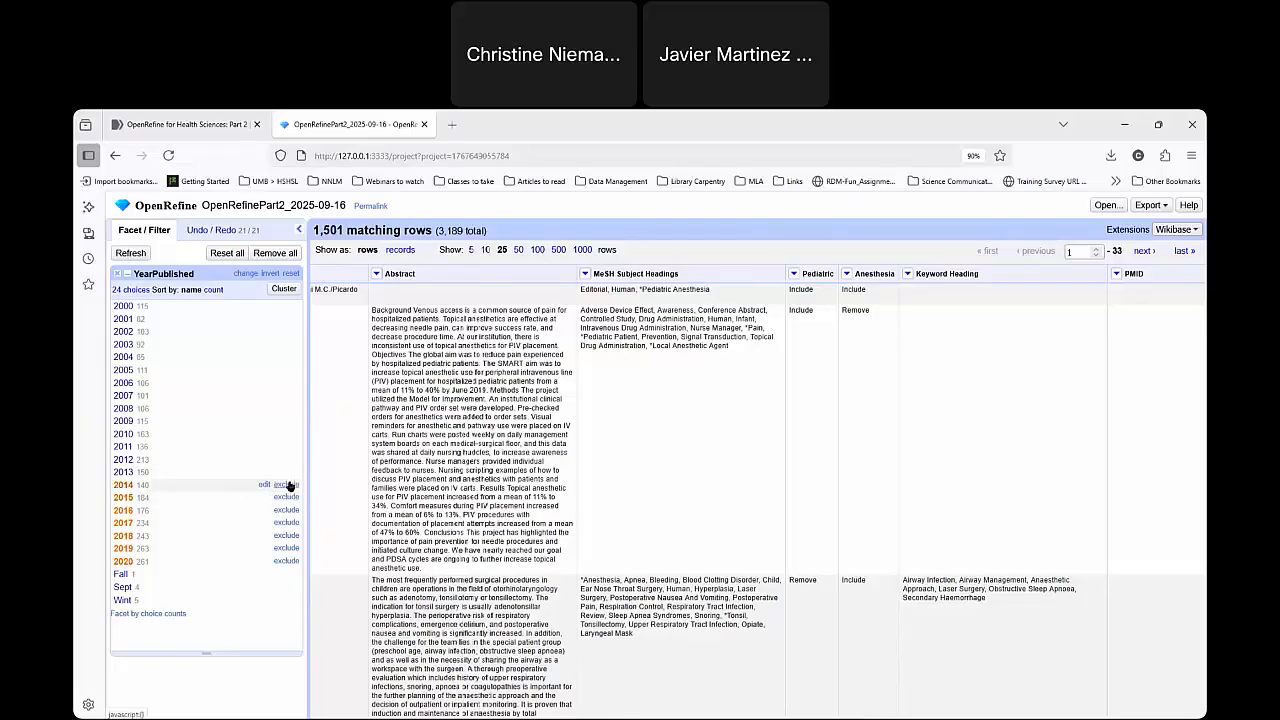
pyautogui.click(289, 473)
pyautogui.click(289, 485)
pyautogui.click(286, 473)
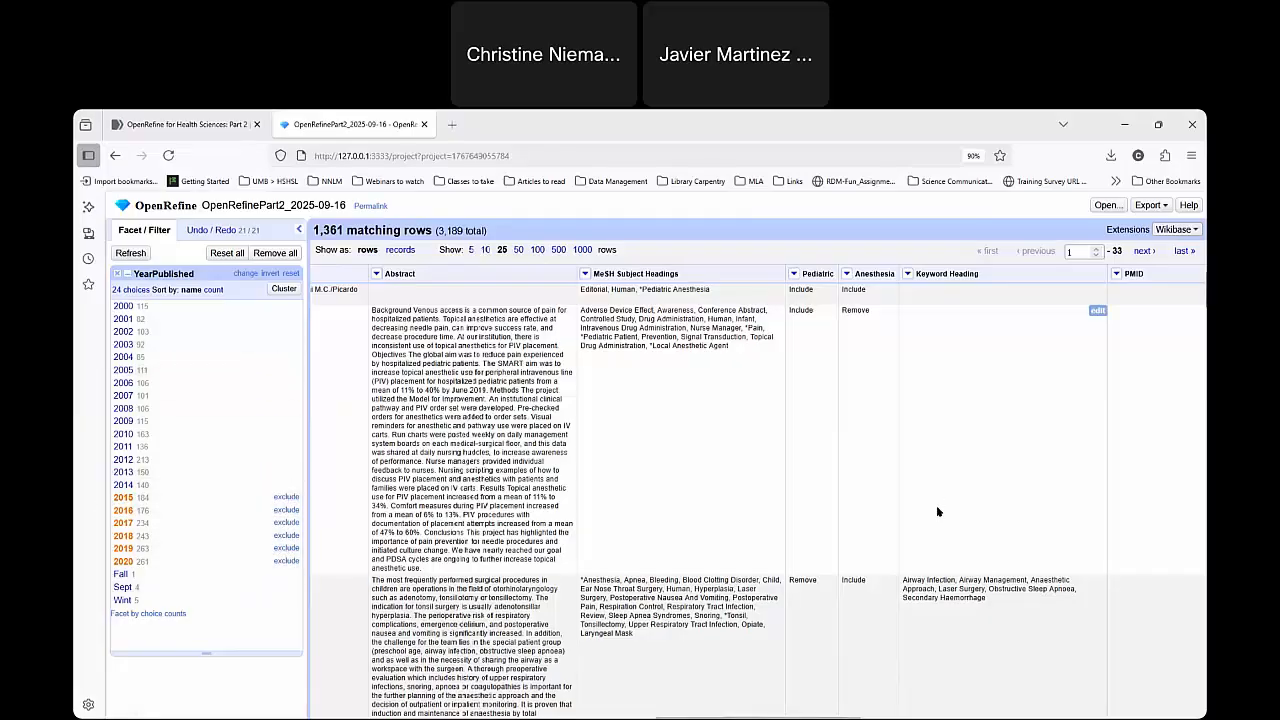
# Export the rows filtered by YearPublished as an Excel 2007+ (.xlsx) file.
pyautogui.click(1152, 205)
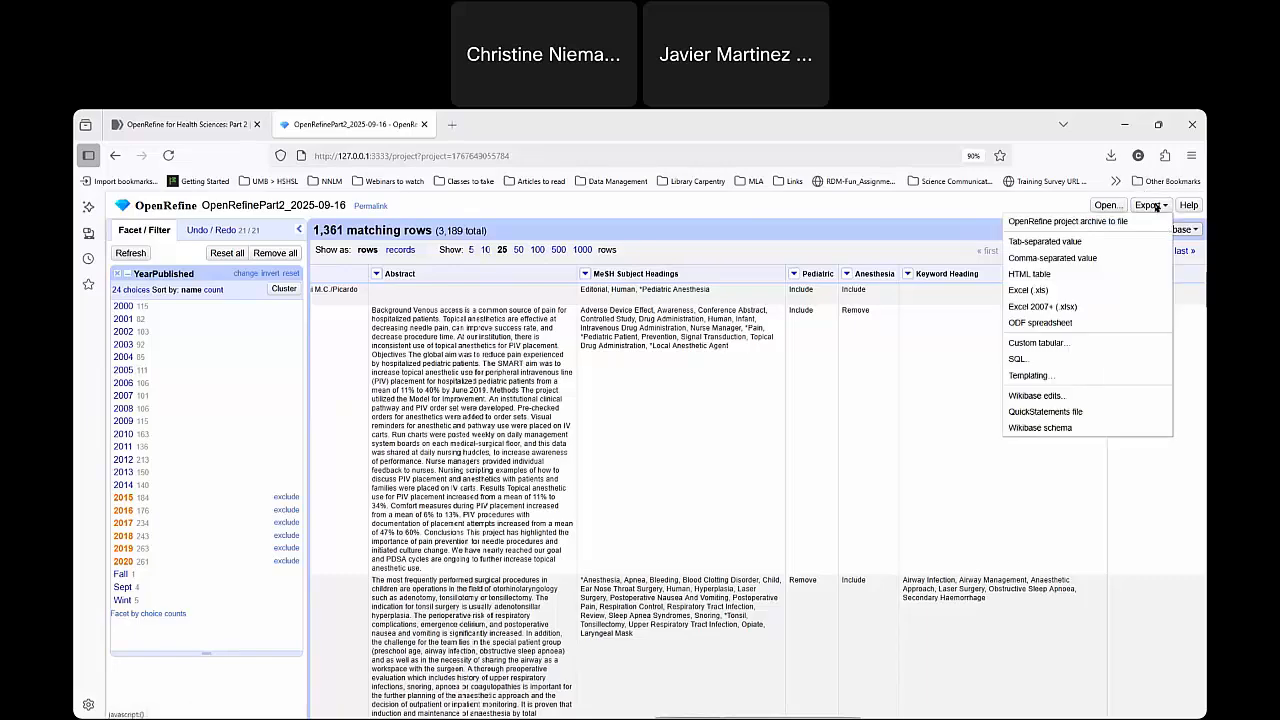
pyautogui.click(1084, 309)
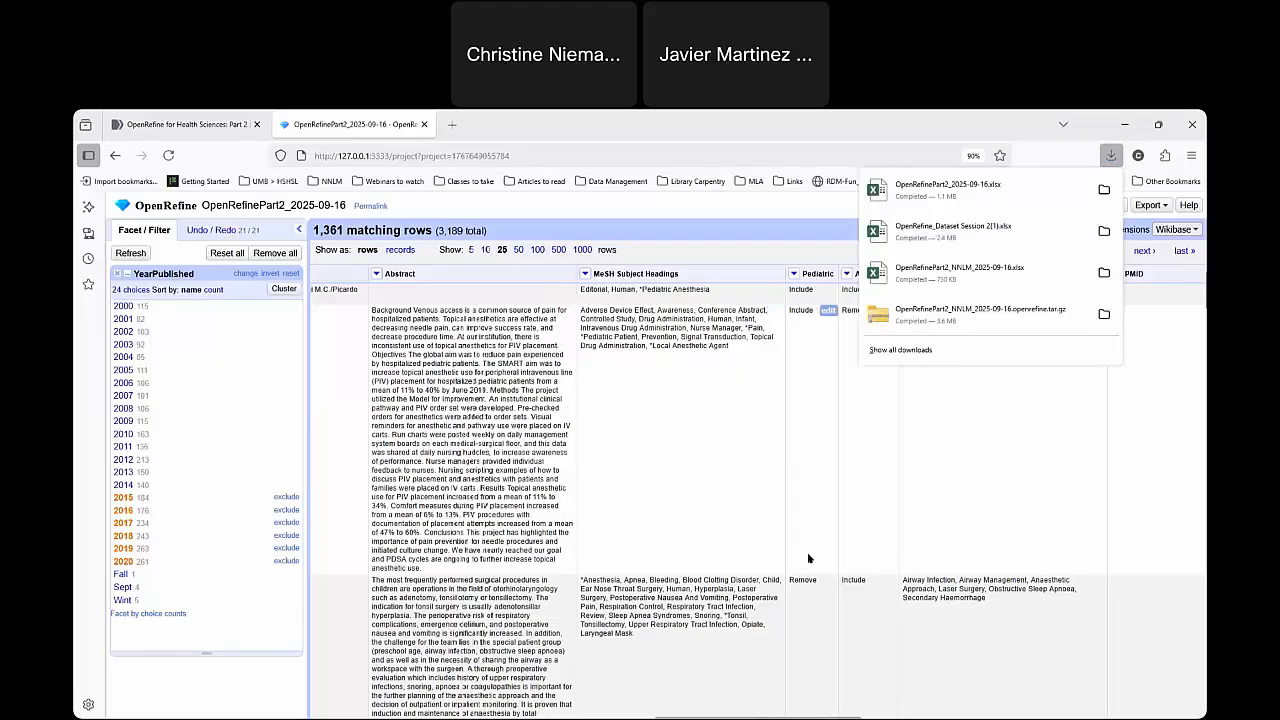
pyautogui.click(1149, 204)
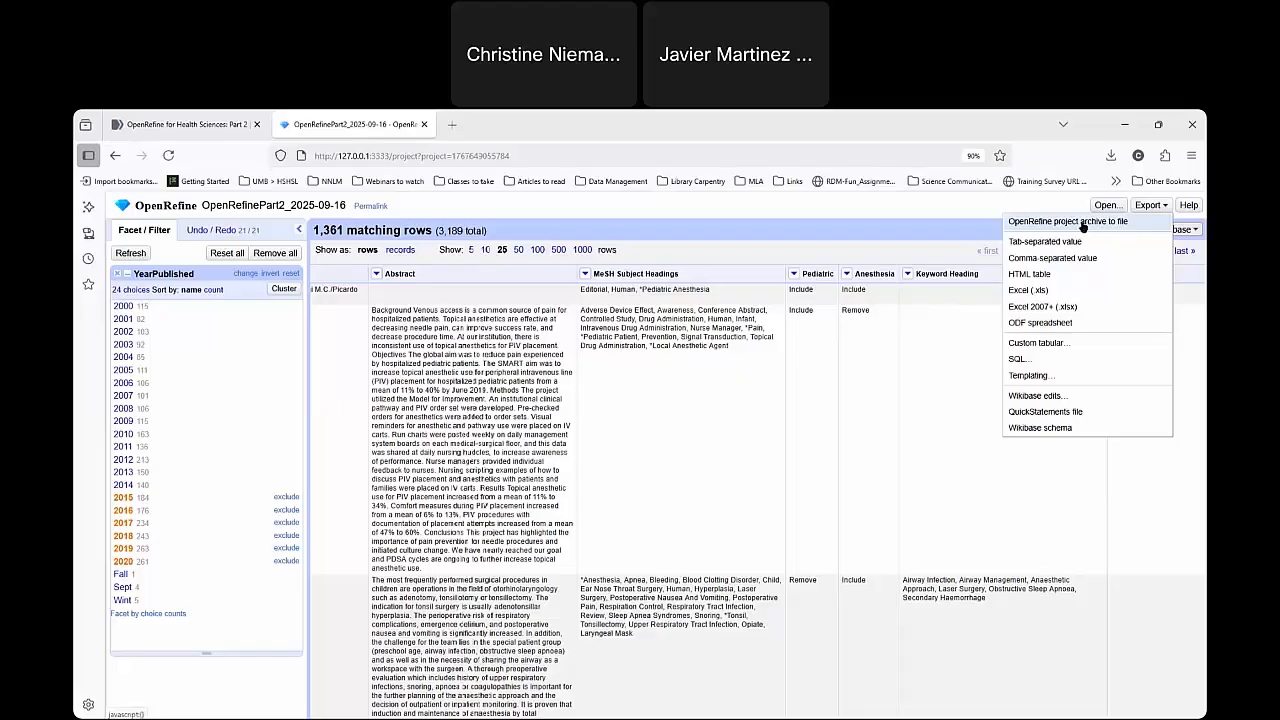
pyautogui.click(231, 232)
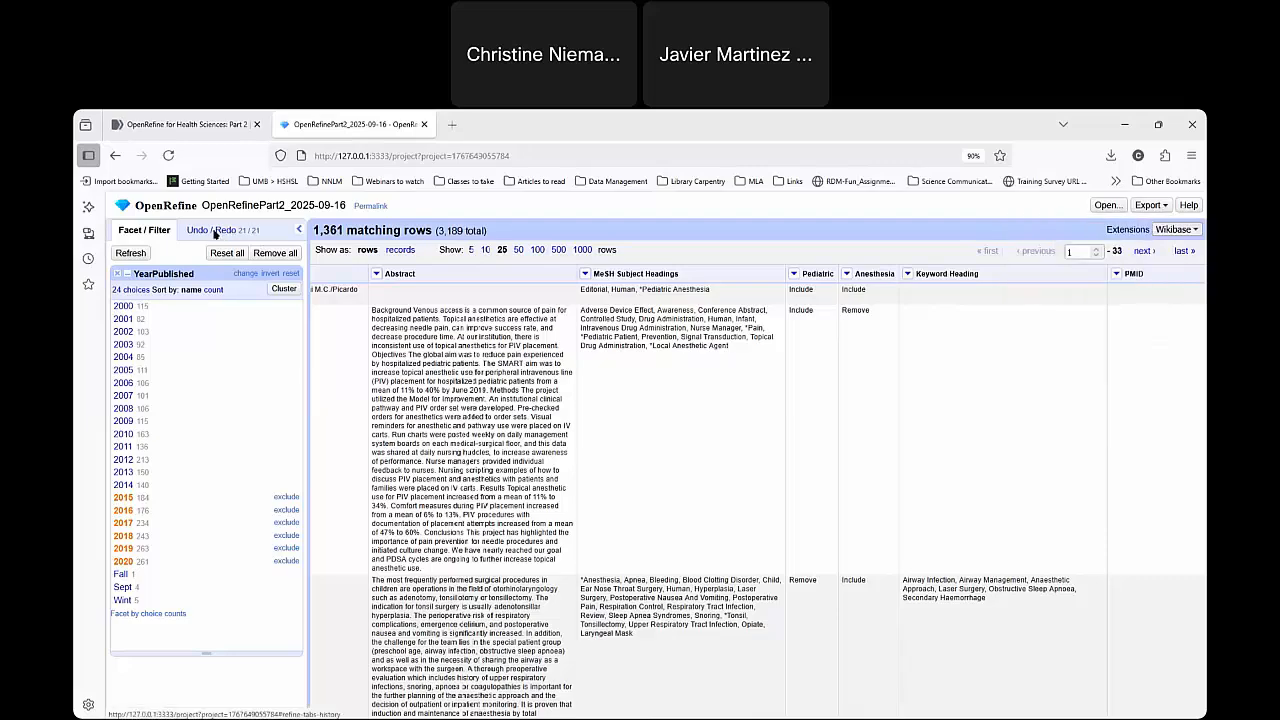
# Review the project's operation history from the project creation through the latest column addition.
pyautogui.click(231, 232)
pyautogui.scroll(5, 218, 343)
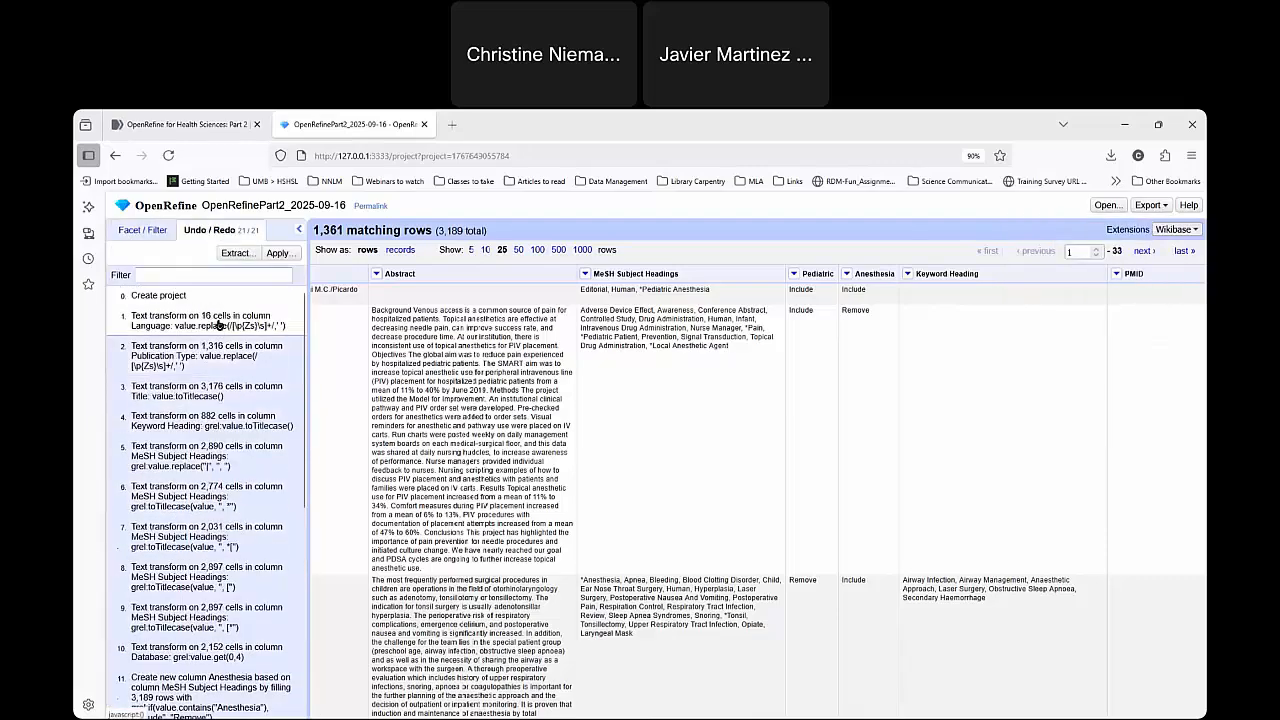
pyautogui.scroll(-5, 225, 450)
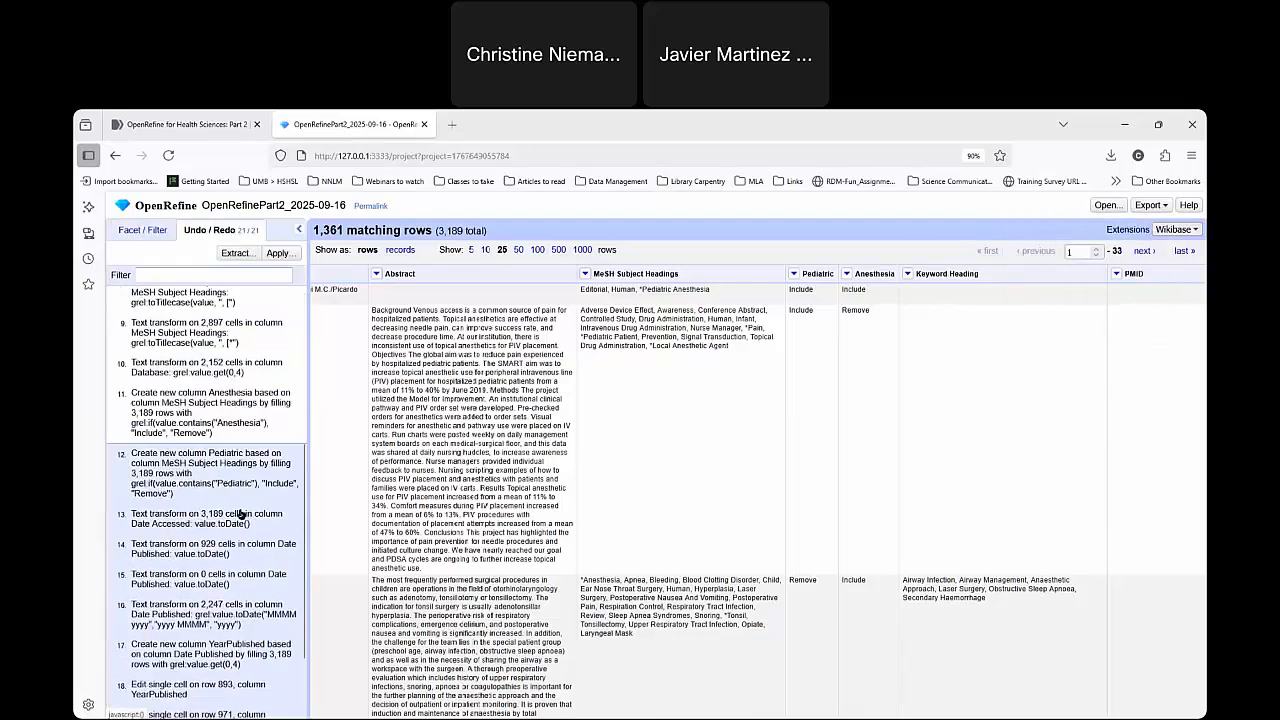
# Return to the YearPublished facet and export the whole project as an OpenRefine project archive file.
pyautogui.click(152, 226)
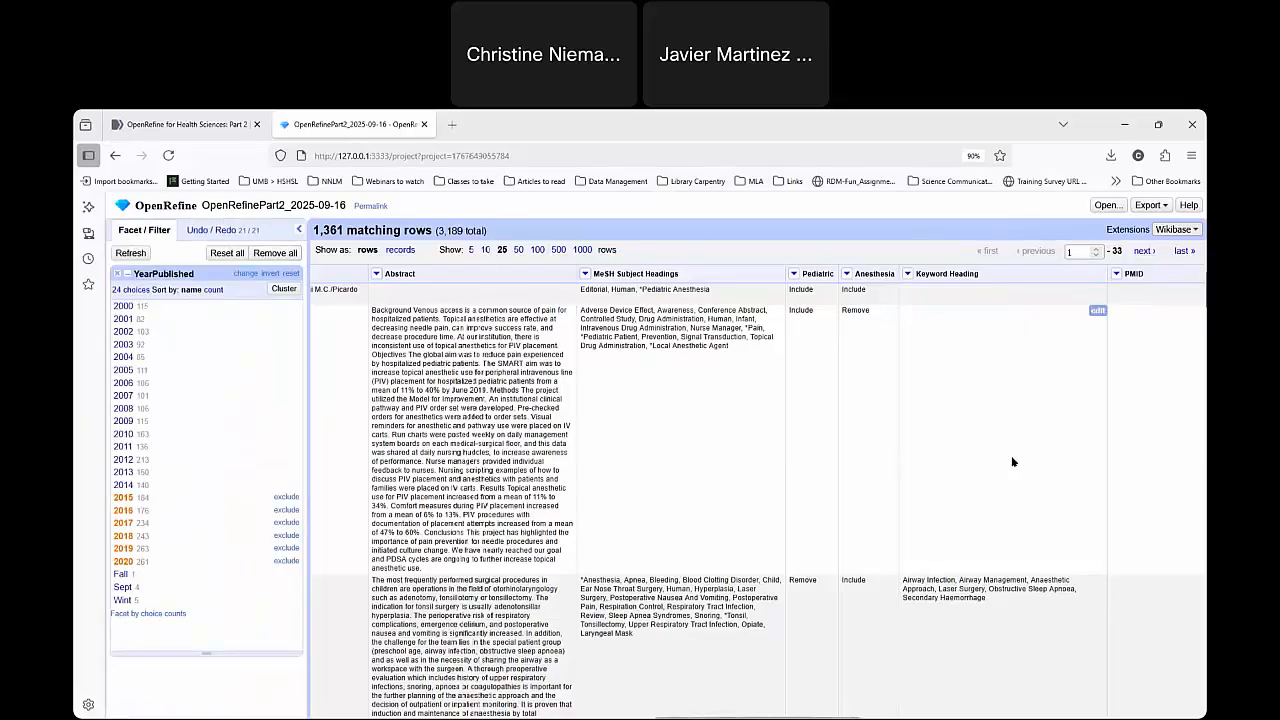
pyautogui.click(1150, 206)
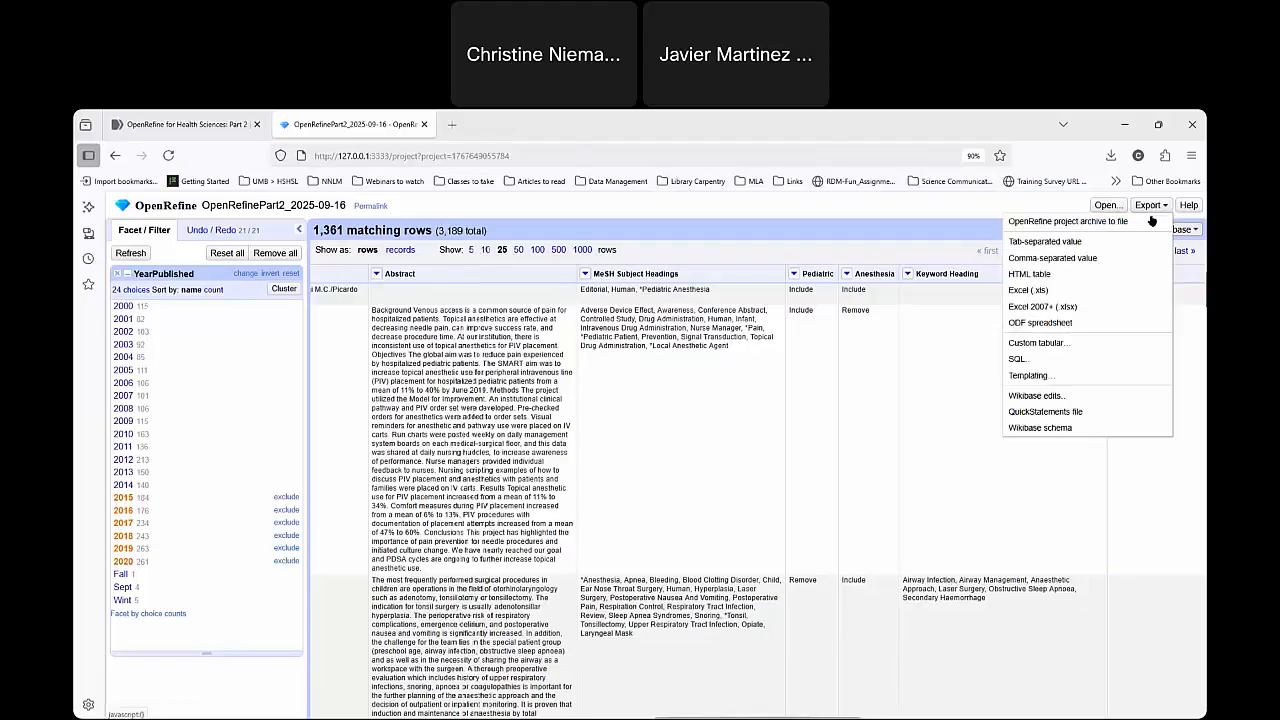
pyautogui.click(1146, 221)
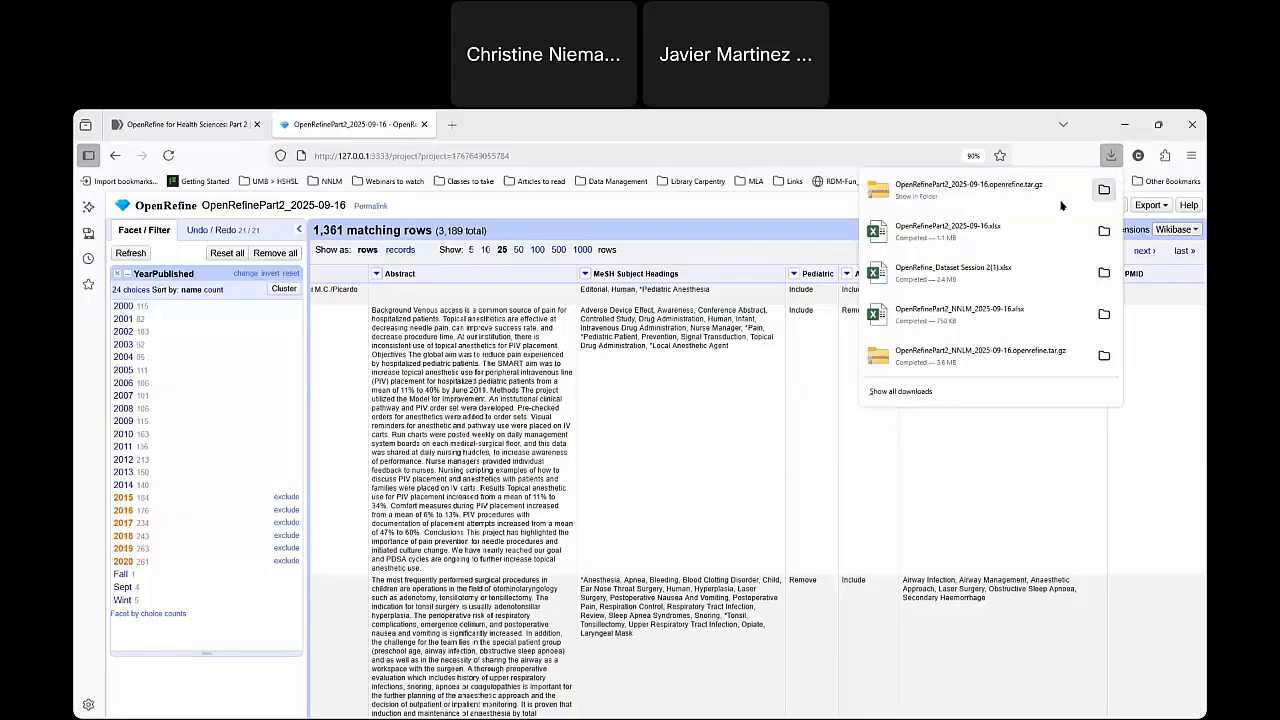
# Open the downloaded OpenRefinePart2_2025-09-16.xlsx in Excel and examine the last rows to check how many rows were exported.
pyautogui.click(964, 227)
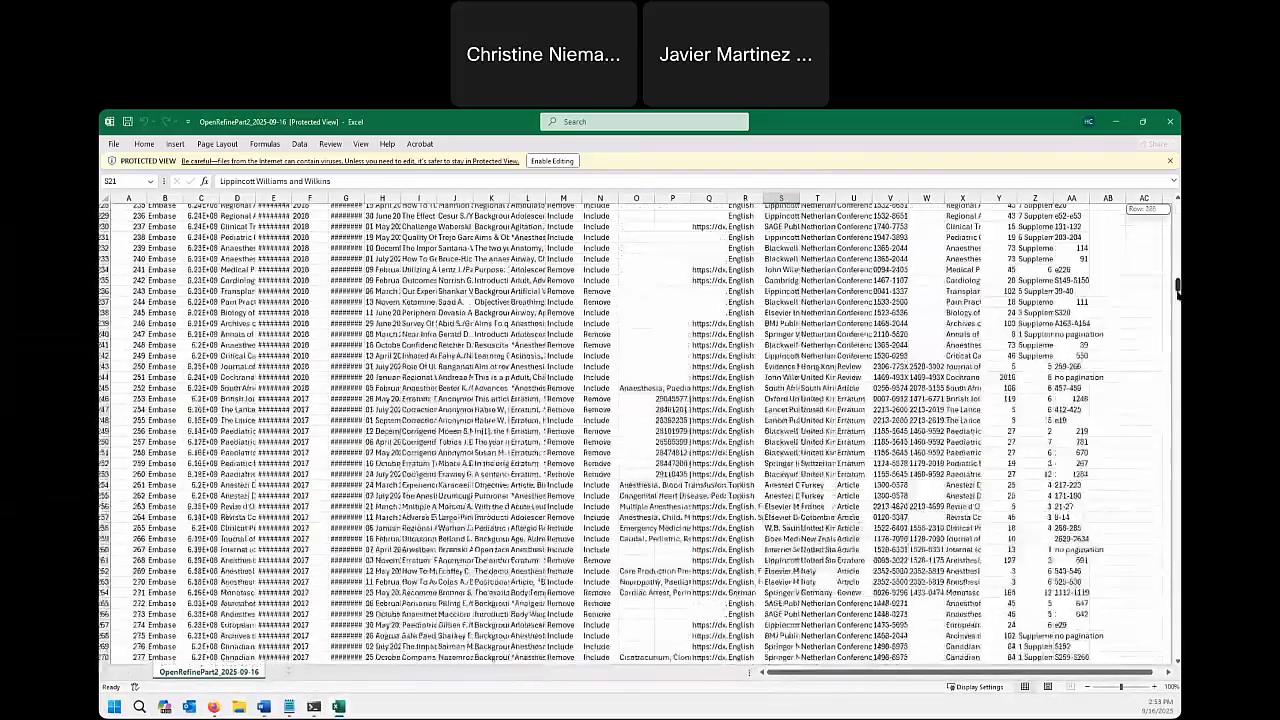
pyautogui.moveTo(1178, 288); pyautogui.dragTo(1153, 686)
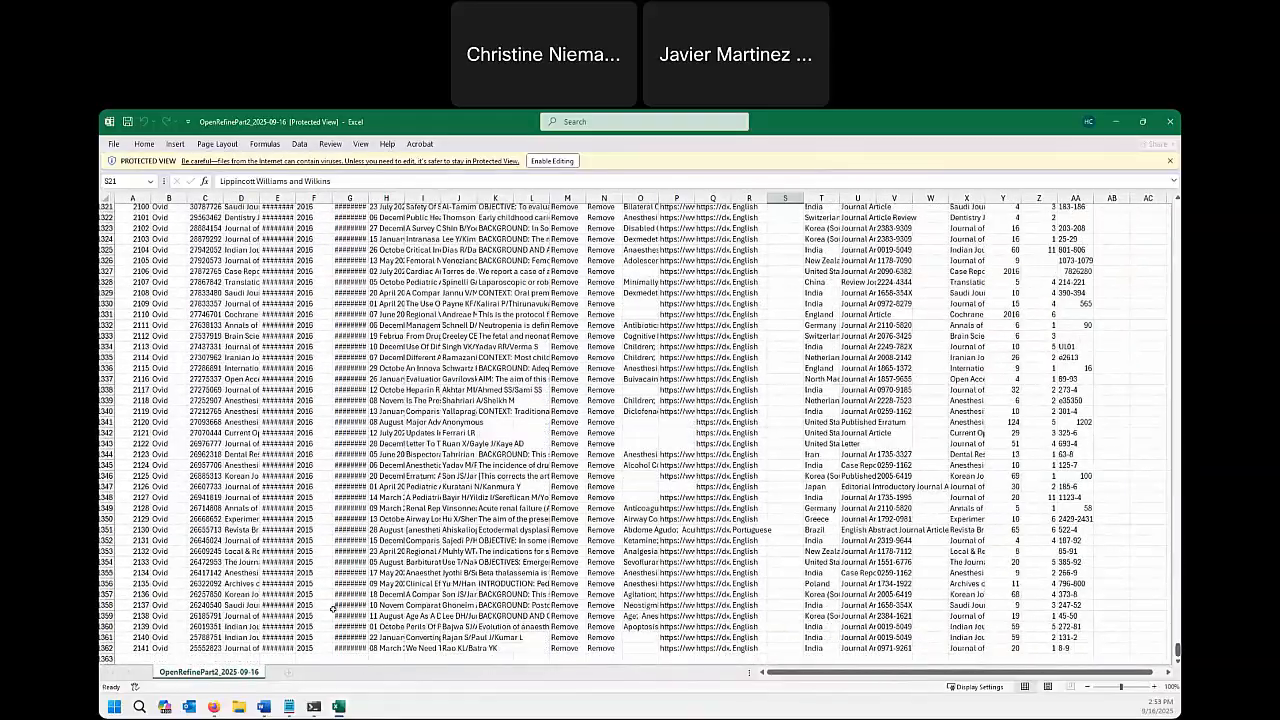
pyautogui.click(106, 648)
pyautogui.click(106, 637)
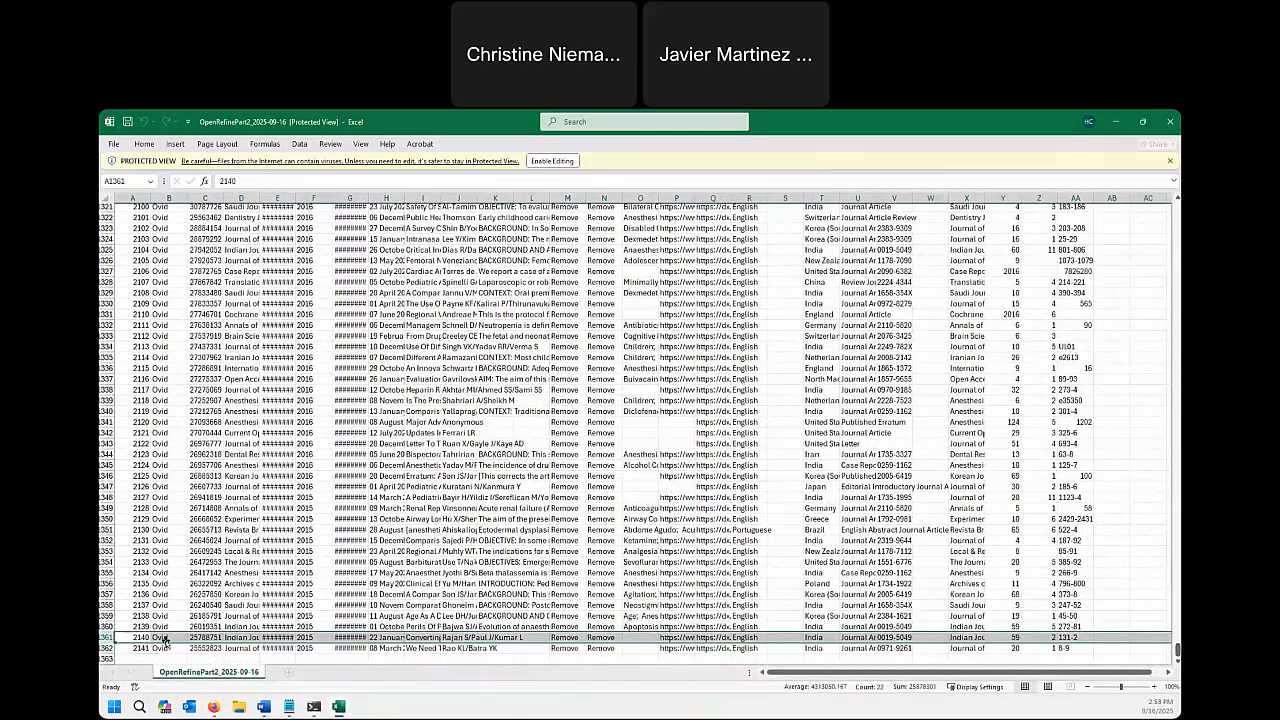